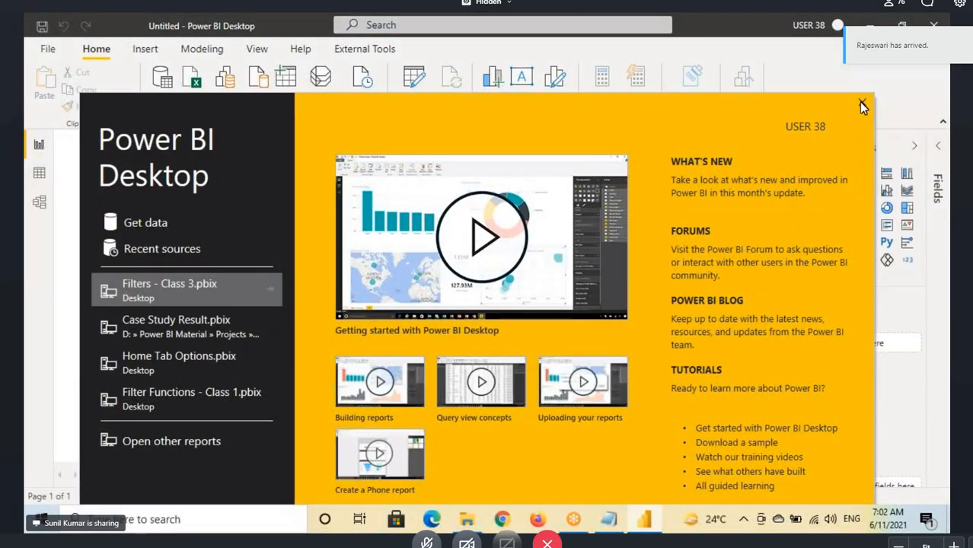
# - Dismiss the start screen, begin an Excel import, and browse to the Source Files folder inside Desktop Backup
pyautogui.click(862, 104)
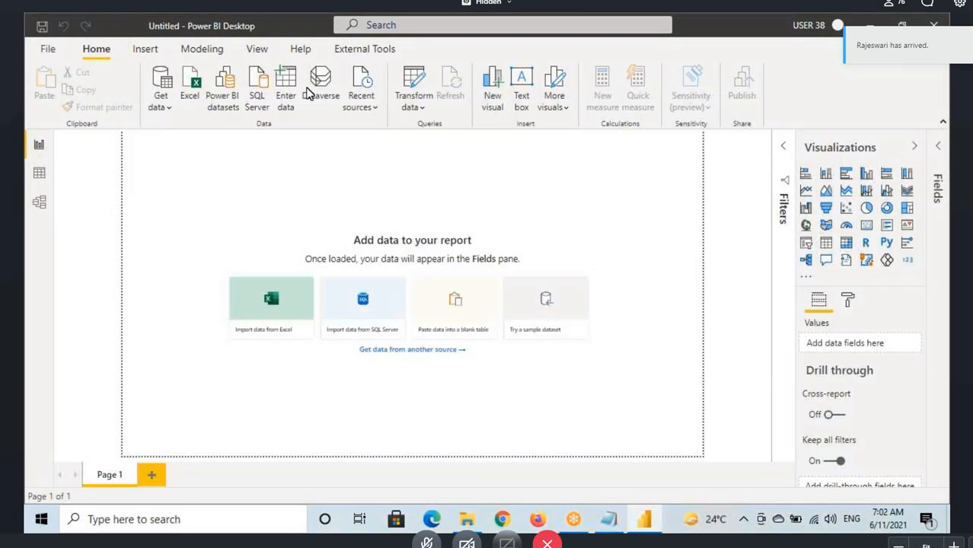
pyautogui.click(190, 90)
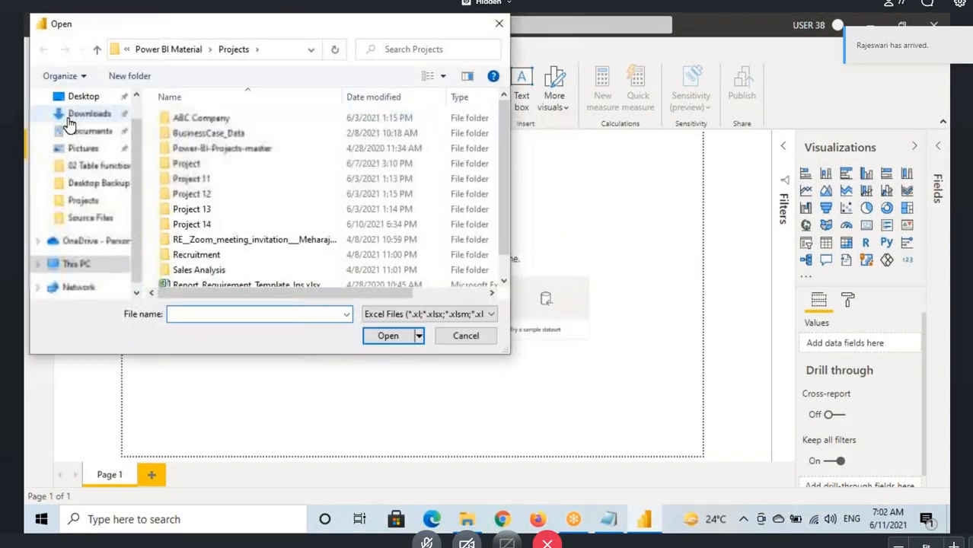
pyautogui.click(68, 97)
pyautogui.doubleClick(211, 182)
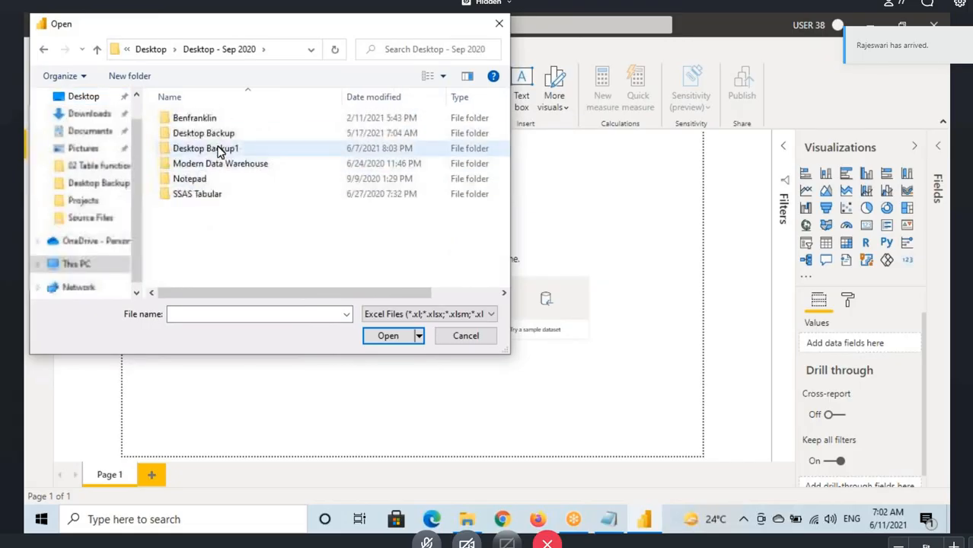
pyautogui.doubleClick(217, 134)
pyautogui.doubleClick(443, 153)
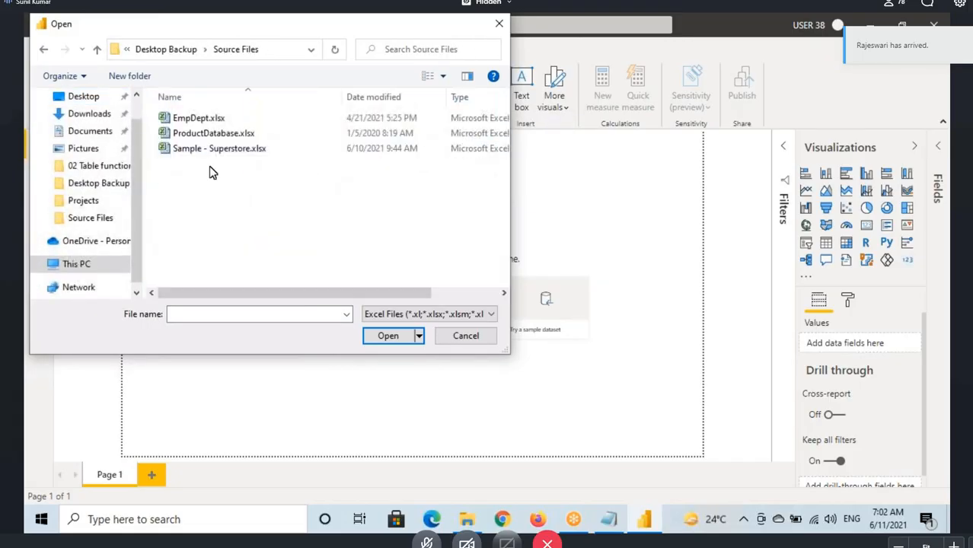
# - Load the Orders sheet from Sample - Superstore.xlsx into the report
pyautogui.click(228, 145)
pyautogui.click(387, 337)
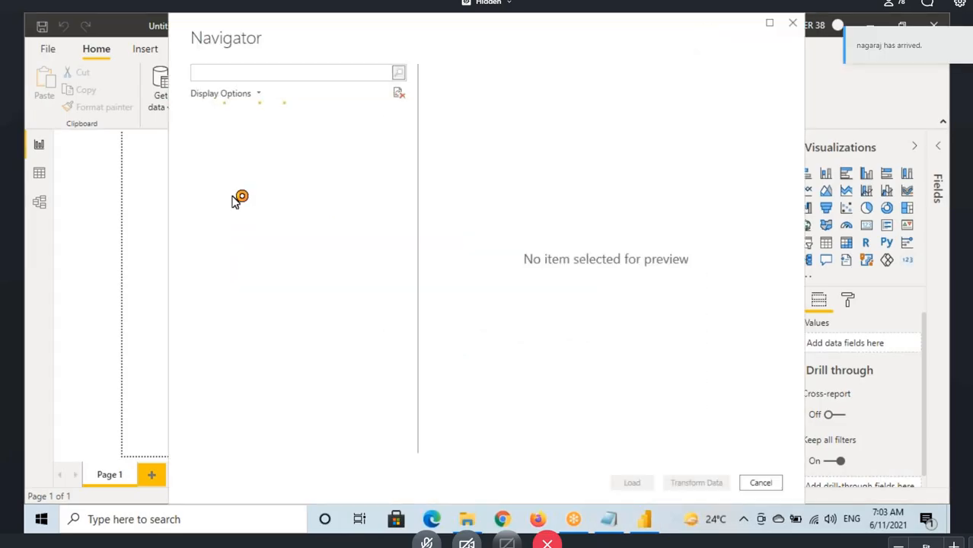
pyautogui.click(212, 133)
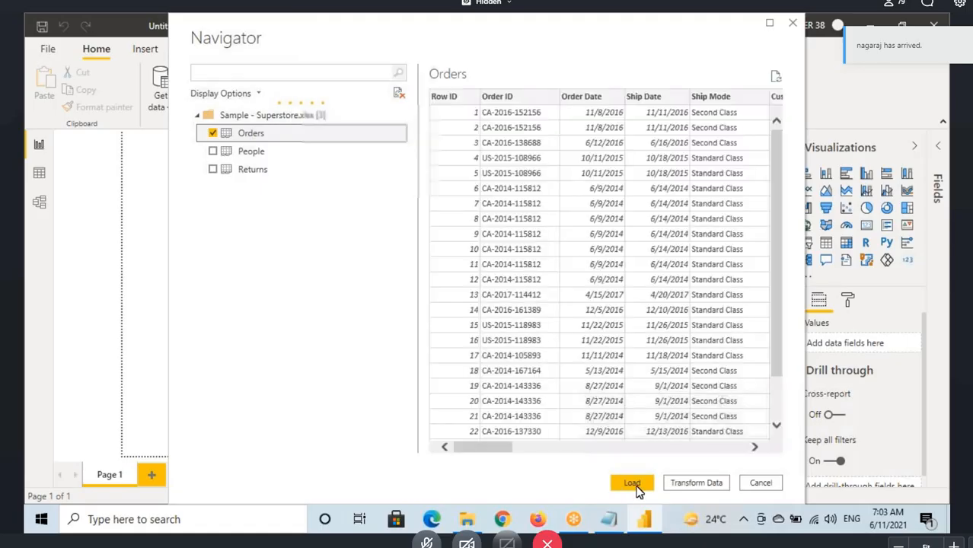
pyautogui.click(637, 484)
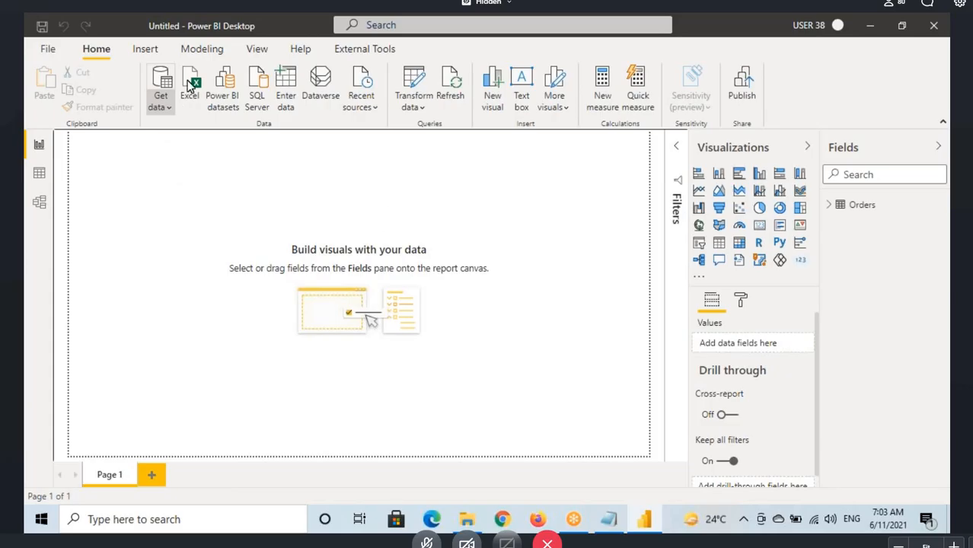
pyautogui.press('super+d')
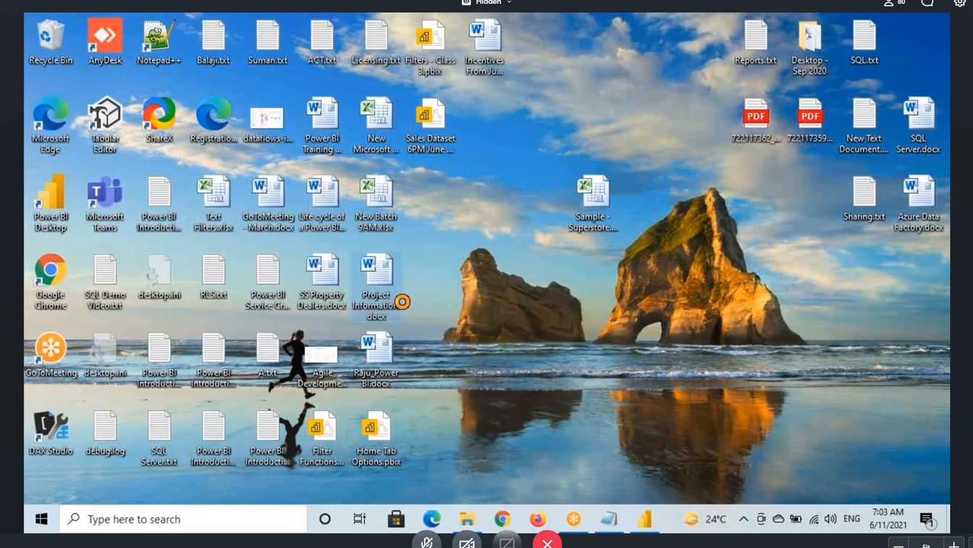
pyautogui.rightClick(385, 287)
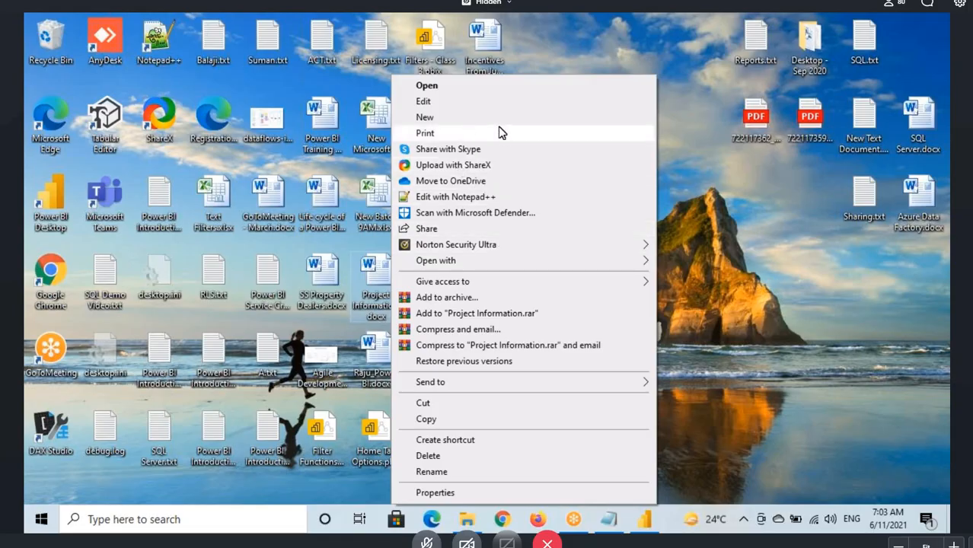
pyautogui.rightClick(706, 190)
pyautogui.click(735, 229)
pyautogui.click(643, 519)
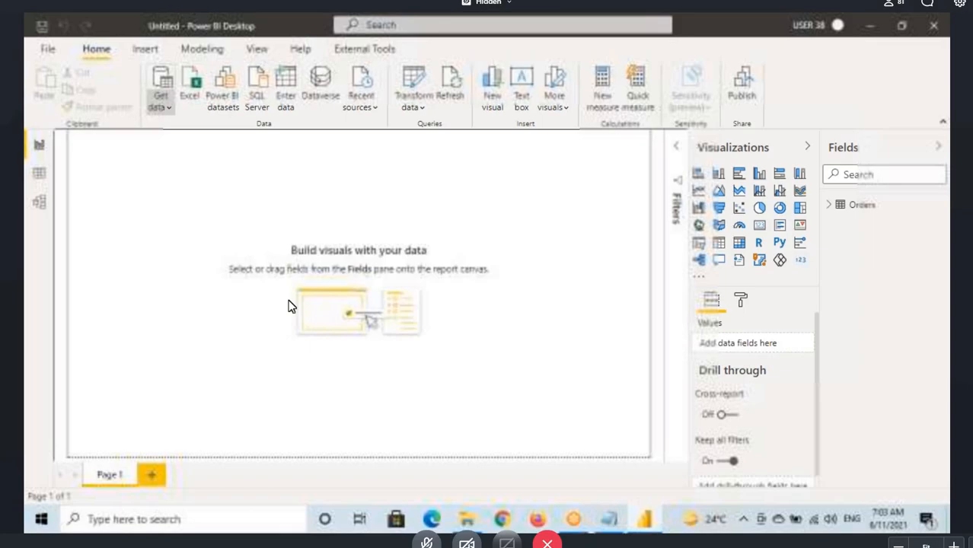
# - Start another Excel import and browse to the DAX folder under Power BI Material > Power Pivot on the D: drive
pyautogui.click(154, 110)
pyautogui.click(180, 155)
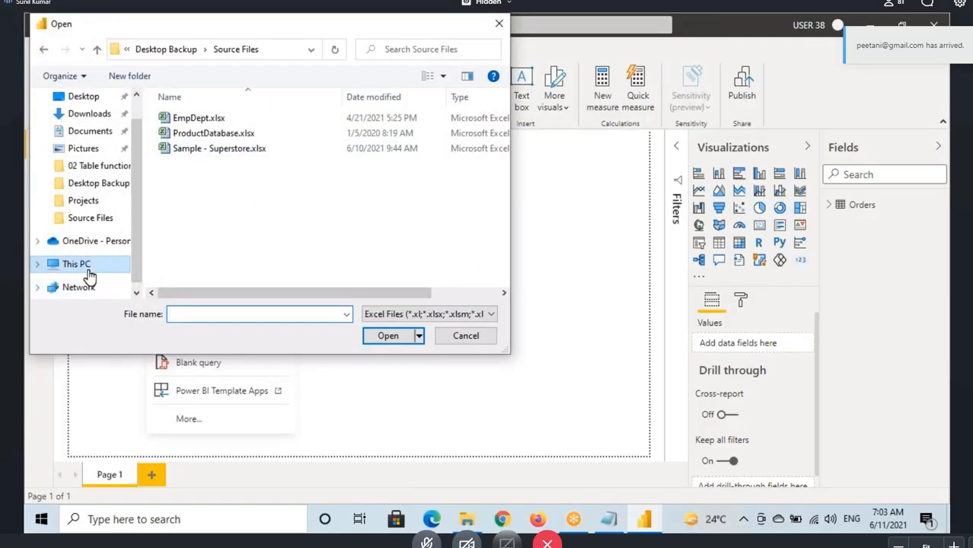
pyautogui.click(80, 264)
pyautogui.scroll(-3, 221, 259)
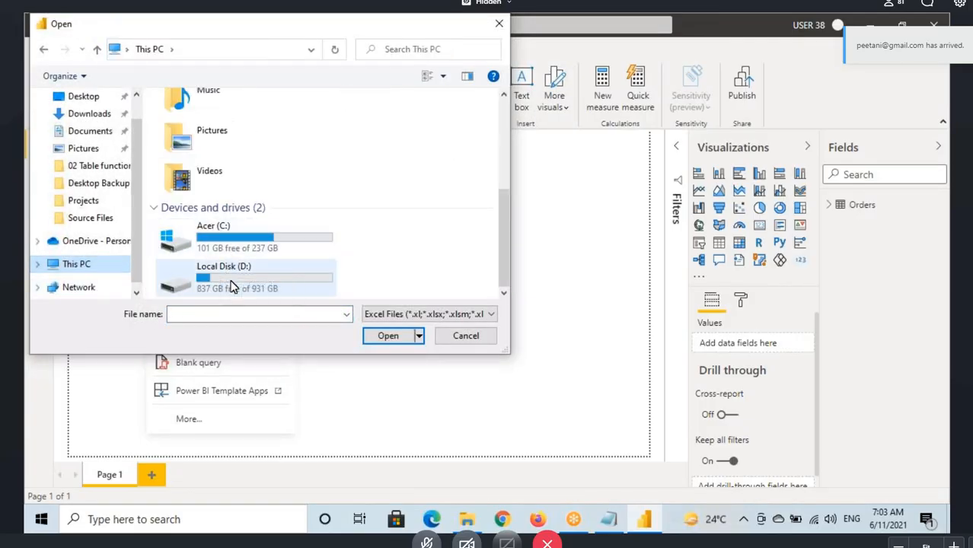
pyautogui.doubleClick(232, 281)
pyautogui.scroll(-1, 213, 198)
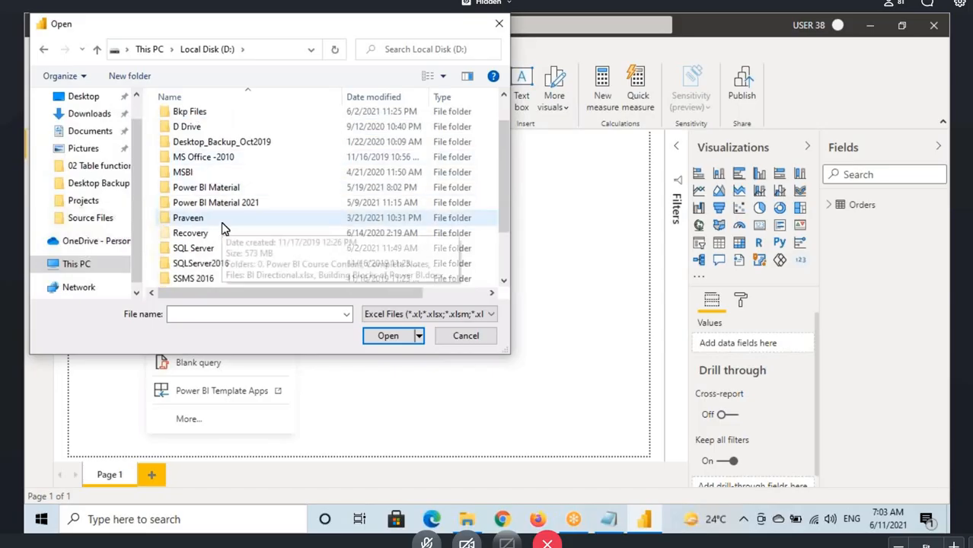
pyautogui.doubleClick(223, 182)
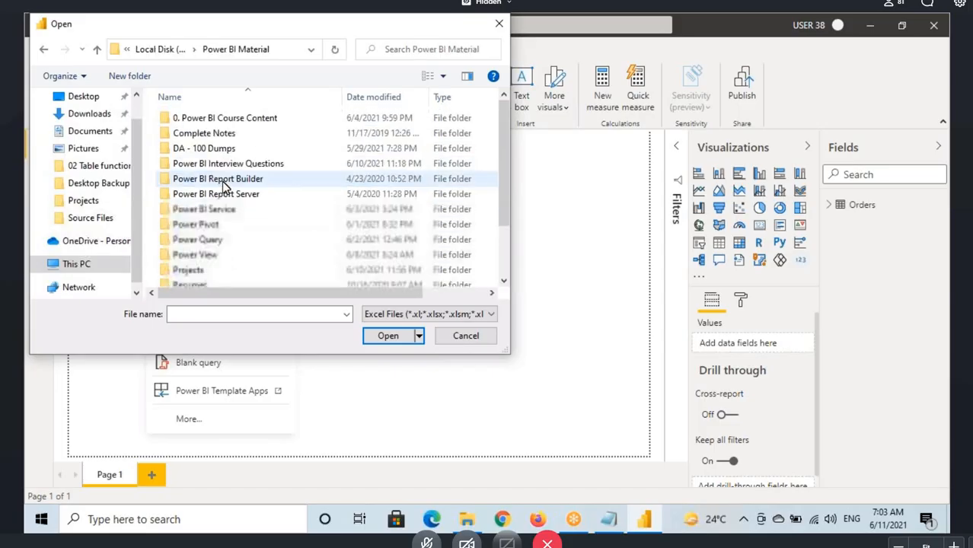
pyautogui.doubleClick(191, 224)
pyautogui.doubleClick(189, 134)
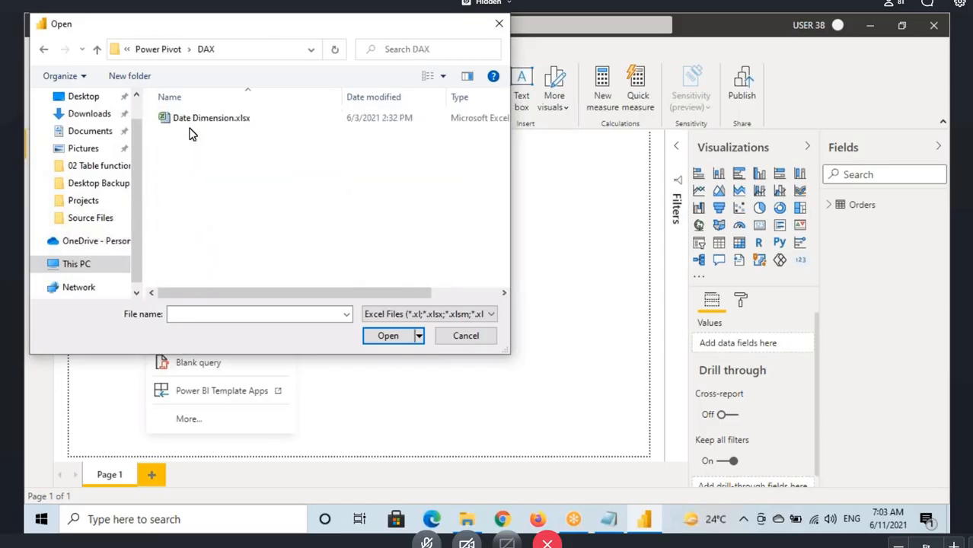
# - Load the Dim_Date sheet from Date Dimension.xlsx into the report
pyautogui.click(191, 135)
pyautogui.click(389, 338)
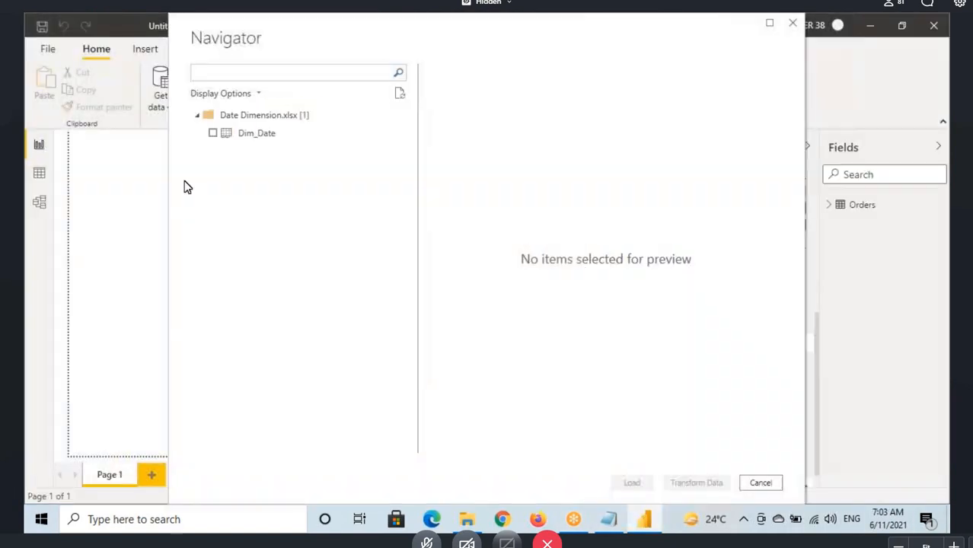
pyautogui.click(213, 134)
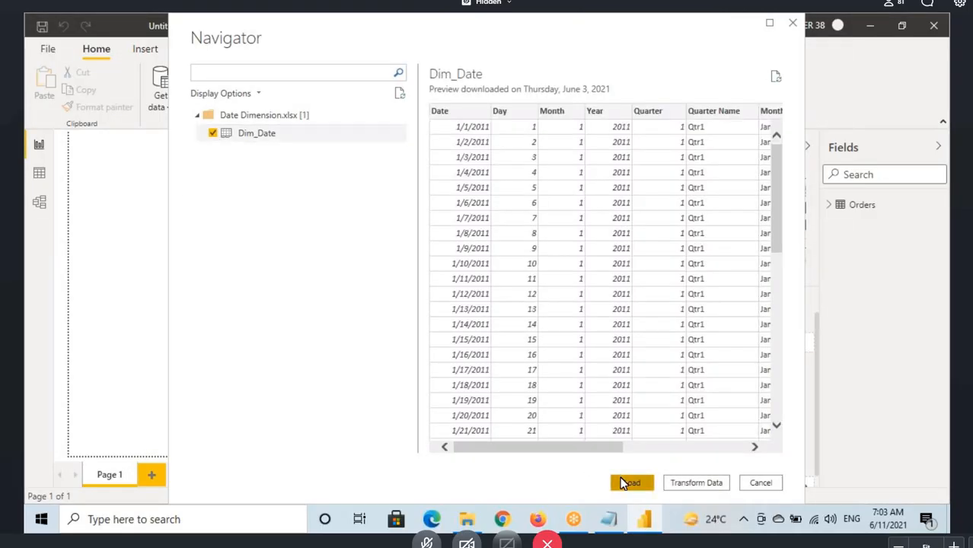
pyautogui.click(624, 484)
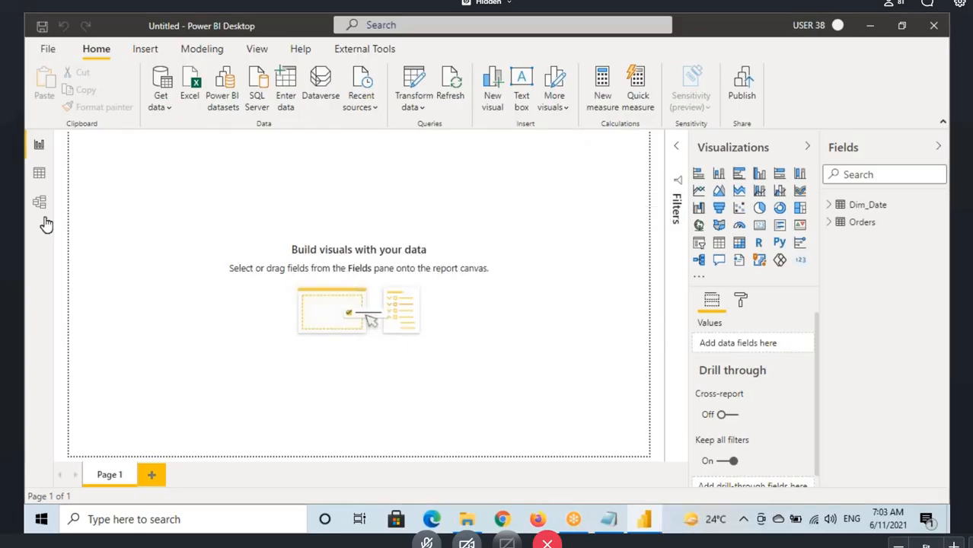
# - Mark the Dim_Date table as a date table, using Date as its date column
pyautogui.click(42, 176)
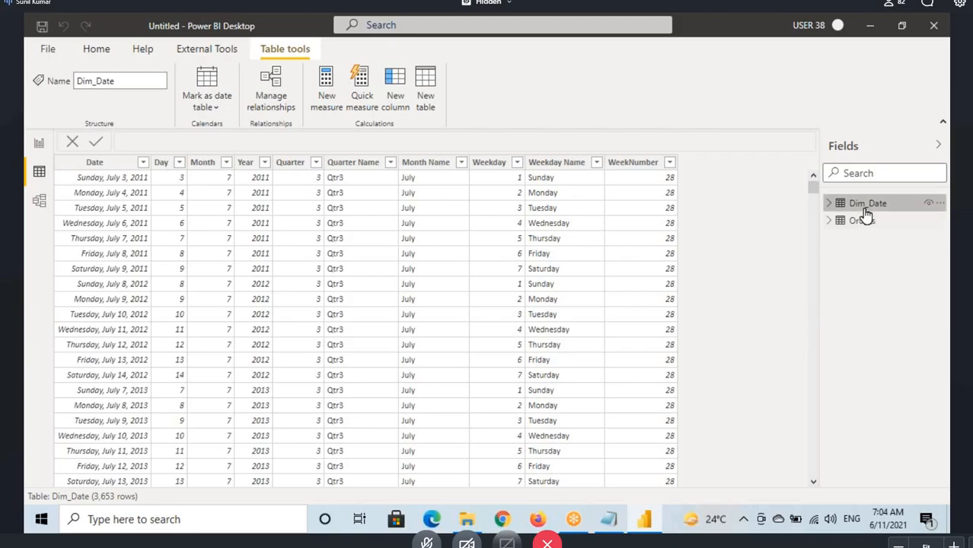
pyautogui.rightClick(863, 207)
pyautogui.moveTo(792, 428)
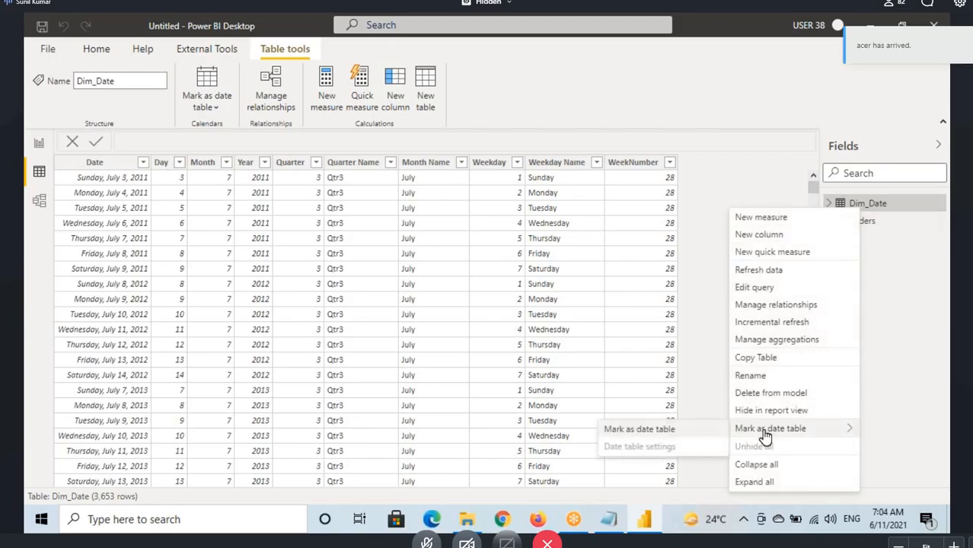
pyautogui.click(640, 429)
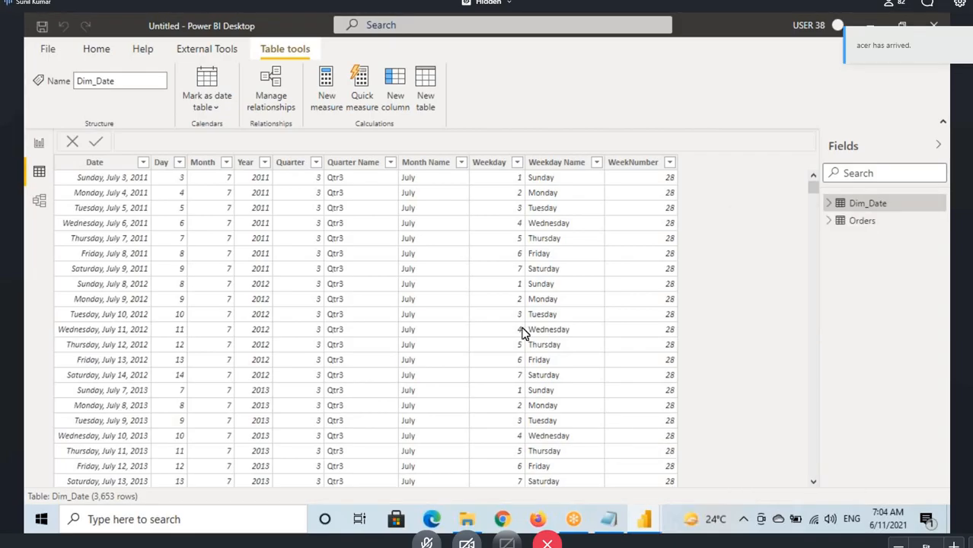
pyautogui.click(347, 247)
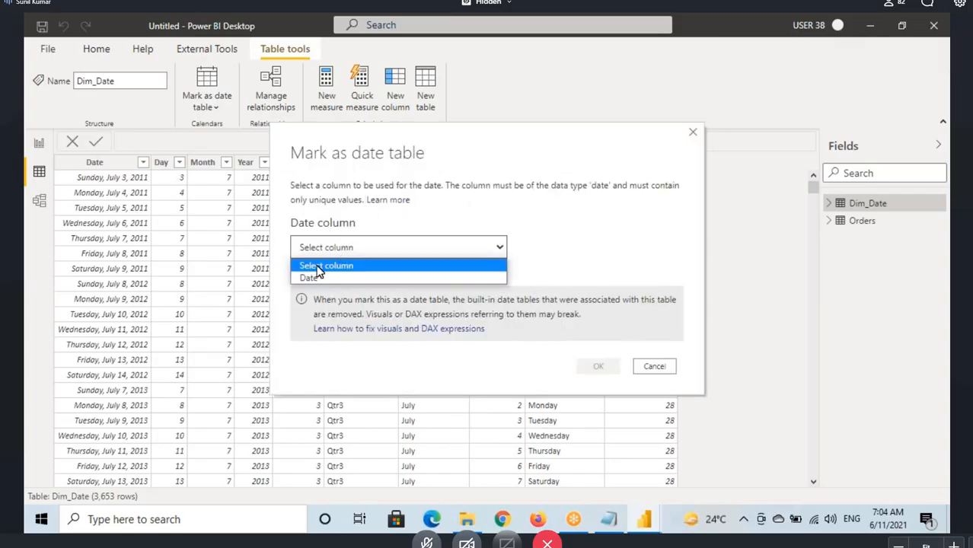
pyautogui.click(304, 275)
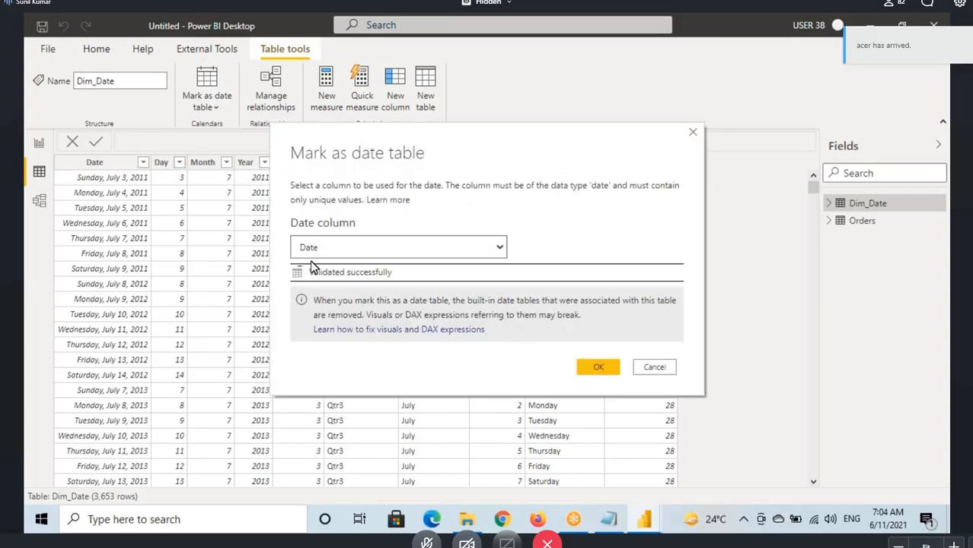
pyautogui.click(597, 367)
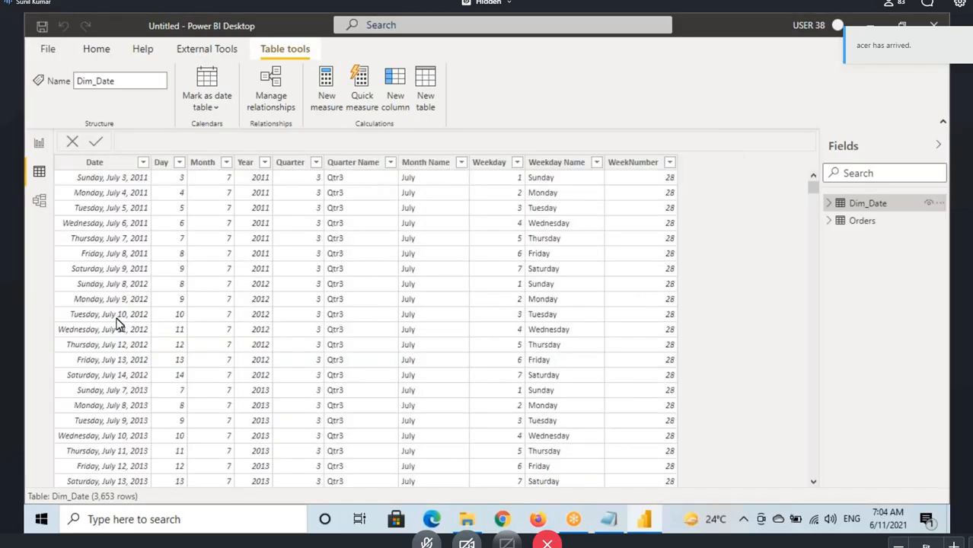
# - In the model view, collapse the Properties and Fields panes and rearrange the tables so Orders sits to the left of Dim_Date
pyautogui.click(39, 144)
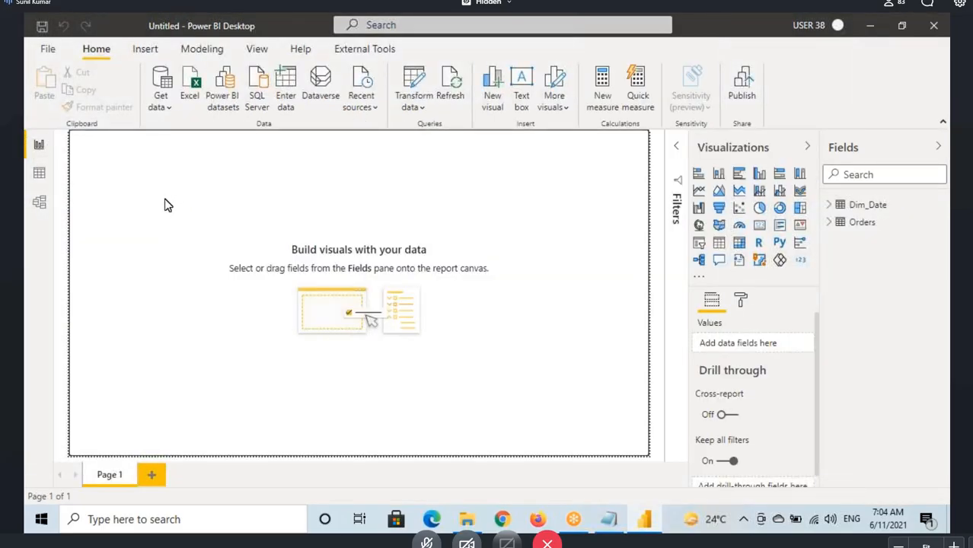
pyautogui.click(38, 201)
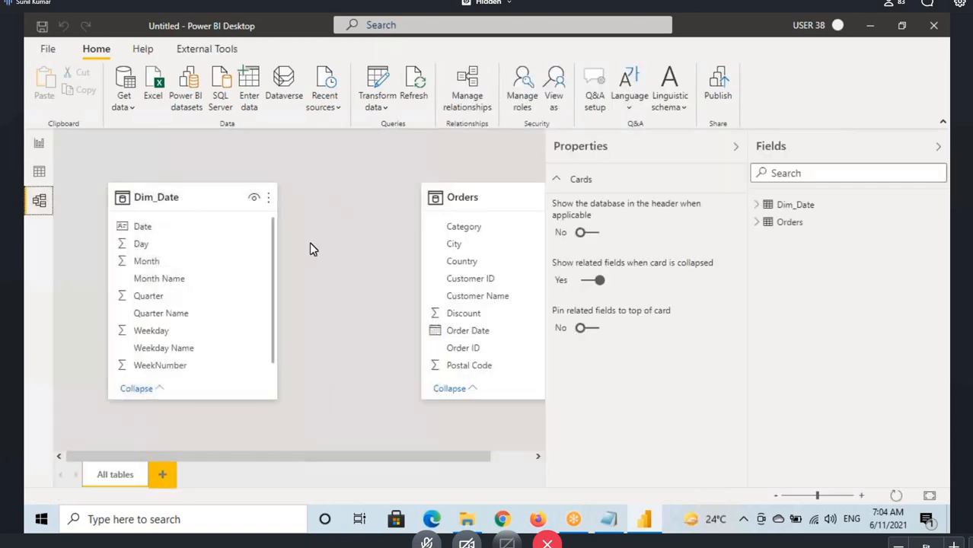
pyautogui.click(736, 146)
pyautogui.click(935, 149)
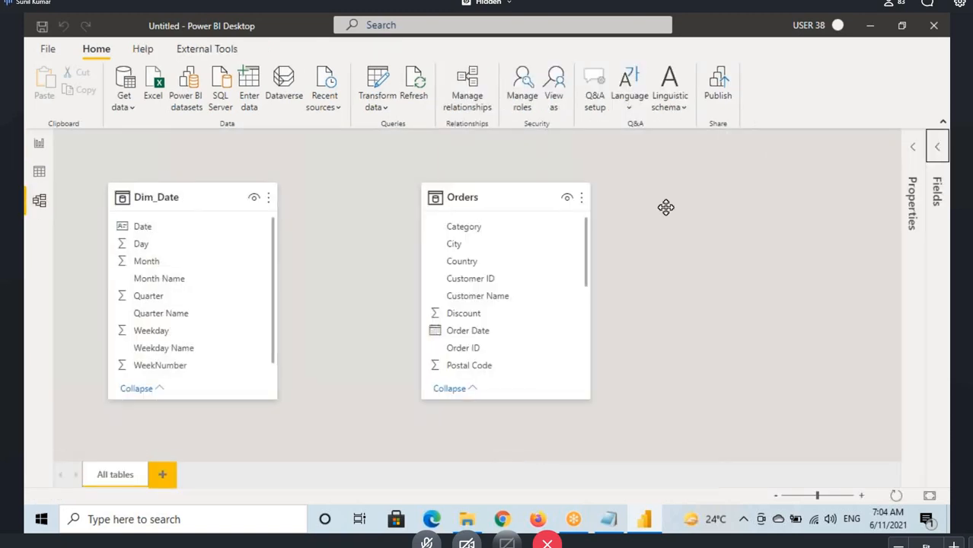
pyautogui.moveTo(158, 196); pyautogui.dragTo(665, 201)
pyautogui.moveTo(521, 191); pyautogui.dragTo(213, 191)
pyautogui.moveTo(685, 199); pyautogui.dragTo(673, 198)
pyautogui.click(249, 198)
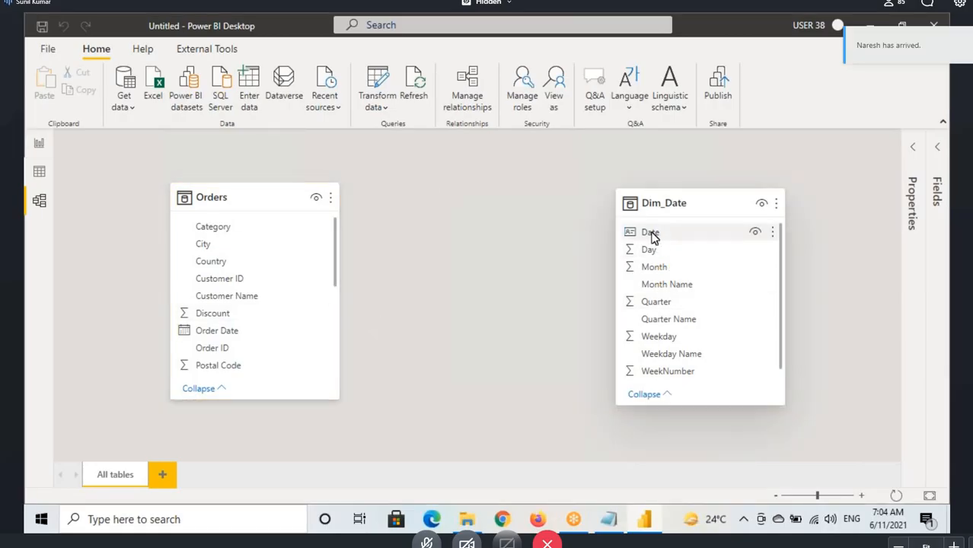
# - Create a relationship between Order Date in Orders and Date in Dim_Date
pyautogui.click(213, 330)
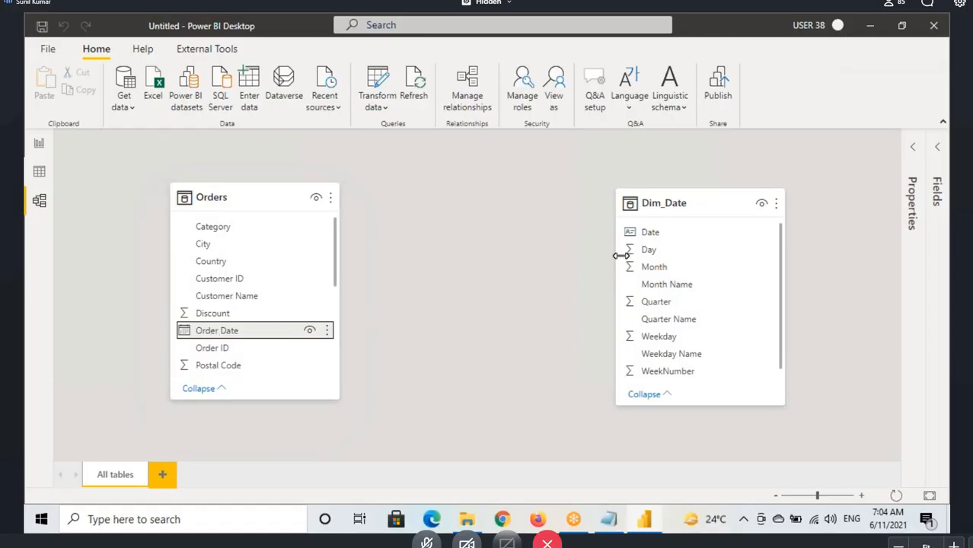
pyautogui.moveTo(185, 332); pyautogui.dragTo(634, 234)
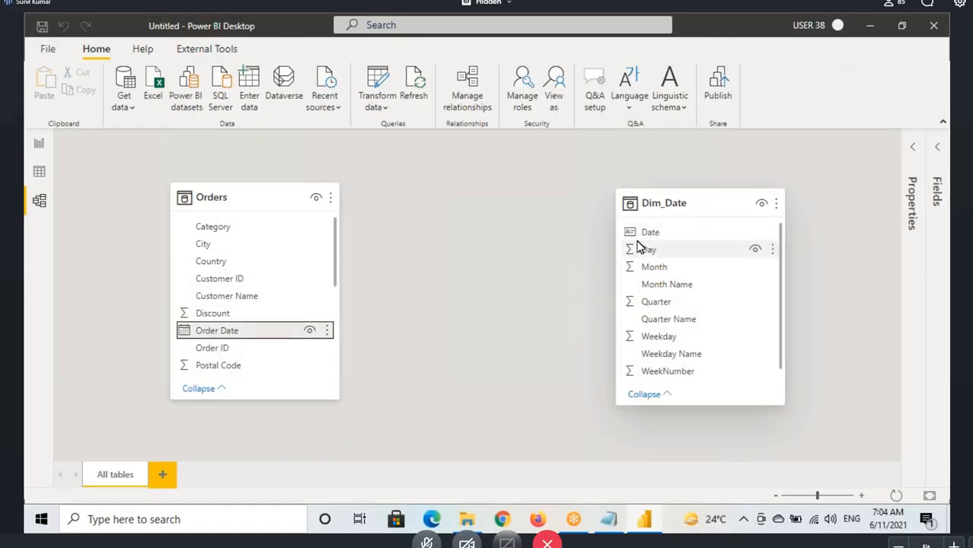
pyautogui.click(417, 257)
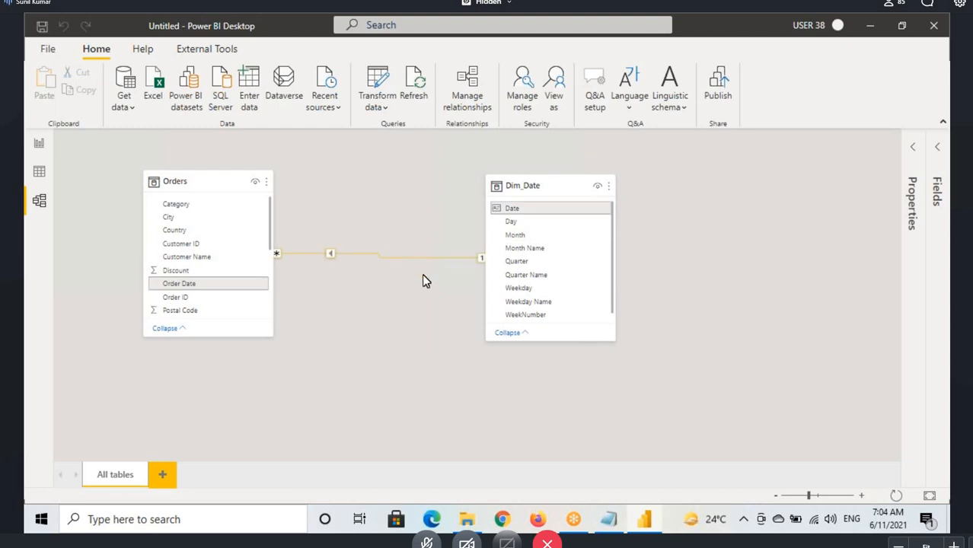
pyautogui.moveTo(810, 496); pyautogui.dragTo(817, 496)
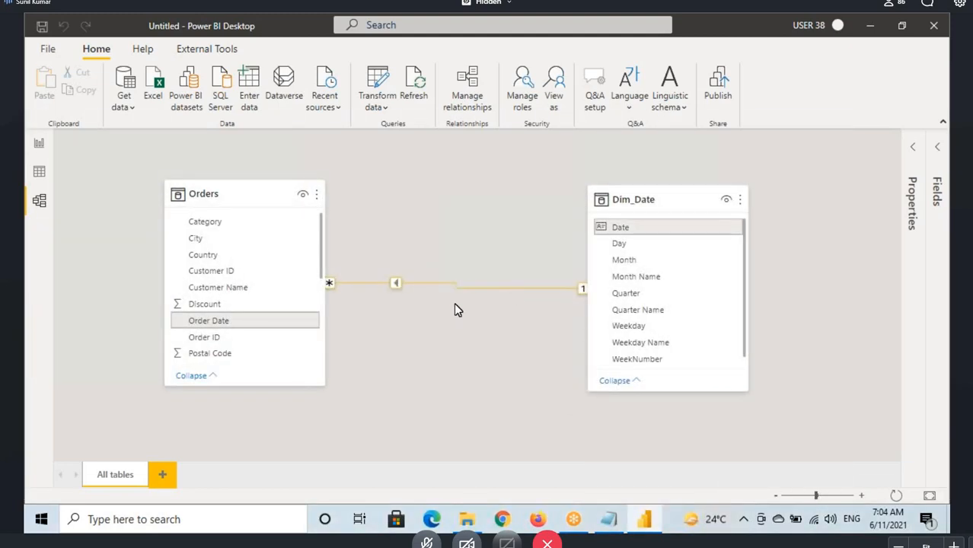
# - Return to the report view and show the report page at actual size
pyautogui.click(40, 148)
pyautogui.click(257, 48)
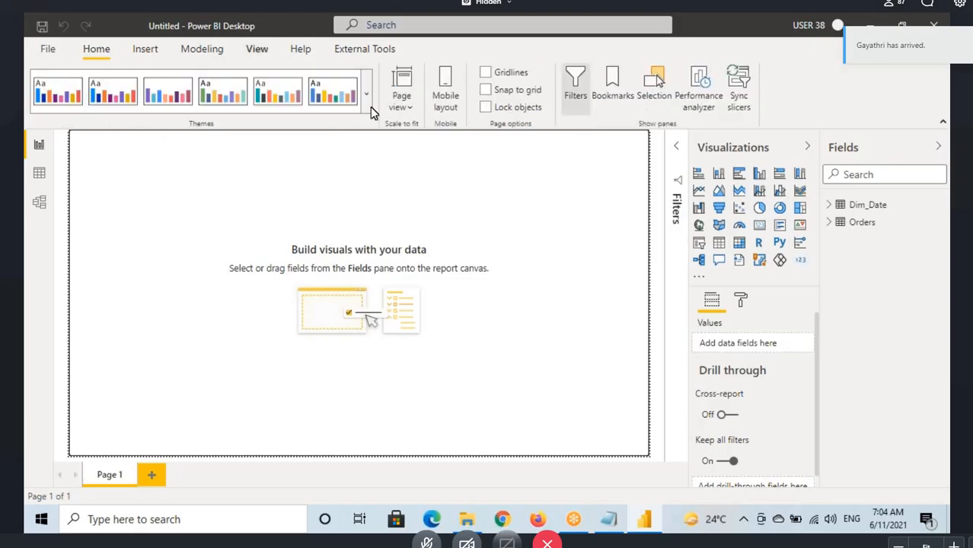
pyautogui.click(401, 97)
pyautogui.click(406, 176)
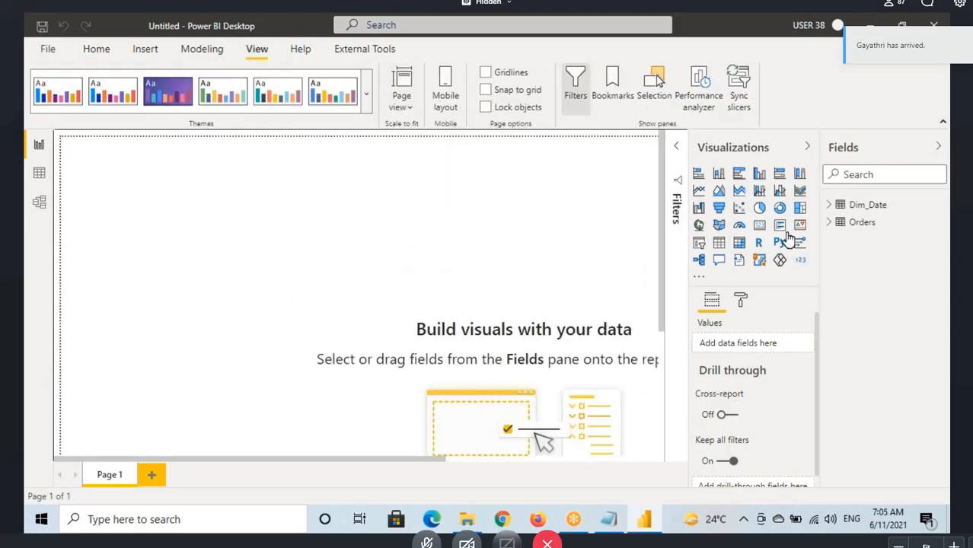
# - Add Sales from Orders to a card visual, then shrink the card and position it in the page's upper-left corner
pyautogui.click(829, 222)
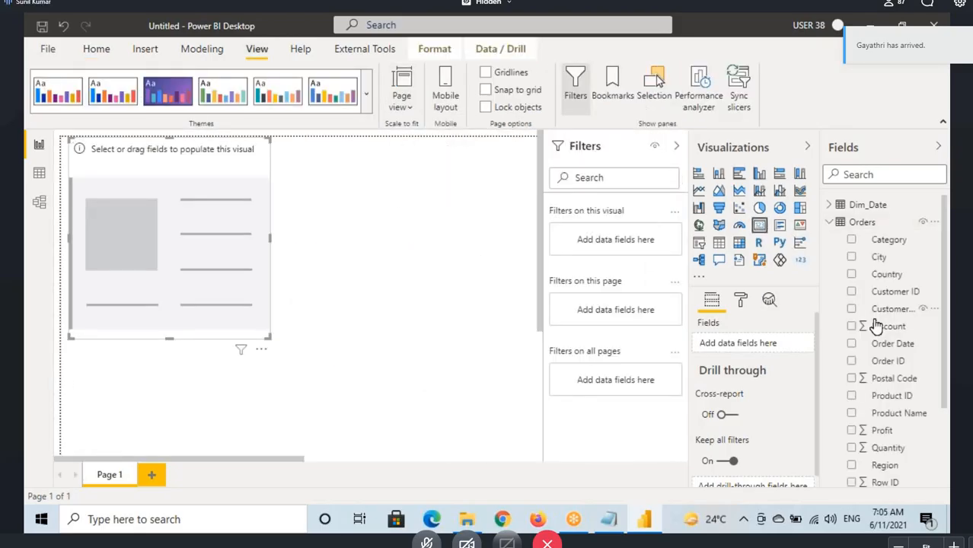
pyautogui.scroll(-3, 814, 322)
pyautogui.moveTo(879, 391); pyautogui.dragTo(207, 226)
pyautogui.moveTo(160, 205); pyautogui.dragTo(179, 222)
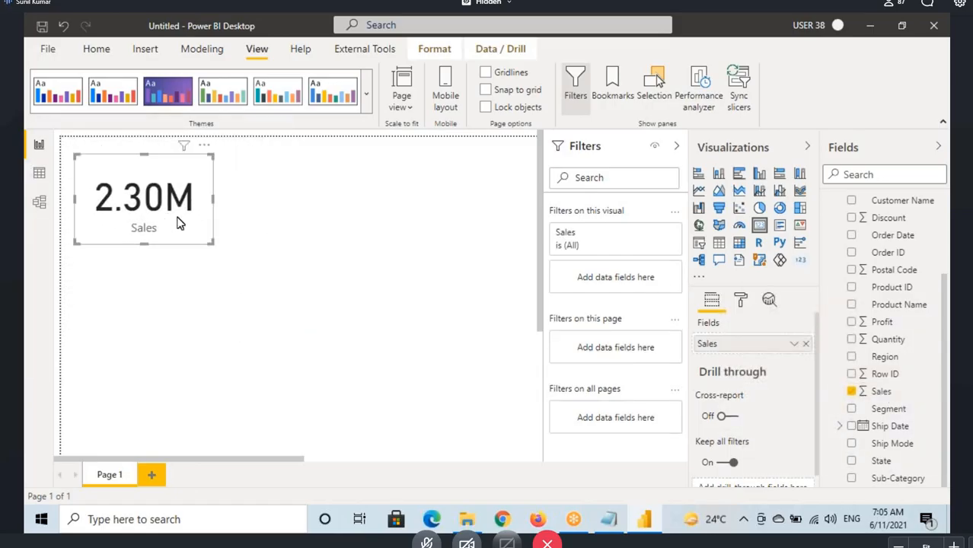
# - Collapse the Filters pane and give the Sales card a gray border
pyautogui.click(676, 146)
pyautogui.click(741, 299)
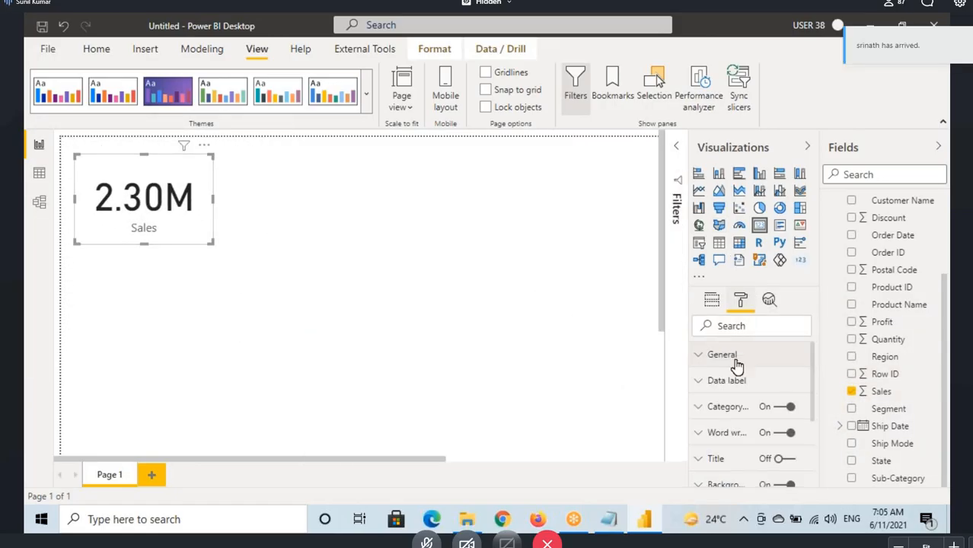
pyautogui.scroll(-3, 737, 368)
pyautogui.click(734, 402)
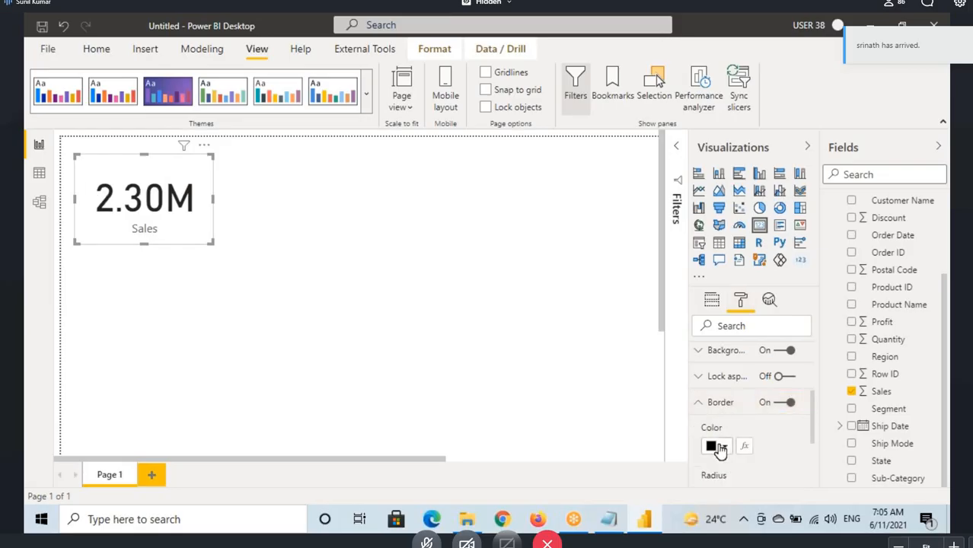
pyautogui.click(721, 449)
pyautogui.click(723, 287)
pyautogui.click(719, 402)
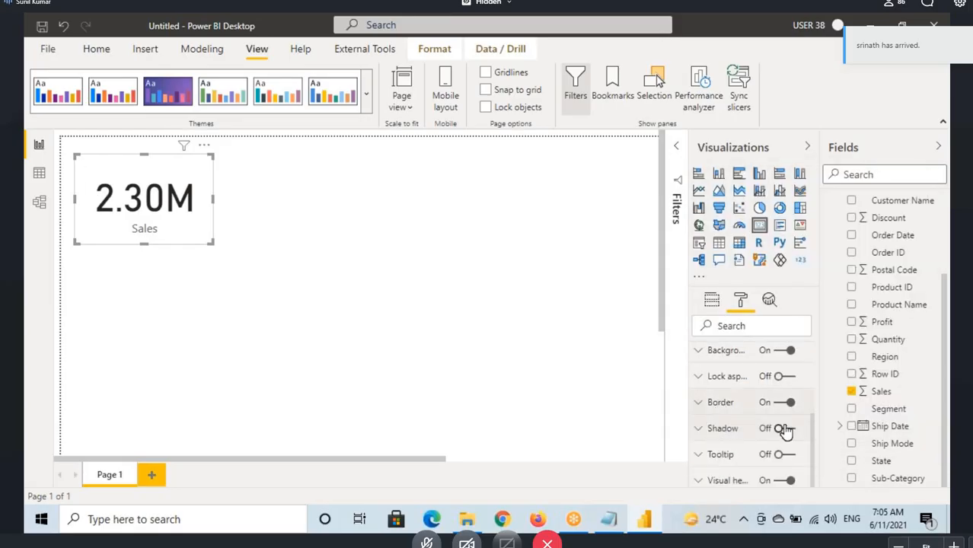
# - Turn on a gray shadow for the Sales card
pyautogui.click(764, 428)
pyautogui.click(727, 430)
pyautogui.click(723, 473)
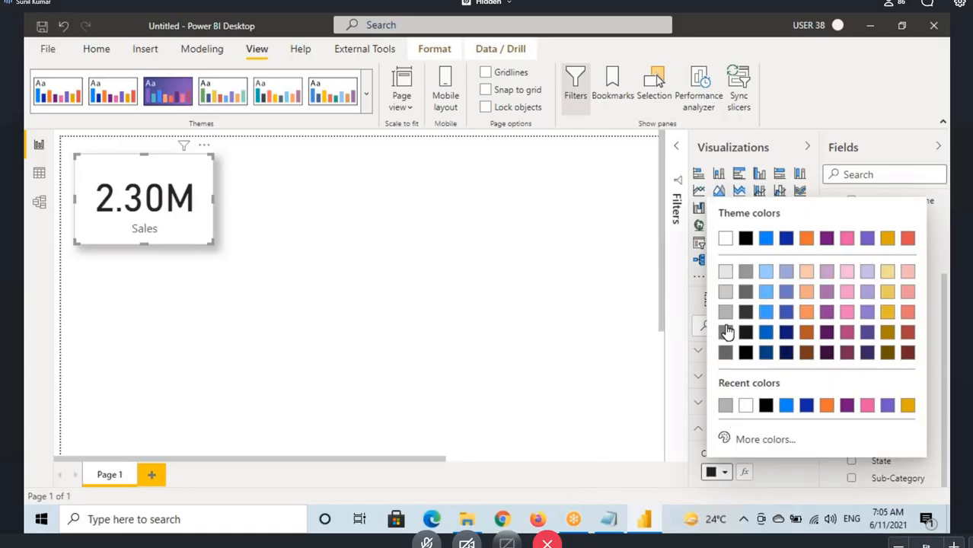
pyautogui.click(725, 312)
pyautogui.click(366, 285)
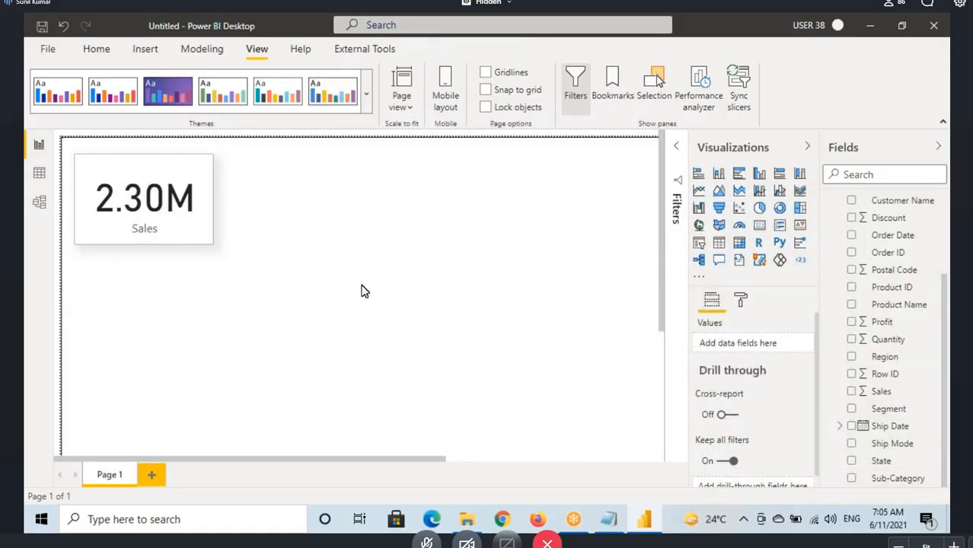
# - Add a table visual beside the Sales card showing Year from Dim_Date and Sales from Orders, and enlarge it slightly
pyautogui.click(718, 242)
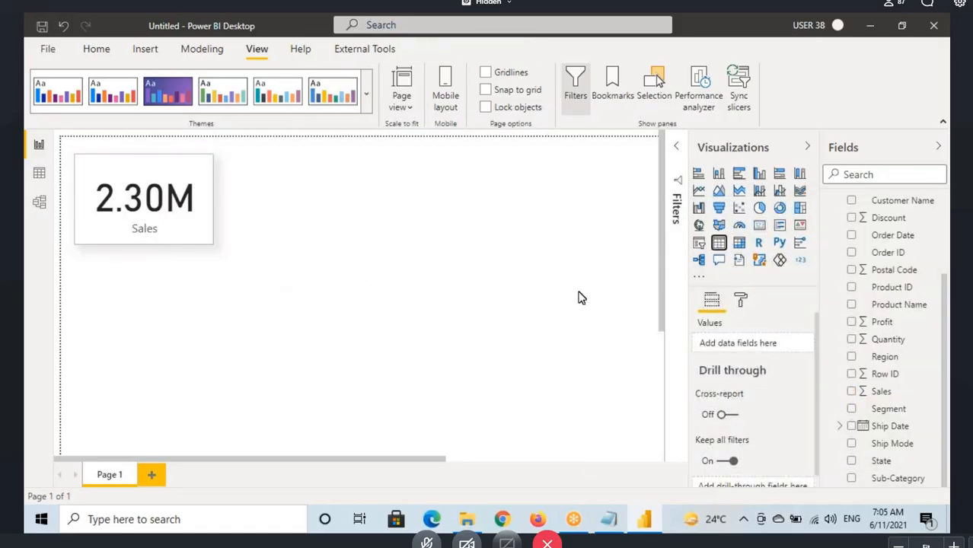
pyautogui.moveTo(178, 358); pyautogui.dragTo(333, 220)
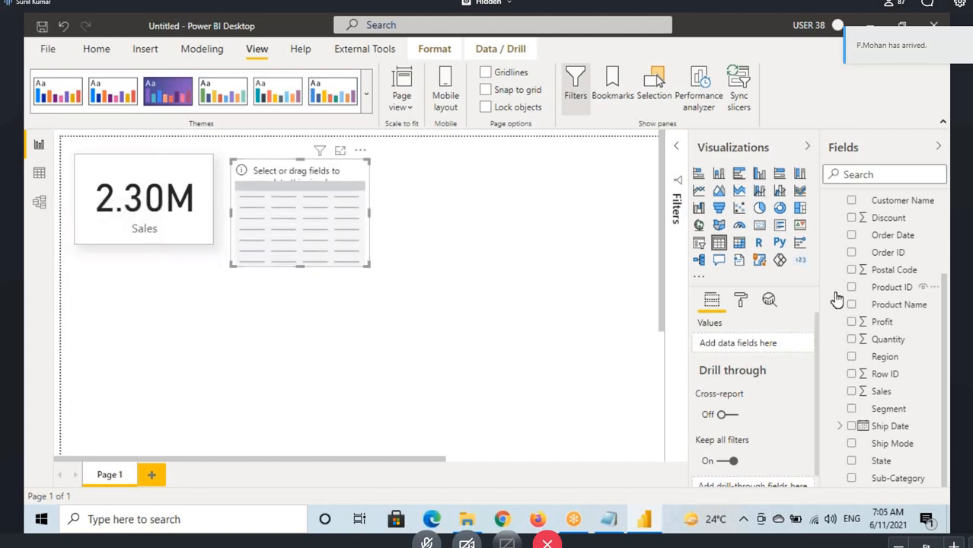
pyautogui.scroll(3, 841, 289)
pyautogui.click(829, 205)
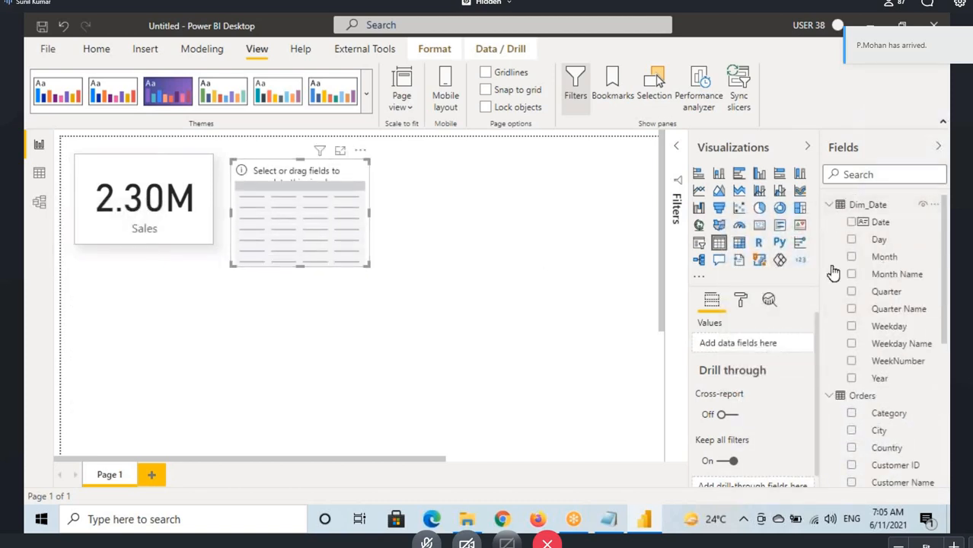
pyautogui.moveTo(879, 379); pyautogui.dragTo(288, 242)
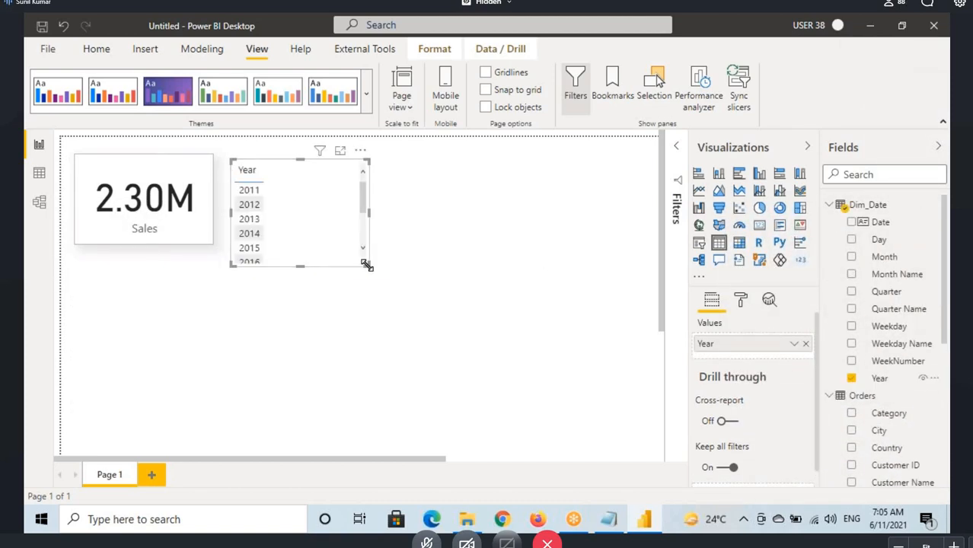
pyautogui.moveTo(364, 264); pyautogui.dragTo(383, 288)
pyautogui.scroll(-5, 868, 428)
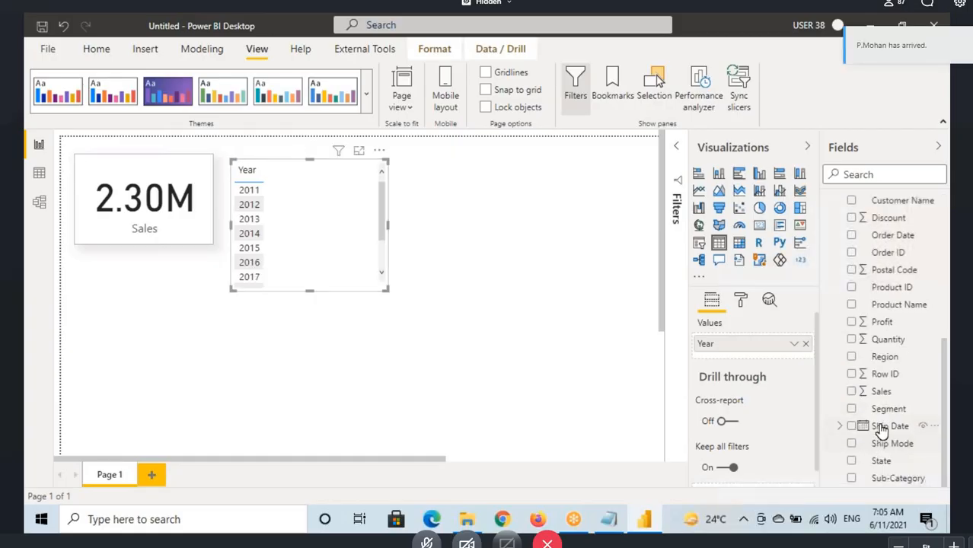
pyautogui.moveTo(881, 392); pyautogui.dragTo(359, 238)
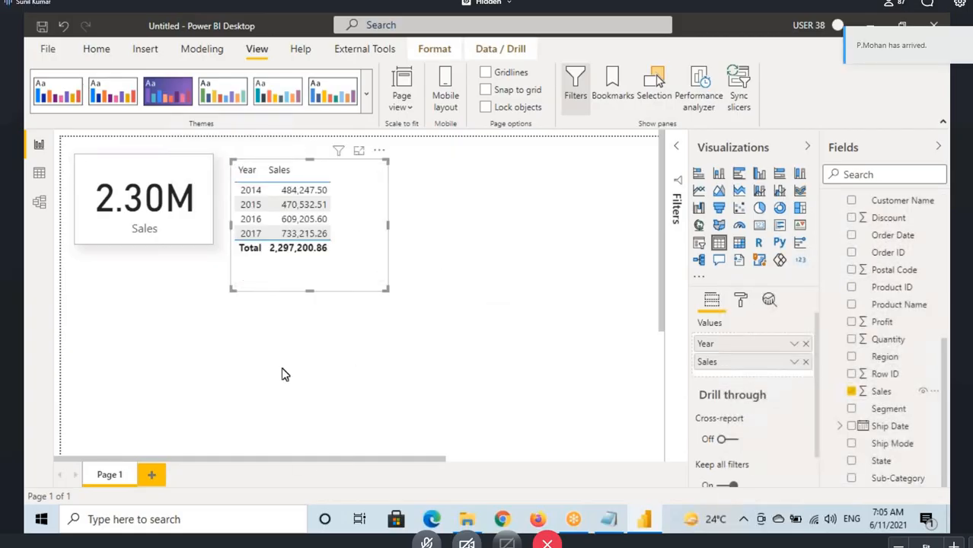
# - Copy the Sales card's formatting to the Year and Sales table with Format painter, and shorten the table to fit its rows
pyautogui.click(181, 237)
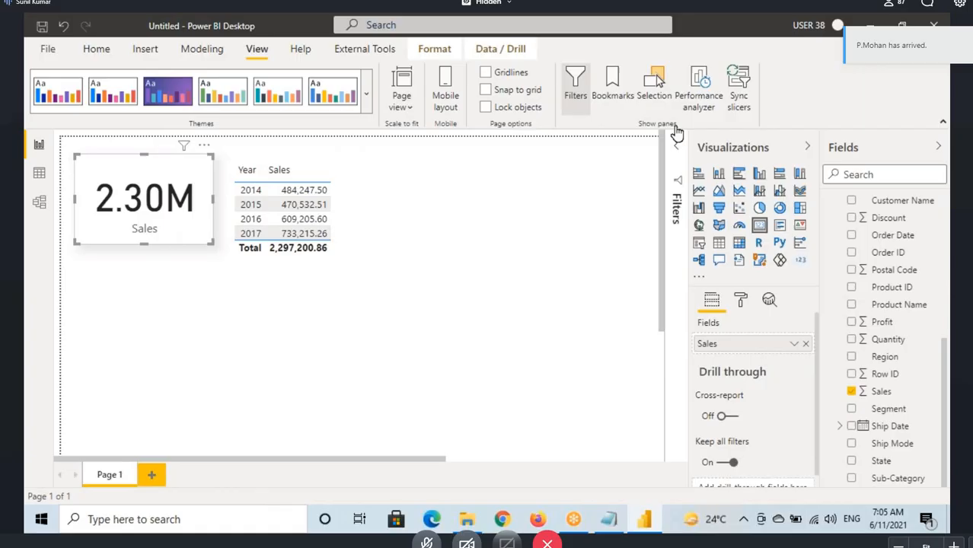
pyautogui.click(96, 48)
pyautogui.click(271, 281)
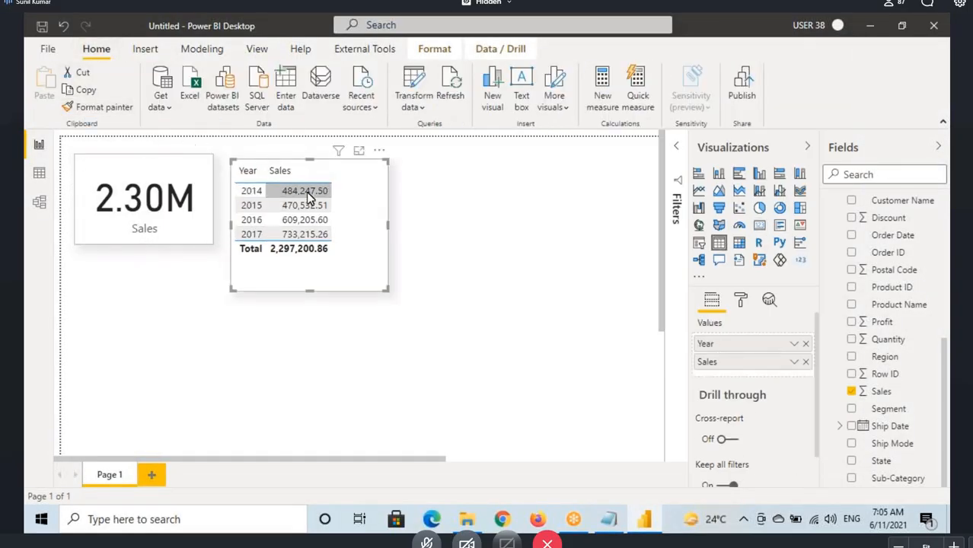
pyautogui.moveTo(386, 291); pyautogui.dragTo(381, 264)
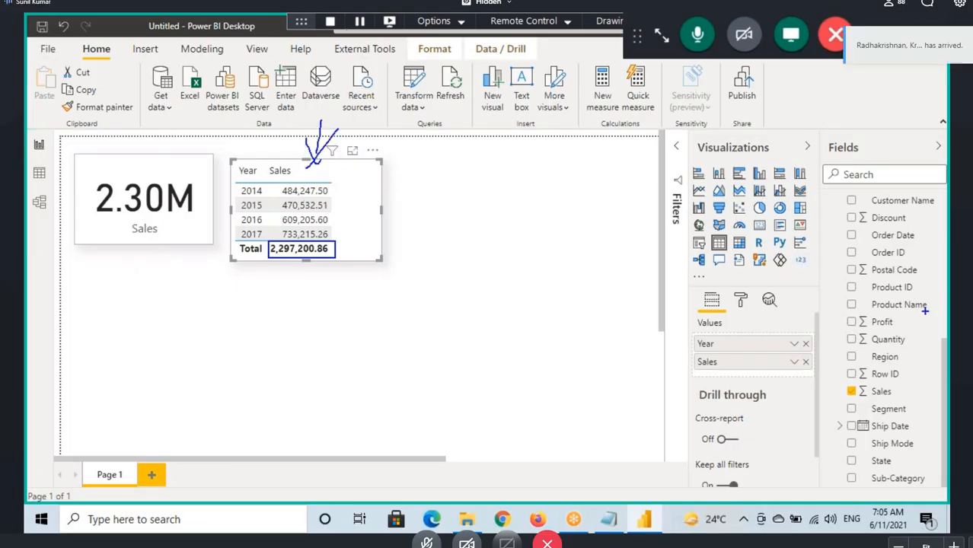
# - In the model view, lengthen the Orders table until all its fields down to Sub-Category are shown
pyautogui.scroll(4, 838, 316)
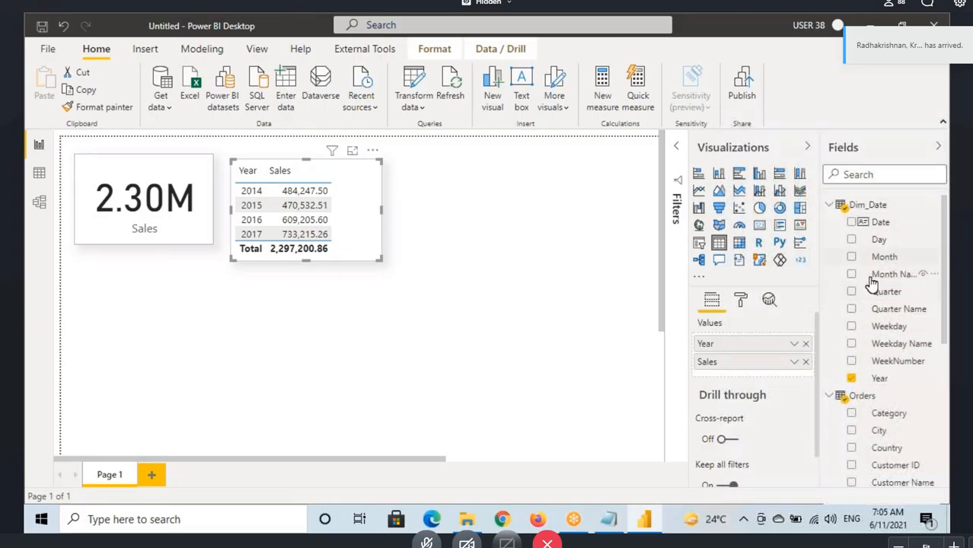
pyautogui.click(39, 202)
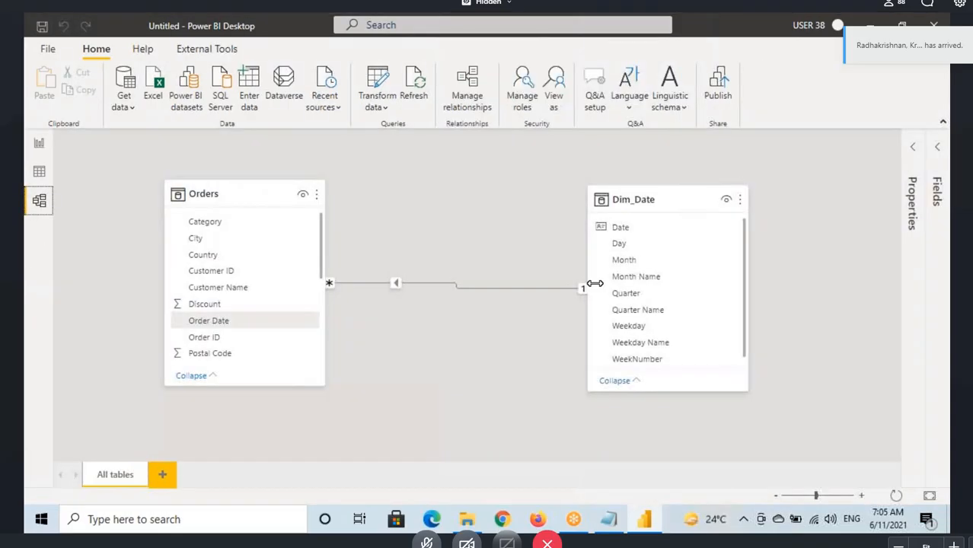
pyautogui.click(612, 230)
pyautogui.click(228, 385)
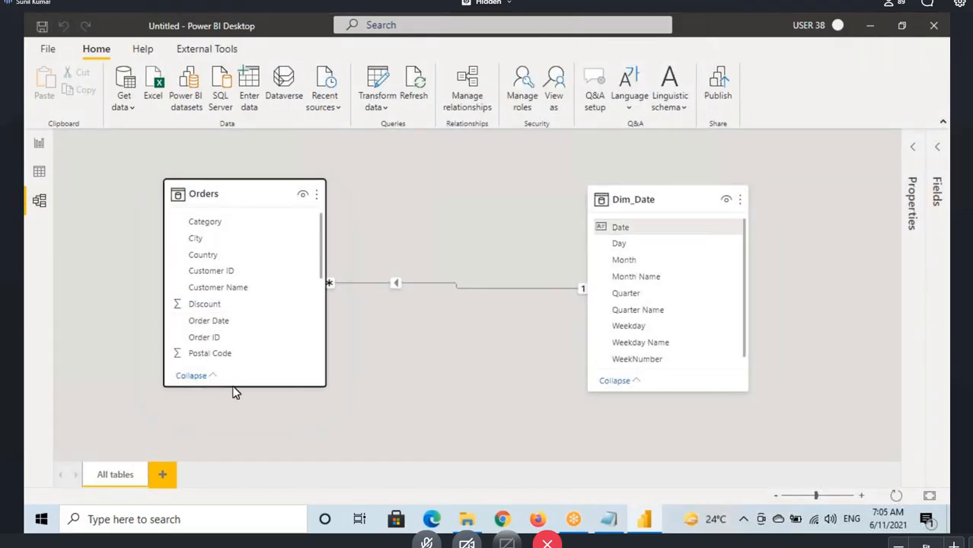
pyautogui.moveTo(232, 390); pyautogui.dragTo(232, 460)
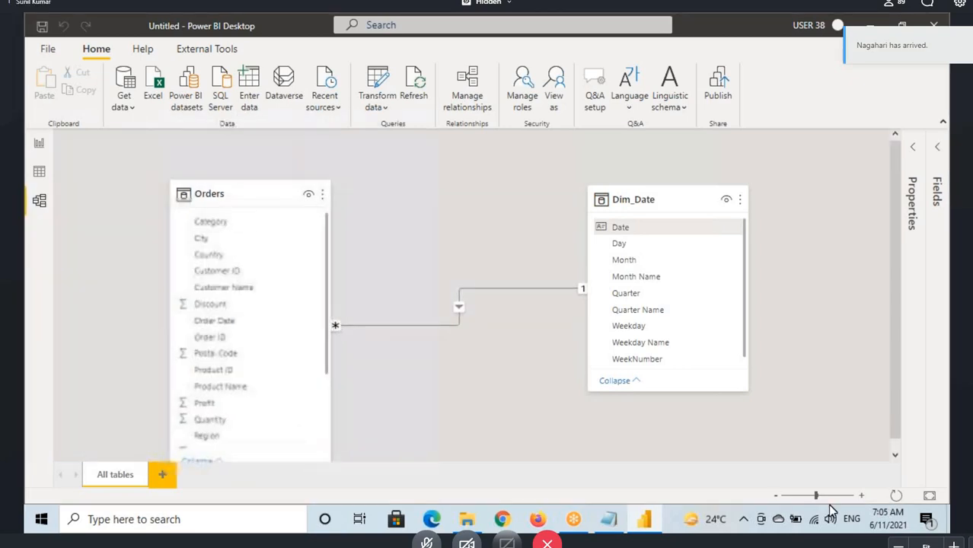
pyautogui.moveTo(816, 496); pyautogui.dragTo(802, 496)
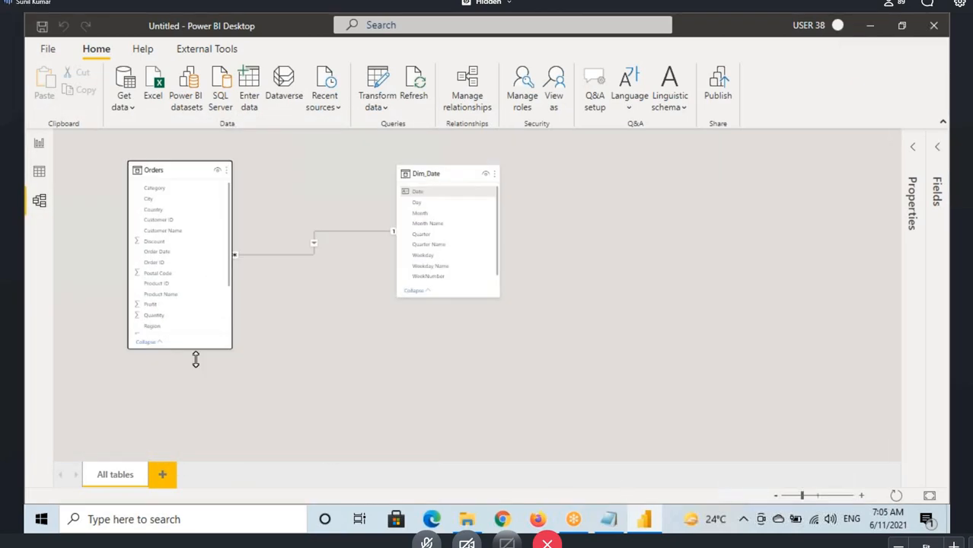
pyautogui.moveTo(179, 350); pyautogui.dragTo(174, 424)
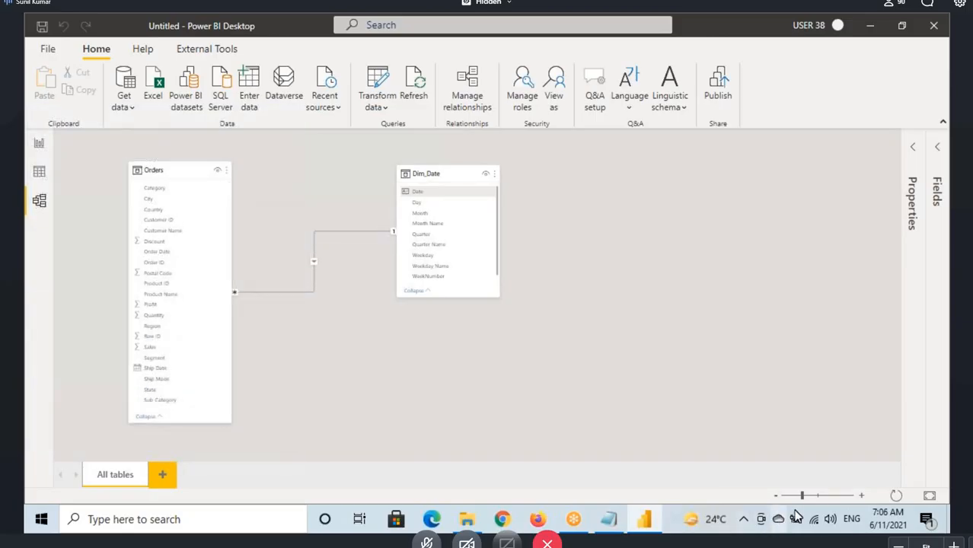
# - Create a second relationship, from Ship Date in Orders to Date in Dim_Date
pyautogui.moveTo(801, 495); pyautogui.dragTo(806, 495)
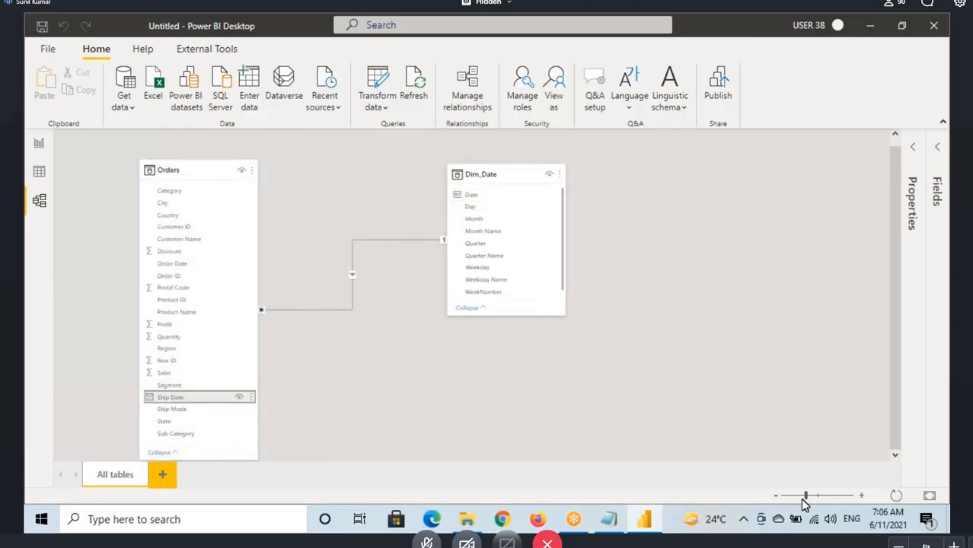
pyautogui.moveTo(809, 500); pyautogui.dragTo(814, 497)
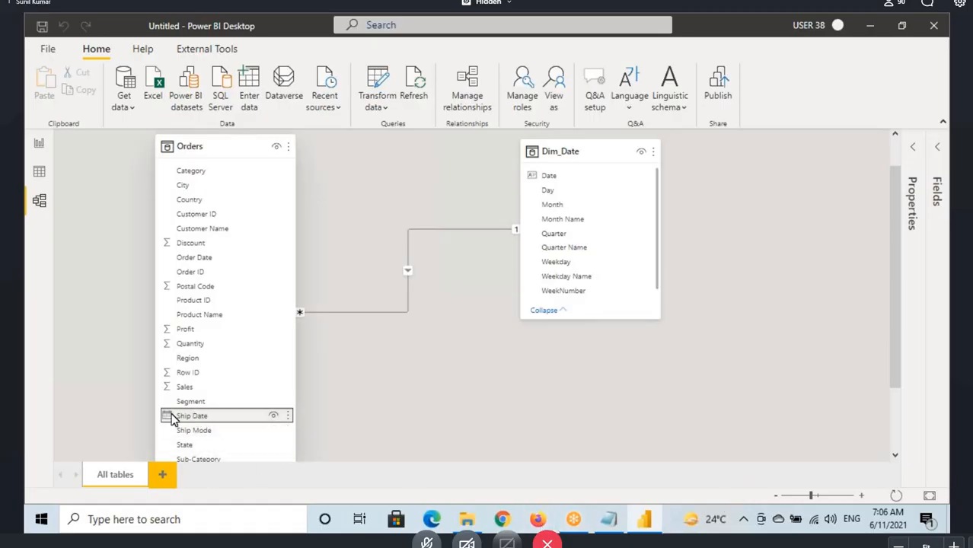
pyautogui.moveTo(169, 415); pyautogui.dragTo(539, 177)
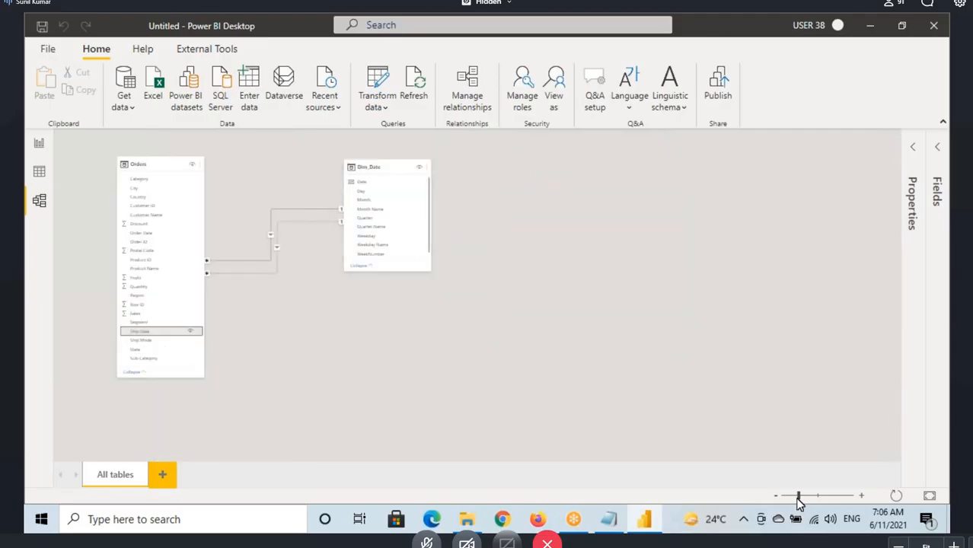
pyautogui.moveTo(799, 495); pyautogui.dragTo(816, 495)
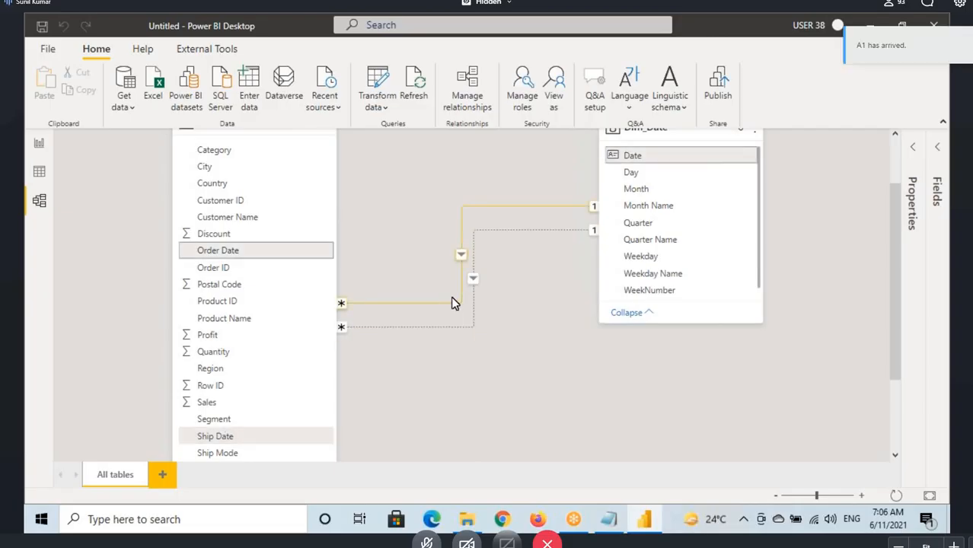
pyautogui.click(607, 151)
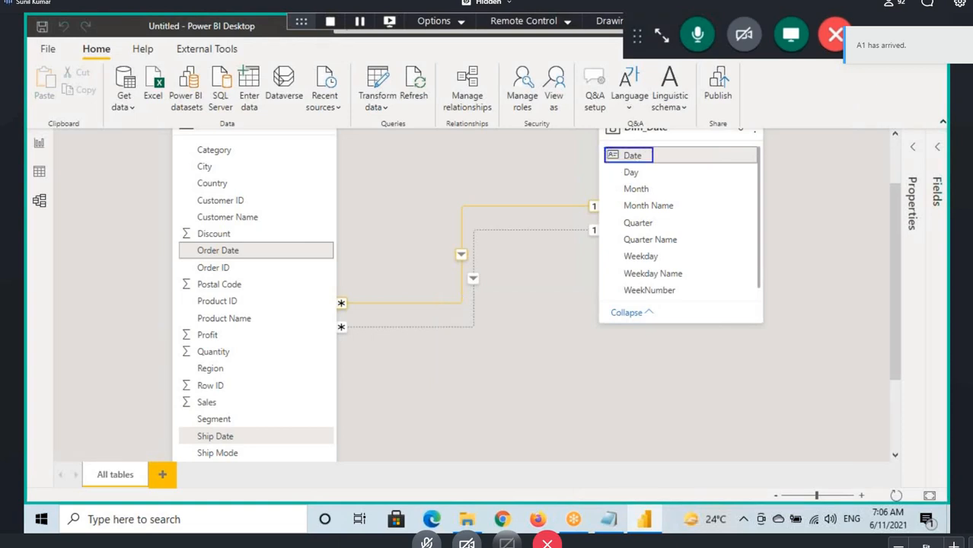
pyautogui.click(221, 249)
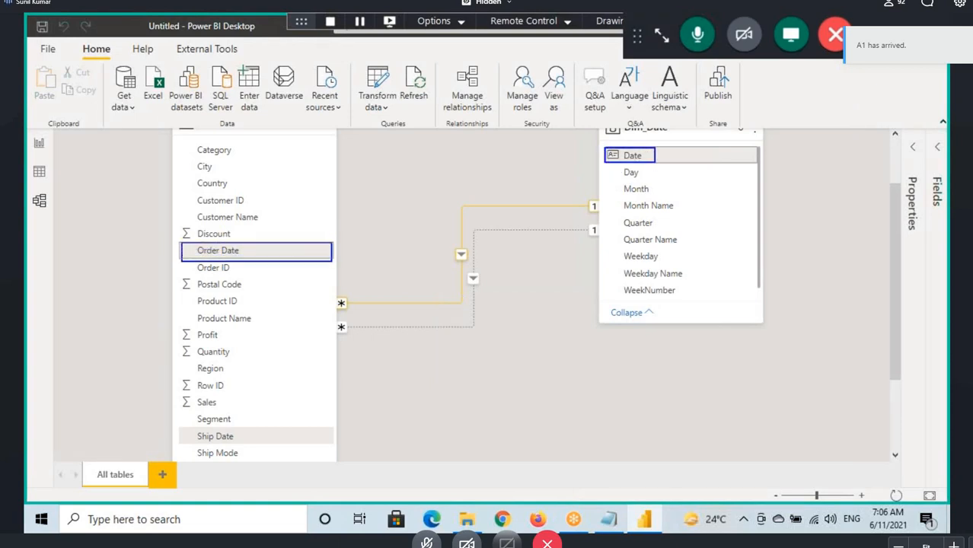
pyautogui.moveTo(373, 269); pyautogui.dragTo(369, 306)
pyautogui.moveTo(356, 231)
pyautogui.mouseDown()
pyautogui.moveTo(365, 230)
pyautogui.moveTo(373, 255)
pyautogui.mouseUp()
pyautogui.moveTo(329, 248); pyautogui.dragTo(378, 242)
pyautogui.moveTo(380, 223); pyautogui.dragTo(380, 254)
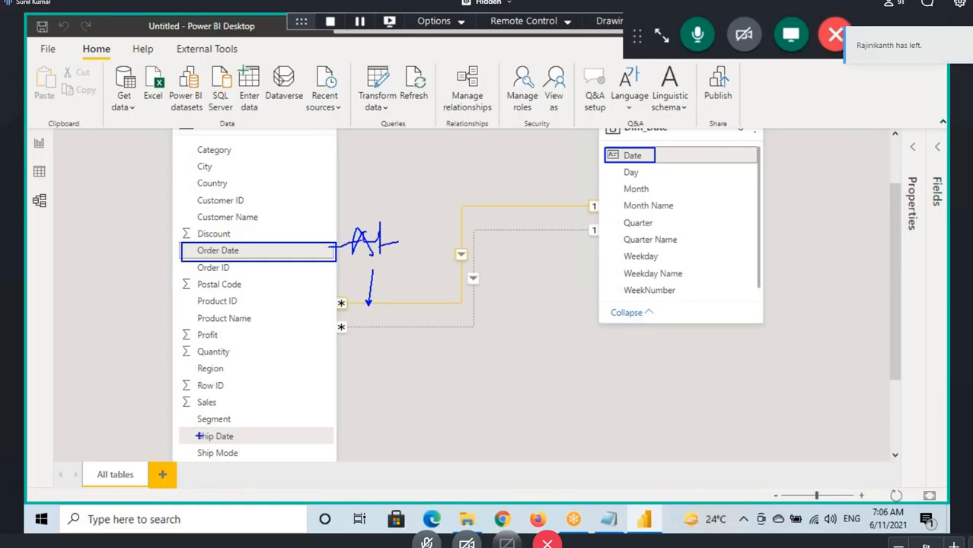
pyautogui.moveTo(202, 434); pyautogui.dragTo(253, 443)
pyautogui.moveTo(605, 149); pyautogui.dragTo(667, 169)
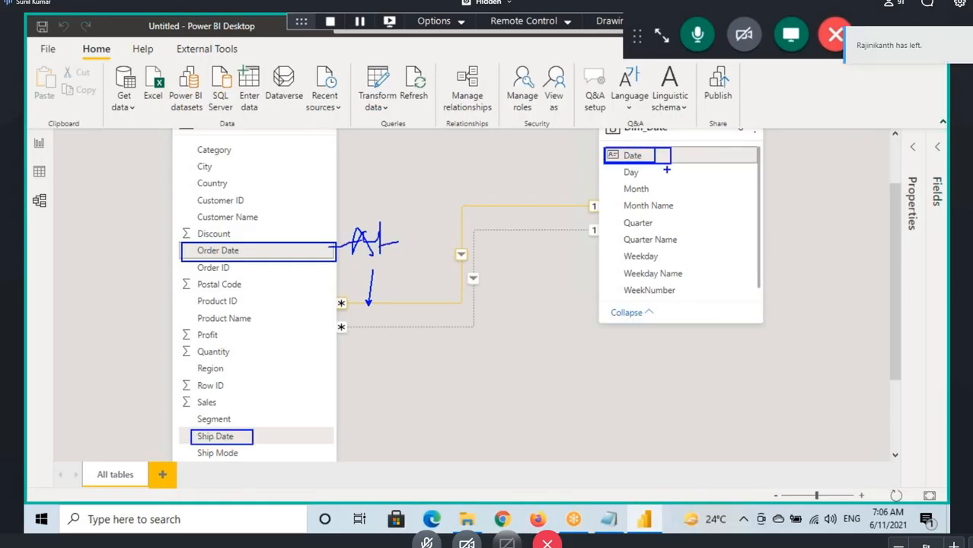
pyautogui.moveTo(409, 327); pyautogui.dragTo(451, 327)
pyautogui.moveTo(433, 332); pyautogui.dragTo(413, 382)
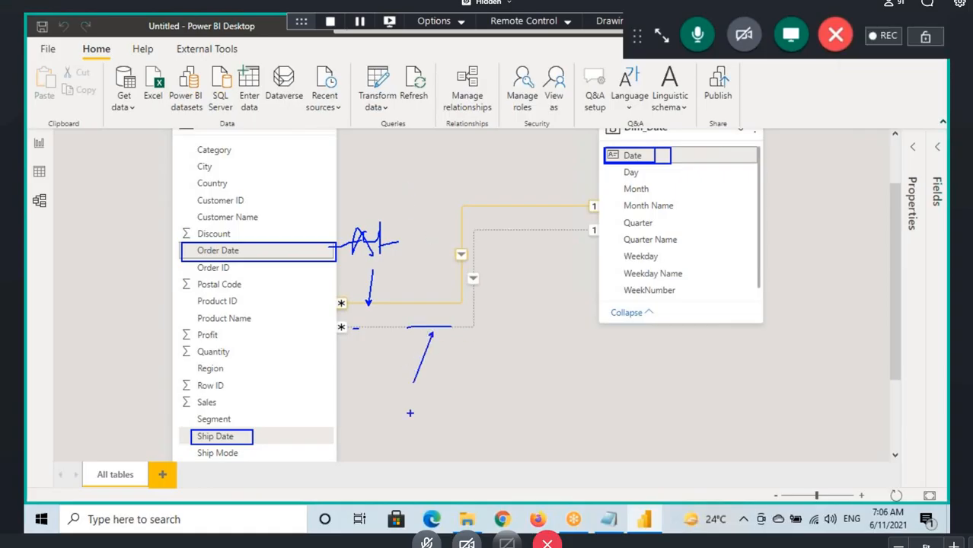
pyautogui.moveTo(360, 114); pyautogui.dragTo(484, 180)
pyautogui.moveTo(408, 149); pyautogui.dragTo(435, 127)
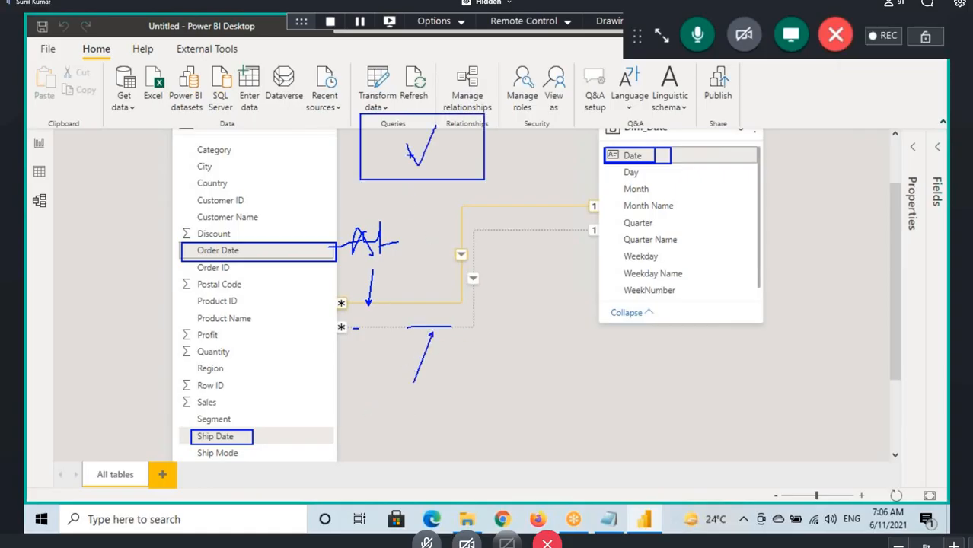
pyautogui.moveTo(362, 146); pyautogui.dragTo(292, 177)
pyautogui.moveTo(464, 126); pyautogui.dragTo(613, 169)
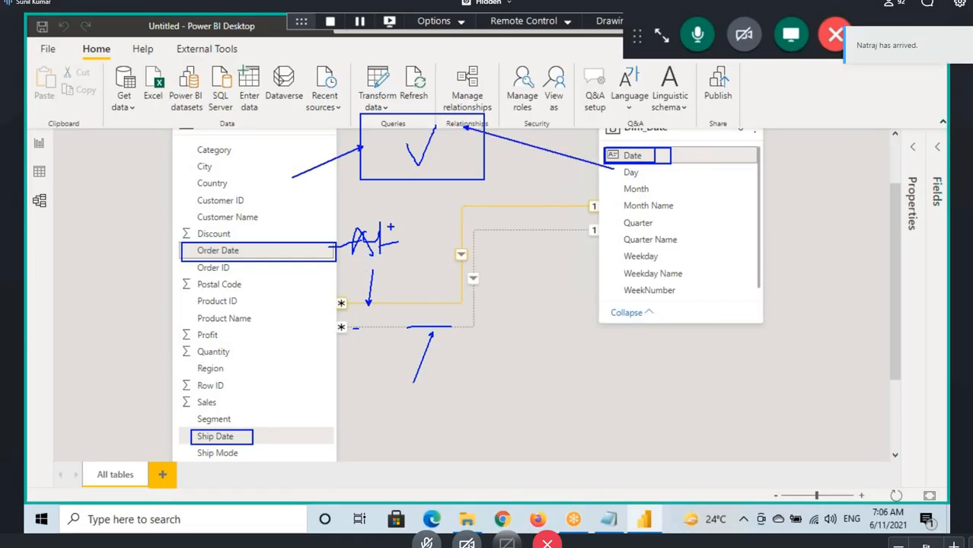
pyautogui.moveTo(388, 232); pyautogui.dragTo(475, 134)
pyautogui.moveTo(385, 149); pyautogui.dragTo(445, 120)
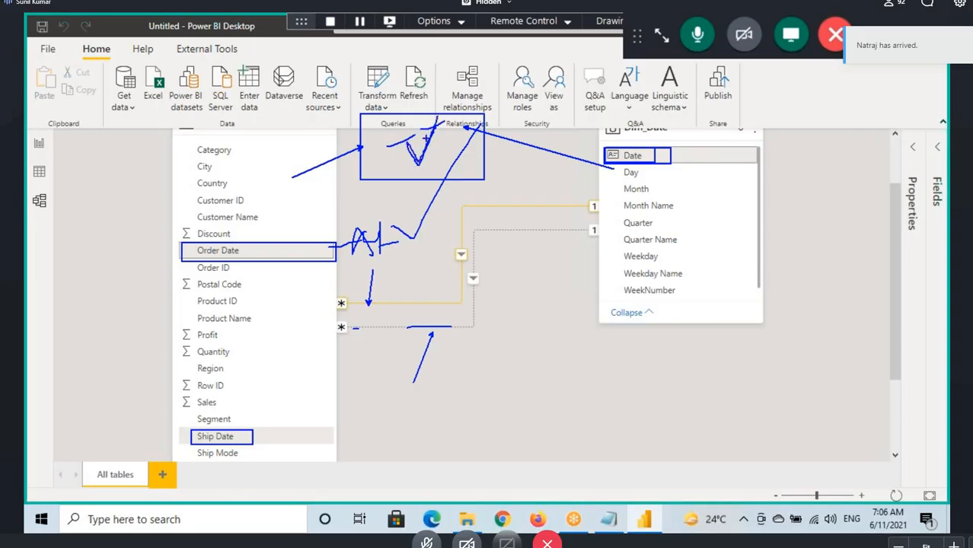
pyautogui.press('Escape')
# - Return to the report view
pyautogui.click(38, 143)
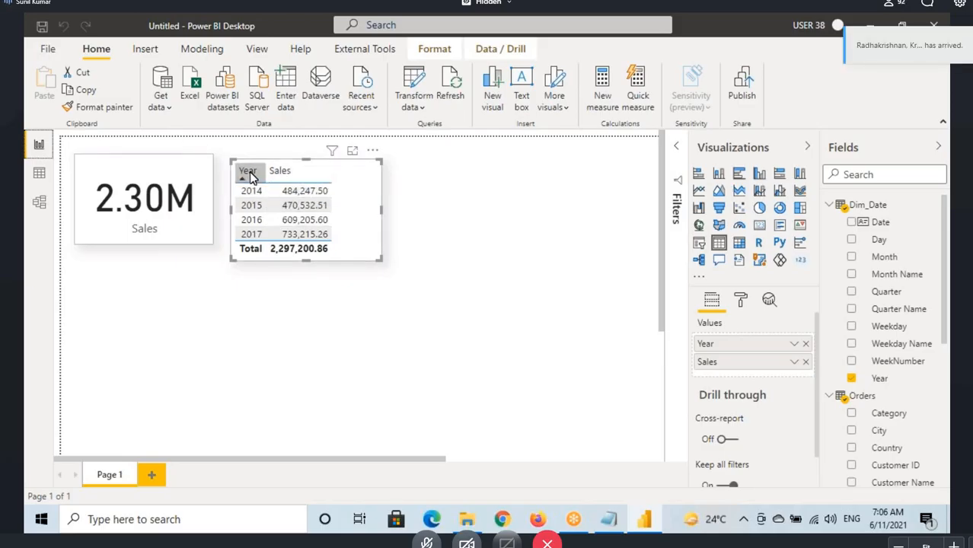
# - Capture the report's Year and Sales table with the Snipping Tool
pyautogui.click(99, 523)
pyautogui.write('sni')
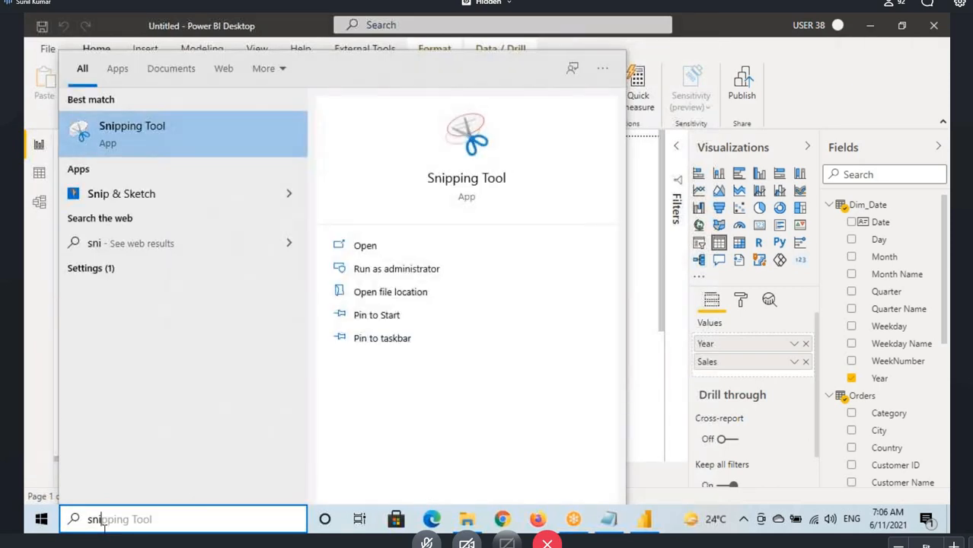
pyautogui.press('Return')
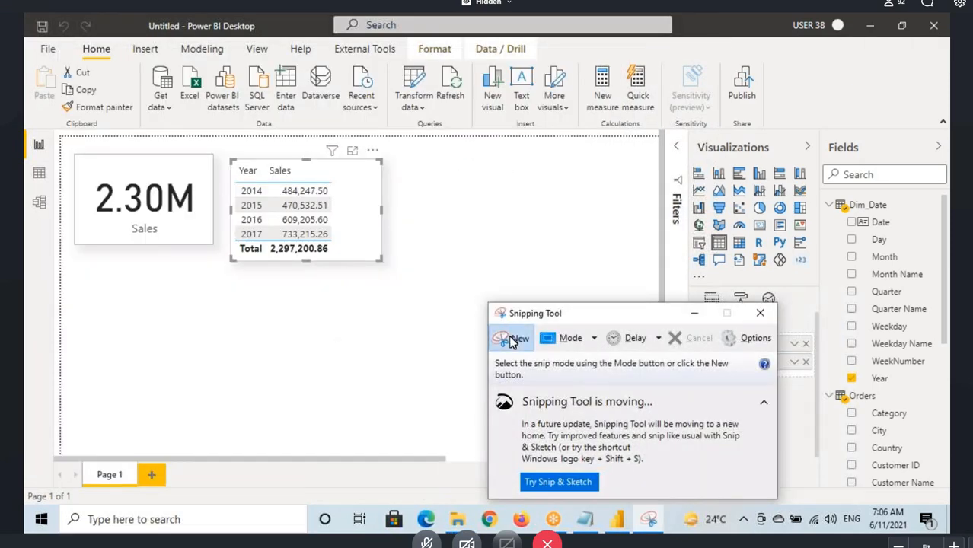
pyautogui.click(512, 343)
pyautogui.moveTo(218, 145); pyautogui.dragTo(417, 268)
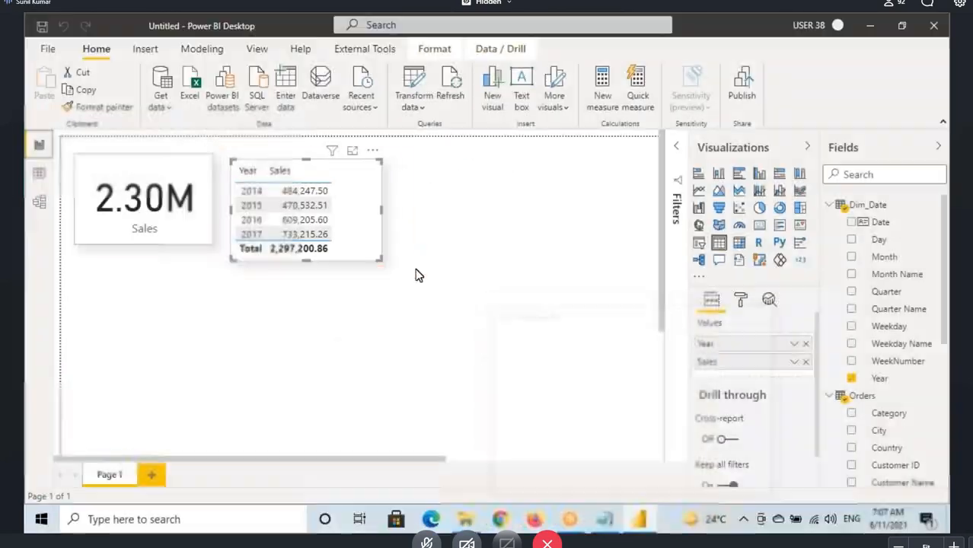
# - Try to activate the Ship Date relationship alongside the Order Date one in Manage relationships, mark up the resulting message and dismiss it
pyautogui.click(39, 201)
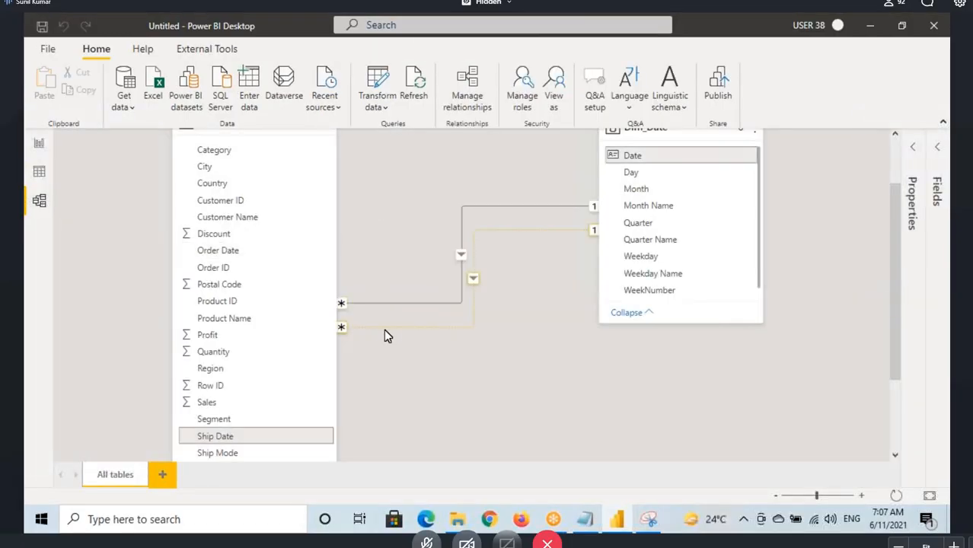
pyautogui.click(484, 99)
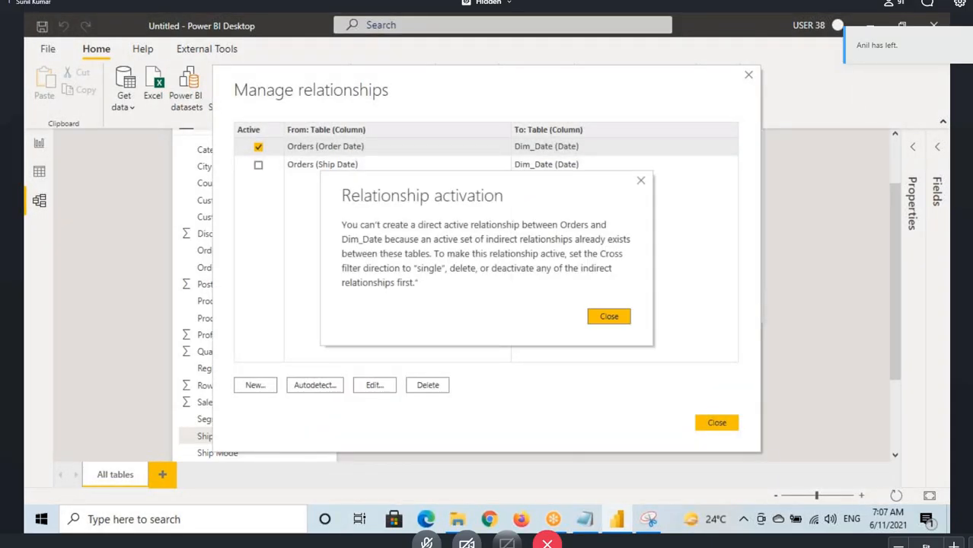
pyautogui.hotkey('ctrl', '2')
pyautogui.moveTo(251, 159); pyautogui.dragTo(276, 179)
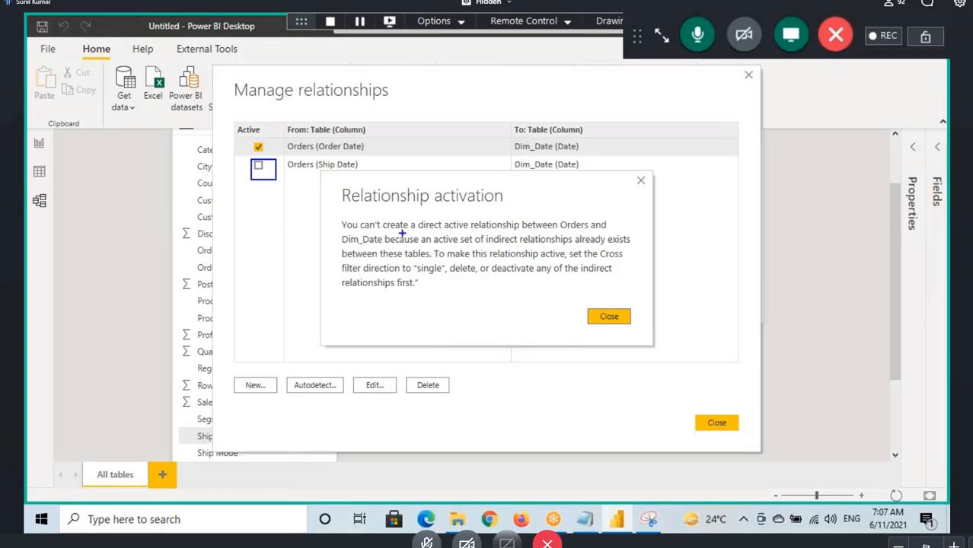
pyautogui.moveTo(377, 229); pyautogui.dragTo(469, 230)
pyautogui.moveTo(286, 140); pyautogui.dragTo(317, 155)
pyautogui.moveTo(511, 139); pyautogui.dragTo(558, 154)
pyautogui.moveTo(366, 164); pyautogui.dragTo(505, 164)
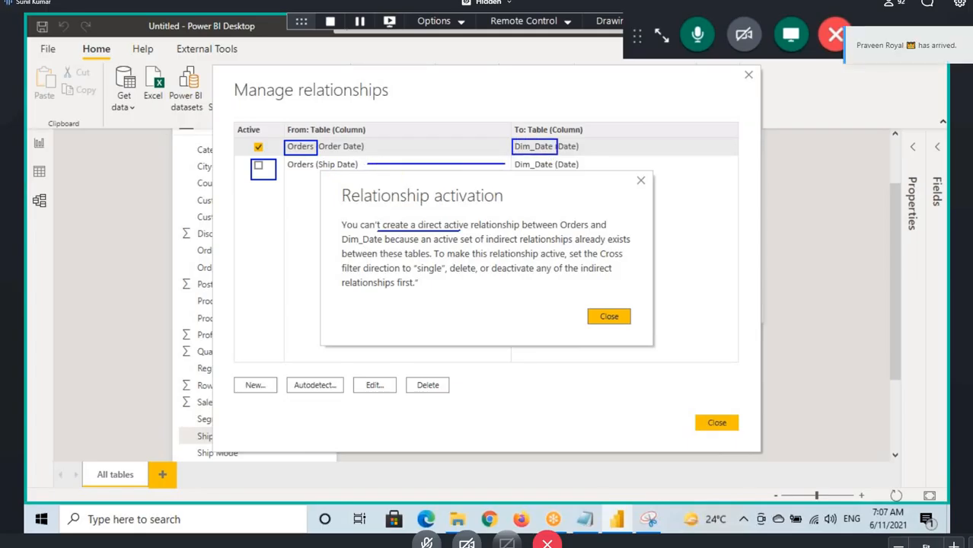
pyautogui.moveTo(499, 208); pyautogui.dragTo(419, 329)
pyautogui.moveTo(418, 227); pyautogui.dragTo(488, 308)
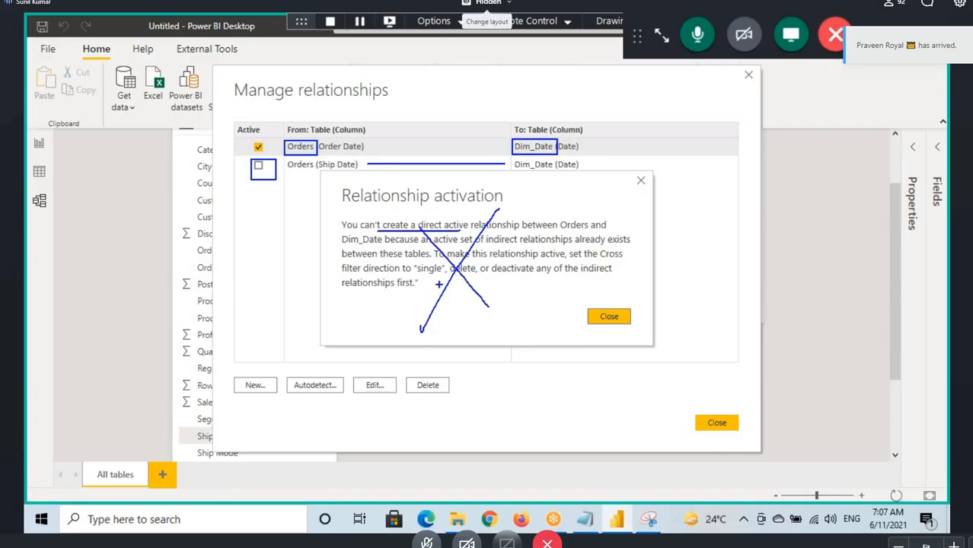
pyautogui.click(599, 316)
# - Deactivate the Order Date relationship between Orders and Dim_Date and return to the model diagram
pyautogui.click(259, 148)
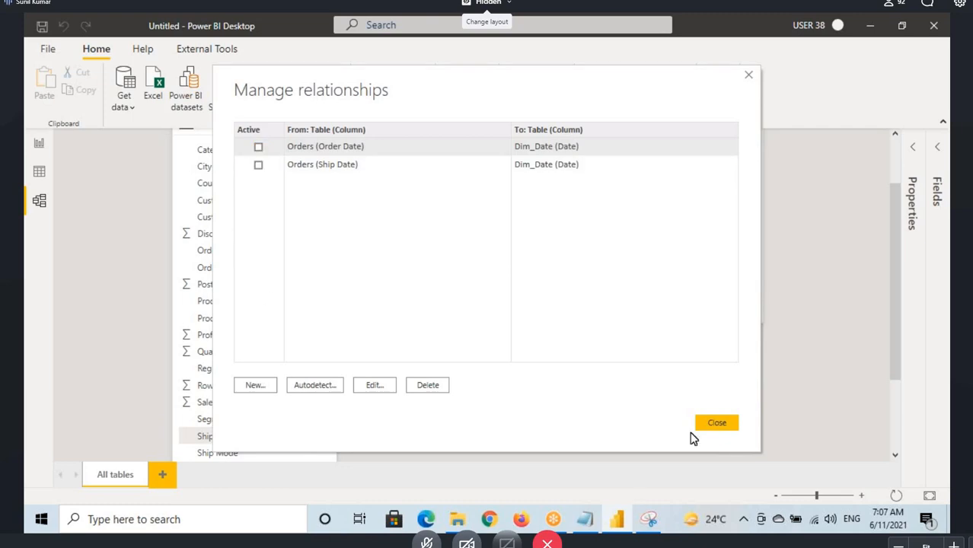
pyautogui.click(716, 424)
pyautogui.scroll(-3, 363, 243)
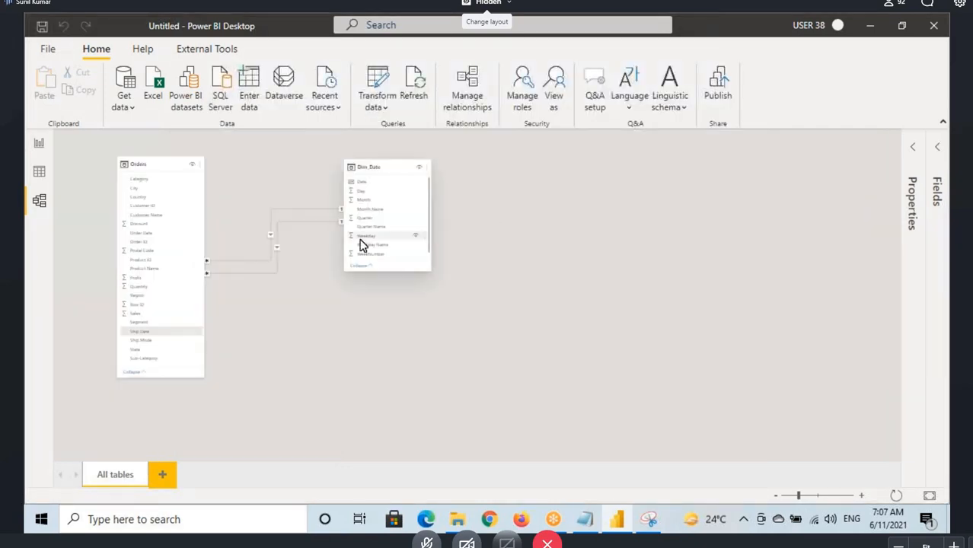
pyautogui.moveTo(799, 494); pyautogui.dragTo(813, 497)
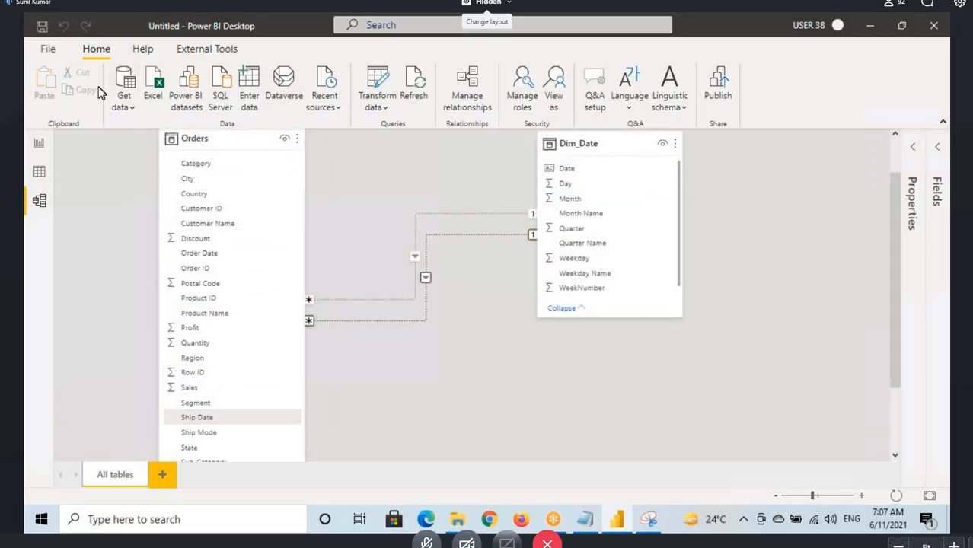
# - Check the yearly sales in the report's Year and Sales table, marking the 2011 row on screen
pyautogui.click(39, 143)
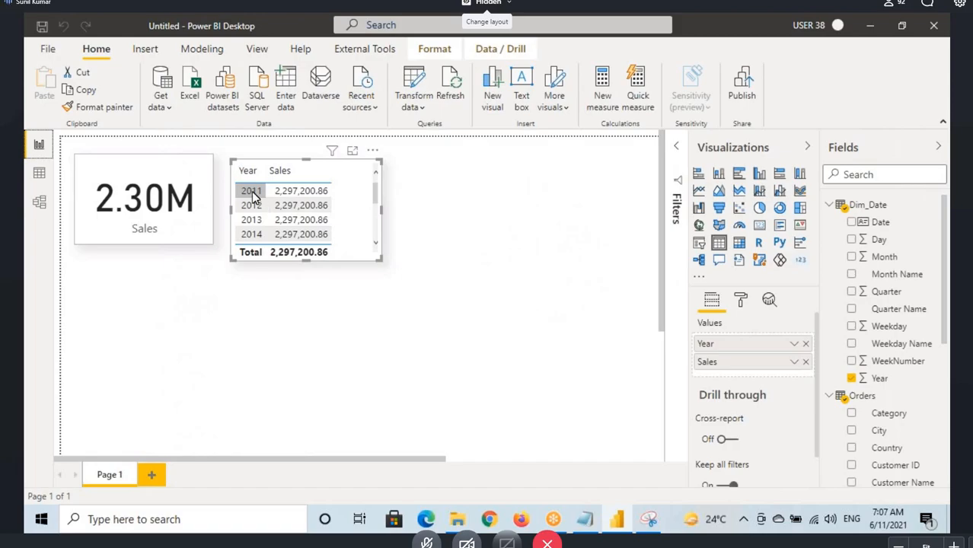
pyautogui.hotkey('ctrl', '2')
pyautogui.moveTo(234, 185); pyautogui.dragTo(265, 198)
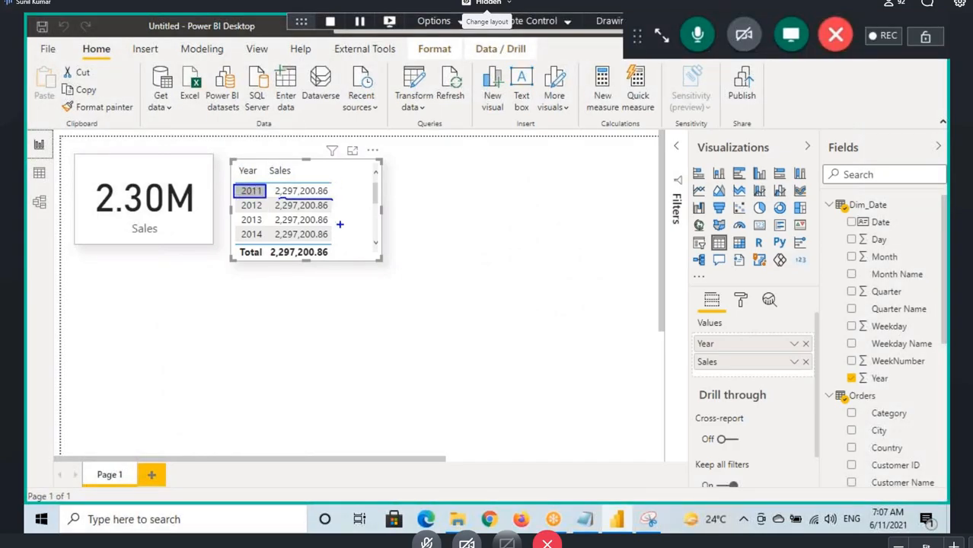
pyautogui.moveTo(307, 175); pyautogui.dragTo(253, 227)
pyautogui.moveTo(246, 174); pyautogui.dragTo(287, 223)
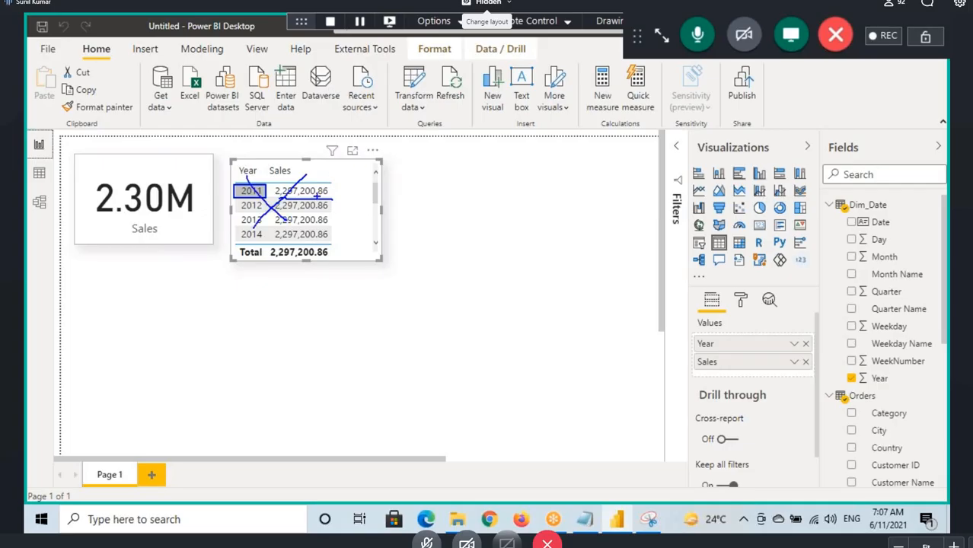
pyautogui.hotkey('ctrl', '2')
# - In Manage relationships, activate the relationship from Orders (Ship Date) to Dim_Date (Date), marking it on screen before closing the dialog
pyautogui.click(39, 201)
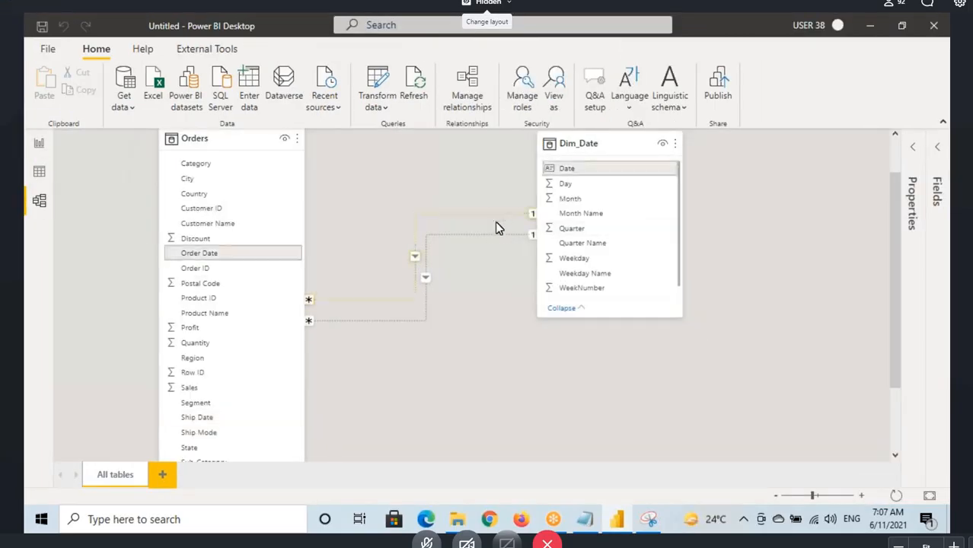
pyautogui.scroll(2, 469, 345)
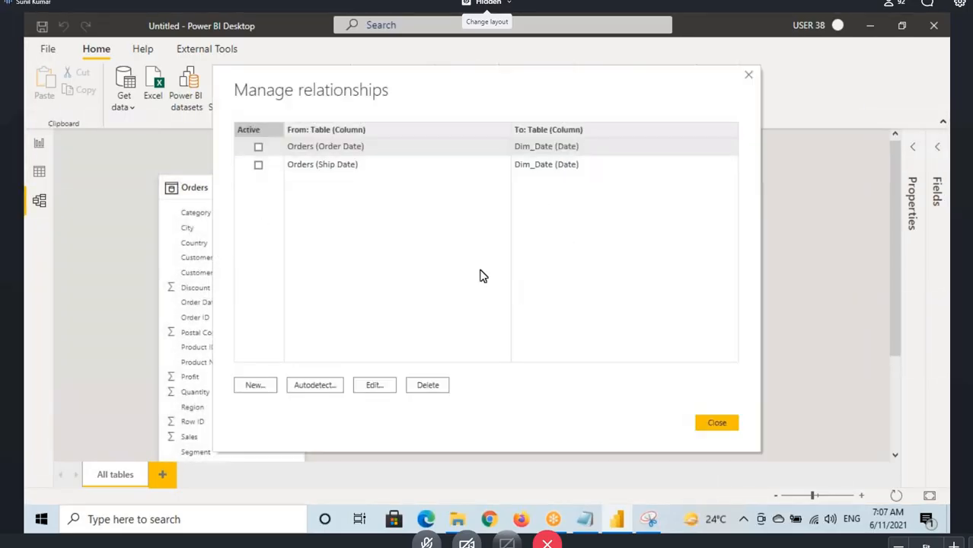
pyautogui.click(258, 165)
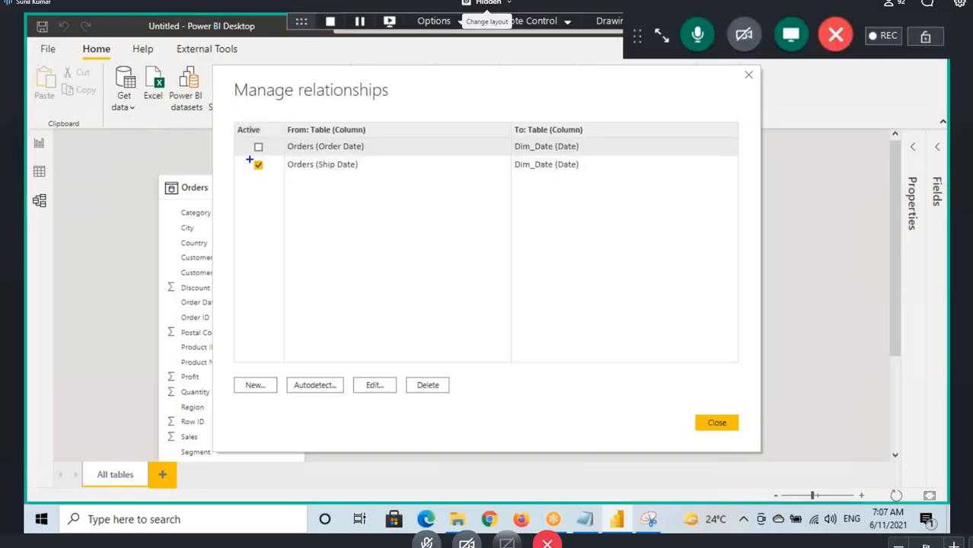
pyautogui.moveTo(288, 174); pyautogui.dragTo(356, 174)
pyautogui.moveTo(511, 174); pyautogui.dragTo(588, 174)
pyautogui.moveTo(697, 414); pyautogui.dragTo(742, 438)
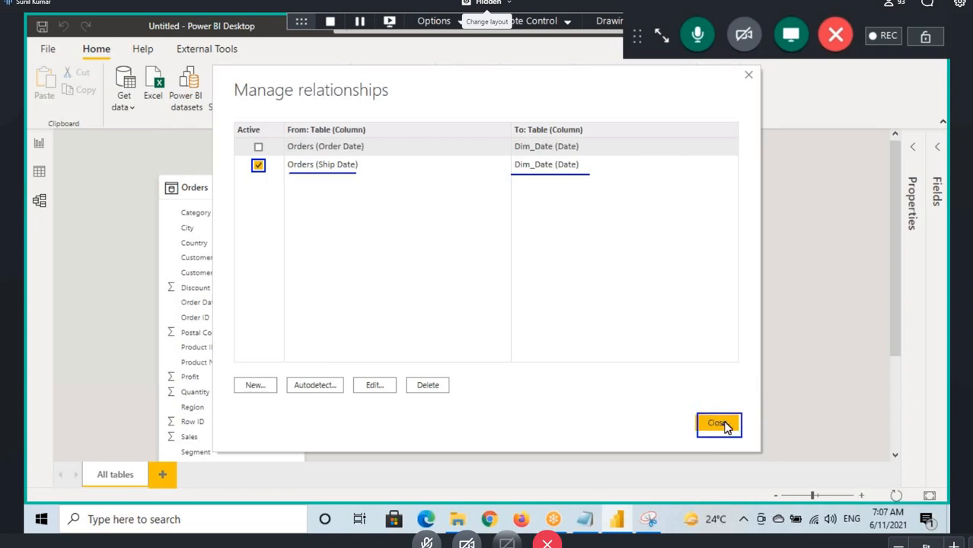
pyautogui.click(719, 424)
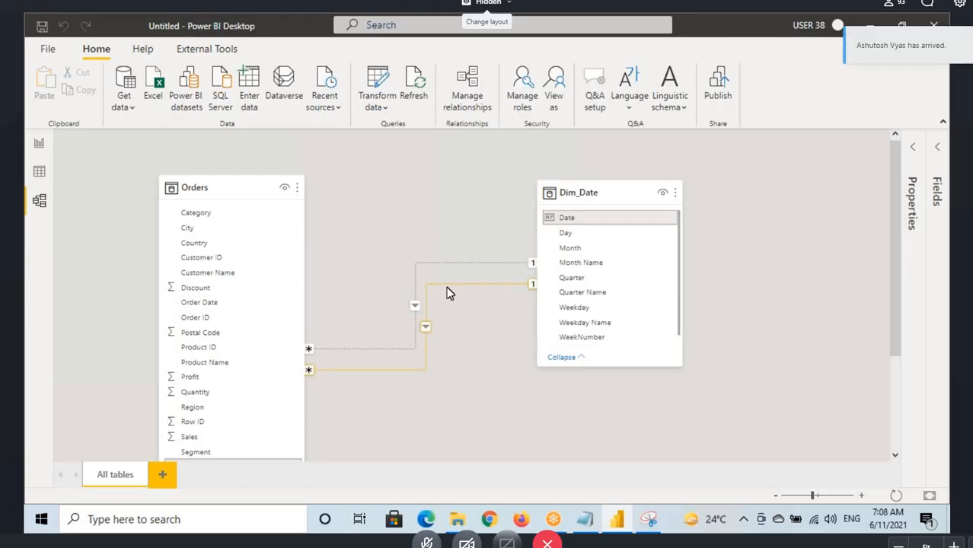
# - Examine the active relationship in the model view, underlining Ship Date in Orders, Date in Dim_Date and their connecting line
pyautogui.click(252, 193)
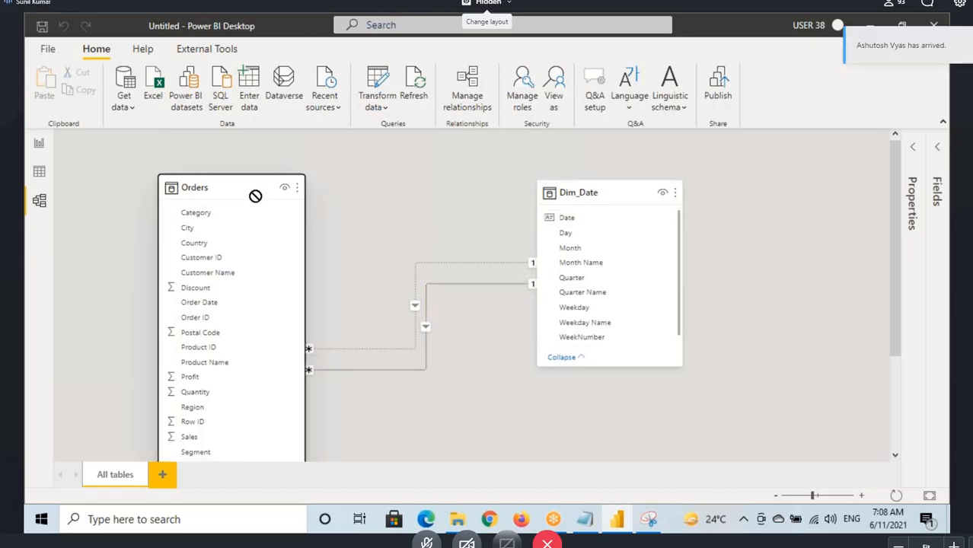
pyautogui.scroll(-3, 396, 229)
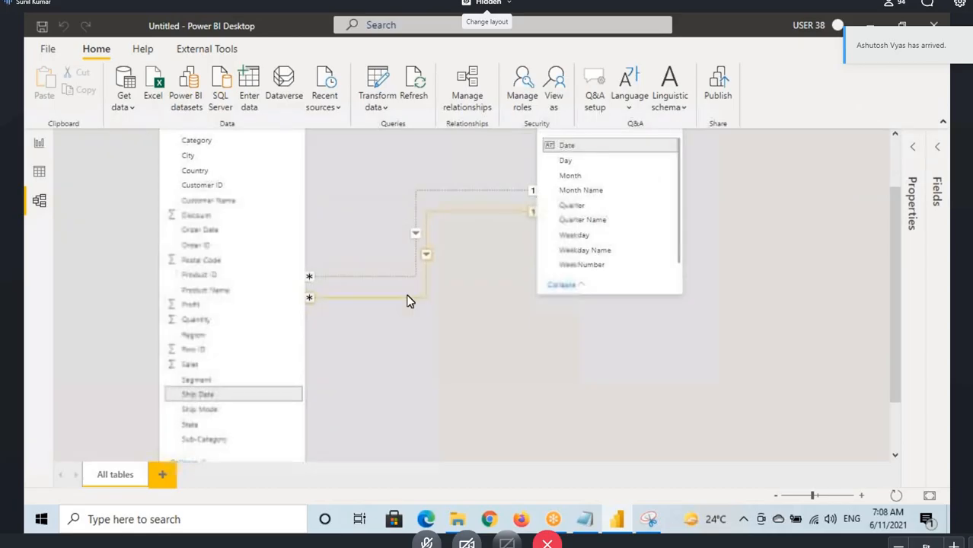
pyautogui.moveTo(180, 403); pyautogui.dragTo(237, 403)
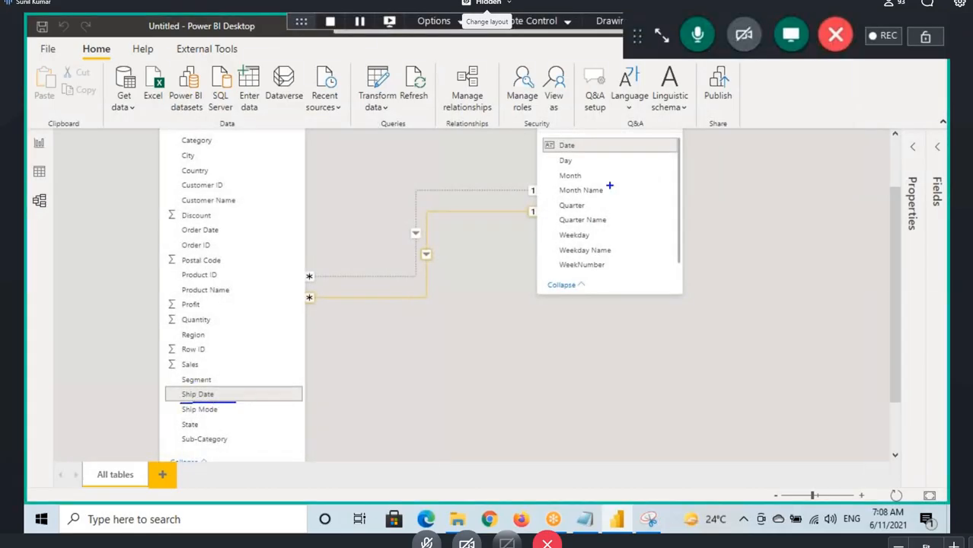
pyautogui.moveTo(557, 153); pyautogui.dragTo(596, 153)
pyautogui.moveTo(352, 300); pyautogui.dragTo(419, 301)
# - Return to the report view and enlarge the Year and Sales table to fit all its rows
pyautogui.click(39, 144)
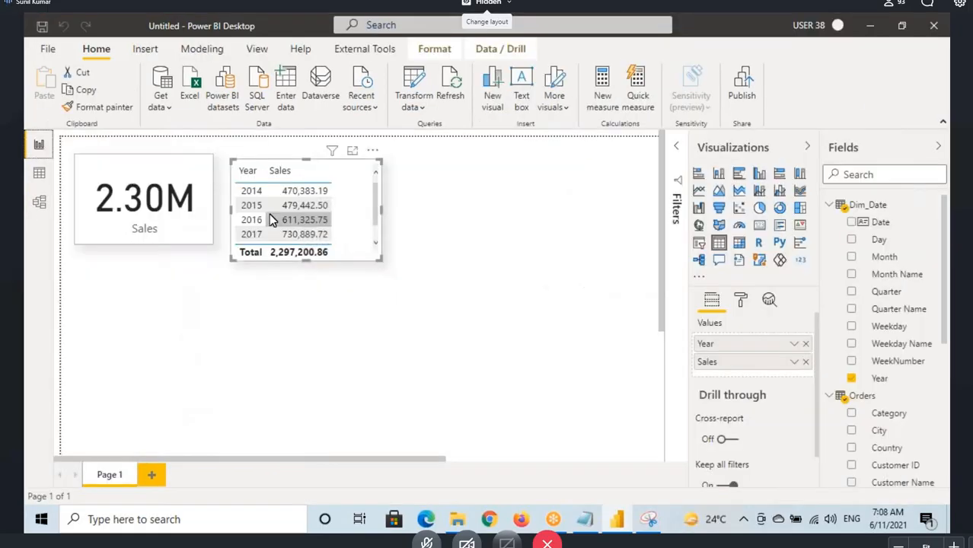
pyautogui.moveTo(378, 260); pyautogui.dragTo(385, 285)
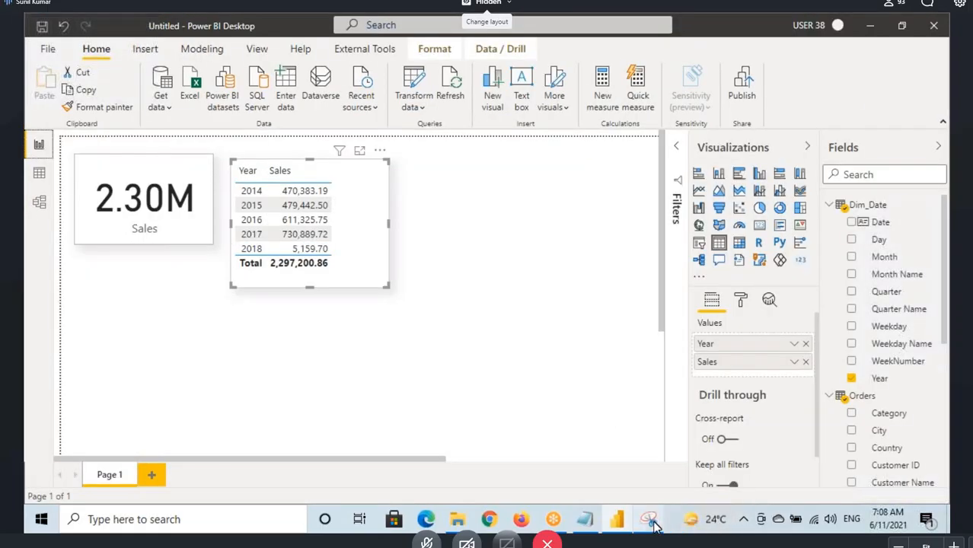
# - Compare the 2014 sales in the report table with the snipped table, marking both on screen, and close the snip
pyautogui.click(646, 517)
pyautogui.moveTo(249, 31); pyautogui.dragTo(495, 75)
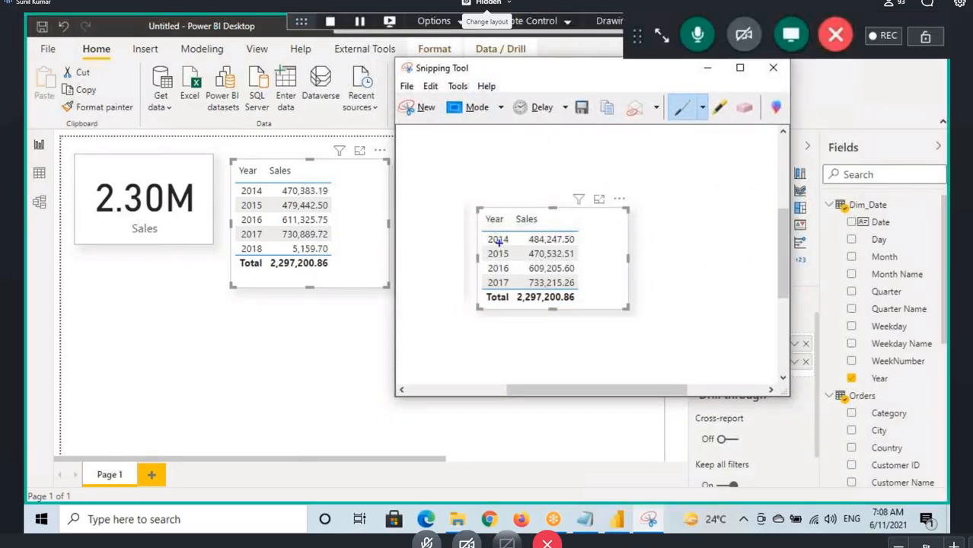
pyautogui.moveTo(478, 229)
pyautogui.mouseDown()
pyautogui.moveTo(513, 245)
pyautogui.moveTo(578, 245)
pyautogui.moveTo(515, 237)
pyautogui.mouseUp()
pyautogui.moveTo(437, 231); pyautogui.dragTo(478, 239)
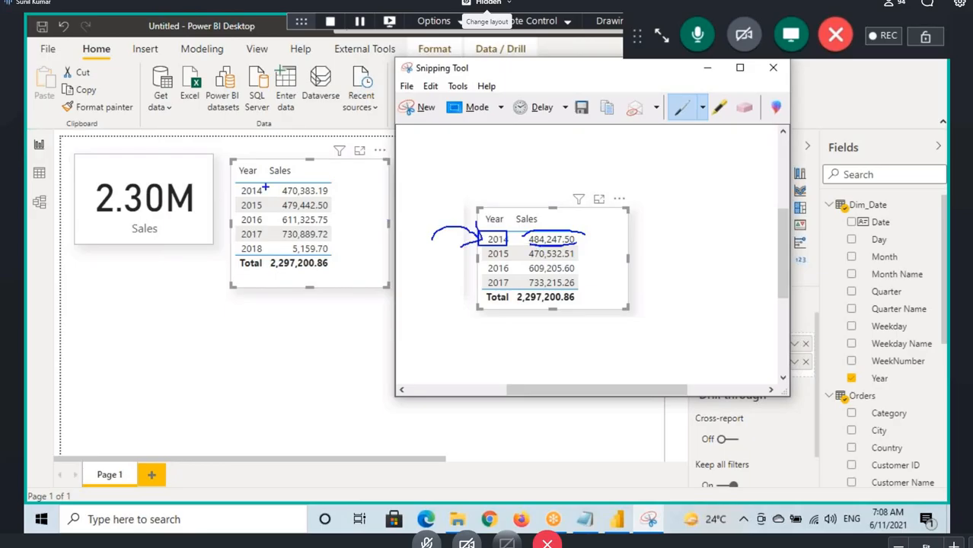
pyautogui.moveTo(240, 183); pyautogui.dragTo(269, 200)
pyautogui.moveTo(330, 192)
pyautogui.mouseDown()
pyautogui.moveTo(279, 184)
pyautogui.moveTo(304, 185)
pyautogui.mouseUp()
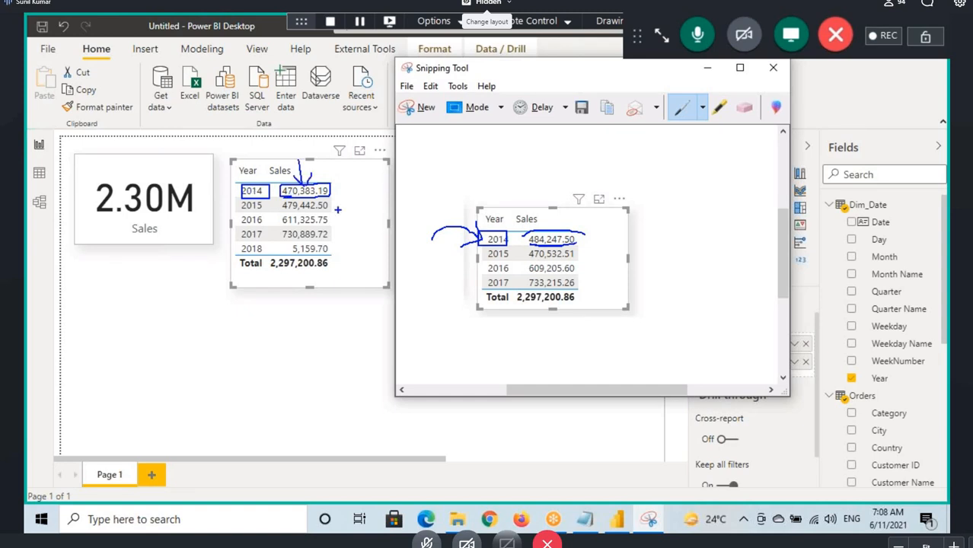
pyautogui.moveTo(478, 242); pyautogui.dragTo(521, 243)
pyautogui.moveTo(477, 208)
pyautogui.mouseDown()
pyautogui.moveTo(632, 259)
pyautogui.moveTo(477, 209)
pyautogui.mouseUp()
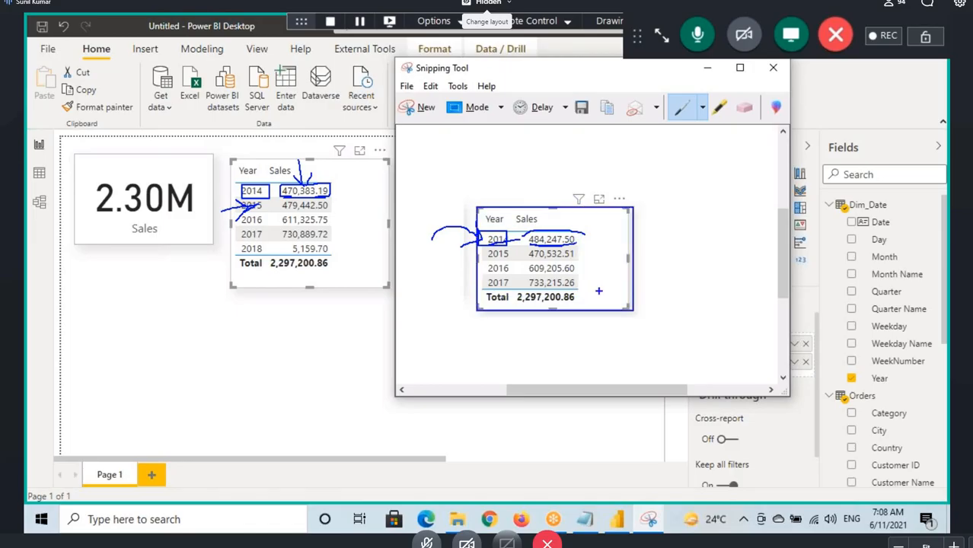
pyautogui.moveTo(230, 159)
pyautogui.mouseDown()
pyautogui.moveTo(230, 228)
pyautogui.moveTo(385, 163)
pyautogui.moveTo(230, 159)
pyautogui.mouseUp()
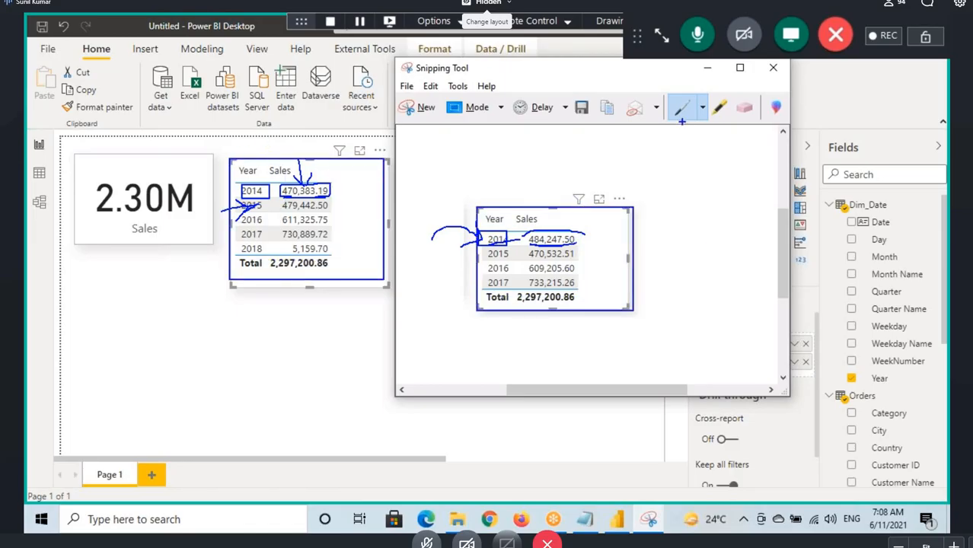
pyautogui.click(836, 35)
pyautogui.click(773, 67)
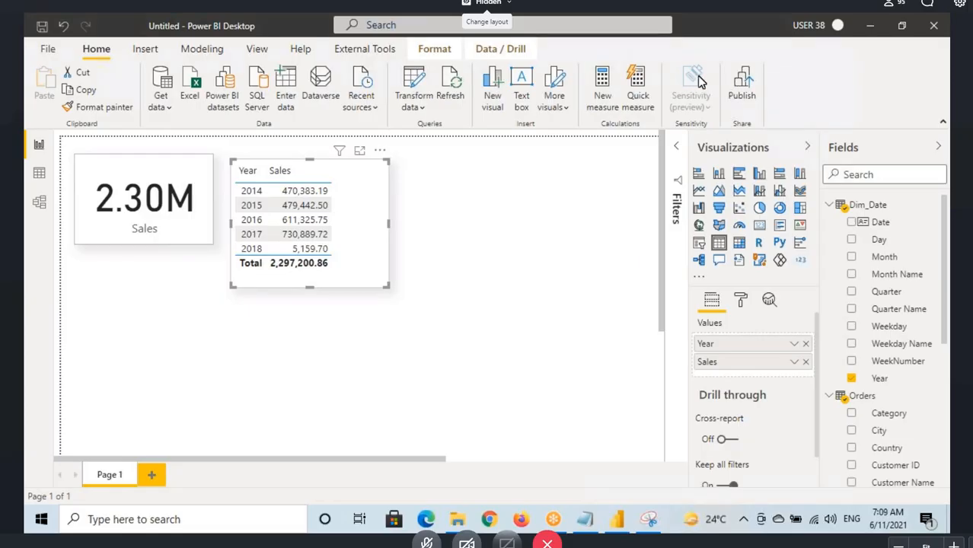
# - Review the two relationships between Orders and Dim_Date in the model view
pyautogui.click(39, 204)
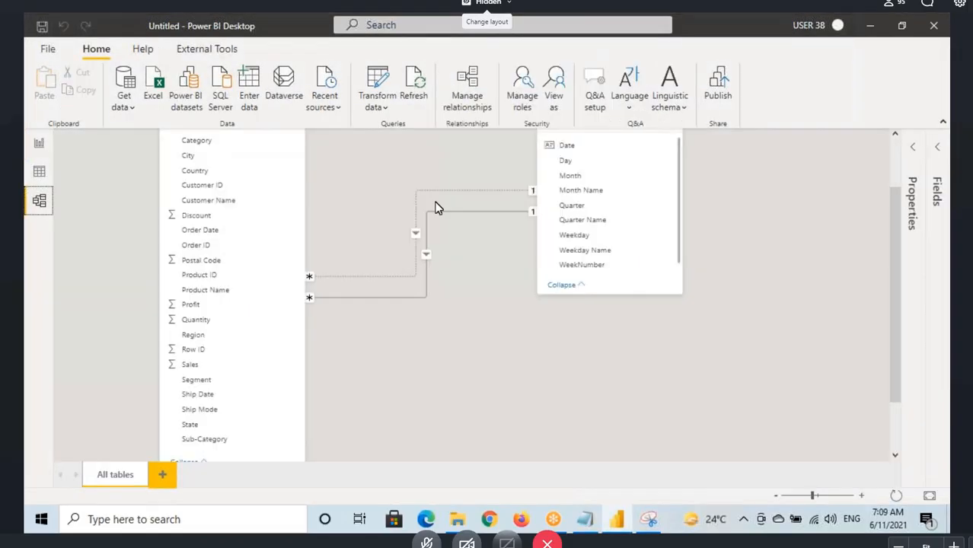
pyautogui.scroll(2, 445, 326)
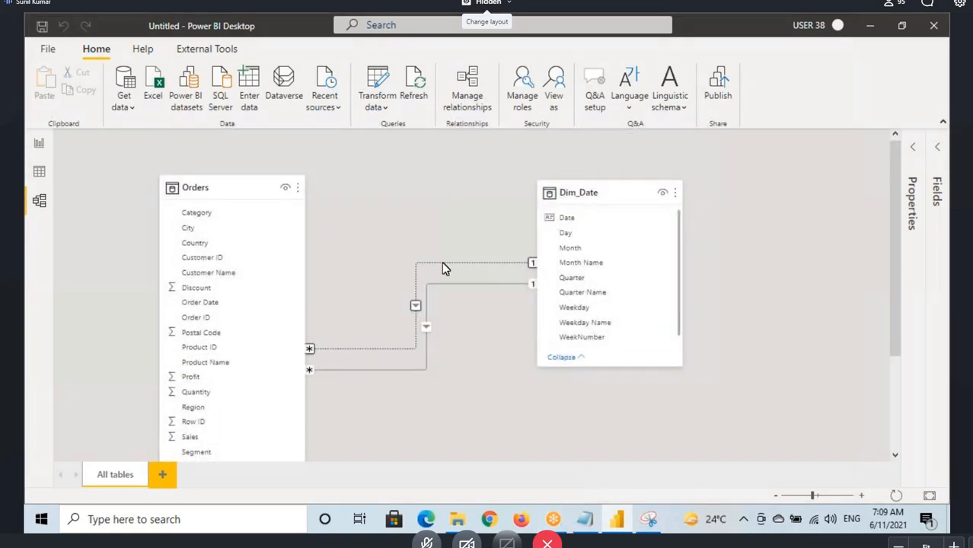
# - Switch to the Notepad notes and write "Between Two Tables we can Have Only One Active Relationship." under the USERELATIONSHIP heading
pyautogui.click(587, 520)
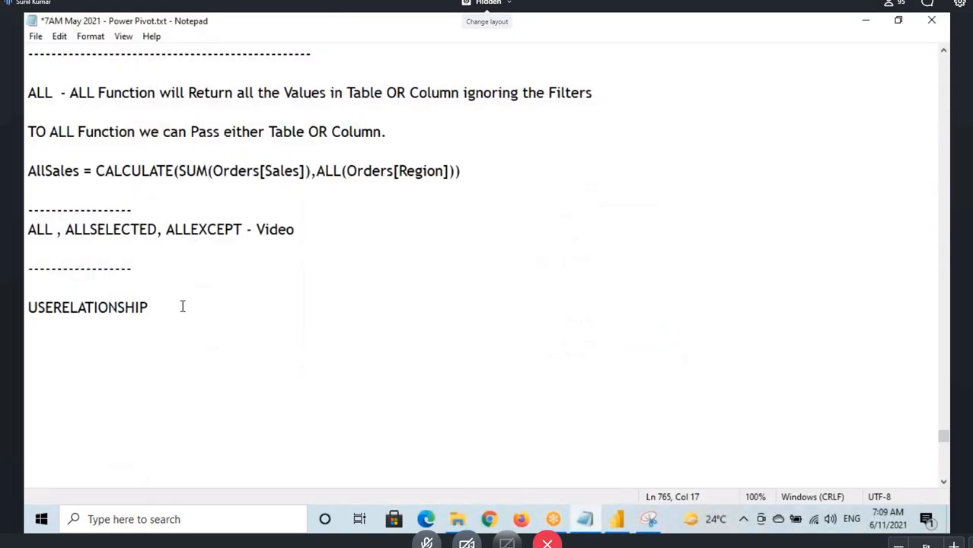
pyautogui.press('Return')
pyautogui.write('2')
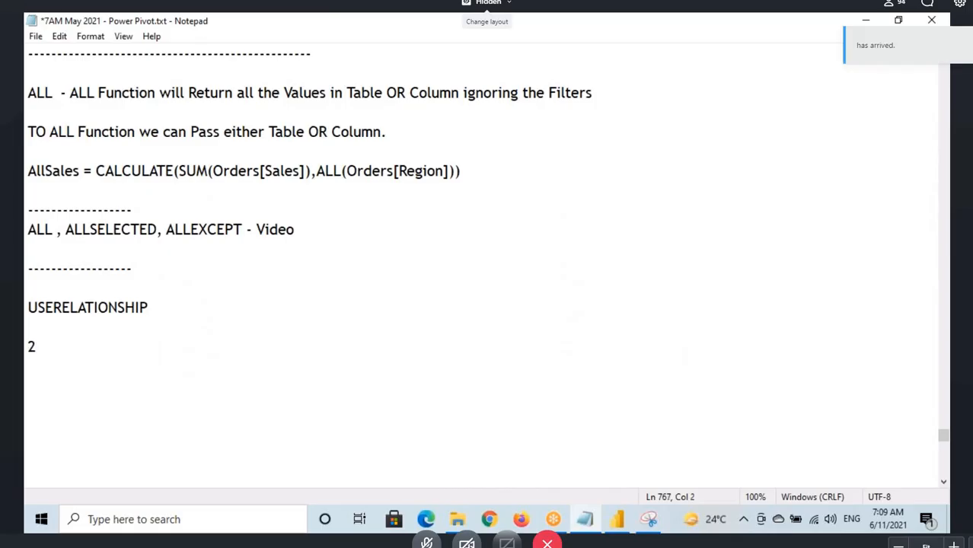
pyautogui.press('BackSpace')
pyautogui.press('BackSpace')
pyautogui.write('Betw')
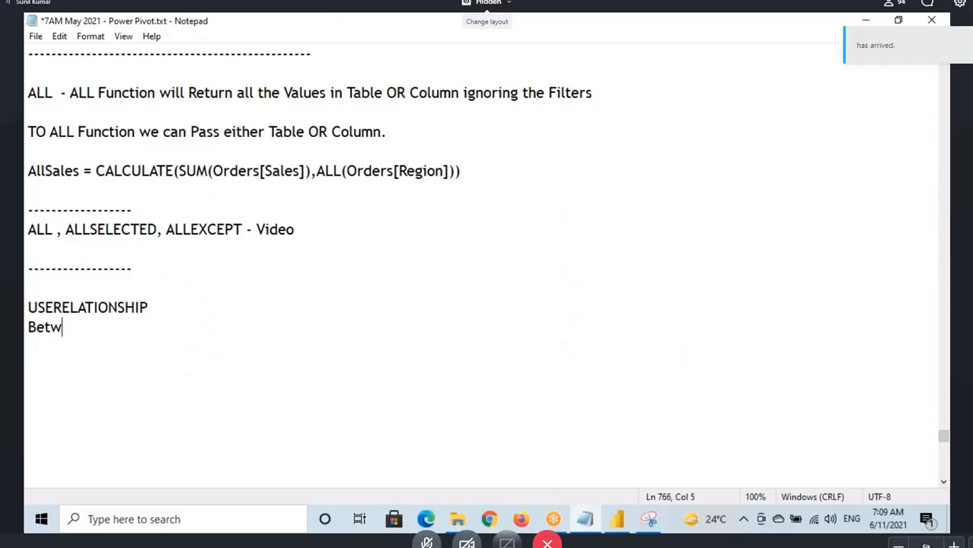
pyautogui.write('e')
pyautogui.press('BackSpace')
pyautogui.press('BackSpace')
pyautogui.write('wee')
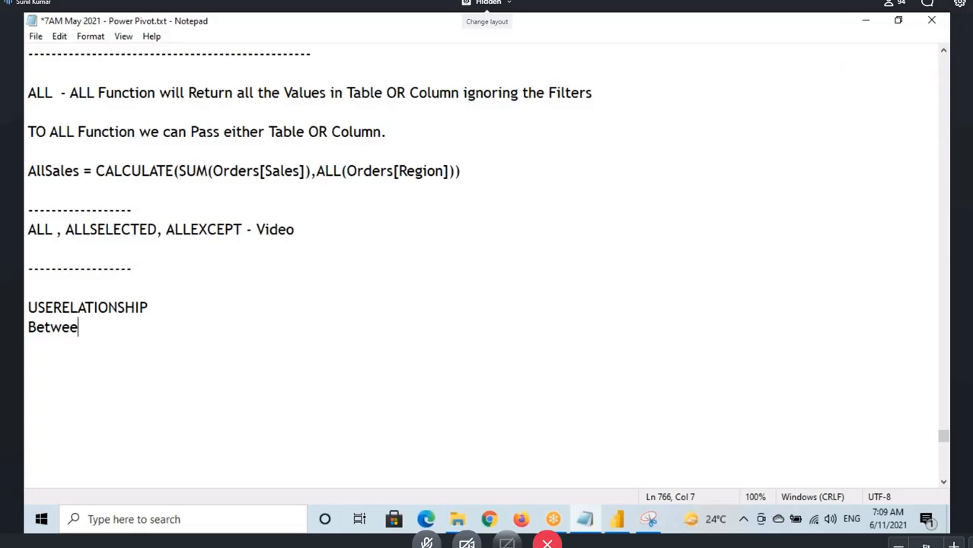
pyautogui.write('n Two Table')
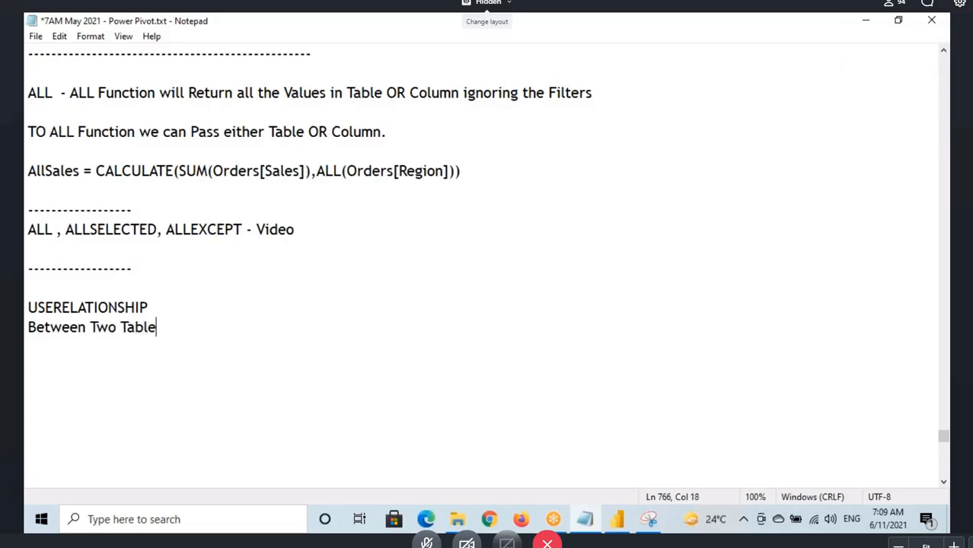
pyautogui.write('s we can ')
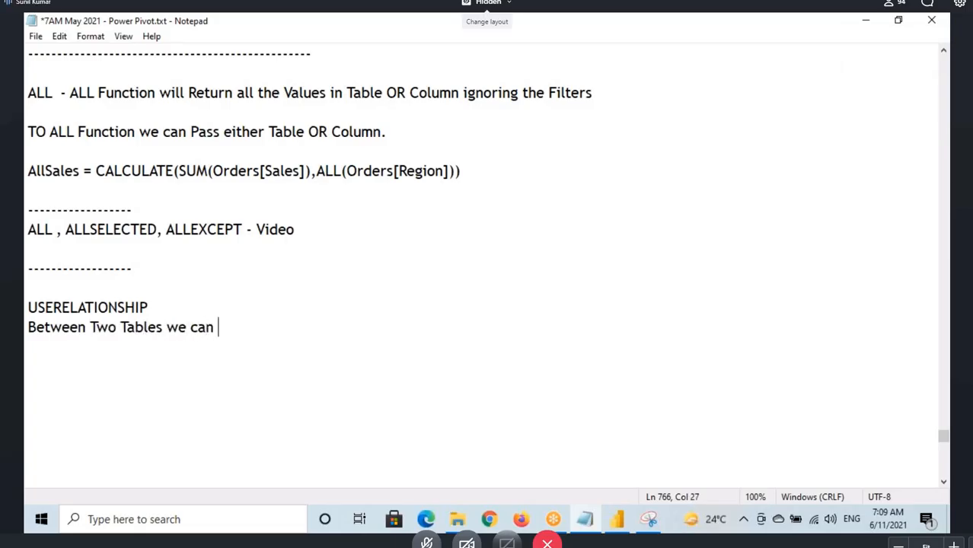
pyautogui.write('Have On')
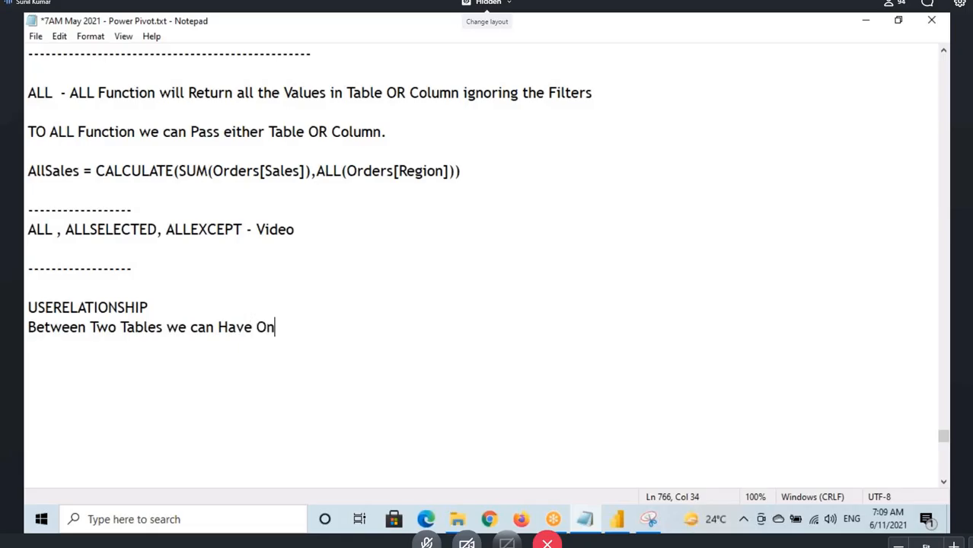
pyautogui.write('ly One Act')
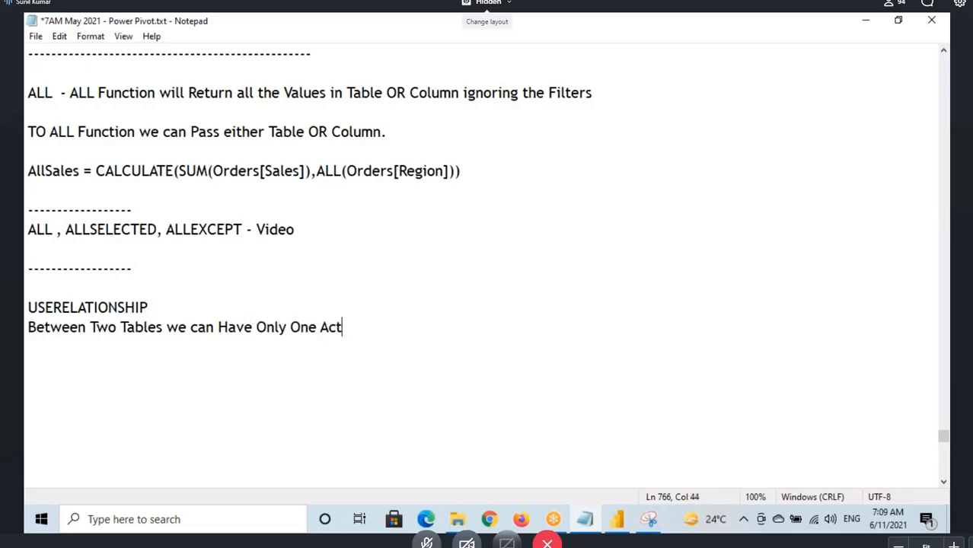
pyautogui.write('ive Relat')
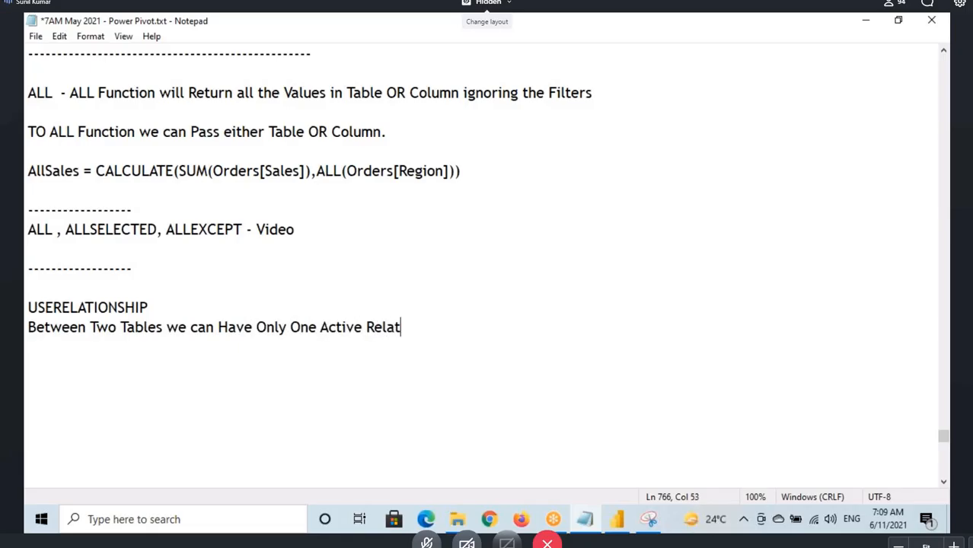
pyautogui.write('ionship')
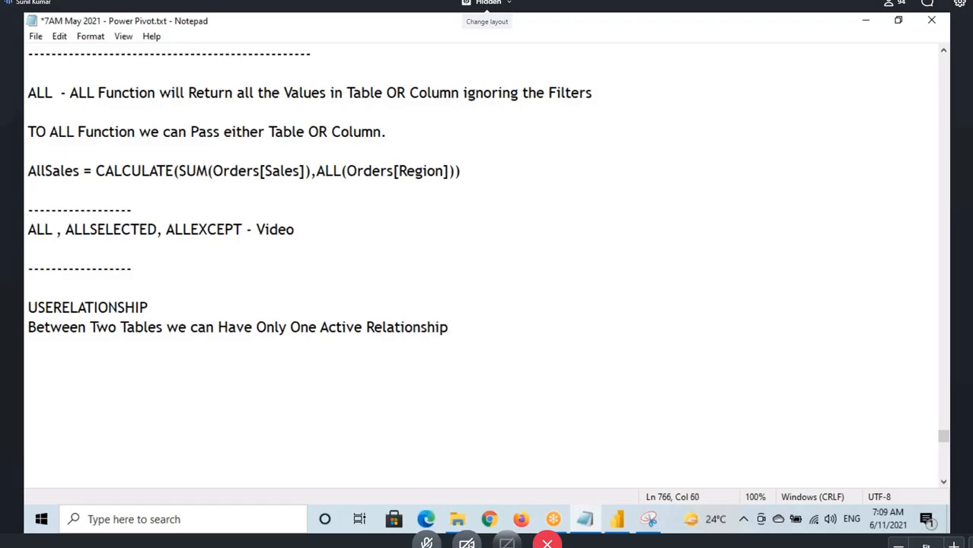
pyautogui.write('.')
# - Add the line "When we create Visuals on Two Tabes it will Give the Data based on Active Relationship." beneath the first note
pyautogui.write('When we')
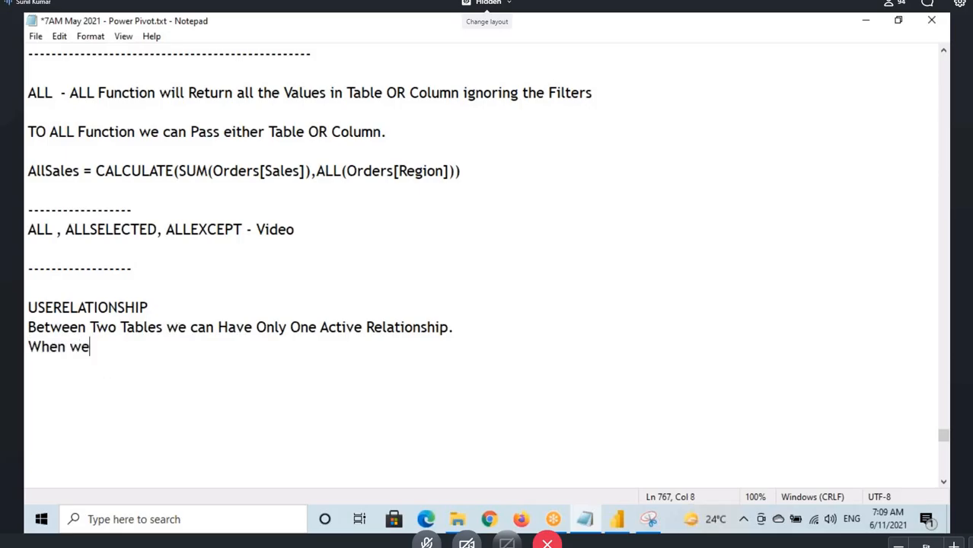
pyautogui.write(' create')
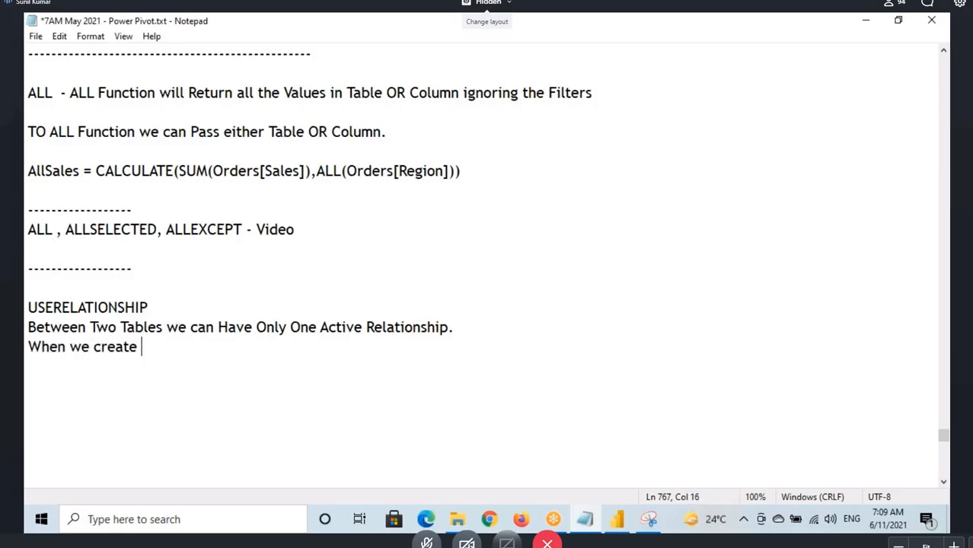
pyautogui.write(' Visuala')
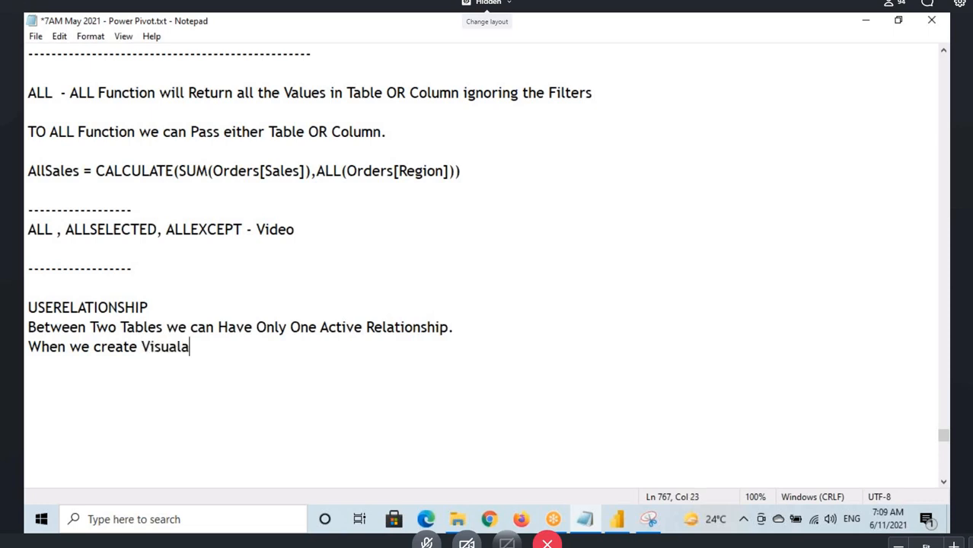
pyautogui.write('s n Two')
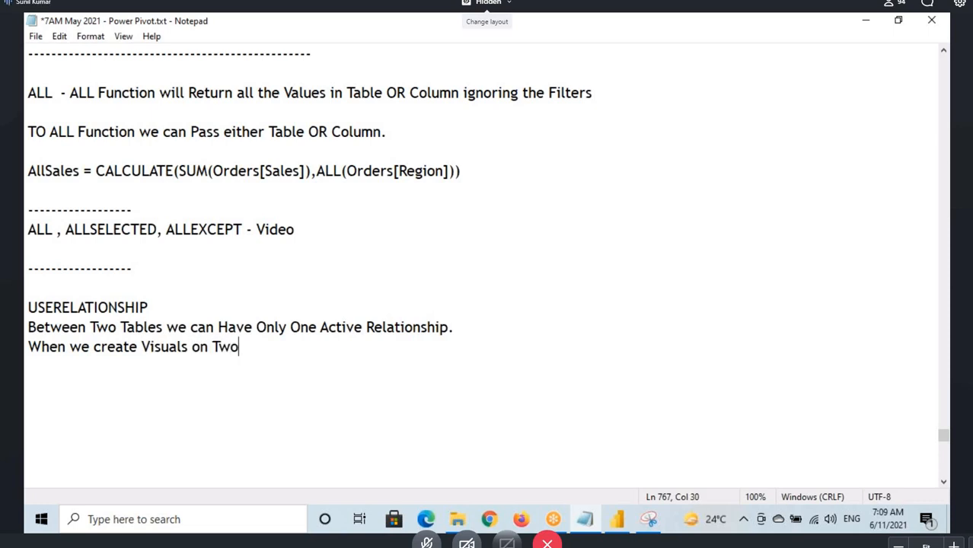
pyautogui.write(' Tabes')
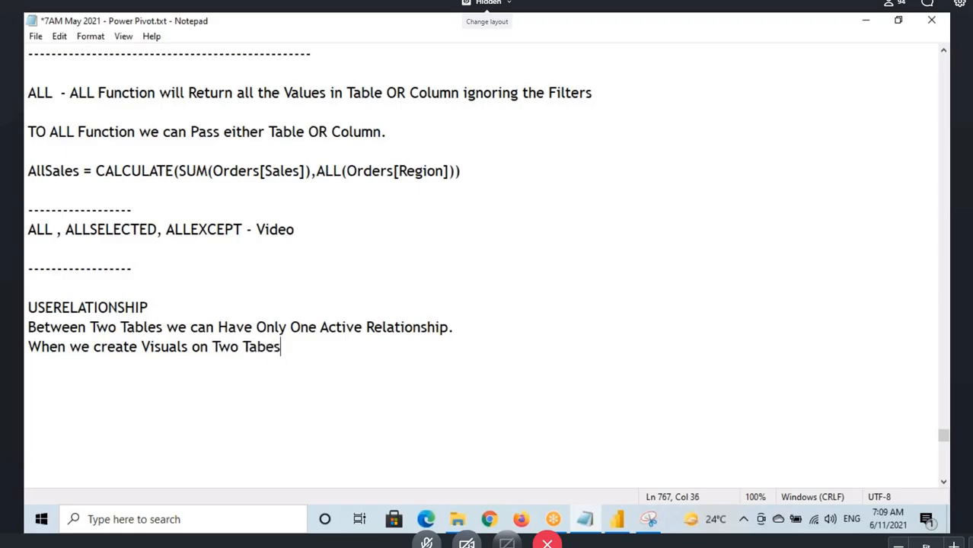
pyautogui.write(' it will ')
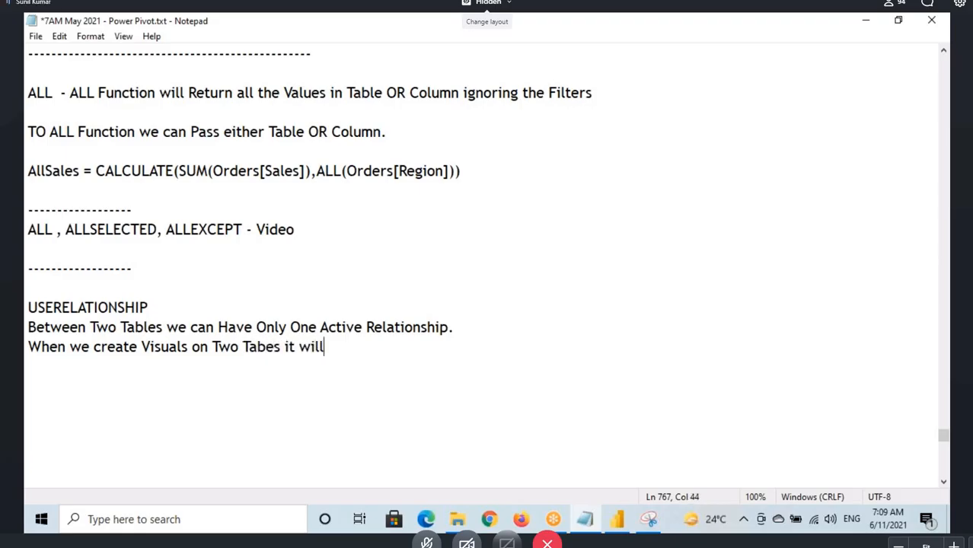
pyautogui.write('Give t')
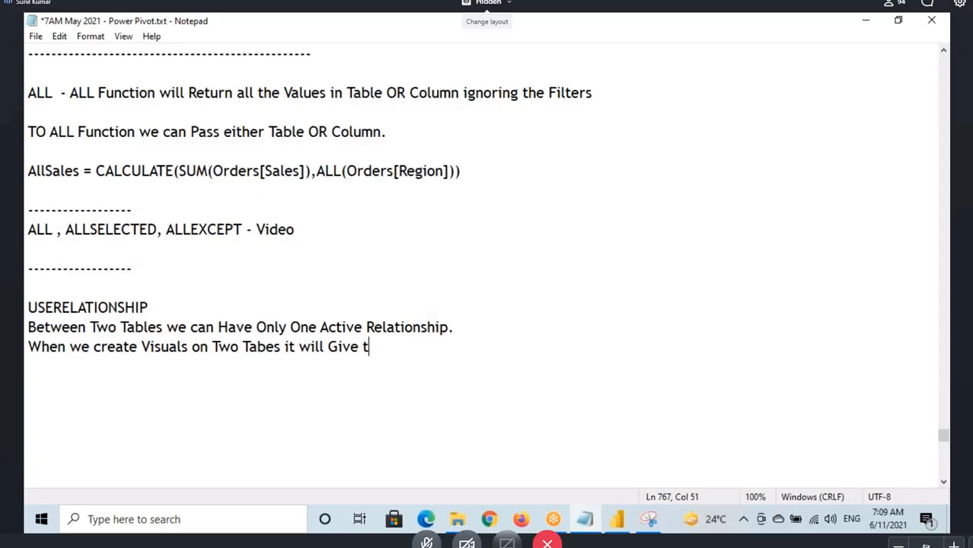
pyautogui.write('he Data based')
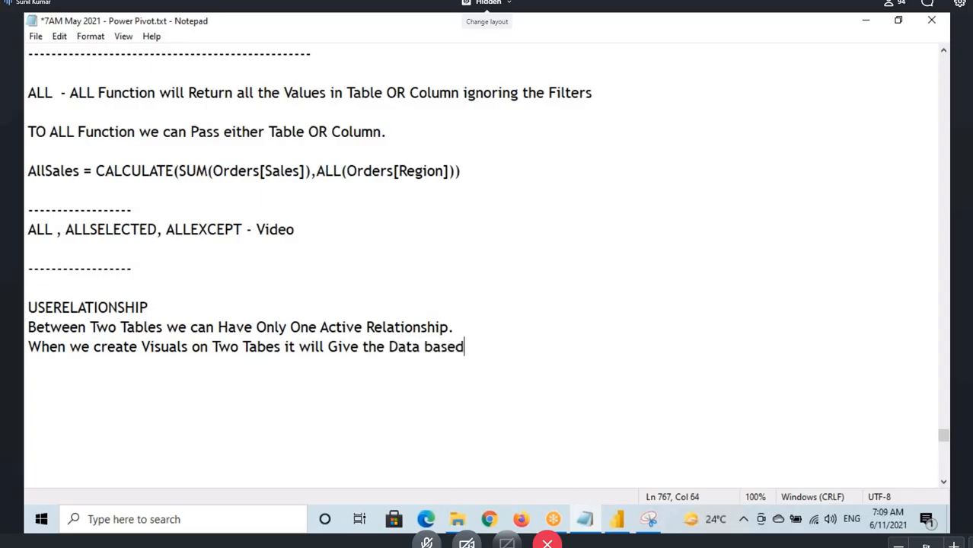
pyautogui.write(' on Active Rela')
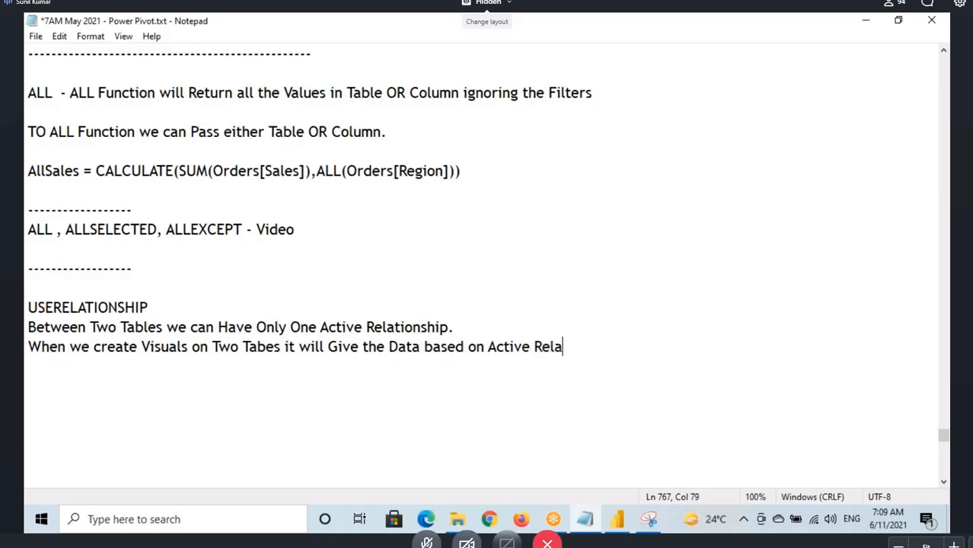
pyautogui.write('tionship')
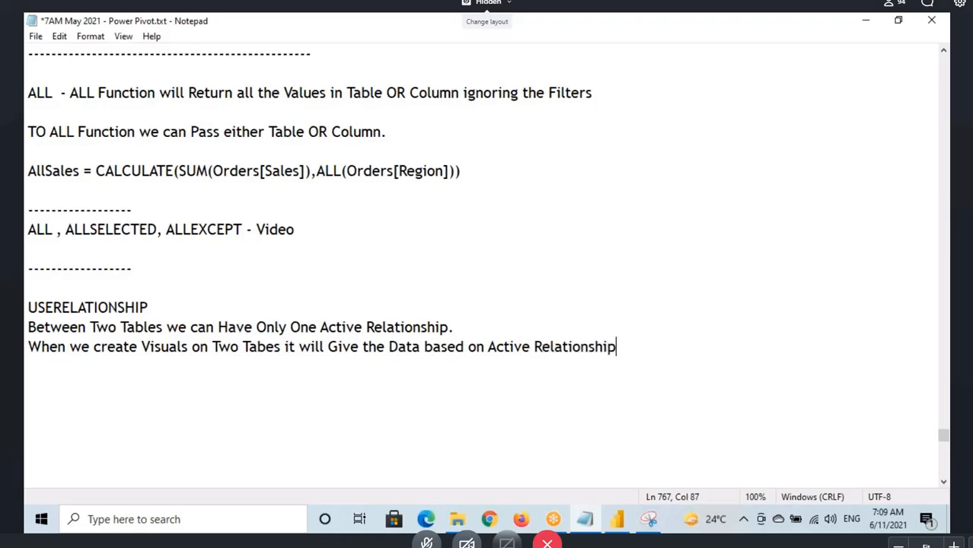
pyautogui.write('.')
# - Review the two active relationship notes by highlighting them, and look at the Orders and Dim_Date relationships in Power BI
pyautogui.moveTo(365, 333); pyautogui.dragTo(565, 331)
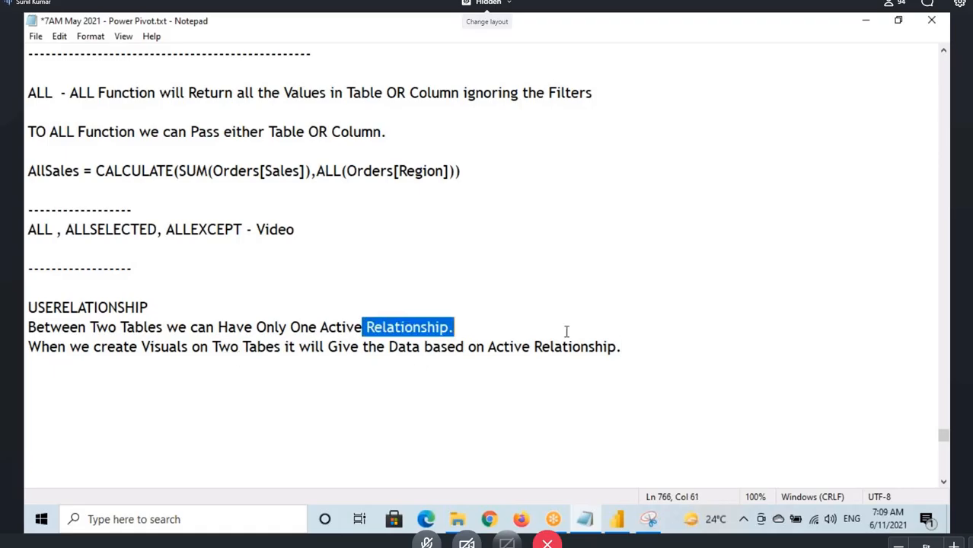
pyautogui.click(565, 331)
pyautogui.moveTo(45, 346); pyautogui.dragTo(619, 348)
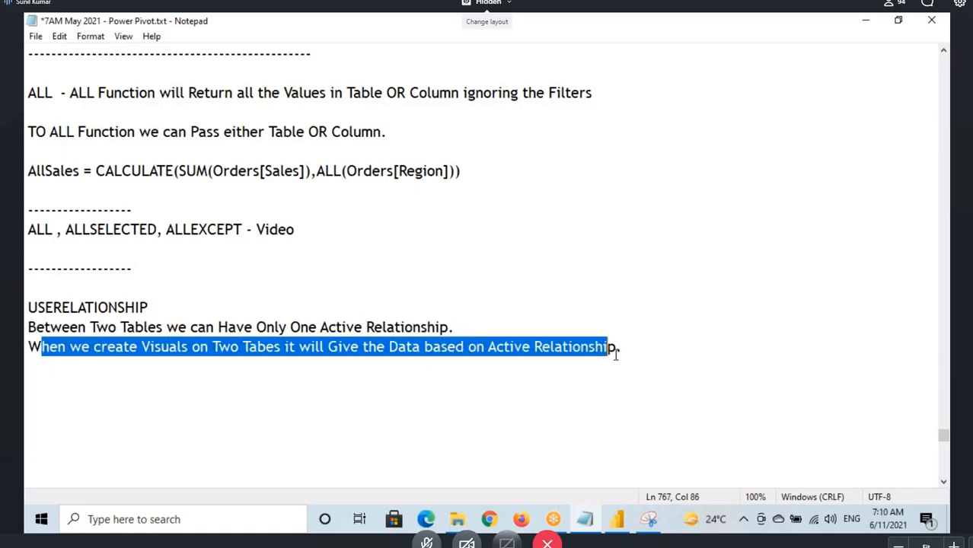
pyautogui.click(619, 348)
pyautogui.moveTo(50, 349); pyautogui.dragTo(433, 352)
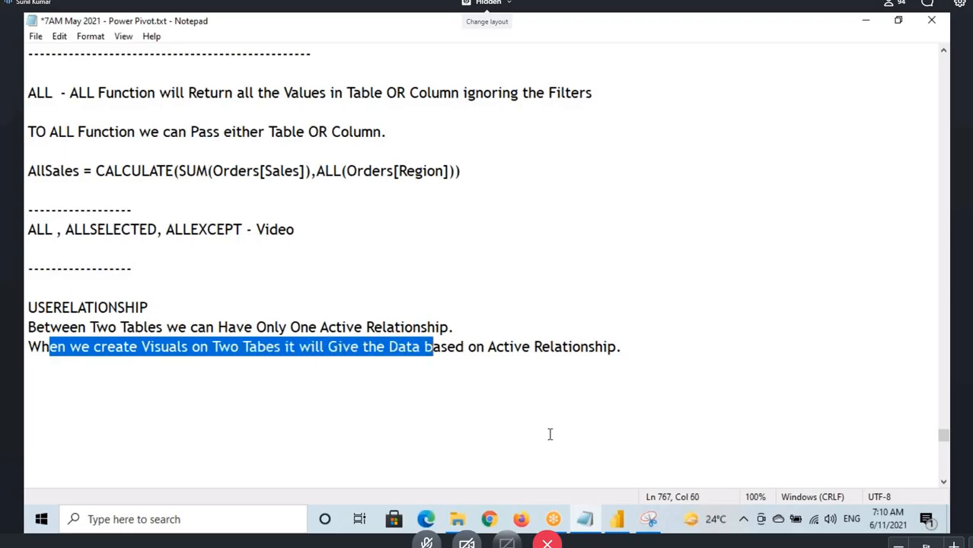
pyautogui.click(614, 353)
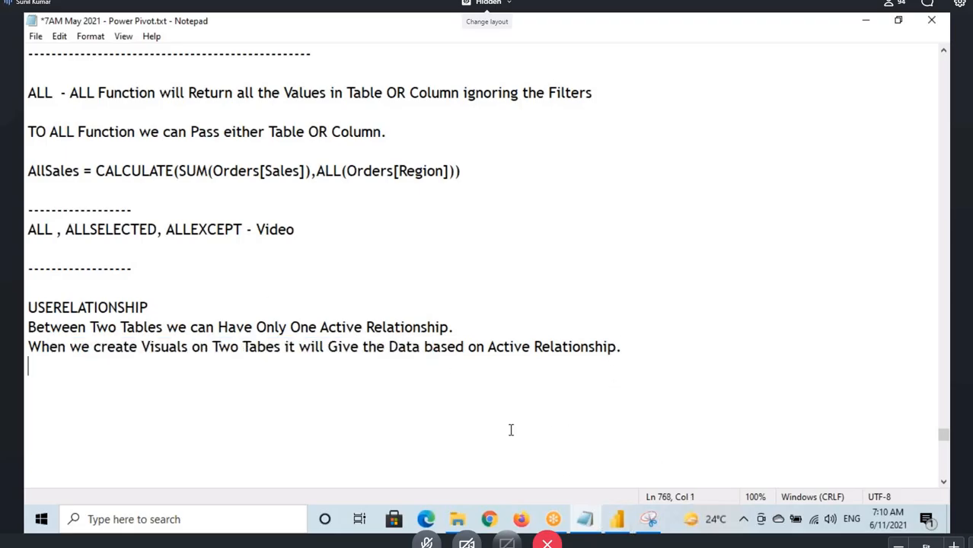
pyautogui.click(617, 519)
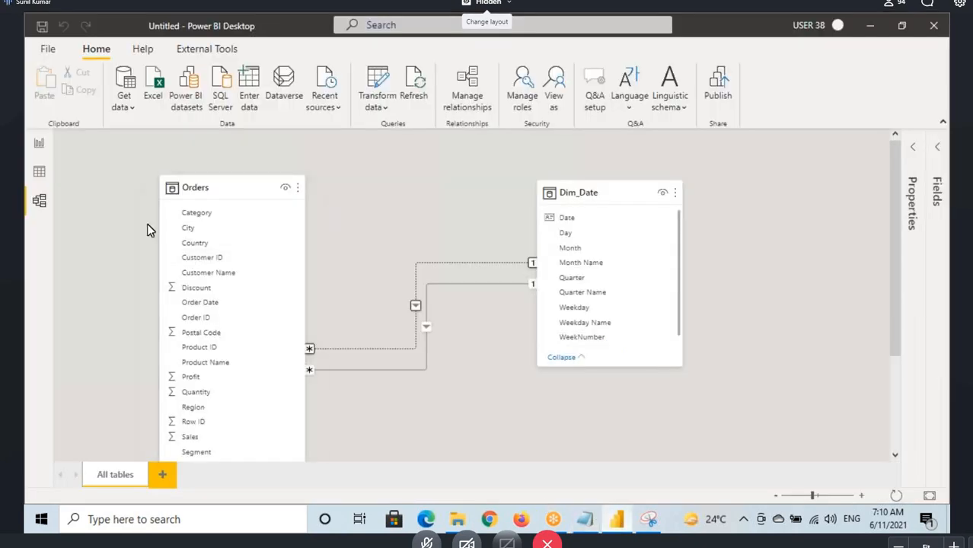
# - Return to Notepad and add two tab-spaced lines below the notes, OrderDateYear with Sales and ShipDateYear with Sales
pyautogui.click(586, 520)
pyautogui.write('O')
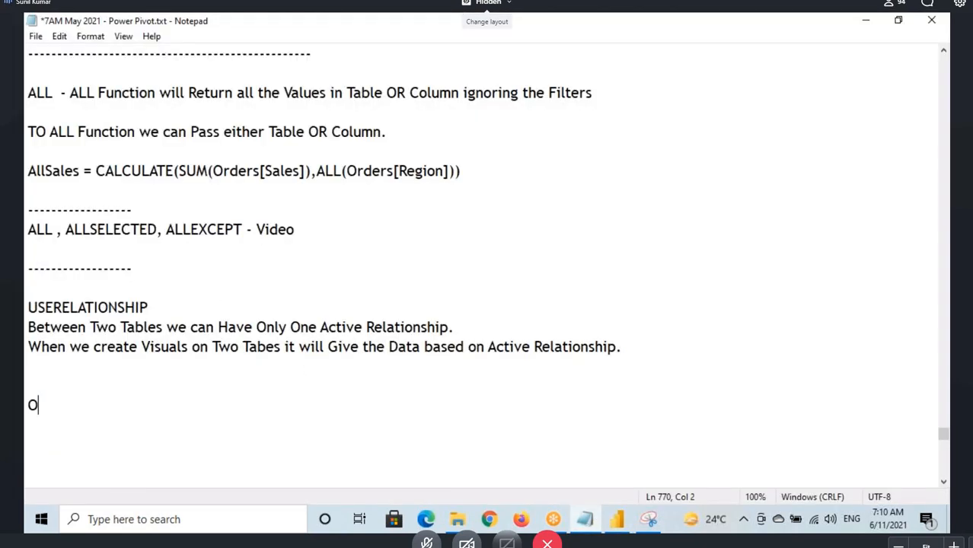
pyautogui.write('rderDateYea')
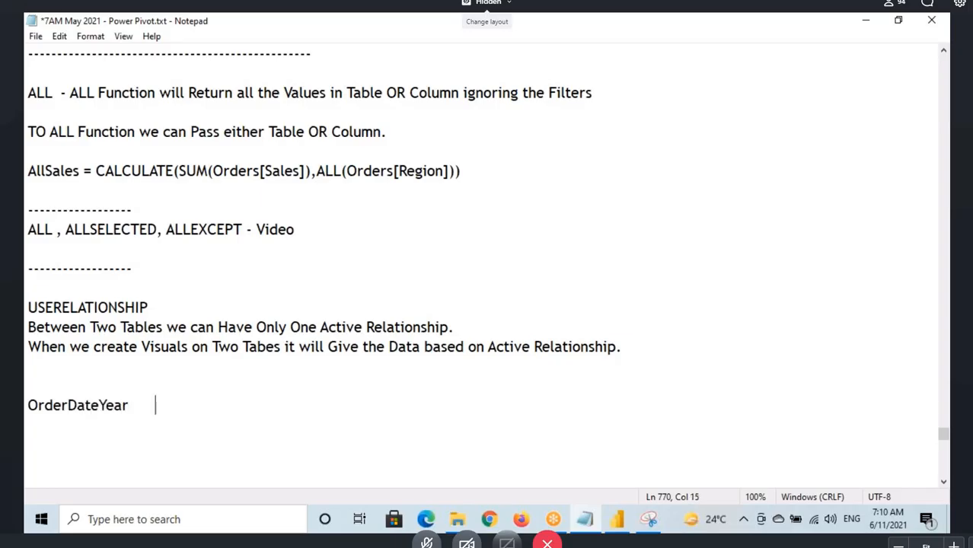
pyautogui.write('r')
pyautogui.press('Tab')
pyautogui.press('Tab')
pyautogui.write('Sale')
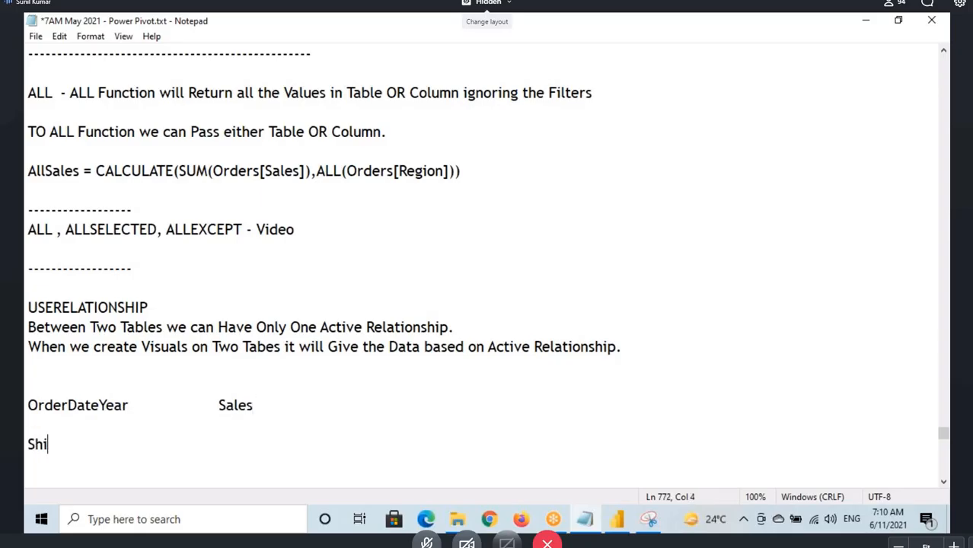
pyautogui.write('pDateYeat')
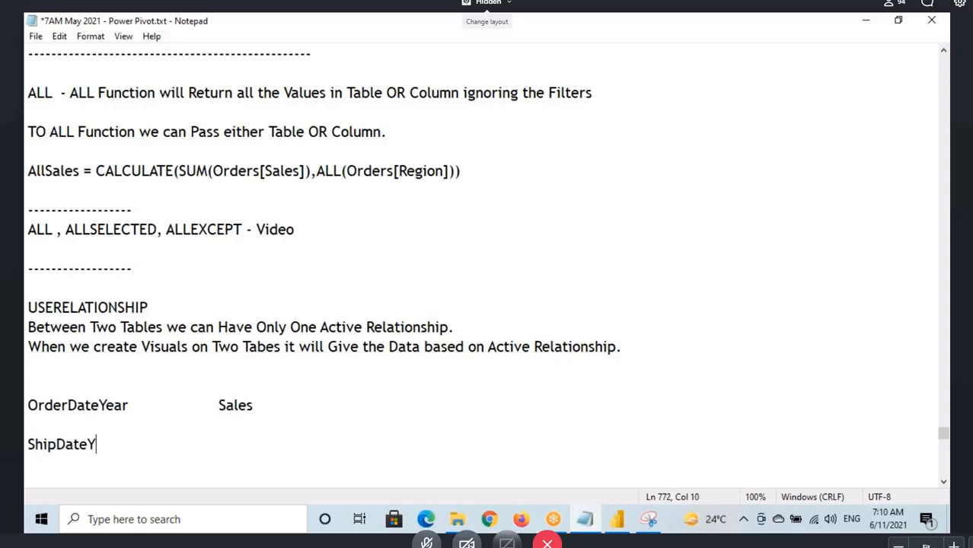
pyautogui.press('BackSpace')
pyautogui.press('BackSpace')
pyautogui.write('a')
pyautogui.write('Sales')
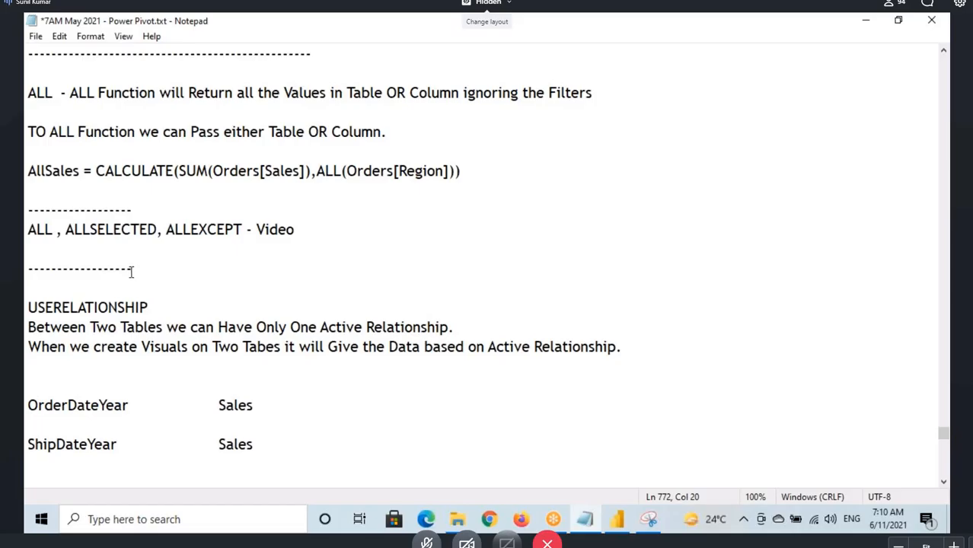
# - Highlight the OrderDateYear and ShipDateYear lines and compare them with the relationships in the Power BI model view
pyautogui.scroll(-5, 130, 272)
pyautogui.moveTo(27, 112); pyautogui.dragTo(301, 174)
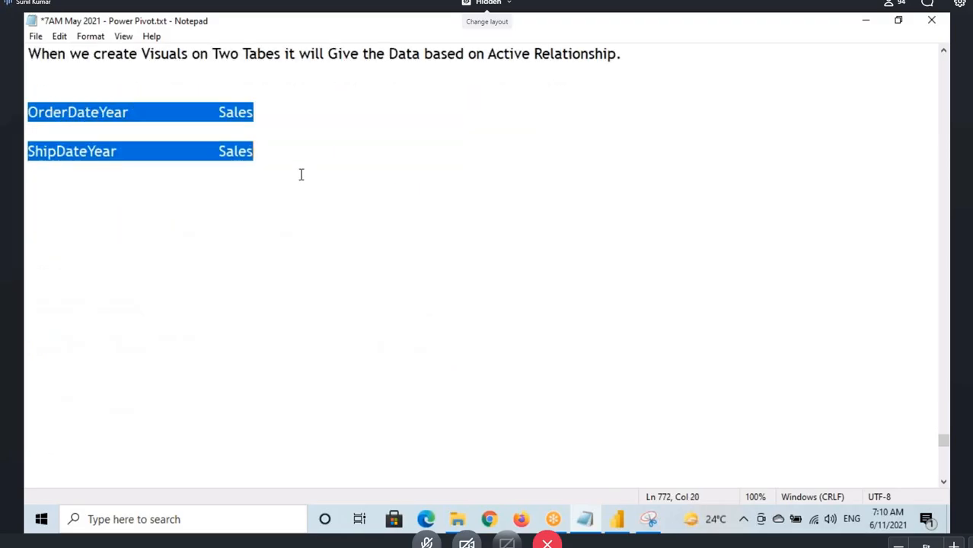
pyautogui.click(617, 519)
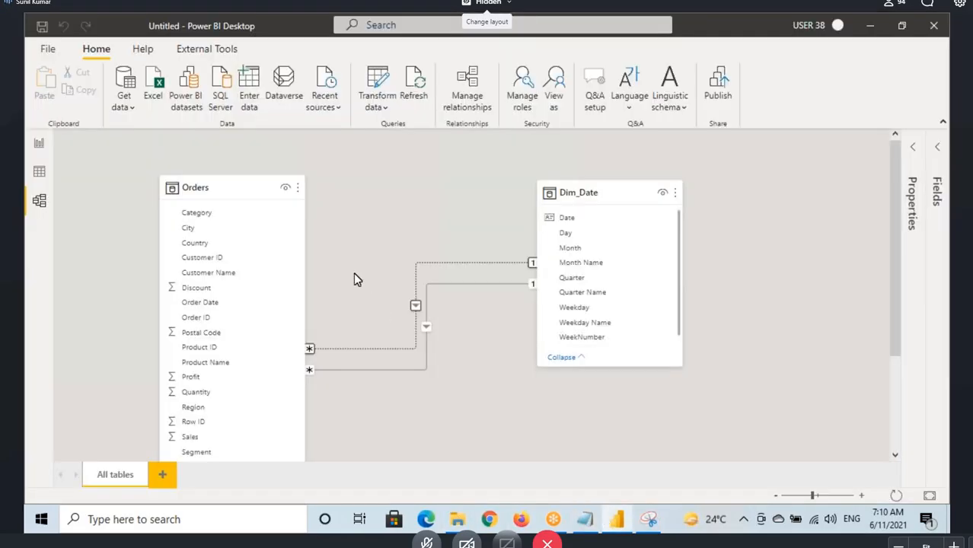
# - Return to Notepad and write the heading "2 Workarounds" below the ShipDateYear line
pyautogui.click(584, 519)
pyautogui.click(36, 188)
pyautogui.write('2 ')
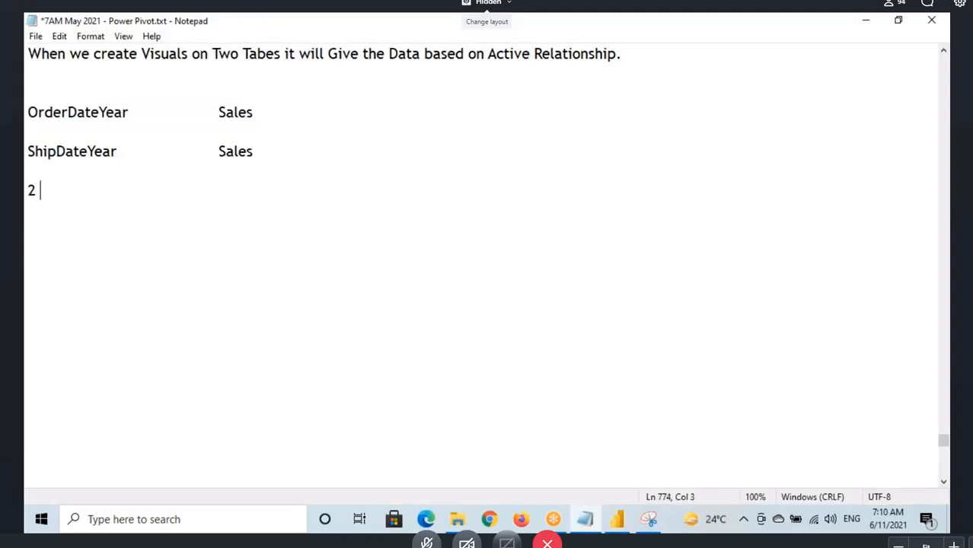
pyautogui.write('Workar')
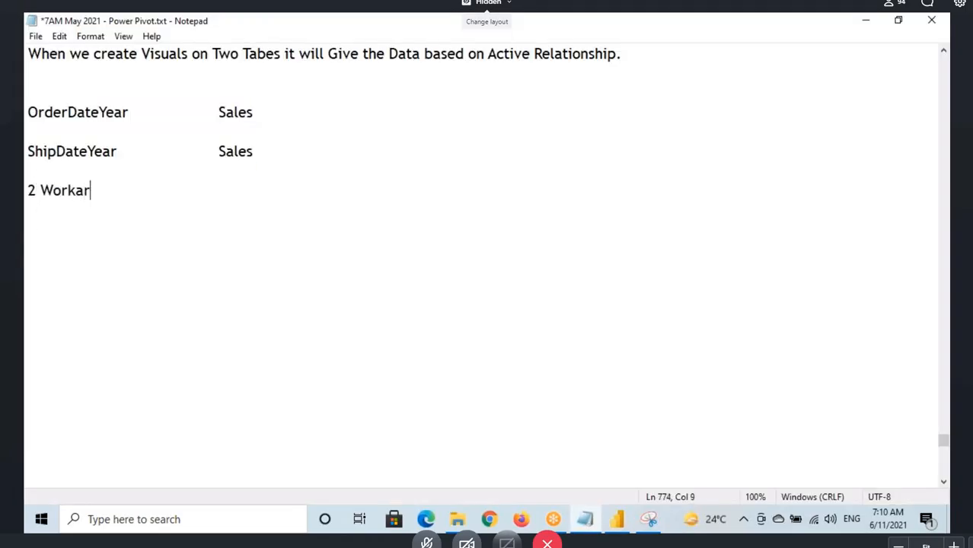
pyautogui.write('ounds')
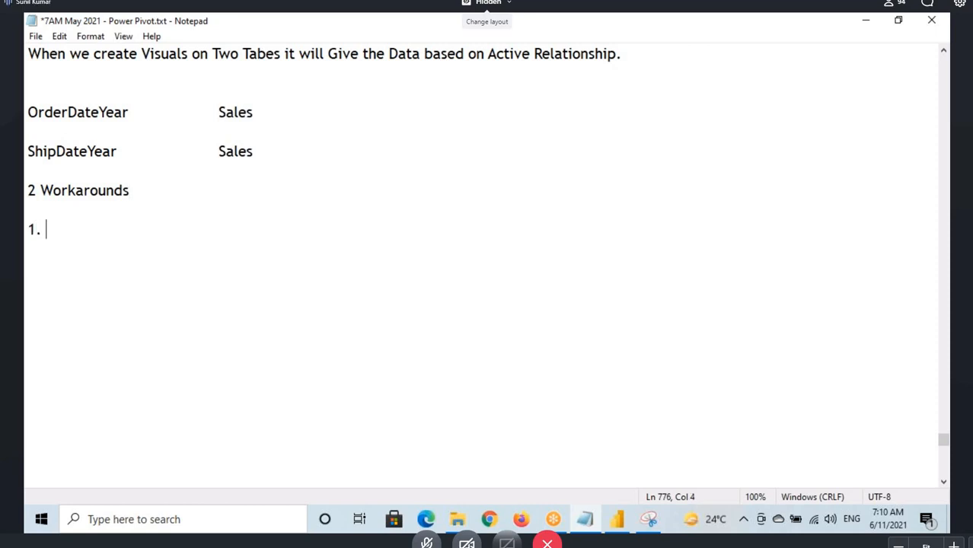
# - Switch to Power BI, circle the Dim_Date table in the model view with the drawing tool, and clear the annotation
pyautogui.click(617, 522)
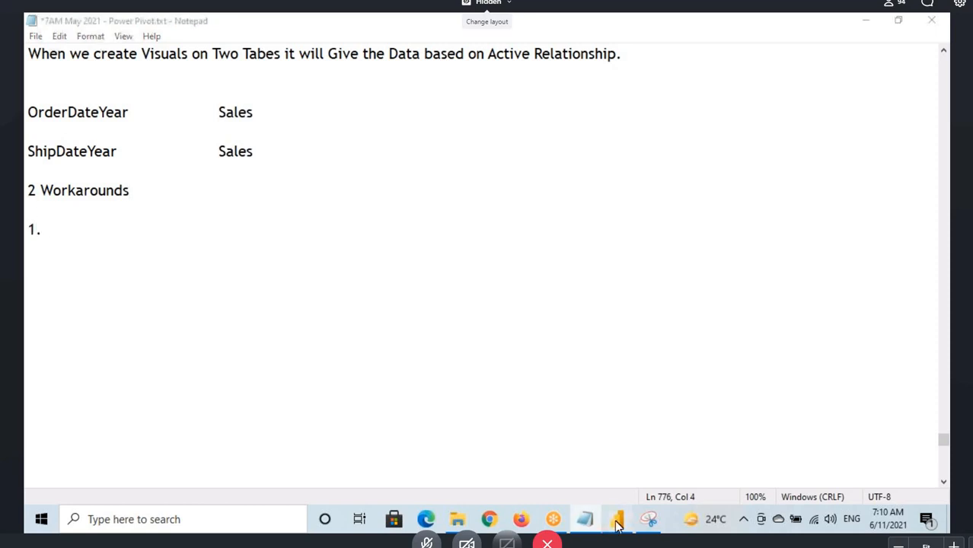
pyautogui.click(571, 193)
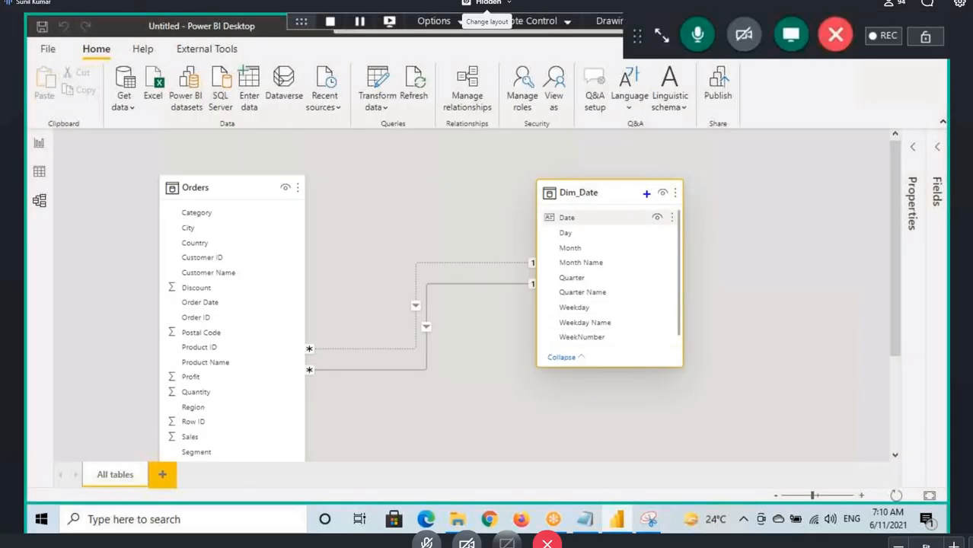
pyautogui.moveTo(650, 188); pyautogui.dragTo(600, 174)
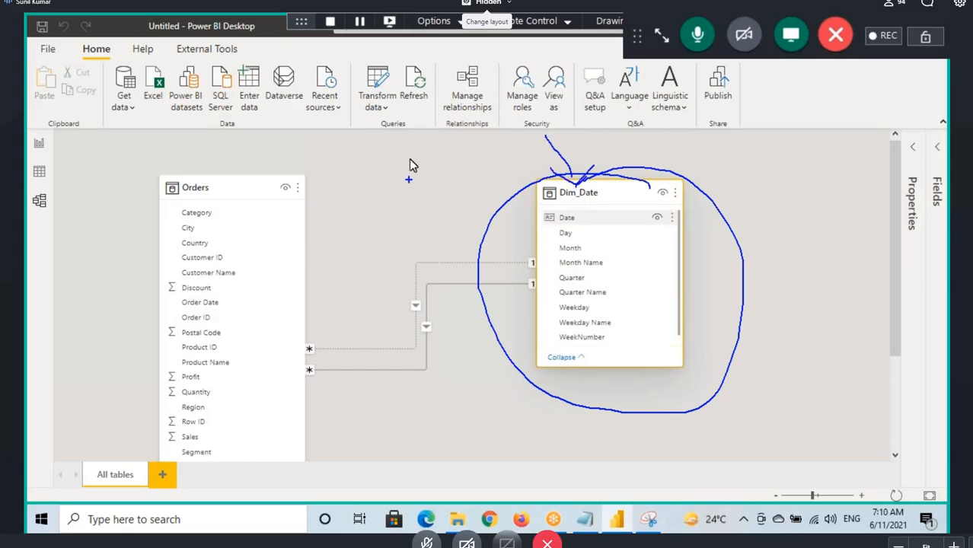
pyautogui.press('Escape')
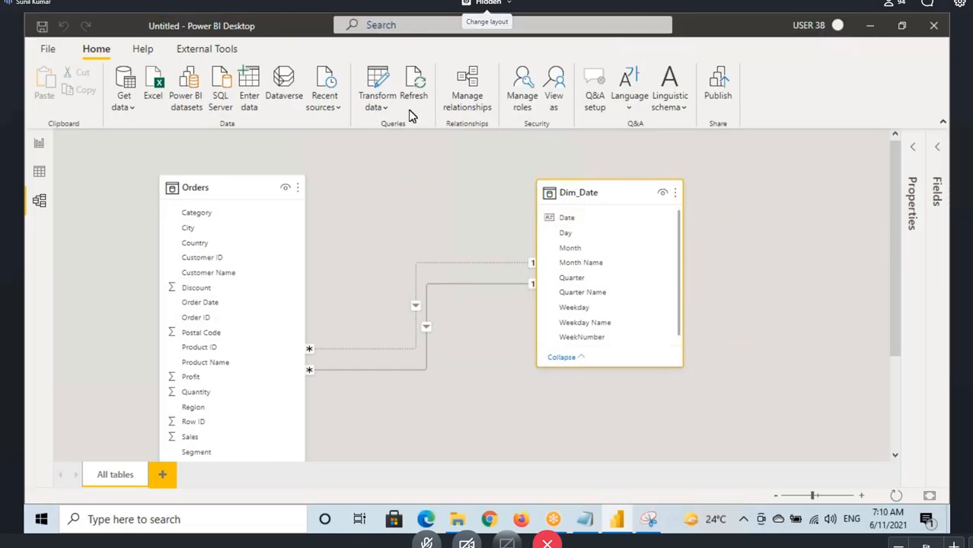
# - Load Dim_Date from Date Dimension.xlsx a second time, place the copy to the left of Orders, and move the original Dim_Date farther right
pyautogui.click(136, 106)
pyautogui.click(147, 156)
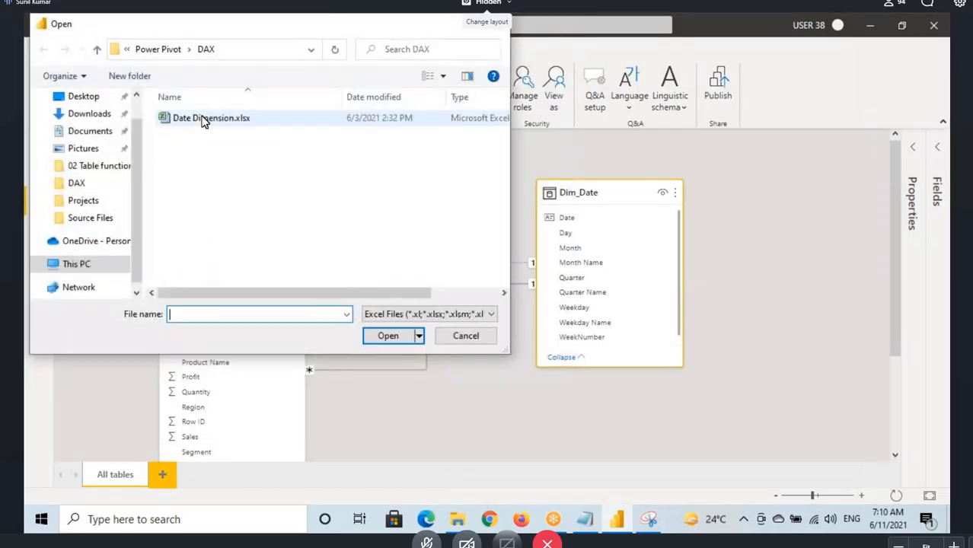
pyautogui.click(204, 121)
pyautogui.click(389, 336)
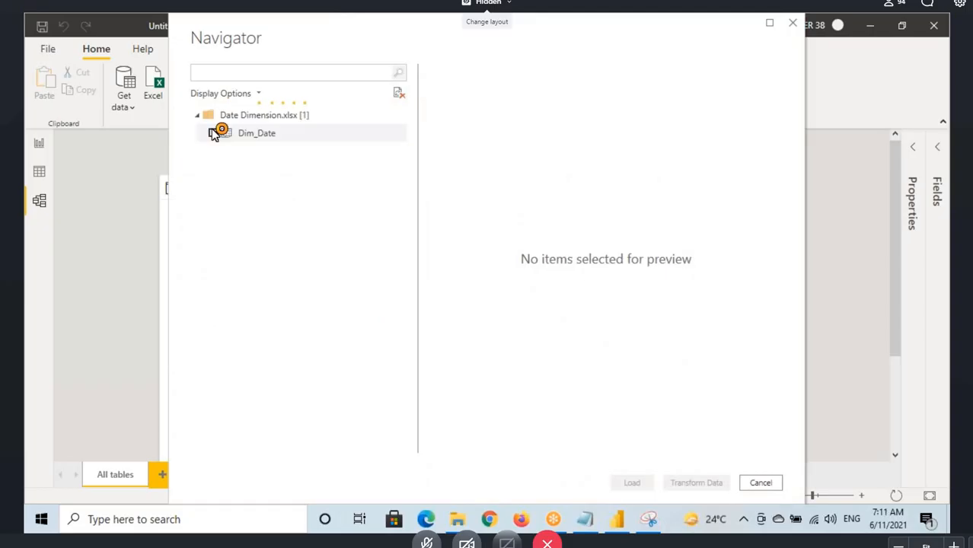
pyautogui.click(213, 132)
pyautogui.click(632, 483)
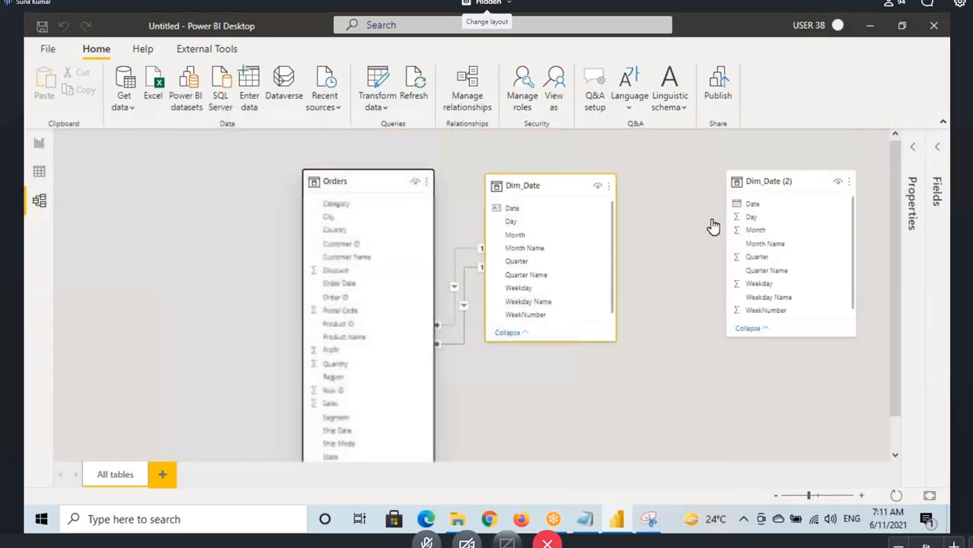
pyautogui.moveTo(798, 183); pyautogui.dragTo(173, 182)
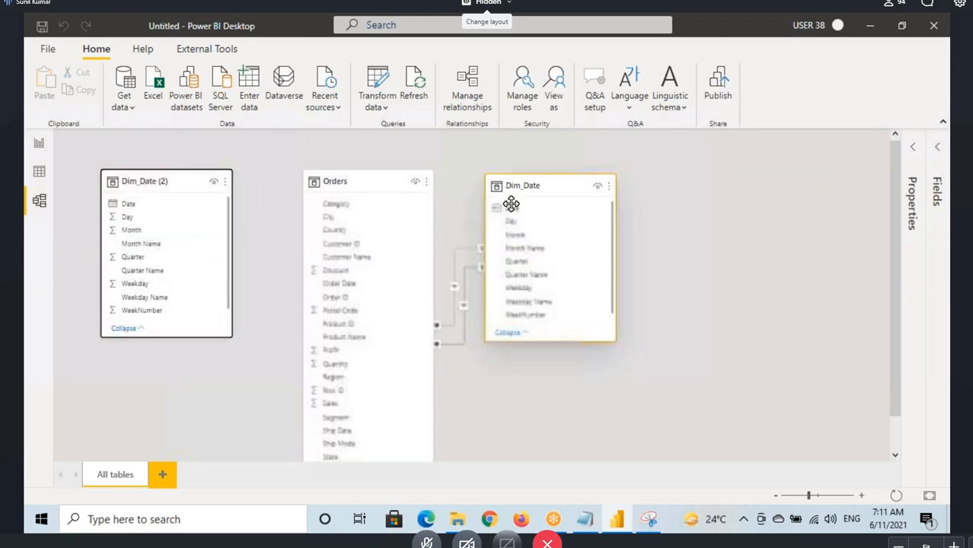
pyautogui.moveTo(525, 184); pyautogui.dragTo(619, 199)
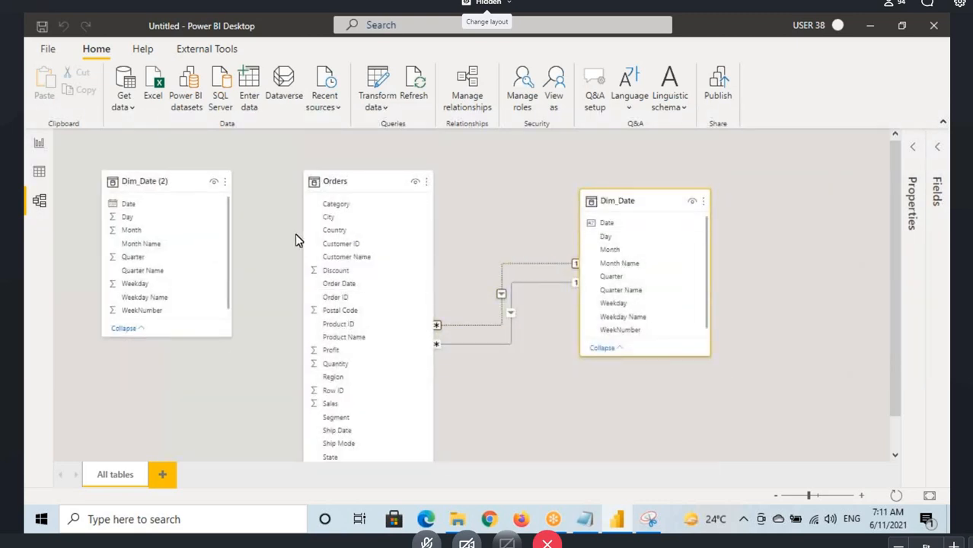
# - Rename the Dim_Date (2) table to Dim_Date_ShipDate
pyautogui.click(147, 174)
pyautogui.rightClick(146, 182)
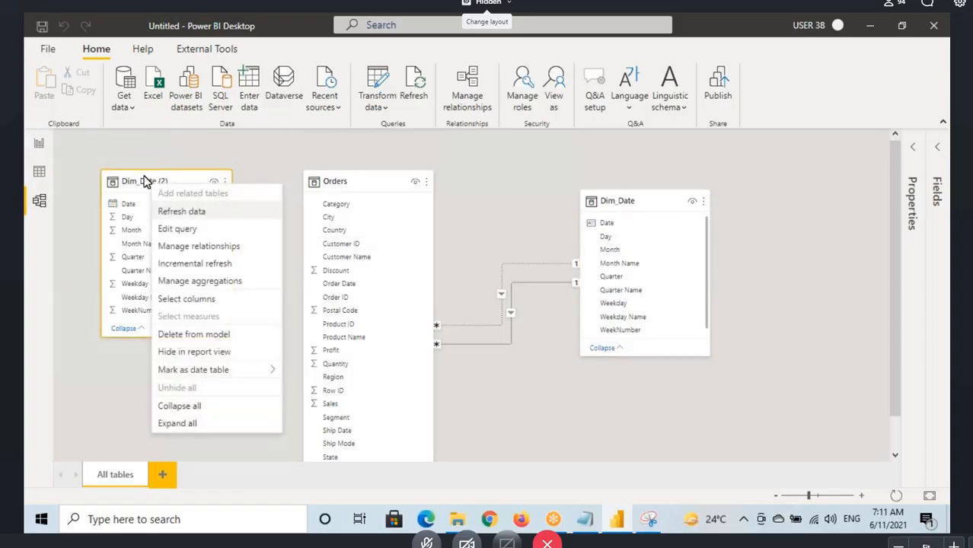
pyautogui.click(938, 150)
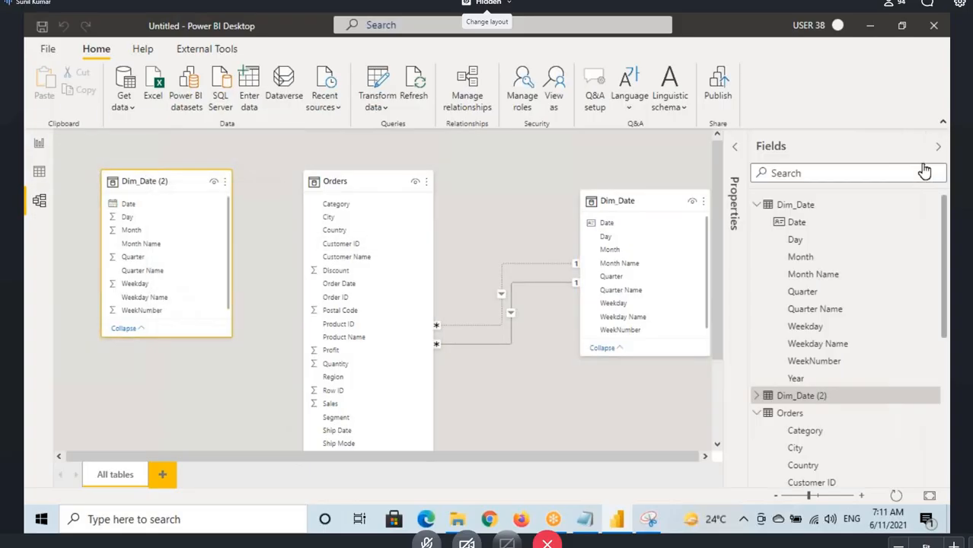
pyautogui.rightClick(803, 397)
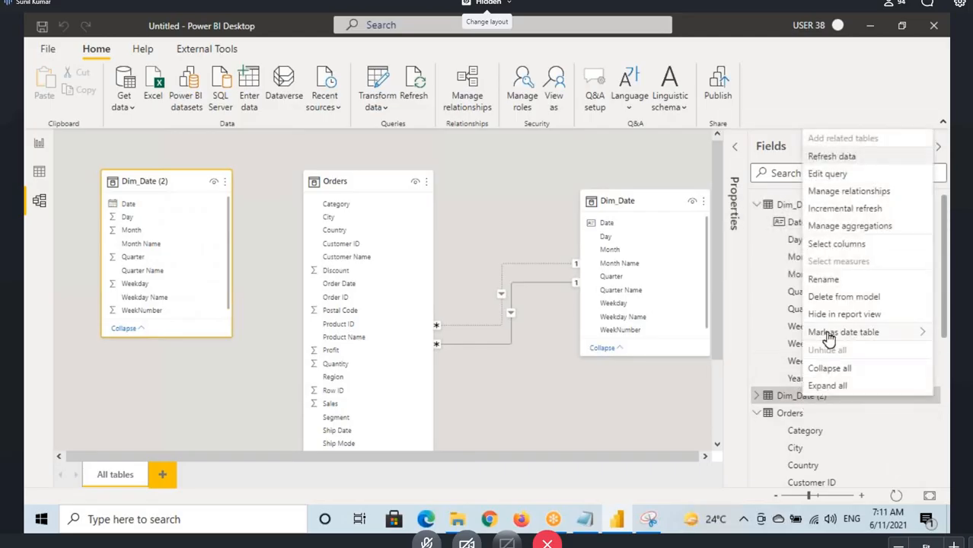
pyautogui.click(825, 280)
pyautogui.press('BackSpace')
pyautogui.press('BackSpace')
pyautogui.press('BackSpace')
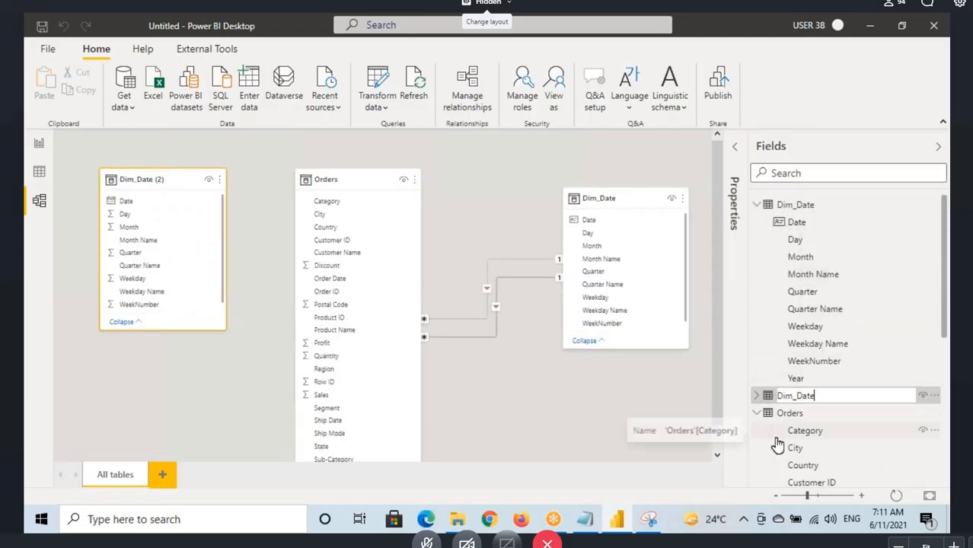
pyautogui.write('_S')
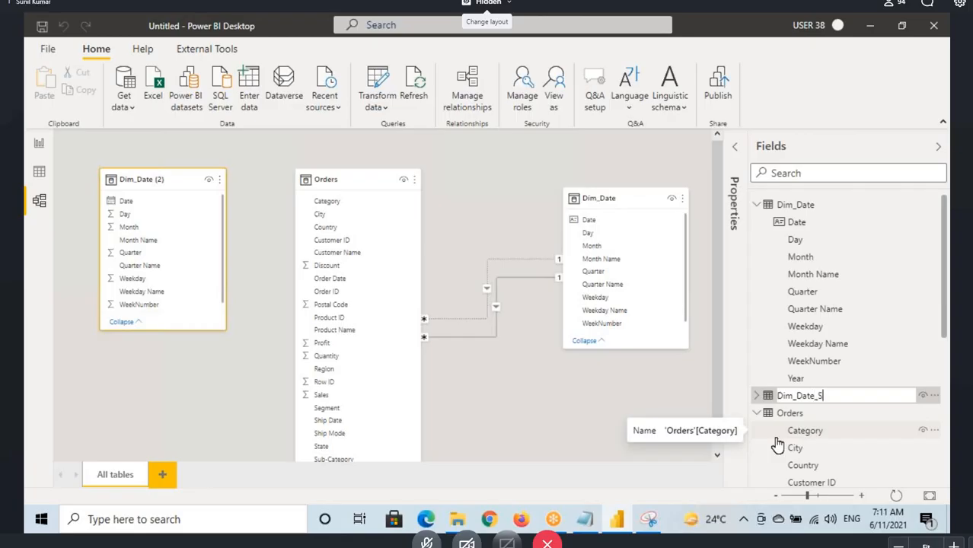
pyautogui.write('hip')
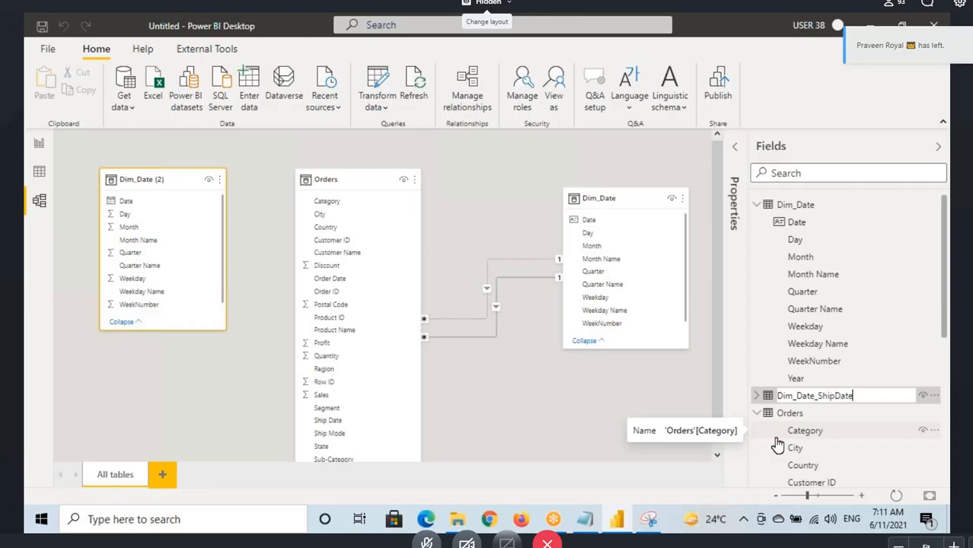
pyautogui.write('Date')
pyautogui.press('Return')
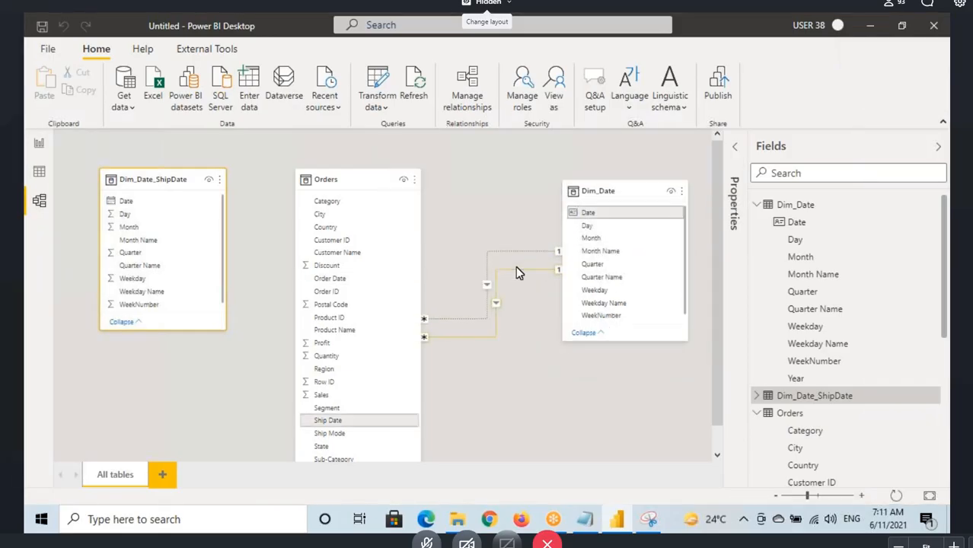
# - Delete both relationships between the Orders and Dim_Date tables
pyautogui.rightClick(515, 273)
pyautogui.click(533, 277)
pyautogui.click(556, 287)
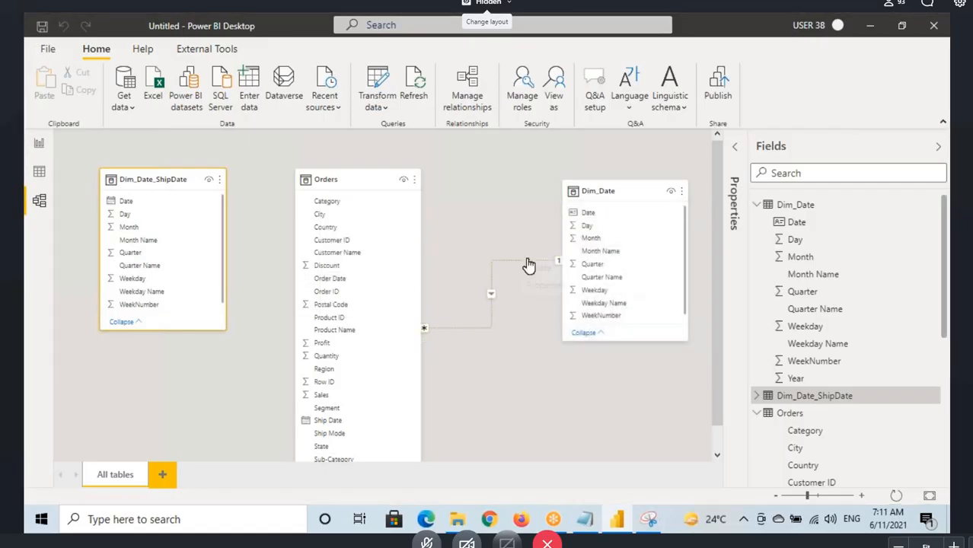
pyautogui.click(529, 267)
pyautogui.click(558, 288)
# - Mark Dim_Date_ShipDate as a date table using its Date column
pyautogui.moveTo(808, 495); pyautogui.dragTo(805, 496)
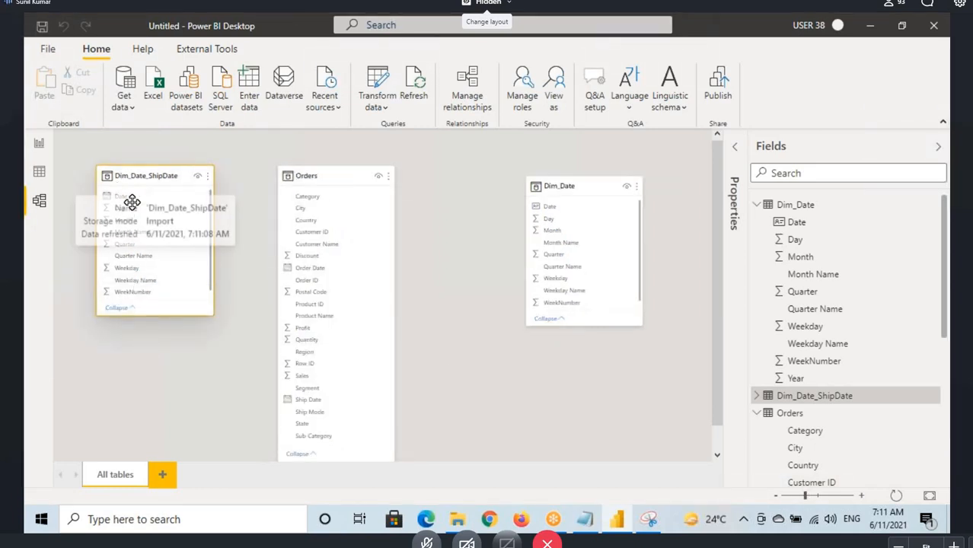
pyautogui.rightClick(790, 403)
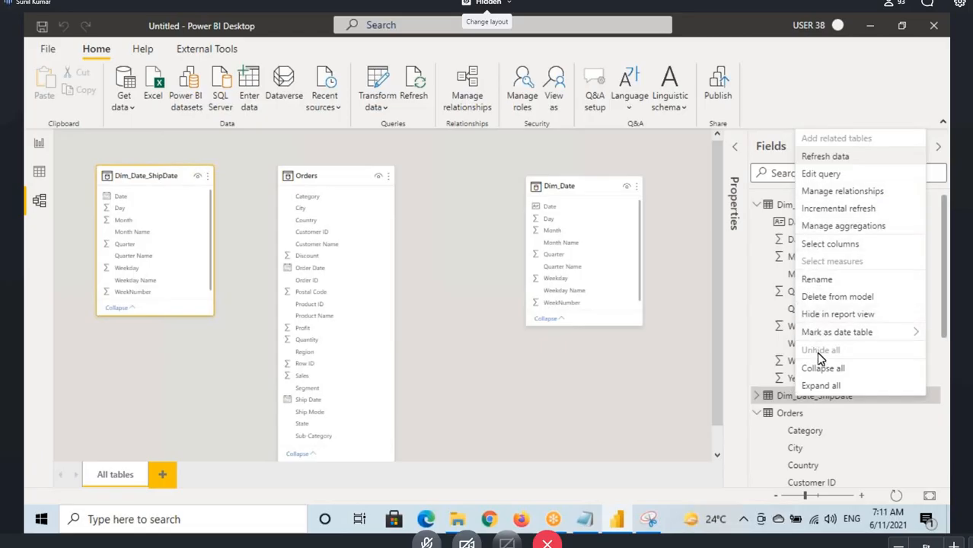
pyautogui.moveTo(828, 335)
pyautogui.click(699, 340)
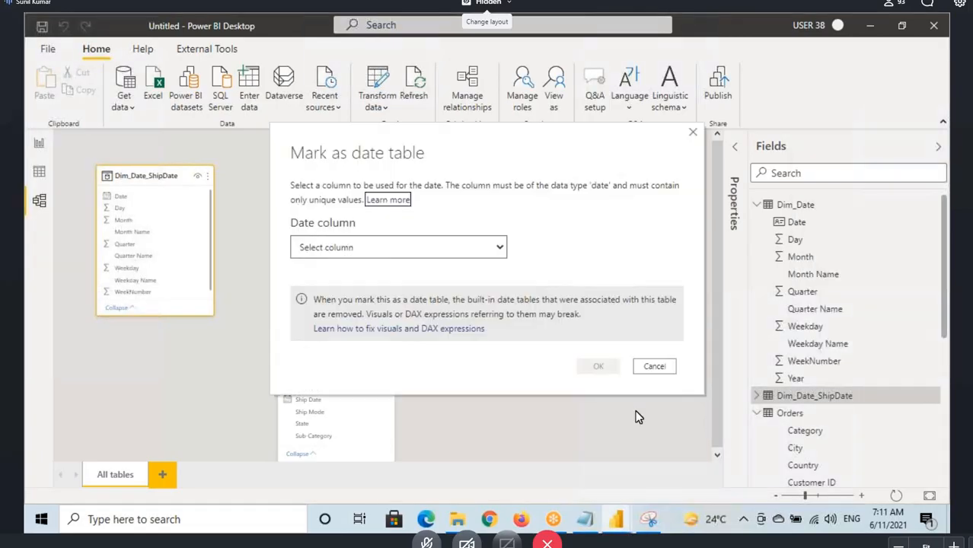
pyautogui.click(321, 251)
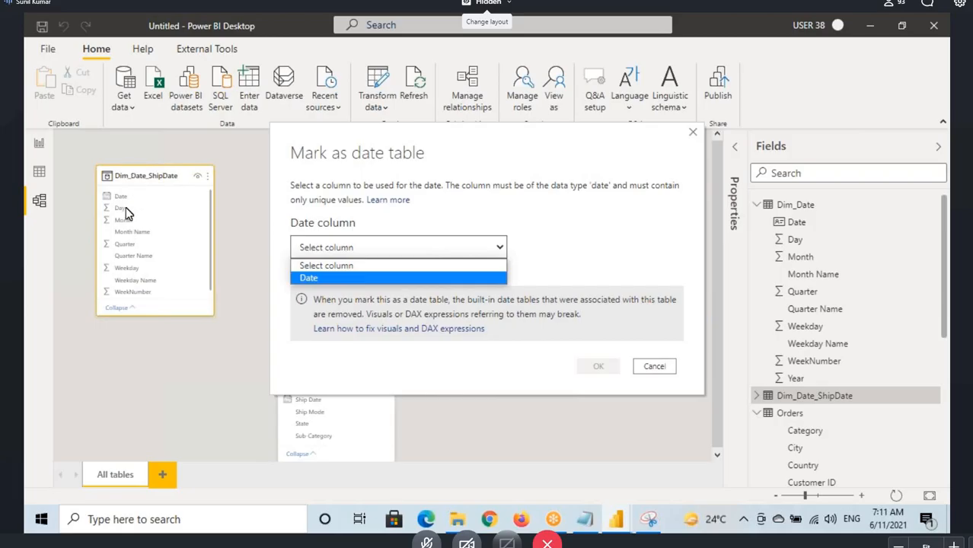
pyautogui.click(308, 278)
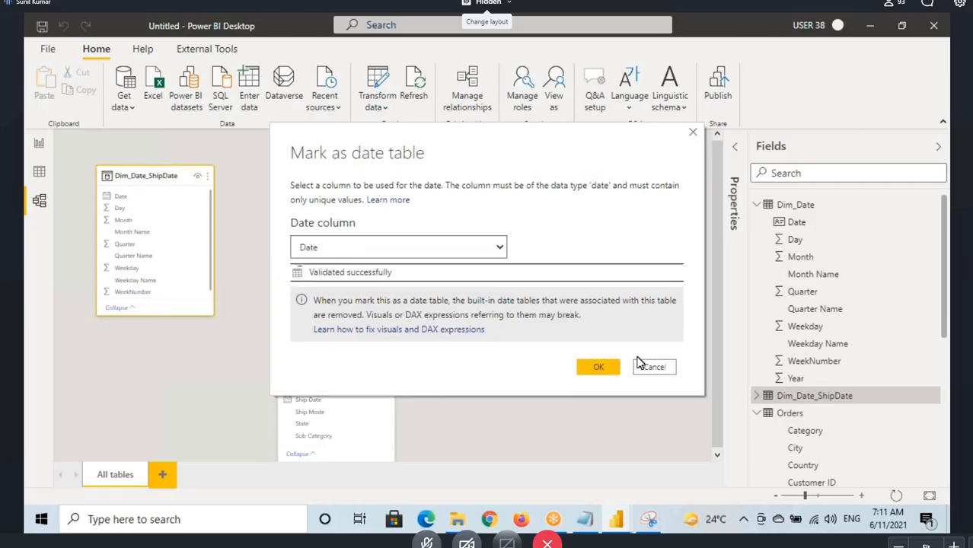
pyautogui.click(599, 366)
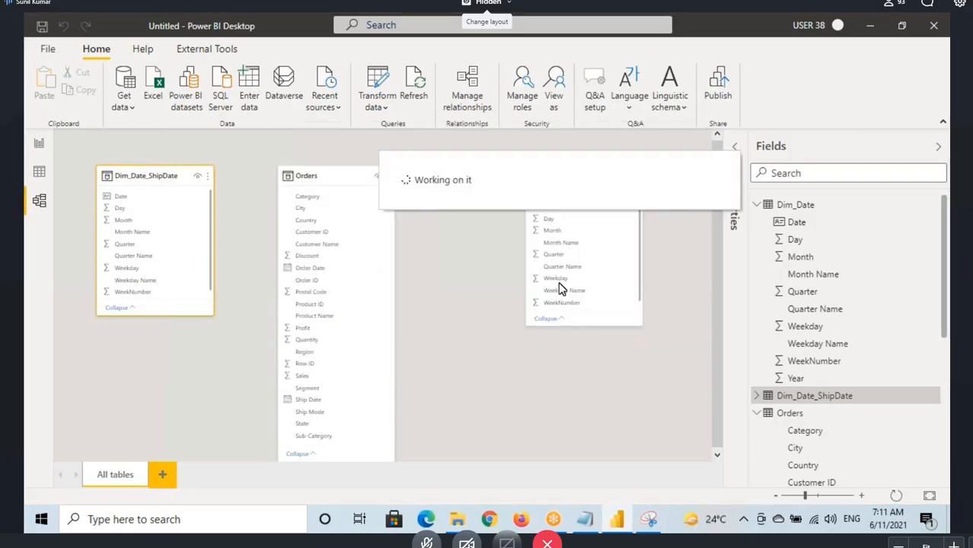
# - Reposition the Orders and Dim_Date tables, and relate Order Date in Orders to Date in Dim_Date
pyautogui.moveTo(364, 175); pyautogui.dragTo(385, 174)
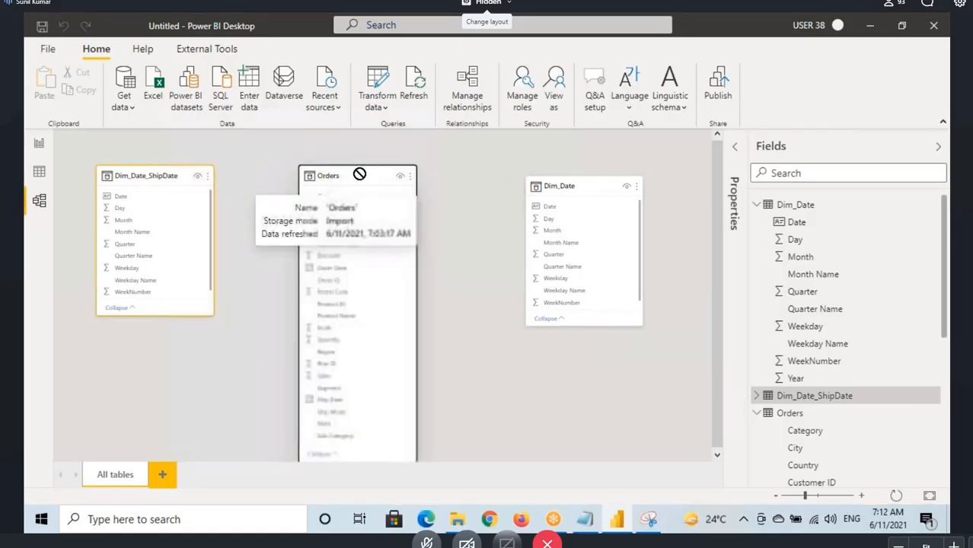
pyautogui.moveTo(807, 496); pyautogui.dragTo(814, 495)
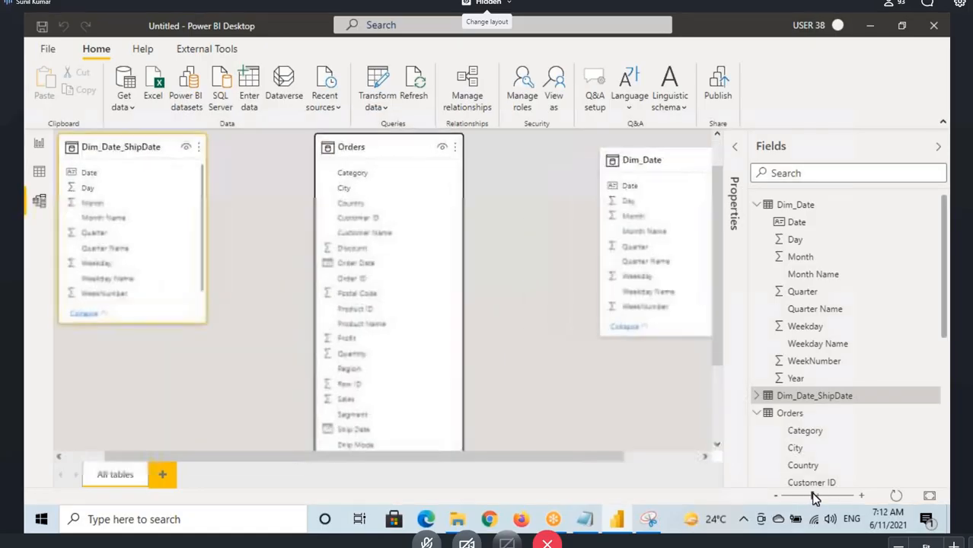
pyautogui.moveTo(673, 158); pyautogui.dragTo(641, 165)
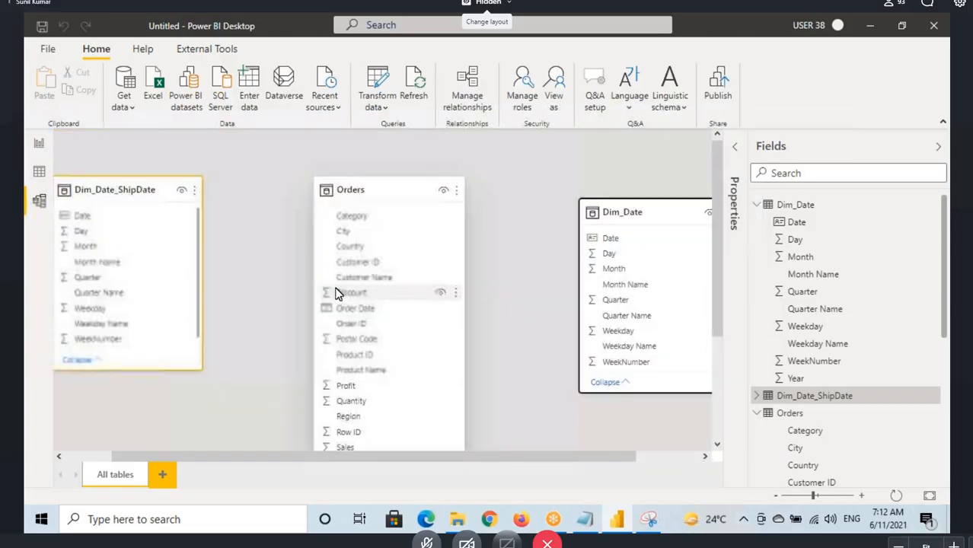
pyautogui.click(340, 313)
pyautogui.moveTo(340, 314); pyautogui.dragTo(594, 238)
# - Create a relationship from Date in Dim_Date_ShipDate to Ship Date in Orders
pyautogui.scroll(-3, 525, 270)
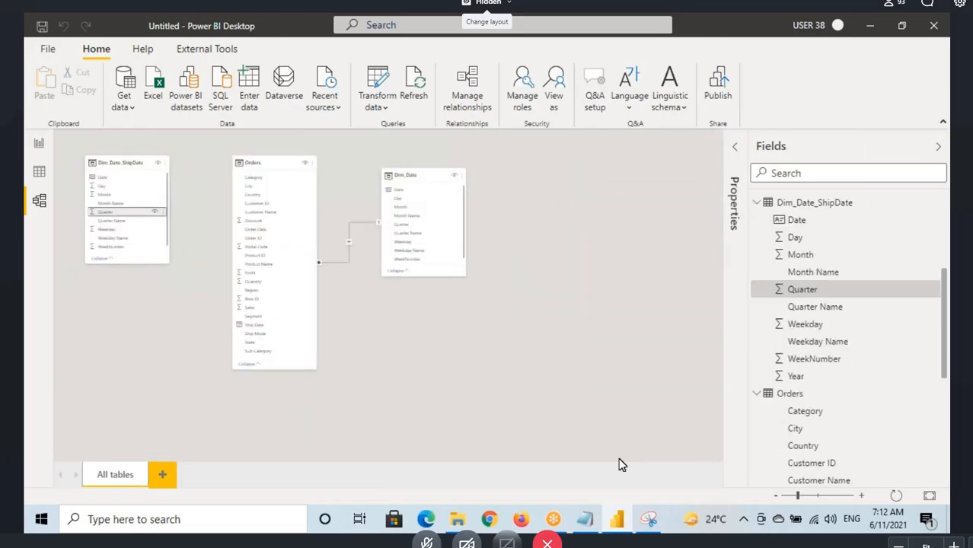
pyautogui.click(802, 495)
pyautogui.moveTo(803, 497); pyautogui.dragTo(813, 495)
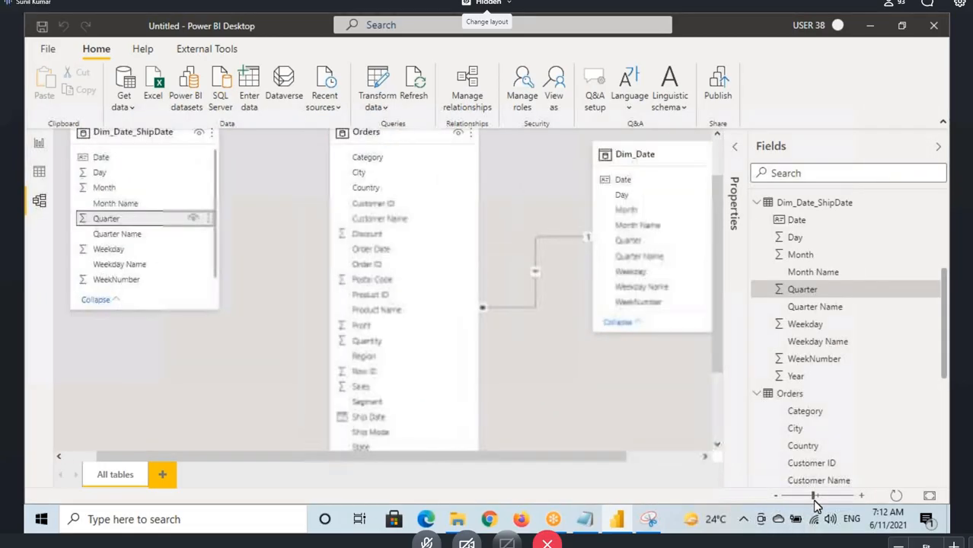
pyautogui.scroll(1, 156, 388)
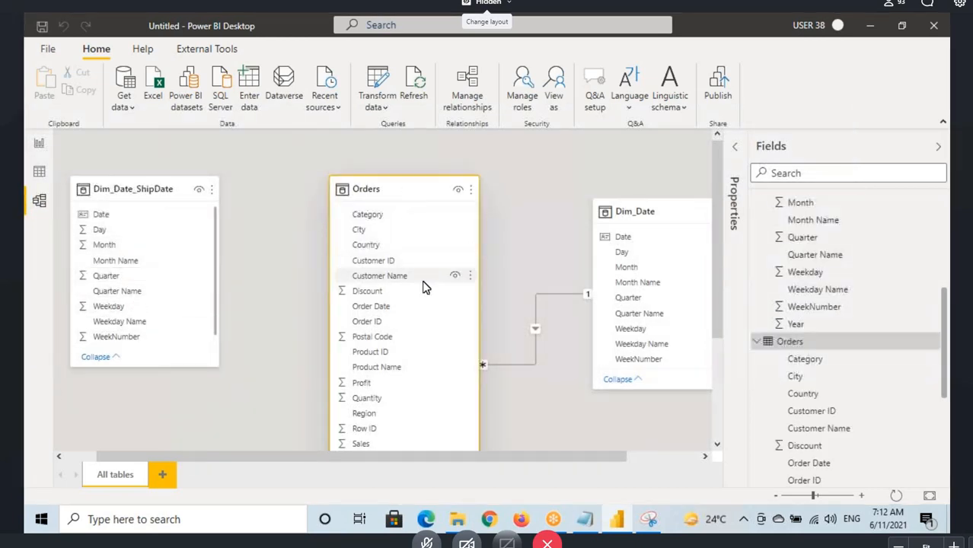
pyautogui.scroll(-3, 426, 278)
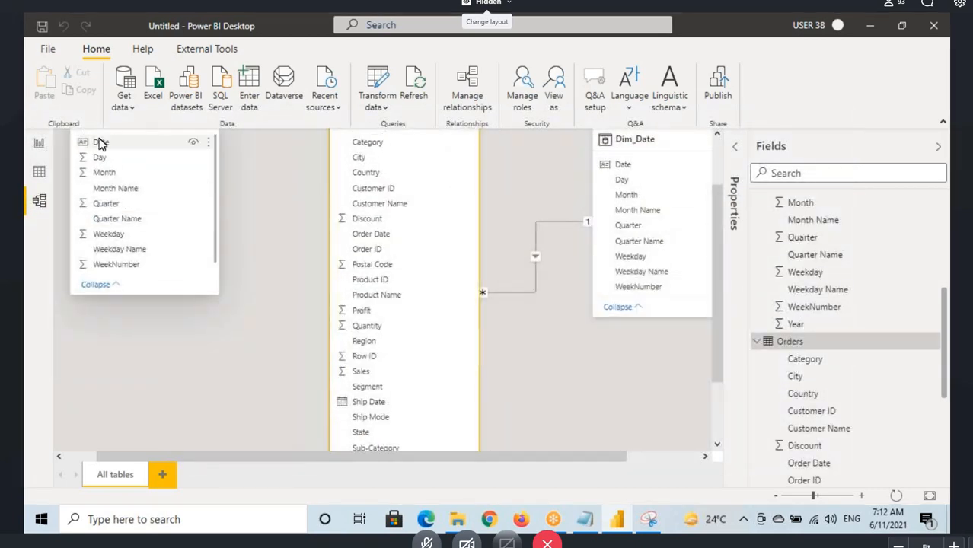
pyautogui.moveTo(101, 143); pyautogui.dragTo(362, 403)
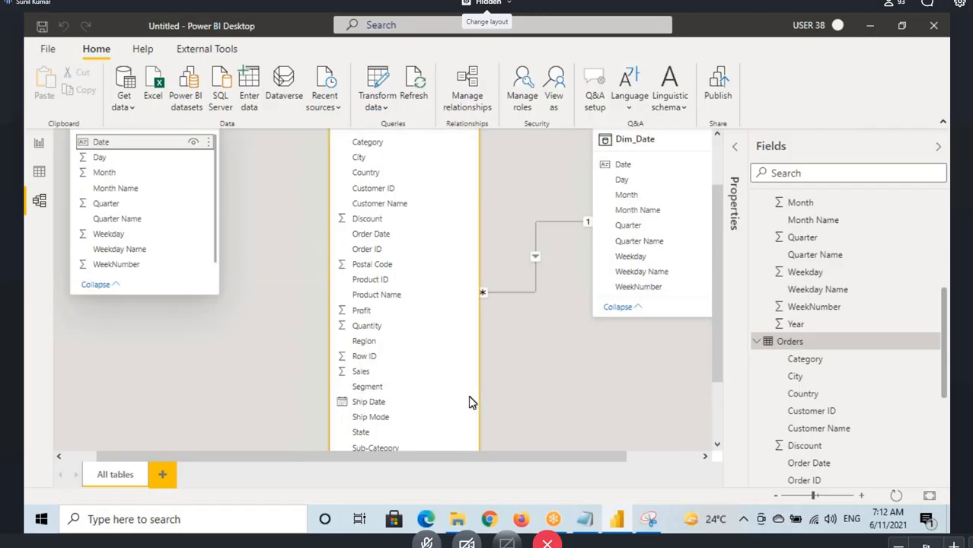
# - Move the Dim_Date_ShipDate table slightly lower, and trace its name and its relationship to Orders with the drawing tool
pyautogui.scroll(-2, 468, 395)
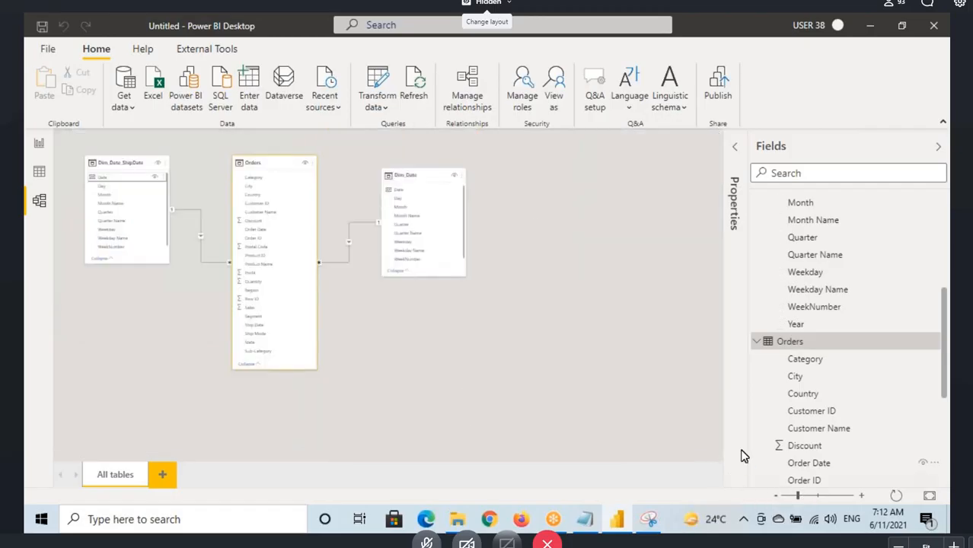
pyautogui.moveTo(124, 157); pyautogui.dragTo(124, 188)
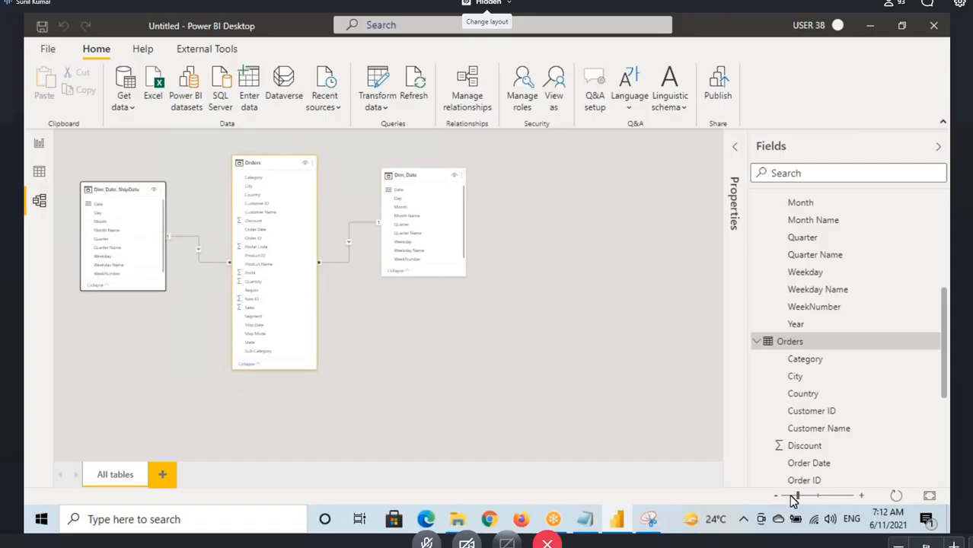
pyautogui.moveTo(798, 496); pyautogui.dragTo(808, 496)
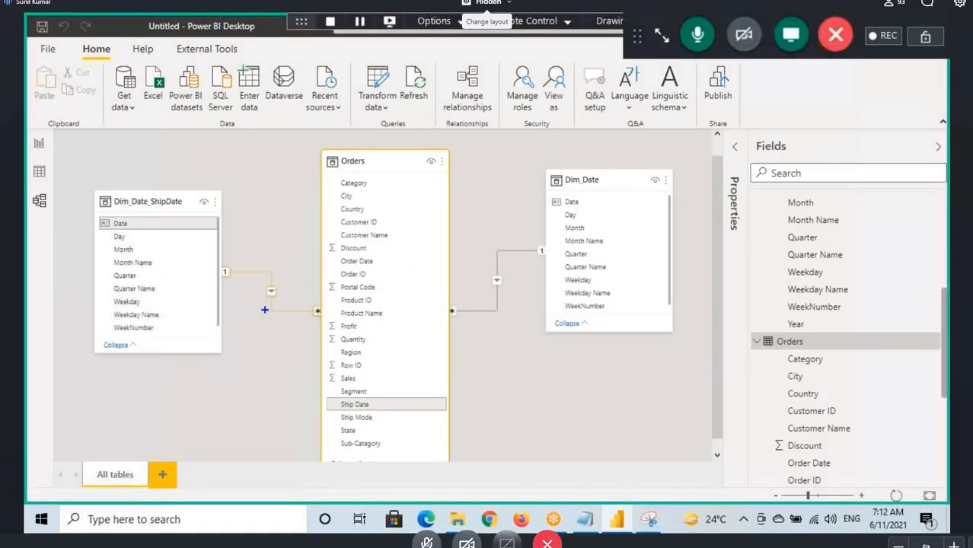
pyautogui.moveTo(131, 212); pyautogui.dragTo(184, 194)
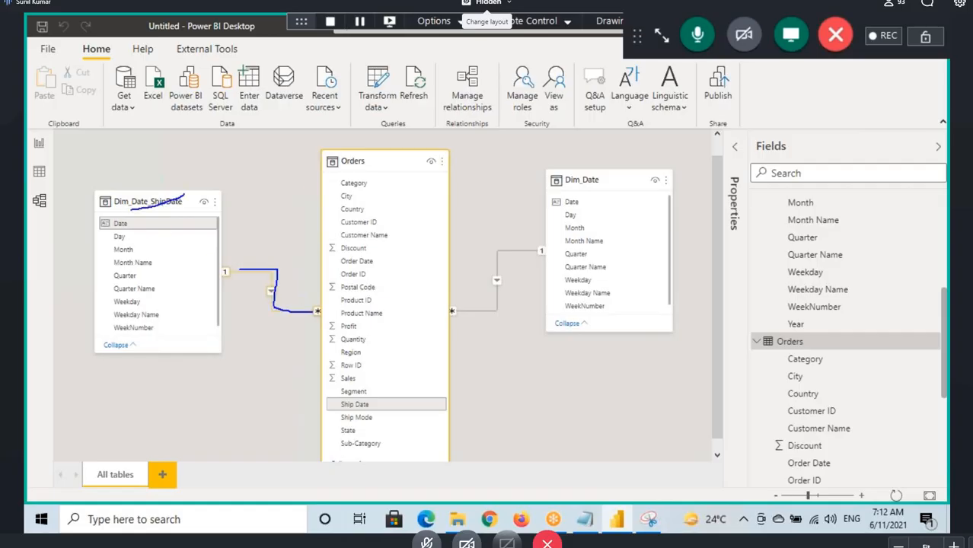
# - Mark up Orders, Dim_Date and their relationship with the drawing tool, add marks near Dim_Date_ShipDate, and end the drawing
pyautogui.moveTo(338, 179); pyautogui.dragTo(411, 163)
pyautogui.moveTo(476, 314); pyautogui.dragTo(555, 247)
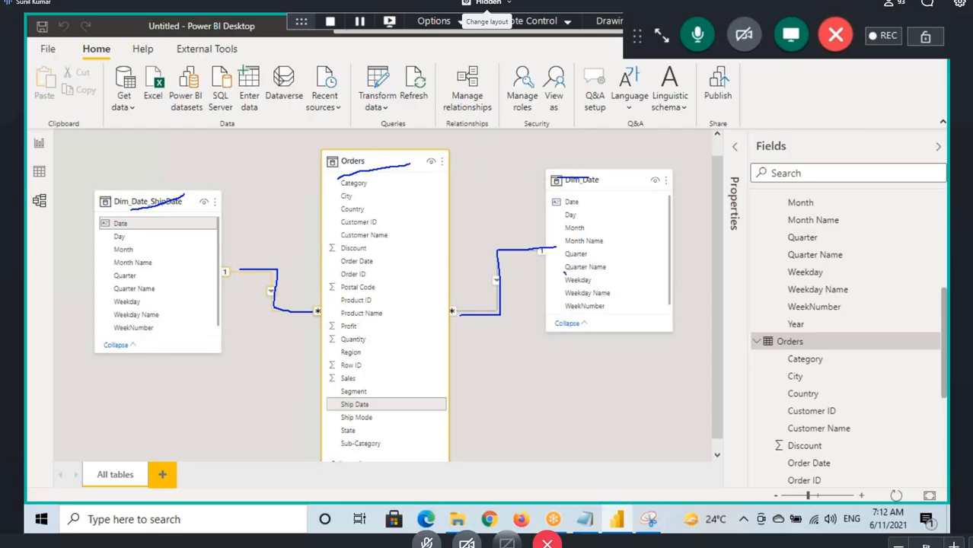
pyautogui.moveTo(565, 274); pyautogui.dragTo(507, 122)
pyautogui.moveTo(365, 204)
pyautogui.mouseDown()
pyautogui.moveTo(397, 133)
pyautogui.moveTo(449, 127)
pyautogui.mouseUp()
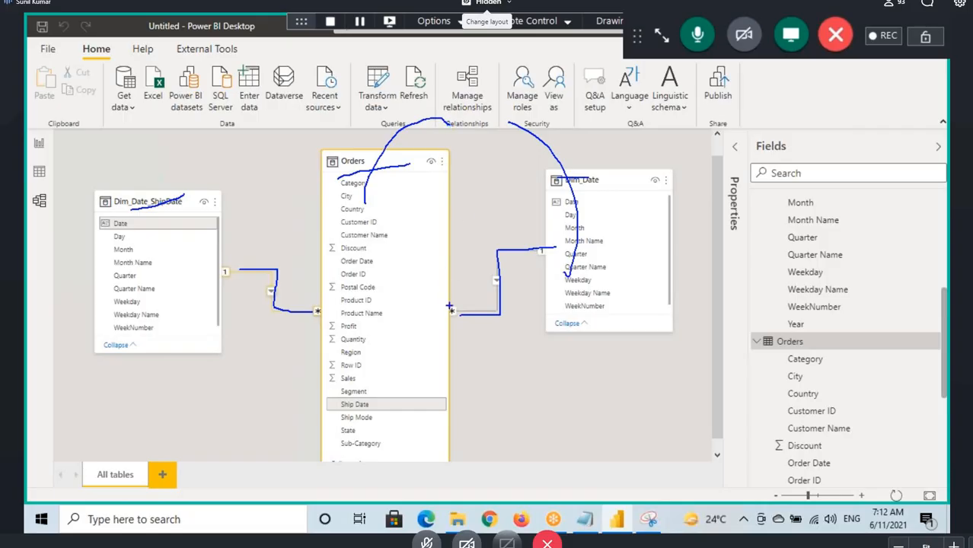
pyautogui.moveTo(449, 308); pyautogui.dragTo(504, 312)
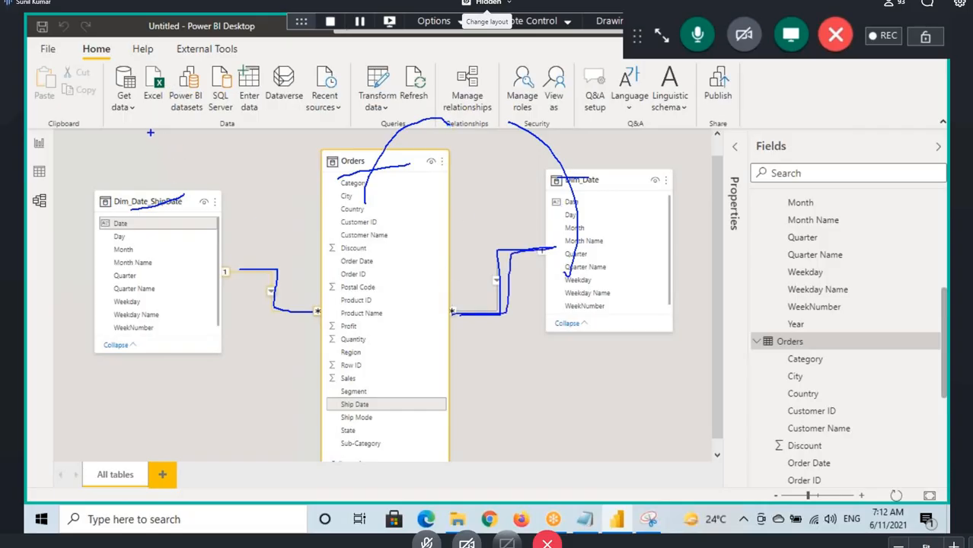
pyautogui.moveTo(150, 131)
pyautogui.mouseDown()
pyautogui.moveTo(268, 196)
pyautogui.moveTo(166, 160)
pyautogui.mouseUp()
pyautogui.moveTo(182, 118); pyautogui.dragTo(182, 190)
pyautogui.moveTo(237, 149); pyautogui.dragTo(202, 181)
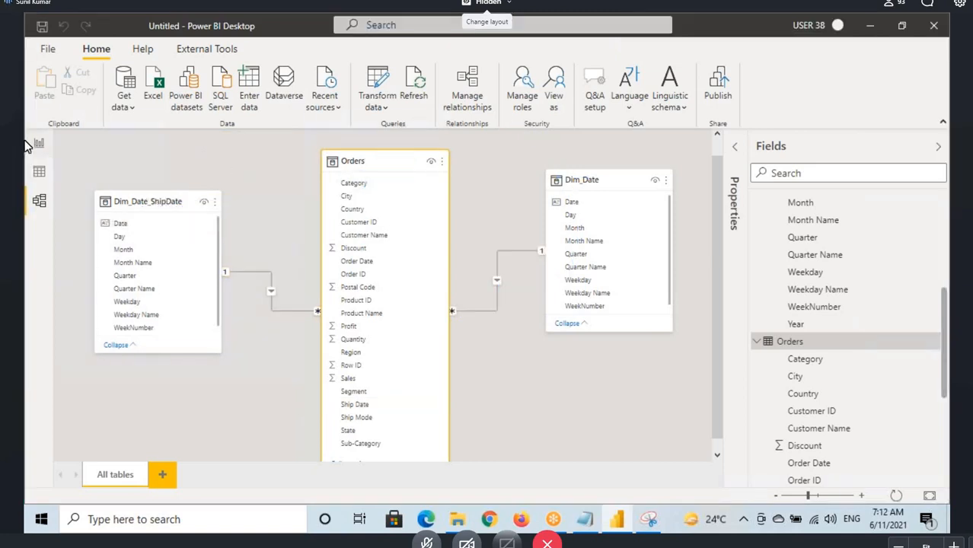
# - Show the report page, select the Year and Sales table, and collapse the Dim_Date and Orders field lists
pyautogui.click(39, 143)
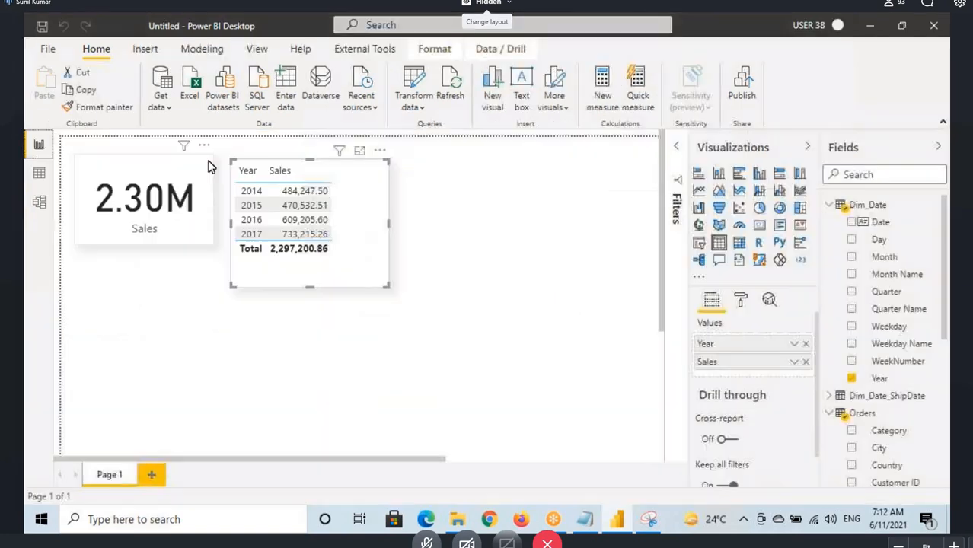
pyautogui.click(363, 221)
pyautogui.click(829, 205)
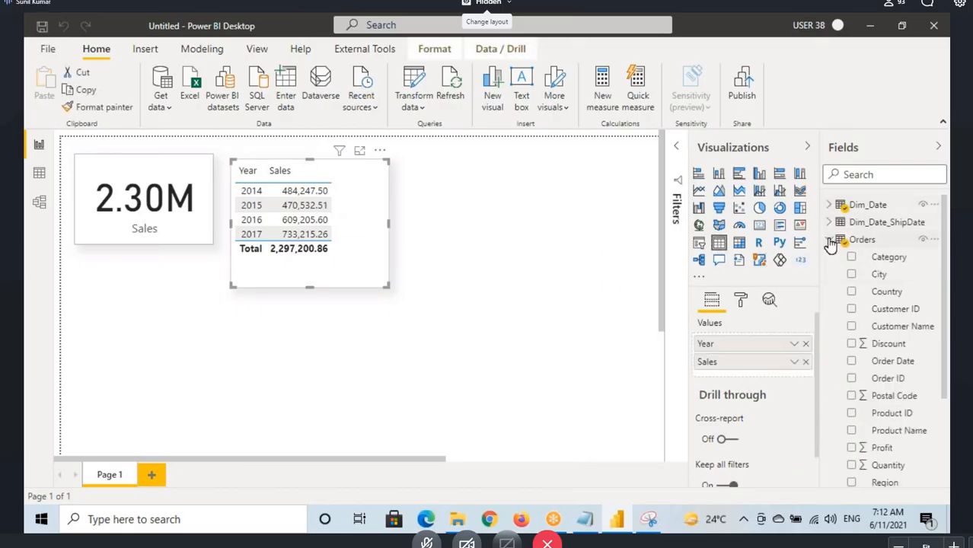
pyautogui.click(829, 240)
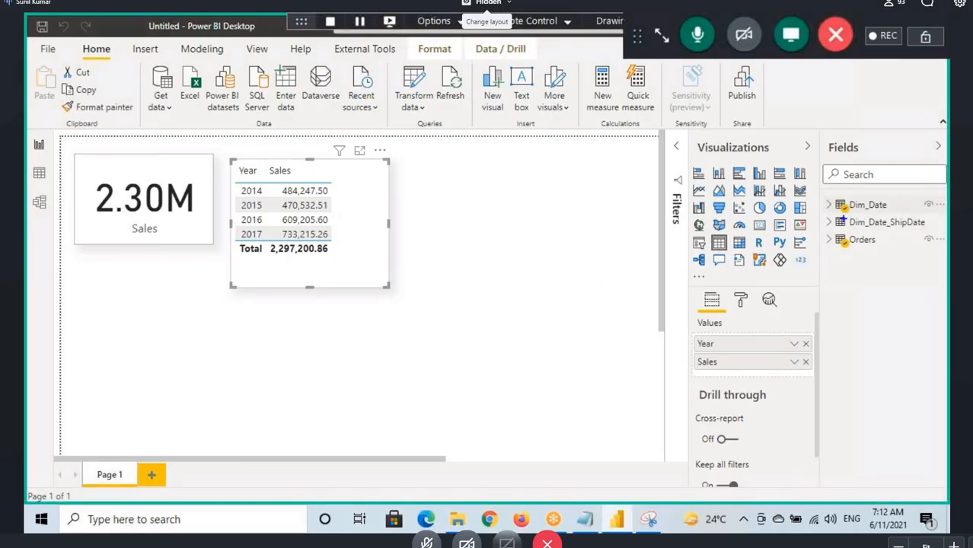
# - Underline Orders and Dim_Date, box the Year and Sales table, handwrite an order-date sales label above it, and clear the drawing
pyautogui.moveTo(841, 248); pyautogui.dragTo(908, 247)
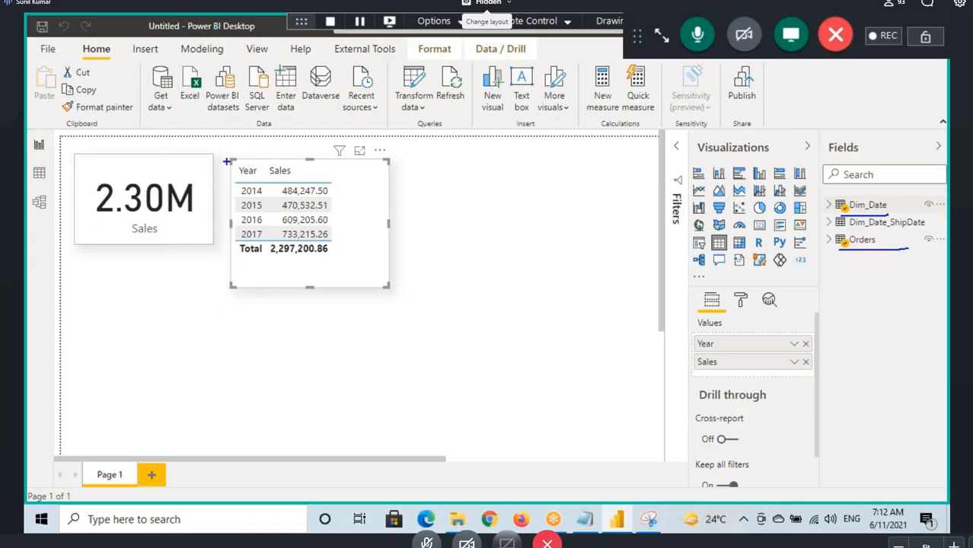
pyautogui.moveTo(226, 162)
pyautogui.mouseDown()
pyautogui.moveTo(251, 202)
pyautogui.moveTo(396, 276)
pyautogui.mouseUp()
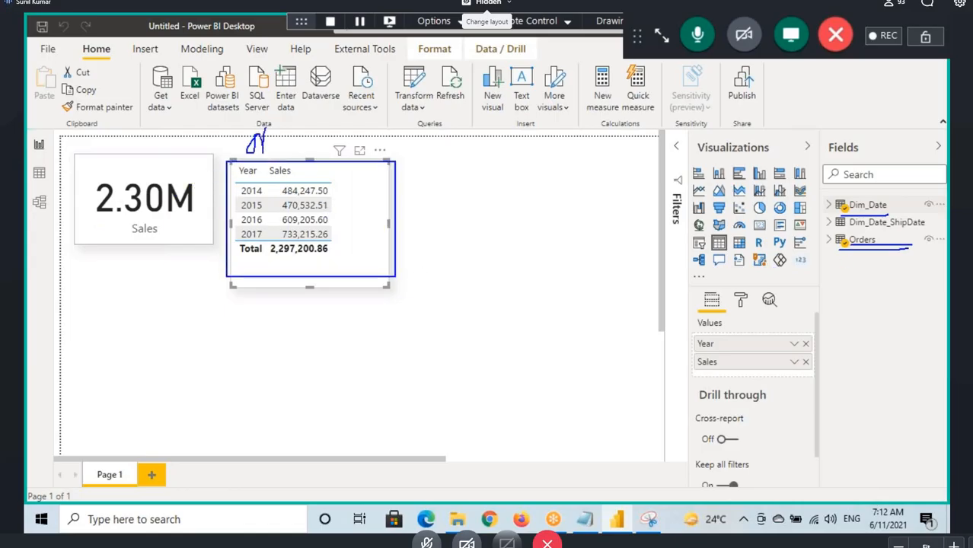
pyautogui.moveTo(265, 133)
pyautogui.mouseDown()
pyautogui.moveTo(288, 122)
pyautogui.moveTo(309, 130)
pyautogui.mouseUp()
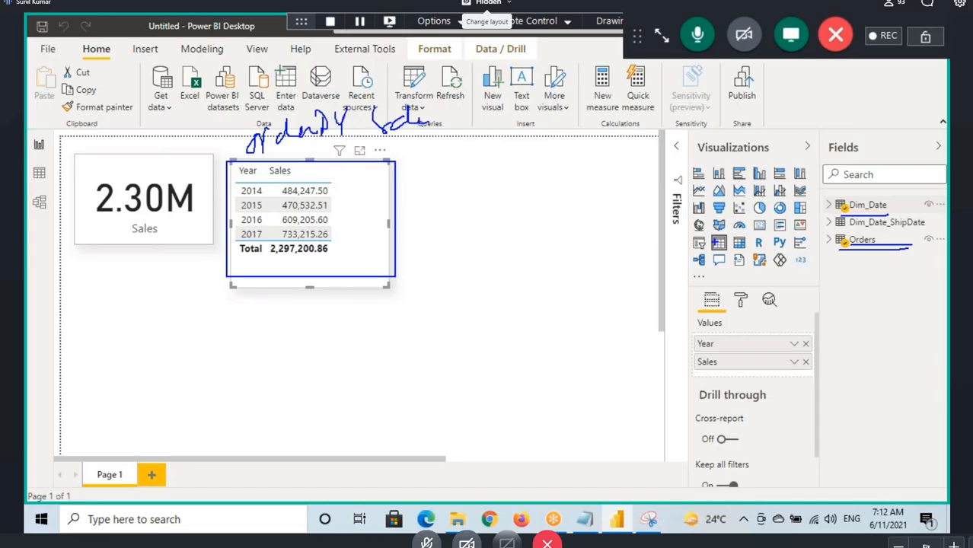
pyautogui.press('Escape')
pyautogui.click(211, 308)
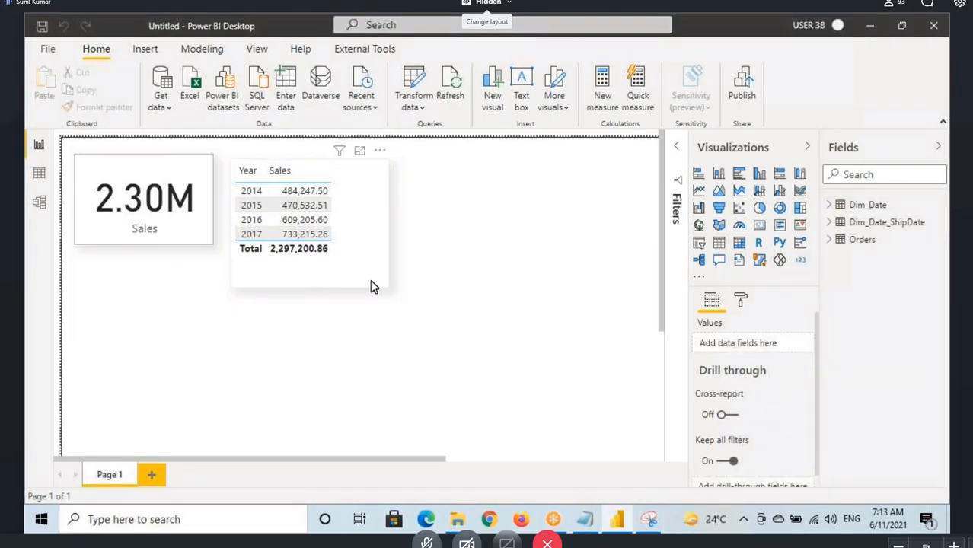
# - Shrink the existing Year and Sales table slightly and place a new empty table visual beside it
pyautogui.click(371, 280)
pyautogui.moveTo(386, 284); pyautogui.dragTo(367, 267)
pyautogui.click(436, 317)
pyautogui.click(719, 243)
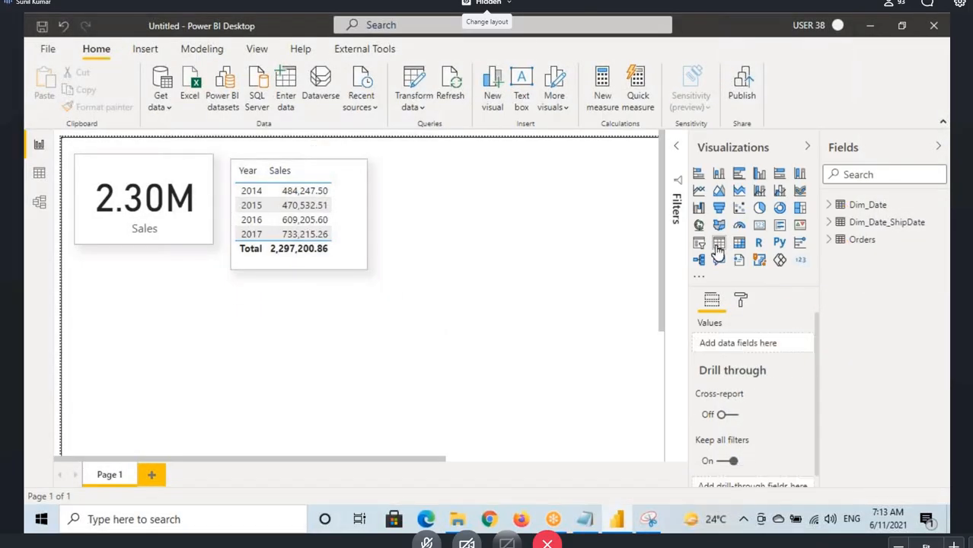
pyautogui.moveTo(190, 362); pyautogui.dragTo(473, 191)
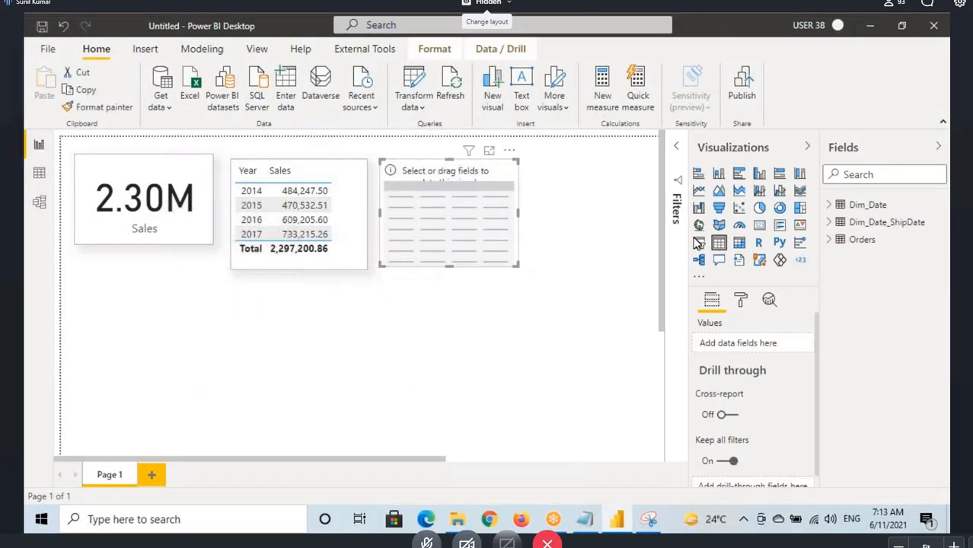
# - Fill the new table with Year from Dim_Date_ShipDate and Sales from Orders
pyautogui.click(829, 223)
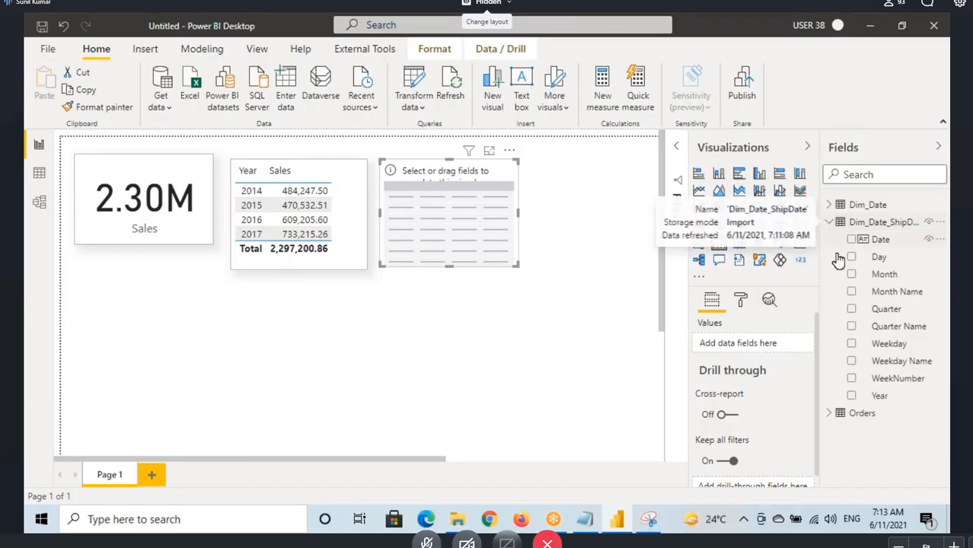
pyautogui.moveTo(872, 396); pyautogui.dragTo(525, 276)
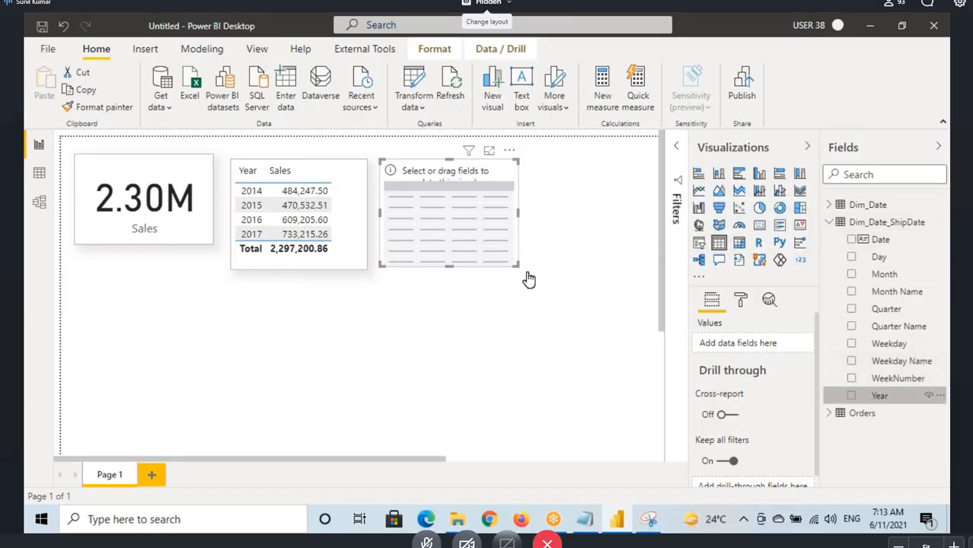
pyautogui.click(829, 413)
pyautogui.scroll(-3, 886, 449)
pyautogui.scroll(-3, 885, 449)
pyautogui.moveTo(881, 401); pyautogui.dragTo(449, 220)
# - Copy the first table's formatting onto the ship-date table with Format Painter, and make the ship-date table taller
pyautogui.click(235, 189)
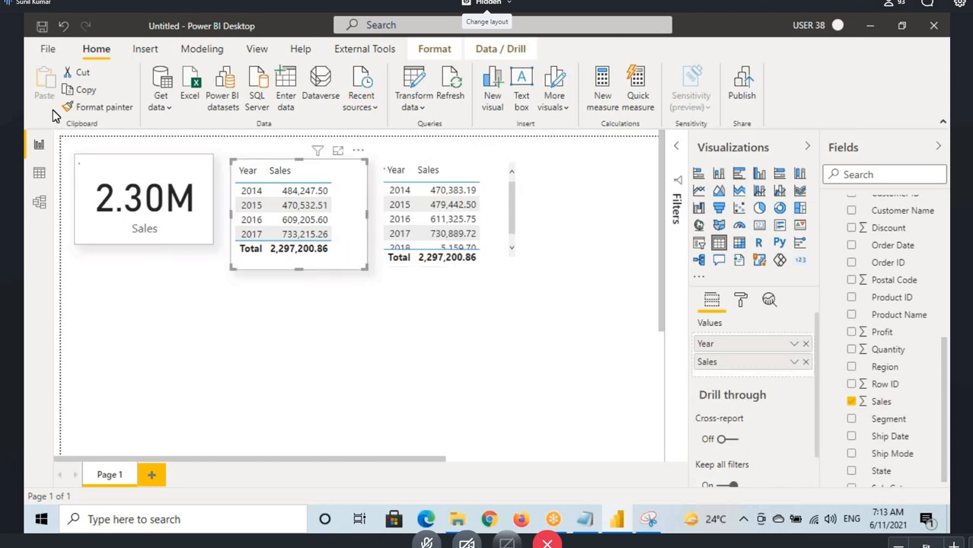
pyautogui.click(97, 106)
pyautogui.click(495, 245)
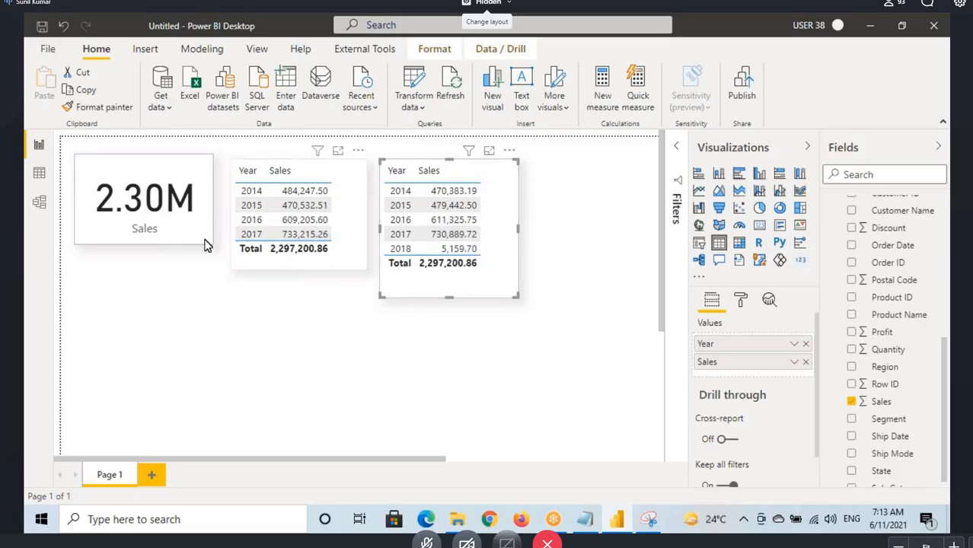
# - Review the model diagram and select the Dim_Date_ShipDate table
pyautogui.click(39, 202)
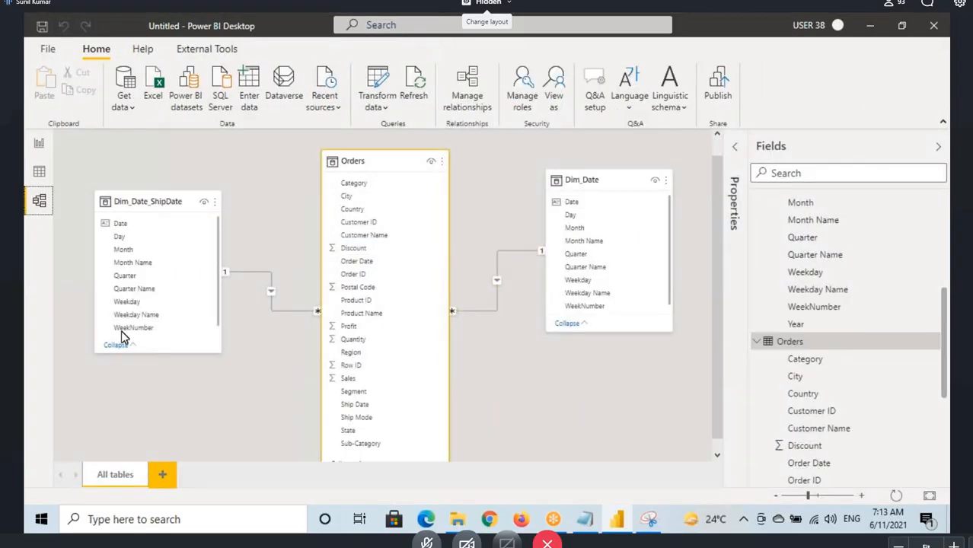
pyautogui.click(137, 201)
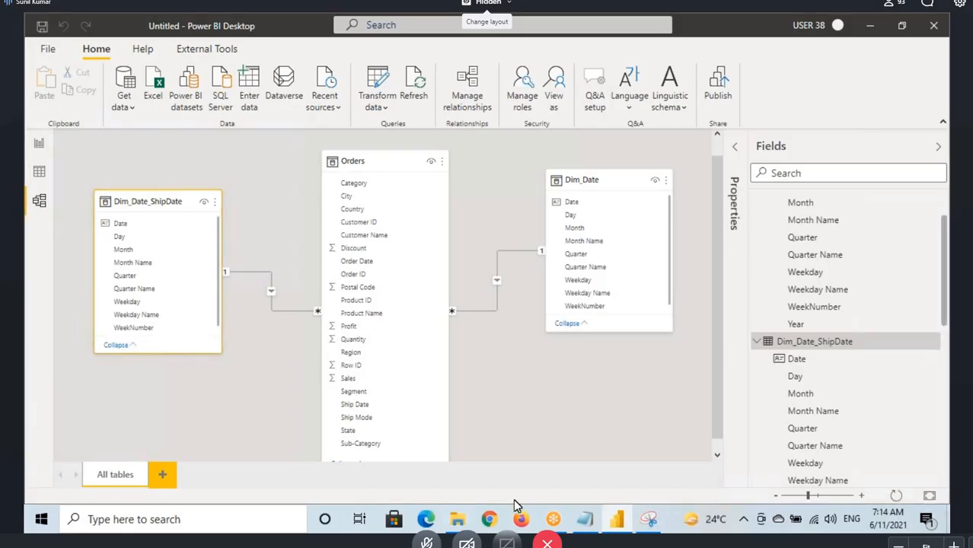
# - Switch to Notepad, write "Bring the Date Table One More Time" as workaround 1, and start item "2." below it
pyautogui.click(585, 519)
pyautogui.click(68, 236)
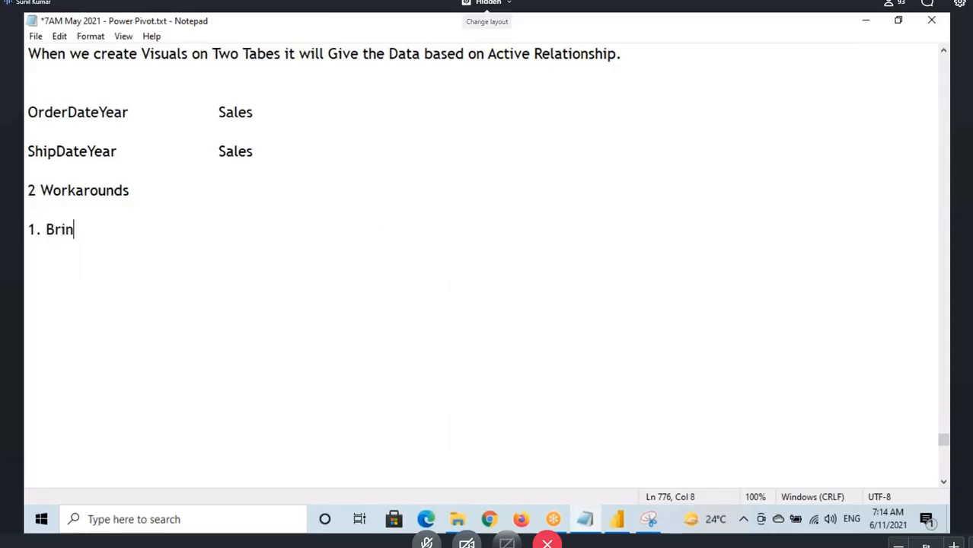
pyautogui.write('Bring the Date Table One More Time')
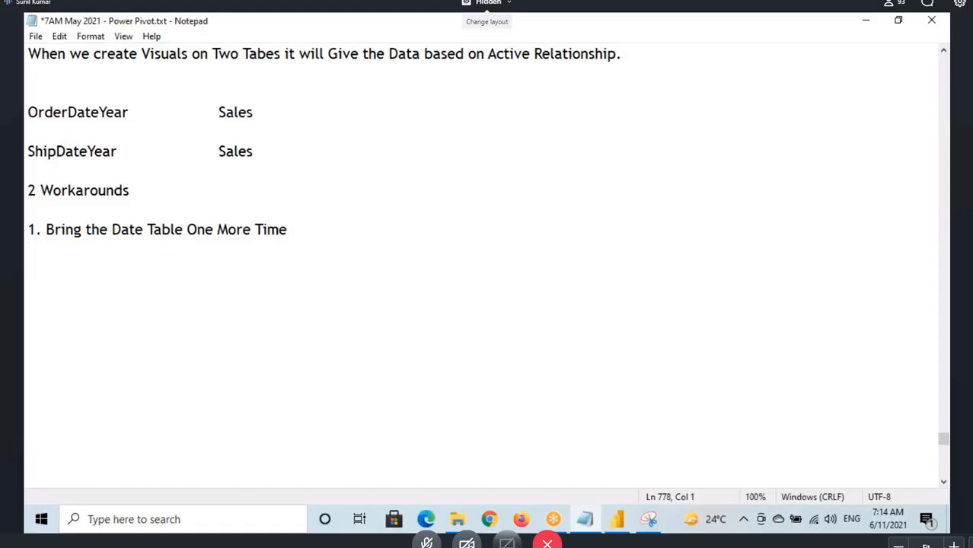
pyautogui.moveTo(106, 229); pyautogui.dragTo(283, 239)
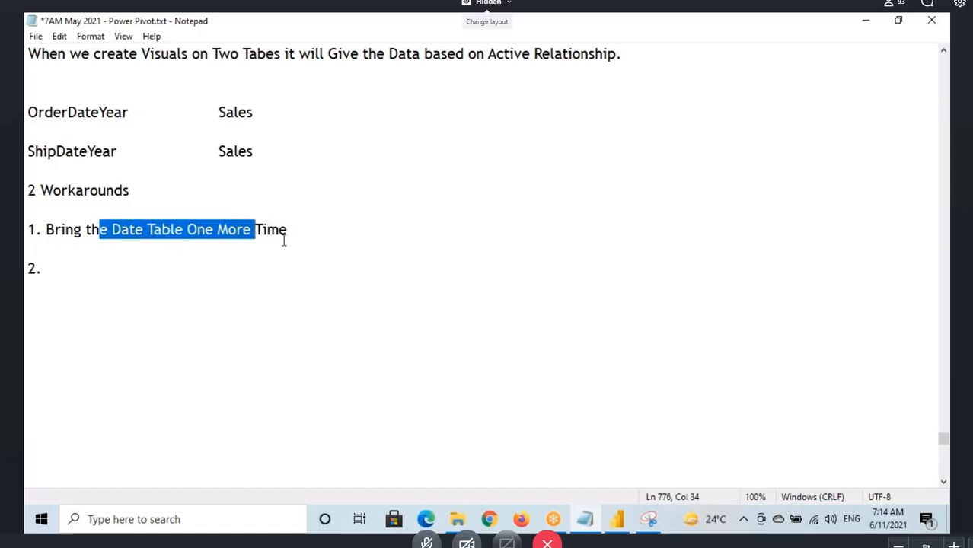
pyautogui.click(195, 248)
pyautogui.scroll(-3, 62, 89)
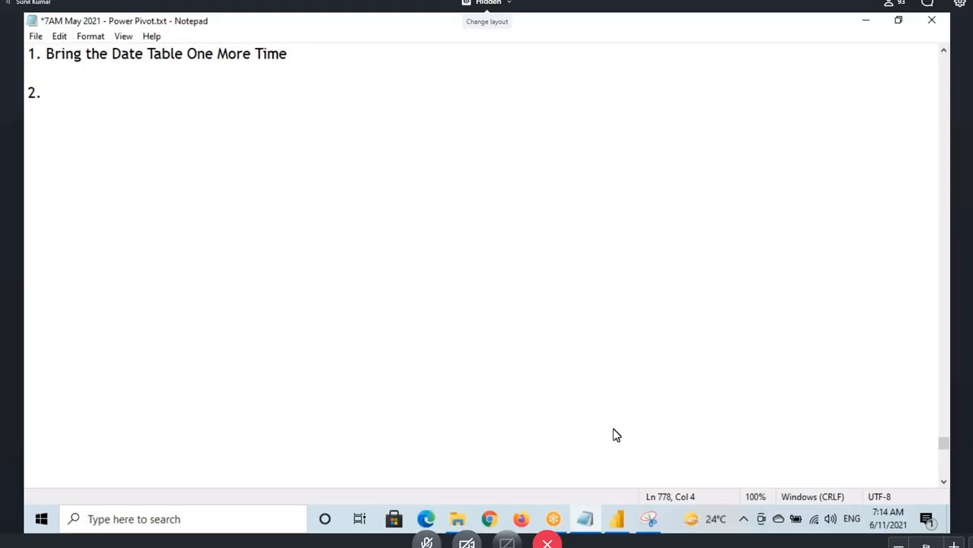
# - Check the model in Power BI, return to Notepad, and copy the USERELATIONSHIP heading into item 2 of the workarounds
pyautogui.click(617, 518)
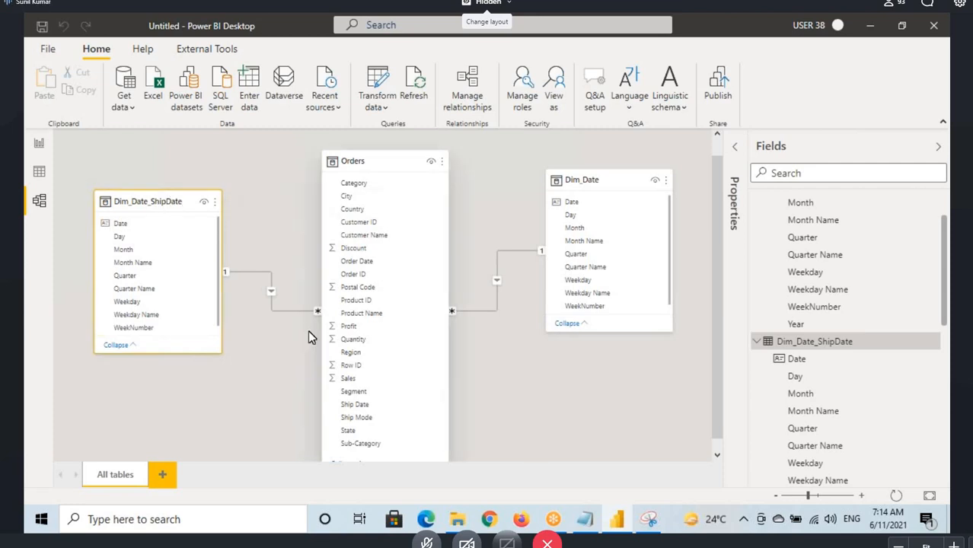
pyautogui.click(584, 519)
pyautogui.scroll(4, 99, 160)
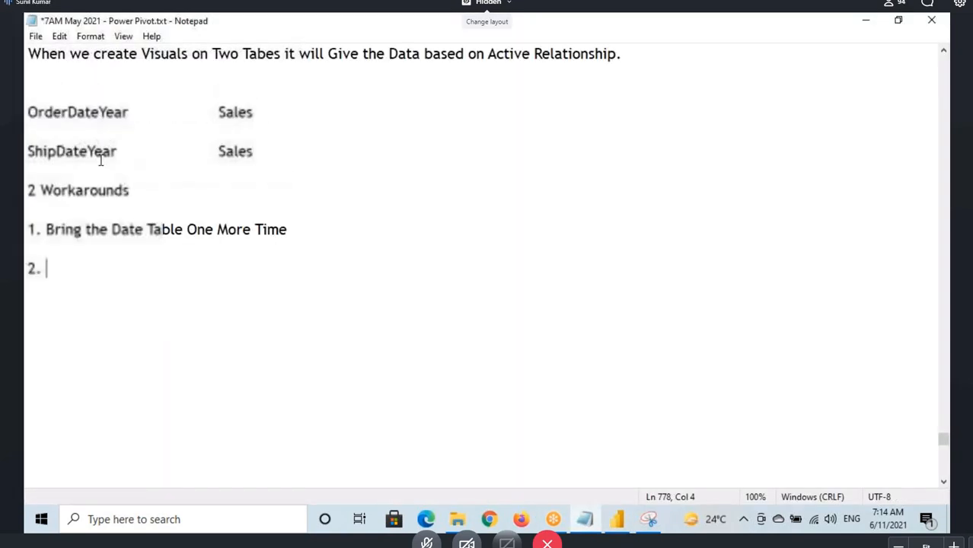
pyautogui.scroll(1, 33, 171)
pyautogui.moveTo(29, 131); pyautogui.dragTo(152, 150)
pyautogui.hotkey('ctrl', 'c')
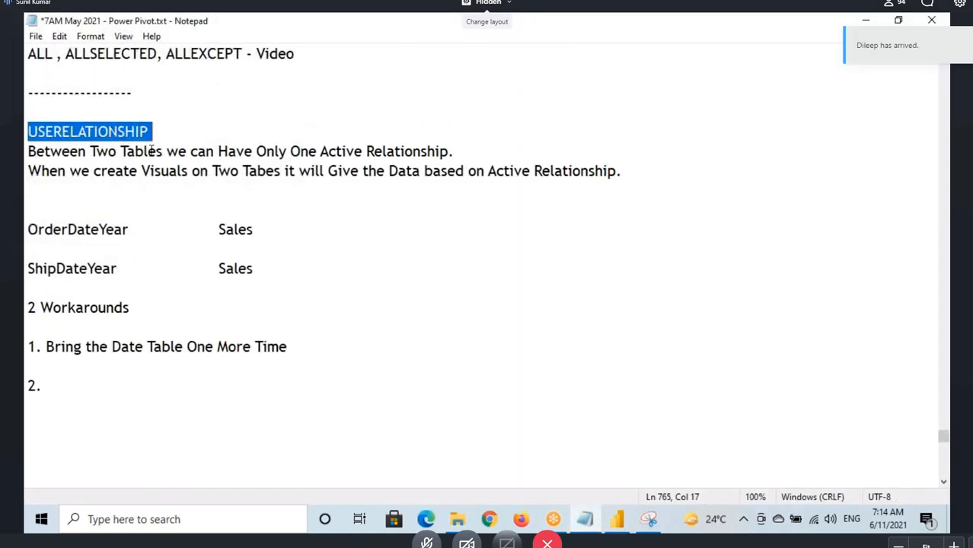
pyautogui.click(80, 385)
pyautogui.hotkey('ctrl', 'v')
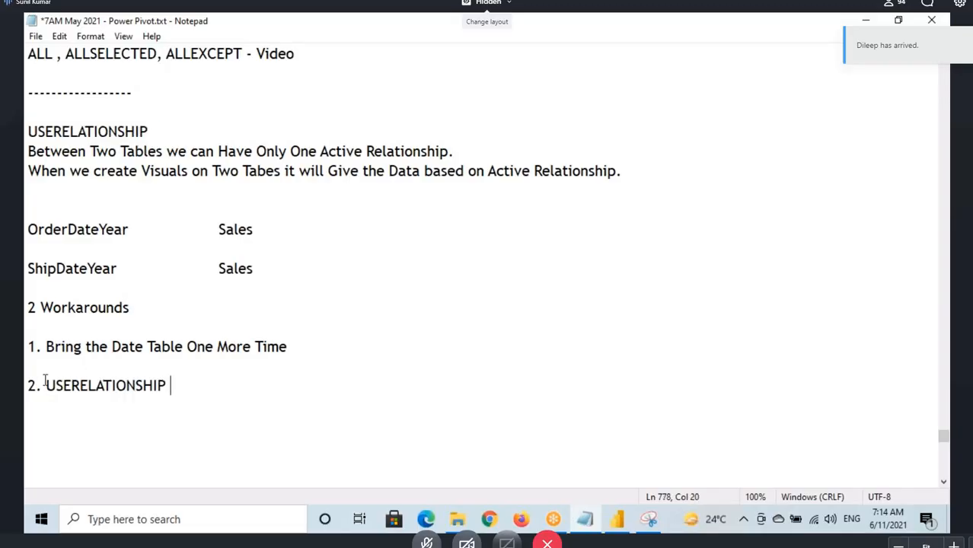
pyautogui.moveTo(44, 385); pyautogui.dragTo(172, 386)
pyautogui.click(172, 385)
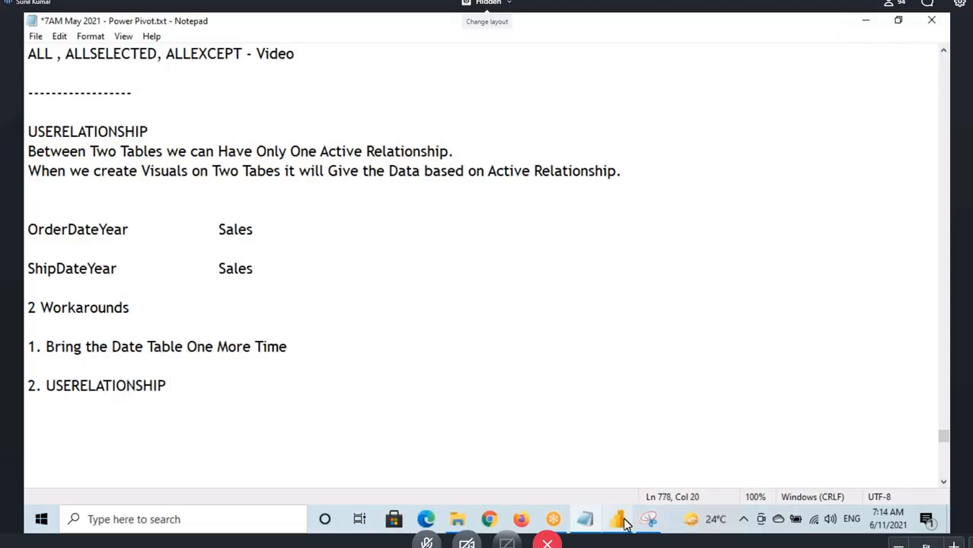
# - Switch back to Power BI and delete the ship-date Year and Sales table from the report page
pyautogui.click(620, 521)
pyautogui.click(160, 208)
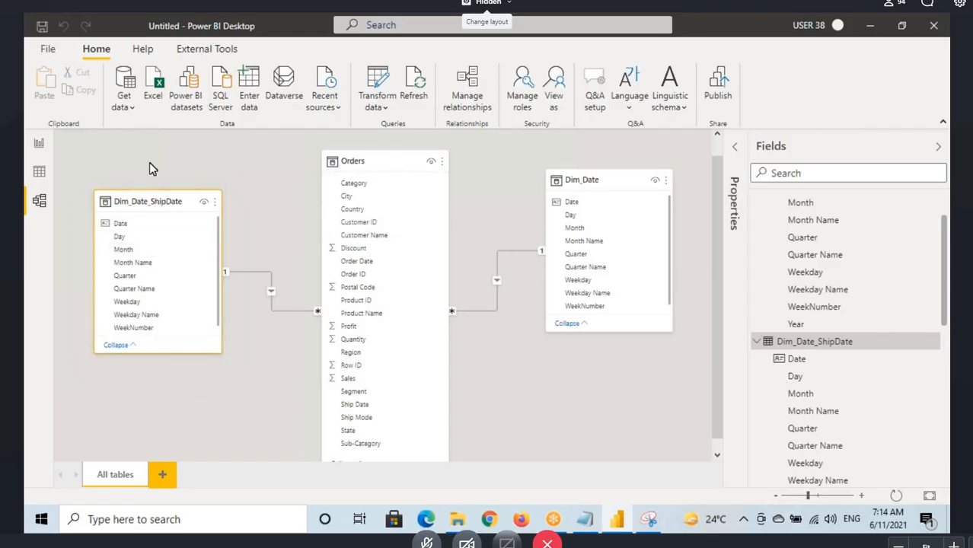
pyautogui.rightClick(137, 201)
pyautogui.click(319, 270)
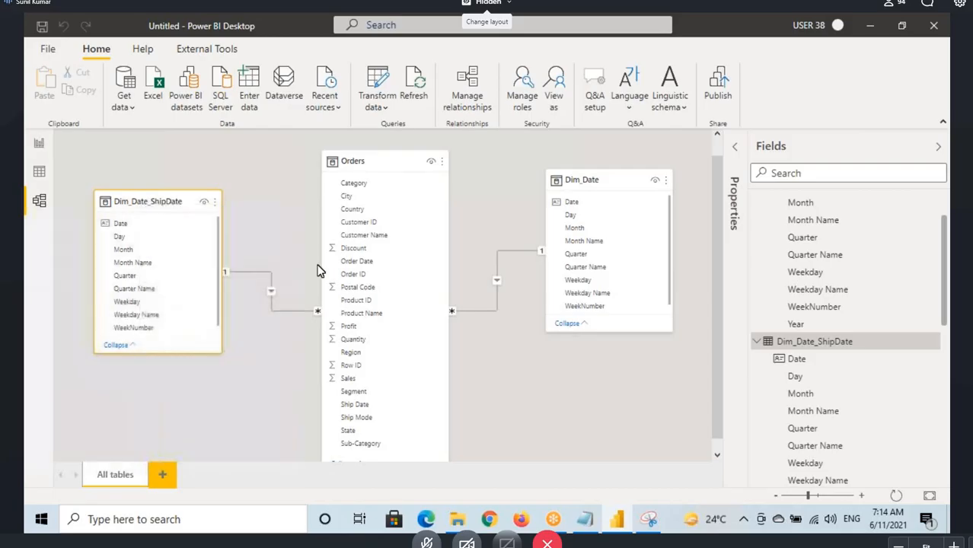
pyautogui.click(39, 143)
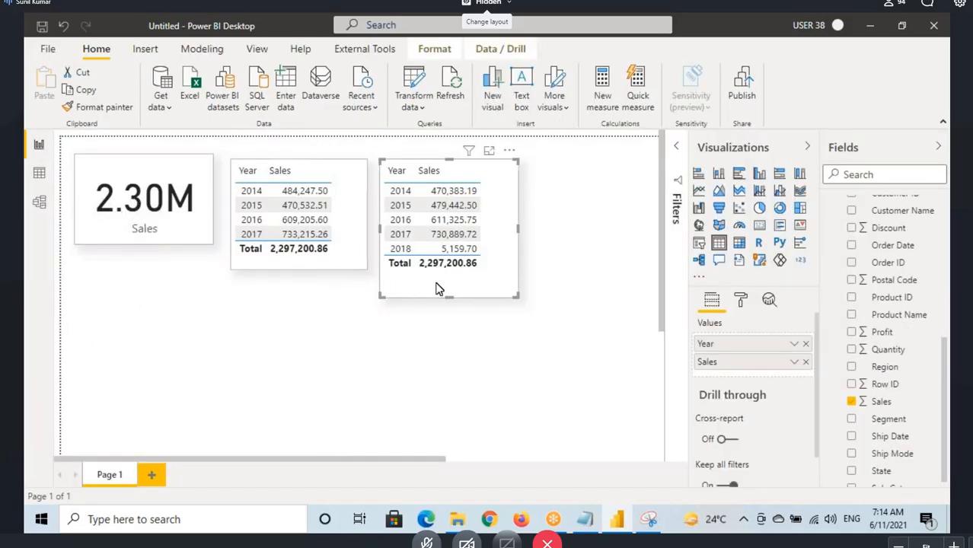
pyautogui.press('Delete')
pyautogui.click(39, 201)
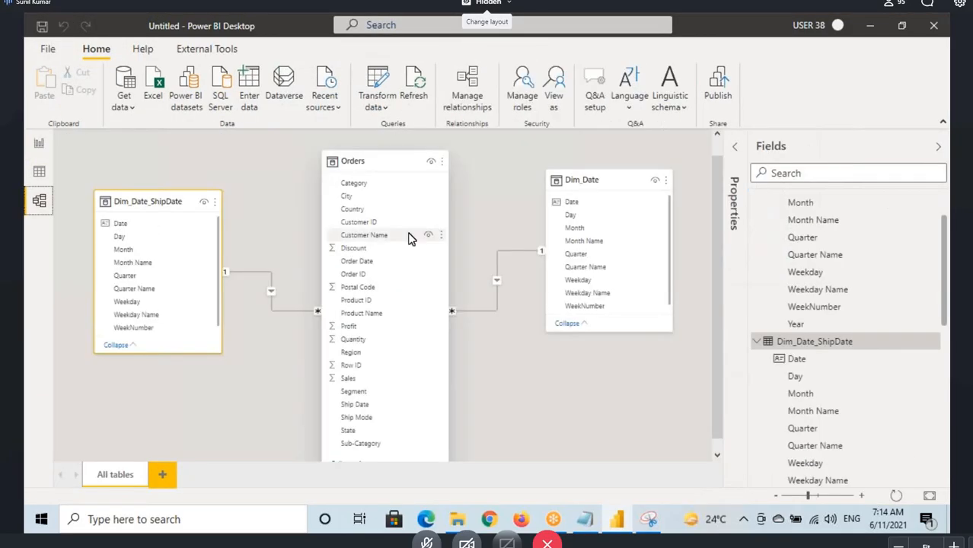
pyautogui.rightClick(156, 202)
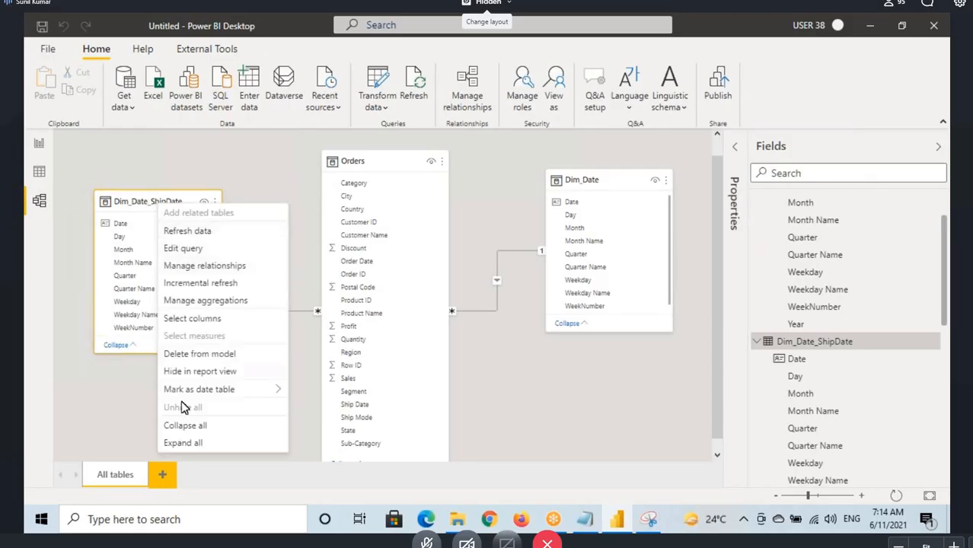
pyautogui.click(197, 355)
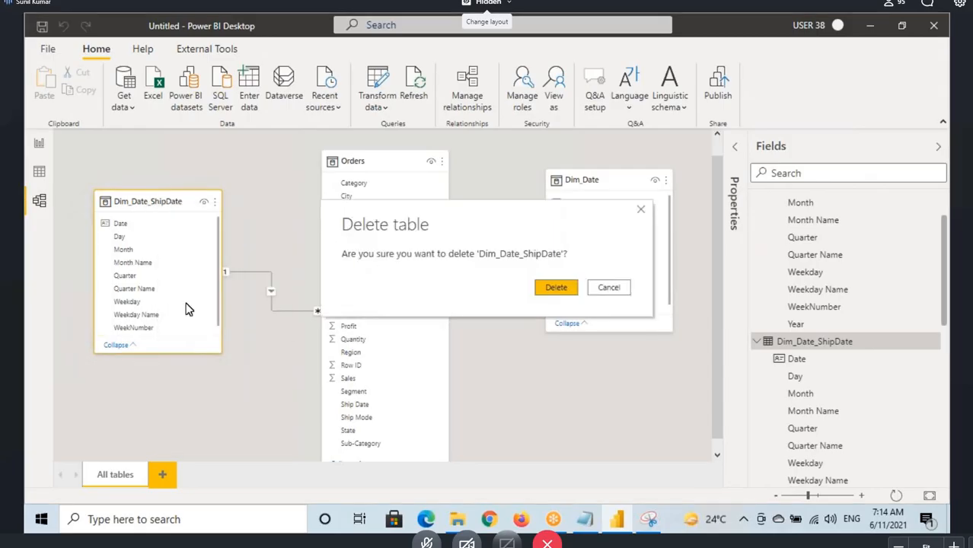
pyautogui.click(607, 287)
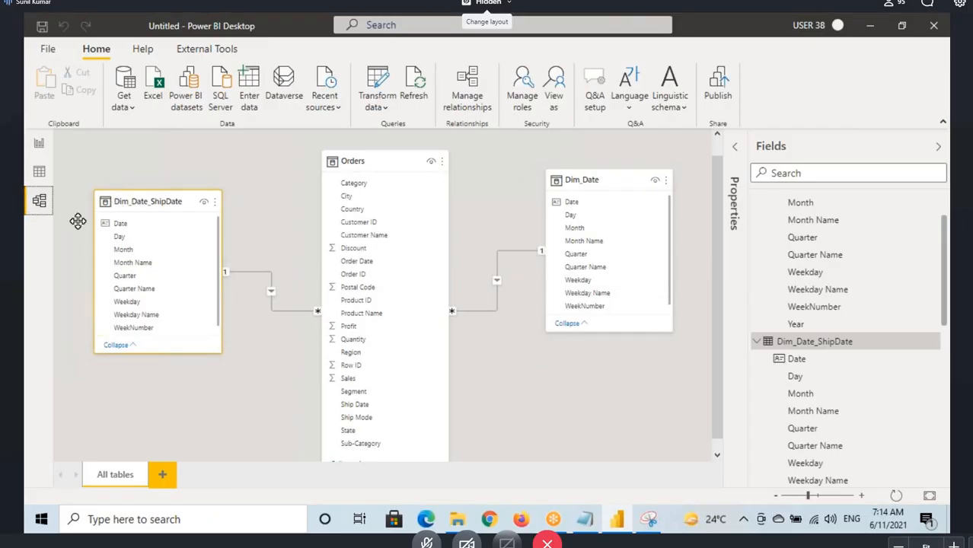
# - Delete the Dim_Date_ShipDate table from the model and confirm the deletion
pyautogui.rightClick(139, 203)
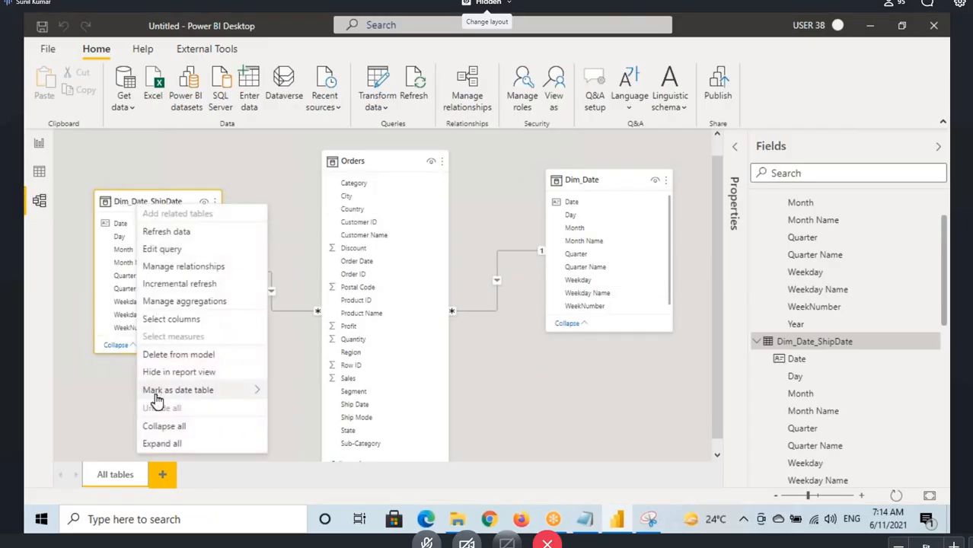
pyautogui.click(174, 354)
pyautogui.click(554, 288)
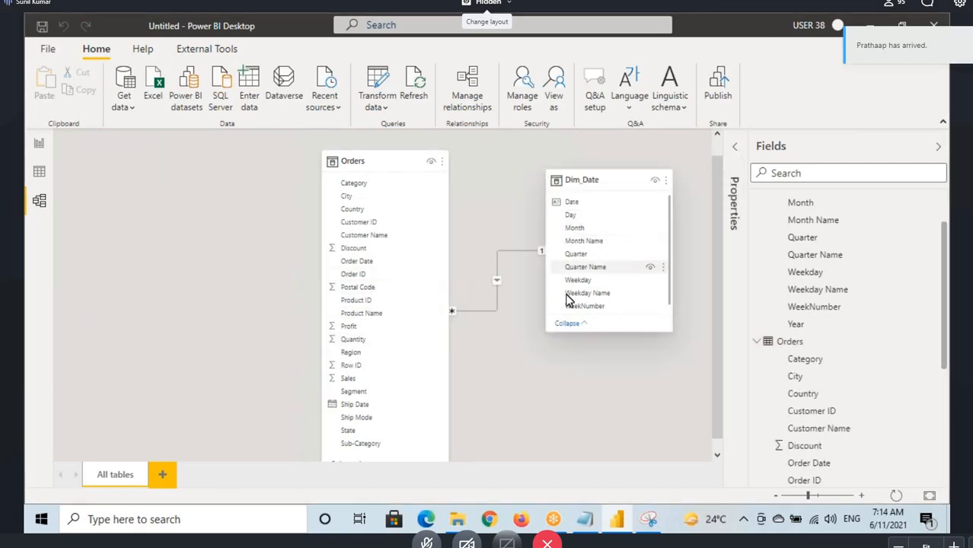
pyautogui.moveTo(592, 521)
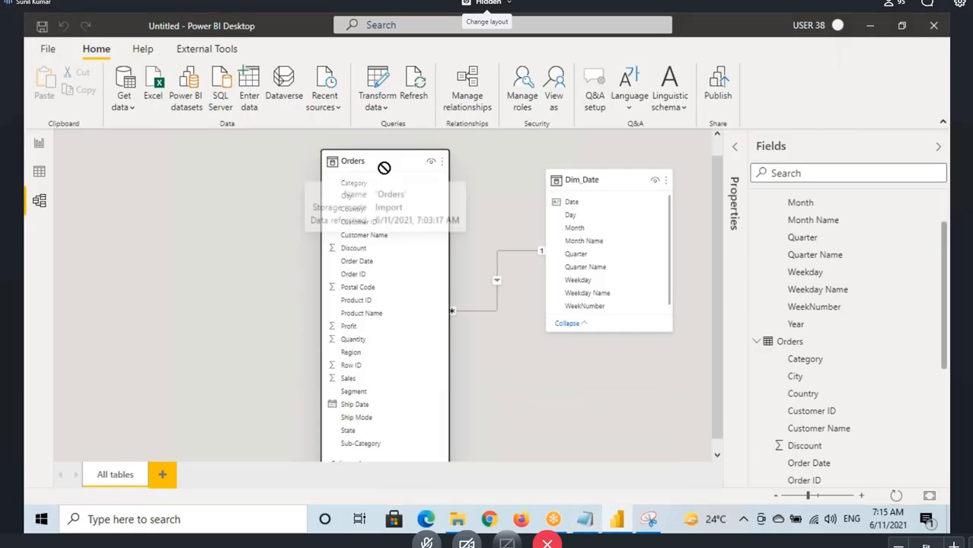
# - Move the Orders table away from Dim_Date and relate its Ship Date column to the Date column of Dim_Date
pyautogui.moveTo(386, 165); pyautogui.dragTo(300, 165)
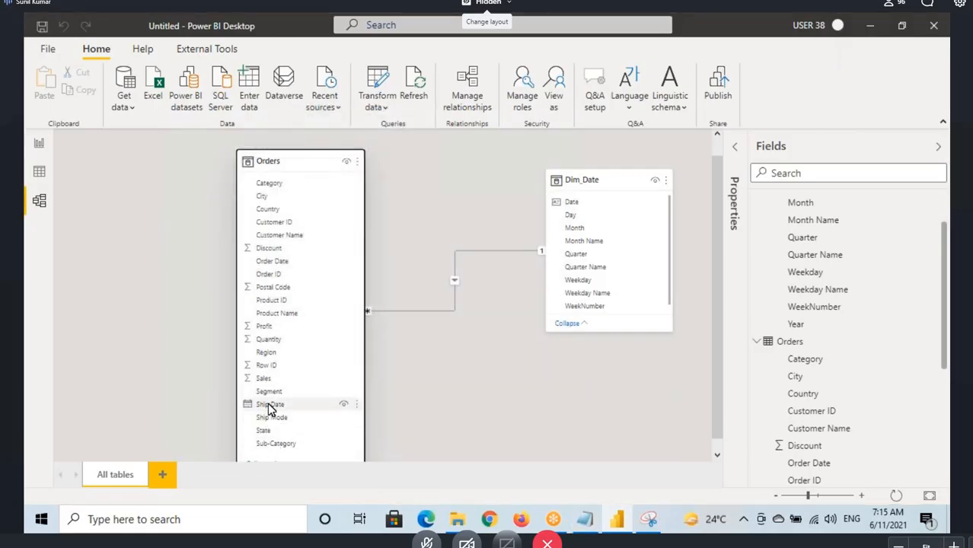
pyautogui.moveTo(267, 404); pyautogui.dragTo(565, 207)
pyautogui.scroll(-2, 565, 206)
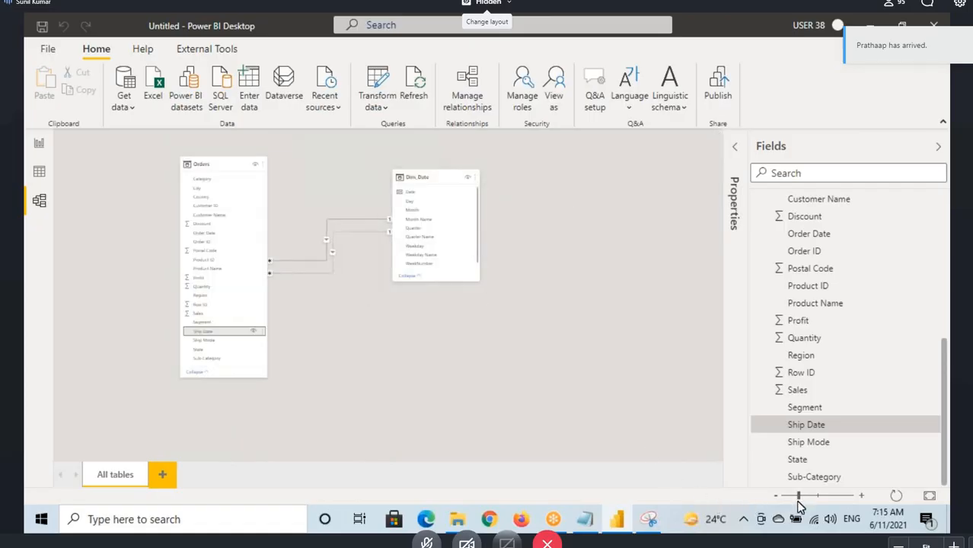
pyautogui.moveTo(800, 496); pyautogui.dragTo(816, 496)
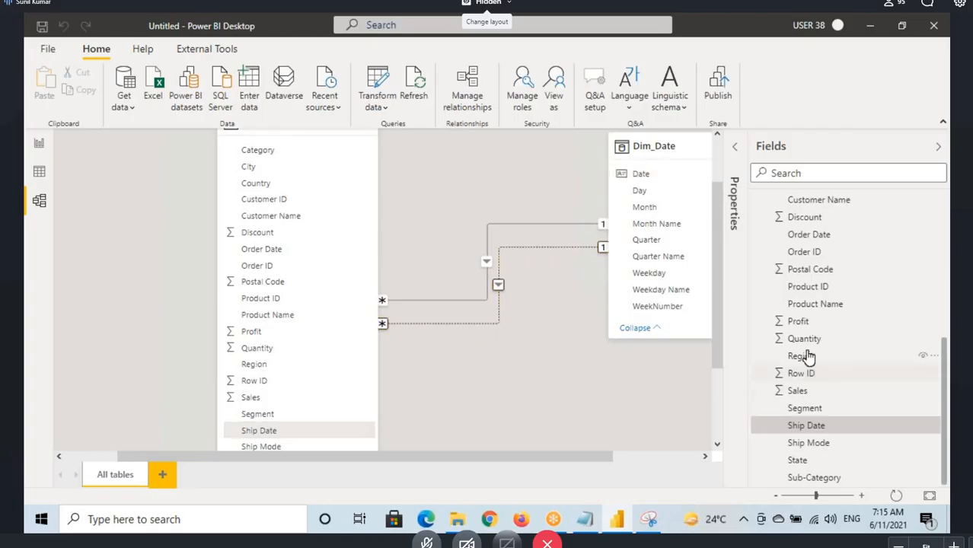
# - Return to the report and create the measure SumOfSales = SUM(Orders[Sales]) in the Orders table
pyautogui.click(38, 146)
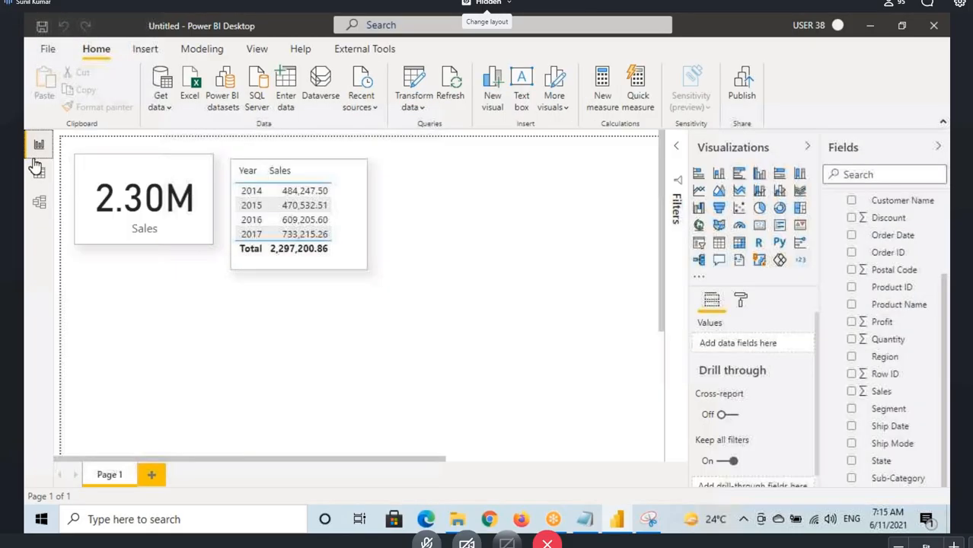
pyautogui.scroll(3, 883, 328)
pyautogui.click(859, 222)
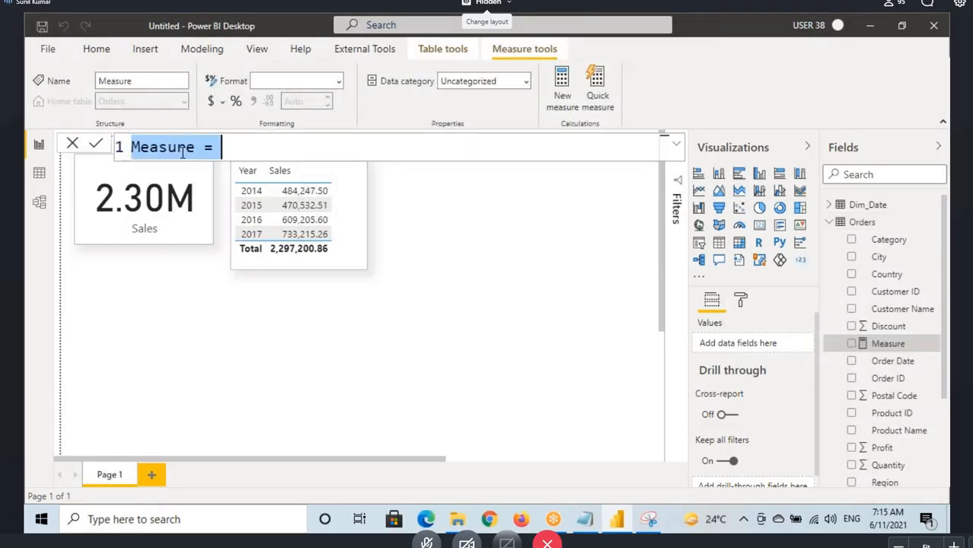
pyautogui.doubleClick(185, 145)
pyautogui.write('Sum')
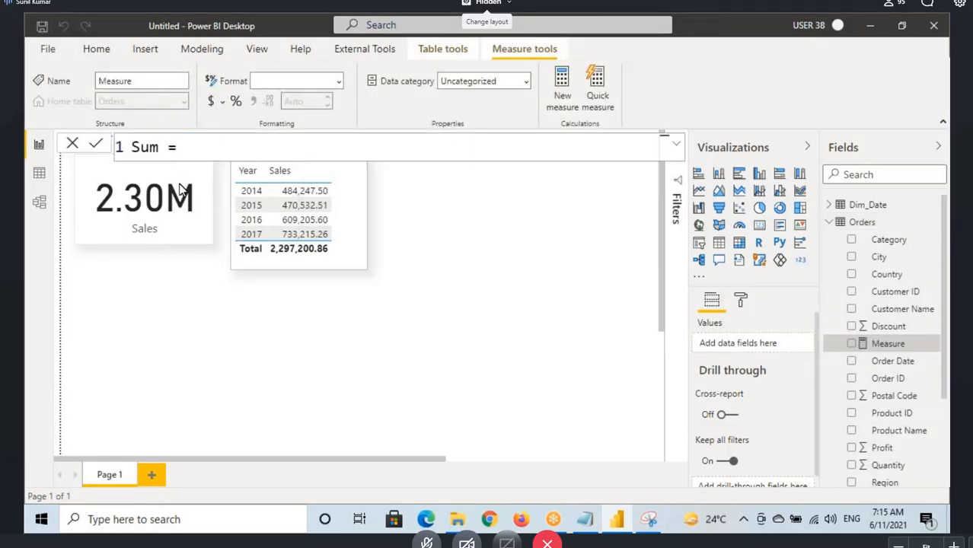
pyautogui.write('OfSales')
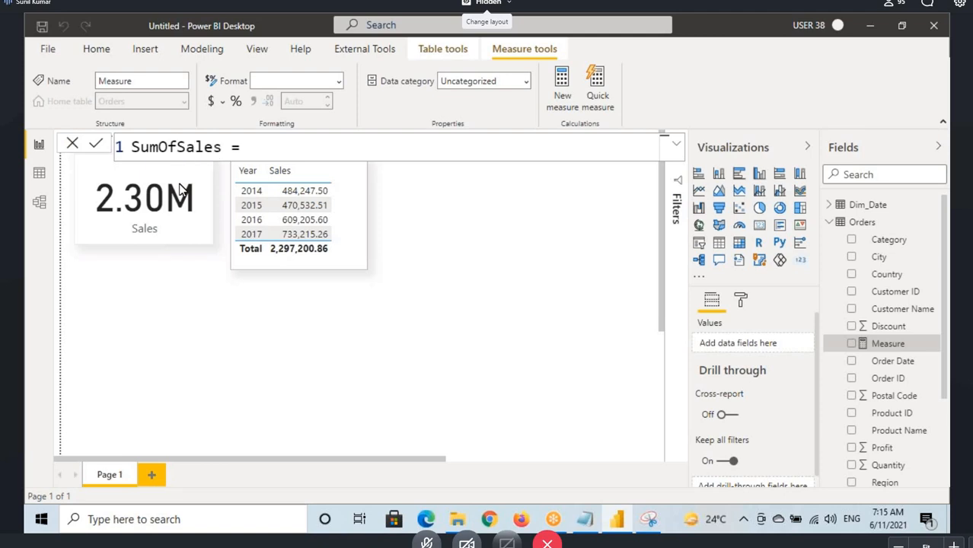
pyautogui.write('sum(sales')
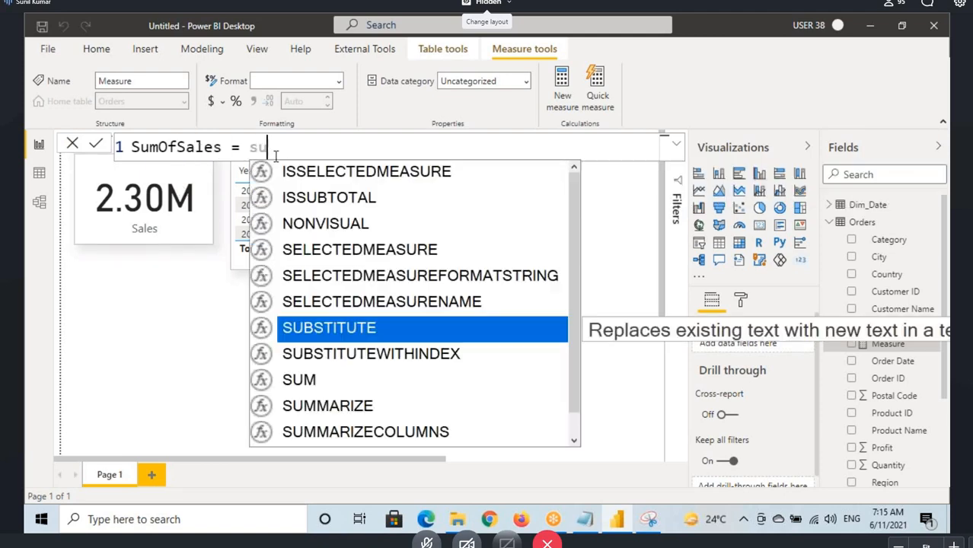
pyautogui.press('Tab')
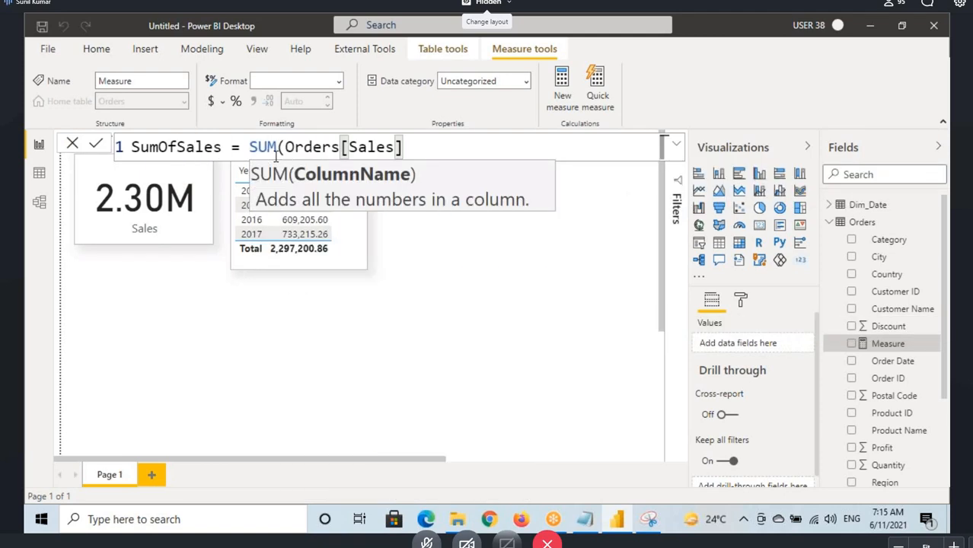
pyautogui.write(')')
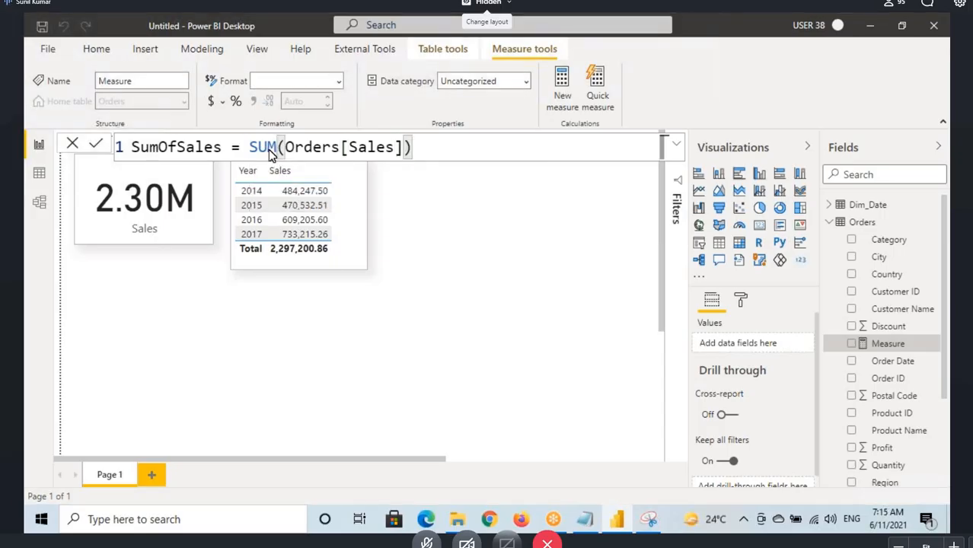
pyautogui.click(389, 272)
# - Shift the Year and Sales table lower on the page, enlarge it, and add the SumOfSales measure to it
pyautogui.click(356, 207)
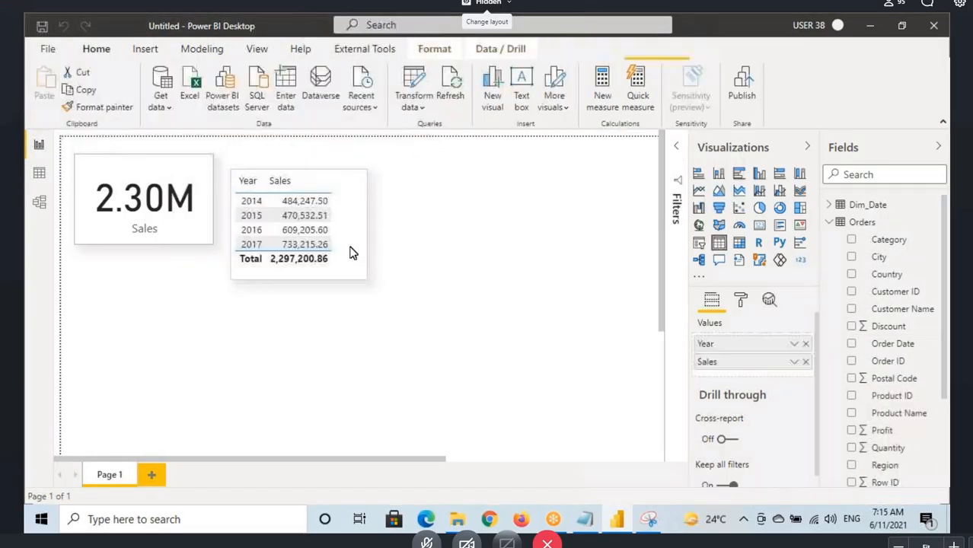
pyautogui.moveTo(349, 252); pyautogui.dragTo(350, 289)
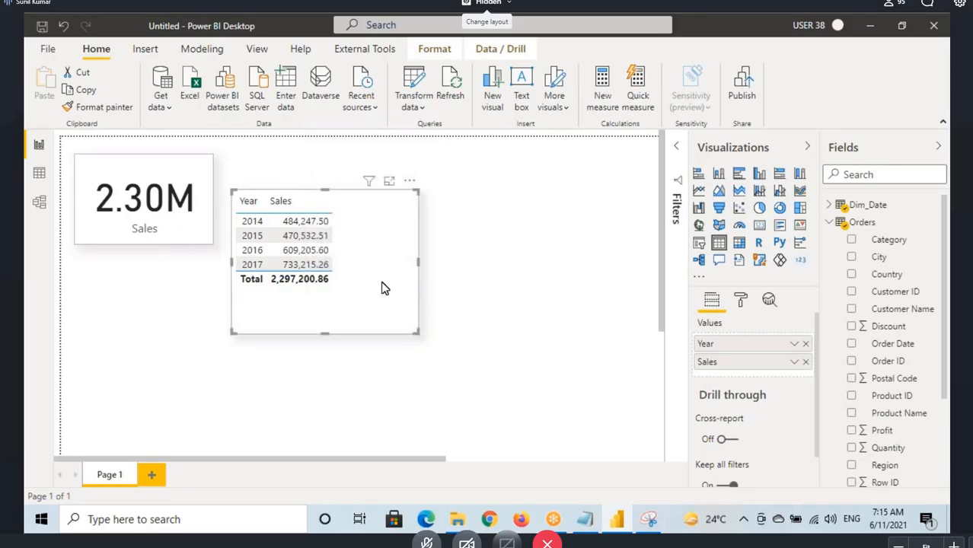
pyautogui.scroll(-3, 876, 358)
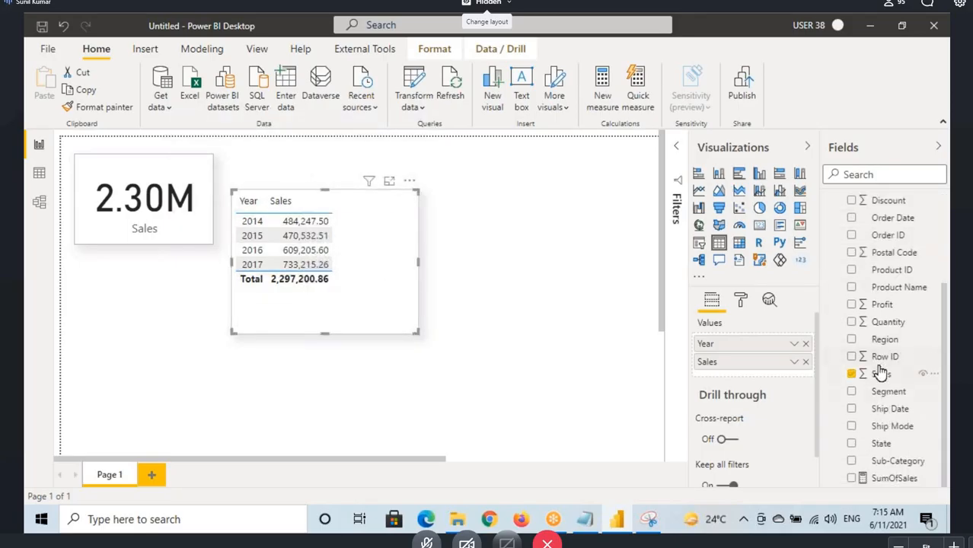
pyautogui.moveTo(877, 478); pyautogui.dragTo(350, 237)
# - Examine the active Order Date relationship in the model, then compare the yearly SumOfSales and Sales values in the report table
pyautogui.click(40, 203)
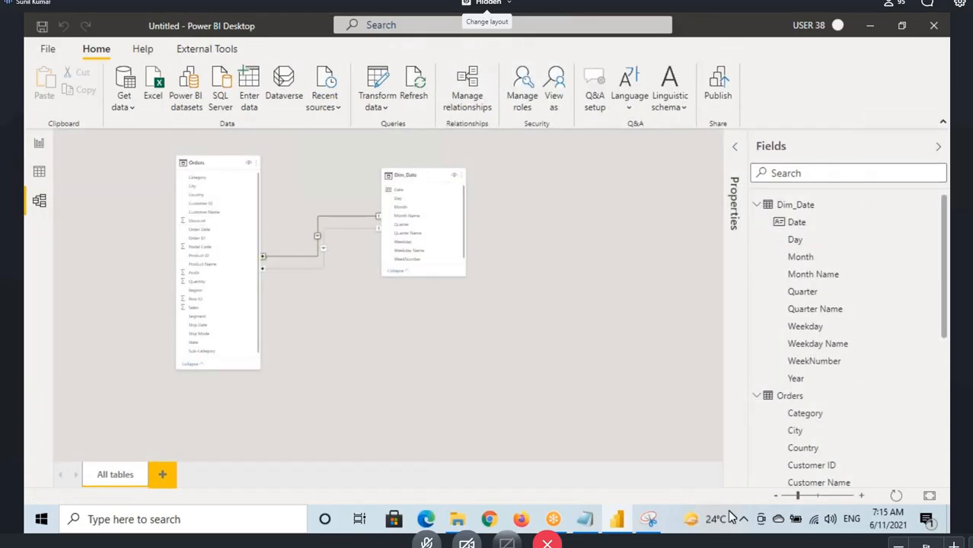
pyautogui.moveTo(800, 495); pyautogui.dragTo(809, 495)
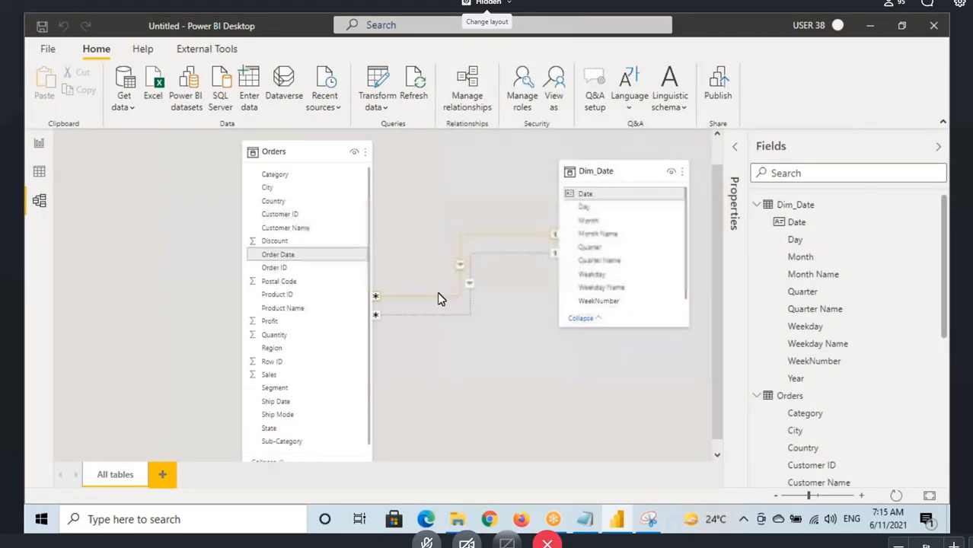
pyautogui.click(40, 147)
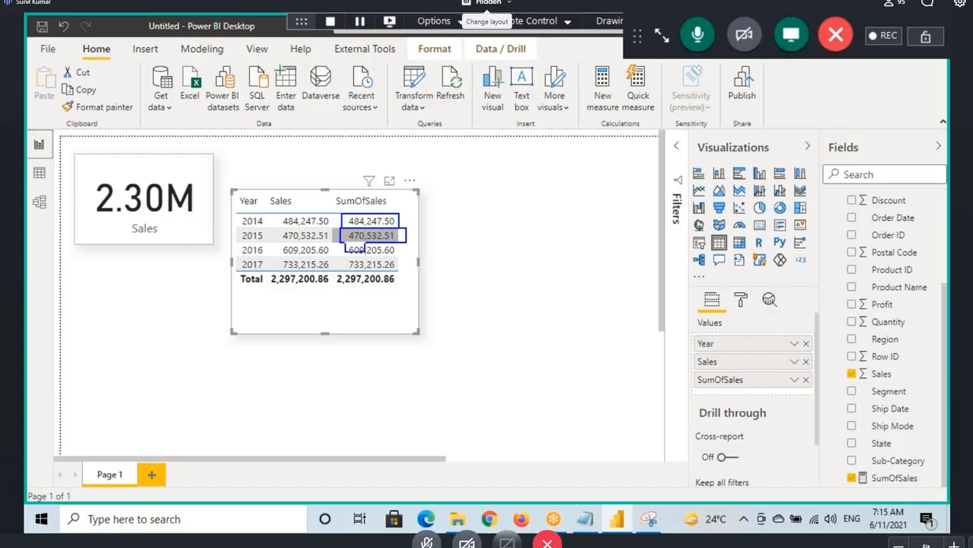
pyautogui.moveTo(364, 252)
pyautogui.mouseDown()
pyautogui.moveTo(347, 243)
pyautogui.moveTo(342, 260)
pyautogui.mouseUp()
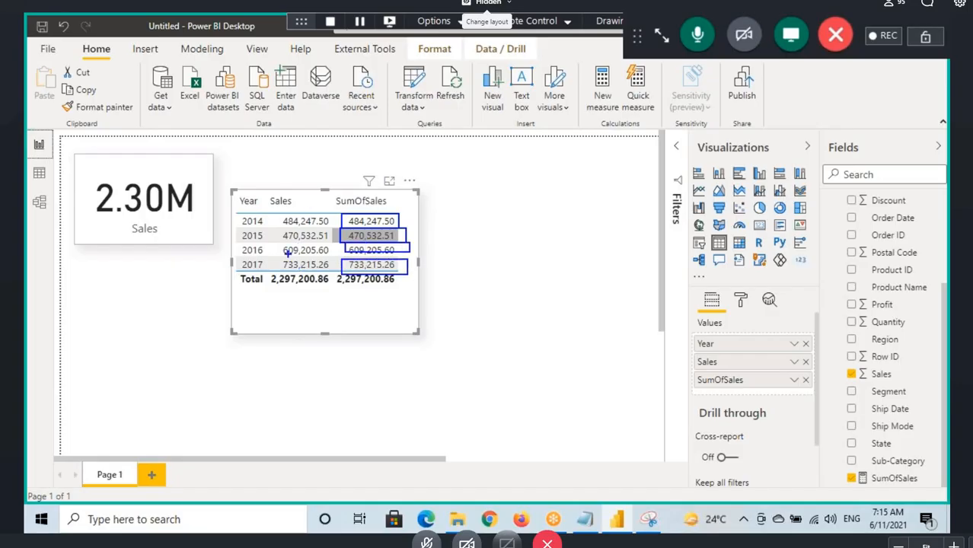
pyautogui.moveTo(307, 202); pyautogui.dragTo(283, 255)
pyautogui.moveTo(315, 204); pyautogui.dragTo(300, 264)
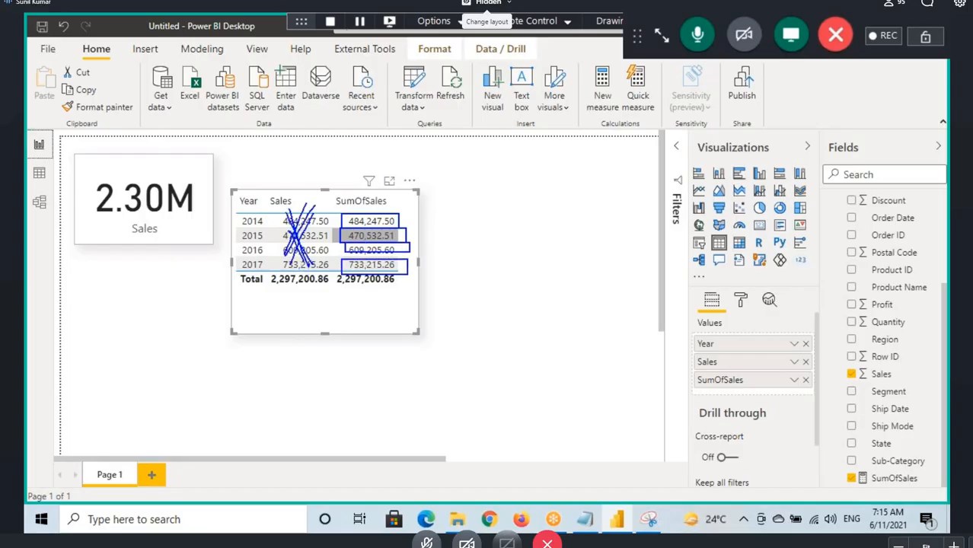
# - Remove the Sales field from the yearly table, reposition the table, and review the formula of the SumOfSales measure
pyautogui.click(805, 363)
pyautogui.moveTo(366, 316); pyautogui.dragTo(372, 298)
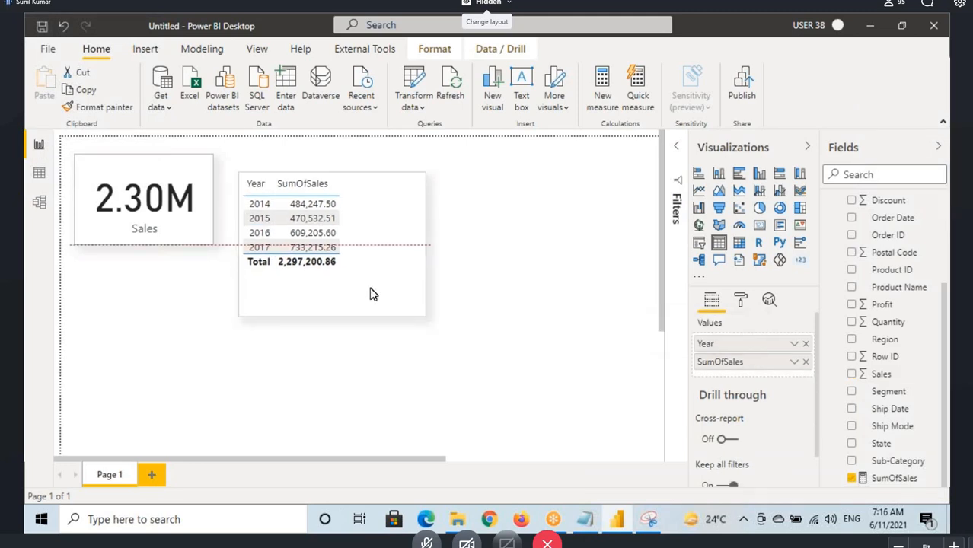
pyautogui.click(891, 478)
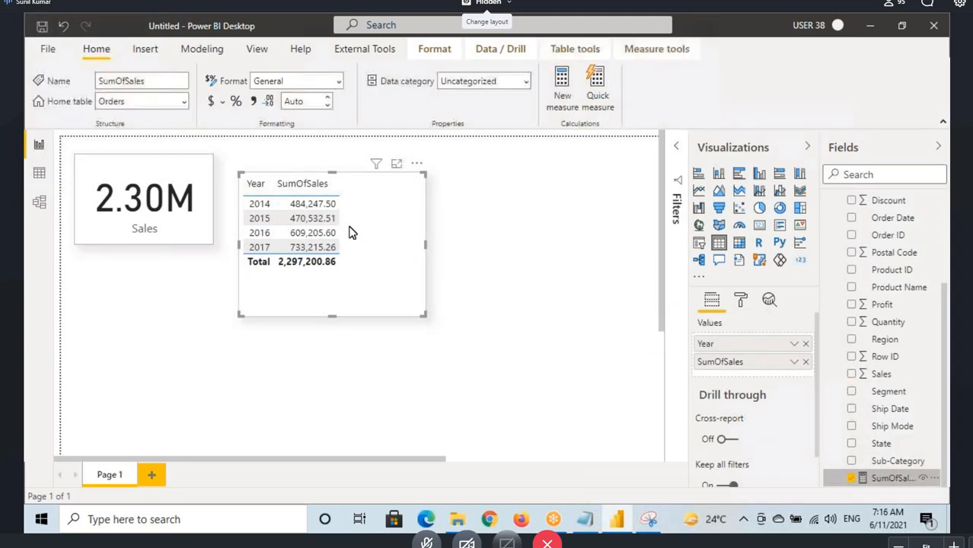
pyautogui.moveTo(131, 147); pyautogui.dragTo(396, 147)
pyautogui.click(396, 147)
pyautogui.moveTo(249, 147); pyautogui.dragTo(446, 150)
pyautogui.moveTo(133, 144); pyautogui.dragTo(431, 169)
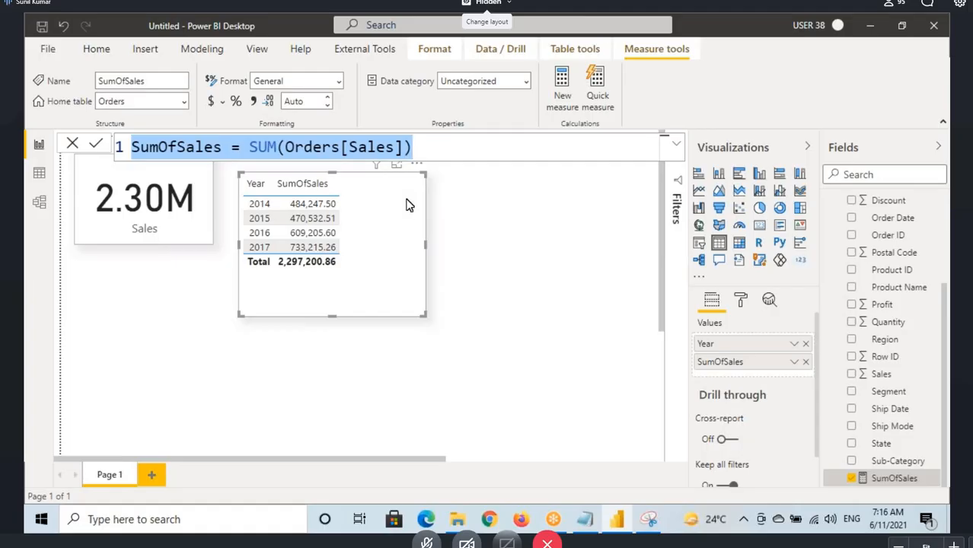
# - Start a new measure in the Orders table and name it SumOfSalesSD
pyautogui.scroll(3, 912, 305)
pyautogui.click(875, 225)
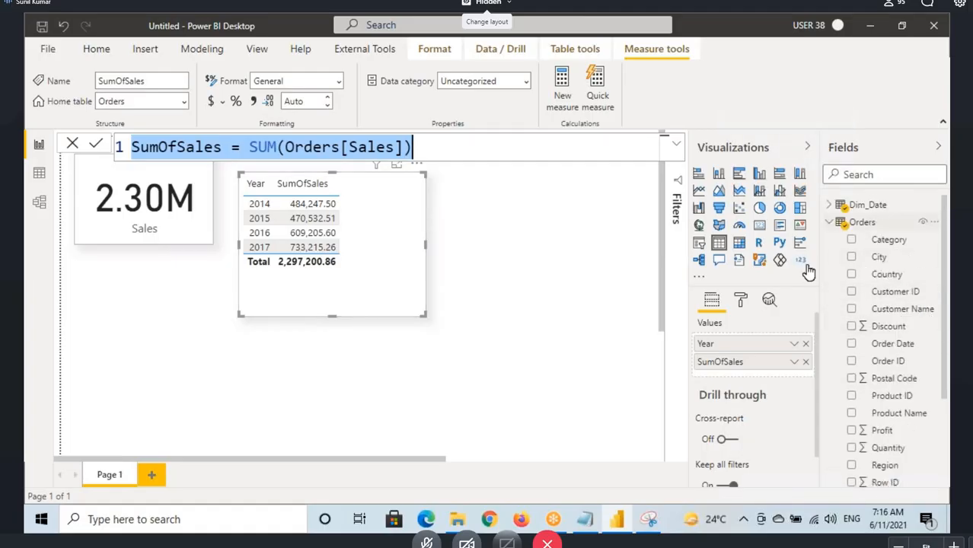
pyautogui.click(327, 101)
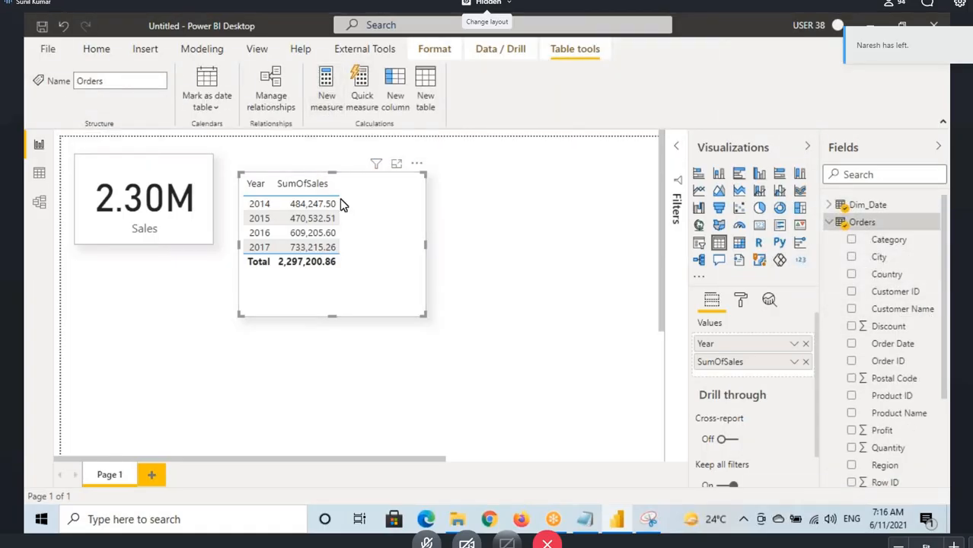
pyautogui.click(185, 154)
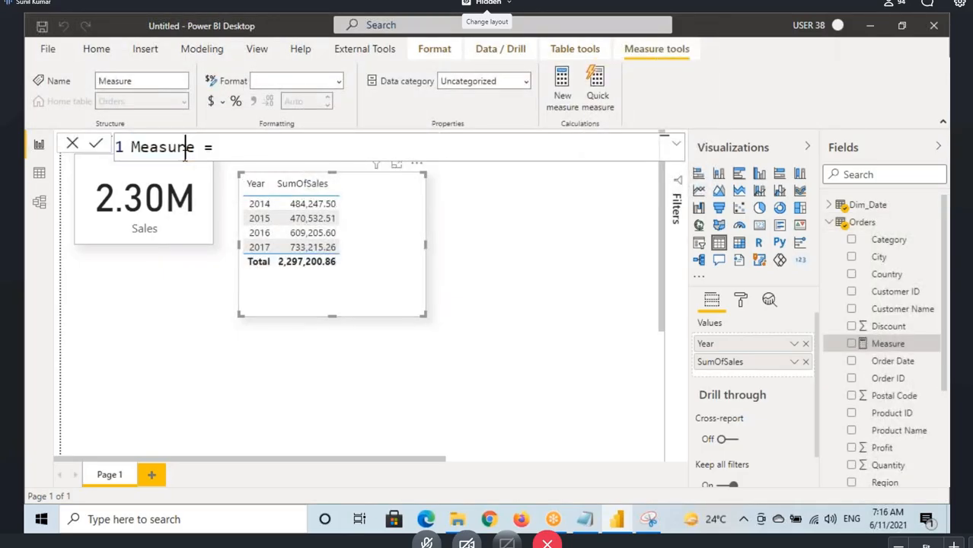
pyautogui.doubleClick(176, 141)
pyautogui.write('SU')
pyautogui.press('BackSpace')
pyautogui.write('umOfSale')
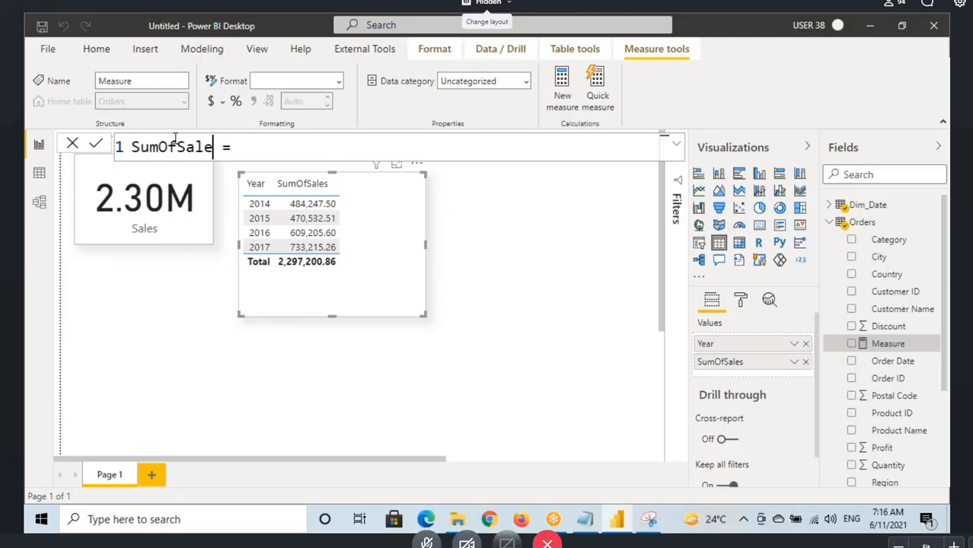
pyautogui.write('sSD')
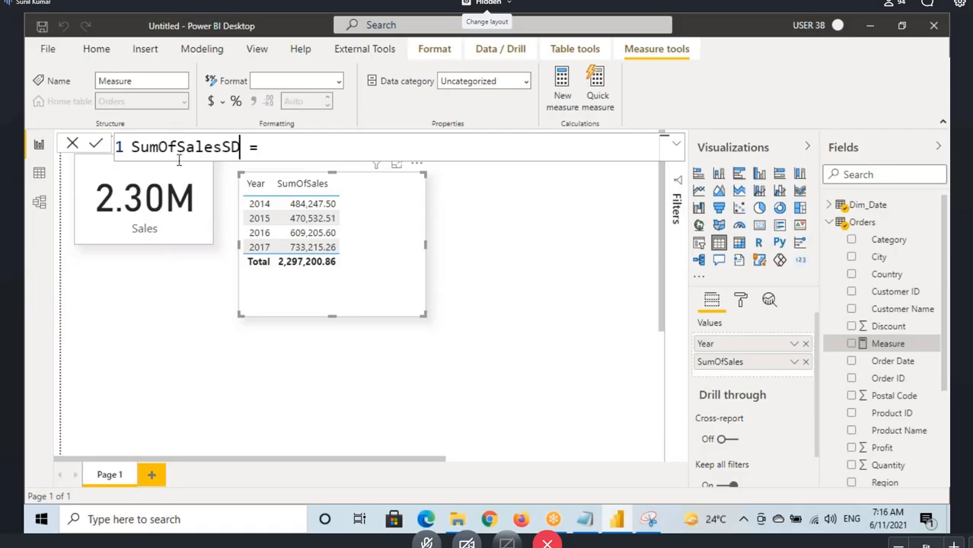
pyautogui.moveTo(158, 146); pyautogui.dragTo(242, 146)
# - Begin the SumOfSalesSD formula with the CALCULATE function, placed on its own second line
pyautogui.click(280, 144)
pyautogui.write('c')
pyautogui.press('BackSpace')
pyautogui.write('CAL')
pyautogui.press('Tab')
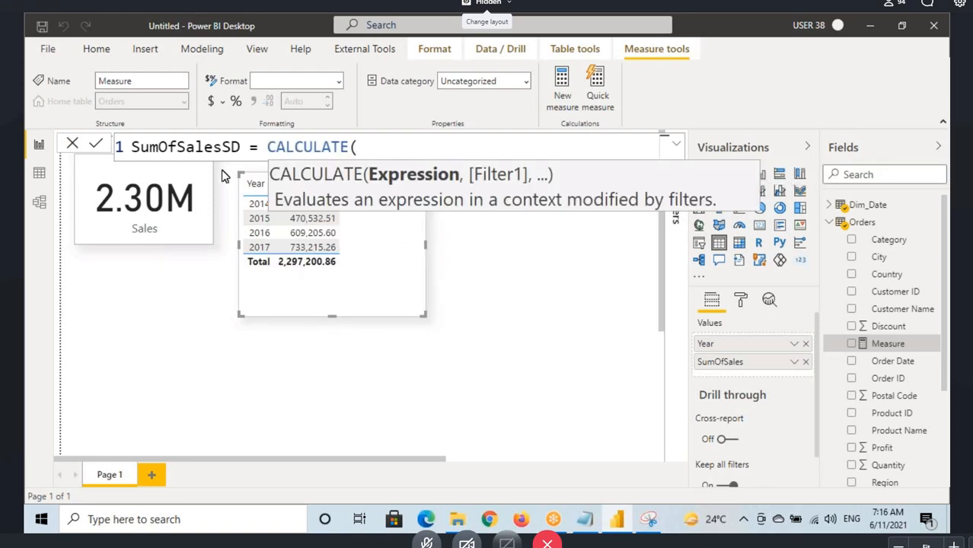
pyautogui.click(267, 147)
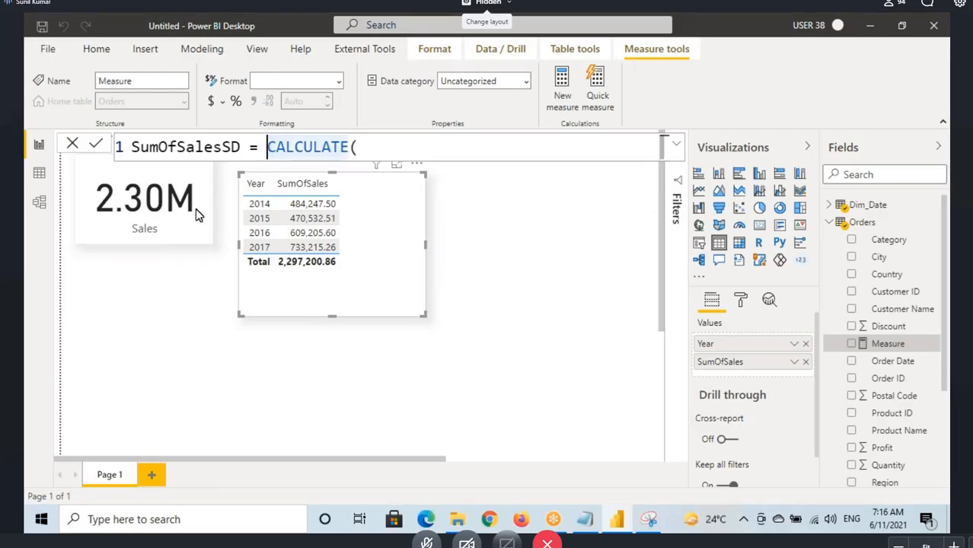
pyautogui.hotkey('shift', 'Return')
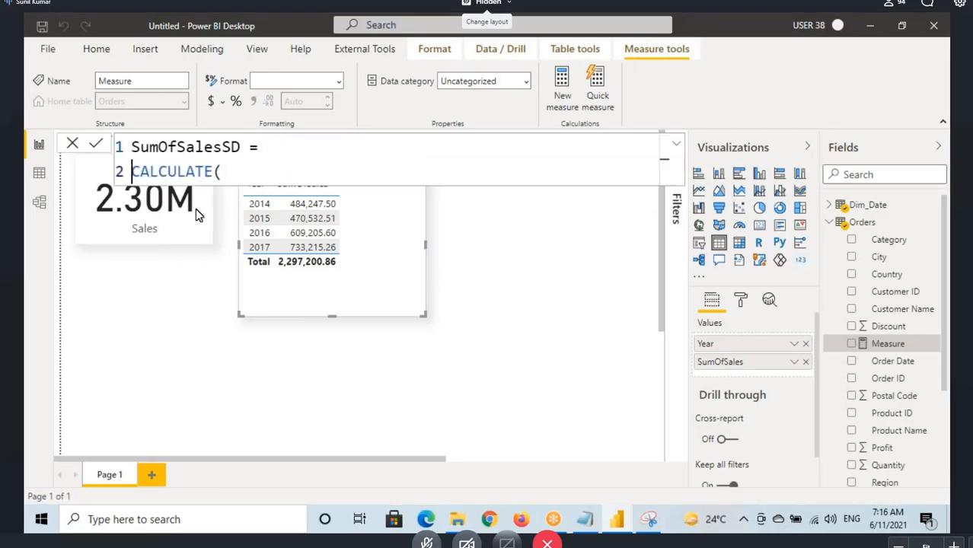
# - Enter SUM(Orders[Sales]) as the expression of the CALCULATE function in the SumOfSalesSD formula
pyautogui.moveTo(159, 174); pyautogui.dragTo(205, 171)
pyautogui.click(204, 172)
pyautogui.moveTo(133, 172); pyautogui.dragTo(258, 172)
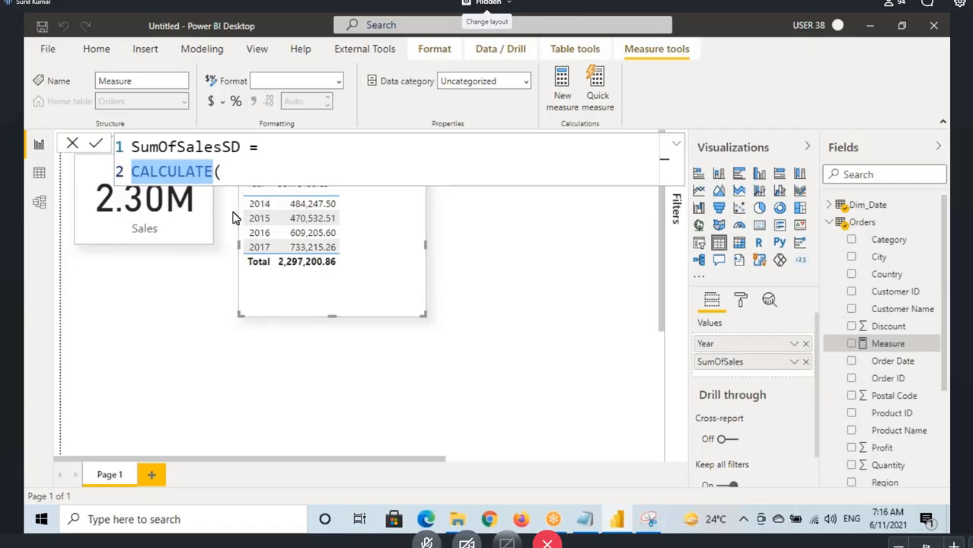
pyautogui.click(264, 178)
pyautogui.write('sum(sale')
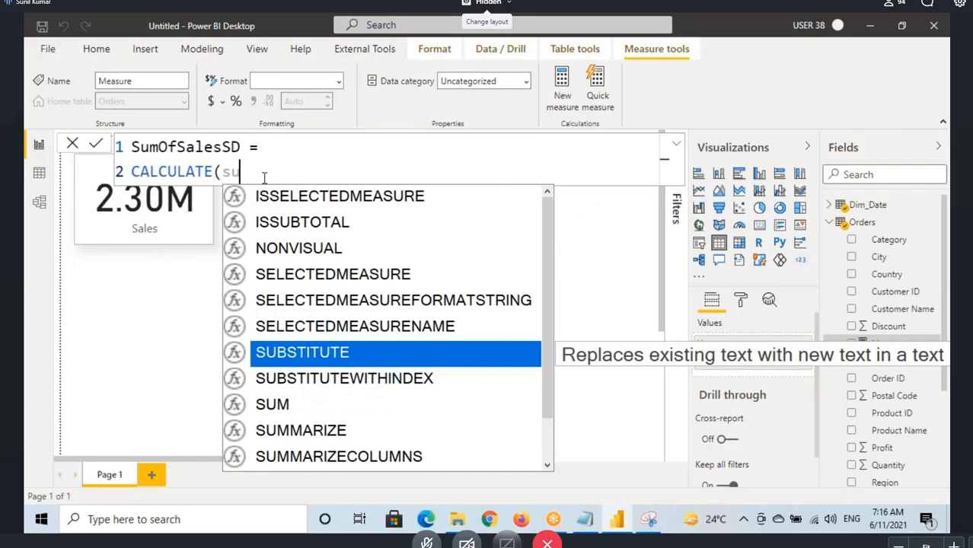
pyautogui.press('Tab')
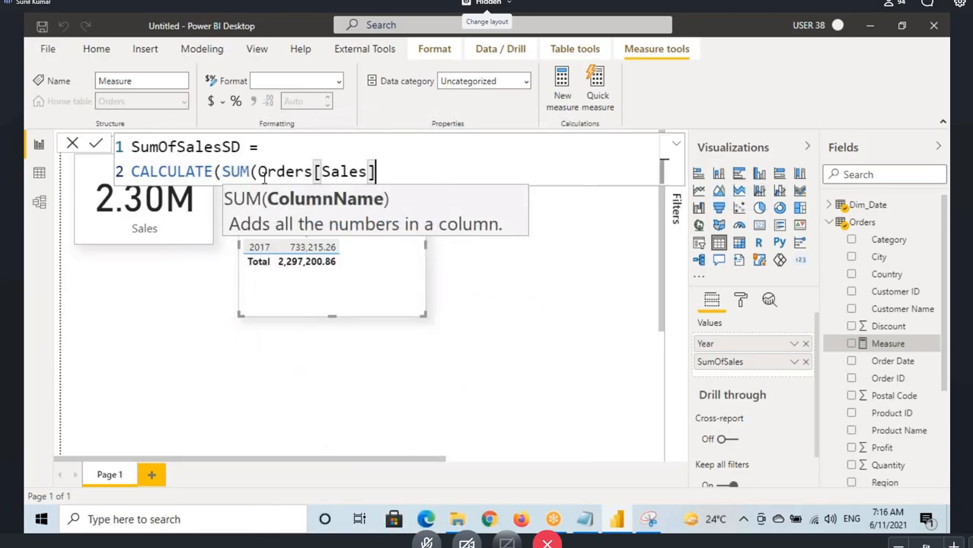
pyautogui.write(')')
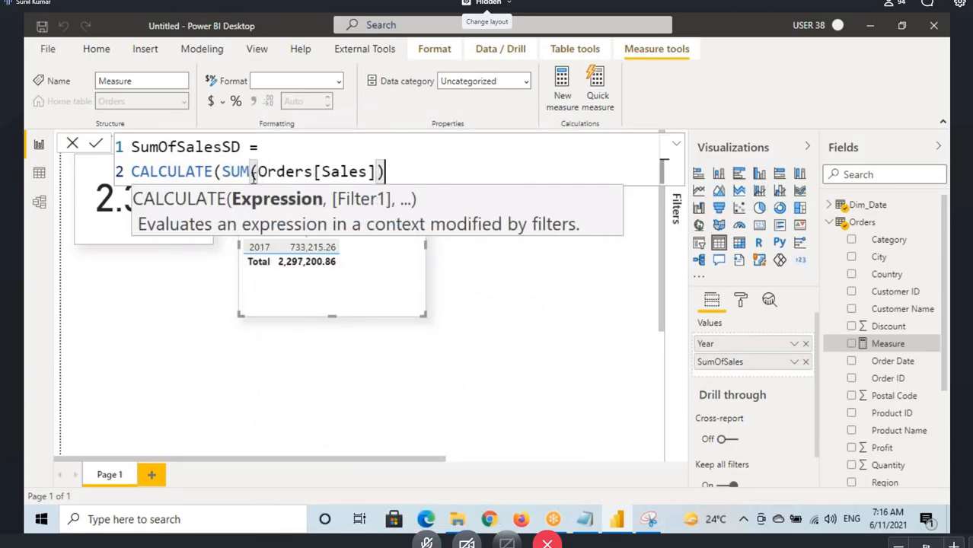
# - Close the CALCULATE function without a filter argument and commit the SumOfSalesSD measure
pyautogui.moveTo(239, 172); pyautogui.dragTo(392, 174)
pyautogui.click(392, 173)
pyautogui.write(',')
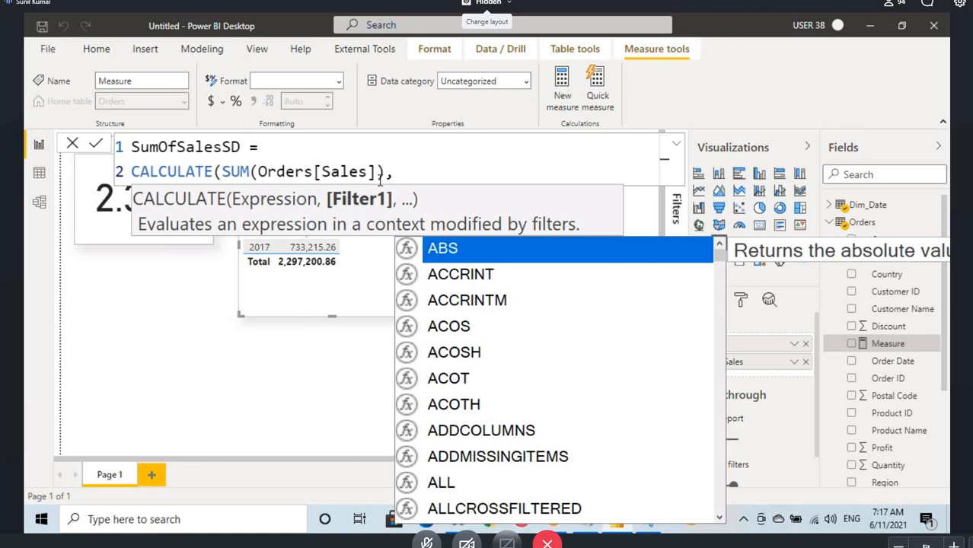
pyautogui.press('BackSpace')
pyautogui.write(')')
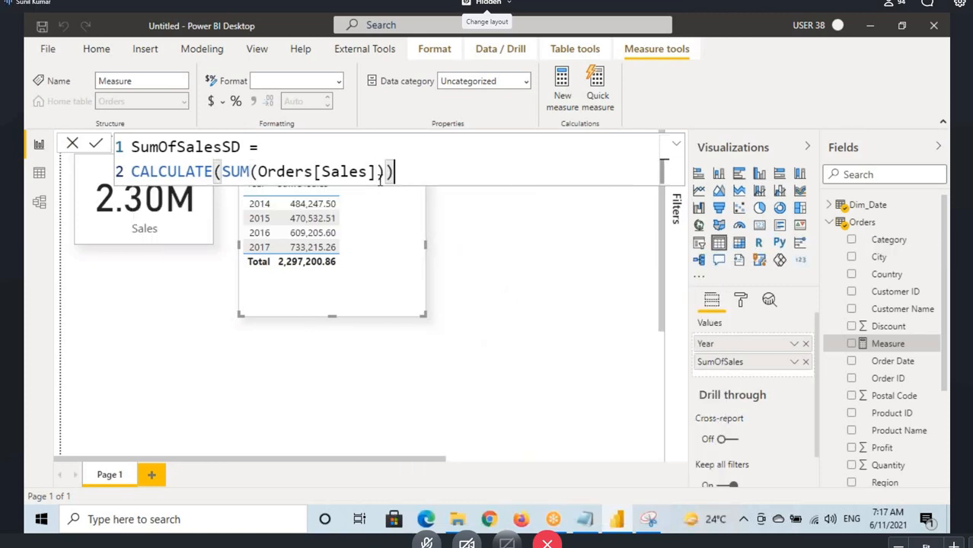
pyautogui.press('Return')
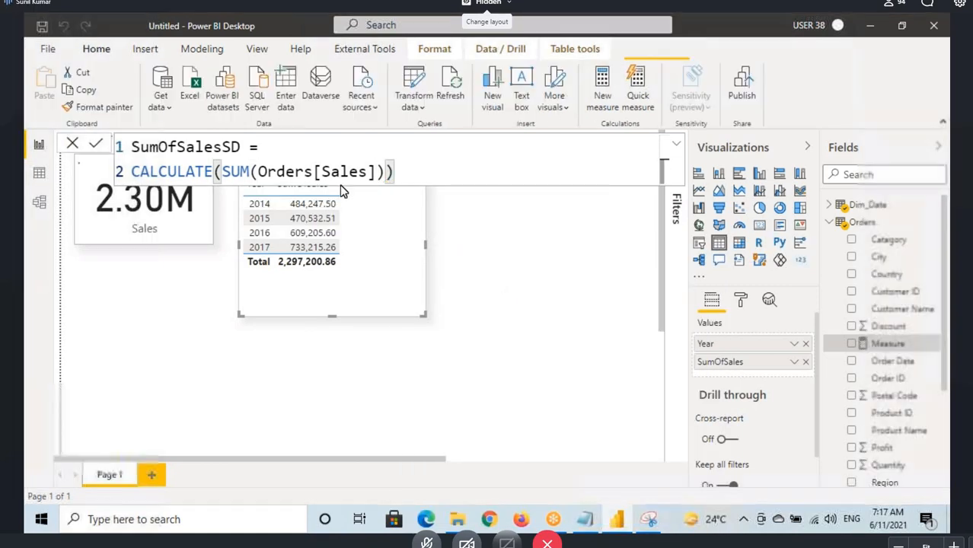
# - Examine the expression and filter arguments in CALCULATE's syntax hint, marking them on screen, and restore the formula's closing parenthesis
pyautogui.press('BackSpace')
pyautogui.write(',')
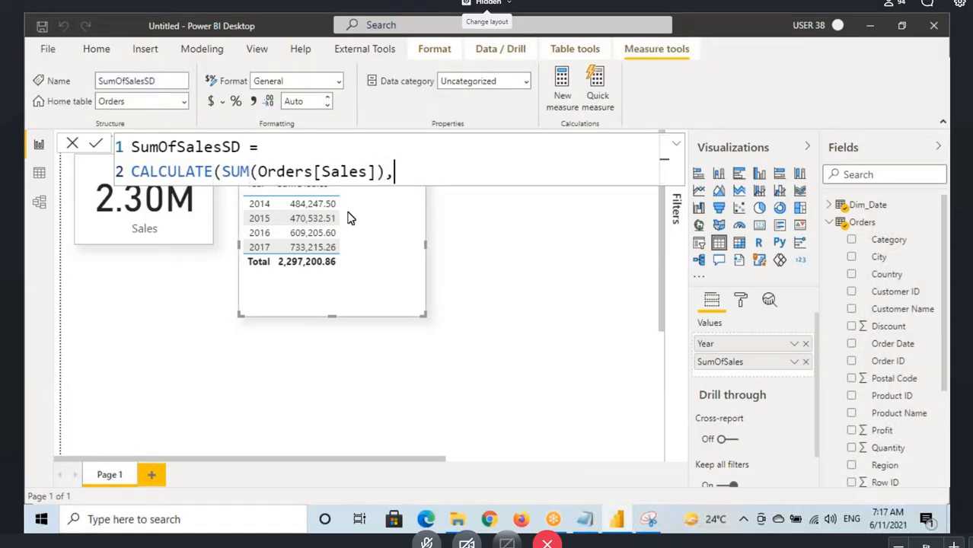
pyautogui.hotkey('ctrl', '2')
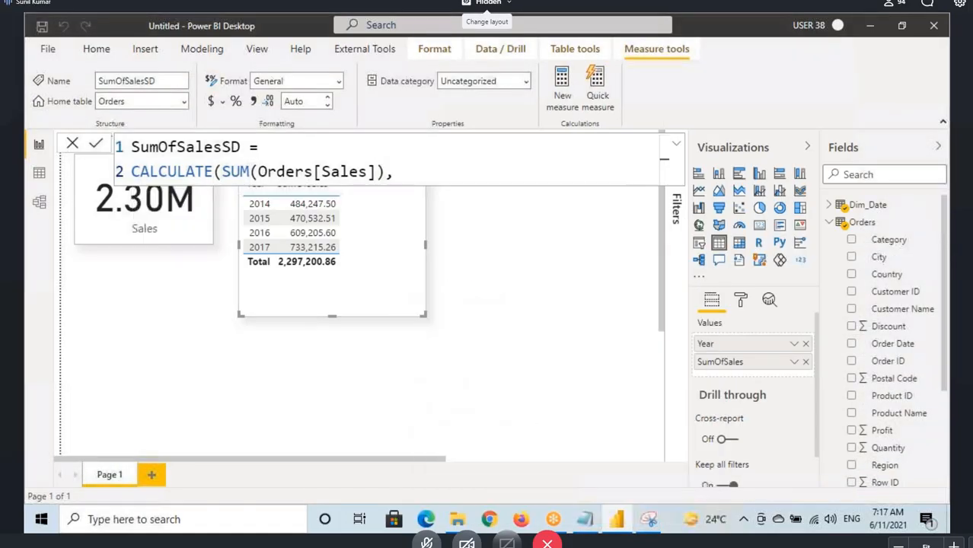
pyautogui.moveTo(250, 207); pyautogui.dragTo(295, 207)
pyautogui.moveTo(150, 210); pyautogui.dragTo(203, 211)
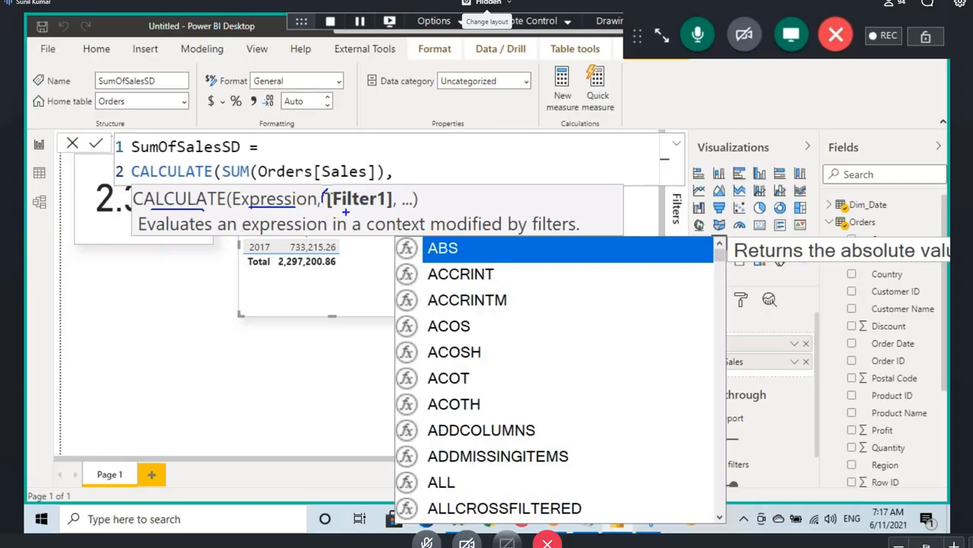
pyautogui.moveTo(326, 196)
pyautogui.mouseDown()
pyautogui.moveTo(379, 204)
pyautogui.moveTo(325, 200)
pyautogui.mouseUp()
pyautogui.press('Escape')
pyautogui.press('BackSpace')
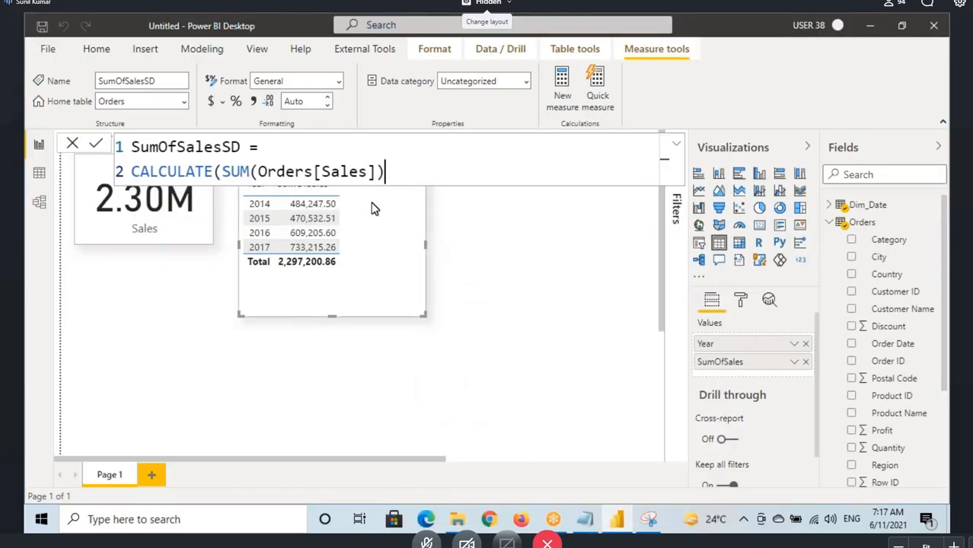
pyautogui.write(')')
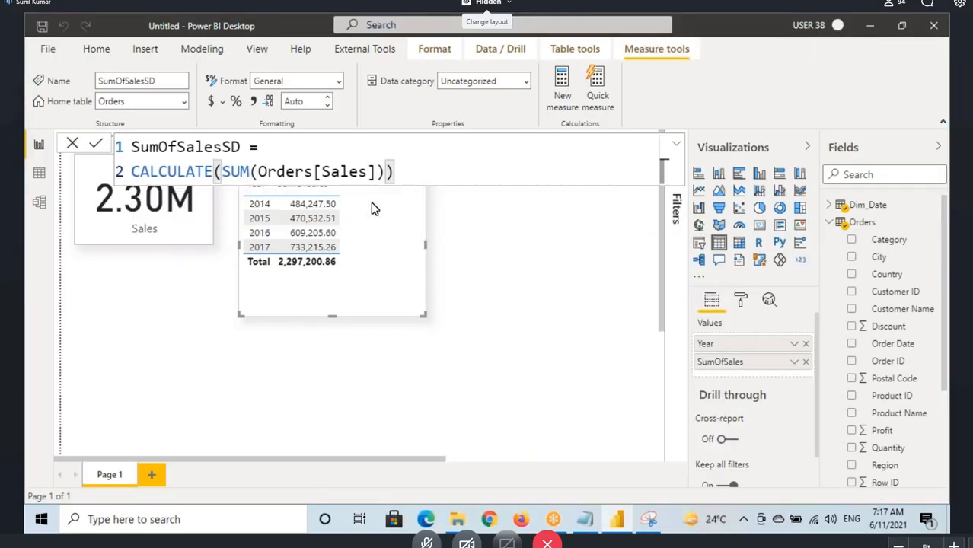
# - Move the yearly table clear of the formula, and briefly add SumOfSalesSD to compare it with SumOfSales before removing it
pyautogui.moveTo(379, 245); pyautogui.dragTo(393, 282)
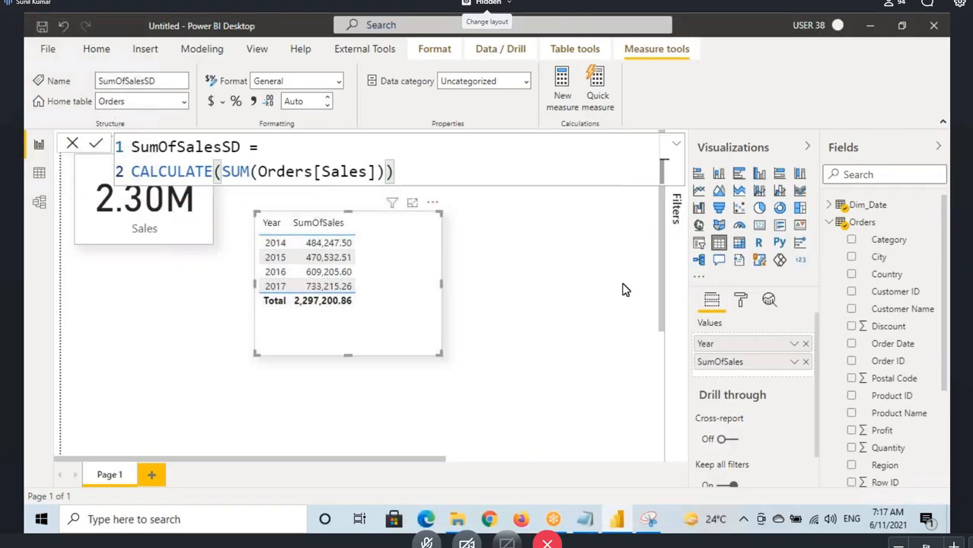
pyautogui.scroll(-3, 881, 393)
pyautogui.moveTo(887, 478); pyautogui.dragTo(386, 238)
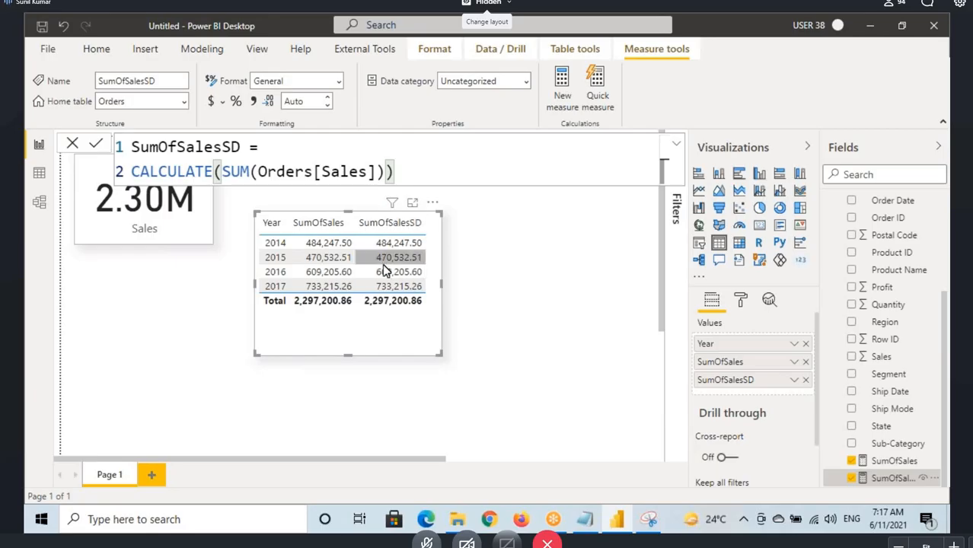
pyautogui.click(806, 380)
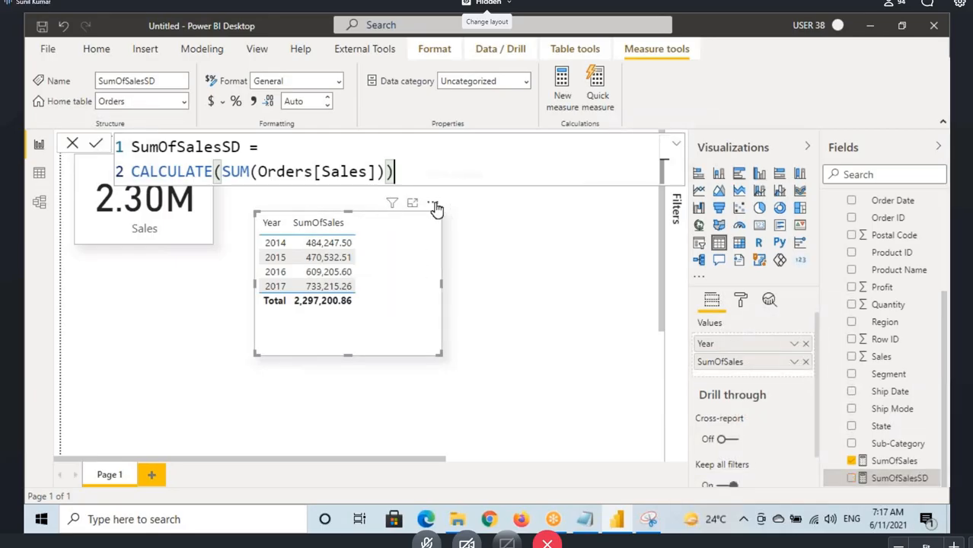
# - Reopen the CALCULATE function in SumOfSalesSD and start a USERELATIONSHIP function as its filter argument
pyautogui.press('BackSpace')
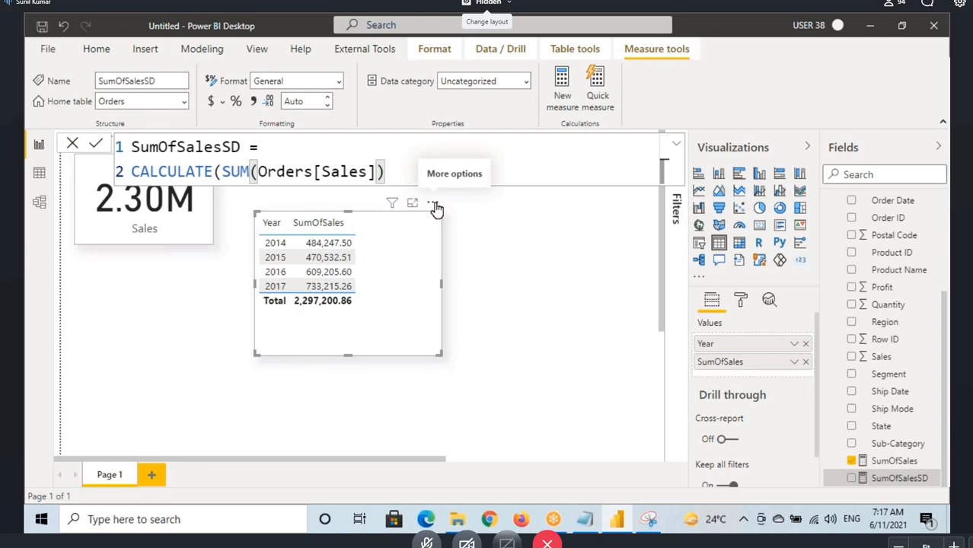
pyautogui.write(',')
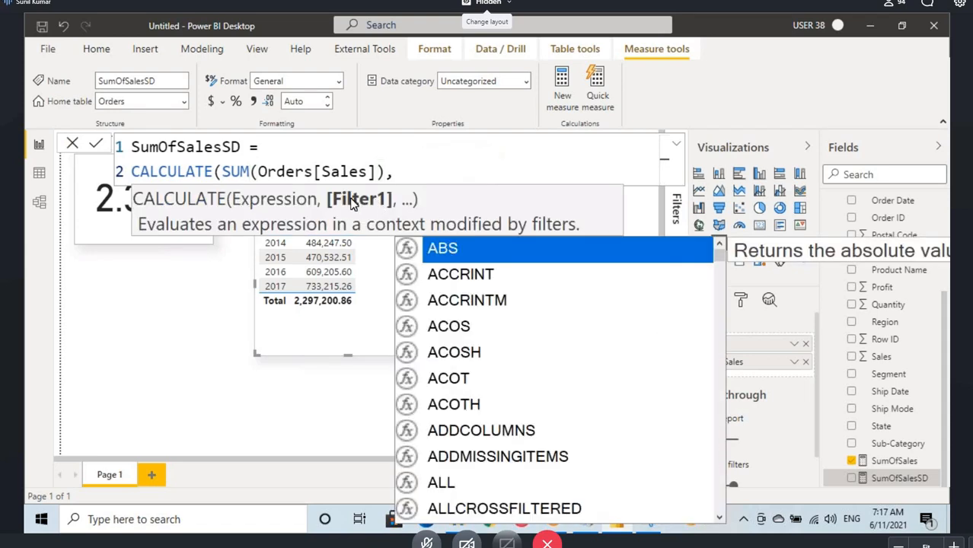
pyautogui.write('use')
pyautogui.press('Tab')
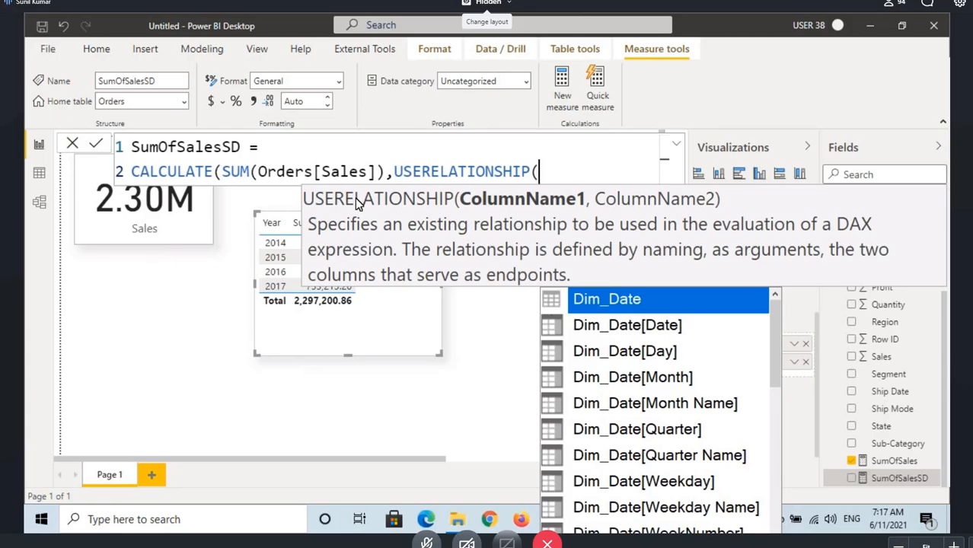
# - Mark the two column arguments in the USERELATIONSHIP syntax and sketch a double link between D and O on screen
pyautogui.hotkey('ctrl', '2')
pyautogui.moveTo(486, 207); pyautogui.dragTo(686, 213)
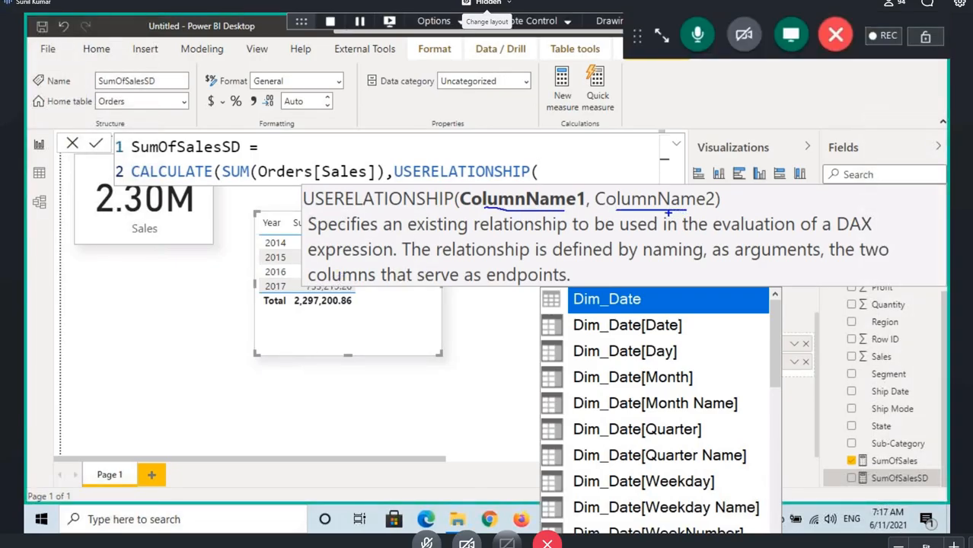
pyautogui.moveTo(163, 369); pyautogui.dragTo(150, 390)
pyautogui.moveTo(268, 377); pyautogui.dragTo(271, 373)
pyautogui.moveTo(185, 388); pyautogui.dragTo(254, 384)
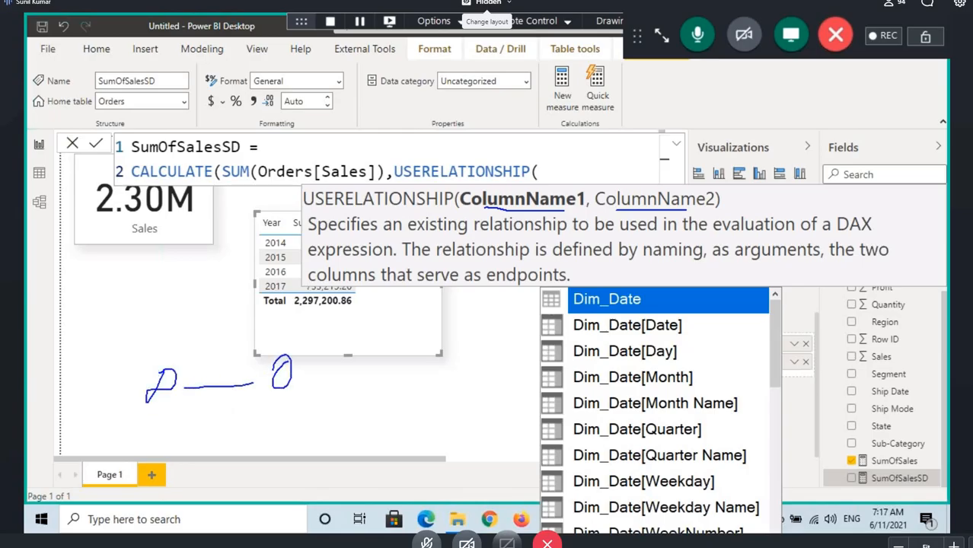
pyautogui.moveTo(182, 385); pyautogui.dragTo(267, 383)
pyautogui.moveTo(478, 205); pyautogui.dragTo(708, 211)
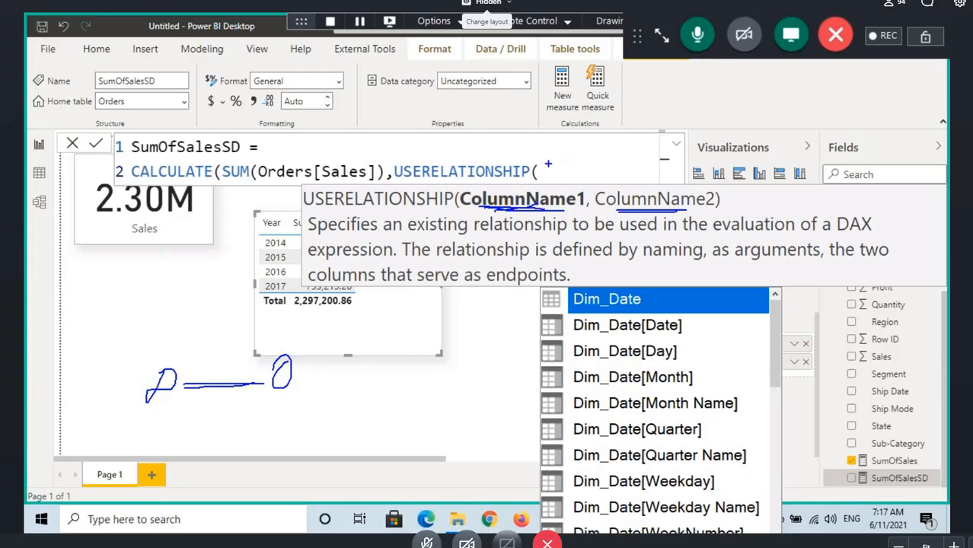
pyautogui.moveTo(546, 170)
pyautogui.mouseDown()
pyautogui.moveTo(548, 188)
pyautogui.moveTo(558, 175)
pyautogui.mouseUp()
pyautogui.moveTo(601, 153)
pyautogui.mouseDown()
pyautogui.moveTo(638, 156)
pyautogui.moveTo(623, 185)
pyautogui.mouseUp()
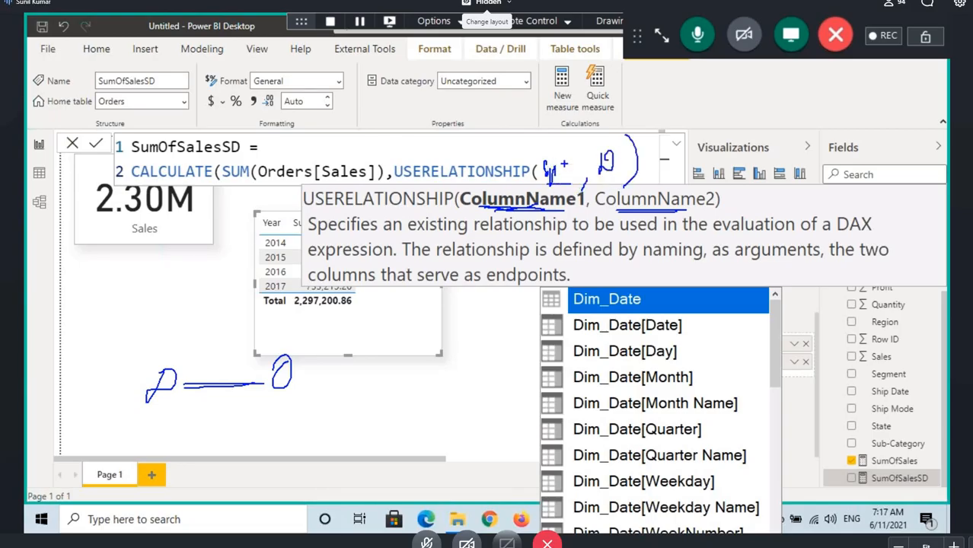
# - Annotate how the CALCULATE expression and the USERELATIONSHIP column pair work together in the formula, then clear the drawings
pyautogui.moveTo(563, 167); pyautogui.dragTo(611, 154)
pyautogui.moveTo(161, 181); pyautogui.dragTo(313, 141)
pyautogui.moveTo(323, 168); pyautogui.dragTo(322, 176)
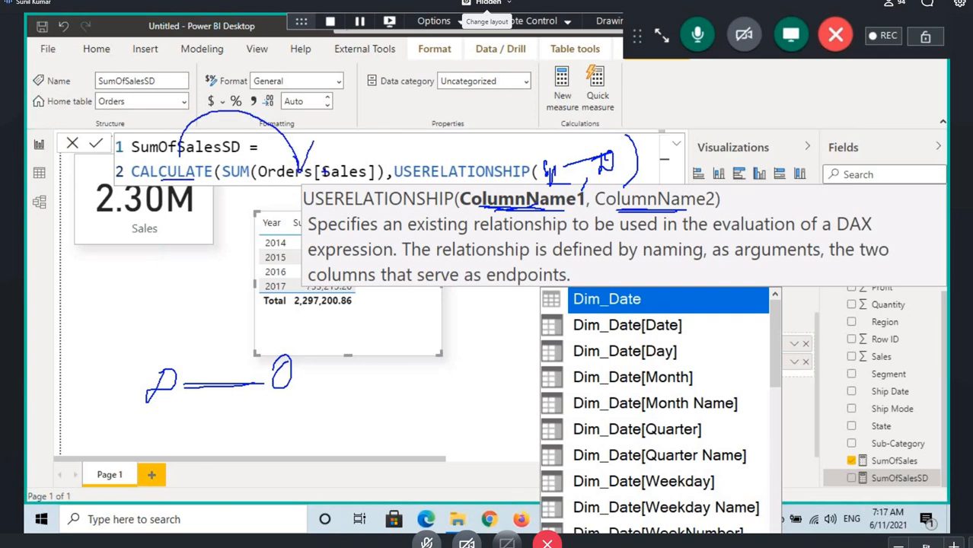
pyautogui.moveTo(412, 148)
pyautogui.mouseDown()
pyautogui.moveTo(568, 149)
pyautogui.moveTo(581, 158)
pyautogui.mouseUp()
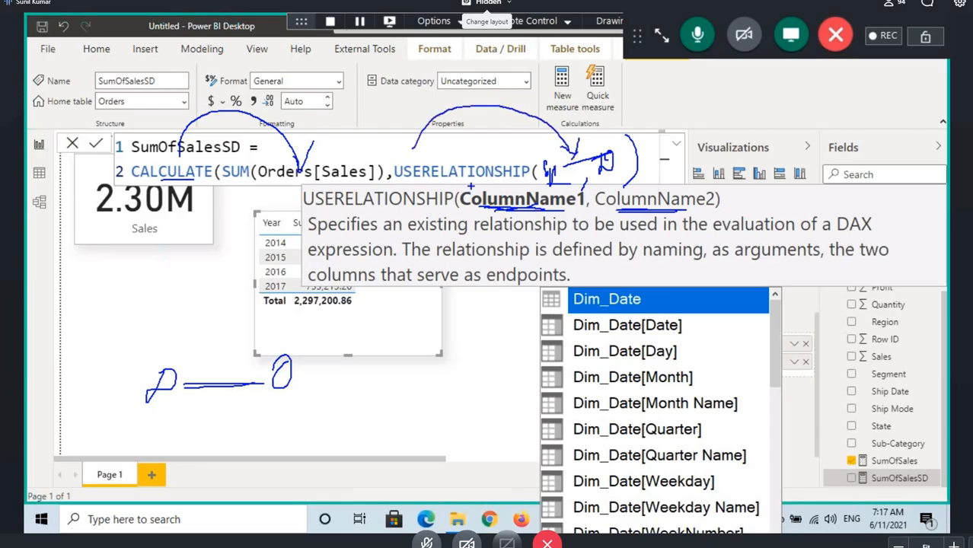
pyautogui.moveTo(413, 184); pyautogui.dragTo(504, 183)
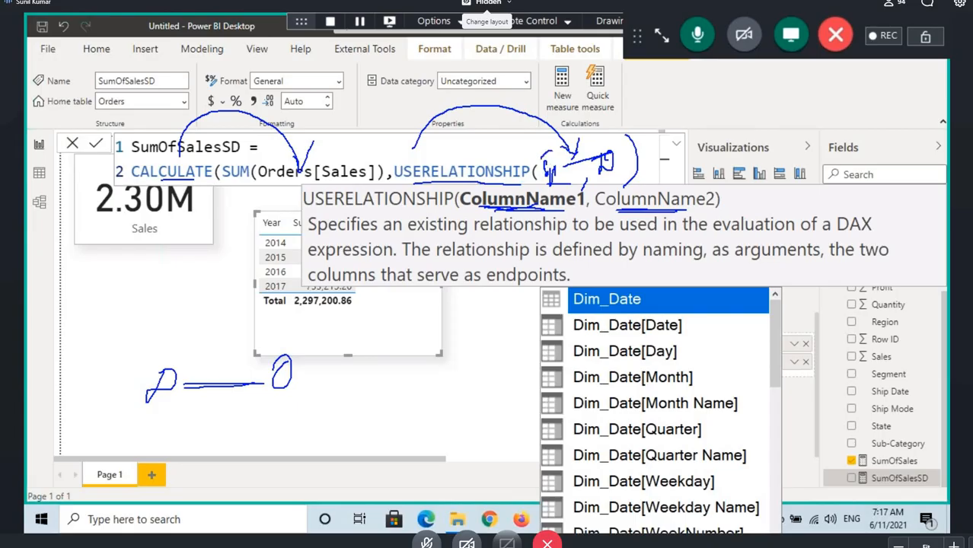
pyautogui.moveTo(541, 159)
pyautogui.mouseDown()
pyautogui.moveTo(593, 184)
pyautogui.moveTo(545, 141)
pyautogui.mouseUp()
pyautogui.moveTo(239, 179)
pyautogui.mouseDown()
pyautogui.moveTo(328, 191)
pyautogui.moveTo(316, 187)
pyautogui.mouseUp()
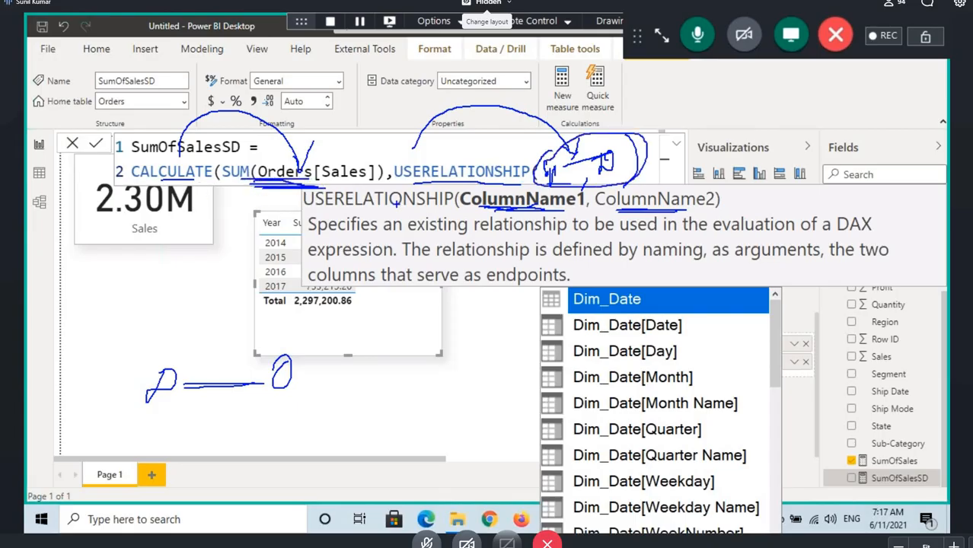
pyautogui.press('Escape')
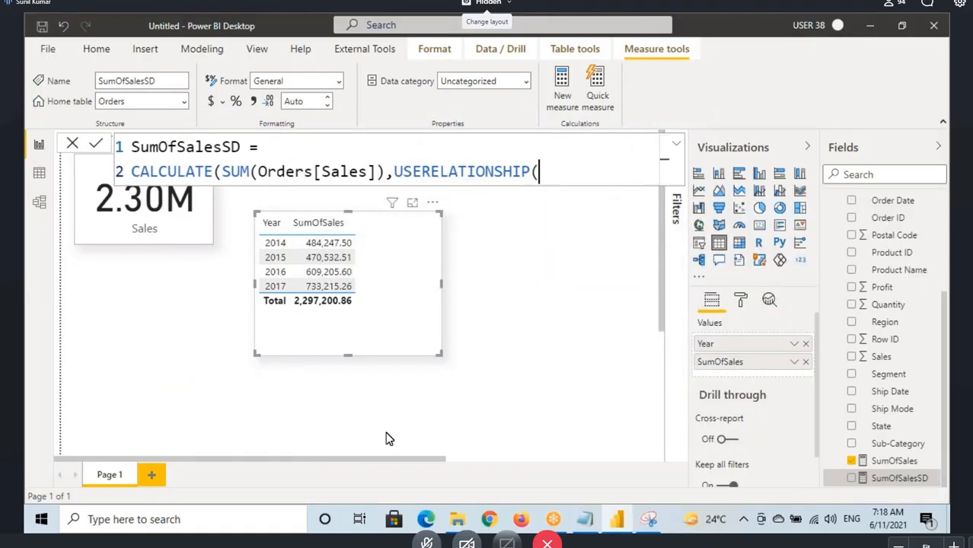
# - Set the USERELATIONSHIP columns to Orders[Ship Date] and Dim_Date[Date], and close both functions of the SumOfSalesSD formula
pyautogui.write('ship')
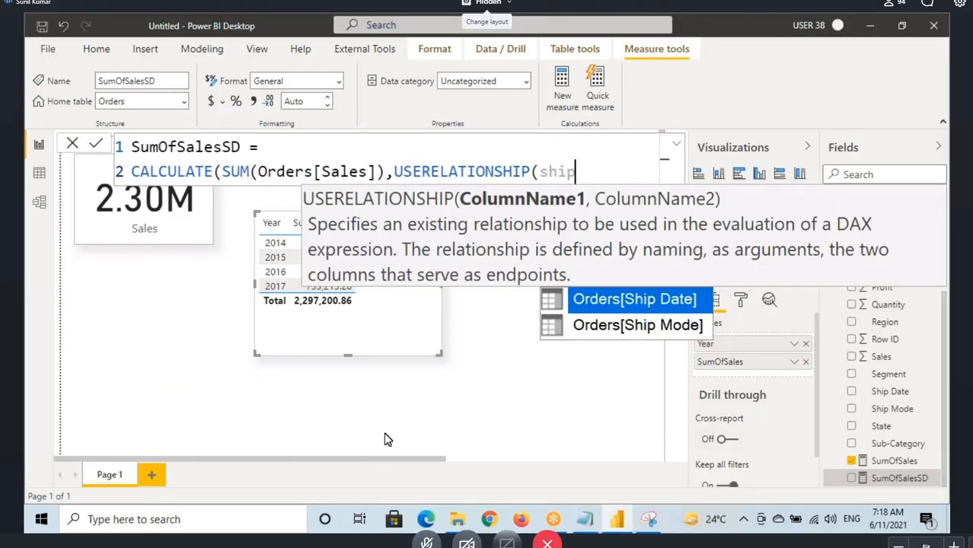
pyautogui.press('Tab')
pyautogui.write(',')
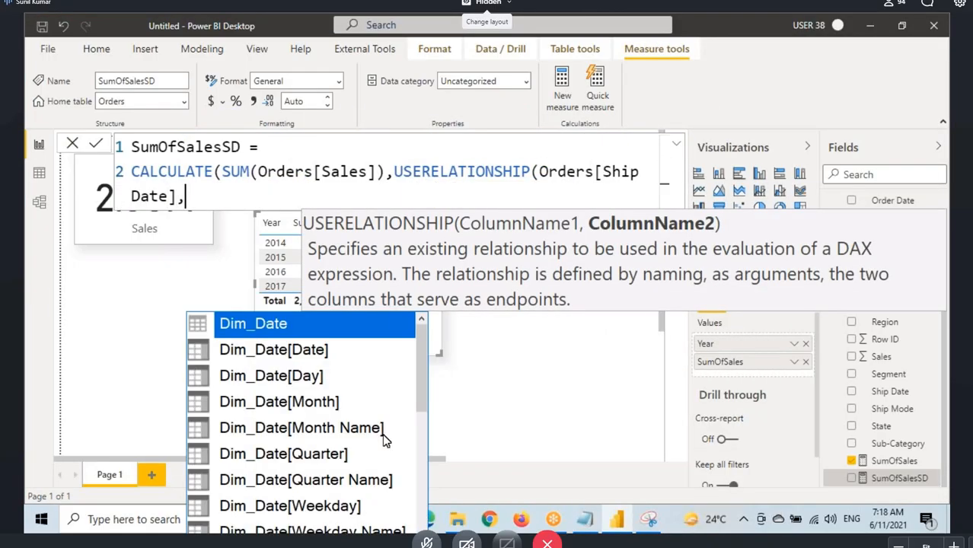
pyautogui.write('date')
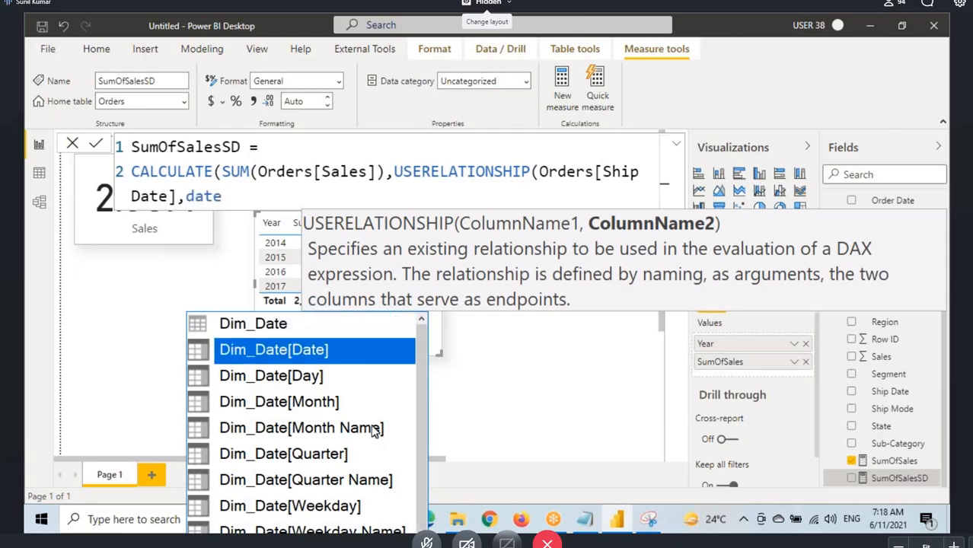
pyautogui.click(301, 351)
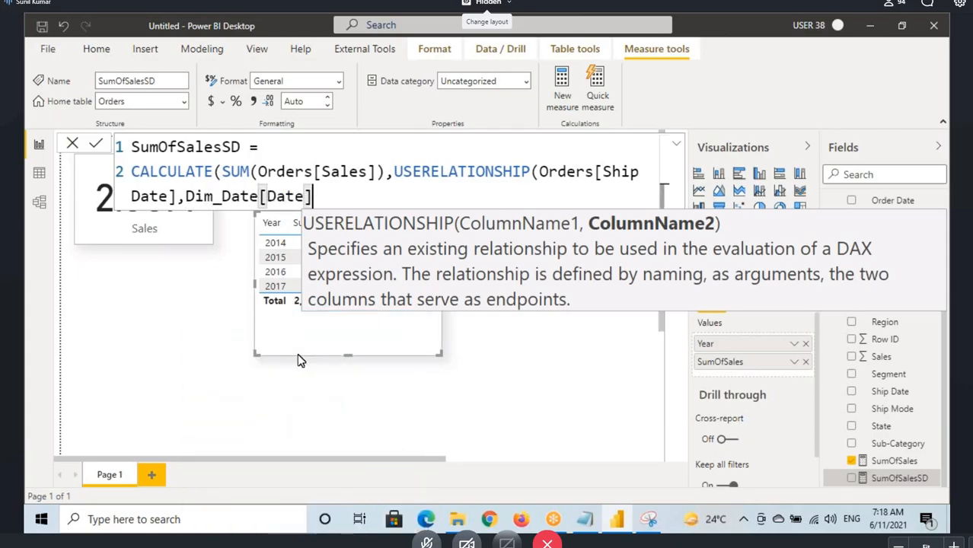
pyautogui.write('))')
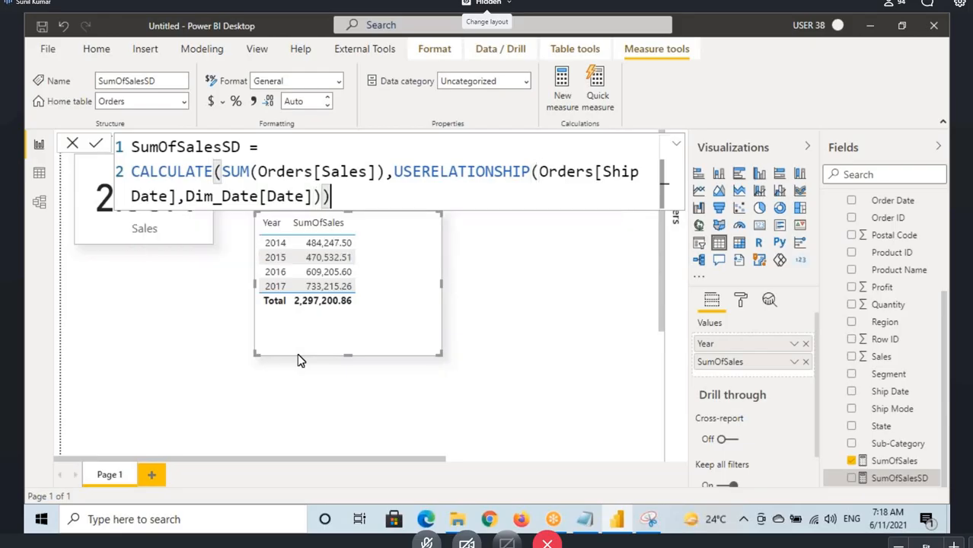
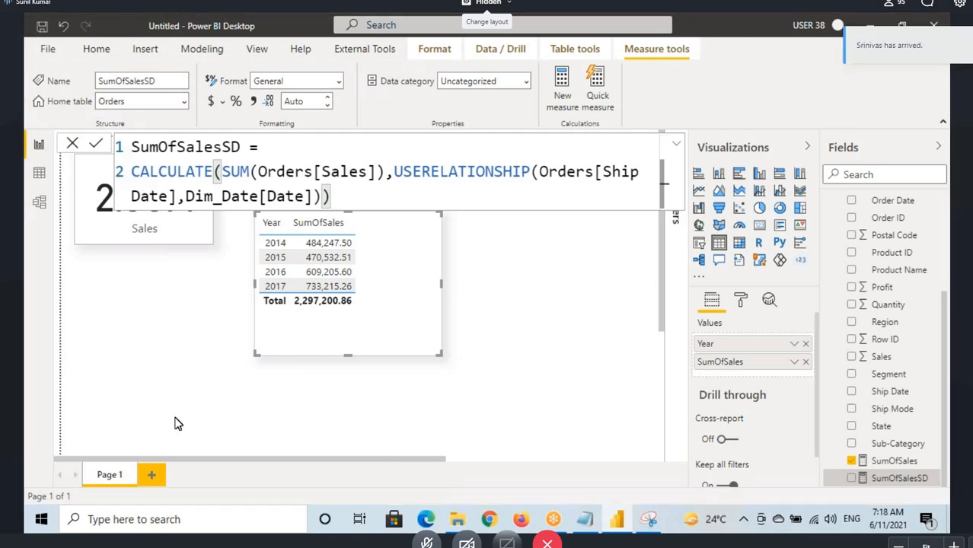
# - Copy the complete SumOfSalesSD formula, switch to the Edge browser and open Google
pyautogui.click(380, 184)
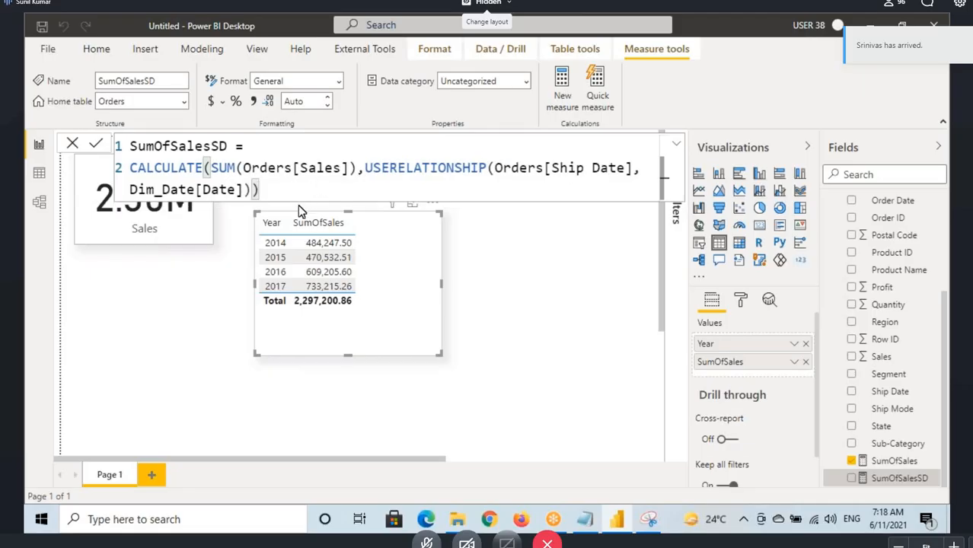
pyautogui.hotkey('ctrl', 'a')
pyautogui.click(232, 154)
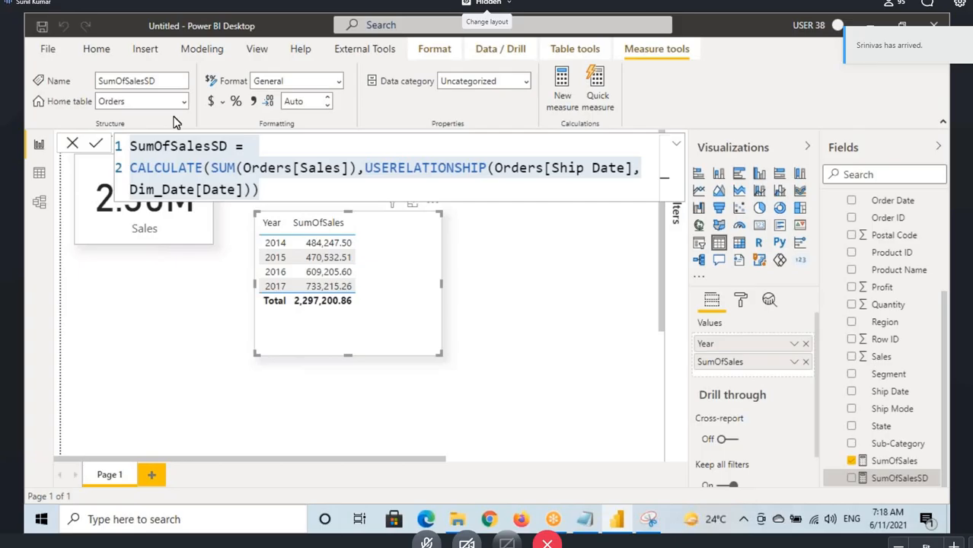
pyautogui.hotkey('alt', 'Tab')
pyautogui.write('googl')
pyautogui.press('Return')
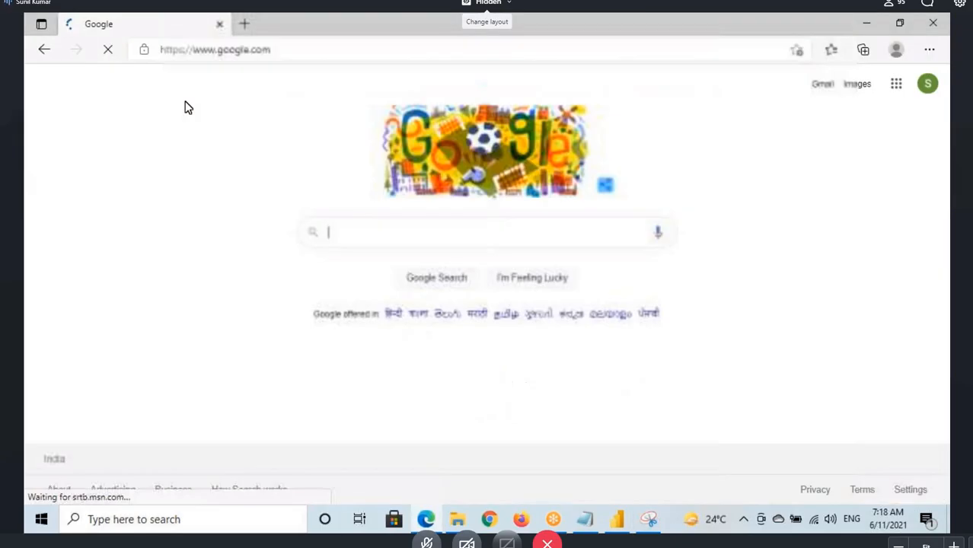
# - Search Google for "dax formatter" and open the DAX Formatter by SQLBI website
pyautogui.write('dax for')
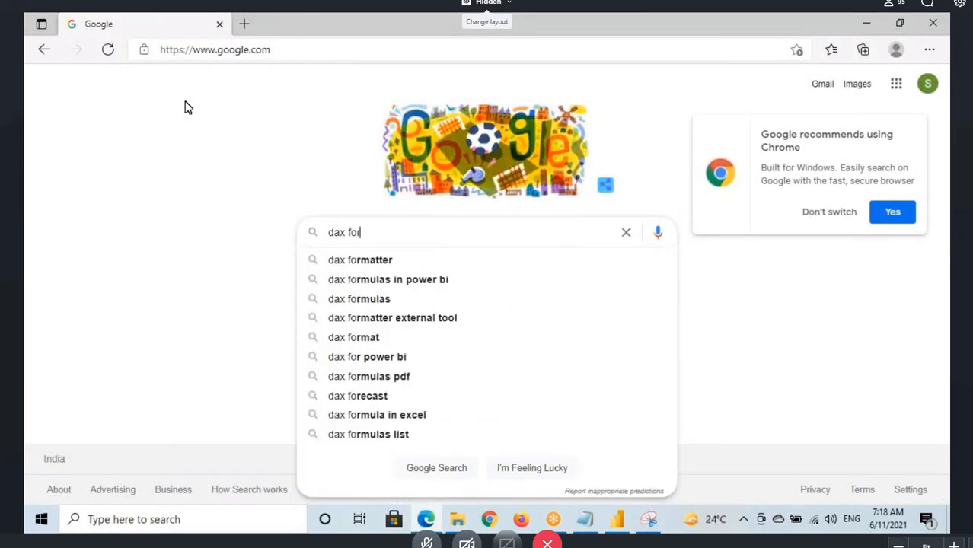
pyautogui.write('matter')
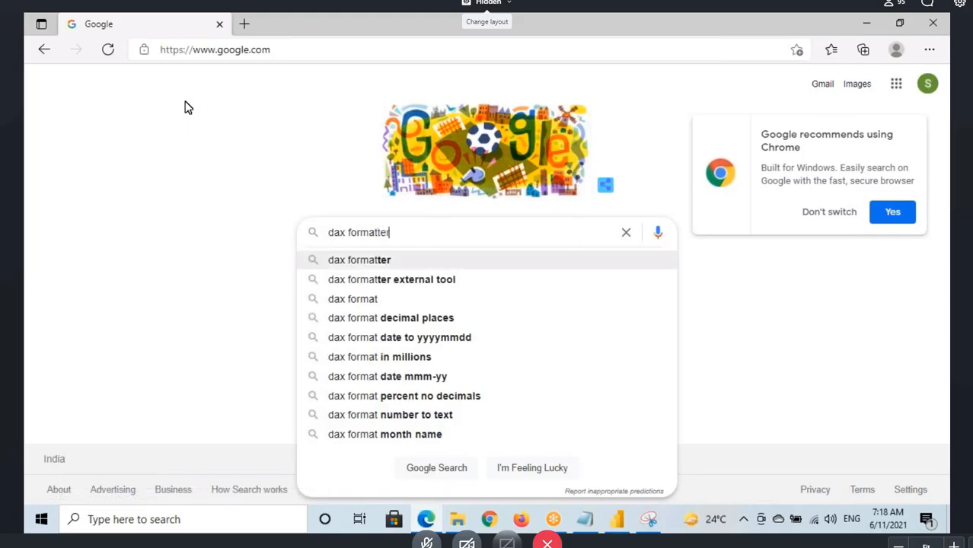
pyautogui.press('Return')
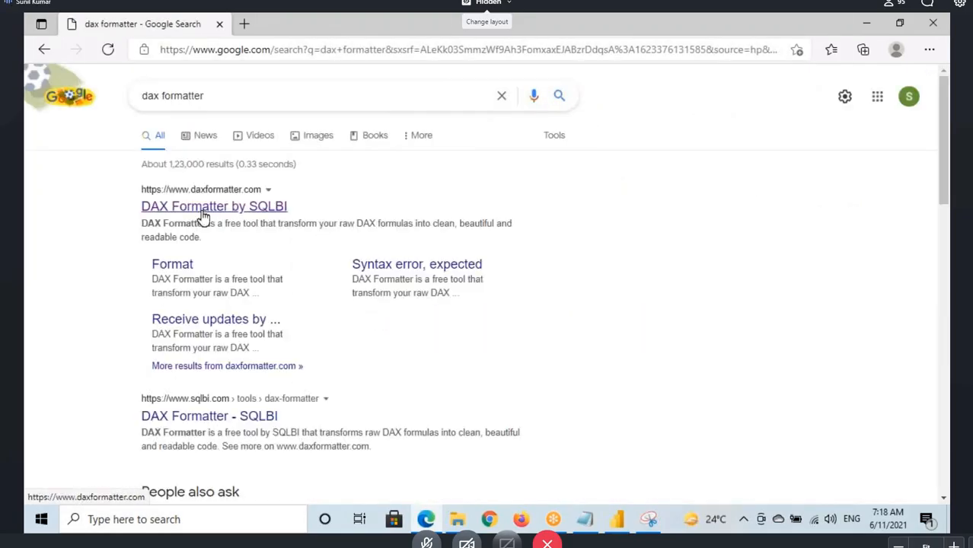
pyautogui.click(202, 210)
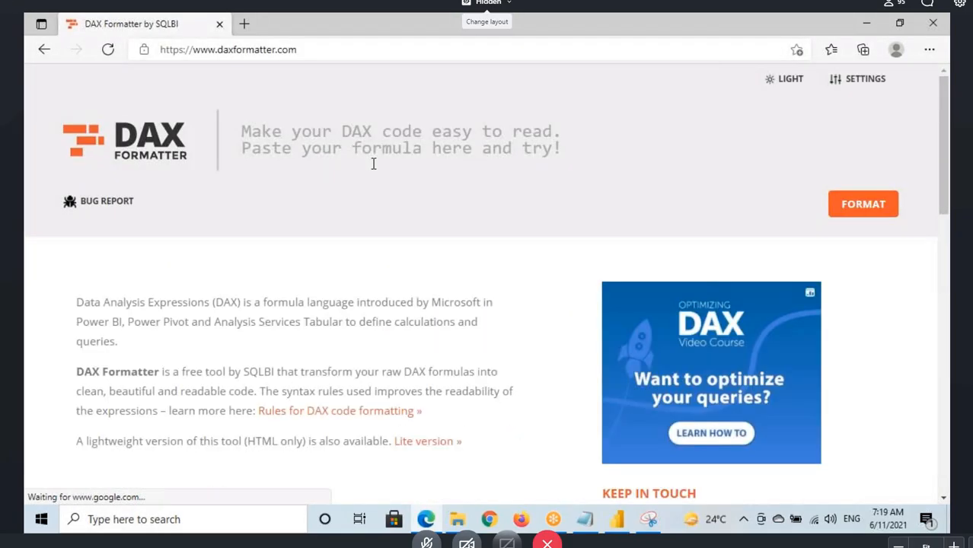
# - Format the copied SumOfSalesSD formula in DAX Formatter and replace the measure's formula in Power BI with the formatted version
pyautogui.click(408, 146)
pyautogui.write('SumOfSalesSD = CALCULATE(SUM(Orders[Sales]),USERELATIONSHIP(Orders[Ship Date],Dim_Date[Date]))')
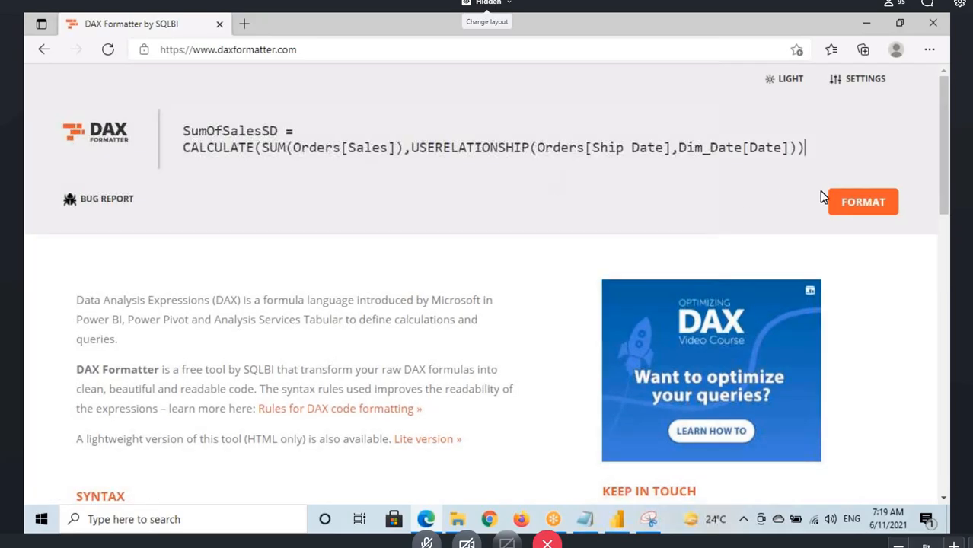
pyautogui.click(861, 205)
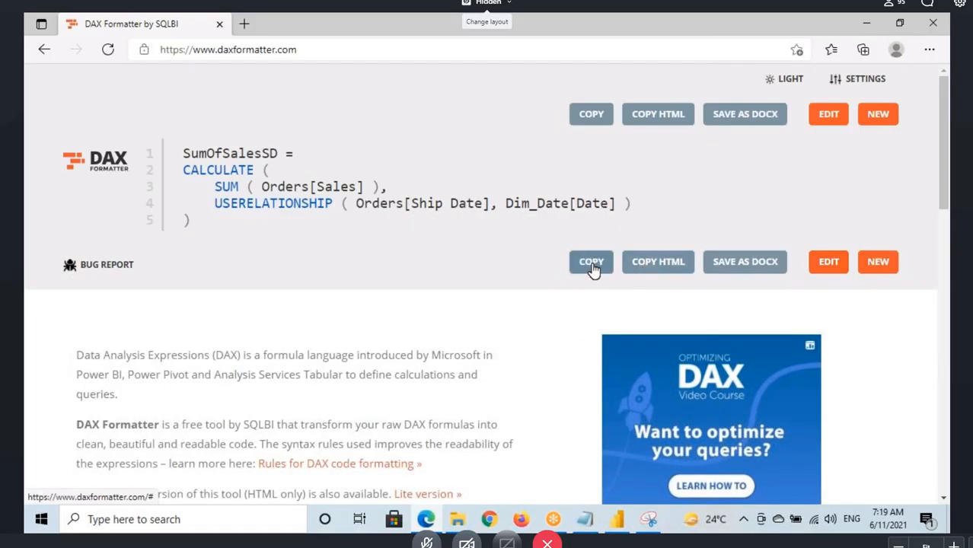
pyautogui.click(591, 261)
pyautogui.click(584, 520)
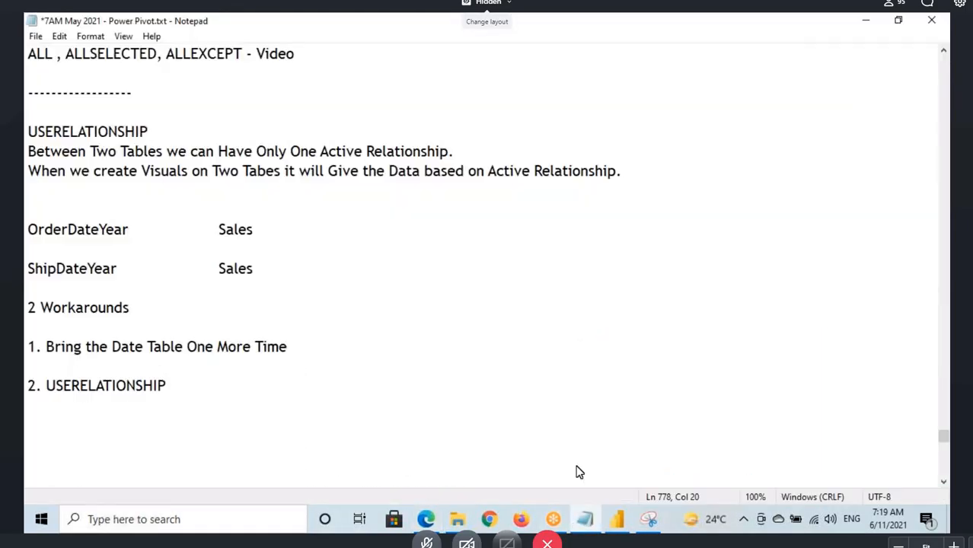
pyautogui.click(616, 520)
pyautogui.hotkey('ctrl', 'v')
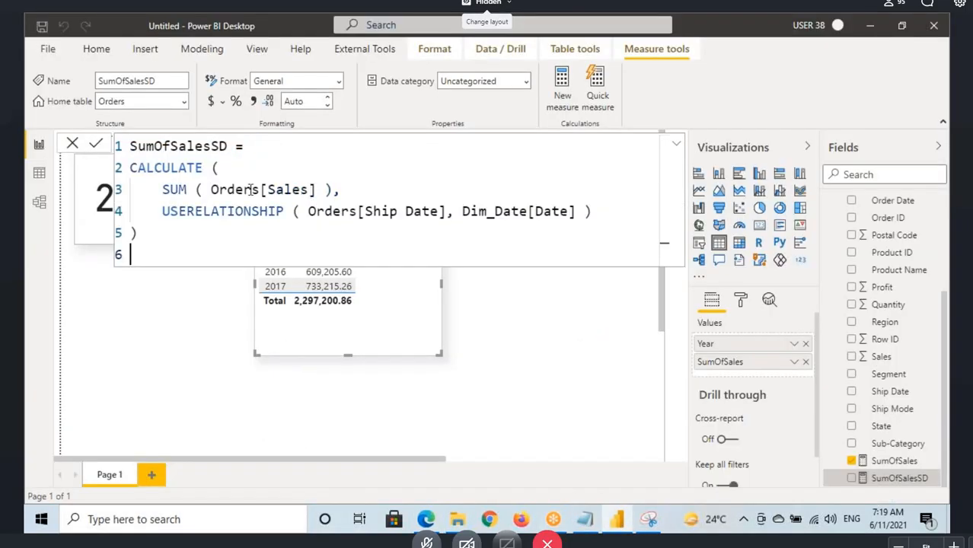
# - Highlight SUM ( Orders[Sales] ) and USERELATIONSHIP, draw a link from the date column pair to the sum, and clear the drawings
pyautogui.moveTo(129, 167); pyautogui.dragTo(332, 189)
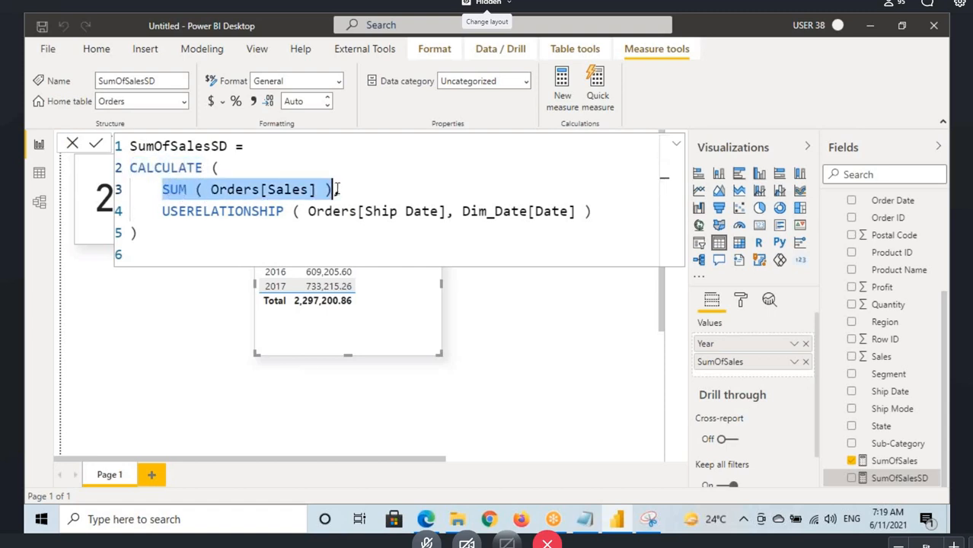
pyautogui.click(332, 189)
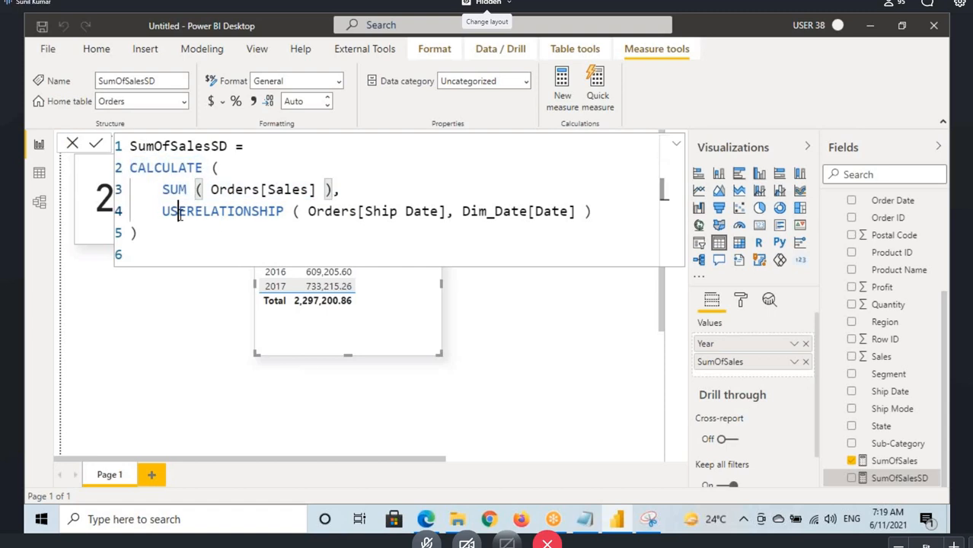
pyautogui.moveTo(163, 211); pyautogui.dragTo(281, 214)
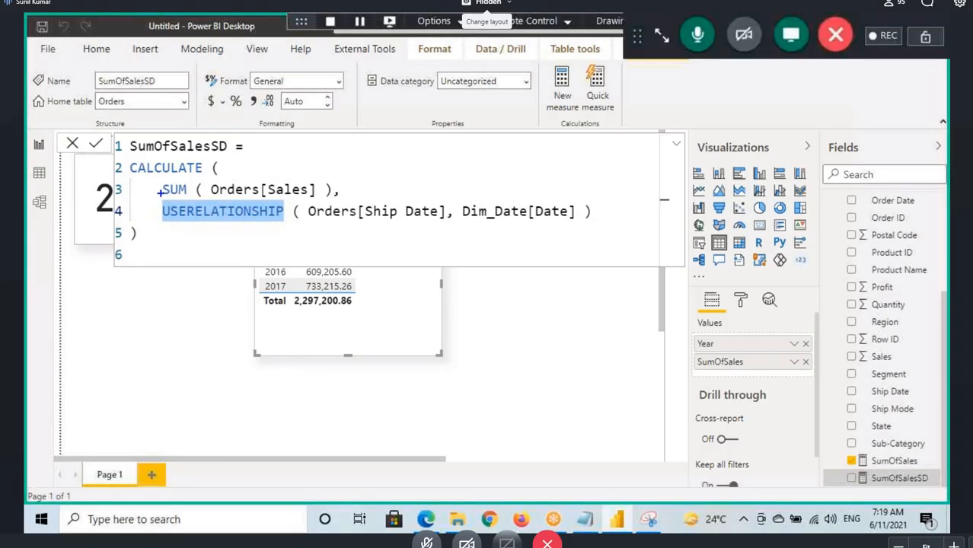
pyautogui.moveTo(158, 181)
pyautogui.mouseDown()
pyautogui.moveTo(332, 199)
pyautogui.moveTo(379, 222)
pyautogui.moveTo(541, 220)
pyautogui.mouseUp()
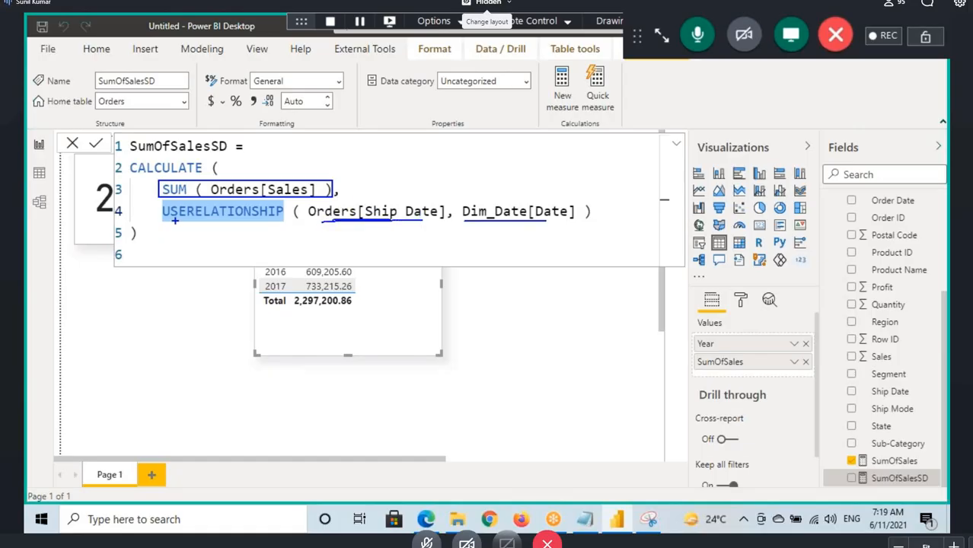
pyautogui.moveTo(307, 204)
pyautogui.mouseDown()
pyautogui.moveTo(573, 230)
pyautogui.moveTo(498, 155)
pyautogui.moveTo(279, 172)
pyautogui.mouseUp()
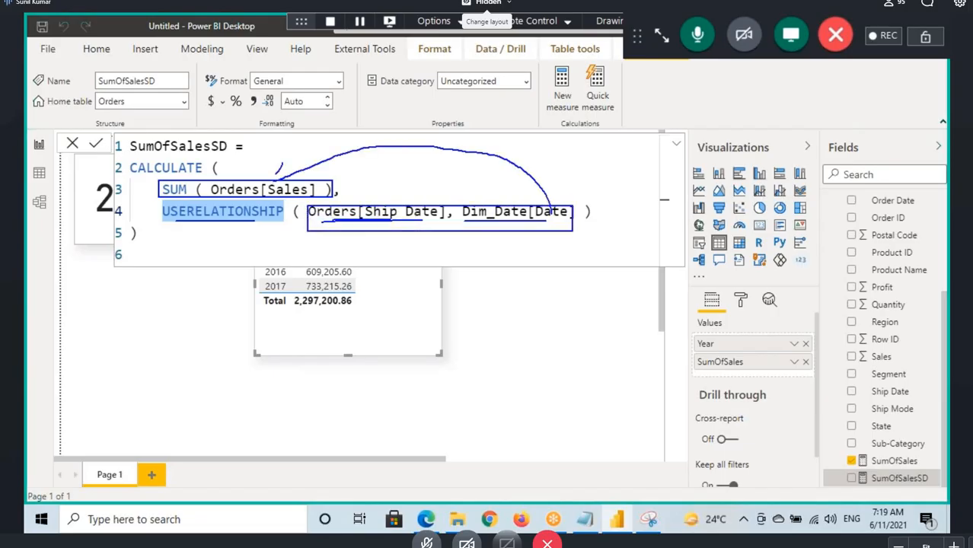
pyautogui.click(146, 168)
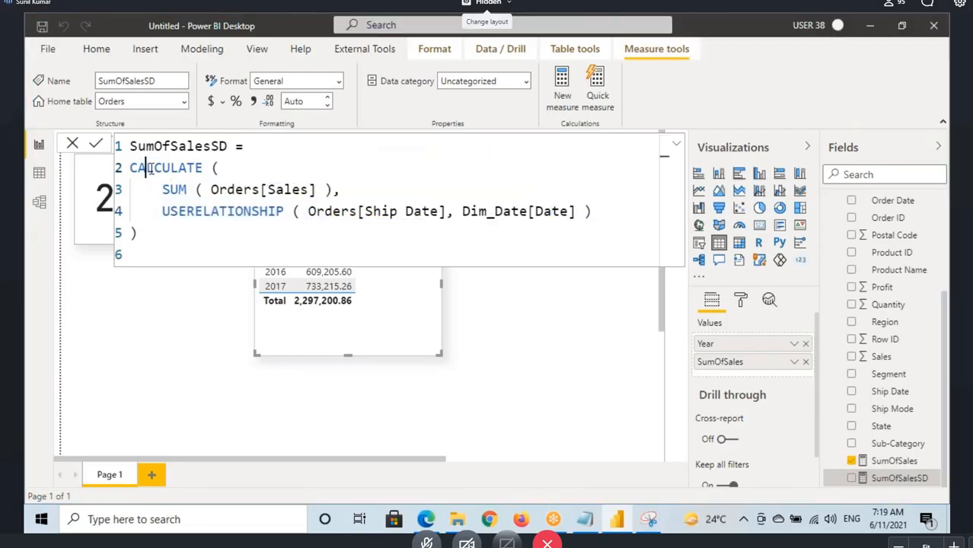
pyautogui.click(197, 211)
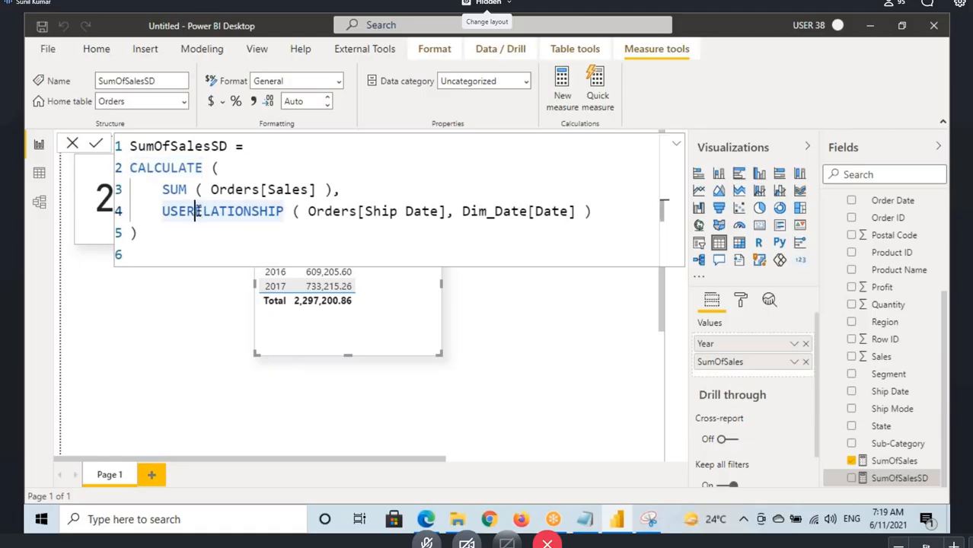
# - Look at the relationships between Orders and Dim_Date in the model diagram and return to the report page
pyautogui.click(38, 205)
pyautogui.click(38, 201)
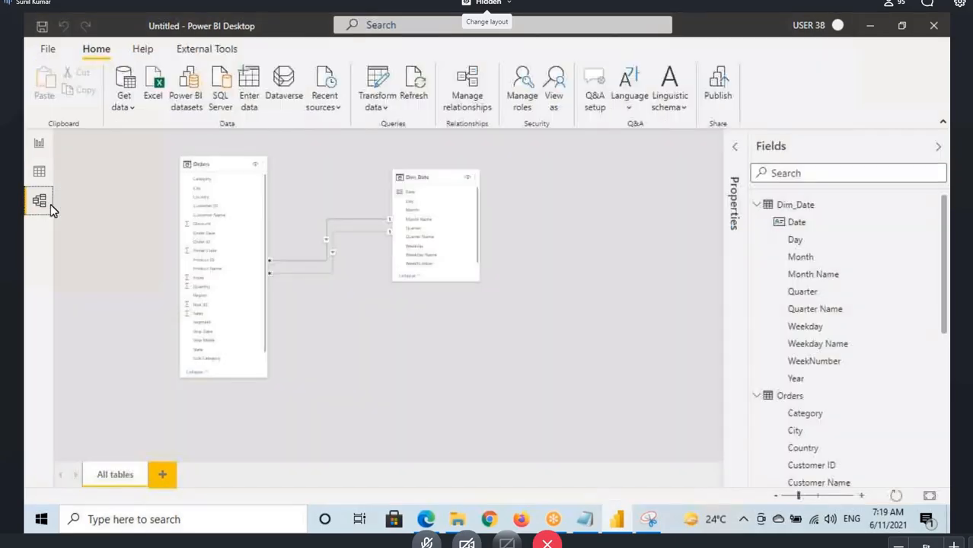
pyautogui.click(39, 146)
pyautogui.click(127, 343)
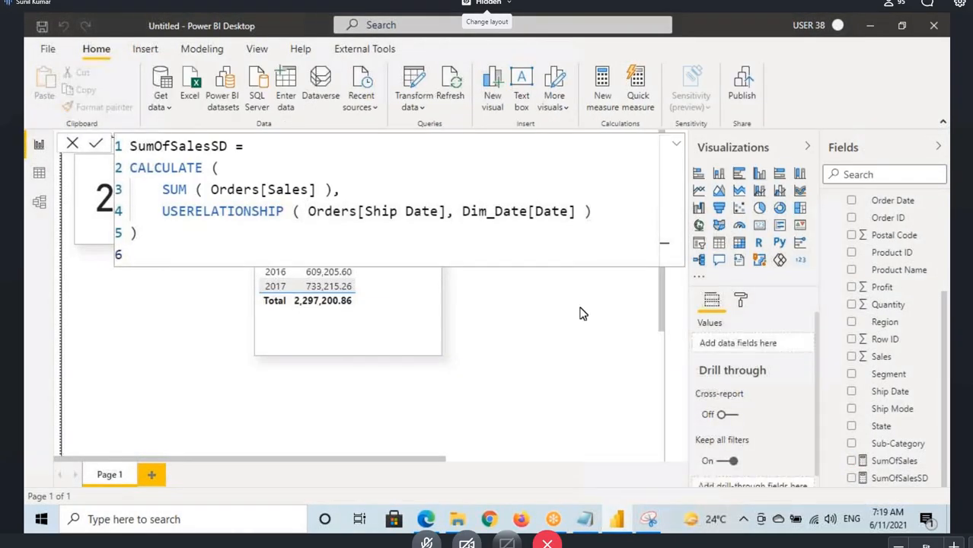
# - Collapse the expanded SumOfSalesSD formula and move the Year and SumOfSales table below the Sales card
pyautogui.click(676, 144)
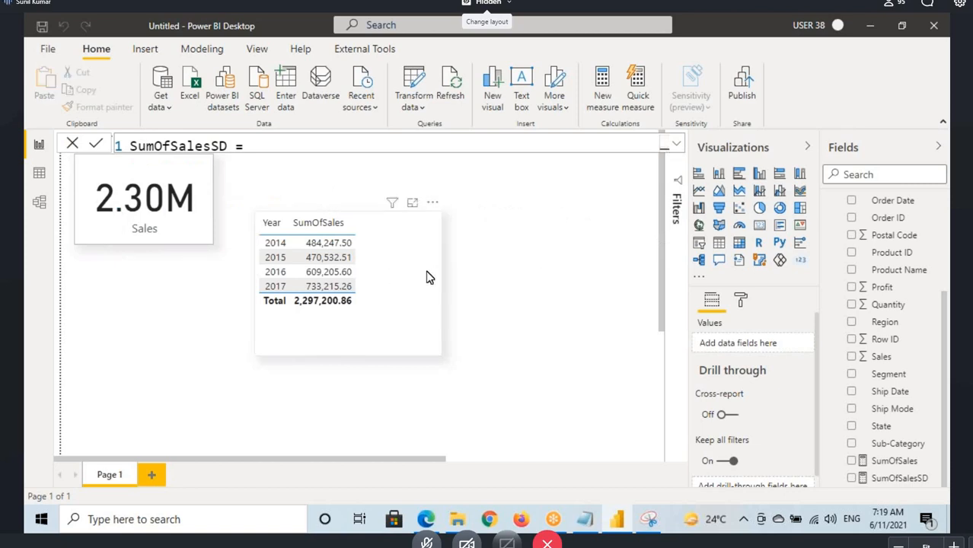
pyautogui.moveTo(429, 276); pyautogui.dragTo(295, 332)
pyautogui.click(462, 212)
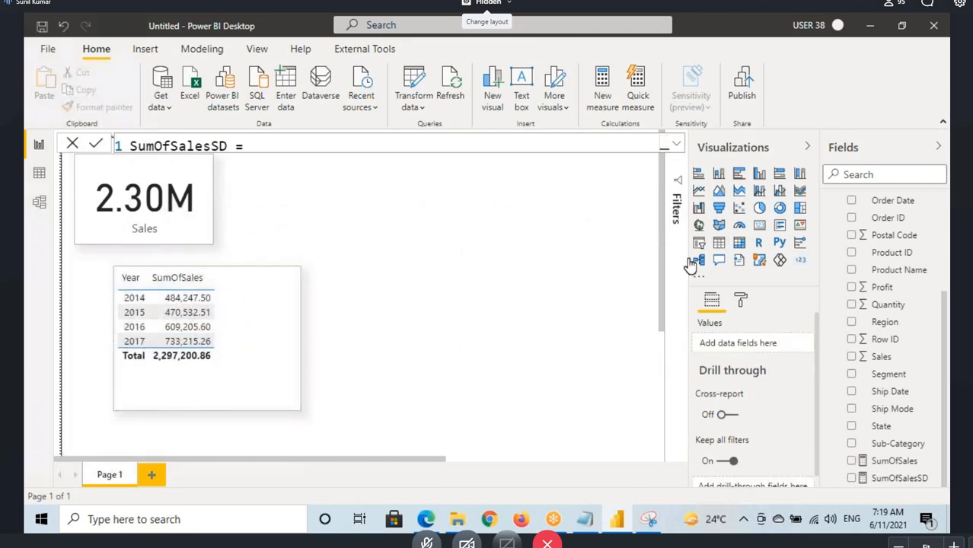
# - Add a second table visual beside the existing one and fill it with Year from Dim_Date
pyautogui.click(719, 242)
pyautogui.moveTo(237, 365); pyautogui.dragTo(496, 274)
pyautogui.scroll(3, 910, 329)
pyautogui.click(828, 206)
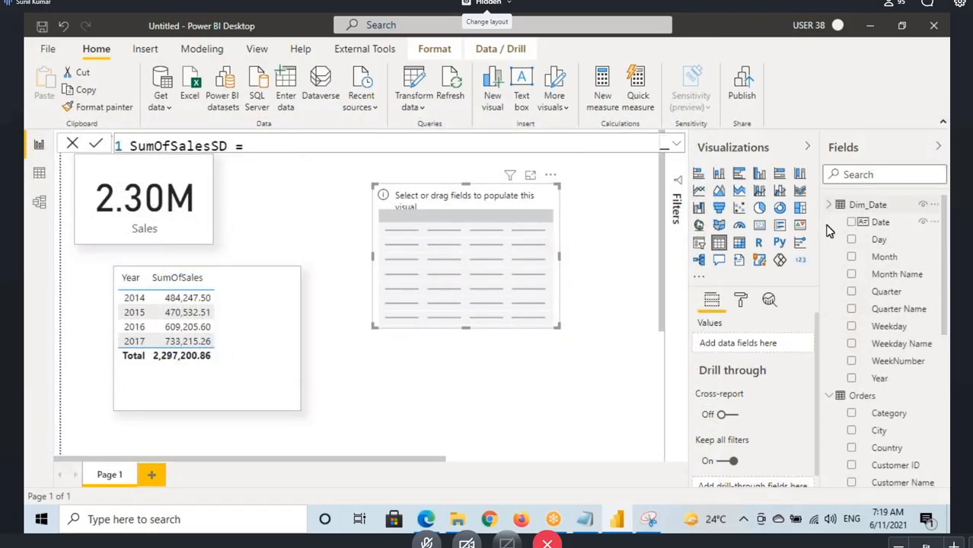
pyautogui.moveTo(868, 378); pyautogui.dragTo(731, 343)
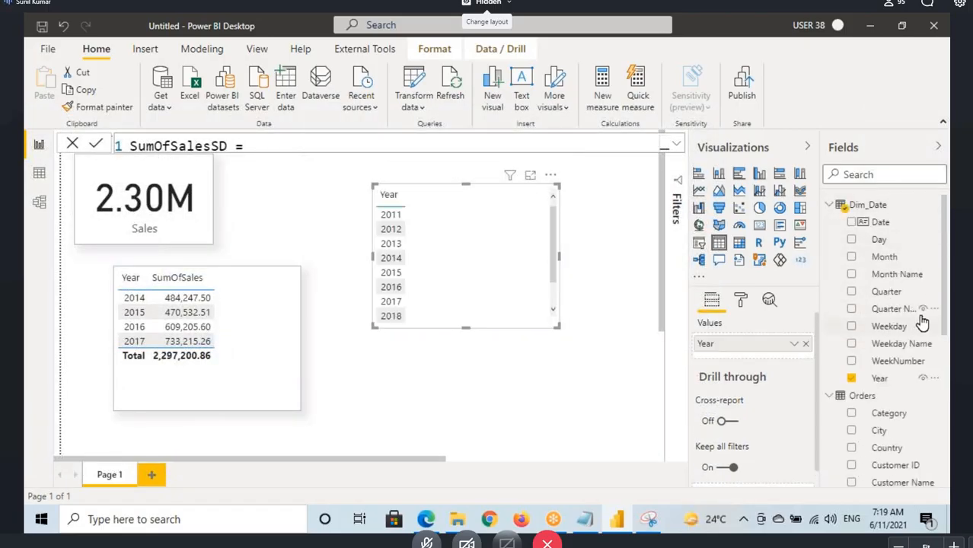
# - Try SumOfSales in the new Year table, and replace it with the SumOfSalesSD measure
pyautogui.scroll(-5, 914, 327)
pyautogui.moveTo(892, 467); pyautogui.dragTo(463, 272)
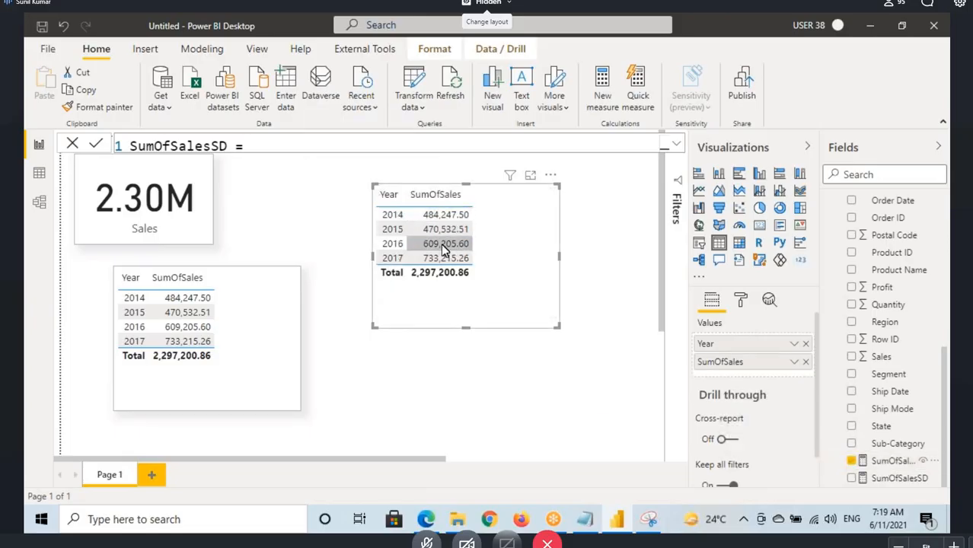
pyautogui.click(806, 363)
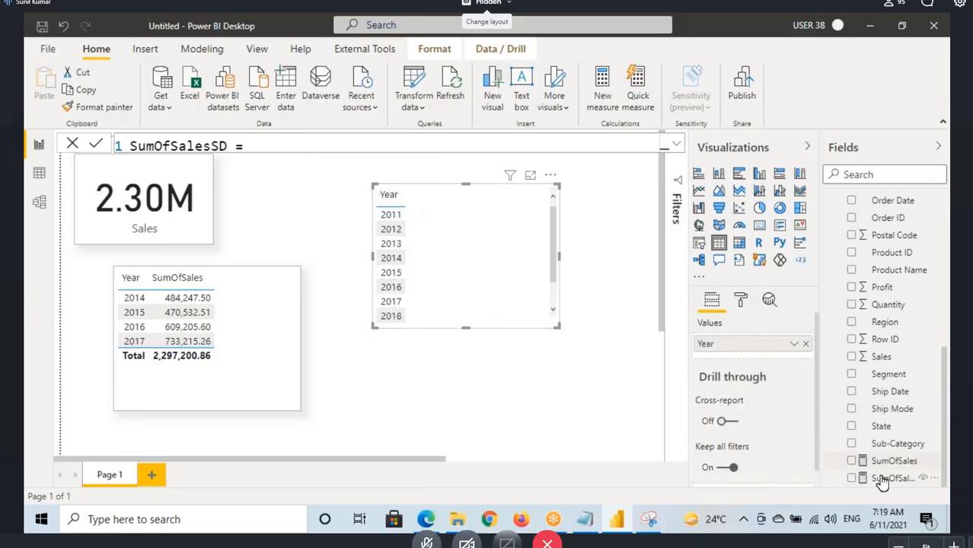
pyautogui.moveTo(900, 478); pyautogui.dragTo(501, 268)
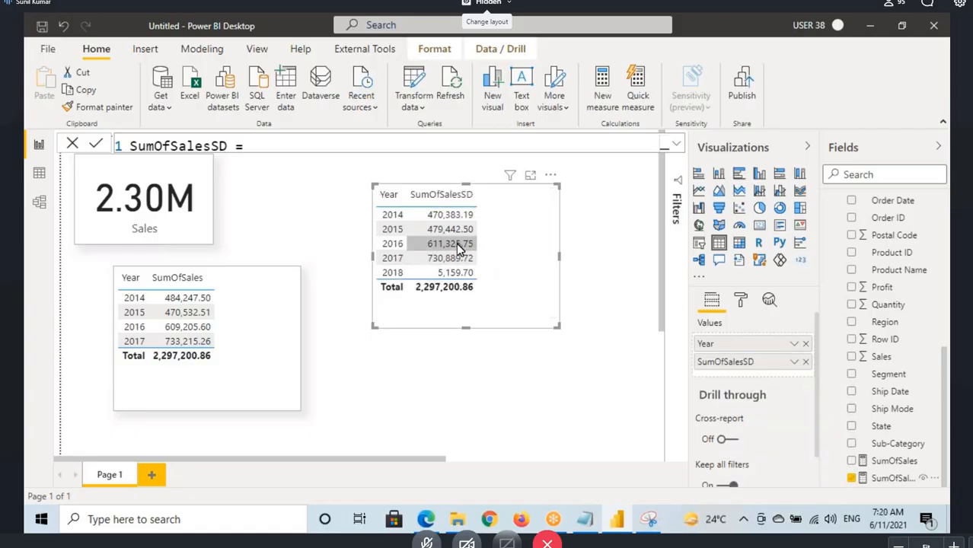
# - Line up the two tables side by side and add SumOfSalesSD to the SumOfSales table
pyautogui.moveTo(282, 308); pyautogui.dragTo(308, 213)
pyautogui.moveTo(474, 256); pyautogui.dragTo(496, 254)
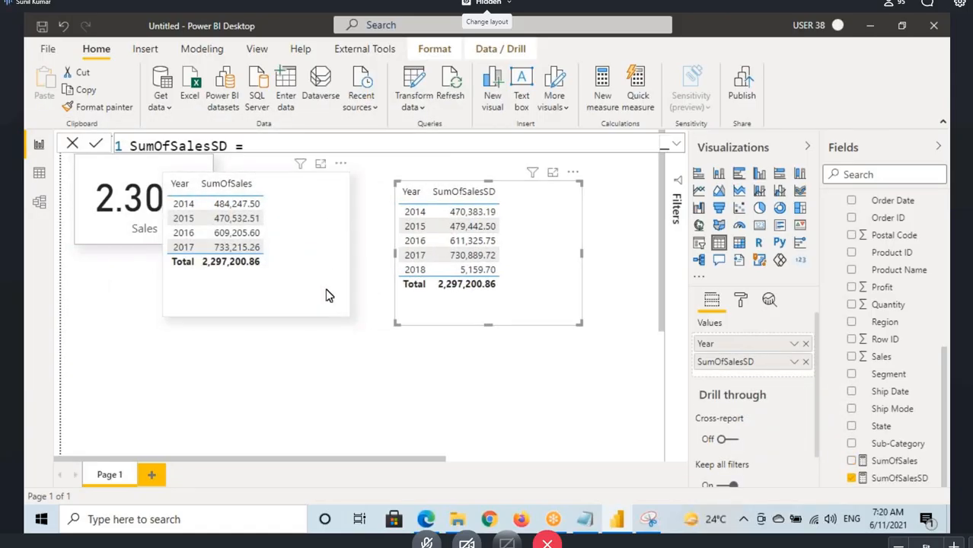
pyautogui.moveTo(329, 295); pyautogui.dragTo(347, 300)
pyautogui.moveTo(898, 478); pyautogui.dragTo(332, 280)
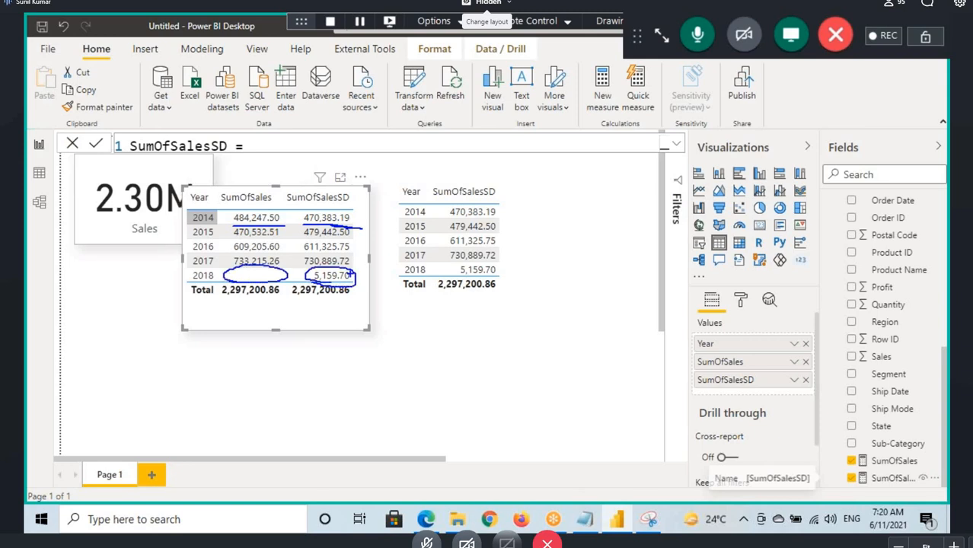
# - Annotate the SumOfSales and SumOfSalesSD columns of the combined table to compare their yearly values, and clear the drawings
pyautogui.moveTo(358, 140); pyautogui.dragTo(322, 215)
pyautogui.moveTo(316, 158); pyautogui.dragTo(316, 223)
pyautogui.moveTo(349, 185); pyautogui.dragTo(297, 204)
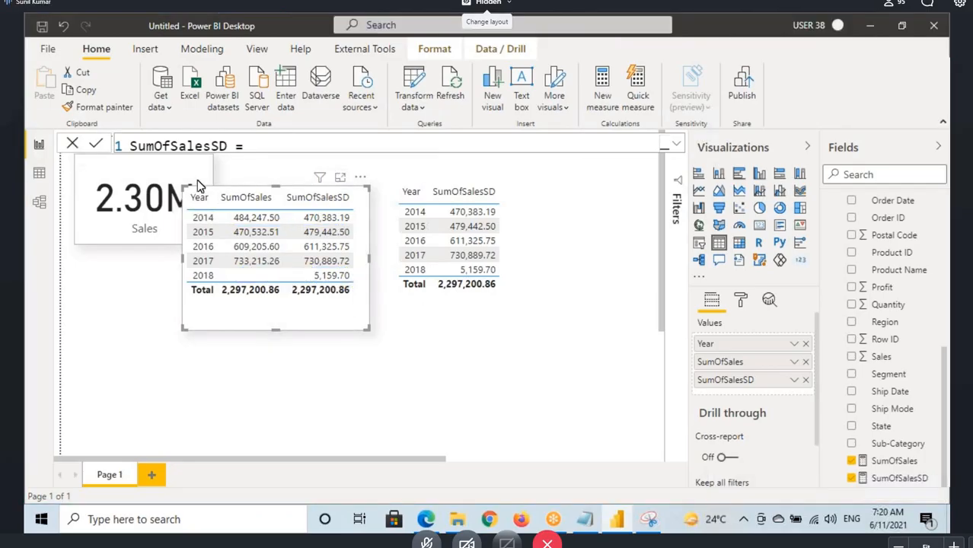
pyautogui.click(99, 106)
# - Switch to the Notepad class notes and highlight the USERELATIONSHIP heading
pyautogui.click(449, 311)
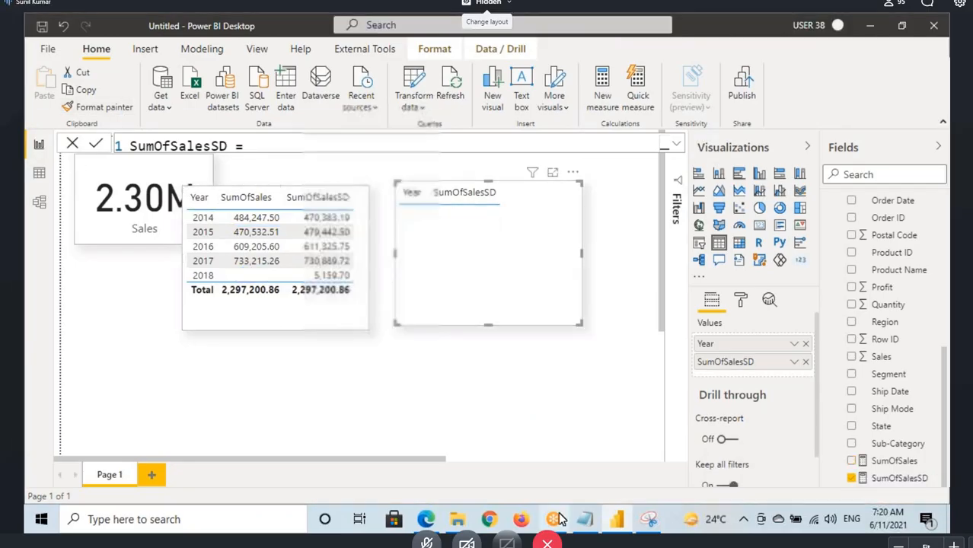
pyautogui.click(591, 524)
pyautogui.scroll(1, 75, 229)
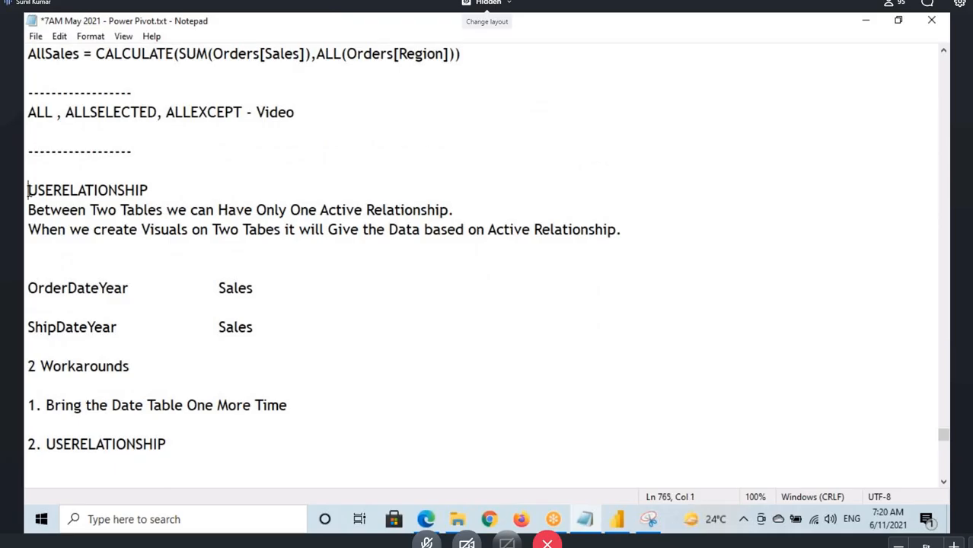
pyautogui.moveTo(29, 189)
pyautogui.mouseDown()
pyautogui.moveTo(152, 191)
pyautogui.moveTo(25, 189)
pyautogui.mouseUp()
pyautogui.click(162, 192)
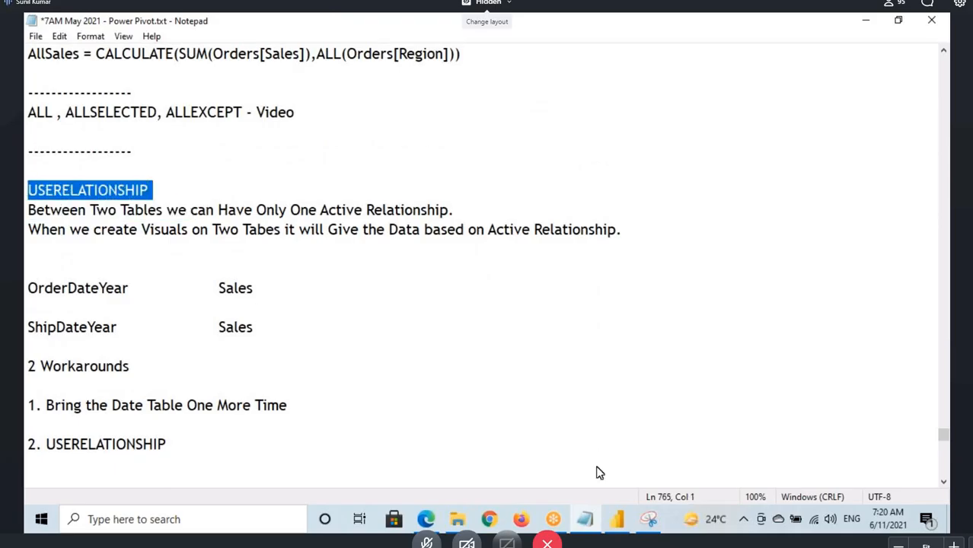
# - Return to Power BI and examine the active and inactive relationships between Orders and Dim_Date in the enlarged model diagram
pyautogui.click(617, 520)
pyautogui.click(38, 201)
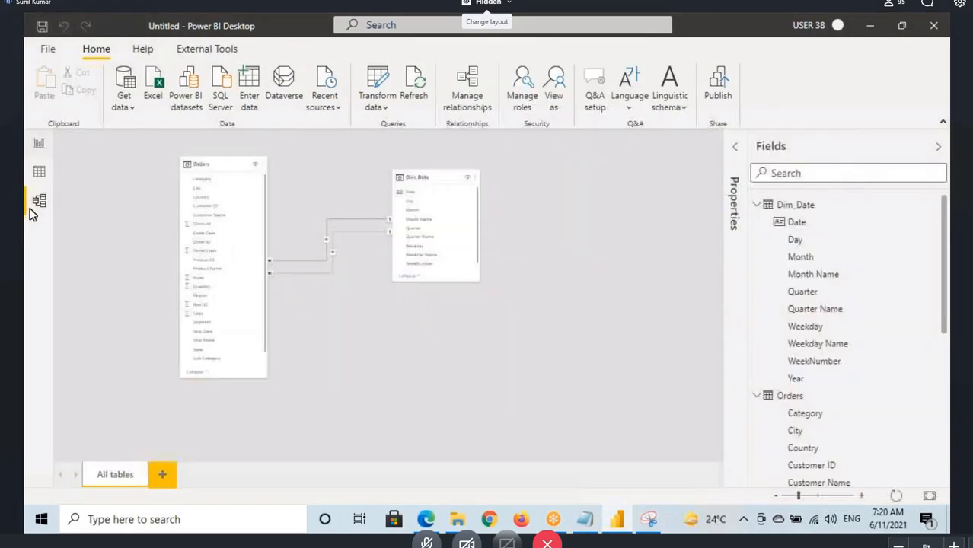
pyautogui.moveTo(798, 496); pyautogui.dragTo(814, 497)
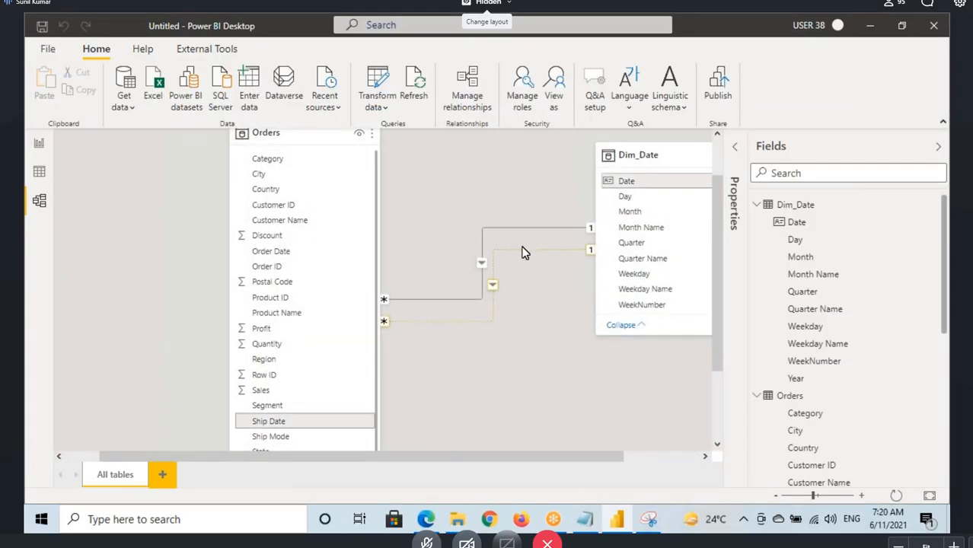
# - Return to the report and expand the SumOfSalesSD measure, highlighting its CALCULATE and USERELATIONSHIP formula
pyautogui.click(40, 145)
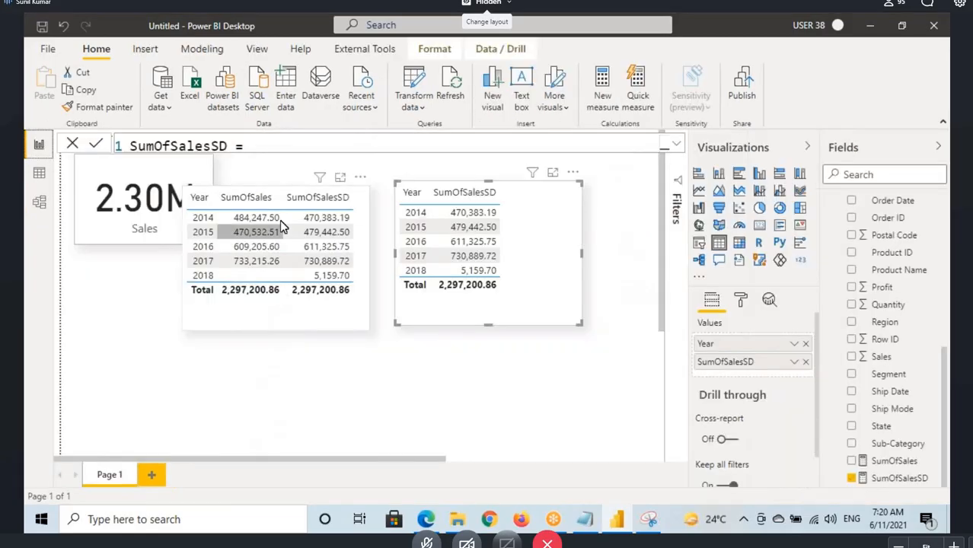
pyautogui.write('CALCULATE (     SUM ( Orders[Sales] ),     USERELATIONSHIP ( Orders[Ship Date], Dim_Date[Date] ) )')
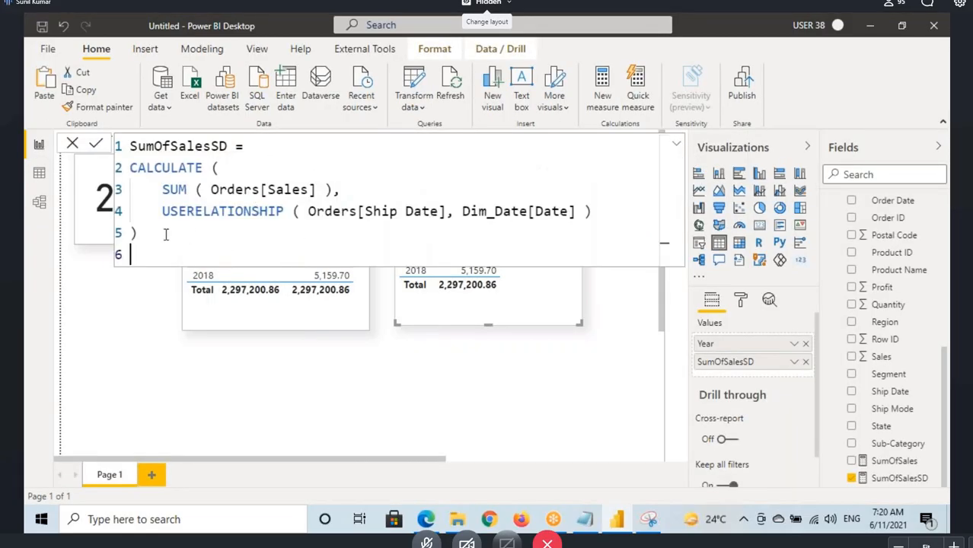
pyautogui.moveTo(165, 235); pyautogui.dragTo(128, 155)
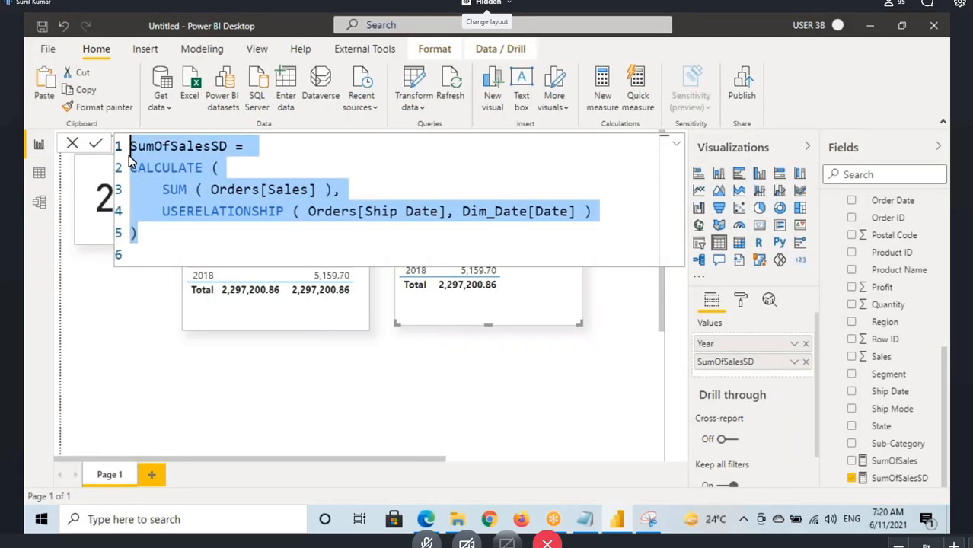
# - Delete the inactive relationship between Orders Ship Date and Dim_Date Date in the model diagram
pyautogui.click(40, 202)
pyautogui.rightClick(460, 323)
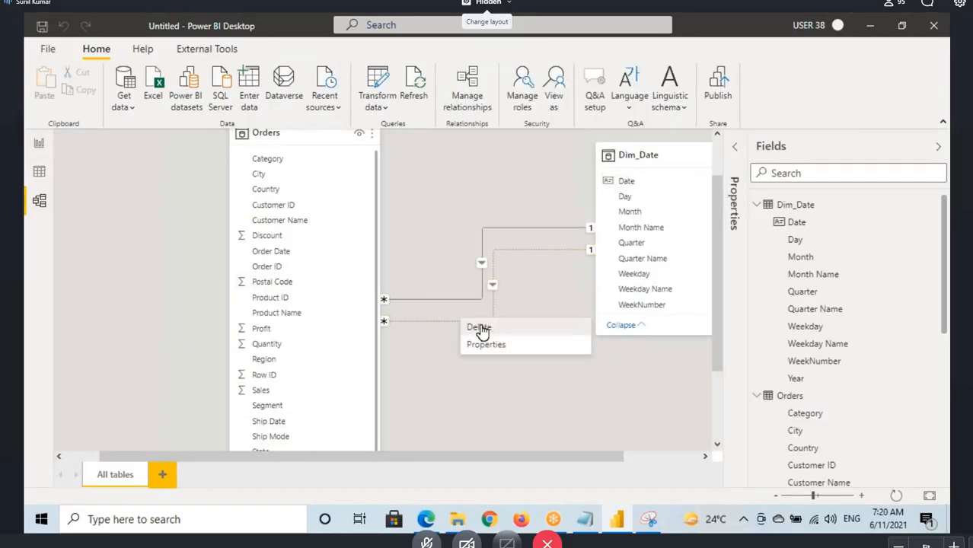
pyautogui.click(479, 327)
pyautogui.click(555, 284)
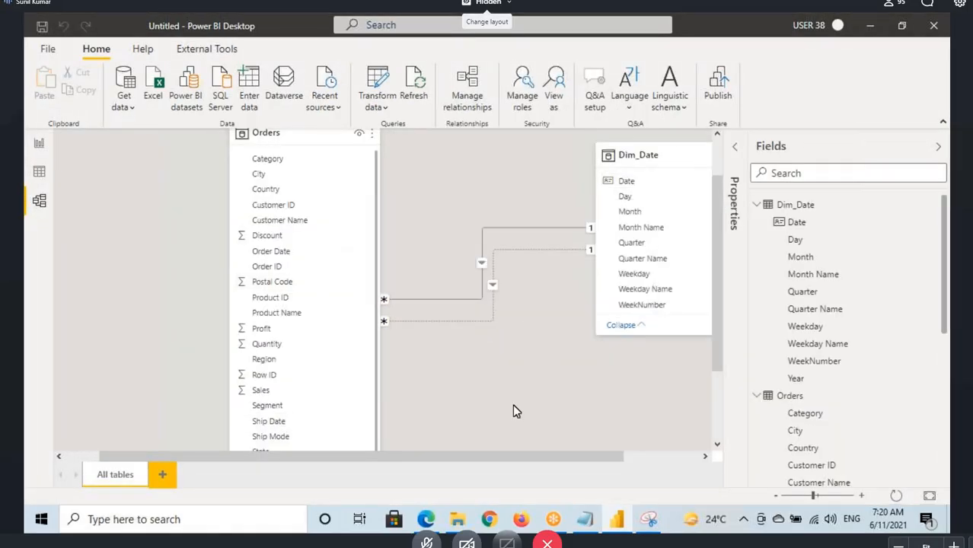
# - Examine the SumOfSalesSD formula in the report, highlighting the whole expression and the Orders[Ship Date] and Dim_Date[Date] arguments of USERELATIONSHIP
pyautogui.click(39, 145)
pyautogui.click(196, 230)
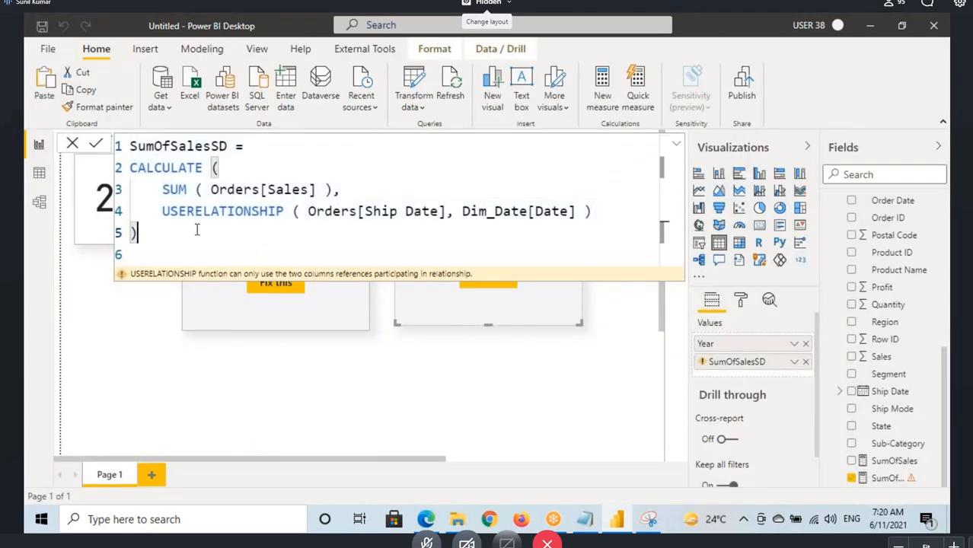
pyautogui.moveTo(134, 146); pyautogui.dragTo(326, 259)
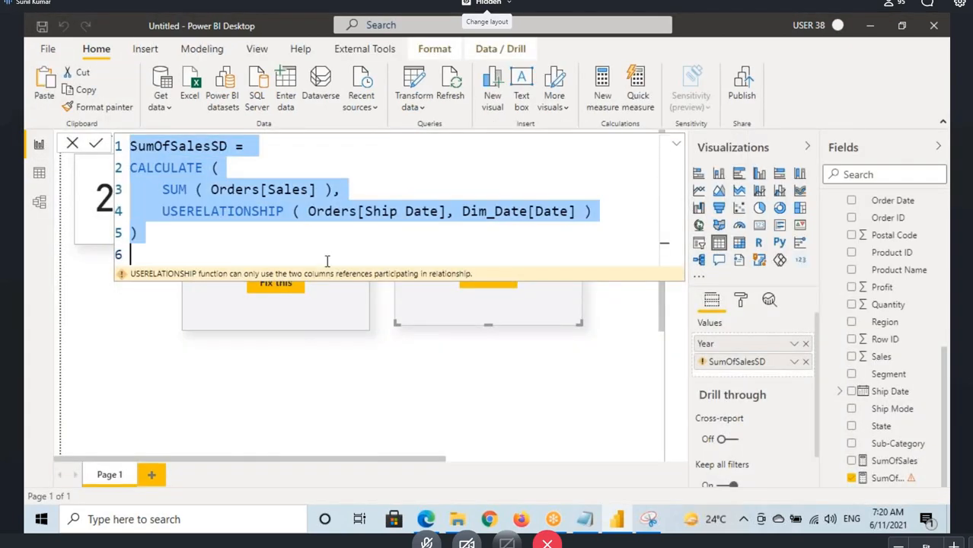
pyautogui.click(191, 212)
pyautogui.moveTo(177, 212); pyautogui.dragTo(577, 211)
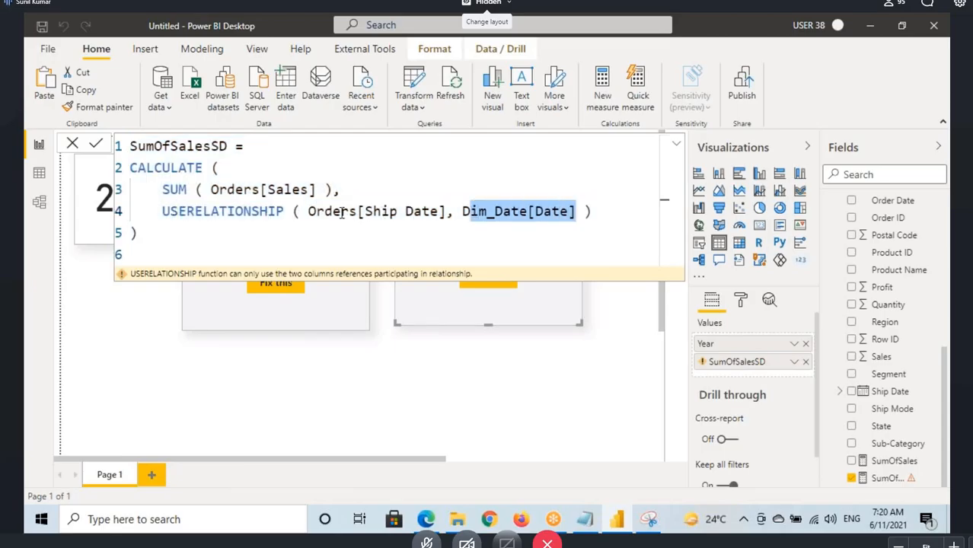
pyautogui.moveTo(339, 212); pyautogui.dragTo(394, 212)
pyautogui.moveTo(461, 212); pyautogui.dragTo(573, 212)
pyautogui.click(213, 211)
pyautogui.click(150, 233)
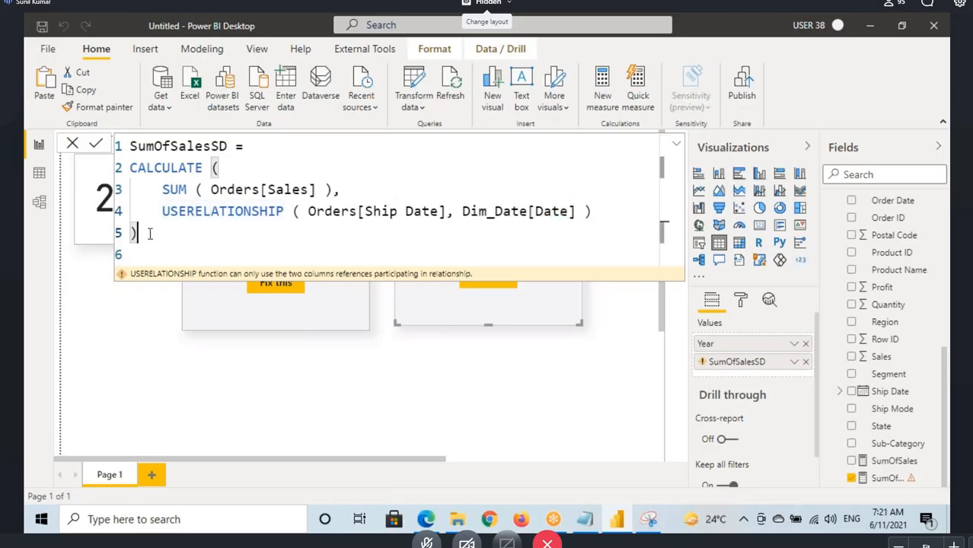
# - Relate Orders Ship Date to Dim_Date Date again in the model, and recheck the SumOfSalesSD formula in the report
pyautogui.click(38, 201)
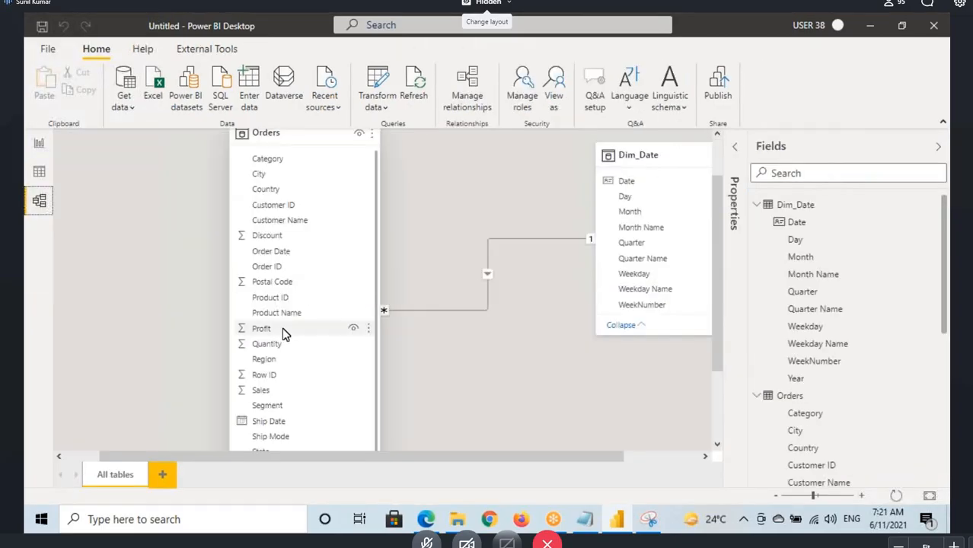
pyautogui.moveTo(266, 421); pyautogui.dragTo(621, 183)
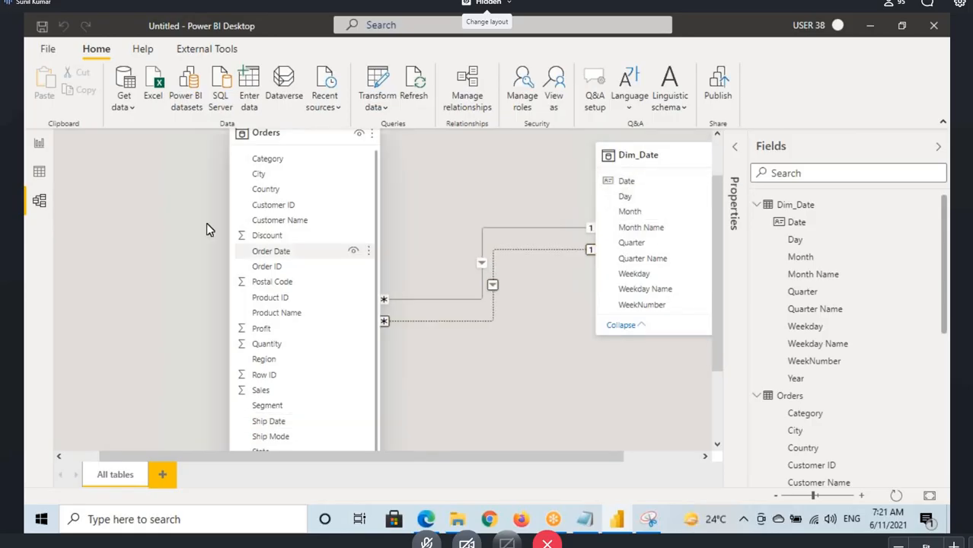
pyautogui.click(43, 145)
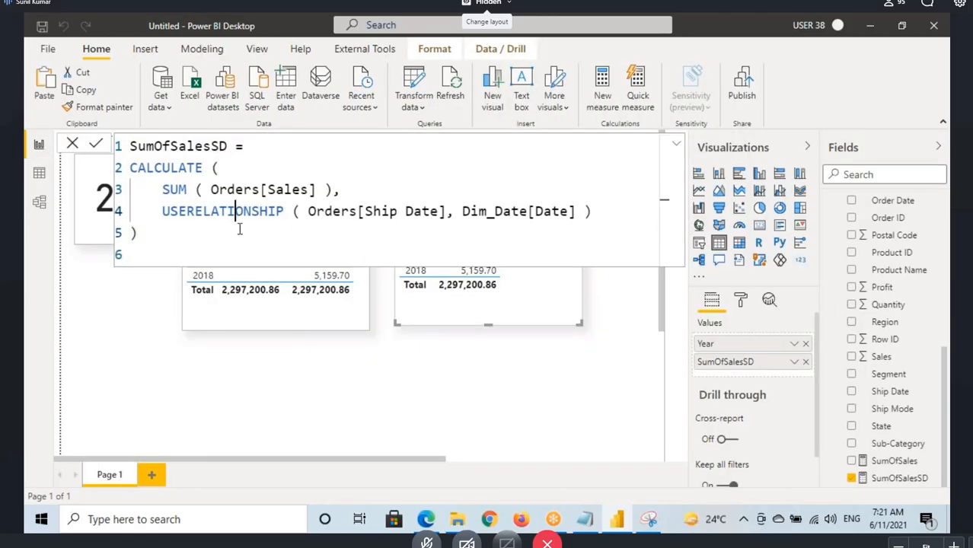
pyautogui.doubleClick(220, 214)
pyautogui.click(675, 146)
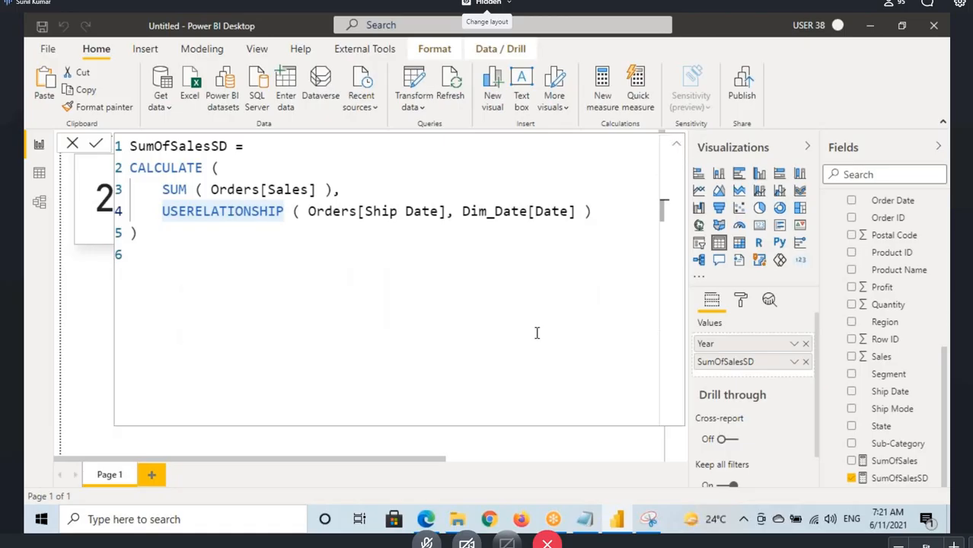
pyautogui.click(675, 145)
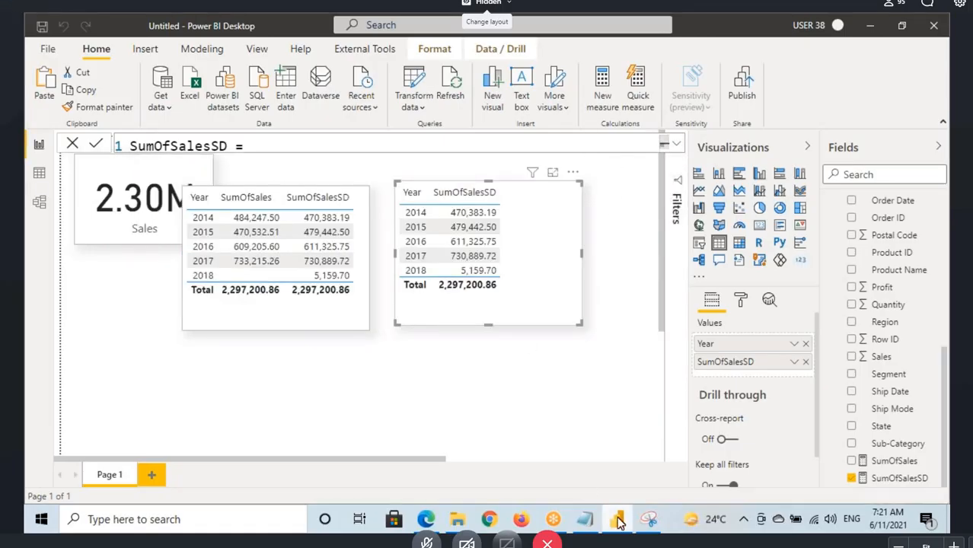
# - Switch to the Notepad class notes and add a dashed separator and "Filter - Filter Function used to Get a Filter Table ." below USERELATIONSHIP
pyautogui.click(585, 520)
pyautogui.scroll(-4, 276, 406)
pyautogui.click(208, 211)
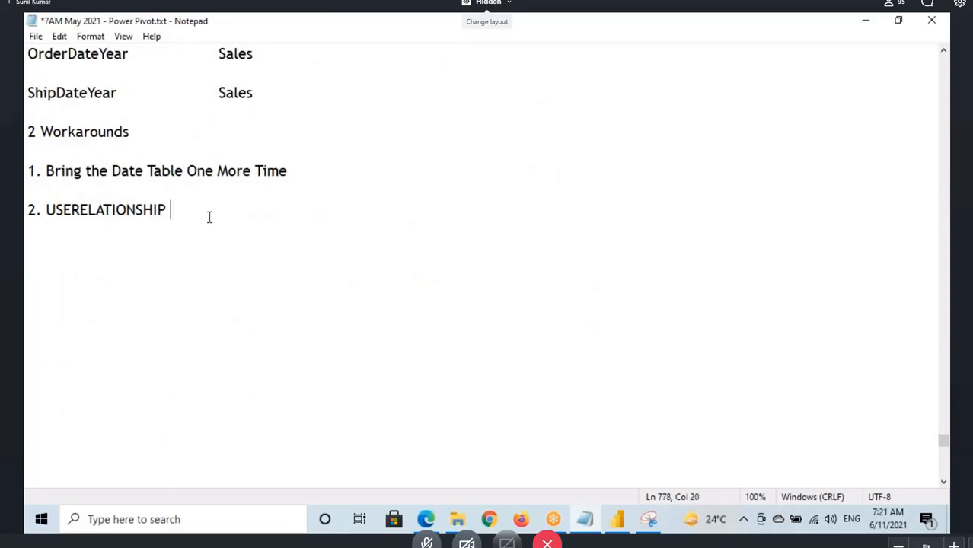
pyautogui.press('Return')
pyautogui.write('----------------')
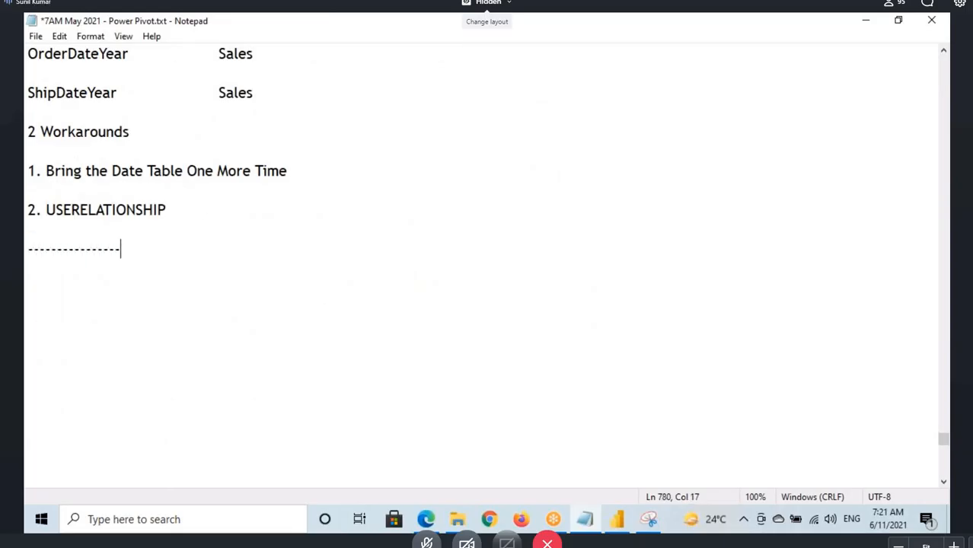
pyautogui.write('---------- Filte')
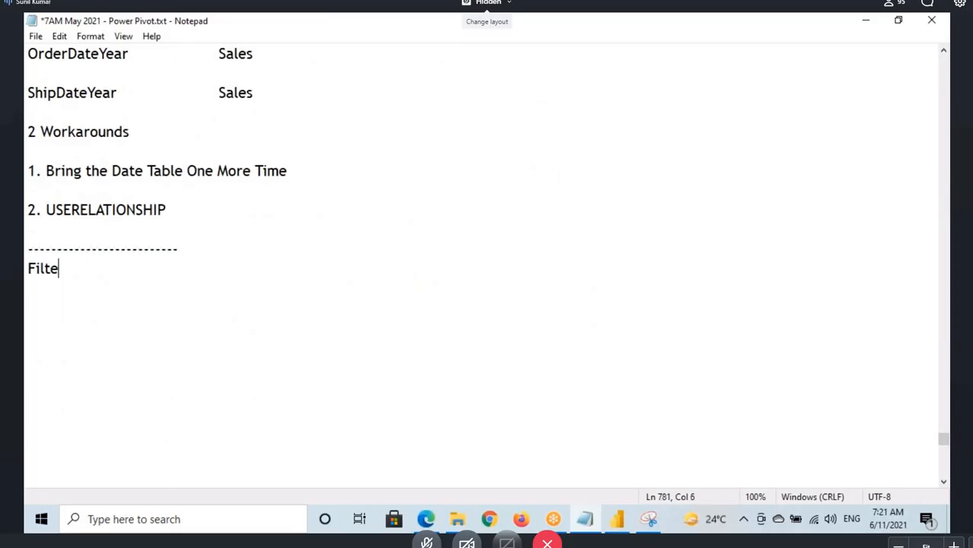
pyautogui.write('r - Filter F')
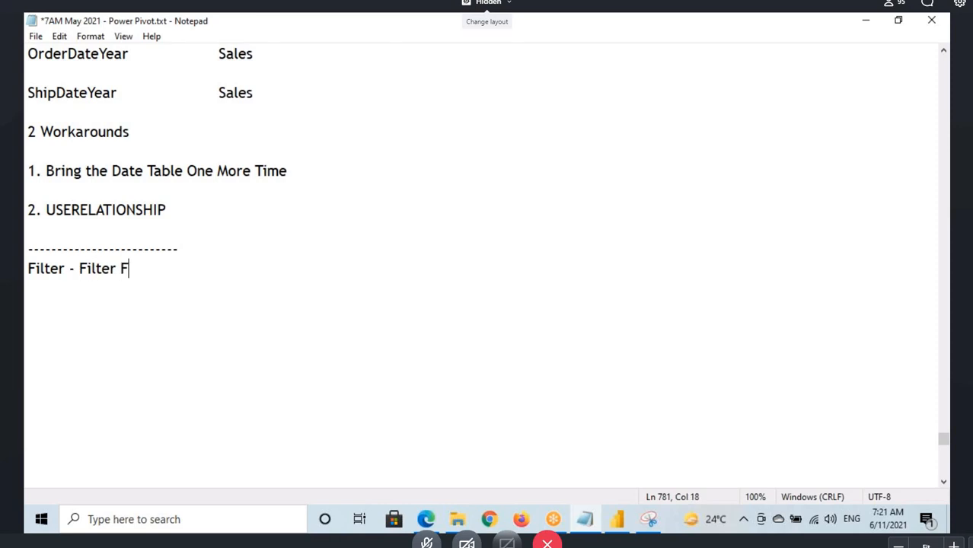
pyautogui.write('unction ')
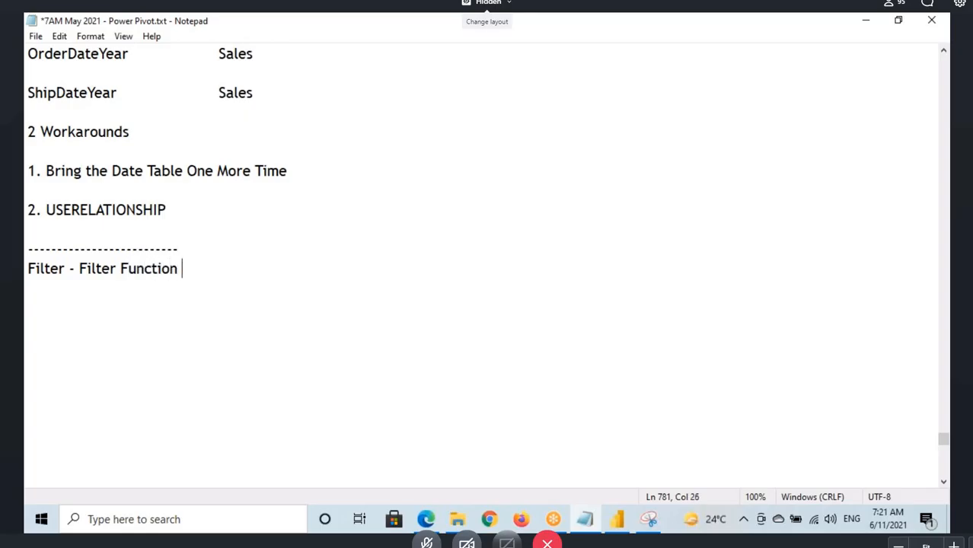
pyautogui.write('used to Geta a')
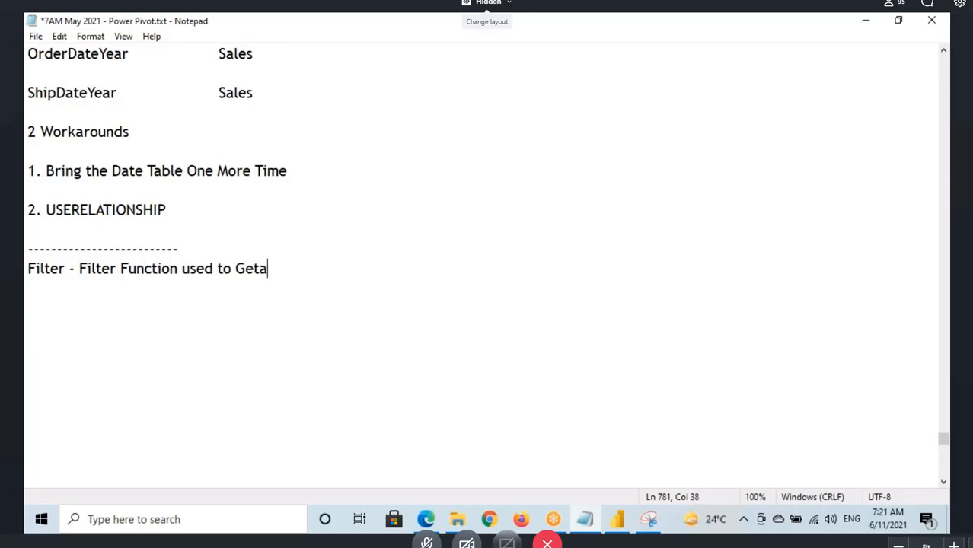
pyautogui.press('BackSpace')
pyautogui.press('BackSpace')
pyautogui.press('BackSpace')
pyautogui.write('as ')
pyautogui.write('ilter ')
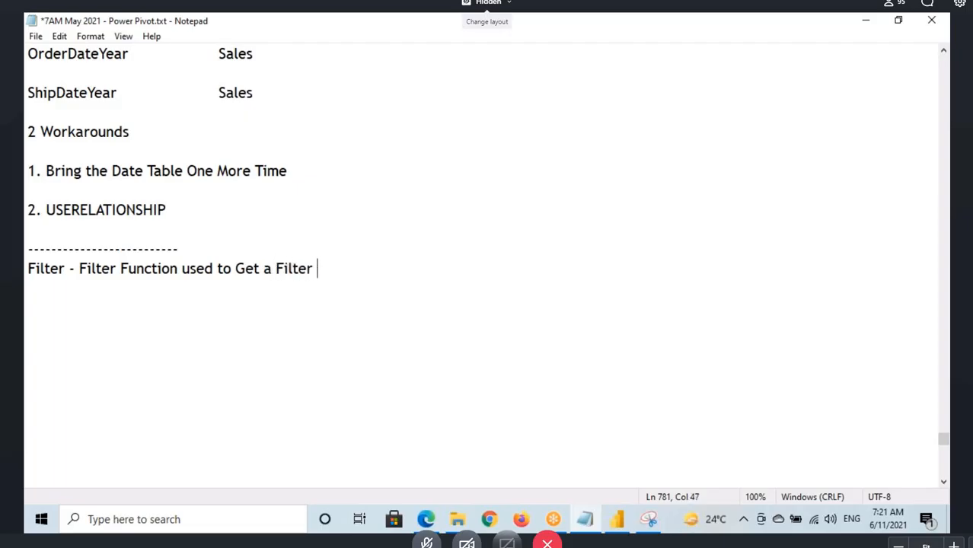
pyautogui.write('Table .')
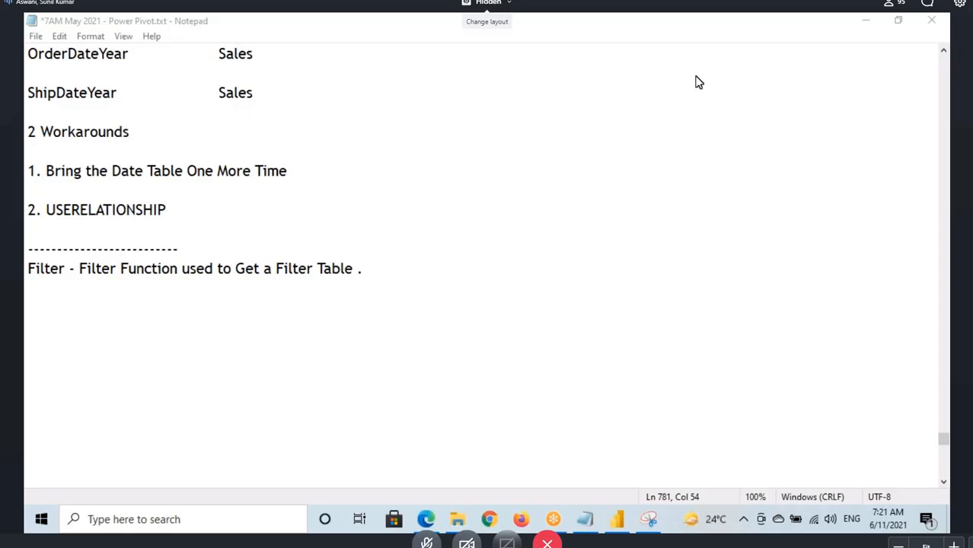
# - Highlight the Filter function definition in the class notes to review it
pyautogui.click(585, 520)
pyautogui.moveTo(110, 273); pyautogui.dragTo(366, 274)
pyautogui.moveTo(236, 268); pyautogui.dragTo(350, 268)
pyautogui.moveTo(87, 268); pyautogui.dragTo(353, 268)
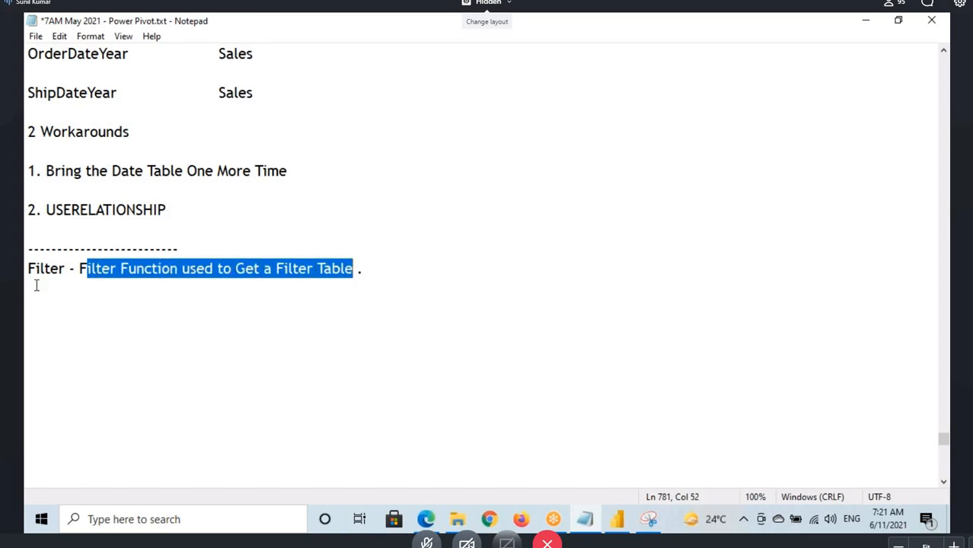
pyautogui.click(267, 268)
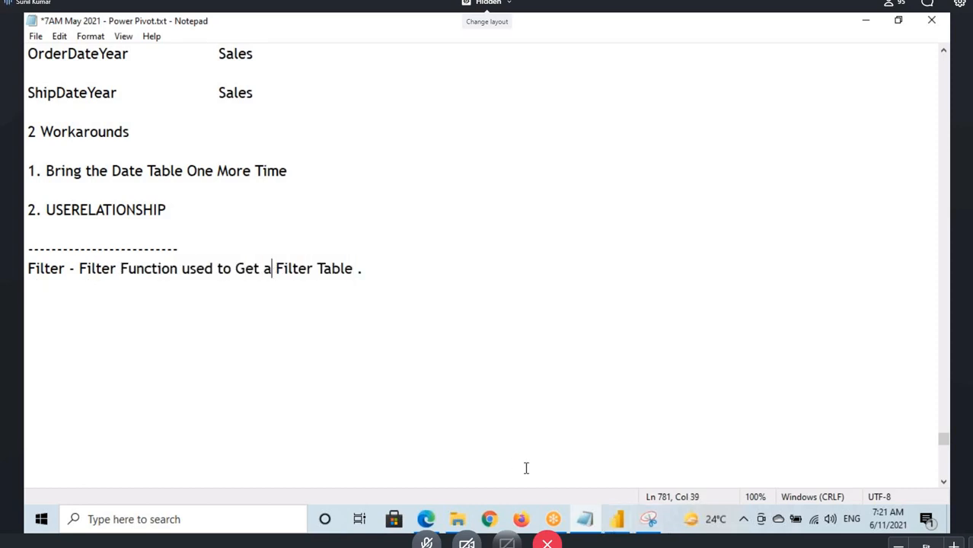
# - Switch back to the Power BI model diagram and annotate the Orders table with "4 Region" and an arrow to a hand-drawn filtered table
pyautogui.click(617, 519)
pyautogui.click(41, 202)
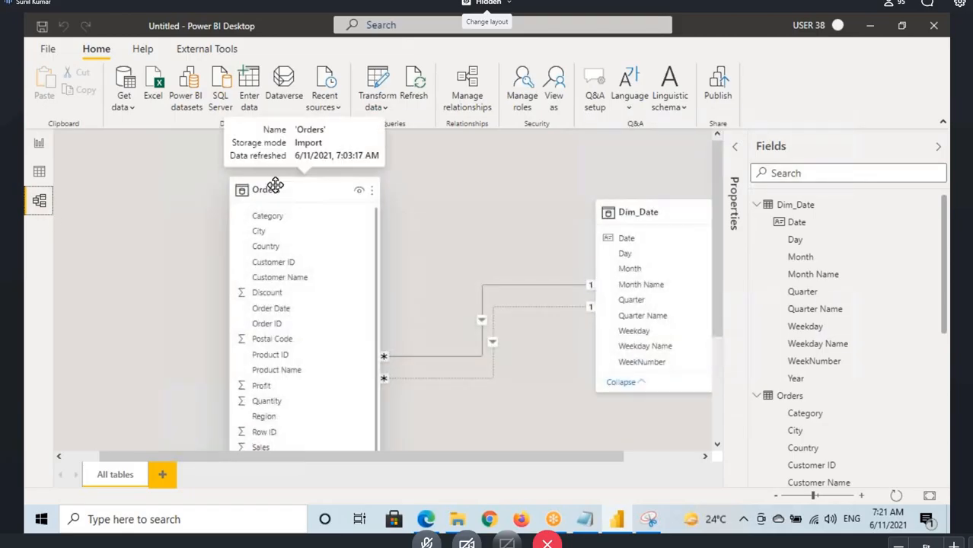
pyautogui.click(312, 194)
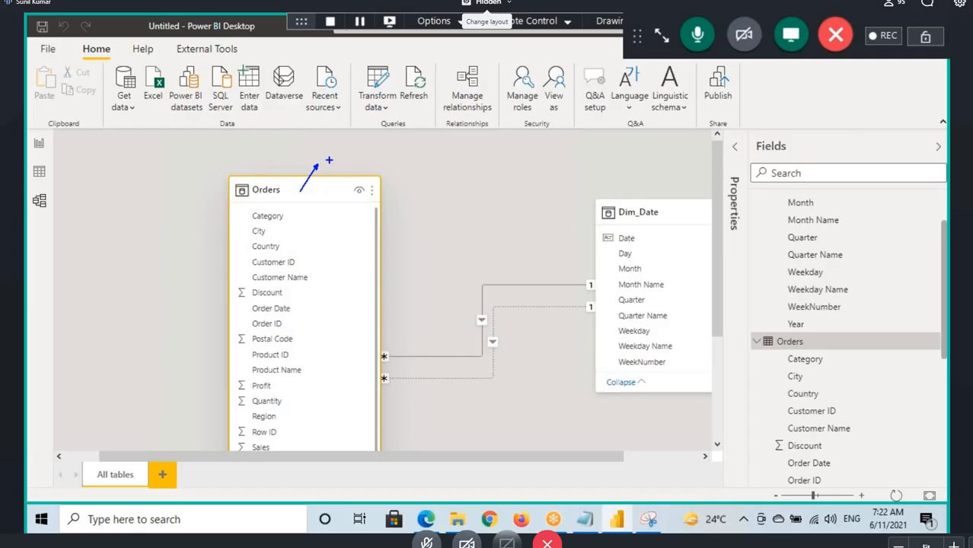
pyautogui.moveTo(354, 169); pyautogui.dragTo(404, 171)
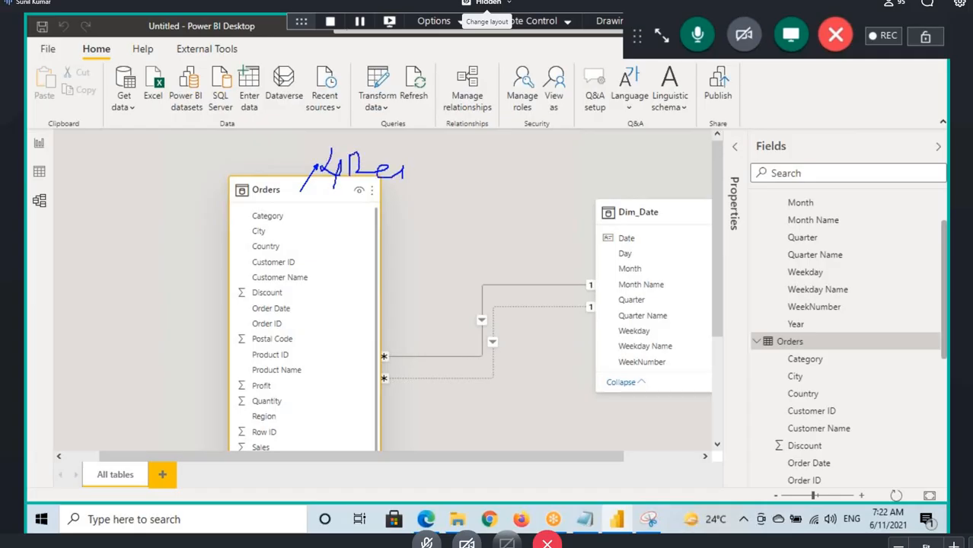
pyautogui.moveTo(227, 279)
pyautogui.mouseDown()
pyautogui.moveTo(142, 289)
pyautogui.moveTo(160, 301)
pyautogui.mouseUp()
pyautogui.moveTo(46, 280)
pyautogui.mouseDown()
pyautogui.moveTo(152, 300)
pyautogui.moveTo(77, 294)
pyautogui.mouseUp()
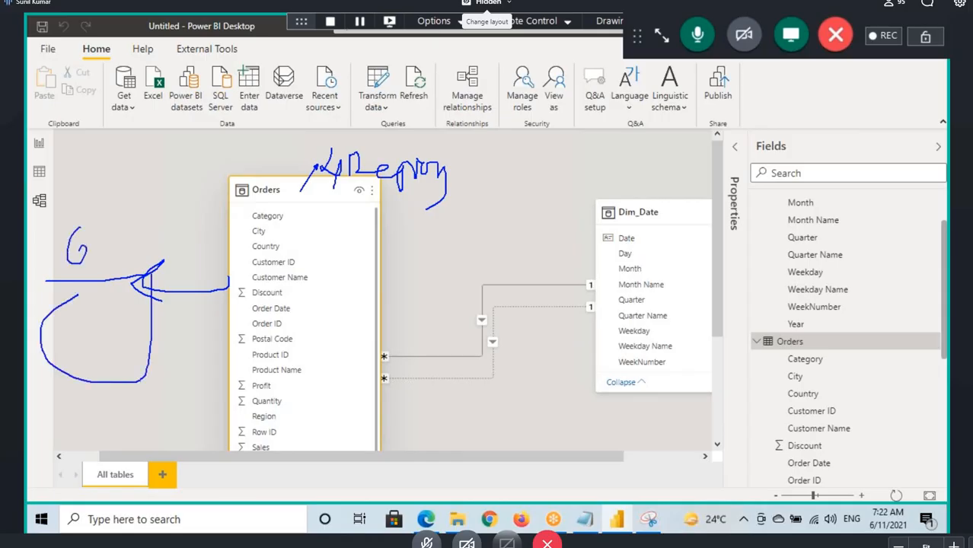
pyautogui.moveTo(105, 259); pyautogui.dragTo(146, 245)
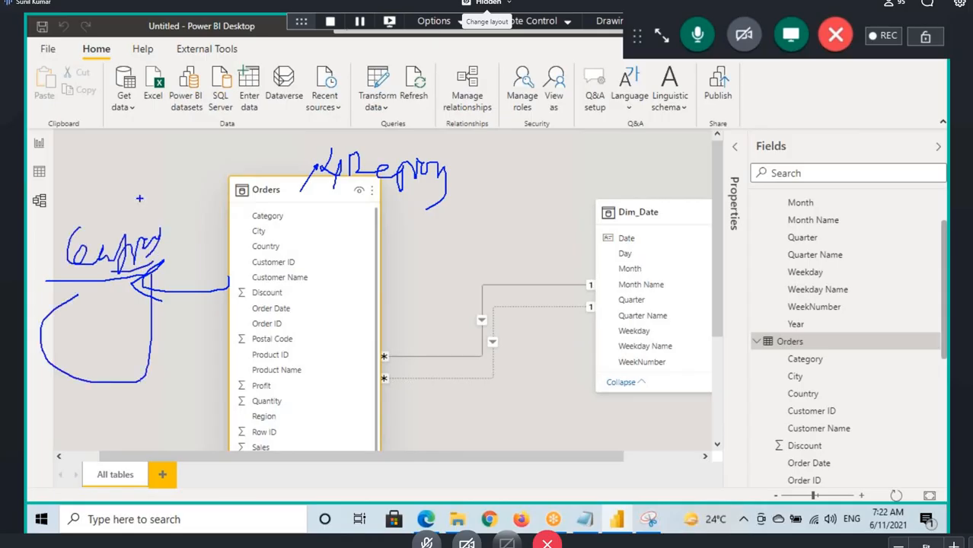
pyautogui.moveTo(127, 181); pyautogui.dragTo(123, 228)
pyautogui.moveTo(120, 206); pyautogui.dragTo(145, 203)
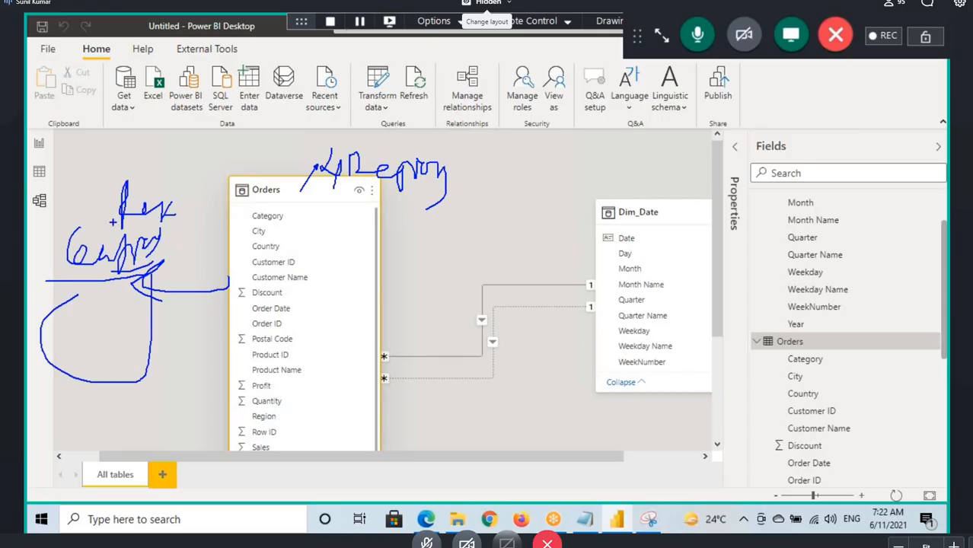
# - In the data view, add a new calculated table and name it CentralOrders in its formula
pyautogui.click(39, 171)
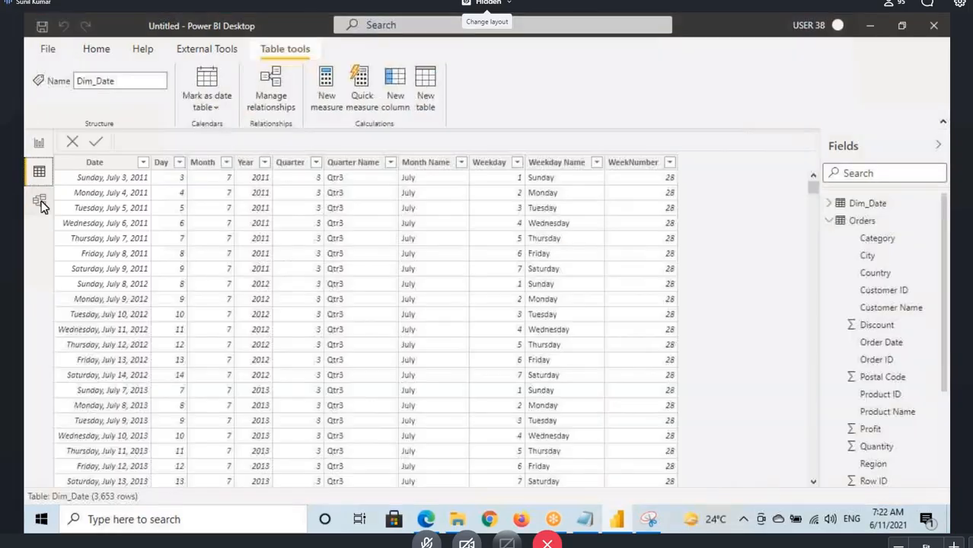
pyautogui.click(829, 221)
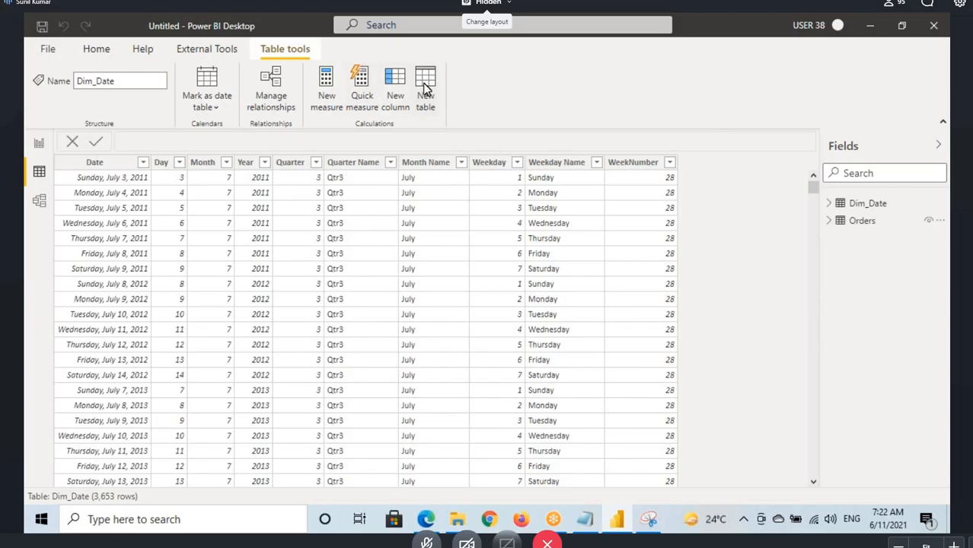
pyautogui.click(425, 87)
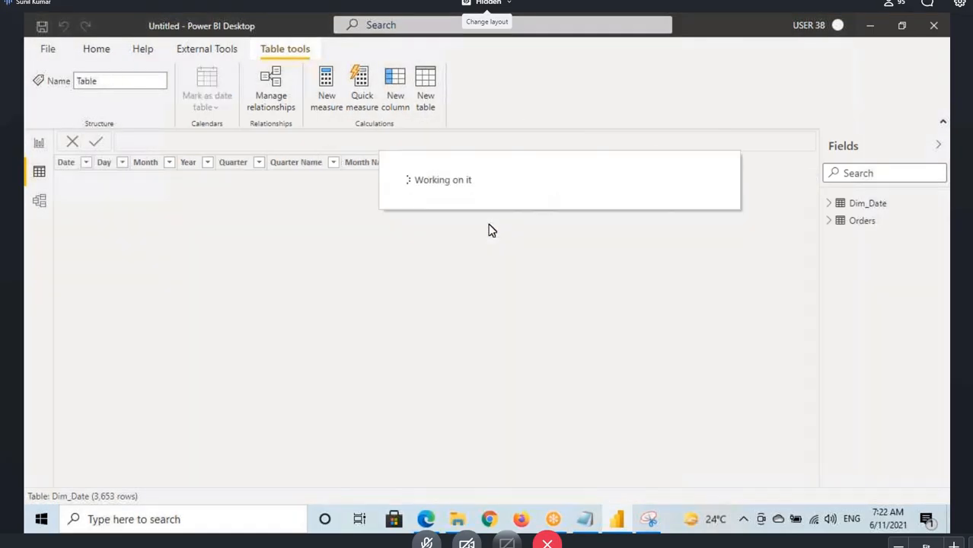
pyautogui.doubleClick(156, 145)
pyautogui.write('Cent')
pyautogui.write('ralOrd')
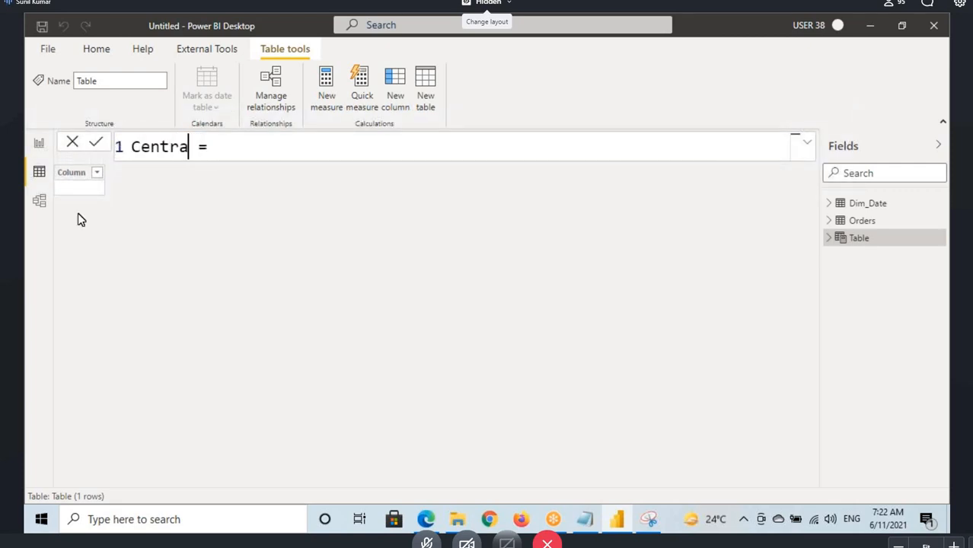
pyautogui.write('ers')
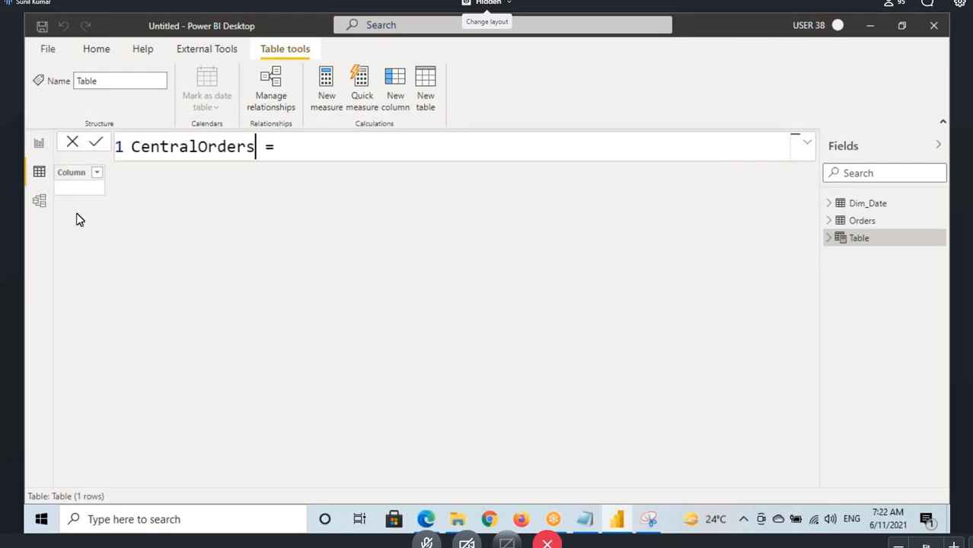
# - Begin the CentralOrders table formula with the FILTER function
pyautogui.click(280, 146)
pyautogui.write('fi')
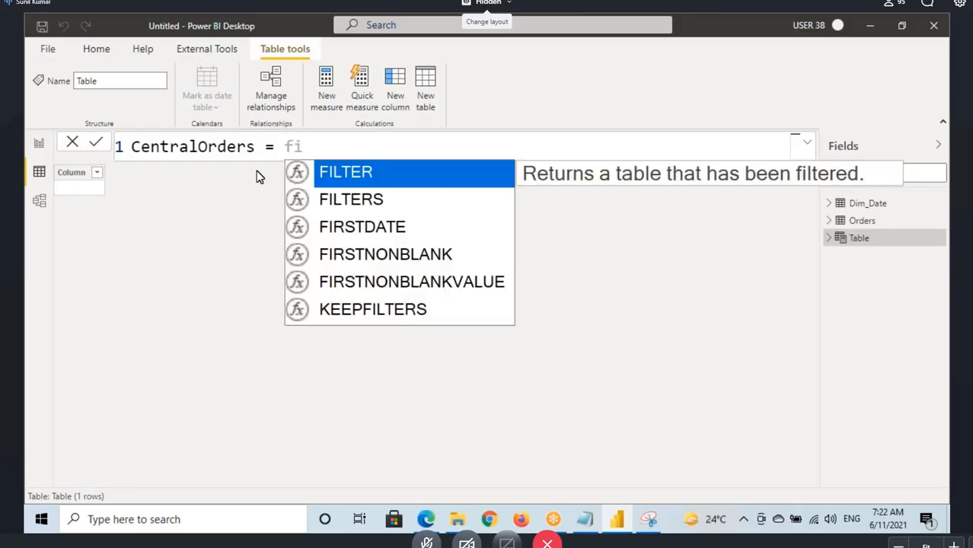
pyautogui.press('Tab')
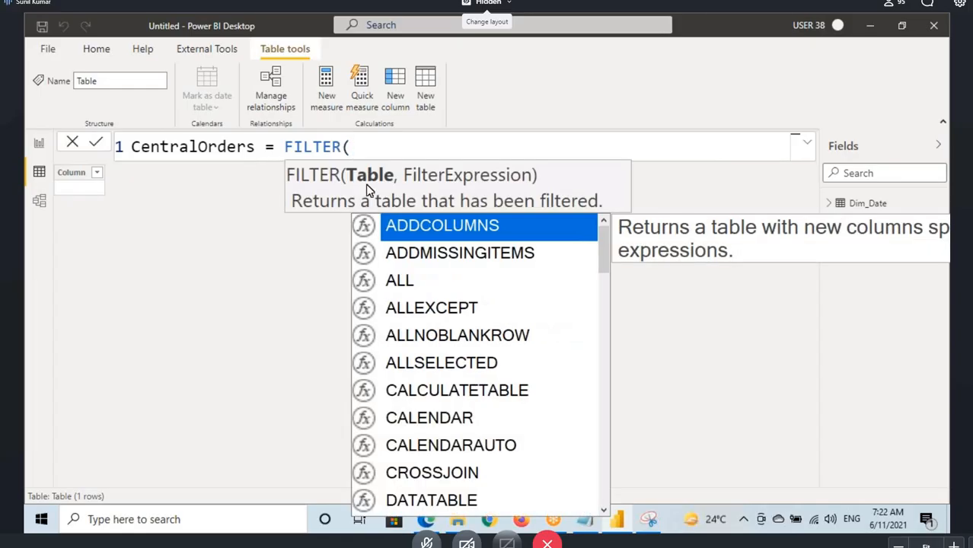
pyautogui.moveTo(285, 192)
pyautogui.mouseDown()
pyautogui.moveTo(433, 213)
pyautogui.moveTo(613, 219)
pyautogui.mouseUp()
pyautogui.moveTo(288, 208); pyautogui.dragTo(224, 237)
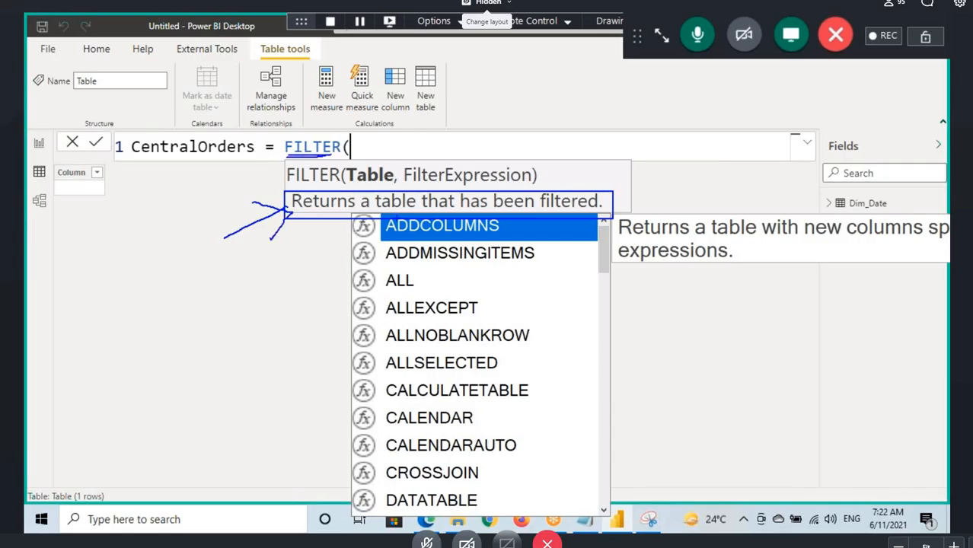
pyautogui.moveTo(477, 215); pyautogui.dragTo(553, 215)
pyautogui.moveTo(345, 184); pyautogui.dragTo(397, 185)
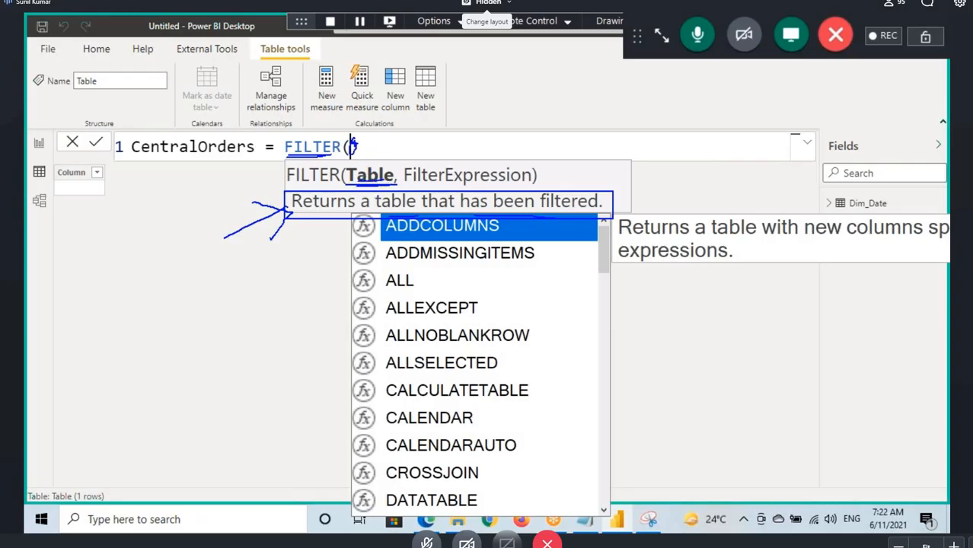
pyautogui.press('Escape')
# - Complete the FILTER formula with the Orders table and the condition Orders[Region]="Central", and commit it
pyautogui.write('Orders')
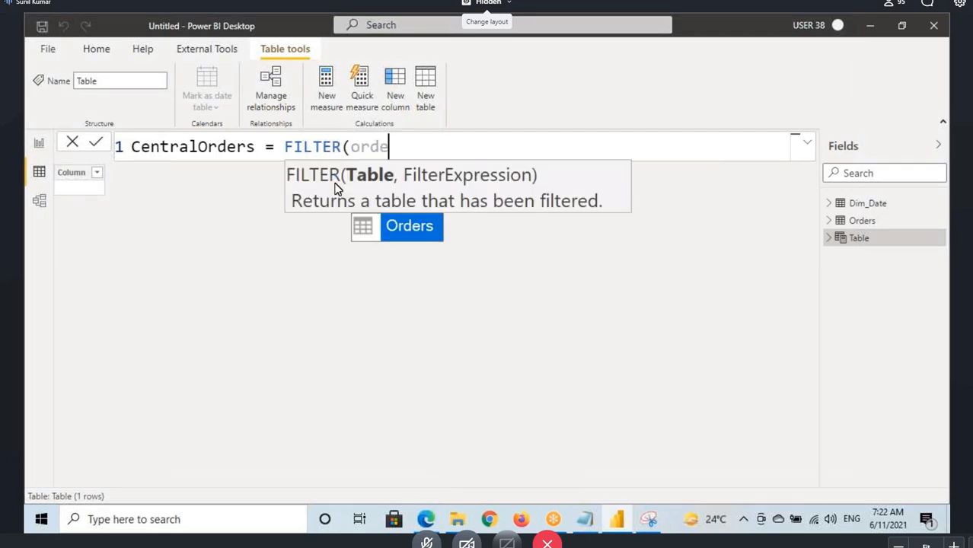
pyautogui.press('Tab')
pyautogui.write(',')
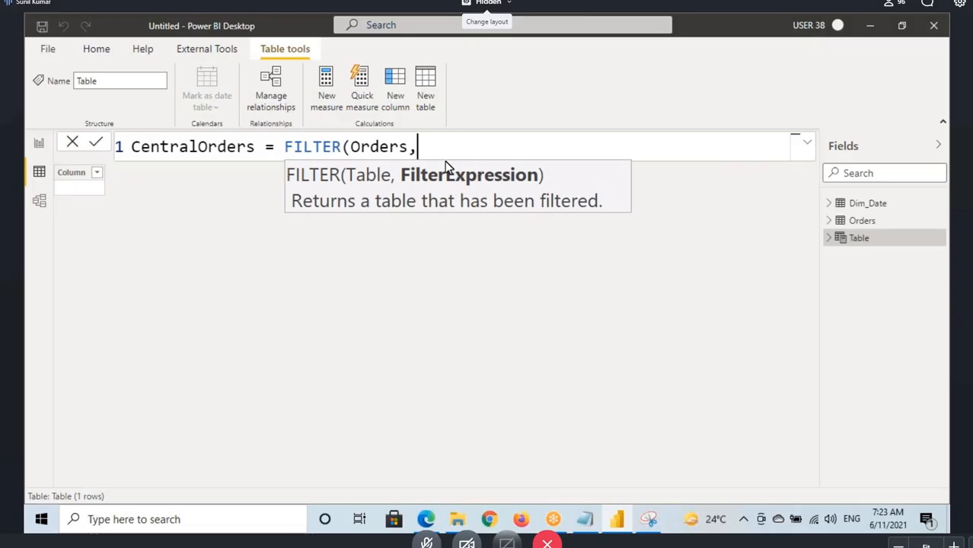
pyautogui.write('regio')
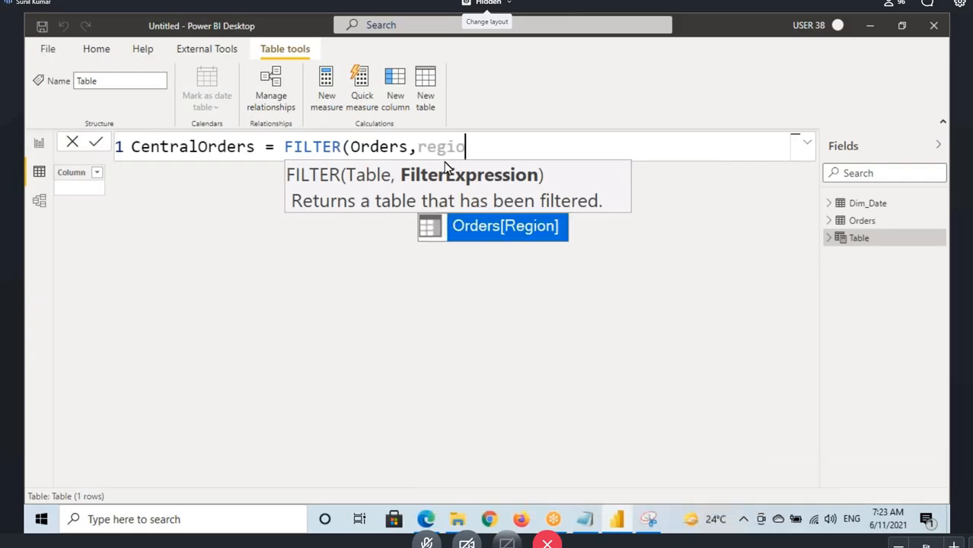
pyautogui.press('Tab')
pyautogui.write('="')
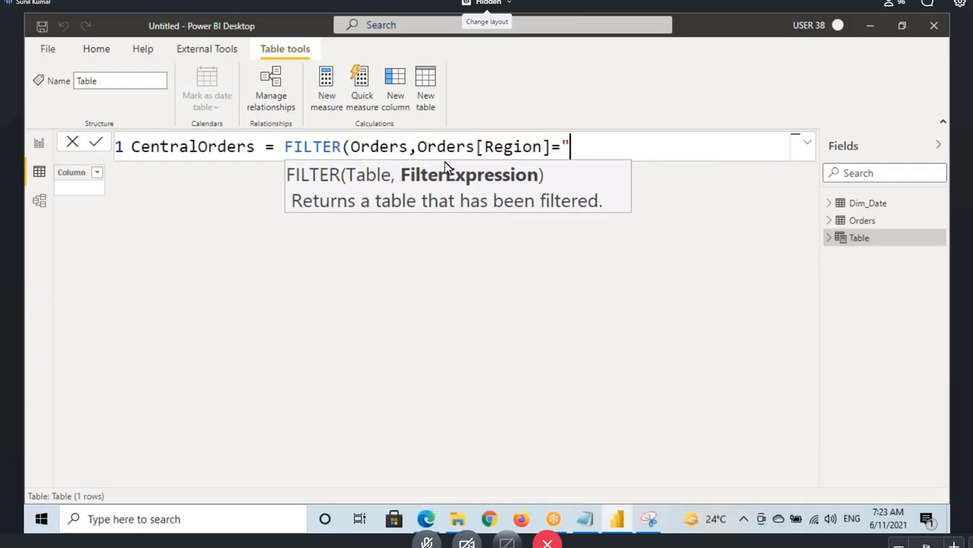
pyautogui.write('Central"')
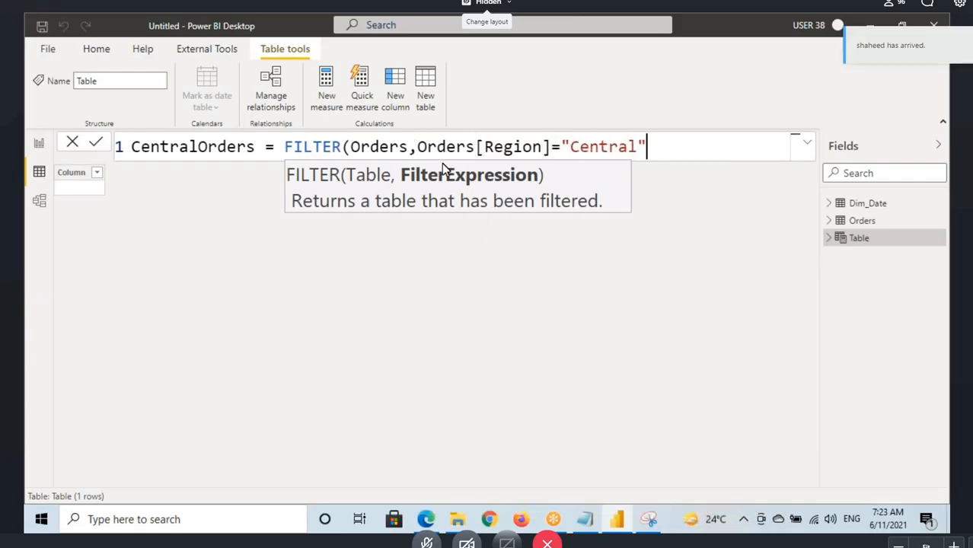
pyautogui.write(')')
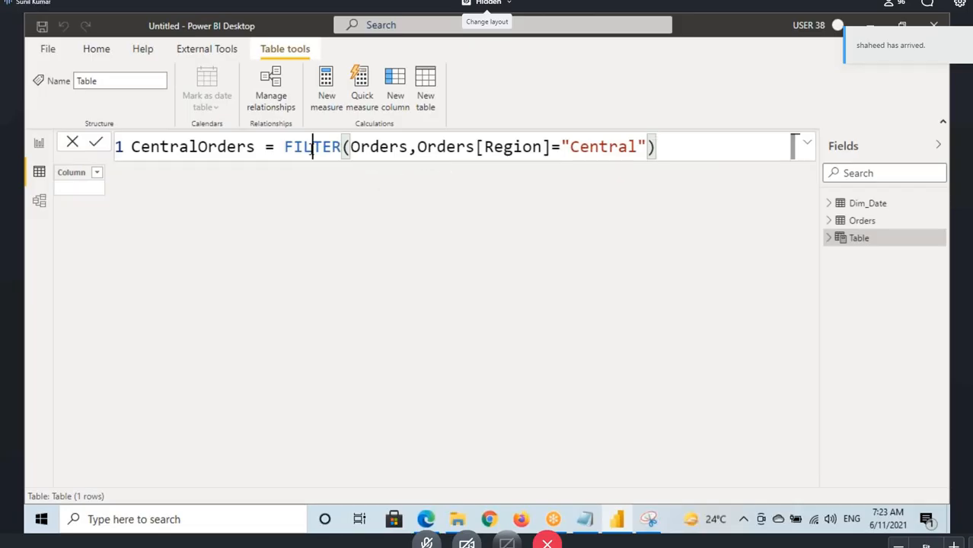
pyautogui.click(367, 148)
pyautogui.click(447, 150)
pyautogui.click(582, 153)
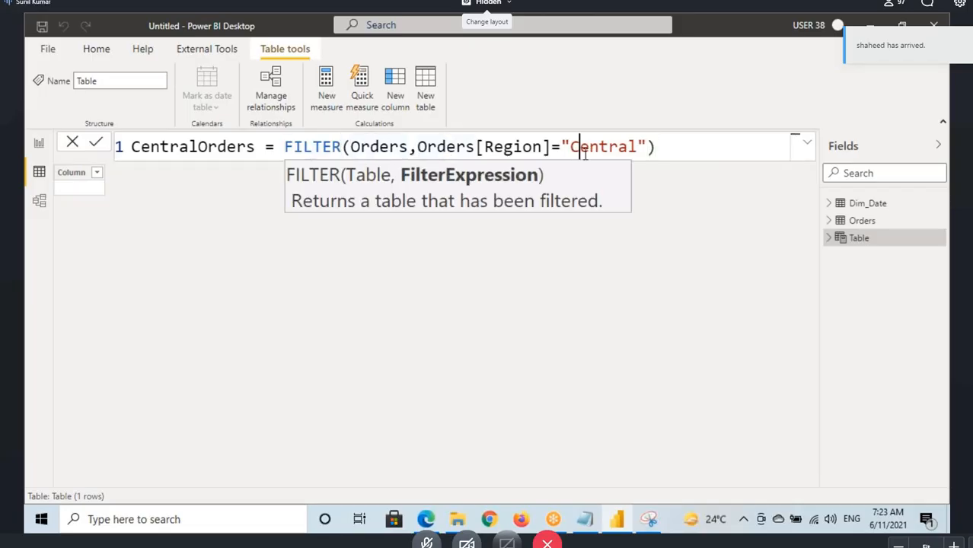
pyautogui.click(675, 148)
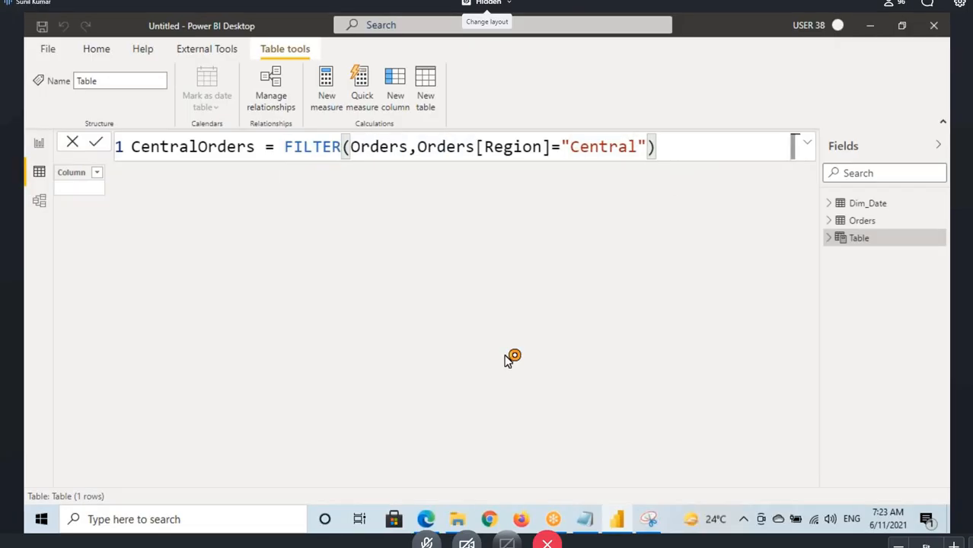
pyautogui.click(509, 358)
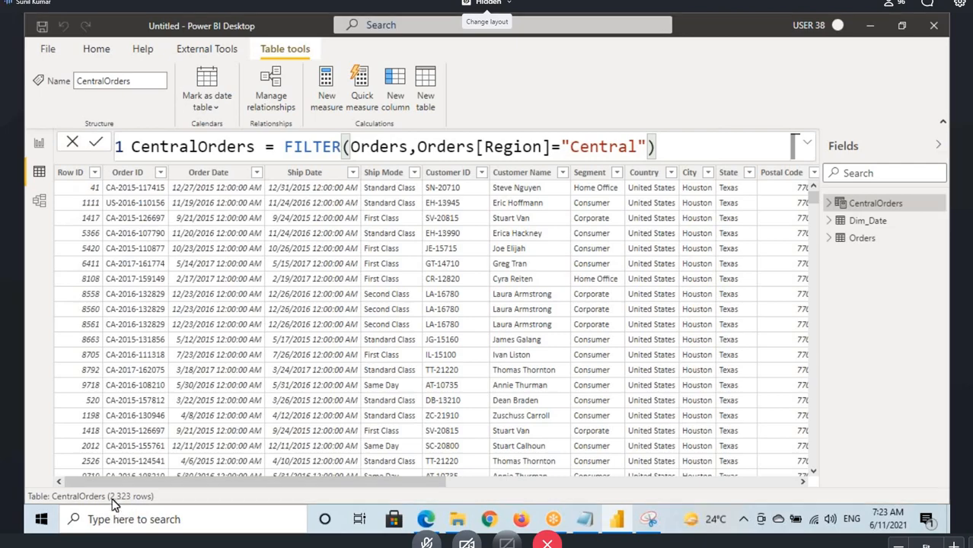
# - Check the distinct filter values of the Region column in CentralOrders, leaving the filter unchanged
pyautogui.moveTo(255, 482); pyautogui.dragTo(720, 492)
pyautogui.click(156, 173)
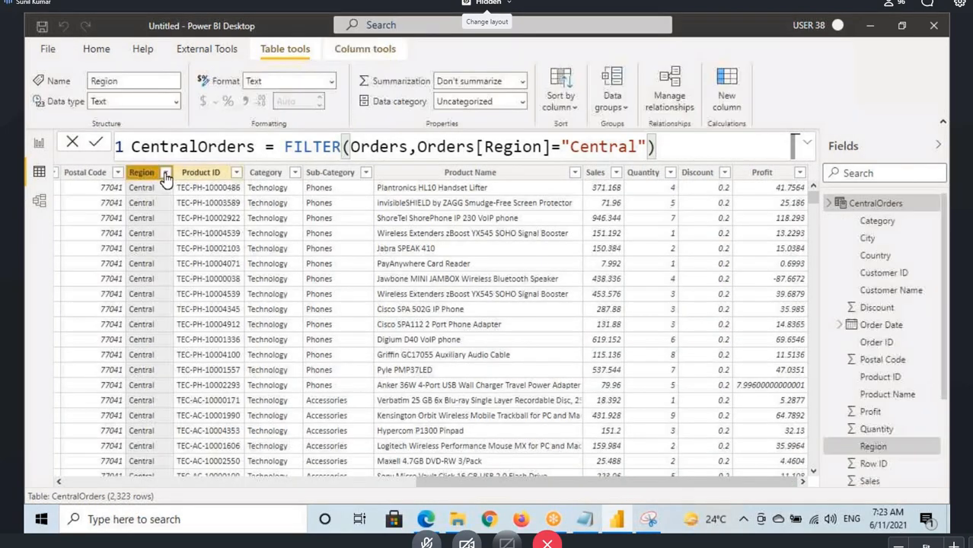
pyautogui.click(166, 172)
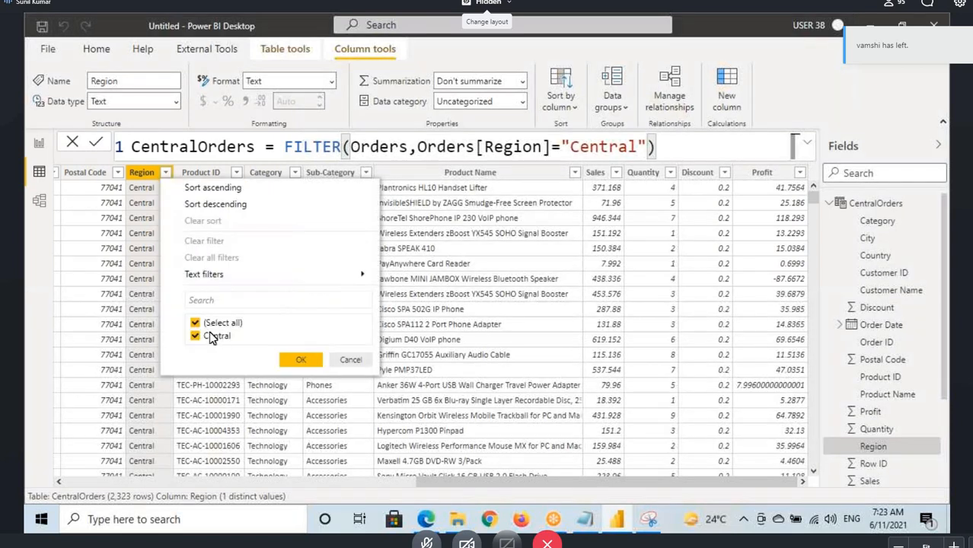
pyautogui.click(362, 367)
# - Switch to Notepad and highlight the note describing what the Filter function is used for
pyautogui.click(585, 519)
pyautogui.click(94, 268)
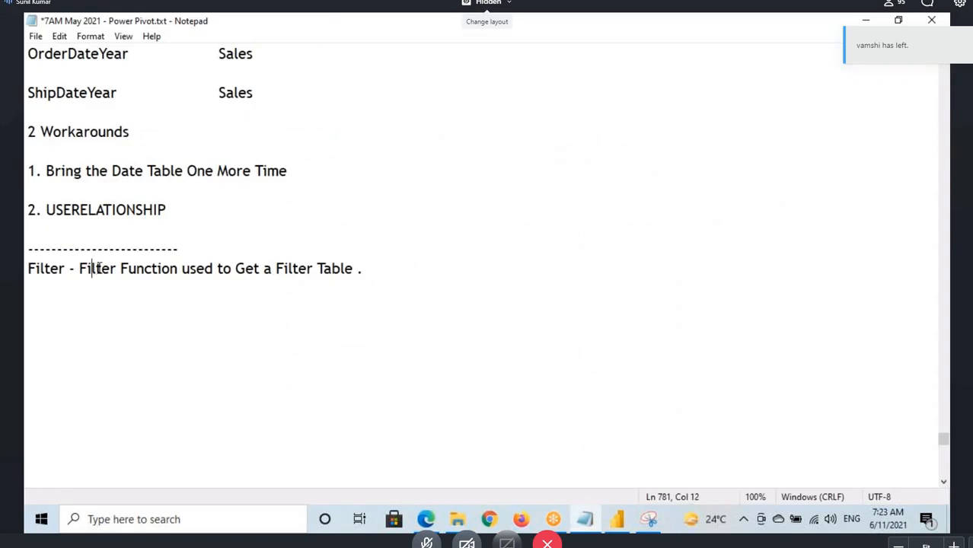
pyautogui.moveTo(94, 268); pyautogui.dragTo(330, 290)
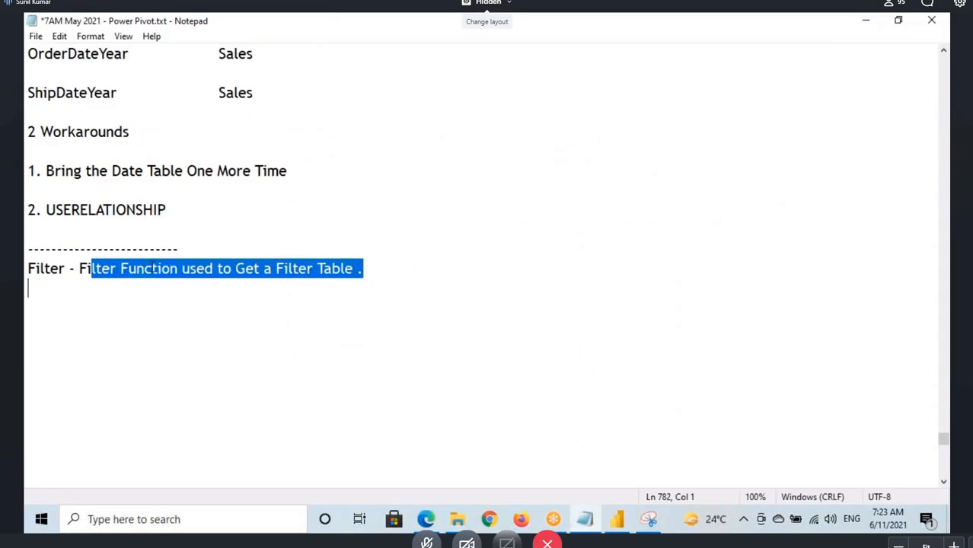
pyautogui.moveTo(145, 268); pyautogui.dragTo(303, 277)
pyautogui.moveTo(87, 268); pyautogui.dragTo(364, 270)
pyautogui.moveTo(233, 320)
pyautogui.mouseDown()
pyautogui.moveTo(207, 330)
pyautogui.moveTo(286, 368)
pyautogui.mouseUp()
pyautogui.moveTo(232, 386); pyautogui.dragTo(316, 385)
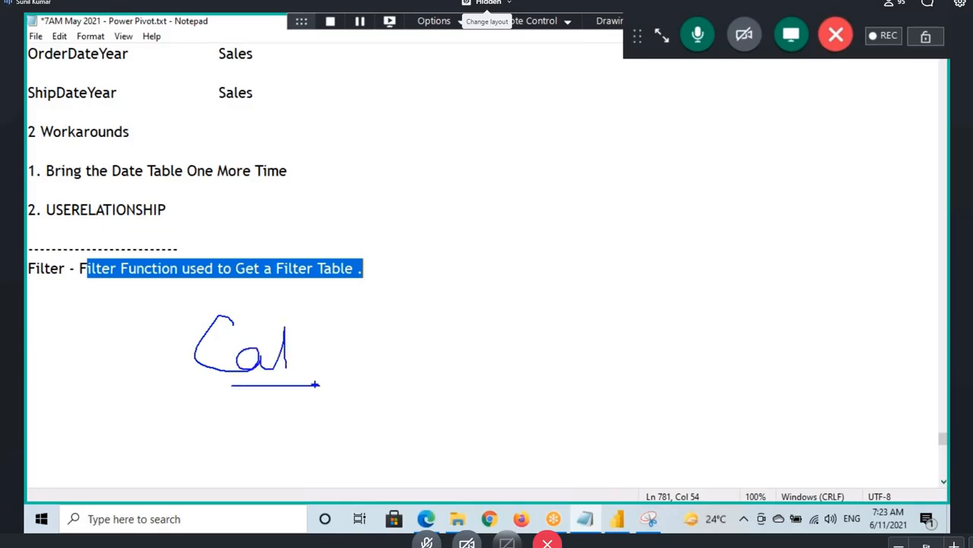
pyautogui.moveTo(229, 314)
pyautogui.mouseDown()
pyautogui.moveTo(263, 380)
pyautogui.moveTo(284, 343)
pyautogui.mouseUp()
pyautogui.moveTo(291, 315); pyautogui.dragTo(290, 359)
pyautogui.moveTo(280, 352); pyautogui.dragTo(294, 348)
pyautogui.moveTo(352, 323); pyautogui.dragTo(360, 355)
pyautogui.moveTo(365, 304)
pyautogui.mouseDown()
pyautogui.moveTo(368, 196)
pyautogui.moveTo(311, 244)
pyautogui.mouseUp()
pyautogui.moveTo(364, 304)
pyautogui.mouseDown()
pyautogui.moveTo(409, 197)
pyautogui.moveTo(319, 251)
pyautogui.mouseUp()
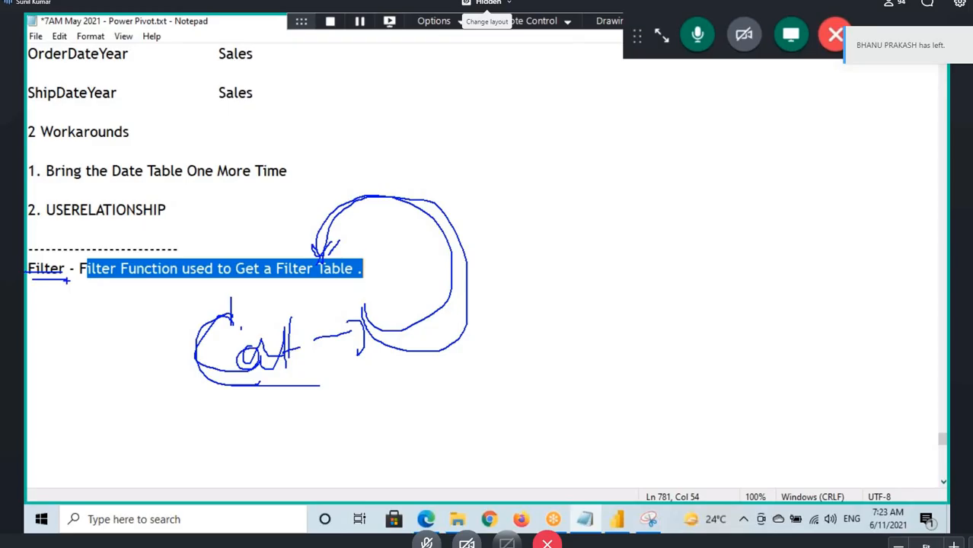
pyautogui.press('Escape')
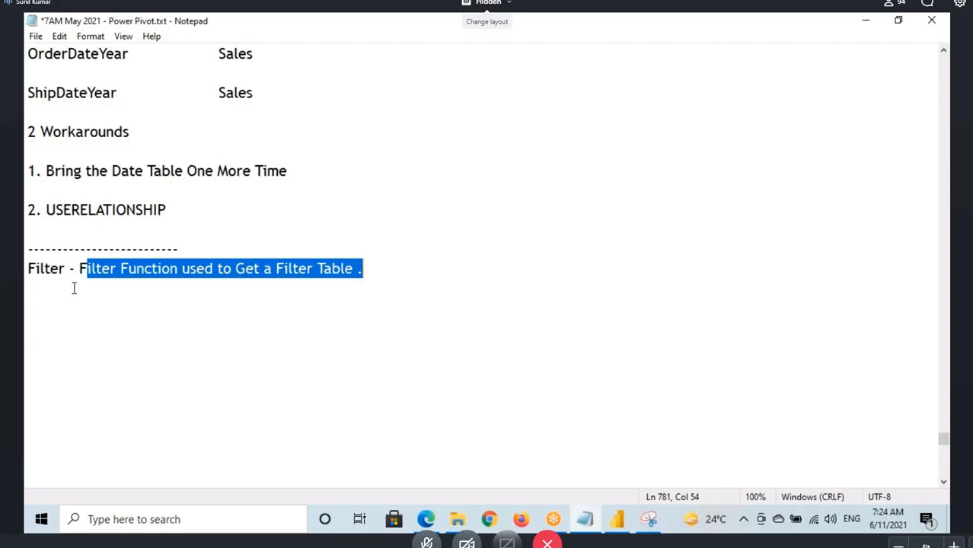
# - Switch to Power BI Desktop, review the Sales column and FILTER formula of CentralOrders, and display the Orders table
pyautogui.click(616, 519)
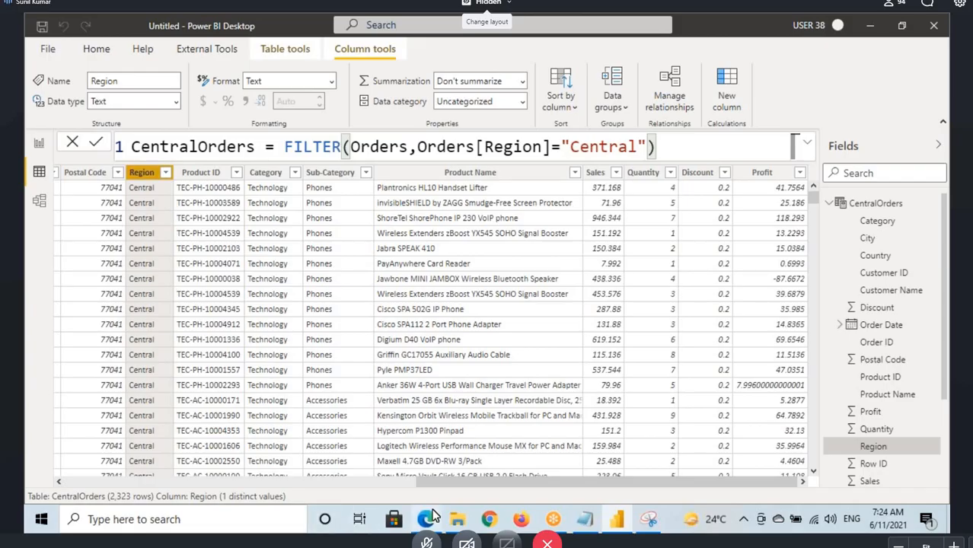
pyautogui.click(586, 286)
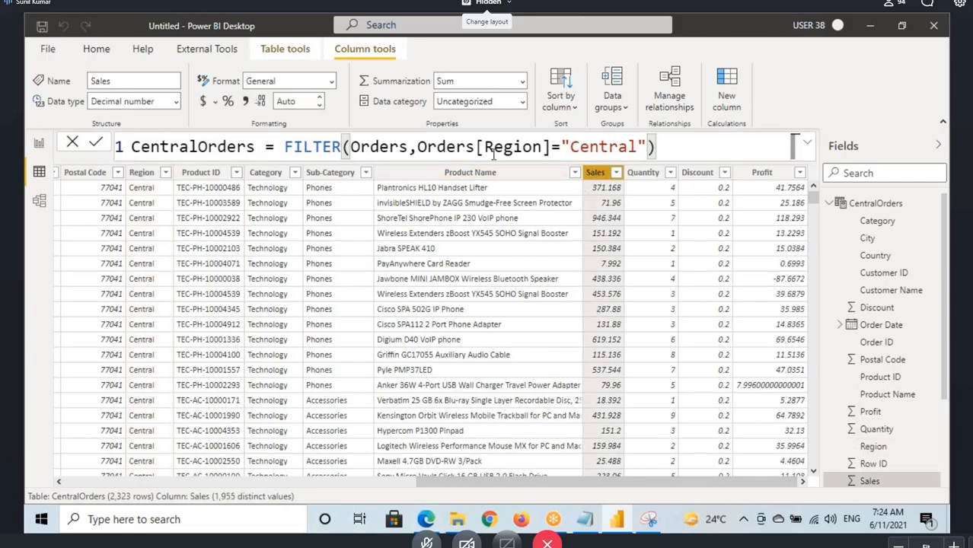
pyautogui.moveTo(308, 147); pyautogui.dragTo(655, 147)
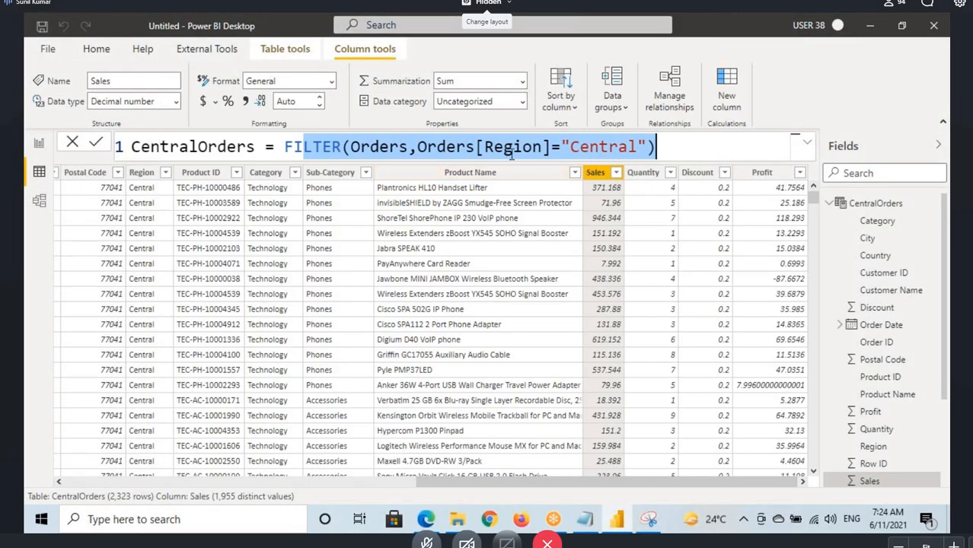
pyautogui.scroll(-3, 868, 305)
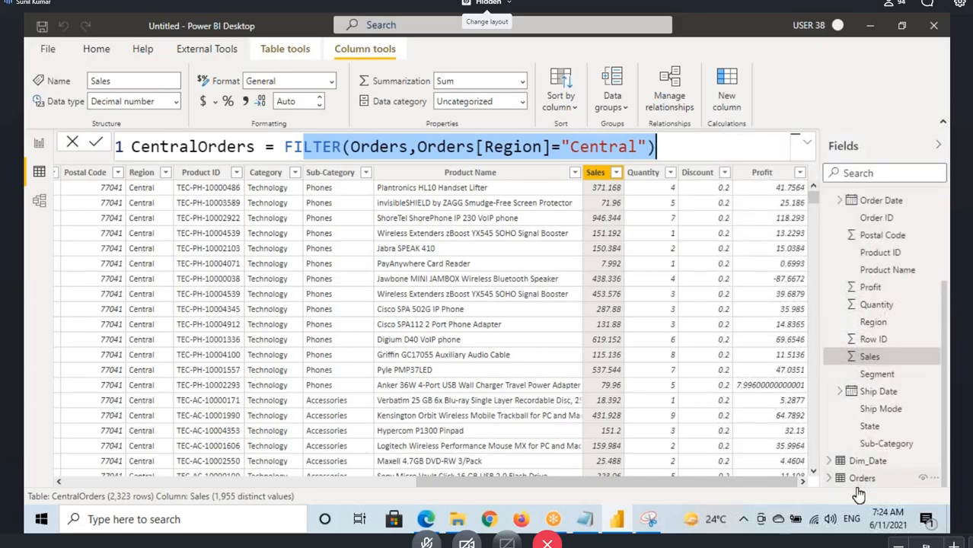
pyautogui.click(859, 480)
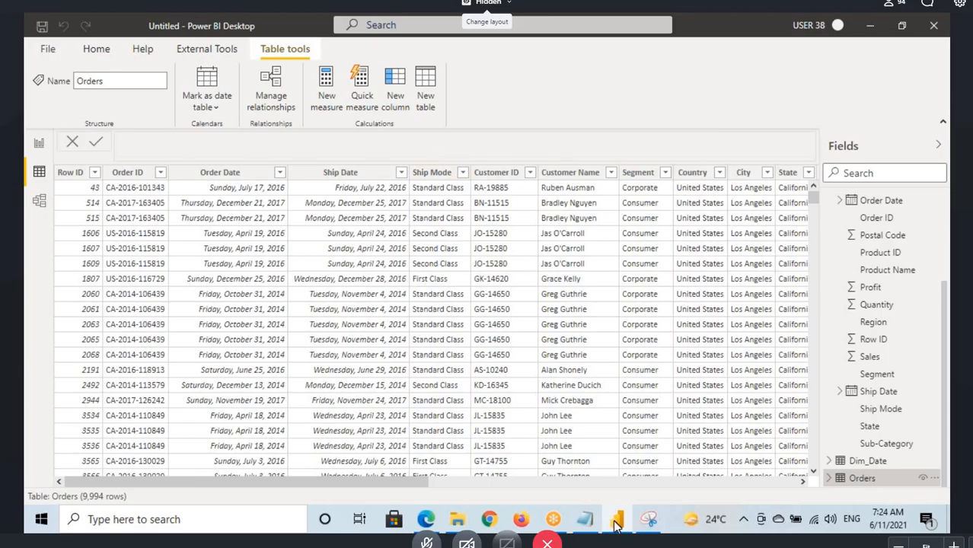
# - Switch to Notepad and reread the Filter note, highlighting the part about getting a filter table
pyautogui.click(586, 524)
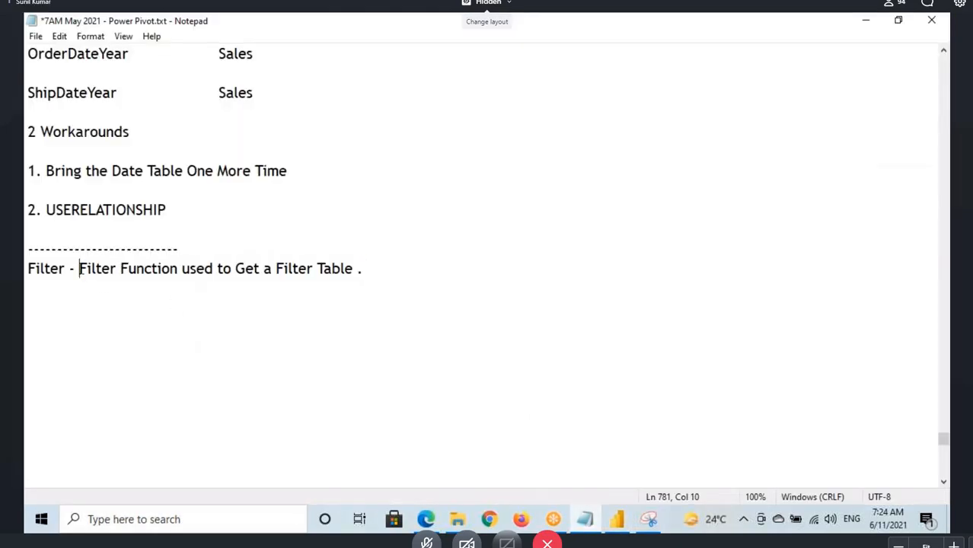
pyautogui.moveTo(80, 271); pyautogui.dragTo(377, 278)
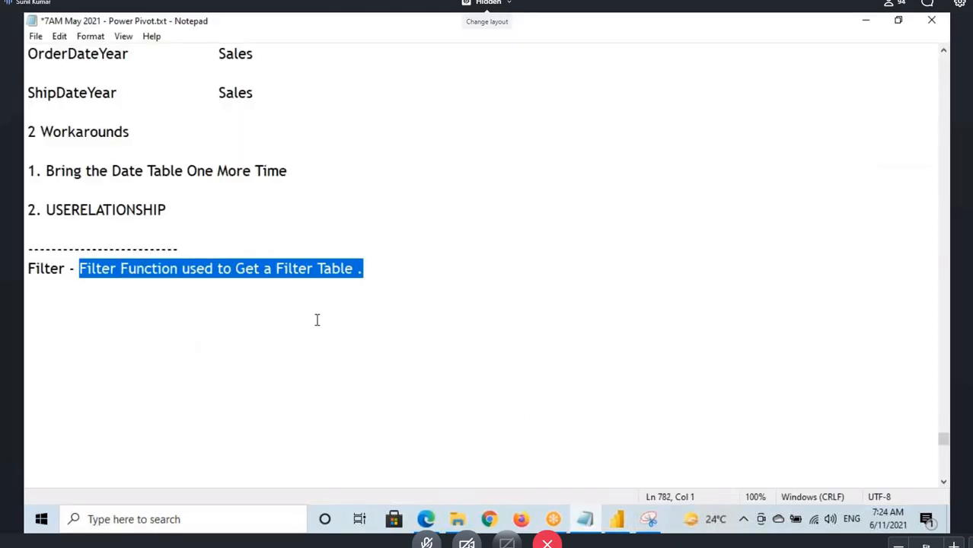
pyautogui.click(85, 274)
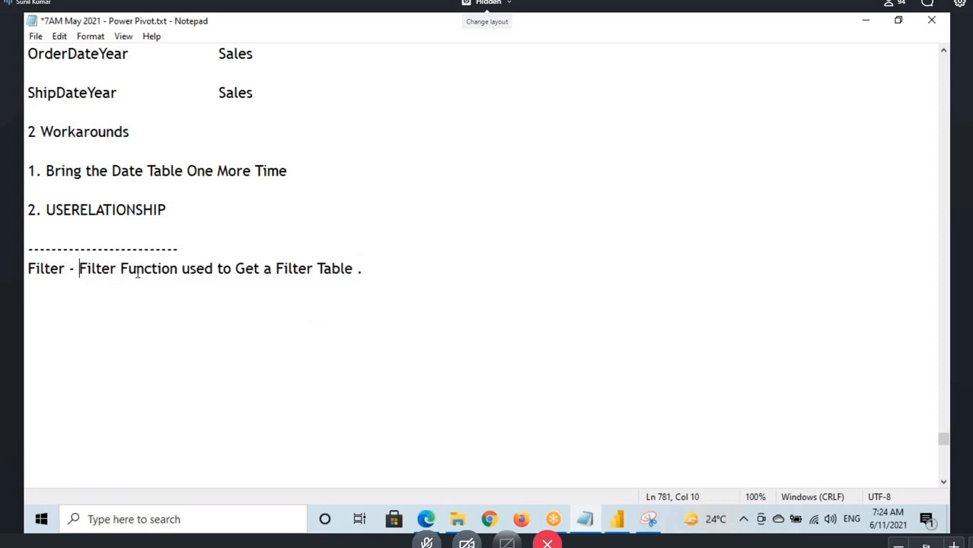
pyautogui.moveTo(252, 268); pyautogui.dragTo(353, 271)
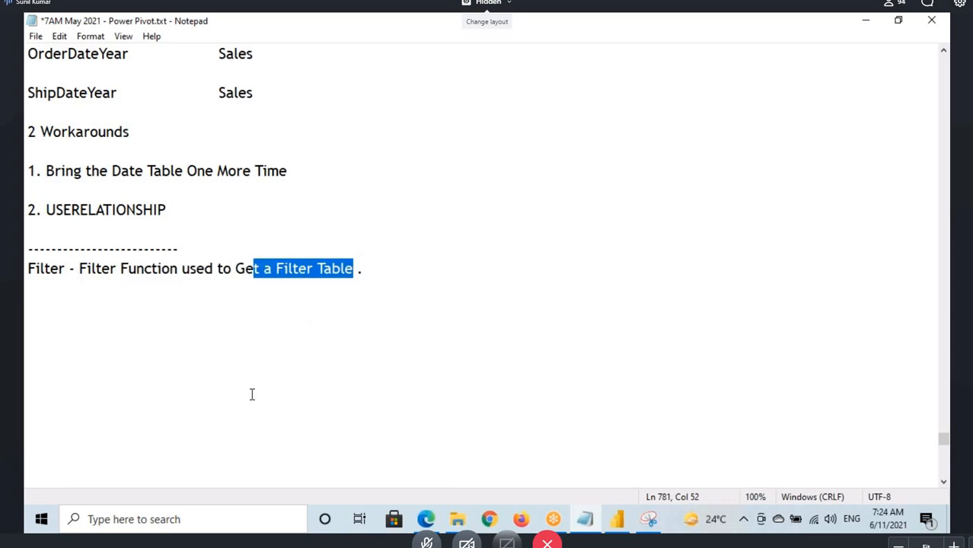
# - Switch to Power BI Desktop, name the new Orders measure CentralSales, and begin its formula with CALCULATE(SUM(
pyautogui.click(616, 519)
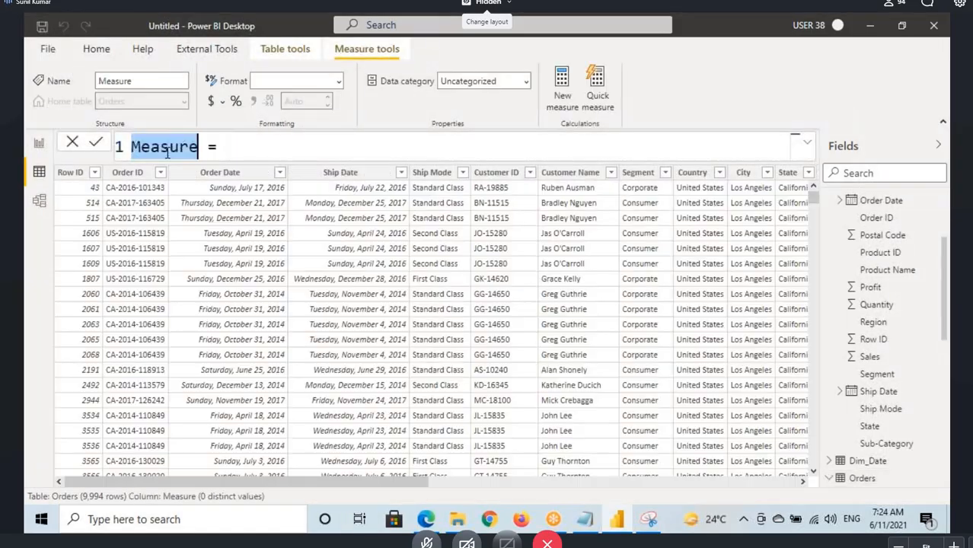
pyautogui.write('CentralSale')
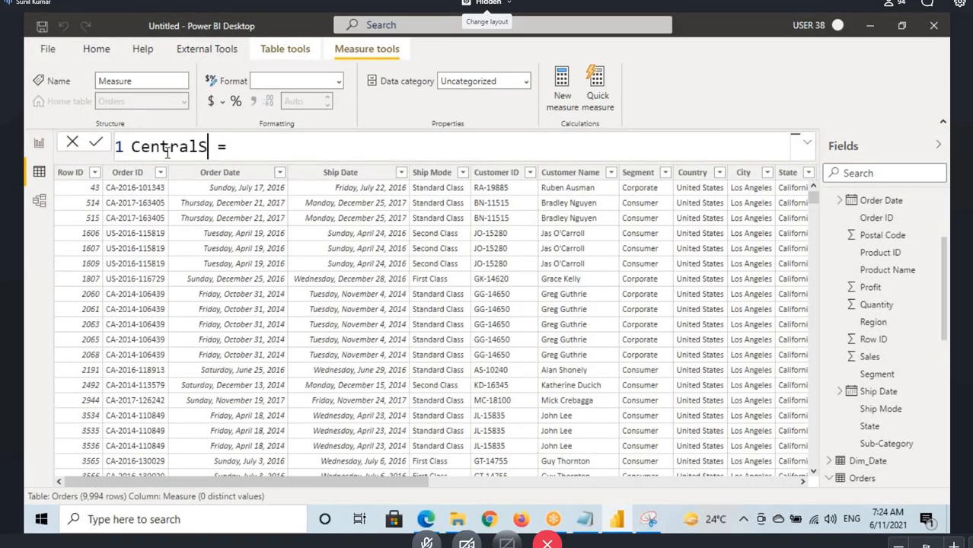
pyautogui.write('s')
pyautogui.click(310, 147)
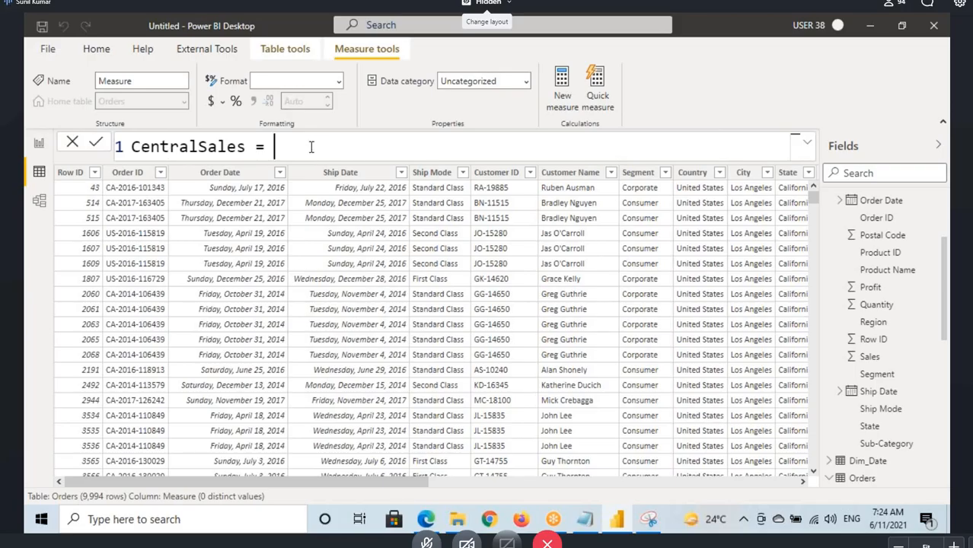
pyautogui.write('c')
pyautogui.press('Tab')
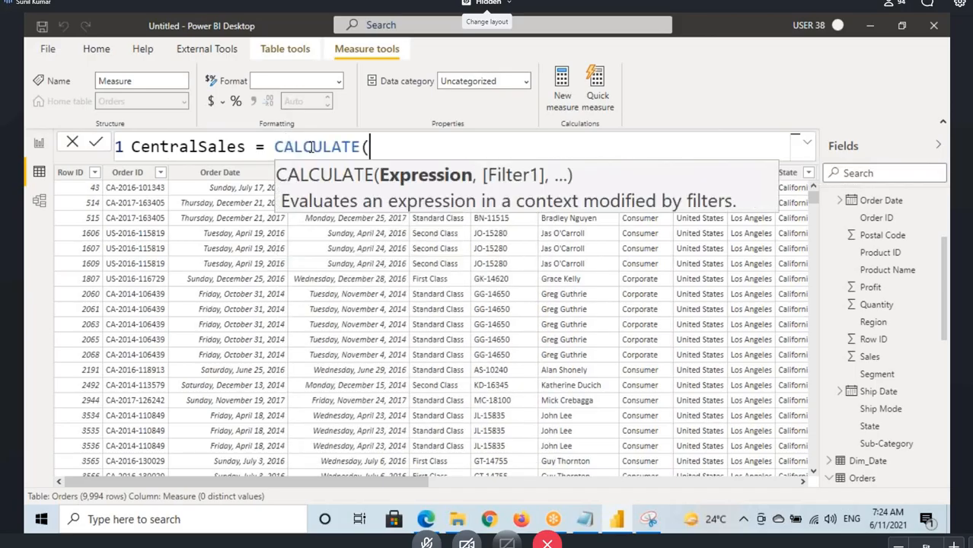
pyautogui.write('su')
pyautogui.press('Tab')
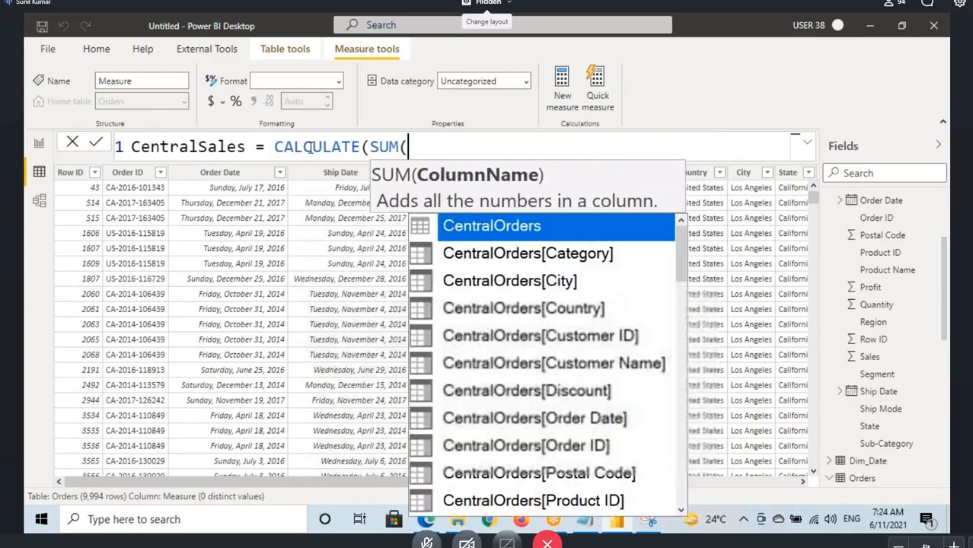
pyautogui.write('sales')
pyautogui.press('Tab')
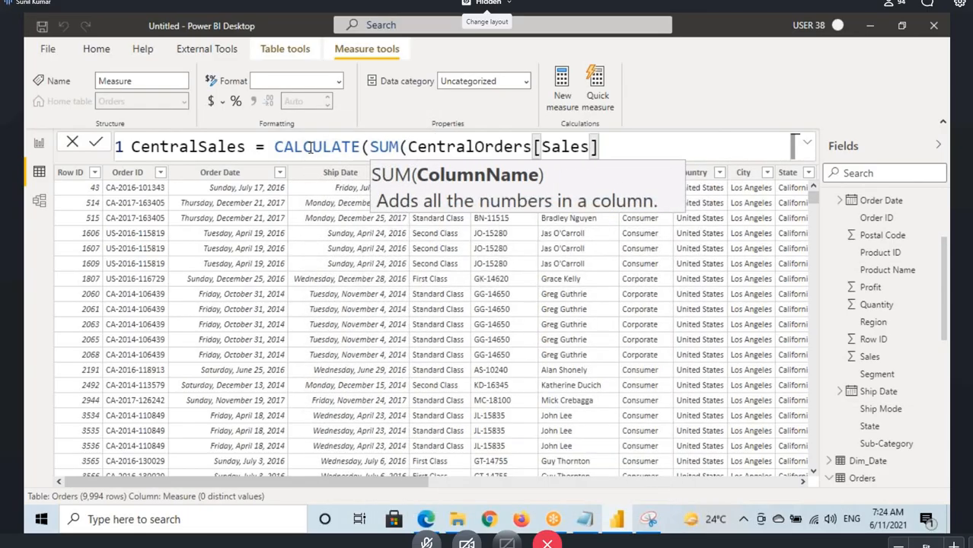
pyautogui.press('BackSpace')
pyautogui.press('BackSpace')
pyautogui.press('BackSpace')
pyautogui.press('BackSpace')
pyautogui.press('BackSpace')
pyautogui.press('BackSpace')
pyautogui.press('BackSpace')
pyautogui.press('BackSpace')
pyautogui.press('BackSpace')
pyautogui.press('BackSpace')
pyautogui.press('BackSpace')
pyautogui.press('BackSpace')
pyautogui.press('BackSpace')
pyautogui.press('BackSpace')
pyautogui.press('BackSpace')
pyautogui.press('BackSpace')
pyautogui.press('BackSpace')
pyautogui.press('BackSpace')
pyautogui.press('BackSpace')
pyautogui.press('BackSpace')
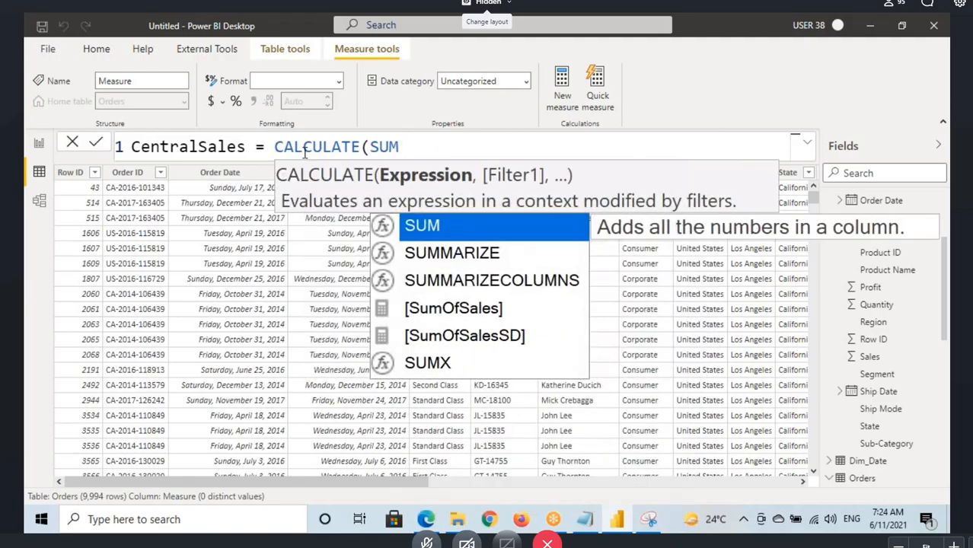
# - Enter Orders[Sales] as the column summed inside CALCULATE in the CentralSales formula
pyautogui.write('(')
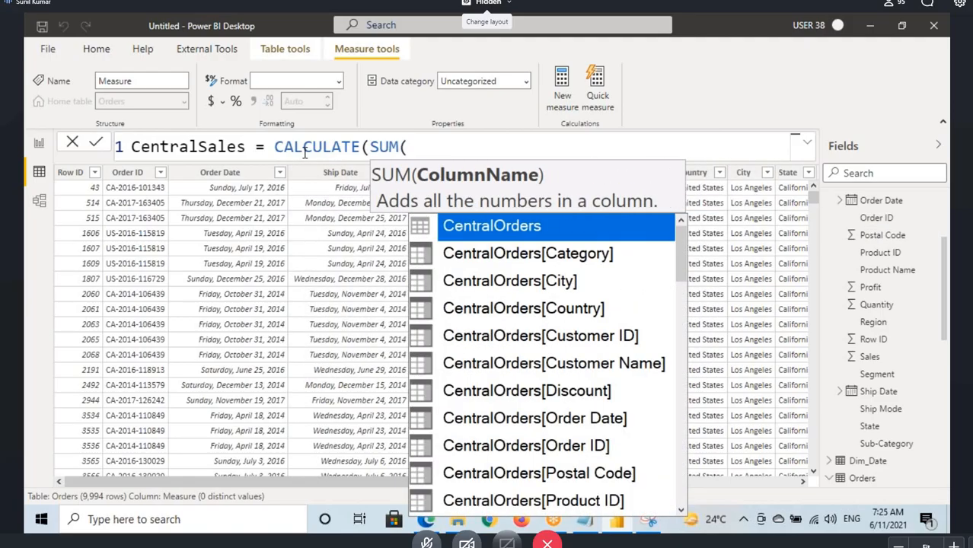
pyautogui.write('sale')
pyautogui.press('Down')
pyautogui.press('Tab')
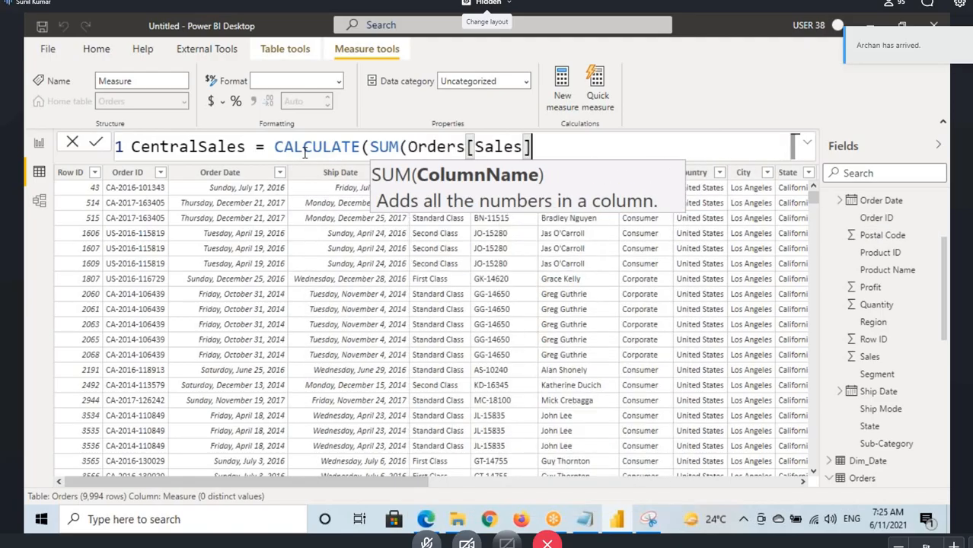
# - Close the SUM expression and add a FILTER function with the Orders table as its first argument
pyautogui.write('),f')
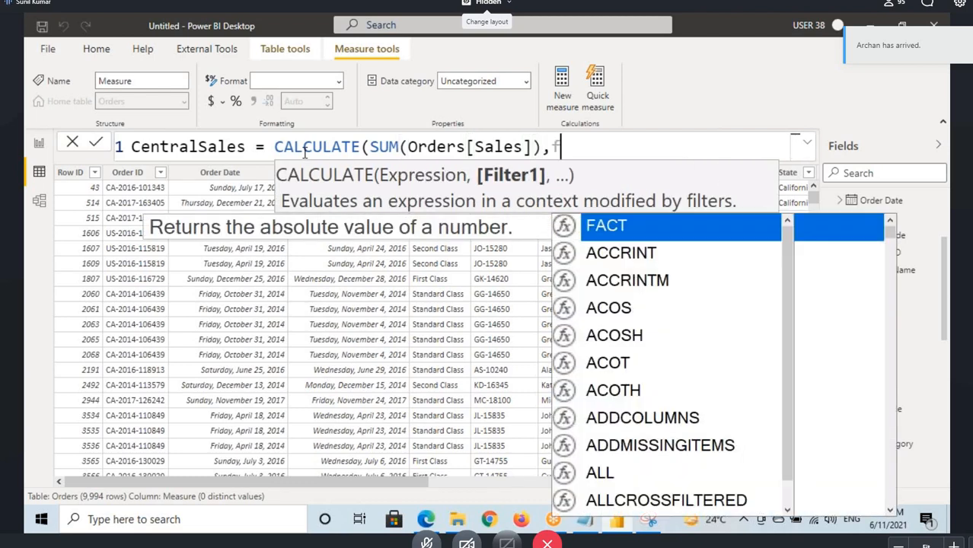
pyautogui.write('ilte')
pyautogui.press('Tab')
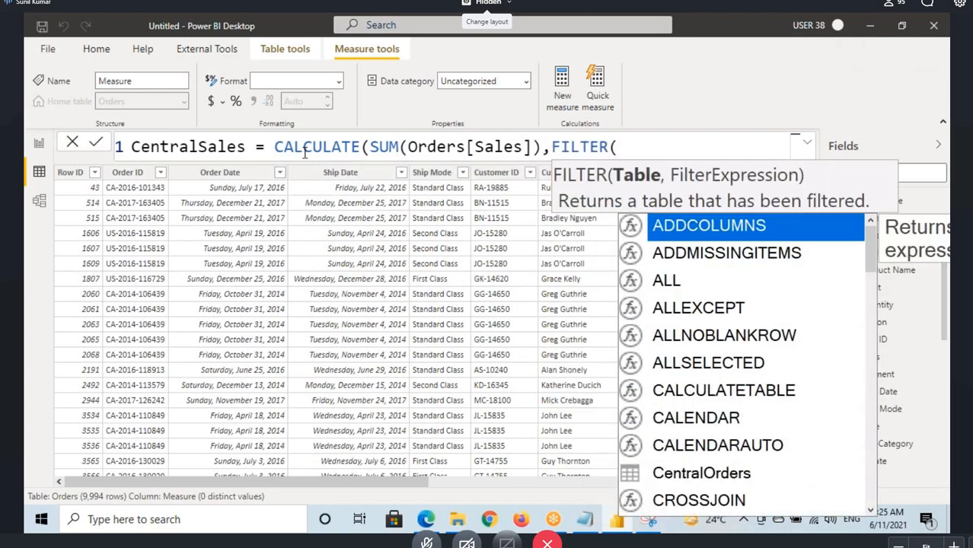
pyautogui.write('order')
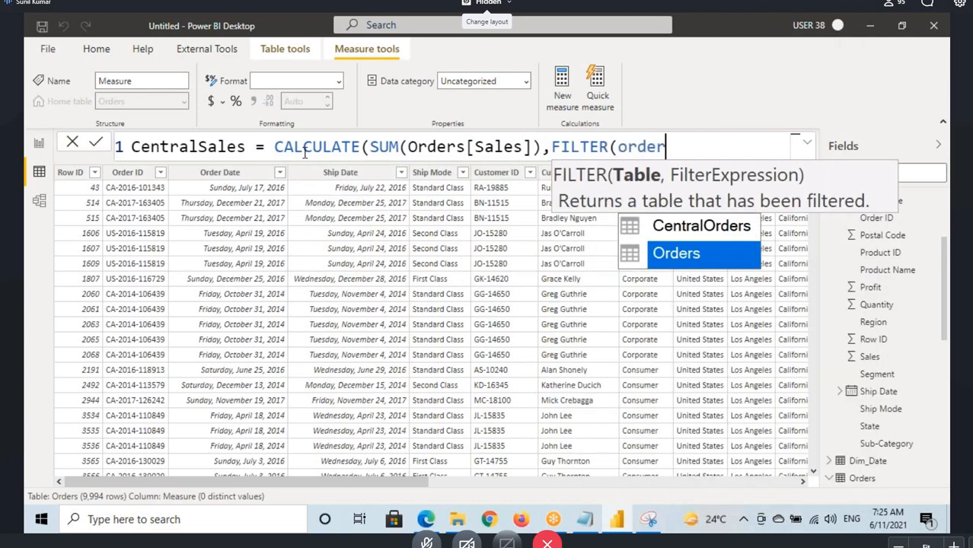
pyautogui.press('Tab')
pyautogui.write(',')
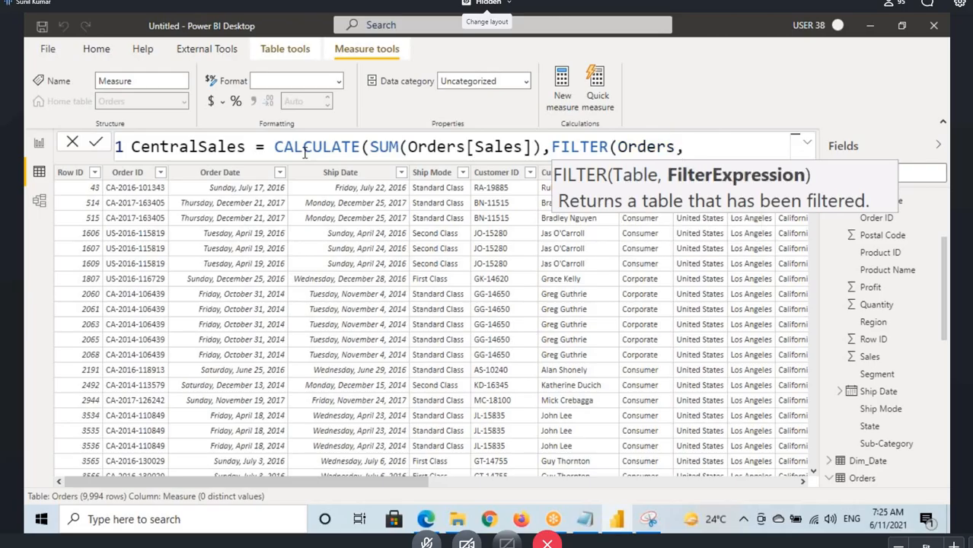
# - Complete the FILTER condition as Orders[Region]="Central" and close both the FILTER and CALCULATE functions
pyautogui.write('regio')
pyautogui.press('Tab')
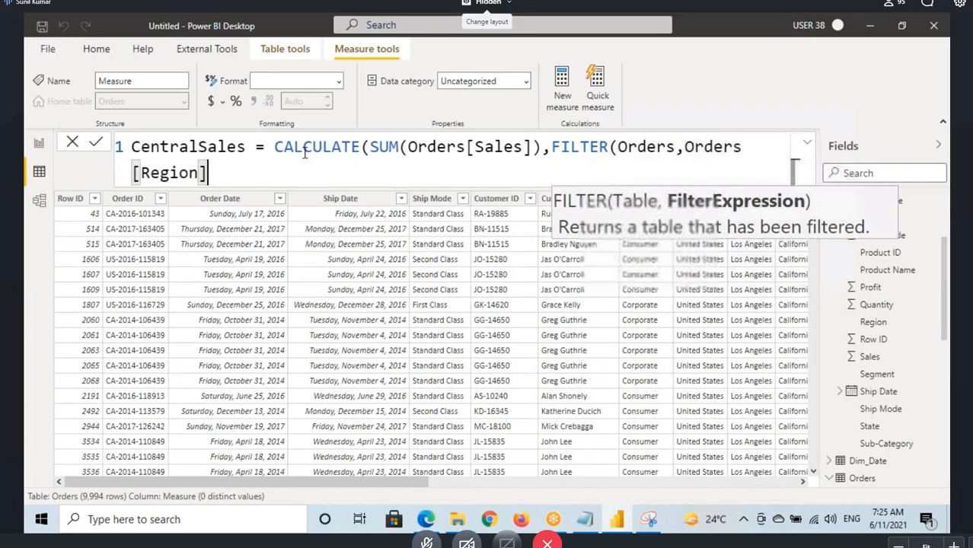
pyautogui.write('=')
pyautogui.write('"Centr')
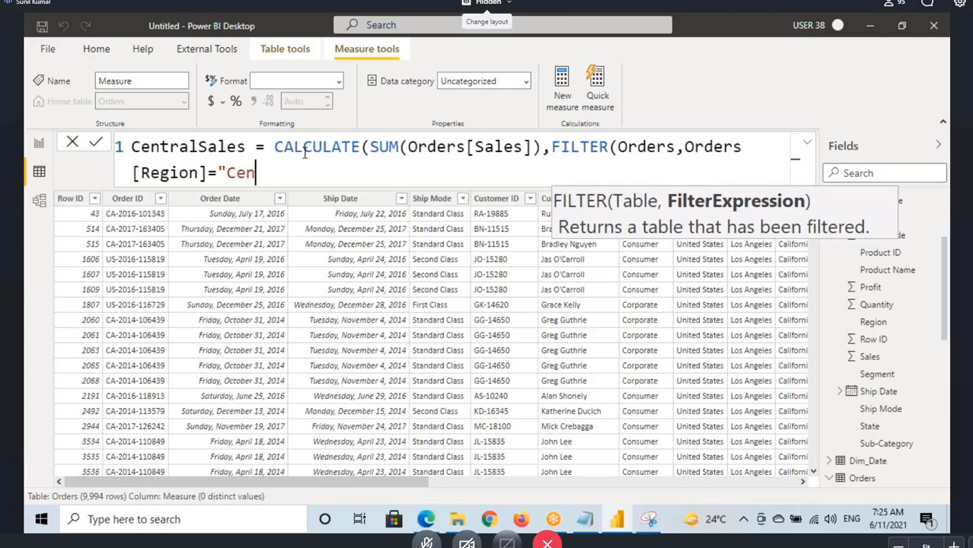
pyautogui.press('BackSpace')
pyautogui.press('BackSpace')
pyautogui.write('tral"')
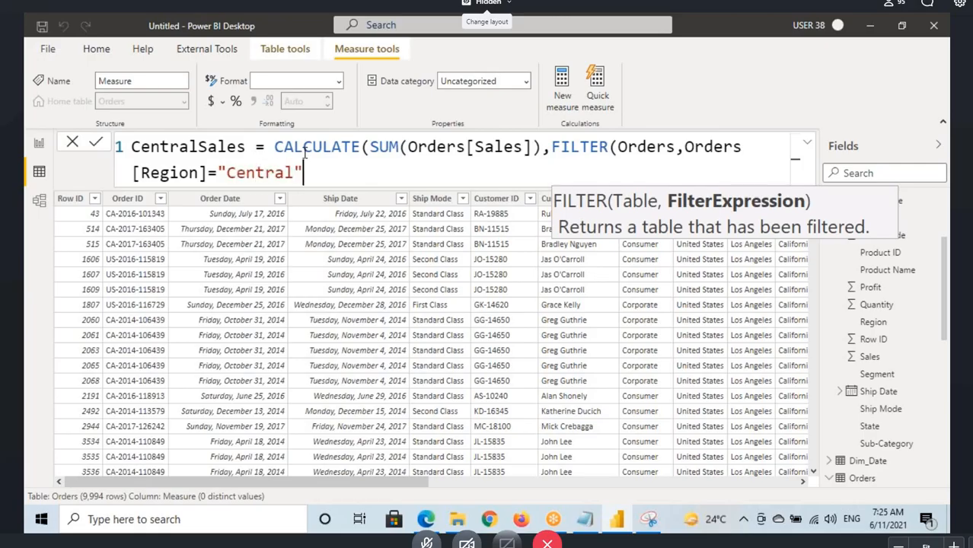
pyautogui.write('))')
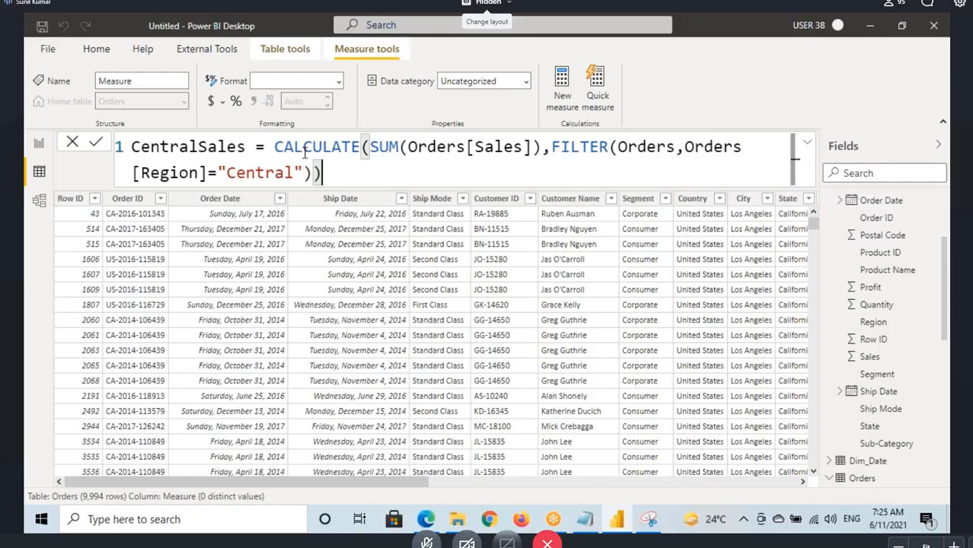
# - Annotate the CentralSales formula by underlining the FILTER part, the Region condition and the summed Sales column
pyautogui.moveTo(557, 156); pyautogui.dragTo(623, 157)
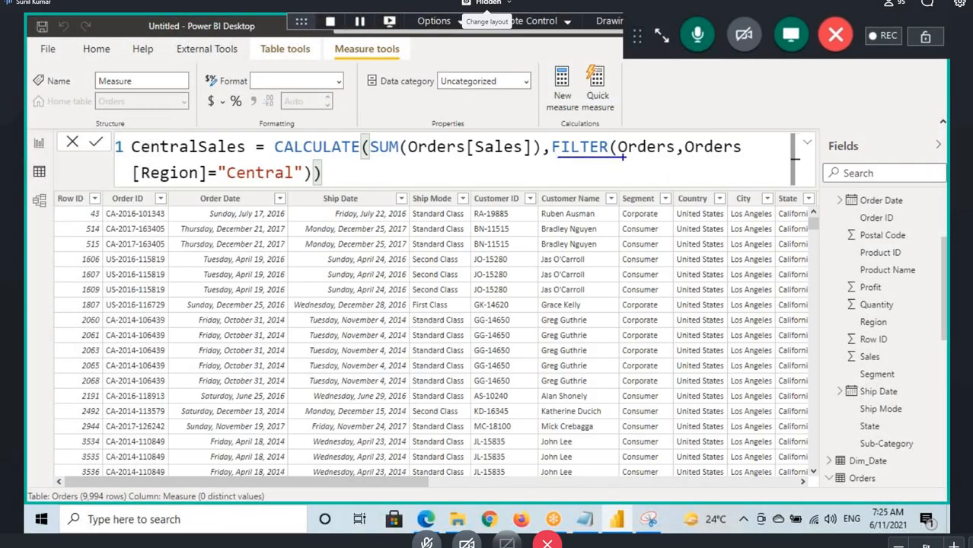
pyautogui.moveTo(156, 182); pyautogui.dragTo(276, 183)
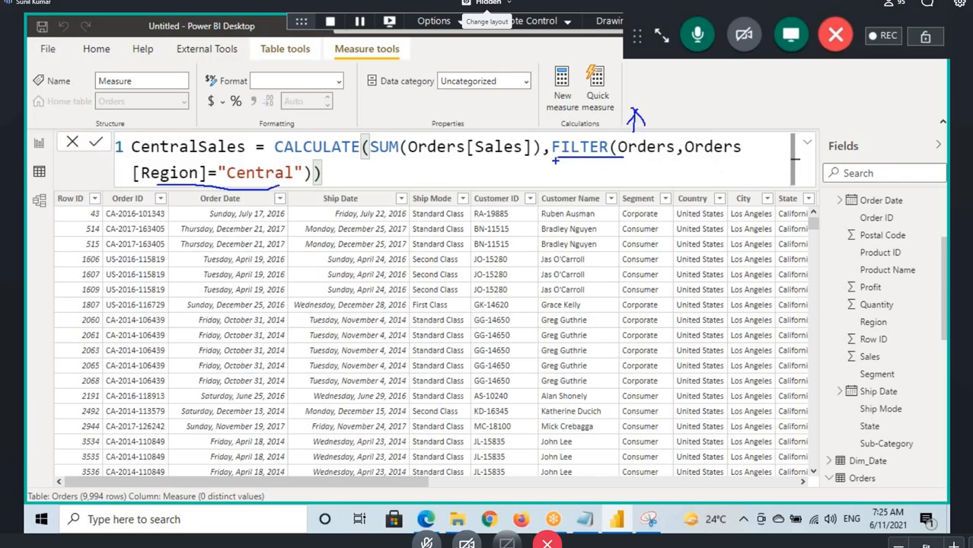
pyautogui.moveTo(594, 157); pyautogui.dragTo(661, 156)
pyautogui.moveTo(184, 182); pyautogui.dragTo(315, 181)
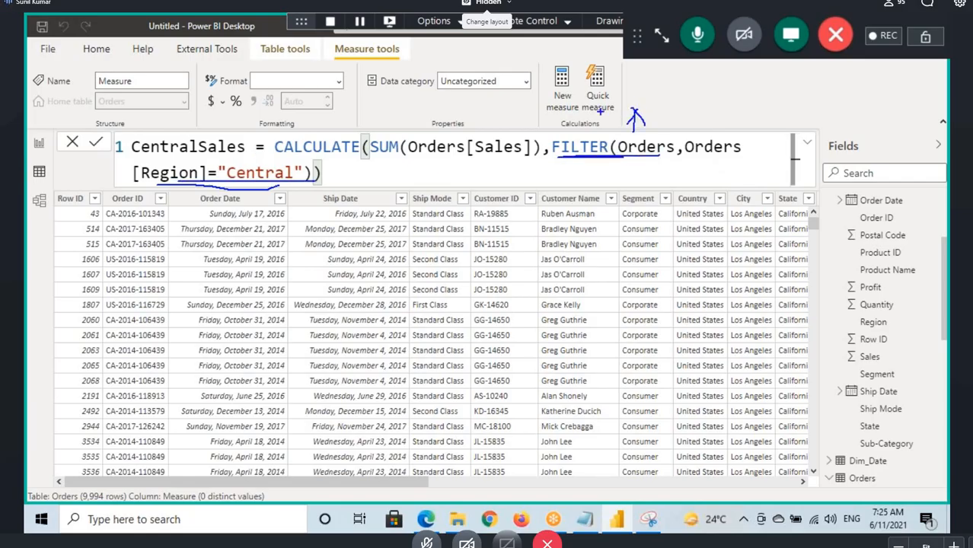
pyautogui.moveTo(661, 96); pyautogui.dragTo(636, 113)
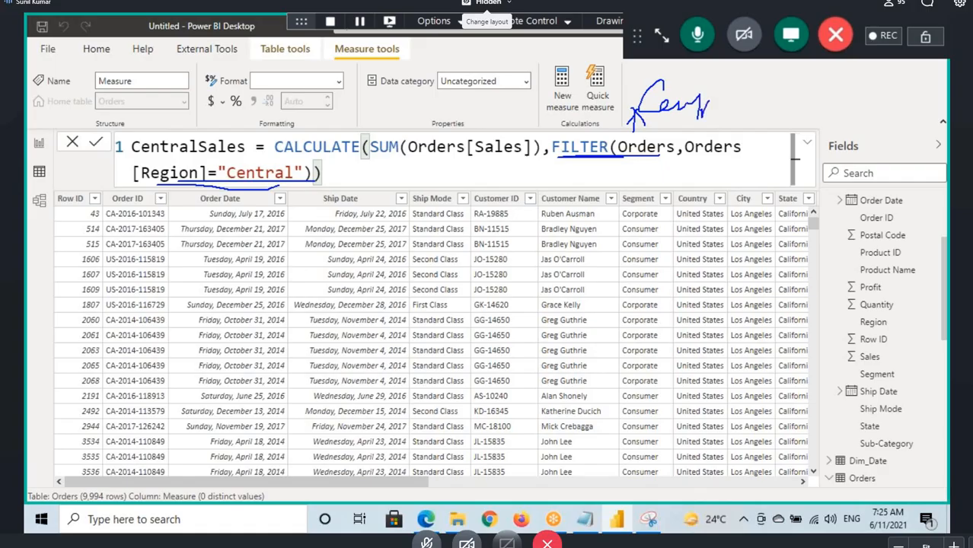
pyautogui.moveTo(708, 100)
pyautogui.mouseDown()
pyautogui.moveTo(753, 114)
pyautogui.moveTo(743, 153)
pyautogui.mouseUp()
pyautogui.moveTo(377, 156); pyautogui.dragTo(536, 157)
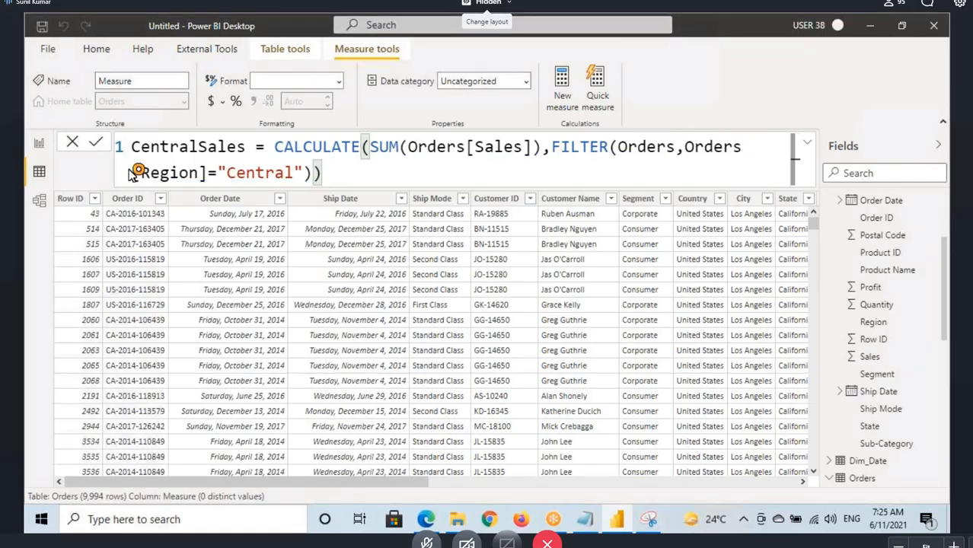
# - Commit the measure and add a card visual showing CentralSales below the existing tables in the report view
pyautogui.click(39, 169)
pyautogui.click(39, 143)
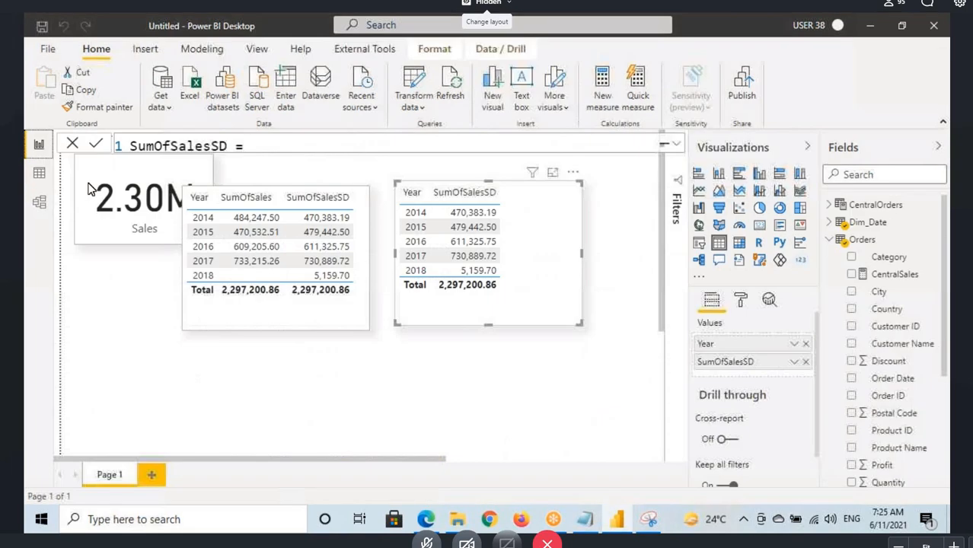
pyautogui.click(759, 225)
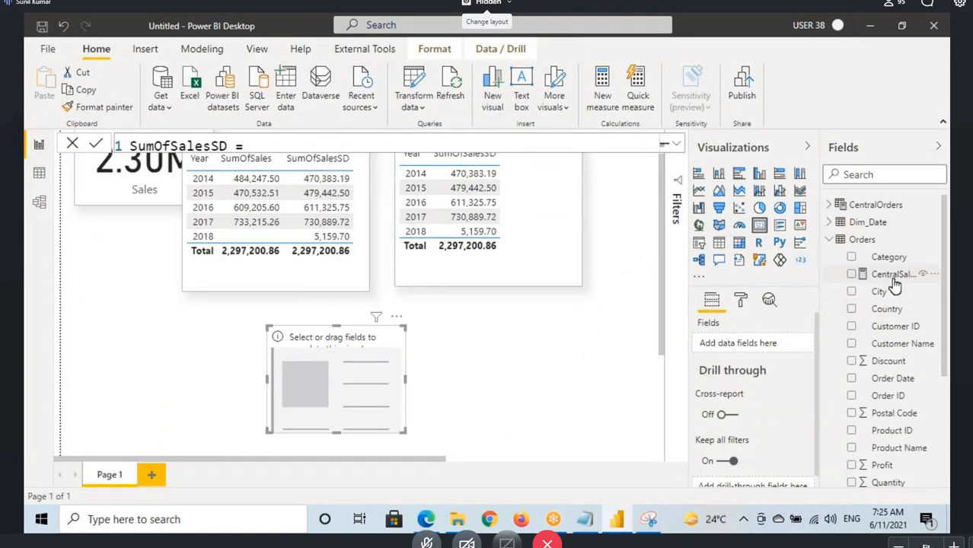
pyautogui.moveTo(895, 282); pyautogui.dragTo(423, 387)
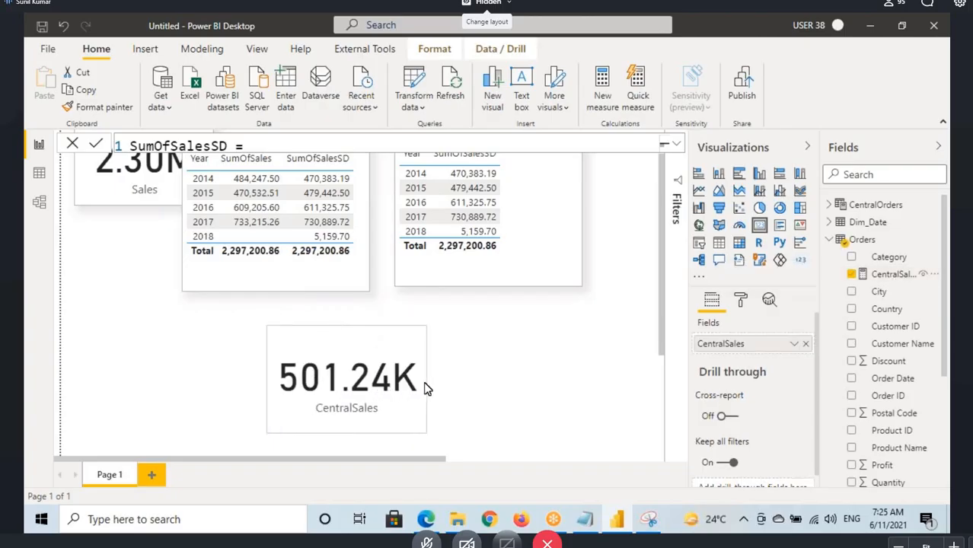
pyautogui.click(130, 189)
pyautogui.click(281, 381)
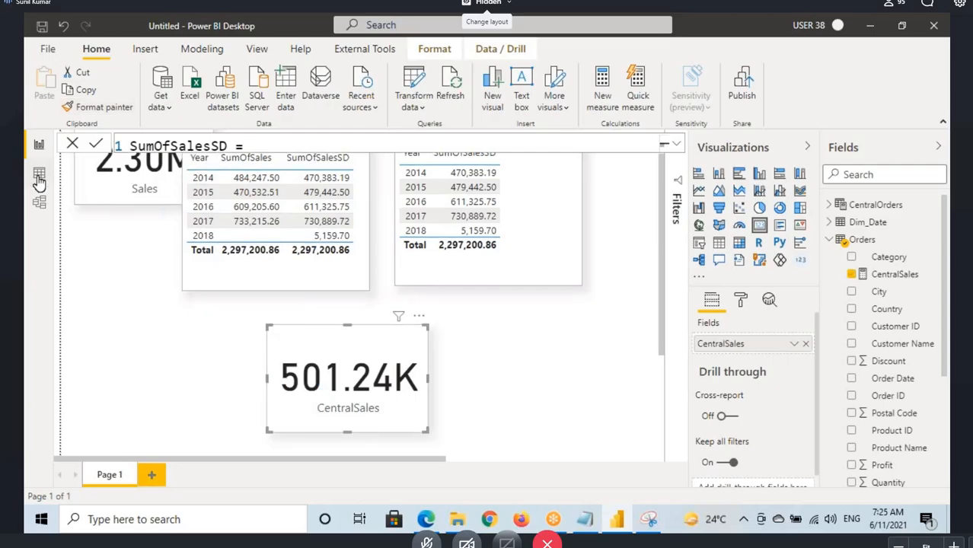
# - Review the FILTER expression of CentralSales in the data view, and reread the Filter note in Notepad
pyautogui.click(39, 175)
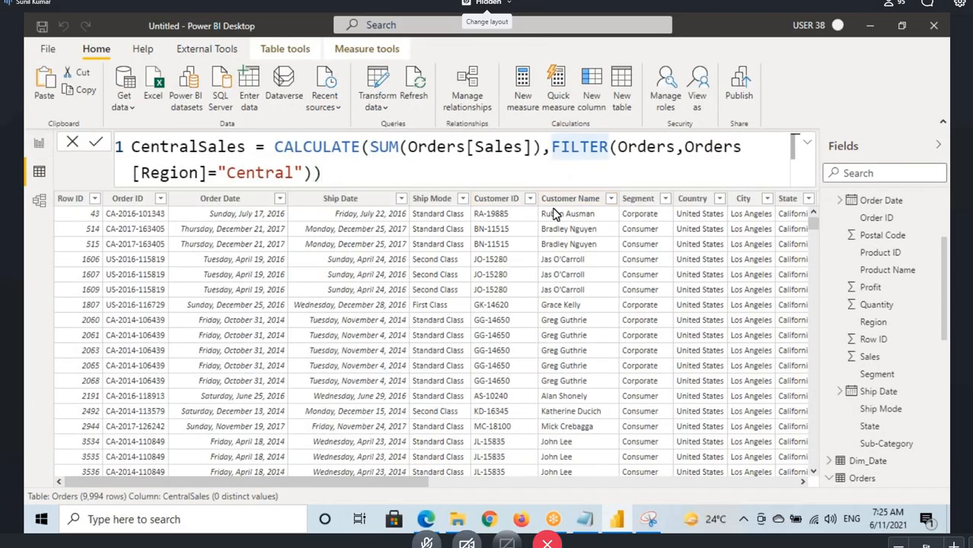
pyautogui.moveTo(550, 148); pyautogui.dragTo(608, 147)
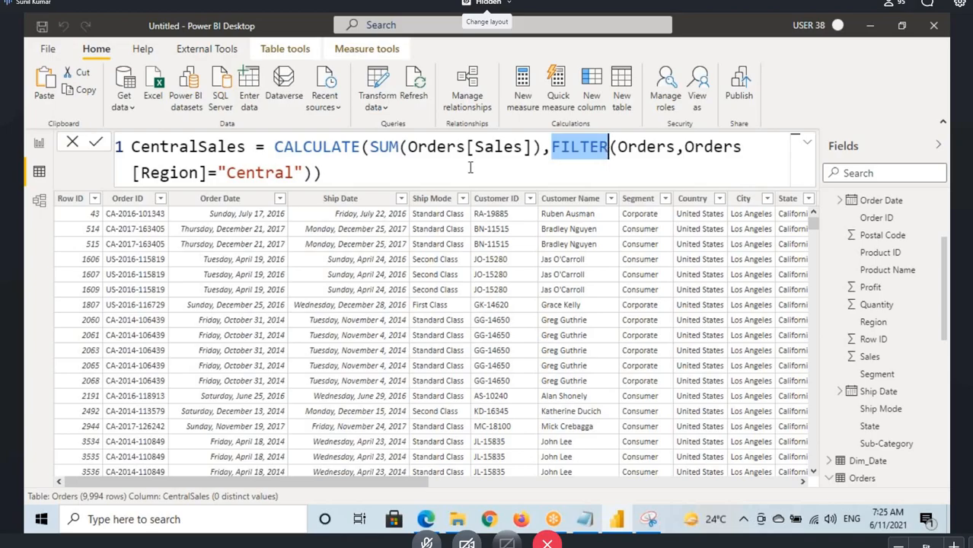
pyautogui.click(312, 147)
pyautogui.click(553, 148)
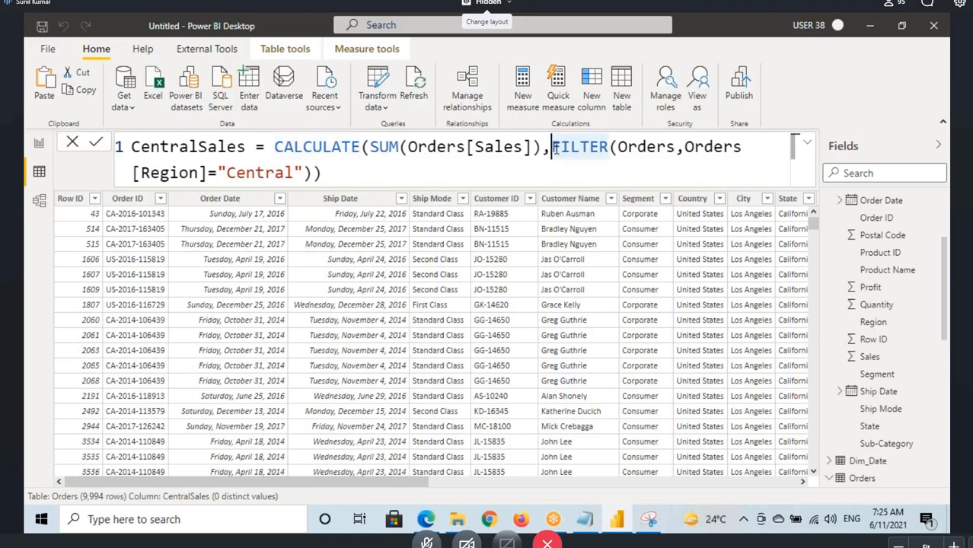
pyautogui.moveTo(554, 148); pyautogui.dragTo(566, 172)
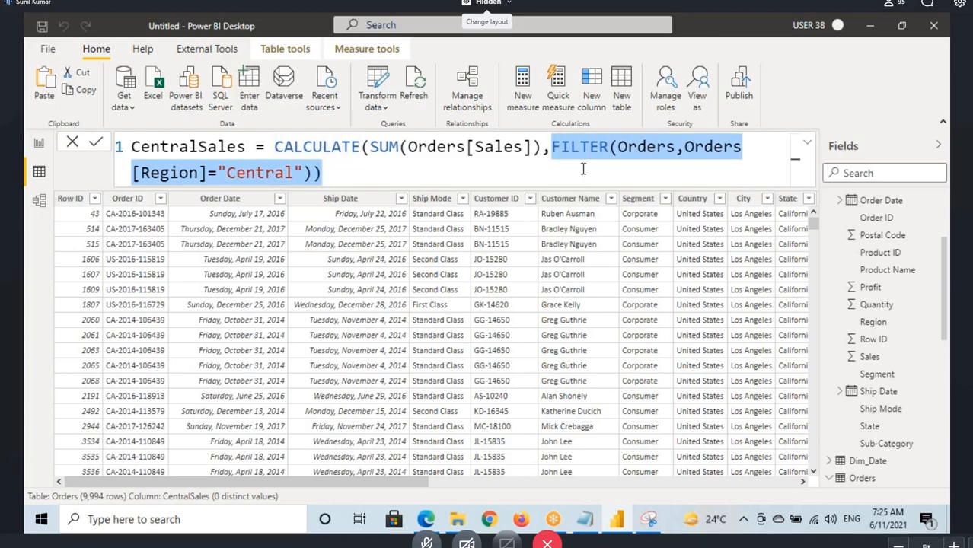
pyautogui.click(585, 520)
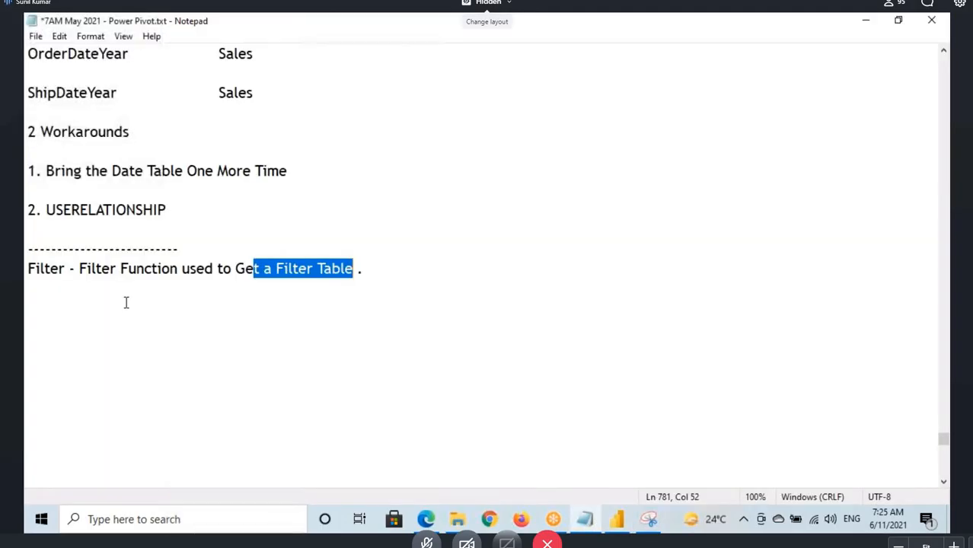
pyautogui.moveTo(92, 268); pyautogui.dragTo(332, 271)
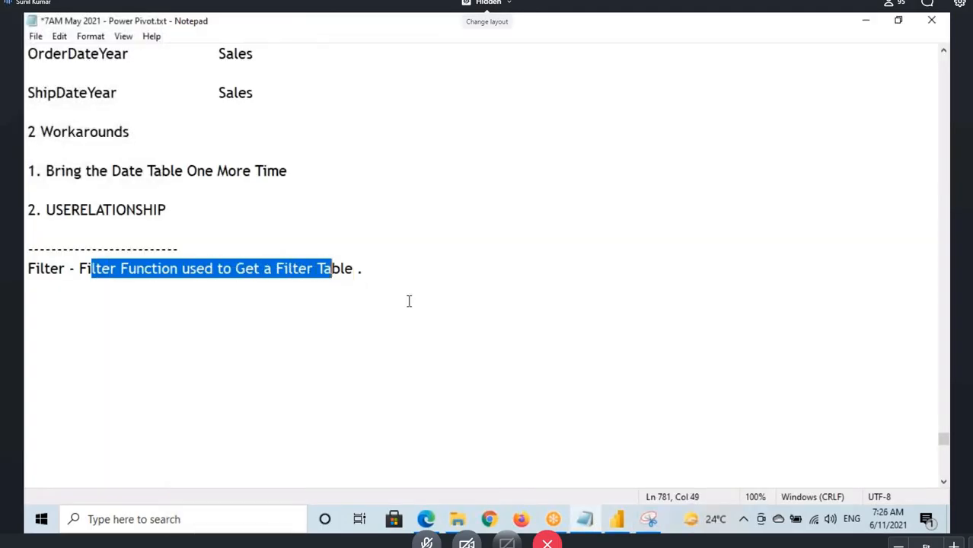
# - Switch to Power BI Desktop and inspect the CentralOrders table's details in the model view
pyautogui.click(618, 521)
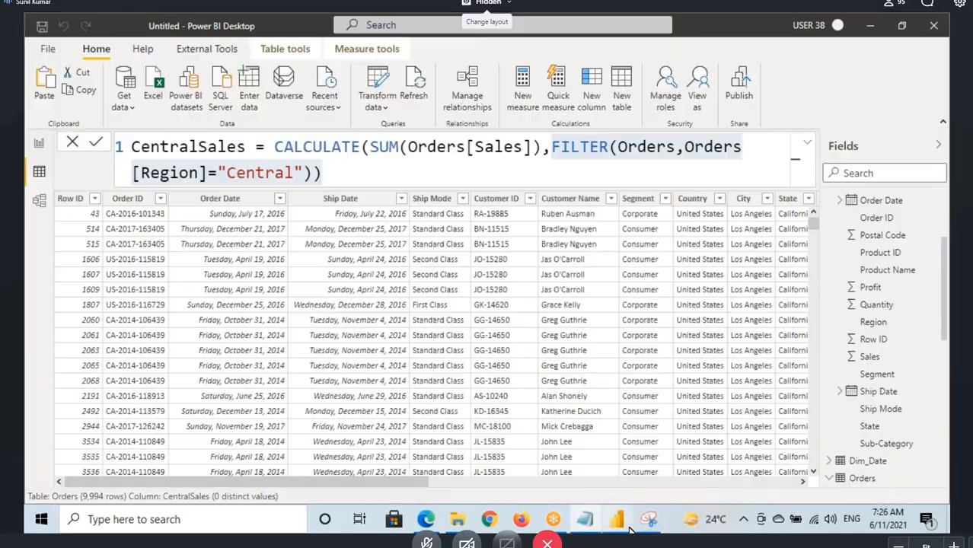
pyautogui.click(39, 201)
pyautogui.click(583, 165)
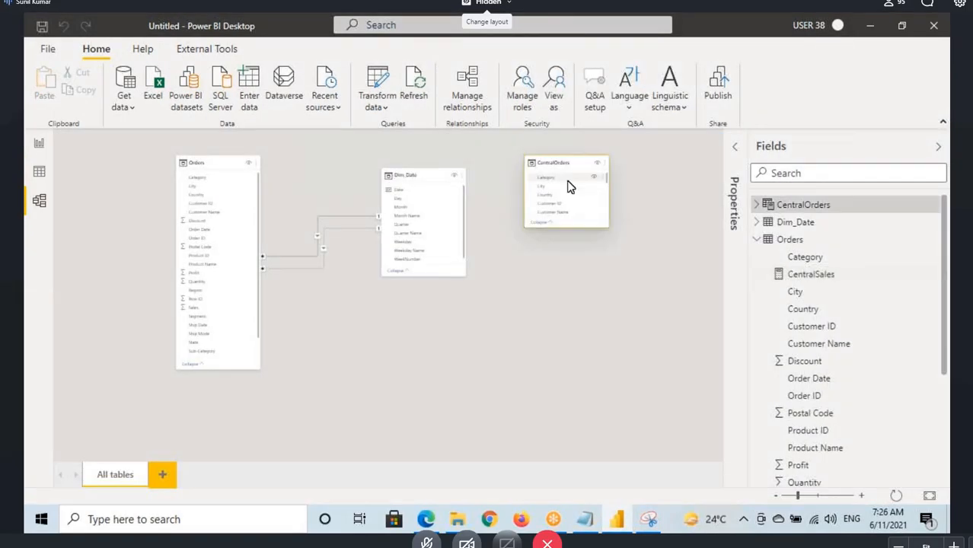
pyautogui.moveTo(578, 166)
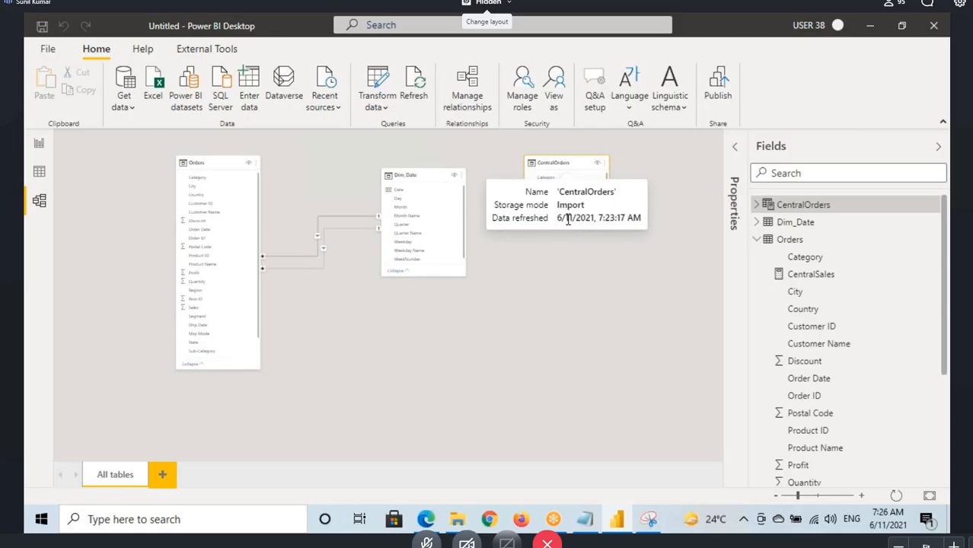
# - Review the FILTER expression inside the CentralSales formula alongside its card in the report view
pyautogui.click(584, 520)
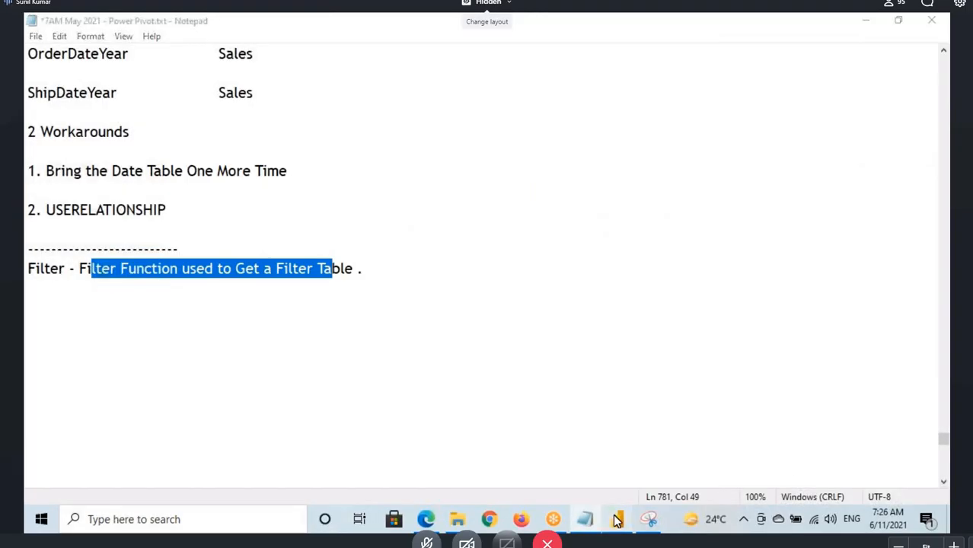
pyautogui.click(617, 519)
pyautogui.click(38, 143)
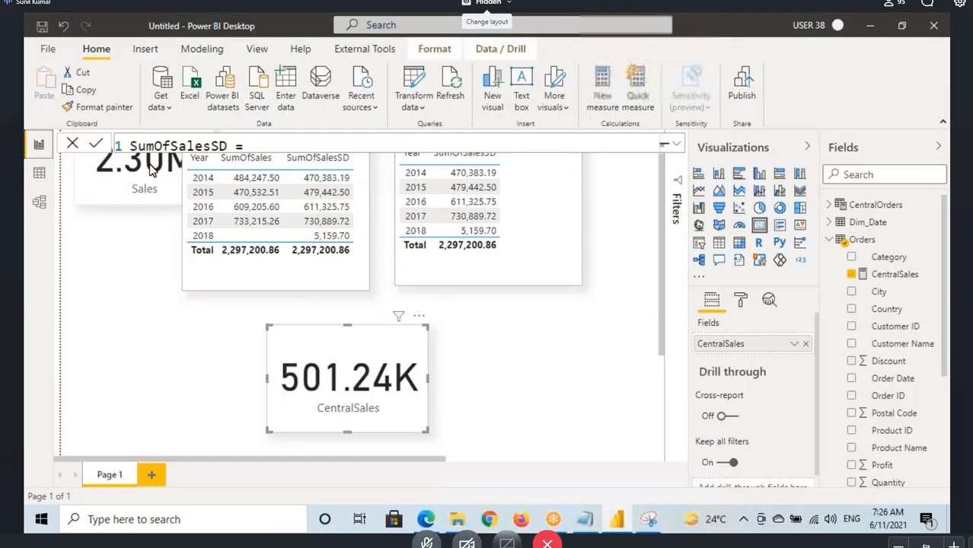
pyautogui.click(874, 276)
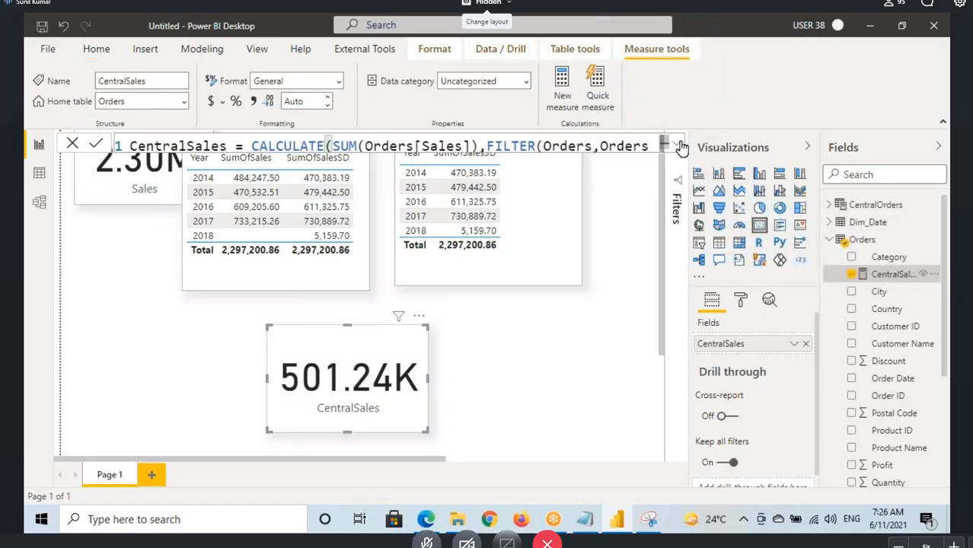
pyautogui.doubleClick(344, 145)
pyautogui.moveTo(407, 149); pyautogui.dragTo(500, 168)
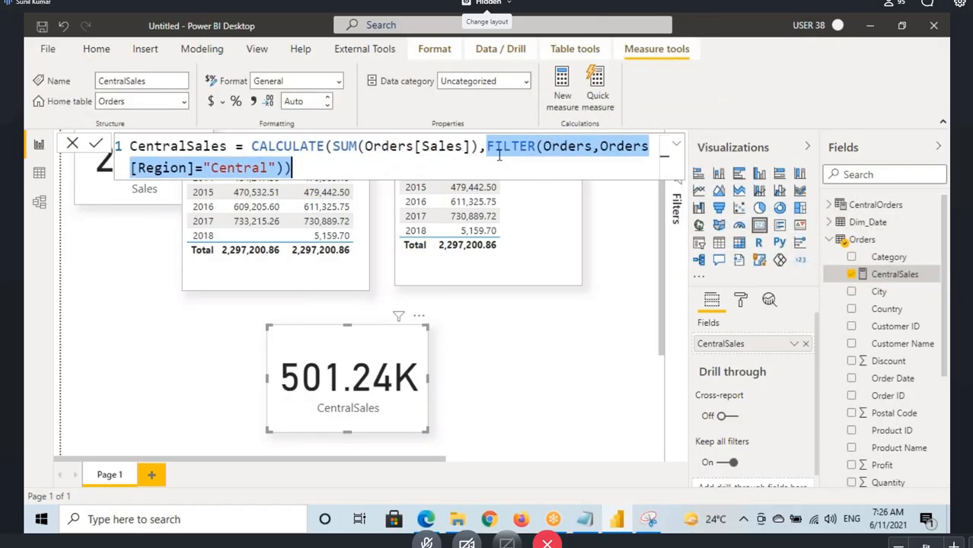
pyautogui.click(494, 146)
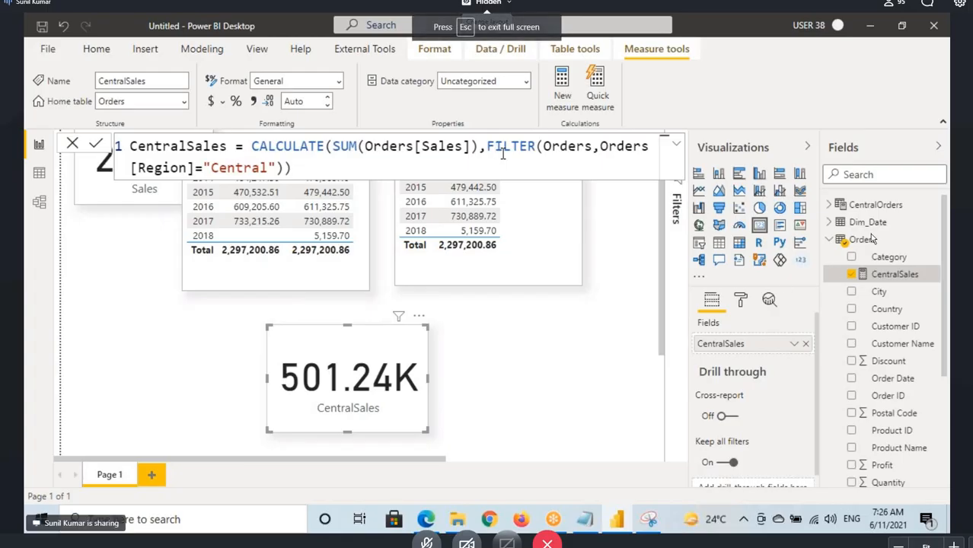
# - Switch to Notepad and add a dashed separator line below the Filter note, after a blank line
pyautogui.click(584, 519)
pyautogui.click(140, 271)
pyautogui.moveTo(150, 274); pyautogui.dragTo(335, 285)
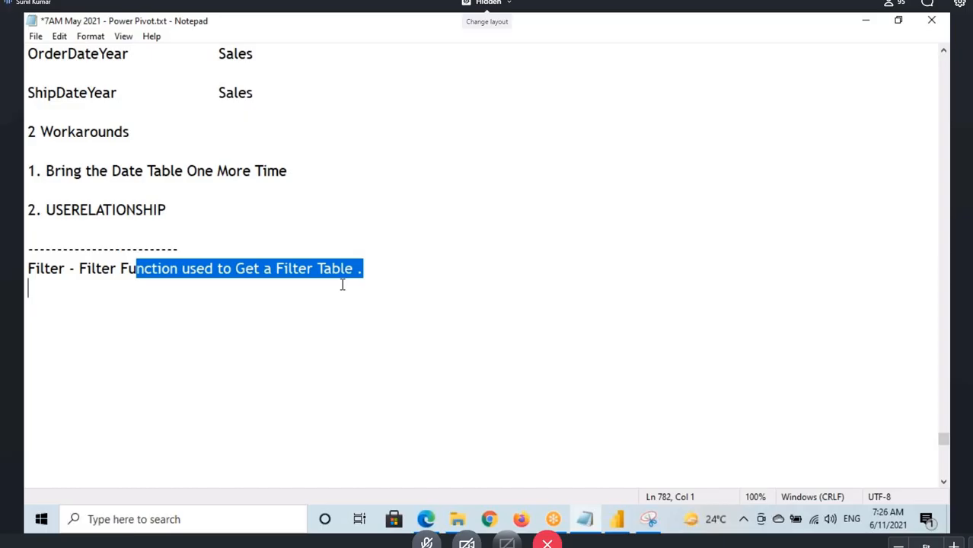
pyautogui.click(376, 271)
pyautogui.press('Return')
pyautogui.press('Return')
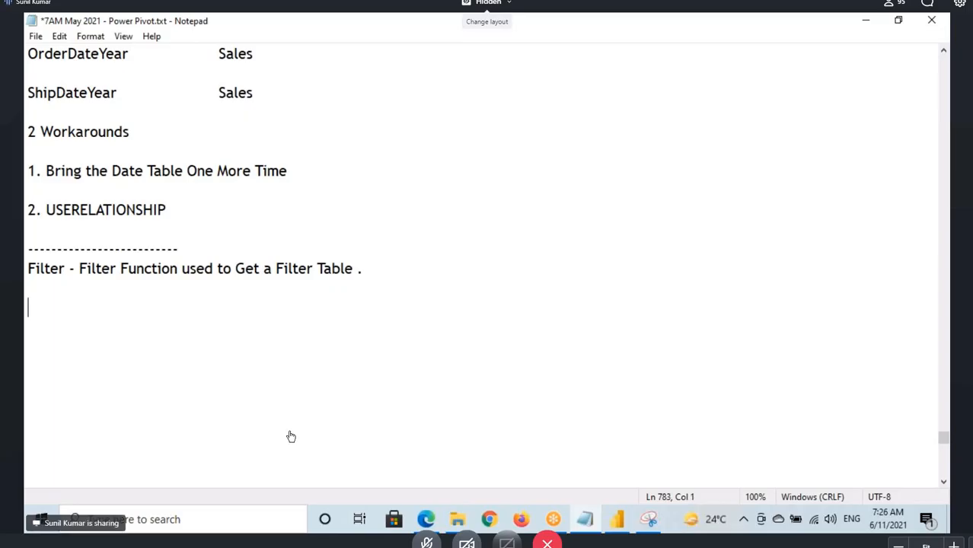
pyautogui.write('-------------------------')
pyautogui.press('Return')
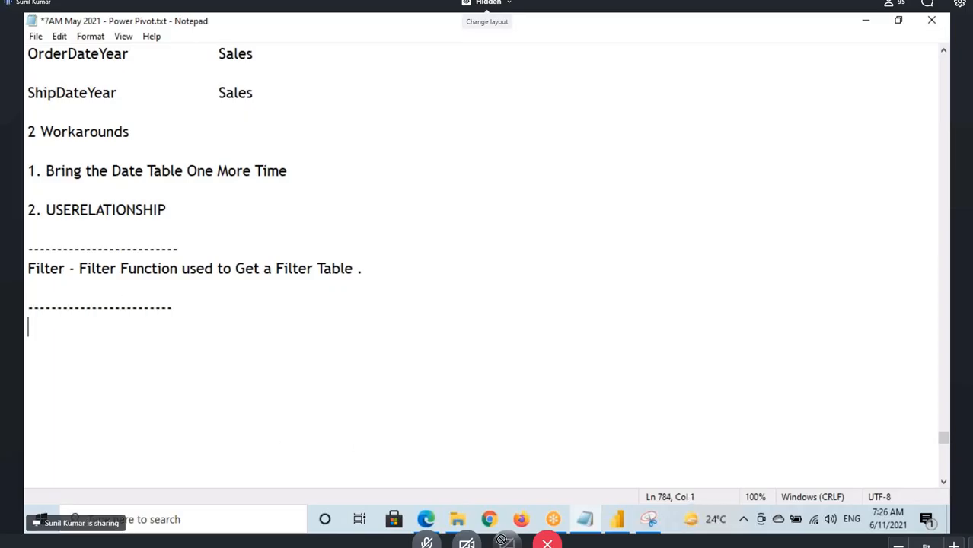
# - Add the heading RELATED in capitals beneath the dashed separator at the end of the notes
pyautogui.write('Re')
pyautogui.press('BackSpace')
pyautogui.press('BackSpace')
pyautogui.write('RE')
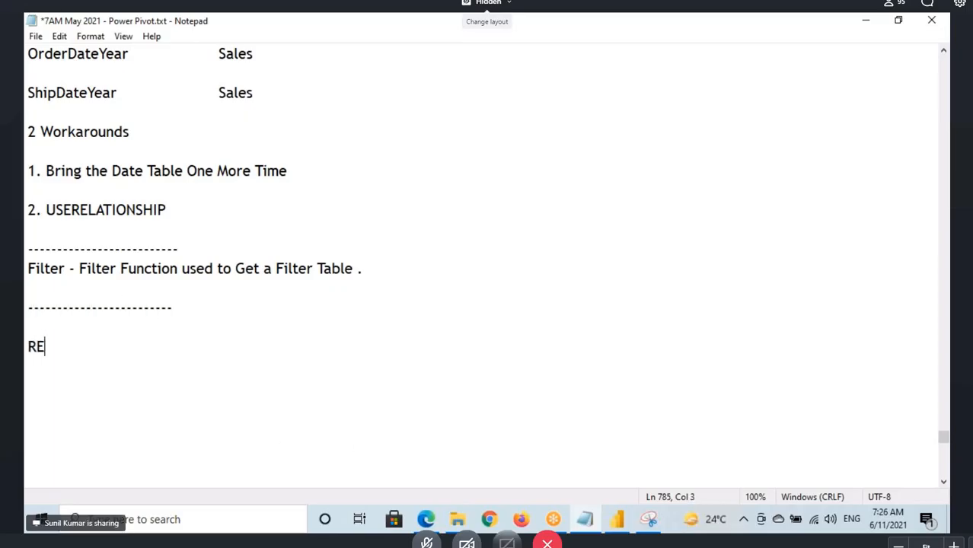
pyautogui.write('LATED')
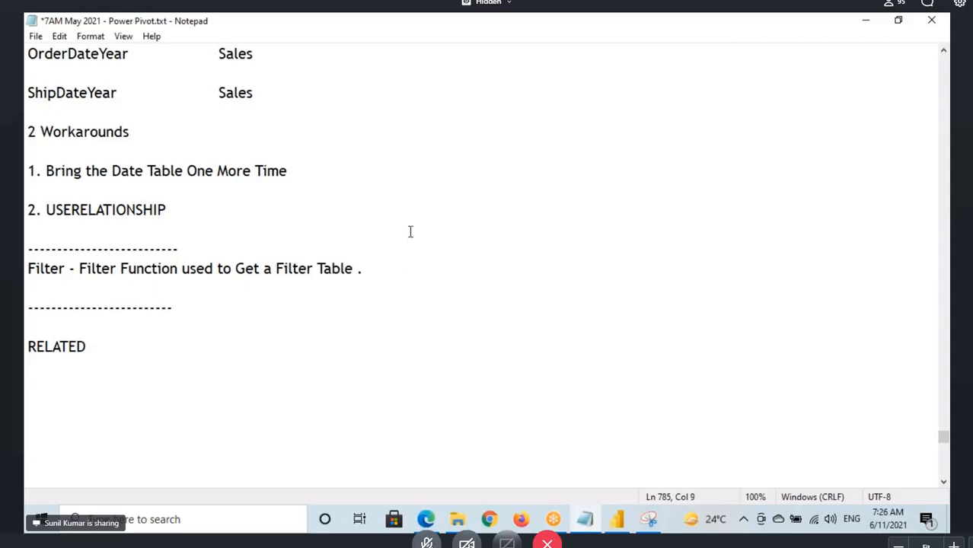
pyautogui.scroll(-4, 409, 231)
# - Switch to Power BI Desktop's data view and collapse the field lists of the CentralOrders and Orders tables
pyautogui.click(615, 523)
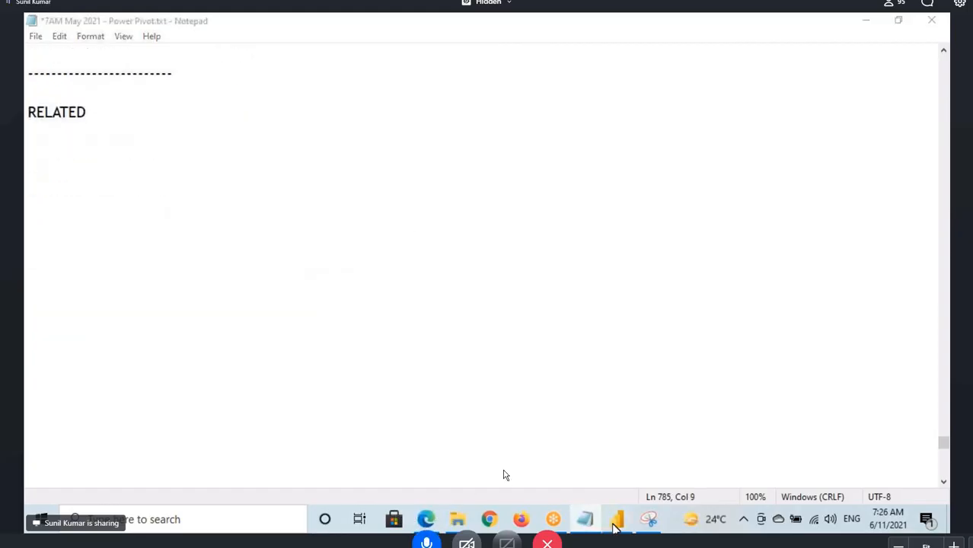
pyautogui.click(39, 173)
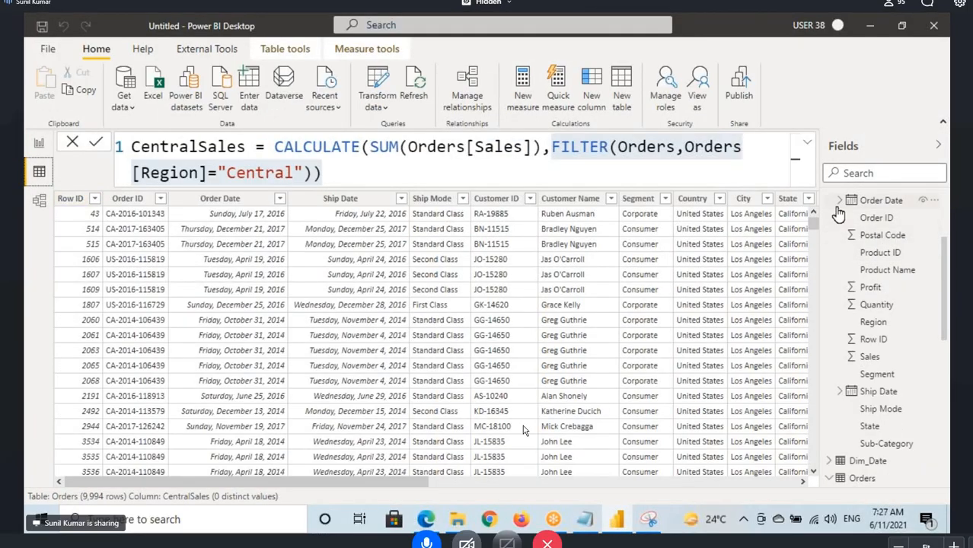
pyautogui.scroll(2, 863, 262)
pyautogui.click(830, 204)
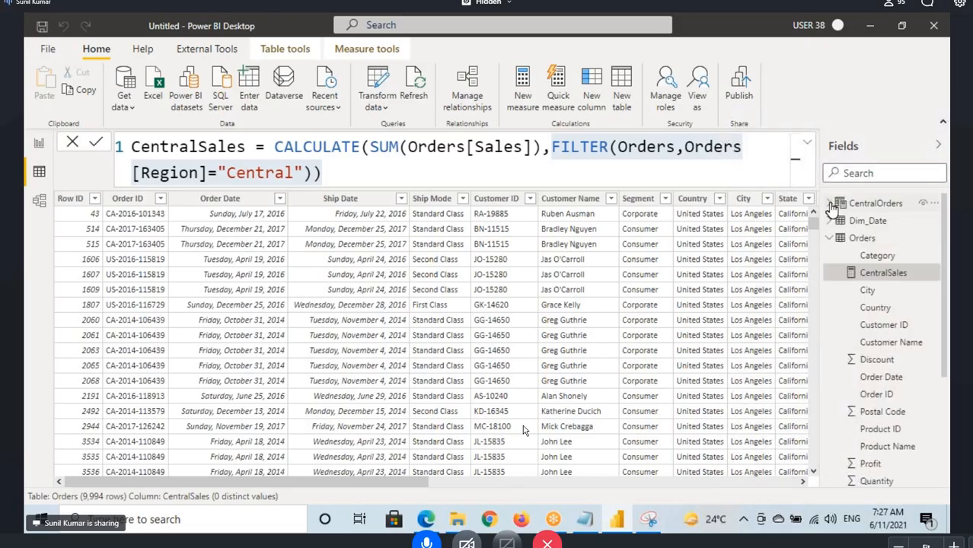
pyautogui.click(829, 238)
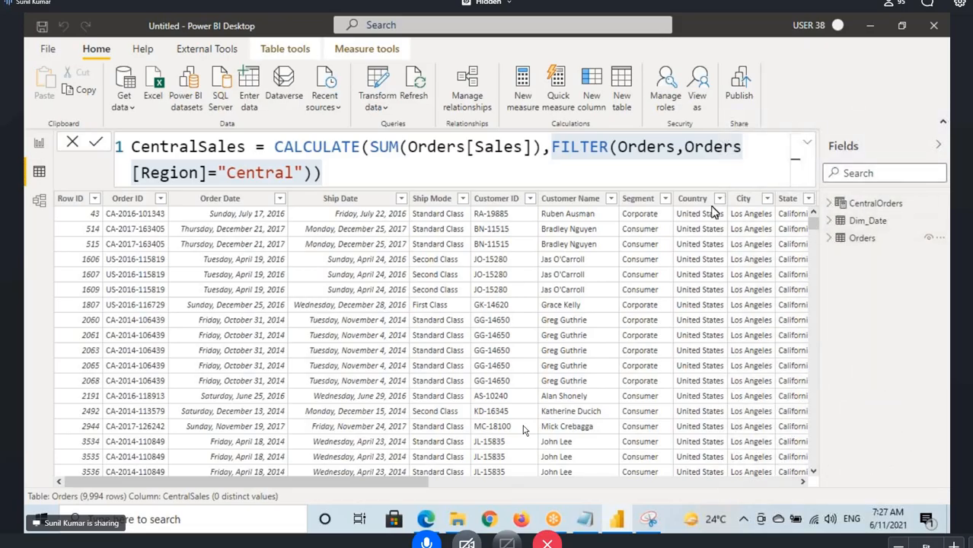
# - Import the Excel workbook EmpDept.xlsx from Desktop - Sep 2020 > Desktop Backup > Source Files
pyautogui.click(150, 88)
pyautogui.click(83, 96)
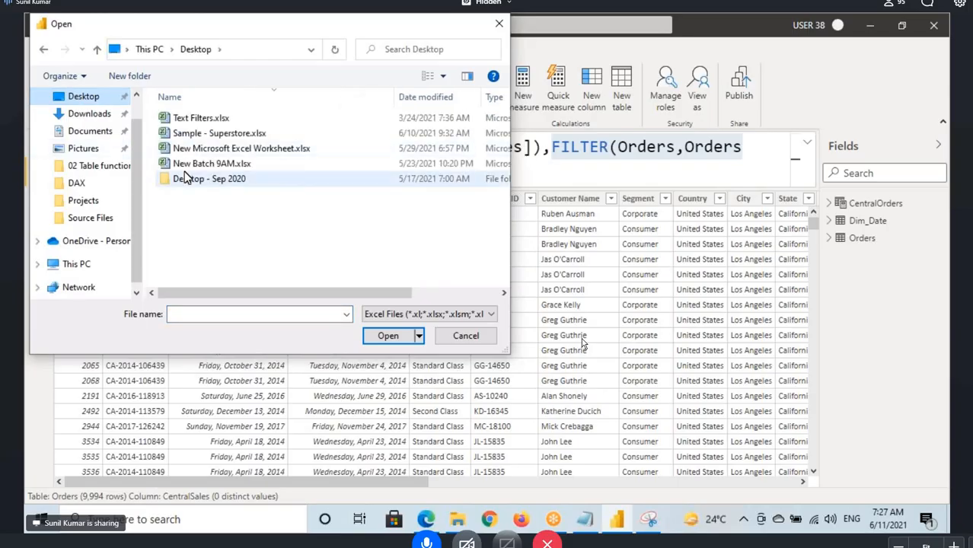
pyautogui.doubleClick(185, 177)
pyautogui.doubleClick(185, 134)
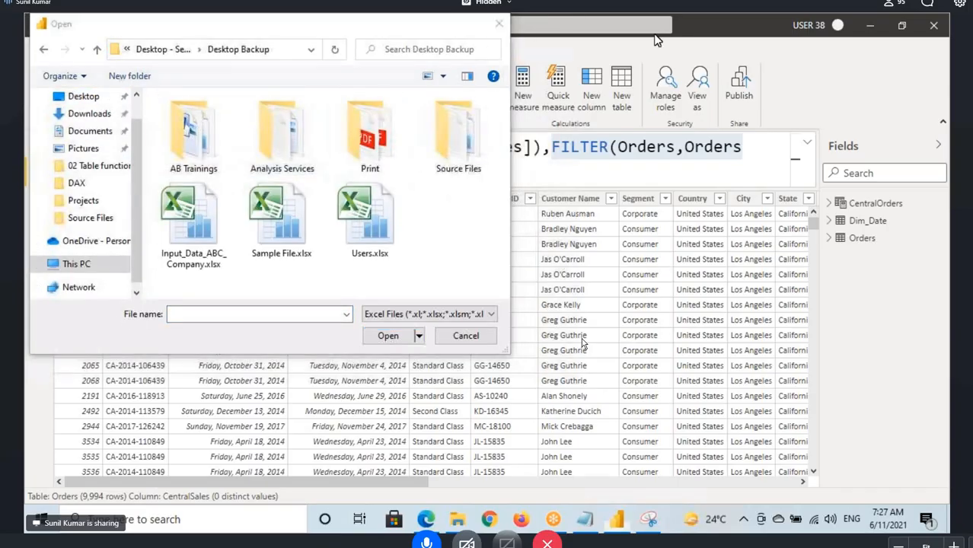
pyautogui.click(448, 150)
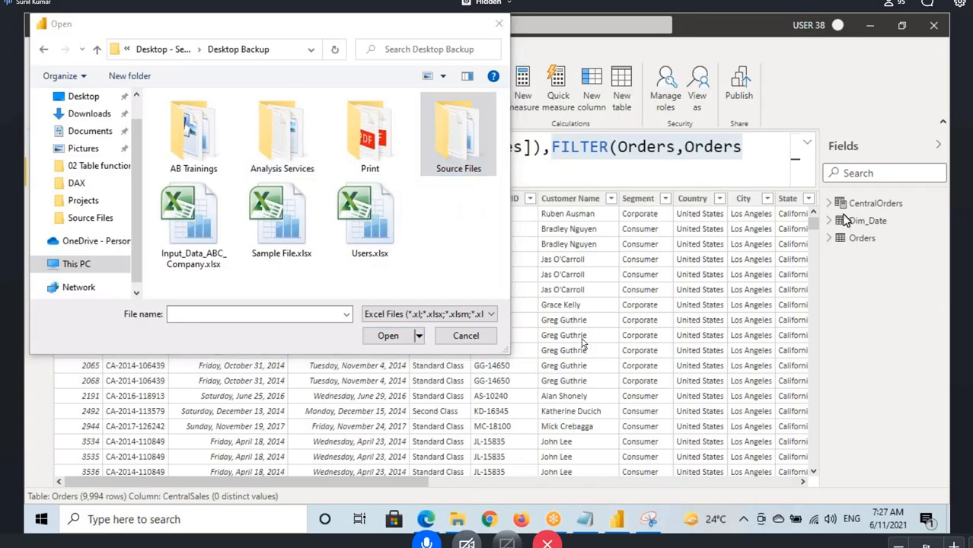
pyautogui.click(457, 154)
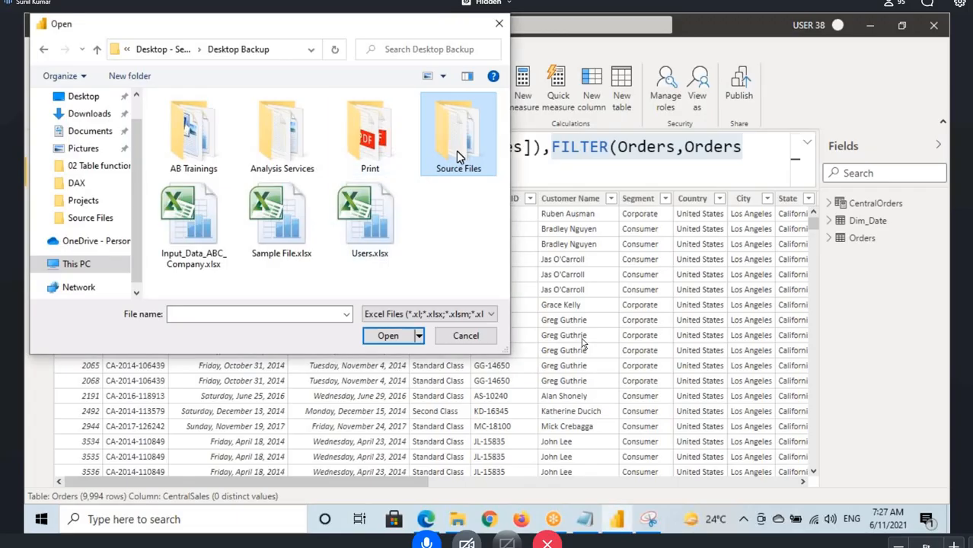
pyautogui.doubleClick(455, 151)
pyautogui.click(198, 118)
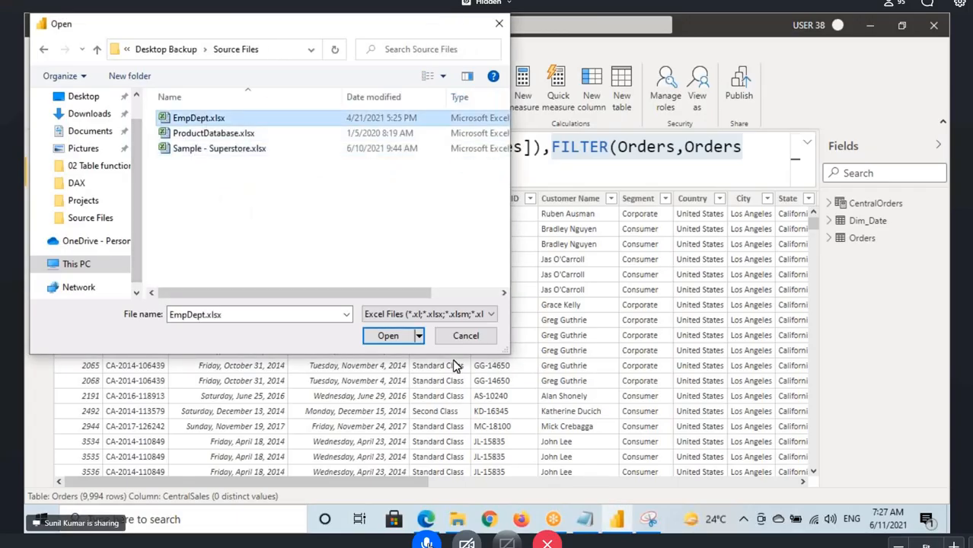
pyautogui.click(388, 336)
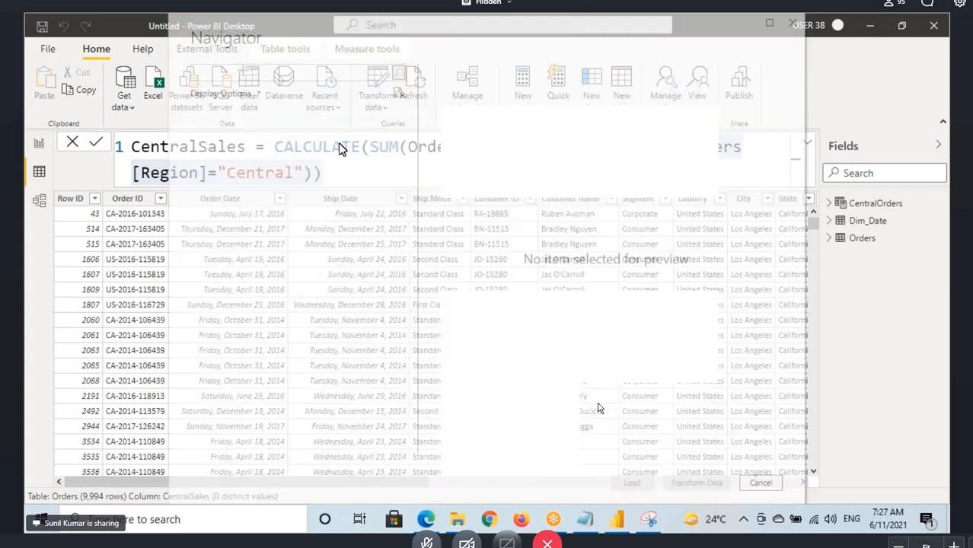
# - Load the Emp, Dept and Manager sheets from EmpDept.xlsx into the model
pyautogui.click(212, 223)
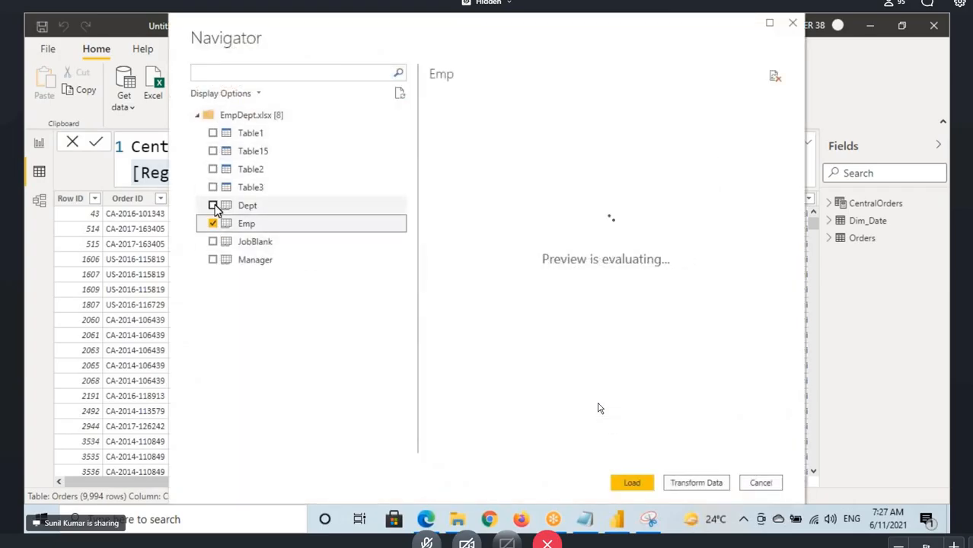
pyautogui.click(213, 205)
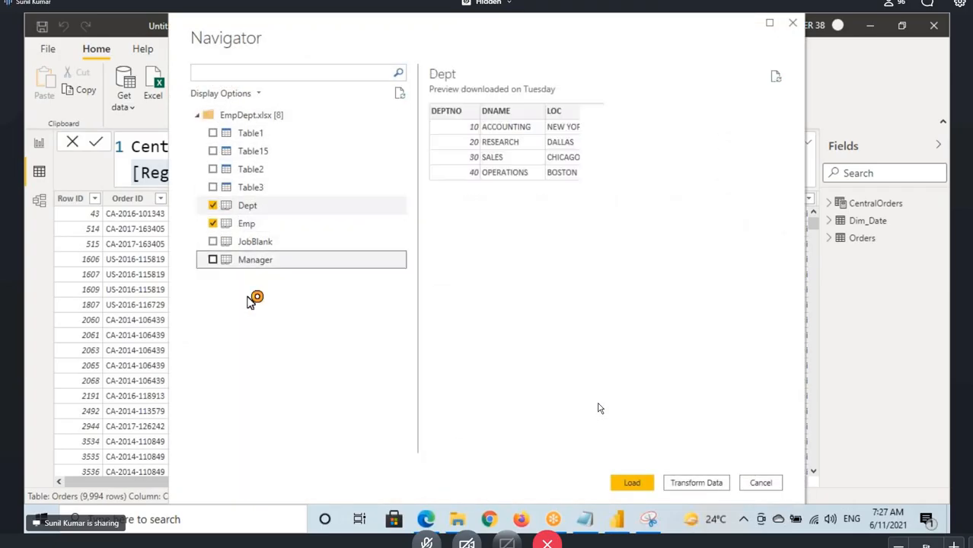
pyautogui.click(212, 260)
pyautogui.click(632, 483)
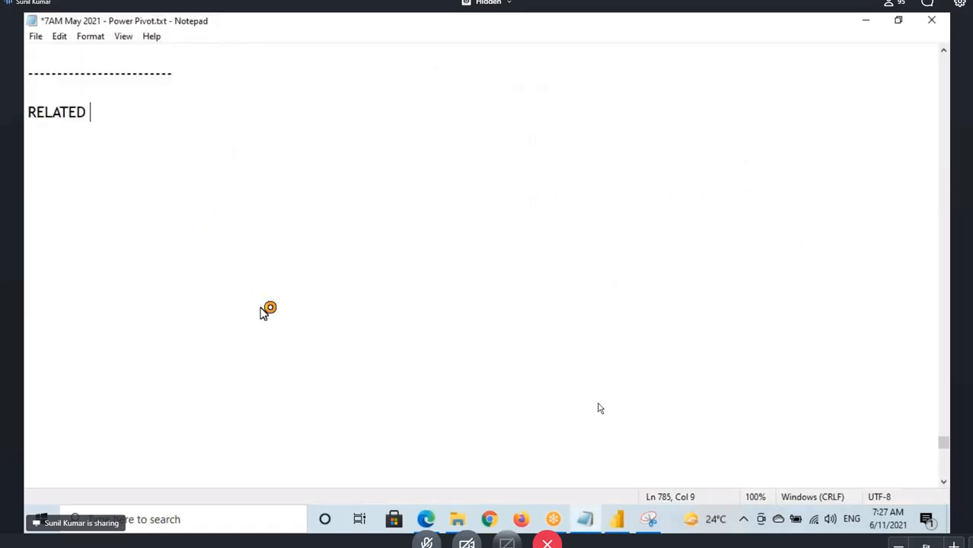
pyautogui.hotkey('alt', 'Tab')
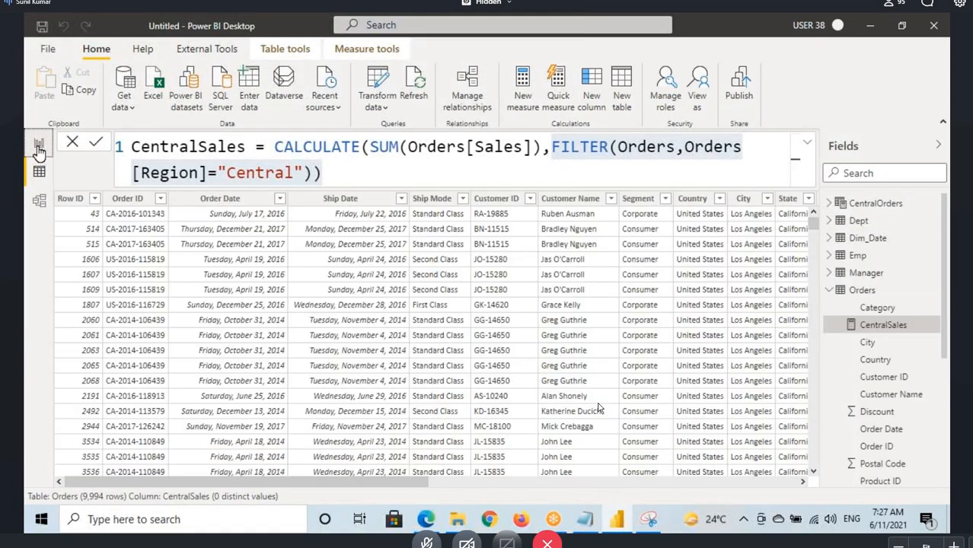
# - Add a second page to the report and set its page view to Actual size
pyautogui.click(39, 146)
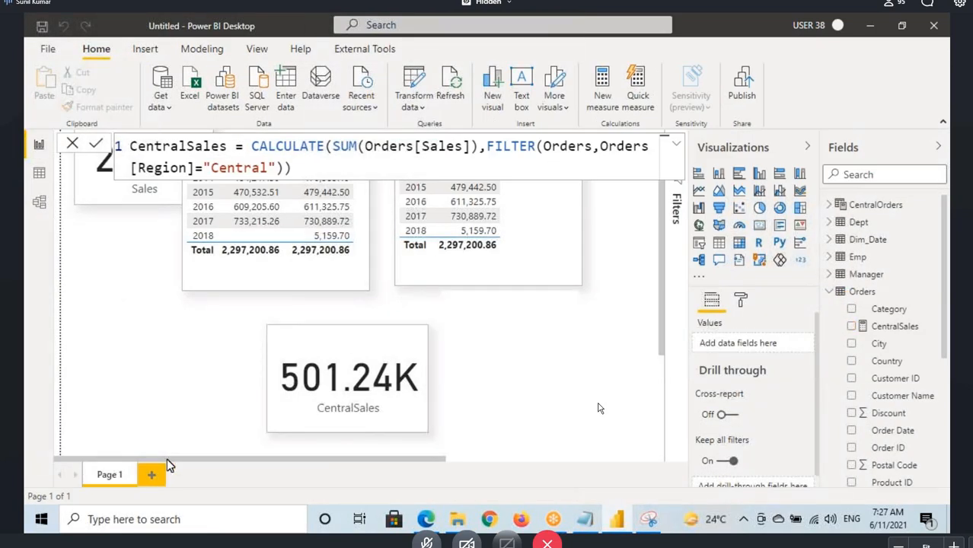
pyautogui.click(156, 472)
pyautogui.click(258, 49)
pyautogui.click(401, 96)
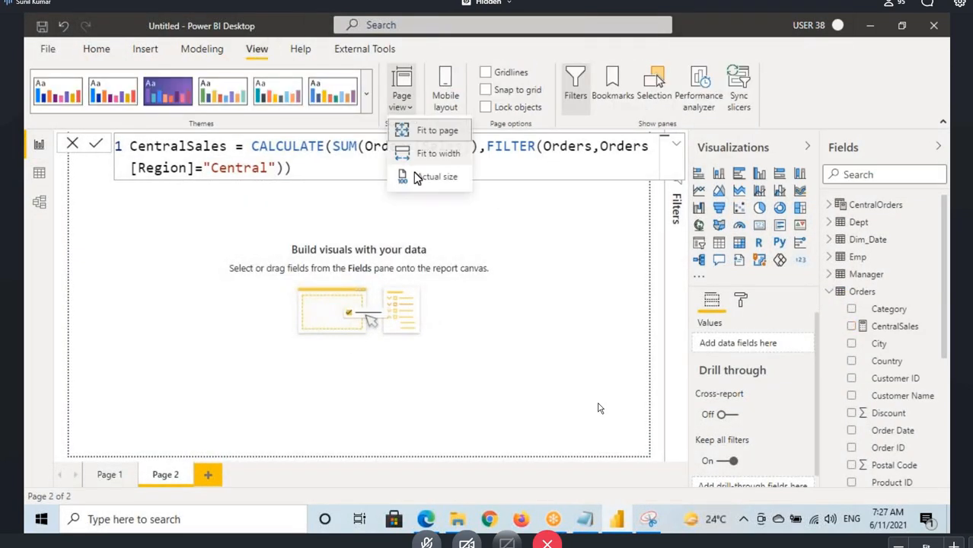
pyautogui.click(430, 177)
# - Build a table visual on Page 2 with Emp's ENAME, DEPTNO and JOB fields, moved away from the canvas corner
pyautogui.click(719, 242)
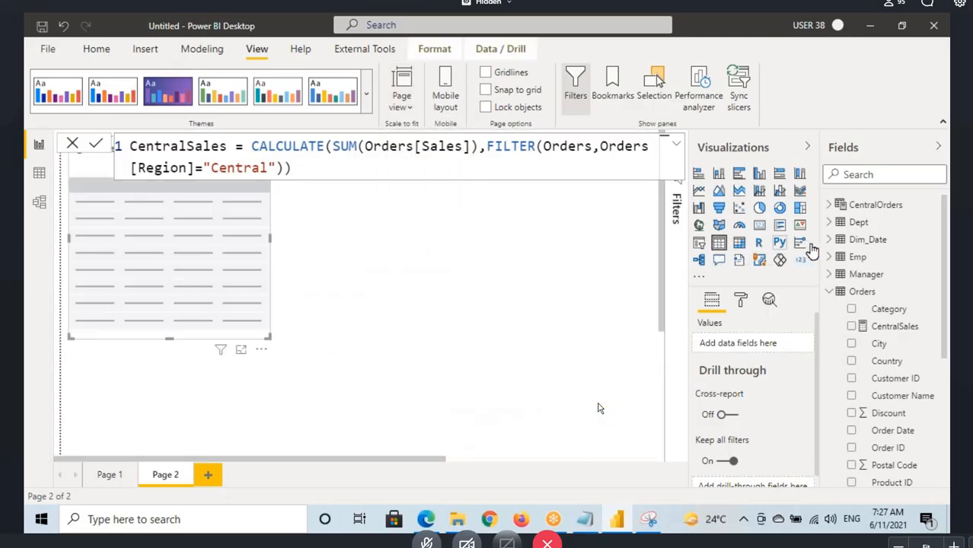
pyautogui.click(834, 258)
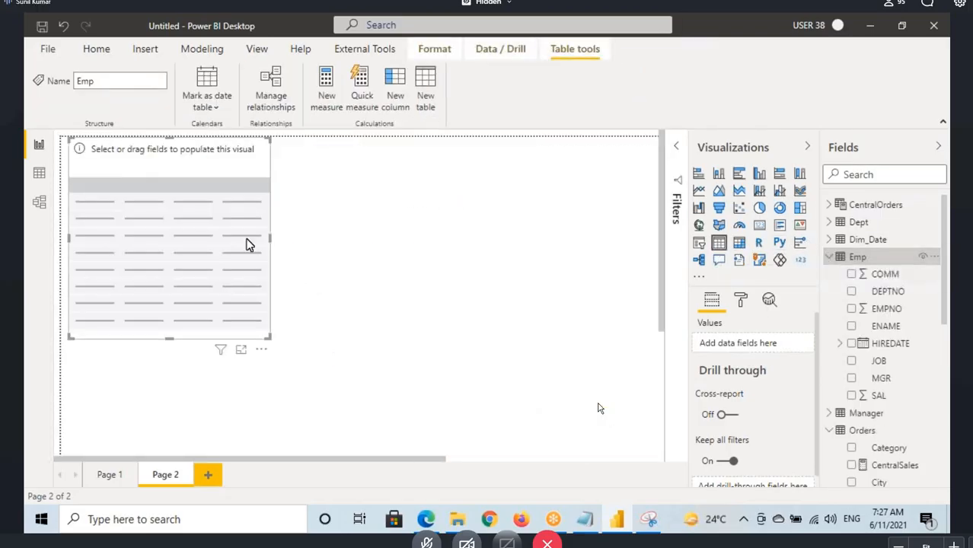
pyautogui.moveTo(883, 326); pyautogui.dragTo(213, 342)
pyautogui.moveTo(306, 367); pyautogui.dragTo(325, 398)
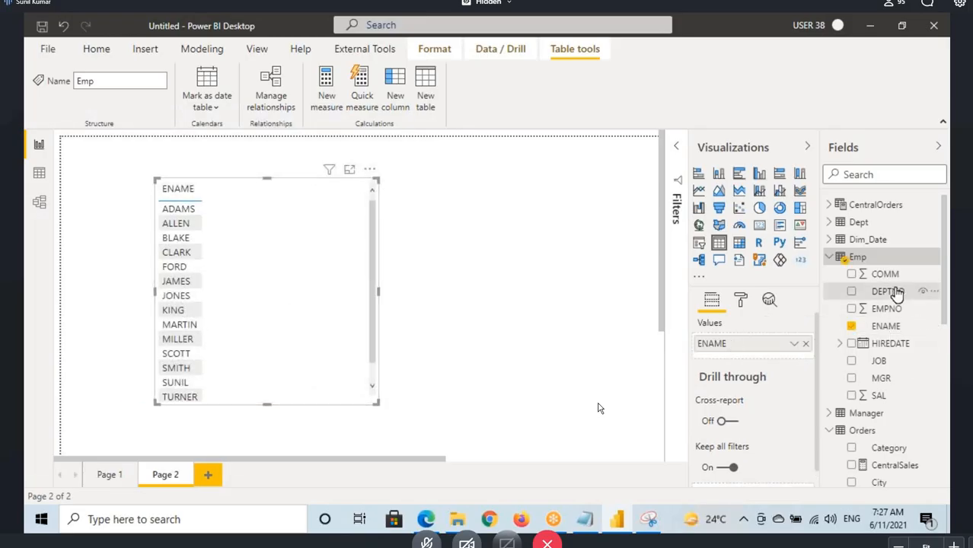
pyautogui.moveTo(887, 290); pyautogui.dragTo(302, 273)
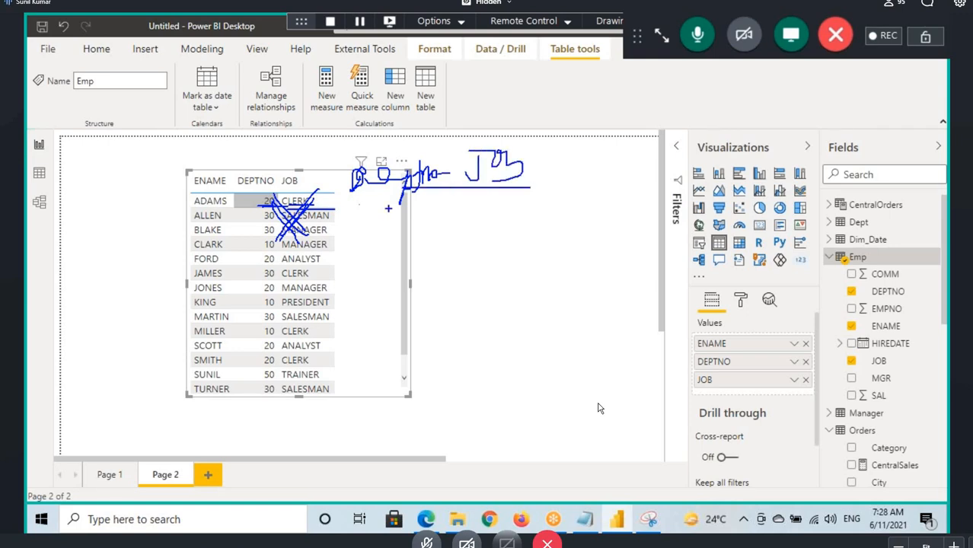
# - Start a new calculated column in the Emp table and name it DeptNo - Job
pyautogui.click(40, 175)
pyautogui.click(858, 256)
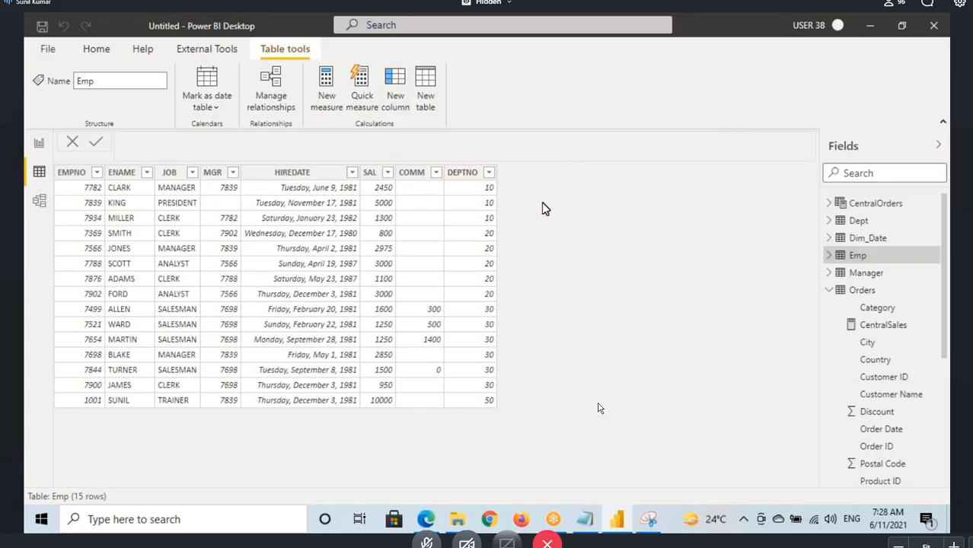
pyautogui.write('DeptN')
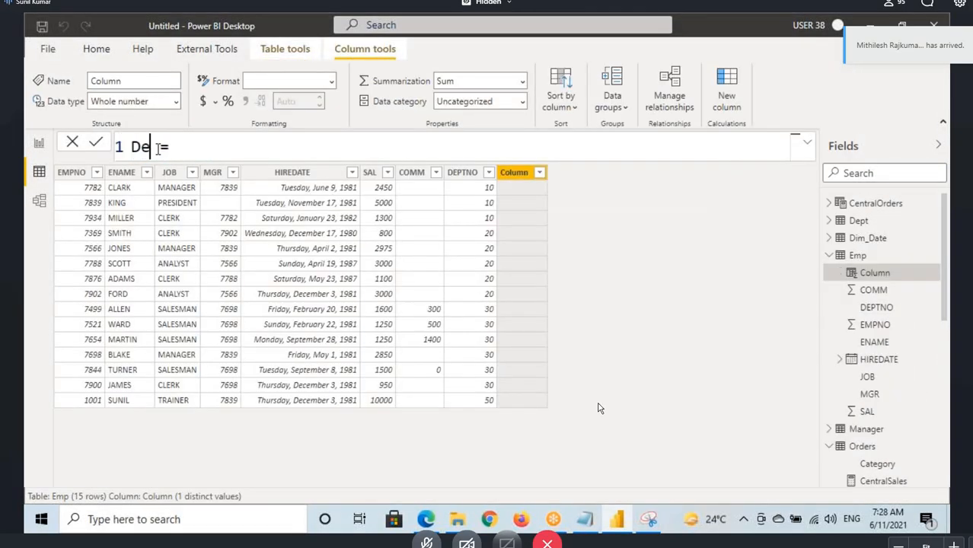
pyautogui.write('o - ')
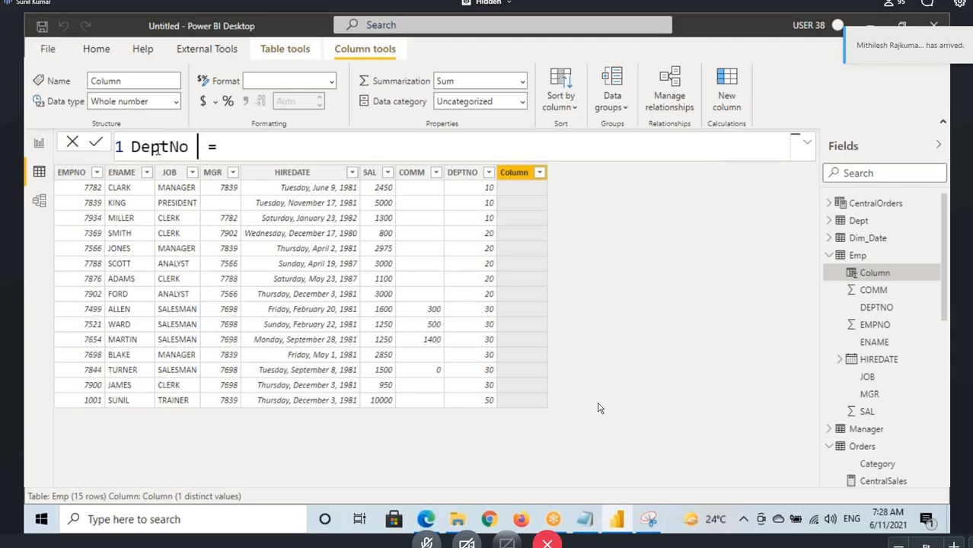
pyautogui.write('Jon')
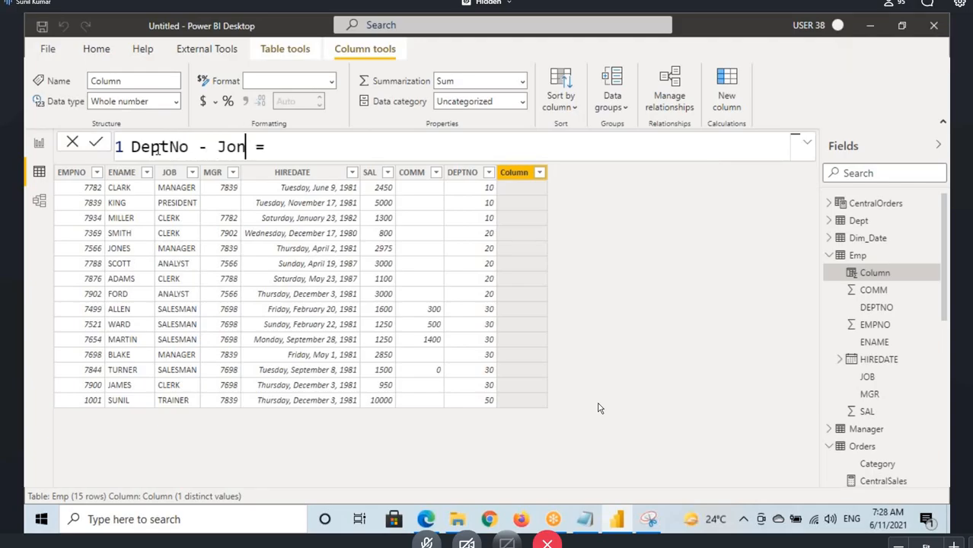
pyautogui.press('BackSpace')
pyautogui.write('b')
# - Define the DeptNo - Job column with the formula Emp[DEPTNO]&" - "&Emp[JOB]
pyautogui.click(292, 152)
pyautogui.write('Emp[DEPTNO]')
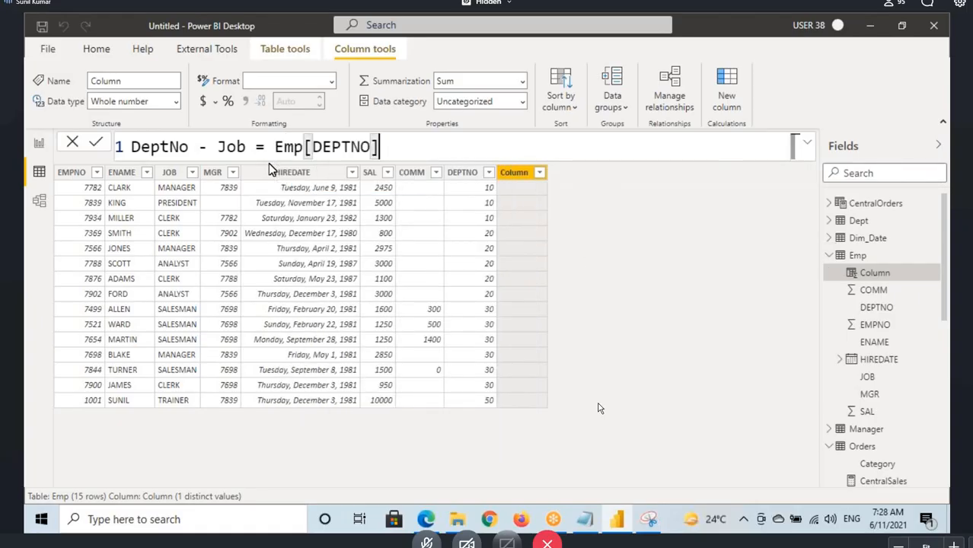
pyautogui.write('&')
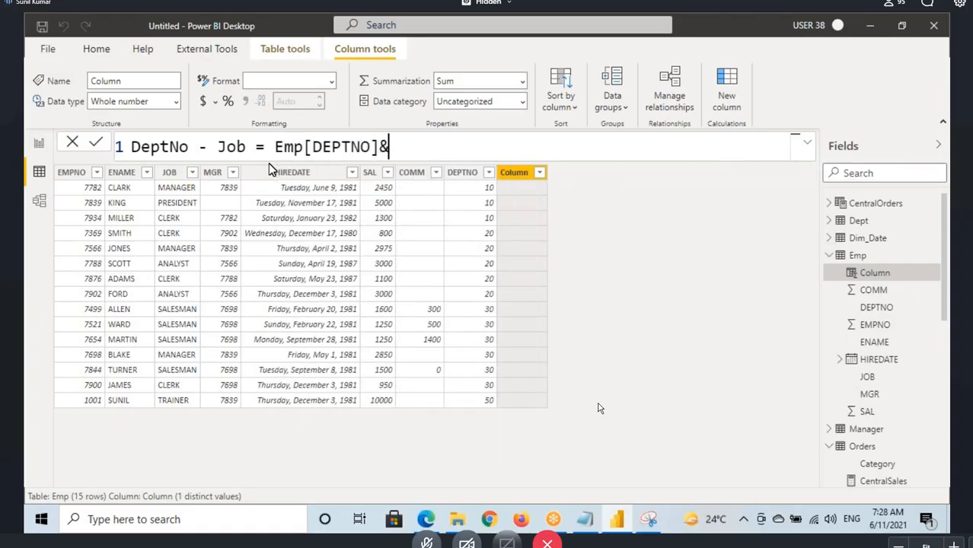
pyautogui.write('" - "&Job')
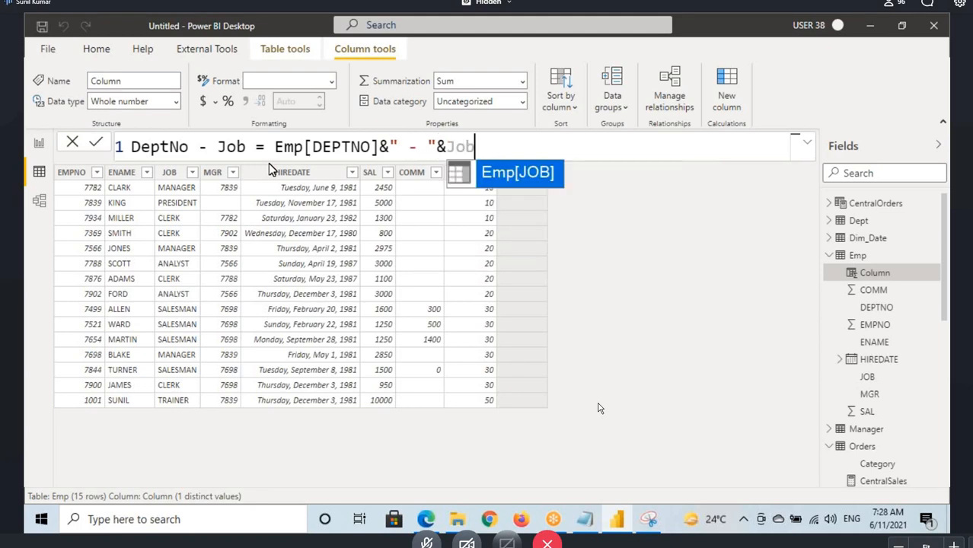
pyautogui.press('Tab')
pyautogui.moveTo(276, 146); pyautogui.dragTo(522, 146)
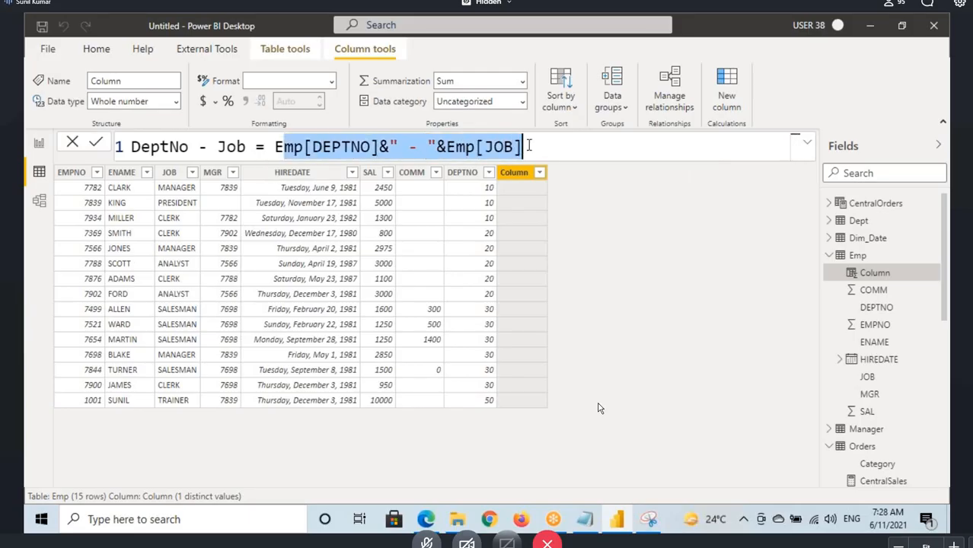
pyautogui.click(523, 146)
pyautogui.press('Return')
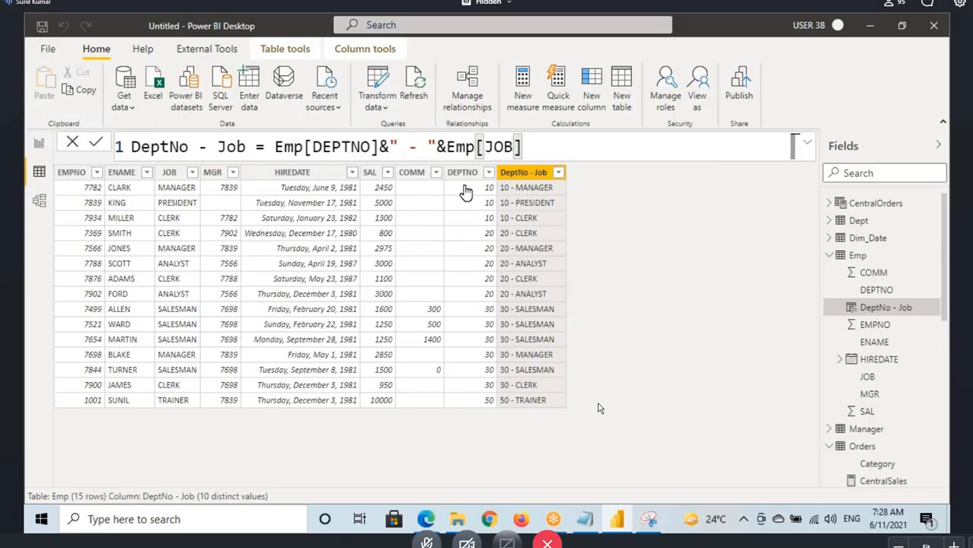
# - Add the DeptNo - Job field to the Page 2 table visual, widening it and moving it toward the canvas corner
pyautogui.click(39, 144)
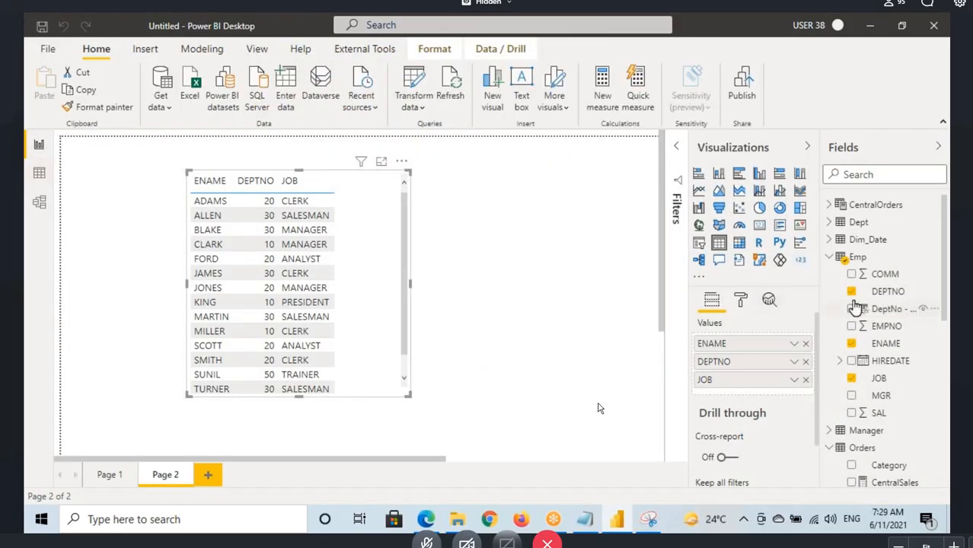
pyautogui.moveTo(902, 316); pyautogui.dragTo(380, 244)
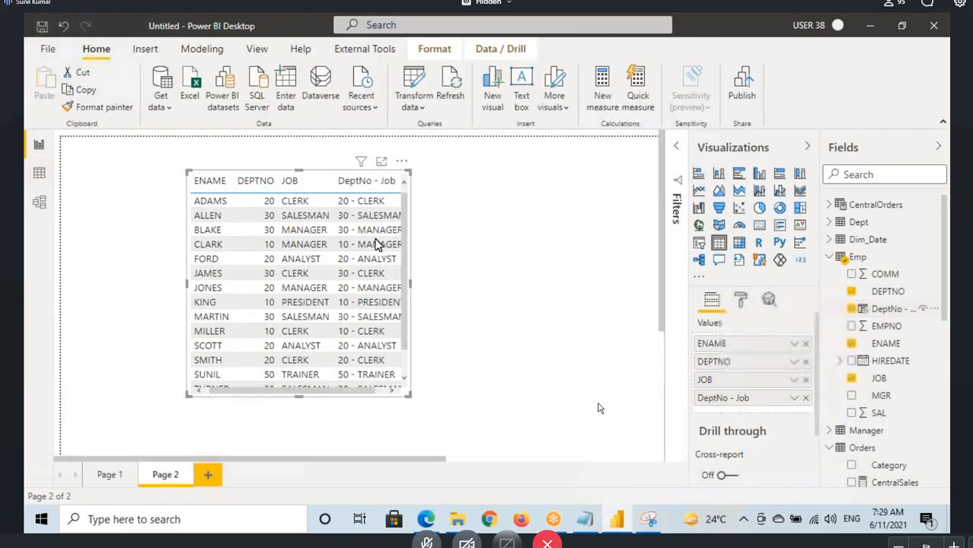
pyautogui.moveTo(417, 284); pyautogui.dragTo(439, 290)
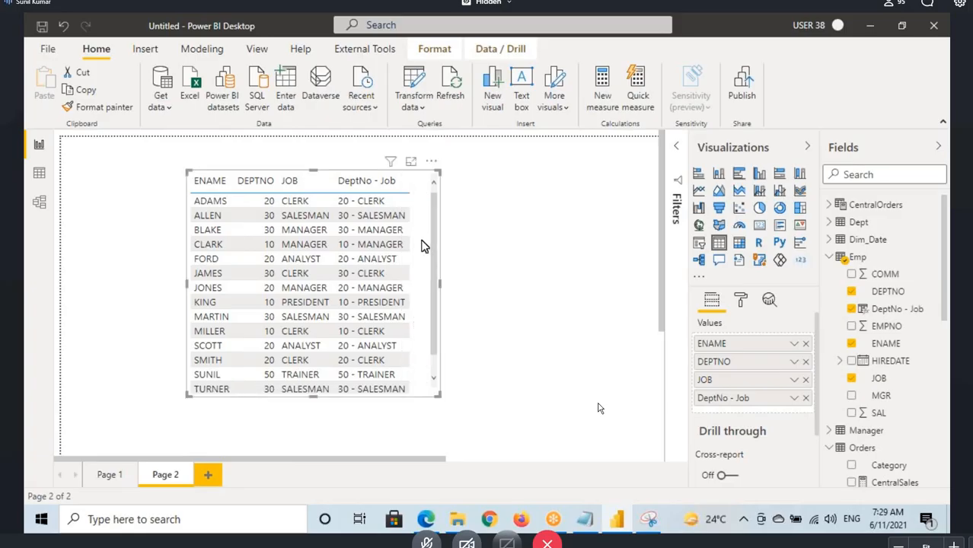
pyautogui.moveTo(423, 245); pyautogui.dragTo(330, 227)
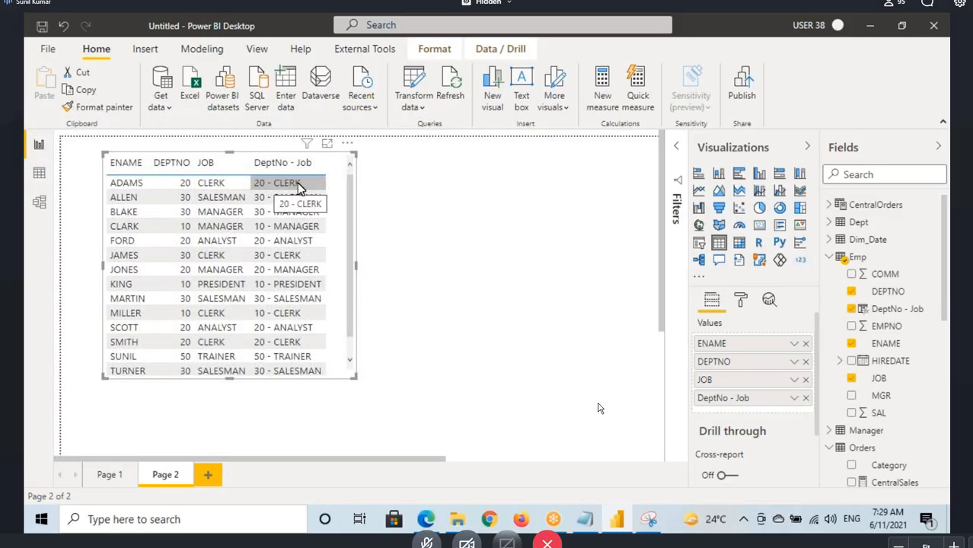
# - Remove DEPTNO and JOB from the table visual and narrow it to fit ENAME and DeptNo - Job
pyautogui.click(805, 361)
pyautogui.click(805, 362)
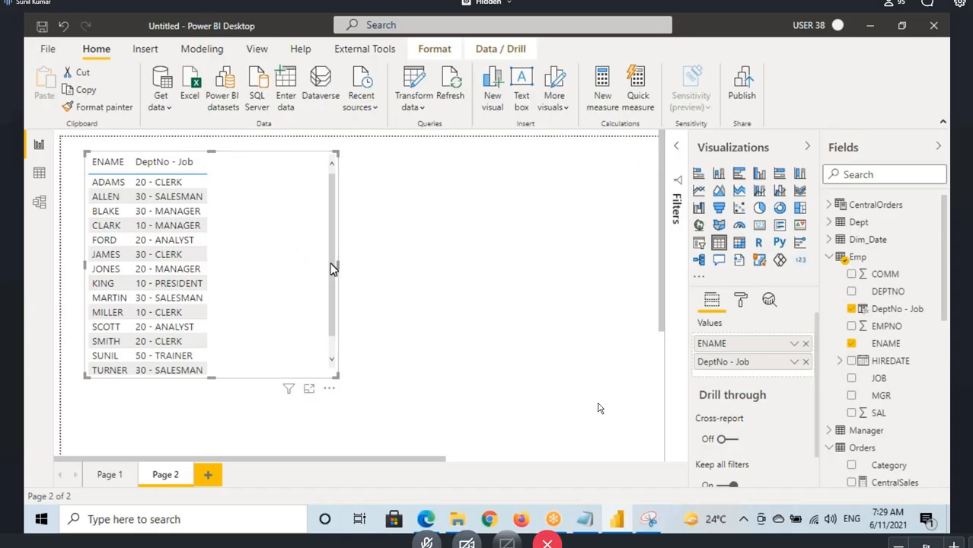
pyautogui.moveTo(346, 268); pyautogui.dragTo(231, 268)
pyautogui.click(510, 250)
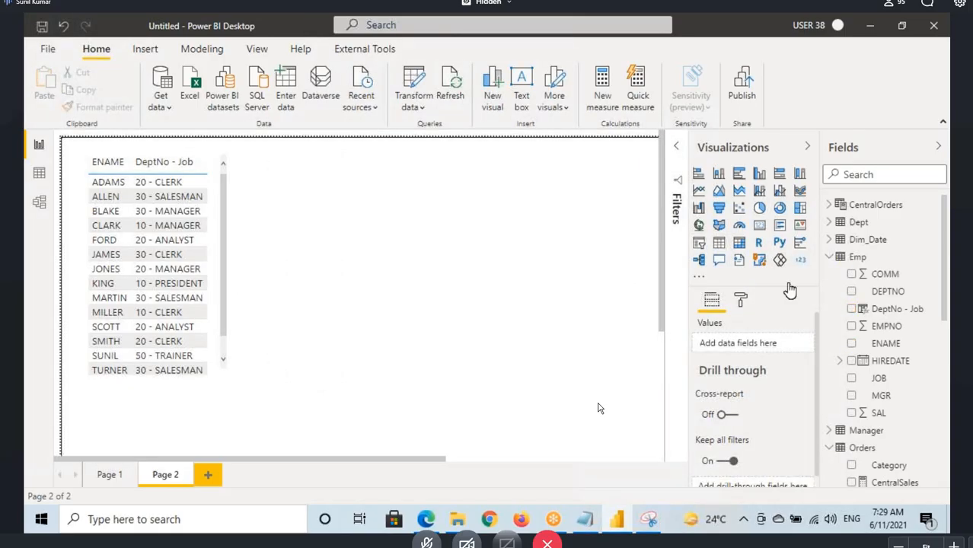
# - Build a second table visual beside the first with Emp's ENAME and DEPTNO fields, and widen it
pyautogui.click(719, 242)
pyautogui.moveTo(164, 358); pyautogui.dragTo(348, 288)
pyautogui.moveTo(885, 343); pyautogui.dragTo(359, 264)
pyautogui.moveTo(888, 291); pyautogui.dragTo(358, 254)
pyautogui.moveTo(436, 270); pyautogui.dragTo(499, 270)
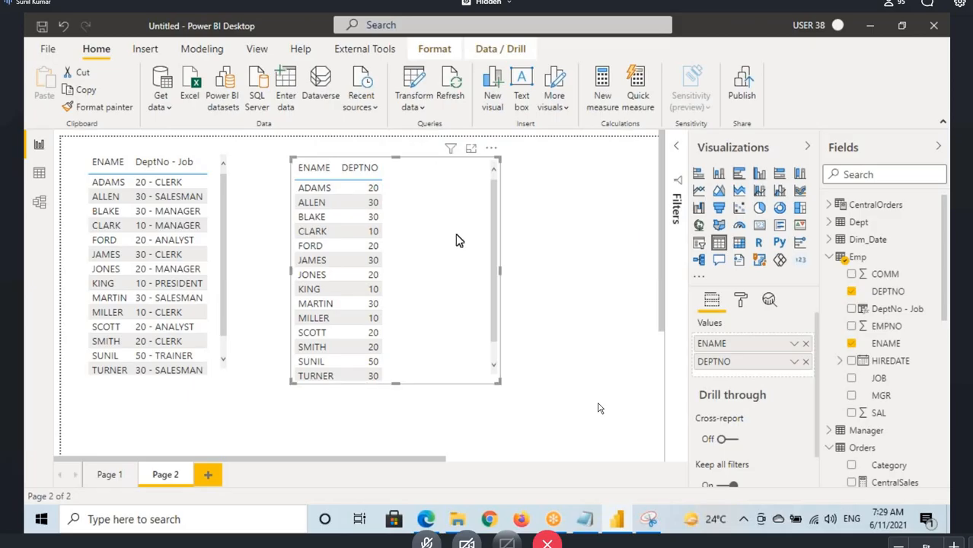
# - Add the Dept table's LOC field to the second table visual and widen the visual further
pyautogui.click(832, 223)
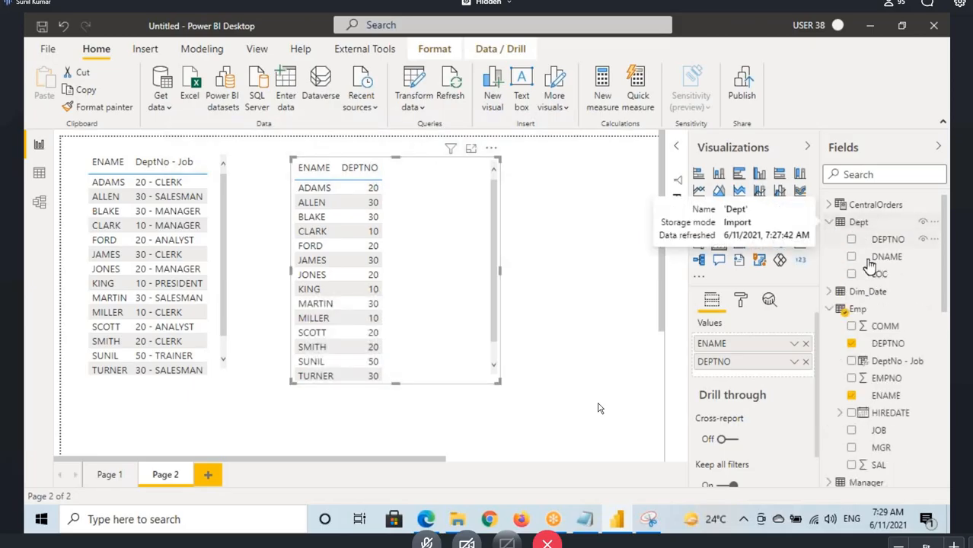
pyautogui.moveTo(876, 273); pyautogui.dragTo(388, 238)
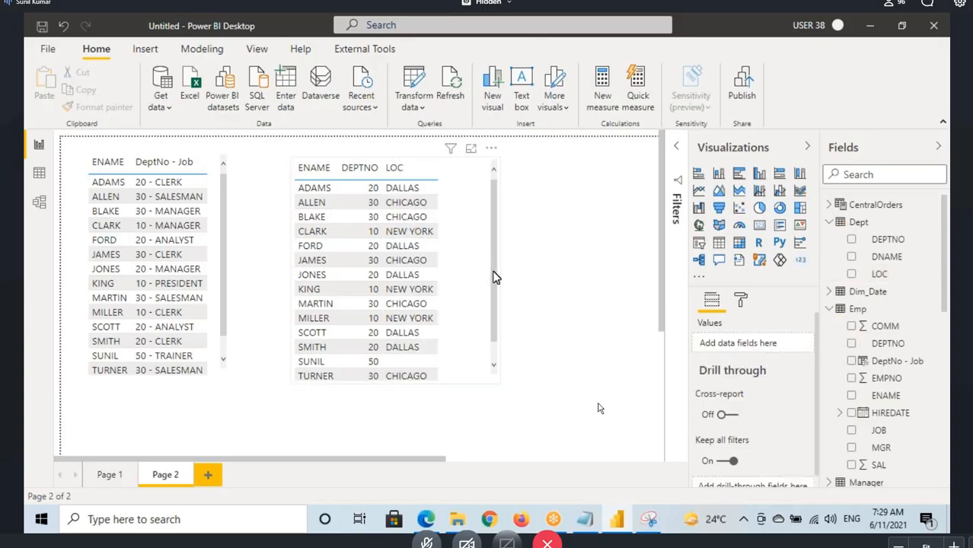
pyautogui.moveTo(496, 276); pyautogui.dragTo(581, 288)
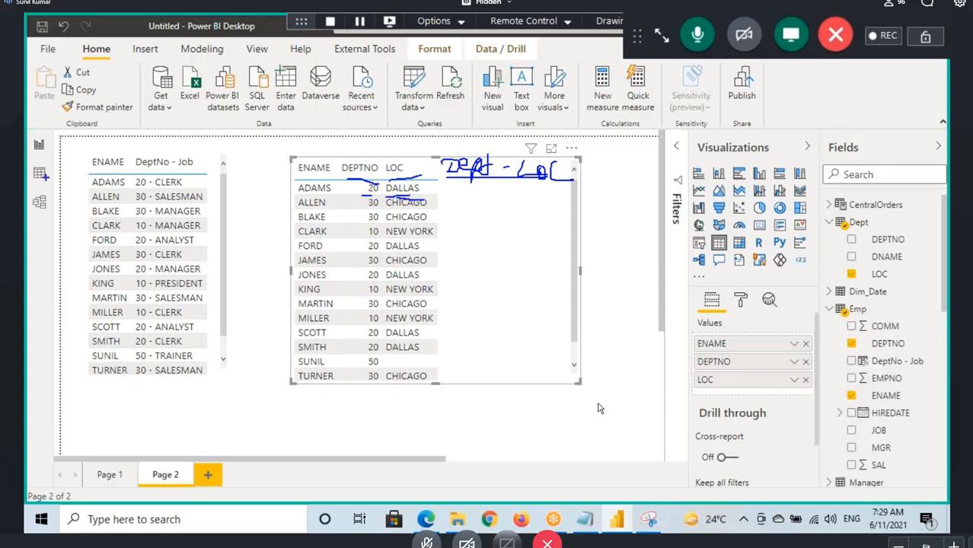
# - Add a calculated column DeptNo - Loc to the Emp table, with the formula so far as Emp[DEPTNO]&" - "&
pyautogui.click(39, 174)
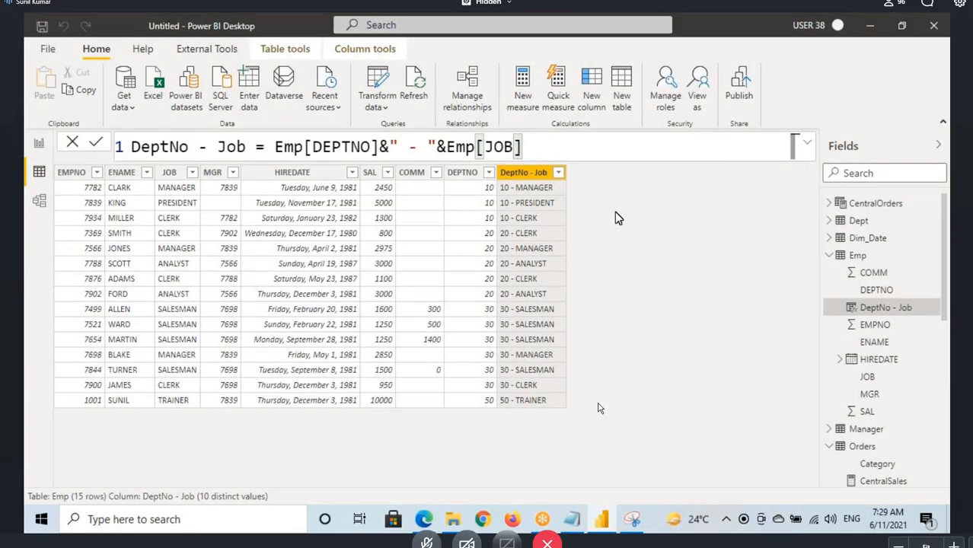
pyautogui.click(592, 88)
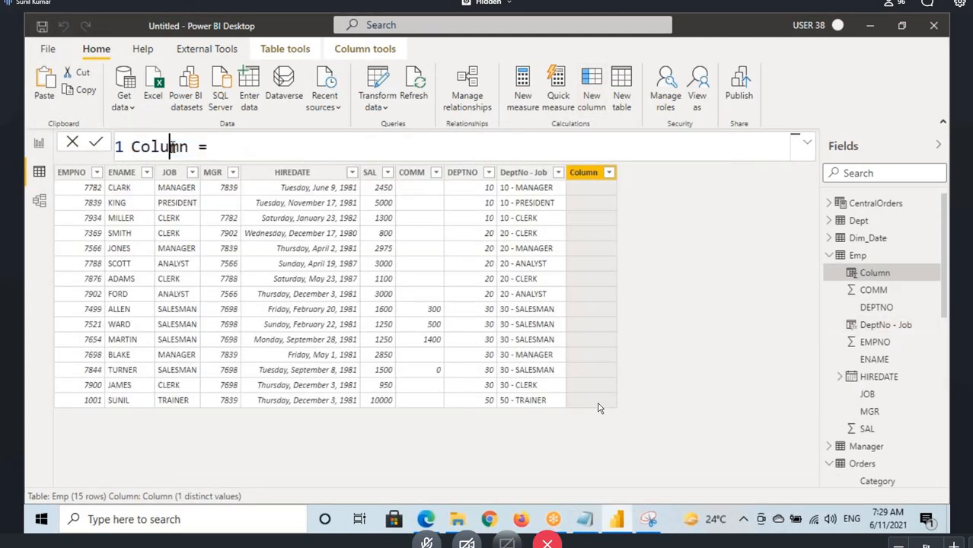
pyautogui.write('DeptNo -')
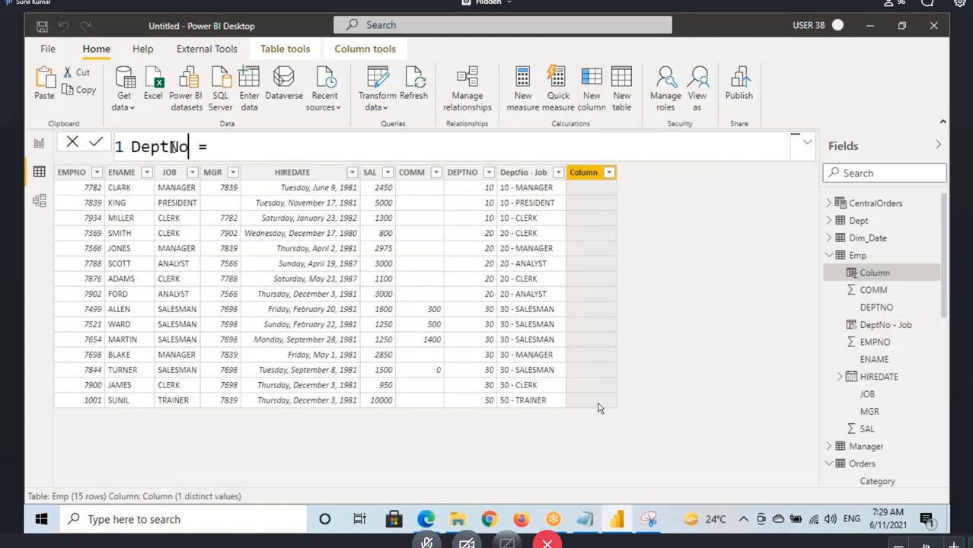
pyautogui.write(' Loc')
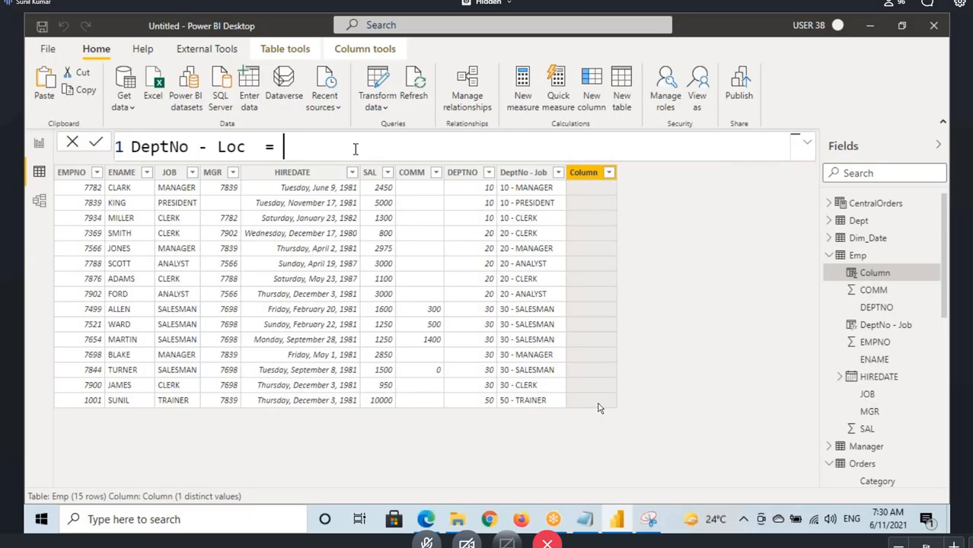
pyautogui.write('De')
pyautogui.click(381, 363)
pyautogui.write('&')
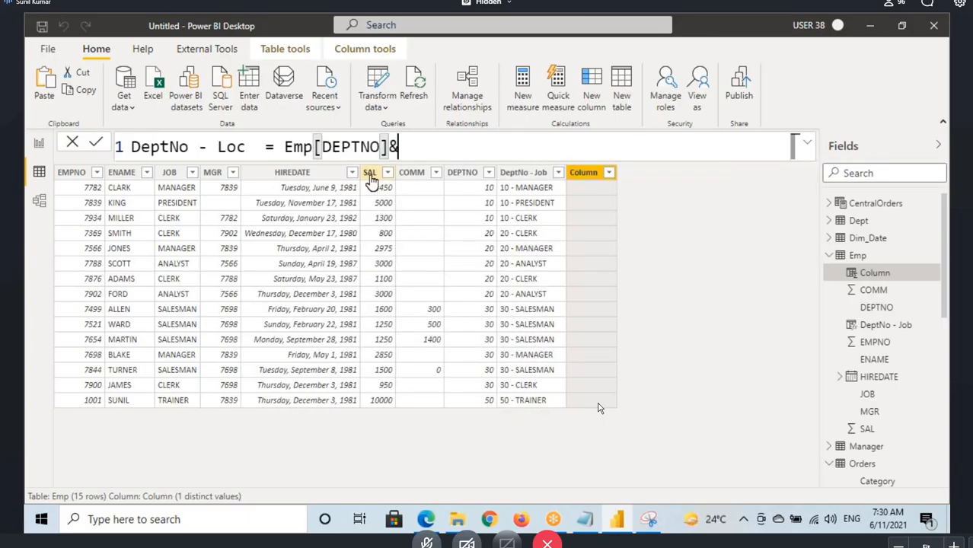
pyautogui.write('" - "')
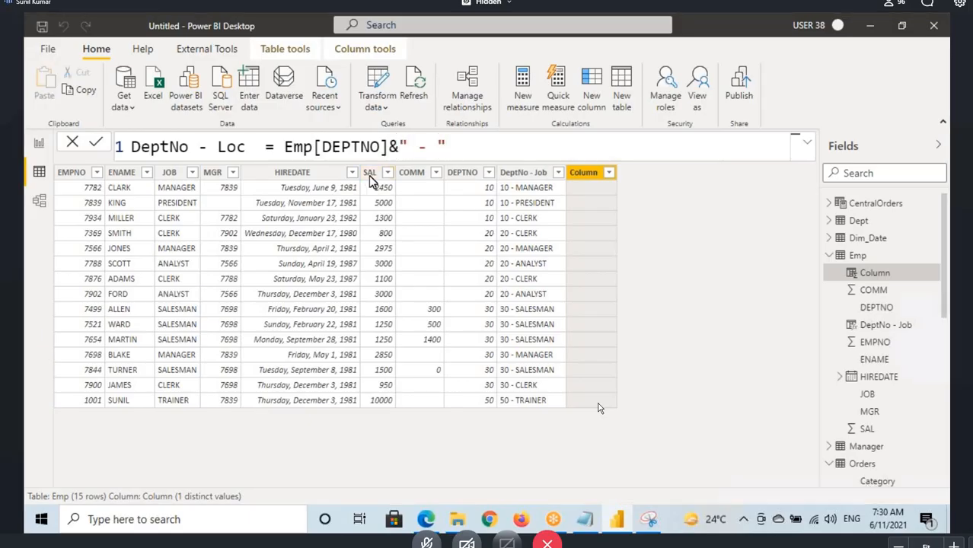
pyautogui.click(370, 178)
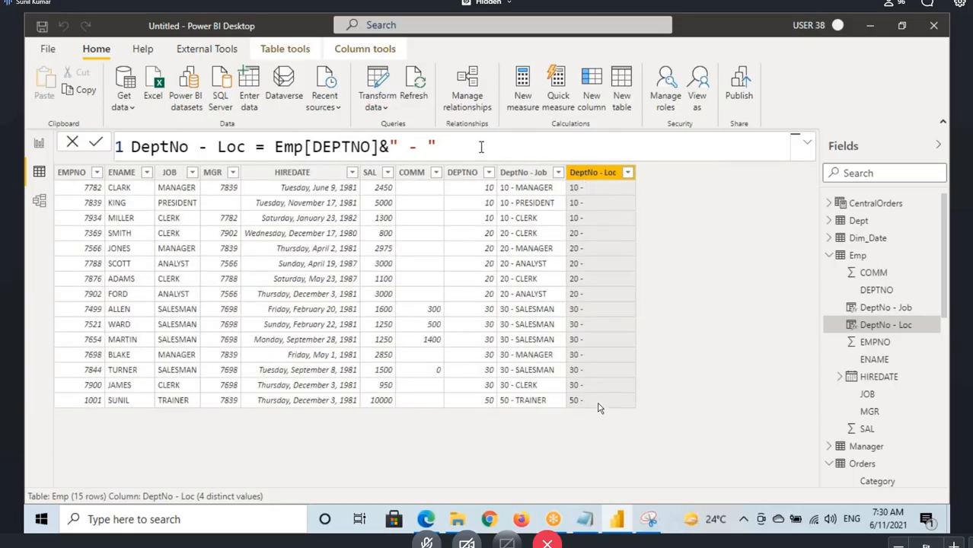
pyautogui.write('&')
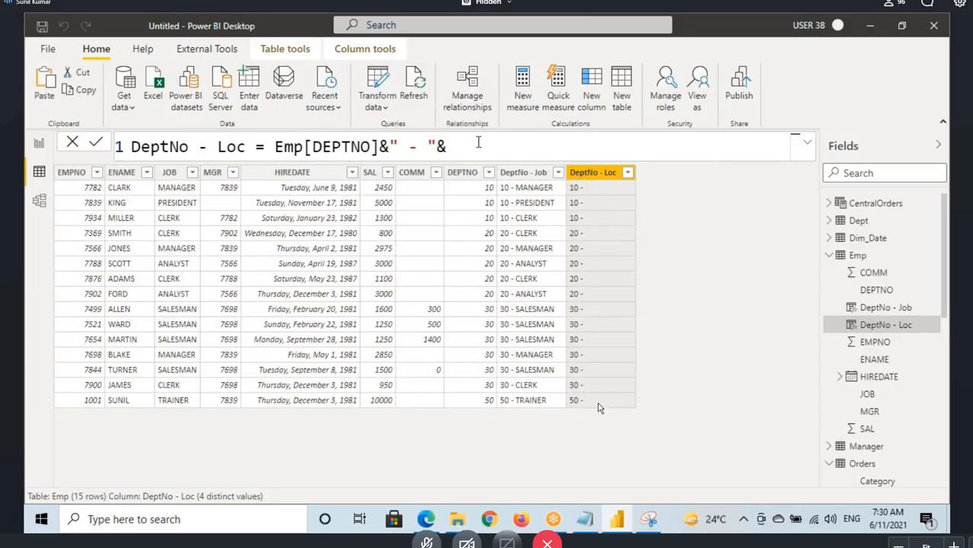
# - Try to reference the loc column directly at the end of the DeptNo - Loc formula, comparing with the suggestions for jo
pyautogui.write('loc')
pyautogui.press('BackSpace')
pyautogui.press('BackSpace')
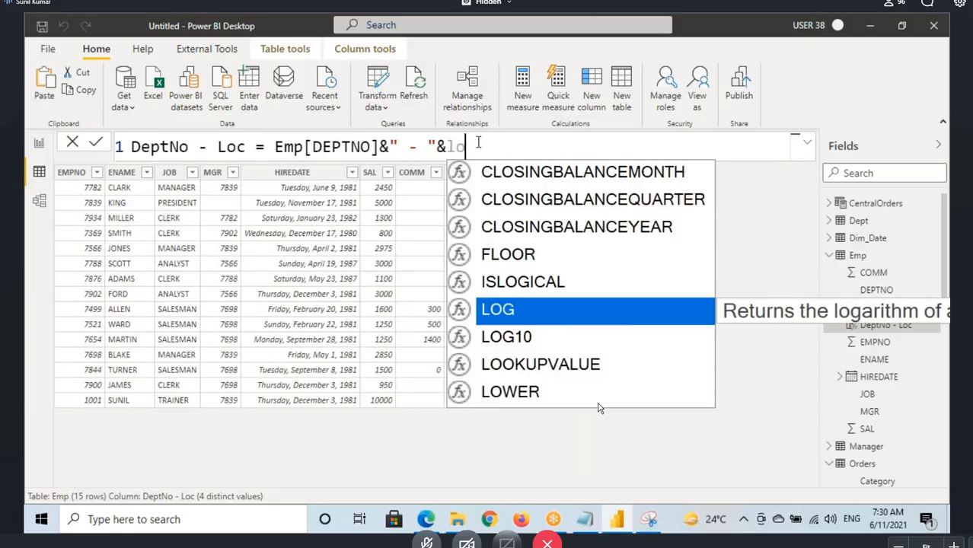
pyautogui.press('BackSpace')
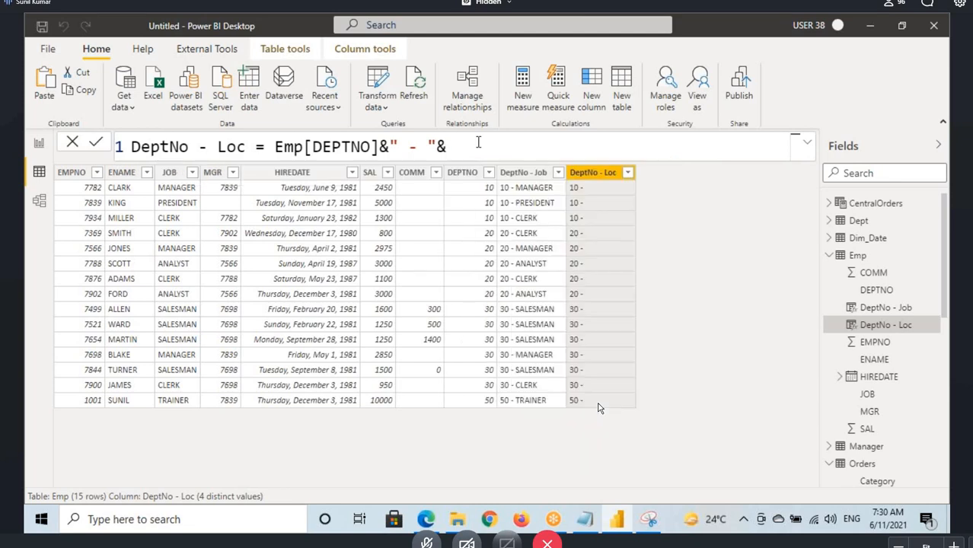
pyautogui.write('jo')
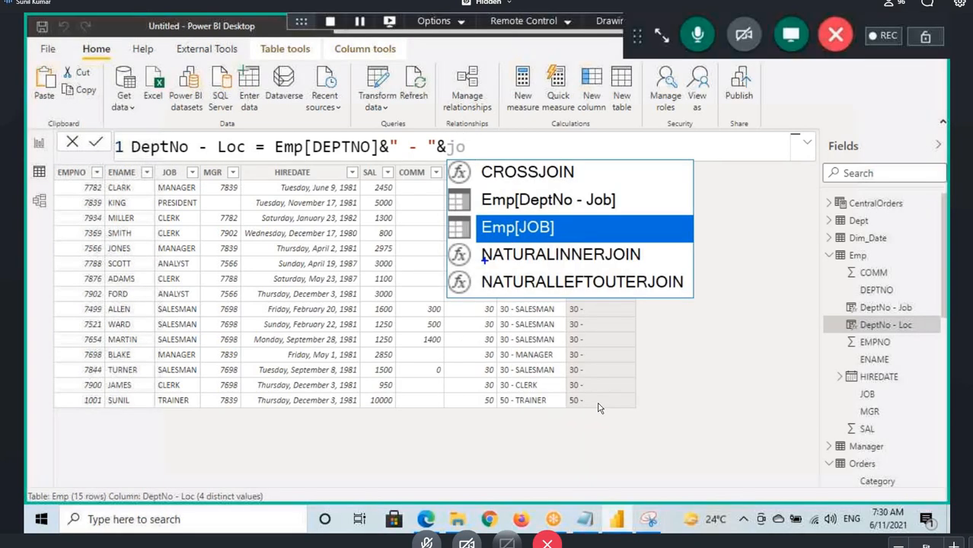
pyautogui.press('BackSpace')
pyautogui.press('BackSpace')
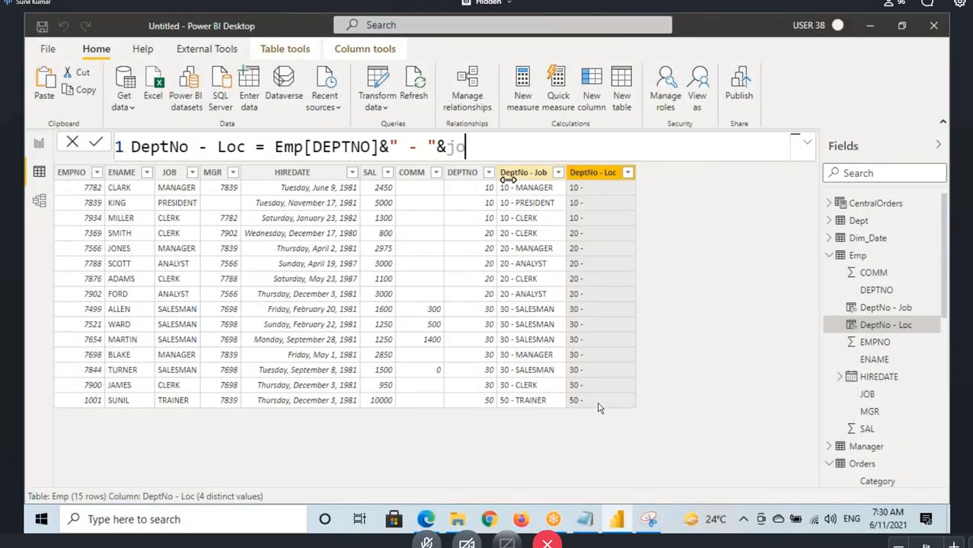
pyautogui.write('loc')
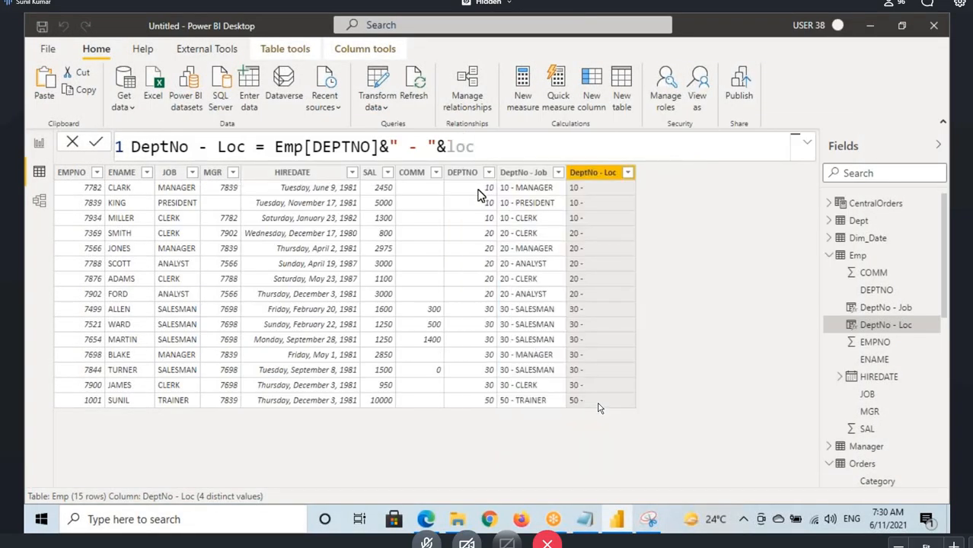
pyautogui.press('BackSpace')
pyautogui.press('BackSpace')
pyautogui.press('BackSpace')
pyautogui.write('loc')
pyautogui.press('BackSpace')
pyautogui.press('BackSpace')
pyautogui.press('BackSpace')
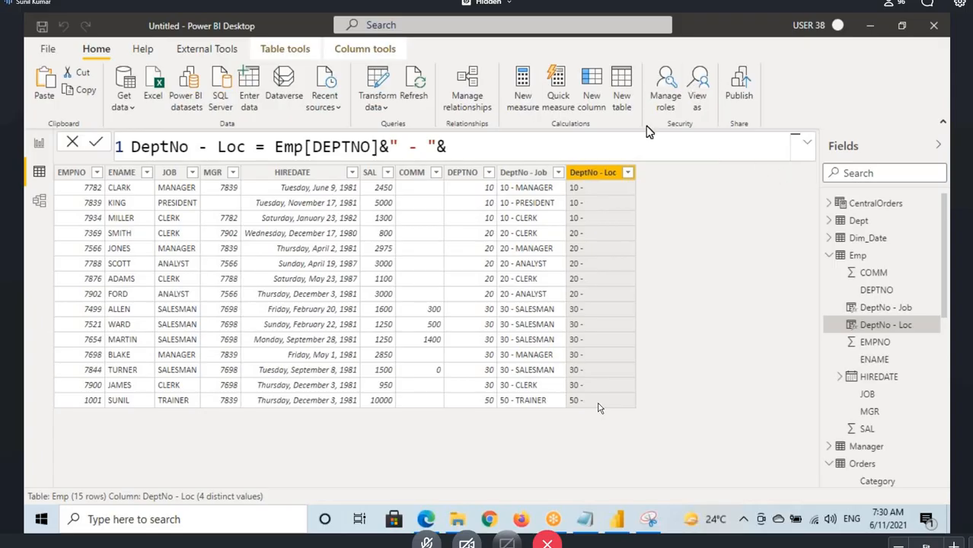
pyautogui.hotkey('ctrl', '2')
pyautogui.moveTo(576, 145)
pyautogui.mouseDown()
pyautogui.moveTo(595, 171)
pyautogui.moveTo(604, 155)
pyautogui.mouseUp()
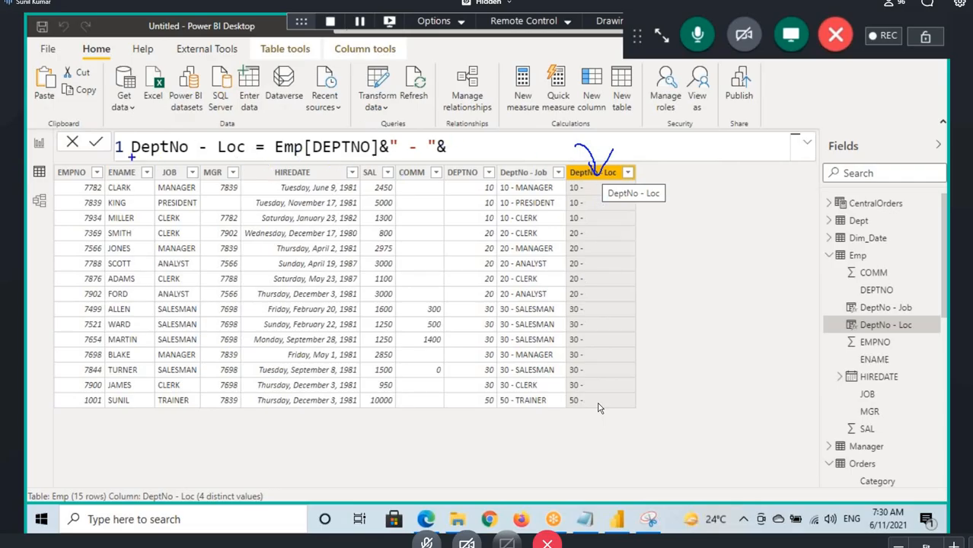
pyautogui.moveTo(121, 158)
pyautogui.mouseDown()
pyautogui.moveTo(175, 158)
pyautogui.moveTo(228, 134)
pyautogui.moveTo(111, 149)
pyautogui.moveTo(189, 161)
pyautogui.mouseUp()
pyautogui.moveTo(214, 157)
pyautogui.mouseDown()
pyautogui.moveTo(212, 208)
pyautogui.moveTo(195, 173)
pyautogui.mouseUp()
pyautogui.moveTo(196, 152); pyautogui.dragTo(230, 175)
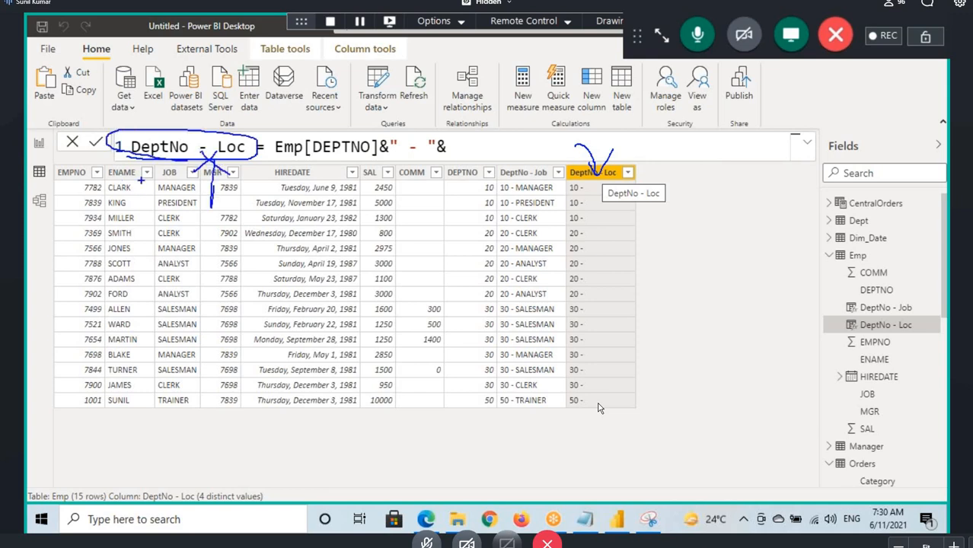
pyautogui.moveTo(503, 177); pyautogui.dragTo(532, 174)
pyautogui.moveTo(457, 179); pyautogui.dragTo(492, 178)
pyautogui.moveTo(467, 161)
pyautogui.mouseDown()
pyautogui.moveTo(469, 147)
pyautogui.moveTo(537, 167)
pyautogui.mouseUp()
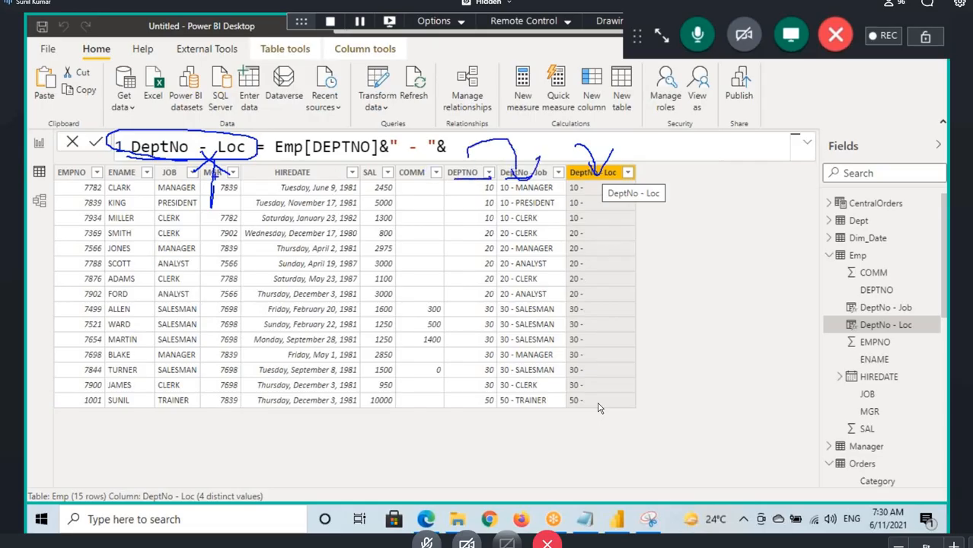
pyautogui.moveTo(156, 180)
pyautogui.mouseDown()
pyautogui.moveTo(508, 230)
pyautogui.moveTo(547, 178)
pyautogui.moveTo(557, 195)
pyautogui.mouseUp()
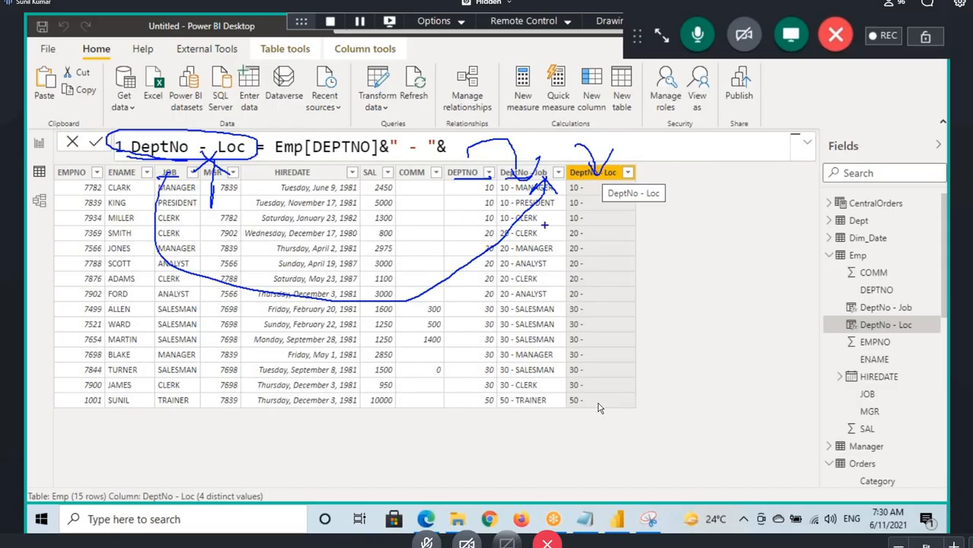
pyautogui.moveTo(610, 171)
pyautogui.mouseDown()
pyautogui.moveTo(860, 222)
pyautogui.moveTo(651, 160)
pyautogui.mouseUp()
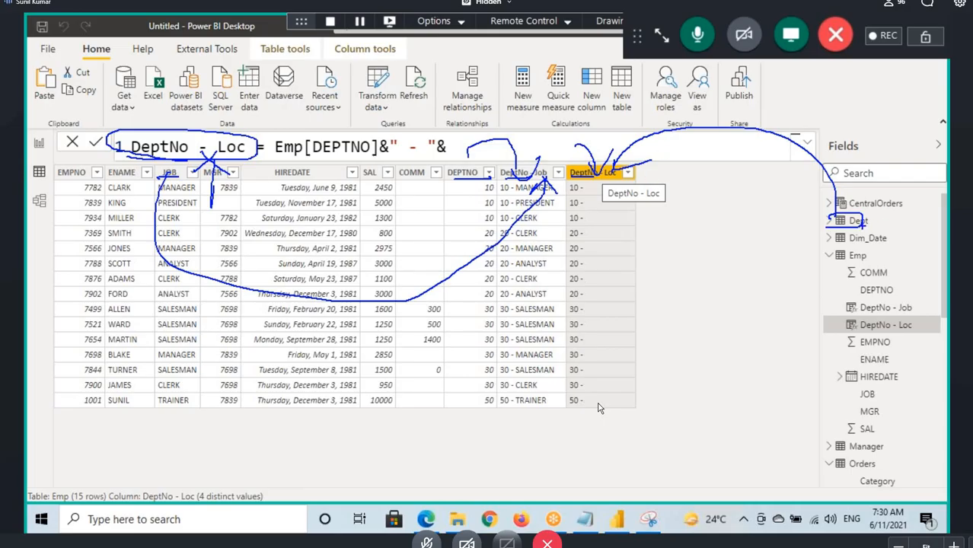
pyautogui.moveTo(875, 211)
pyautogui.mouseDown()
pyautogui.moveTo(822, 221)
pyautogui.moveTo(897, 218)
pyautogui.mouseUp()
pyautogui.moveTo(886, 192)
pyautogui.mouseDown()
pyautogui.moveTo(897, 183)
pyautogui.moveTo(873, 210)
pyautogui.mouseUp()
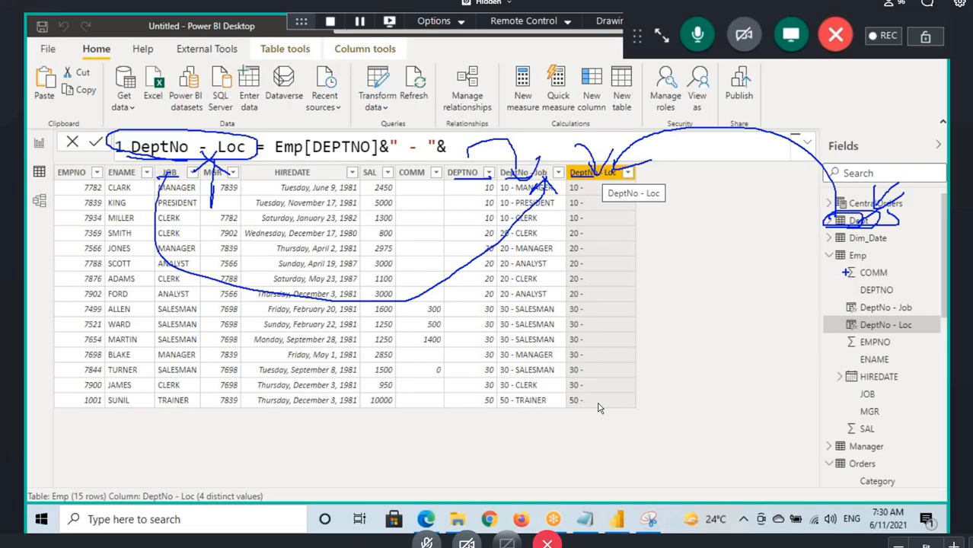
pyautogui.press('Escape')
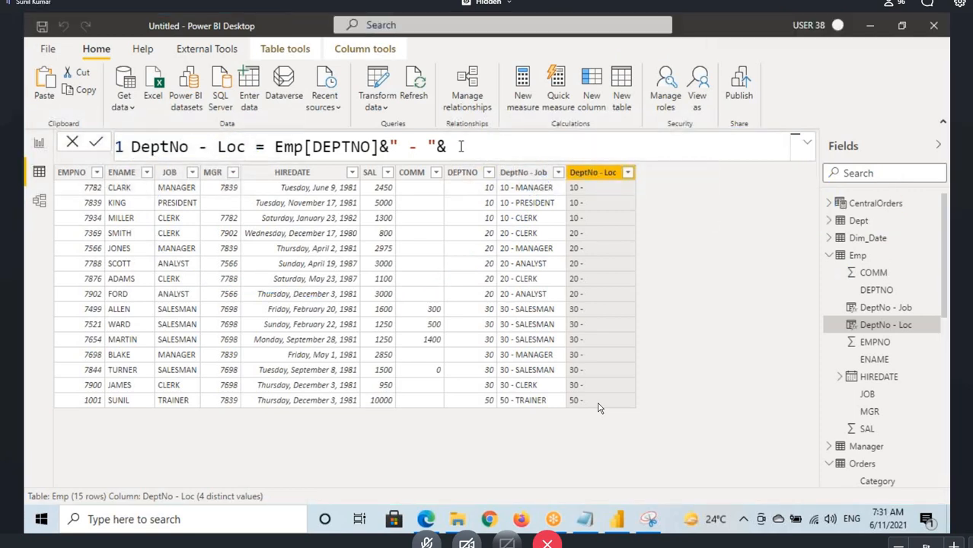
# - Append the RELATED function with its opening parenthesis to the end of the DeptNo - Loc formula
pyautogui.click(461, 147)
pyautogui.write('rel')
pyautogui.press('Tab')
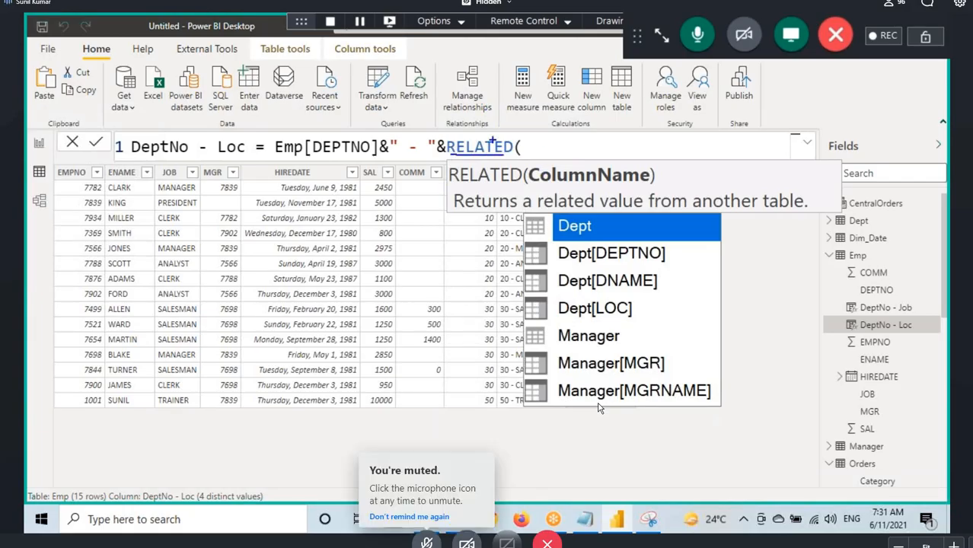
pyautogui.moveTo(602, 206); pyautogui.dragTo(787, 216)
pyautogui.moveTo(735, 182)
pyautogui.mouseDown()
pyautogui.moveTo(716, 217)
pyautogui.moveTo(689, 183)
pyautogui.moveTo(777, 206)
pyautogui.mouseUp()
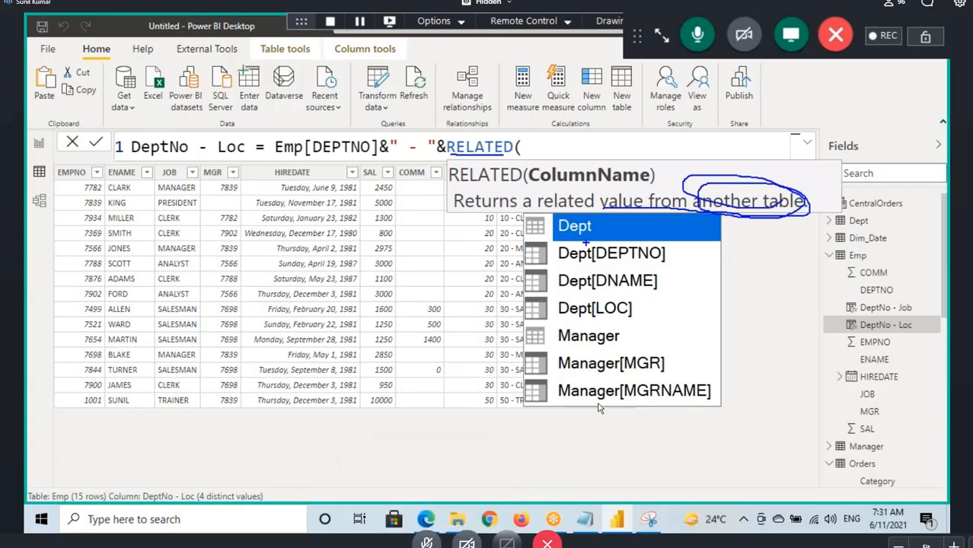
pyautogui.moveTo(589, 291); pyautogui.dragTo(641, 290)
pyautogui.moveTo(594, 221)
pyautogui.mouseDown()
pyautogui.moveTo(542, 221)
pyautogui.moveTo(575, 233)
pyautogui.mouseUp()
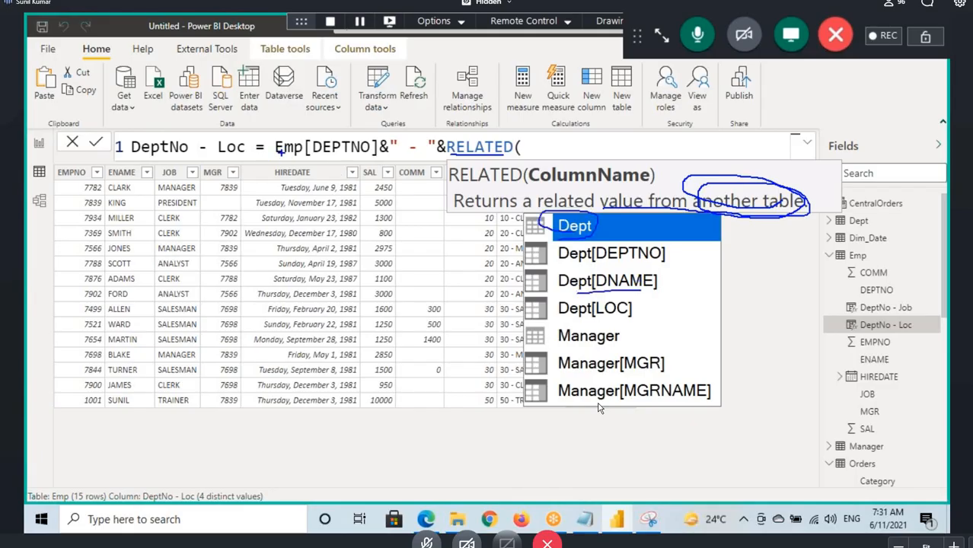
pyautogui.moveTo(279, 152)
pyautogui.mouseDown()
pyautogui.moveTo(402, 243)
pyautogui.moveTo(522, 221)
pyautogui.moveTo(527, 229)
pyautogui.moveTo(502, 255)
pyautogui.mouseUp()
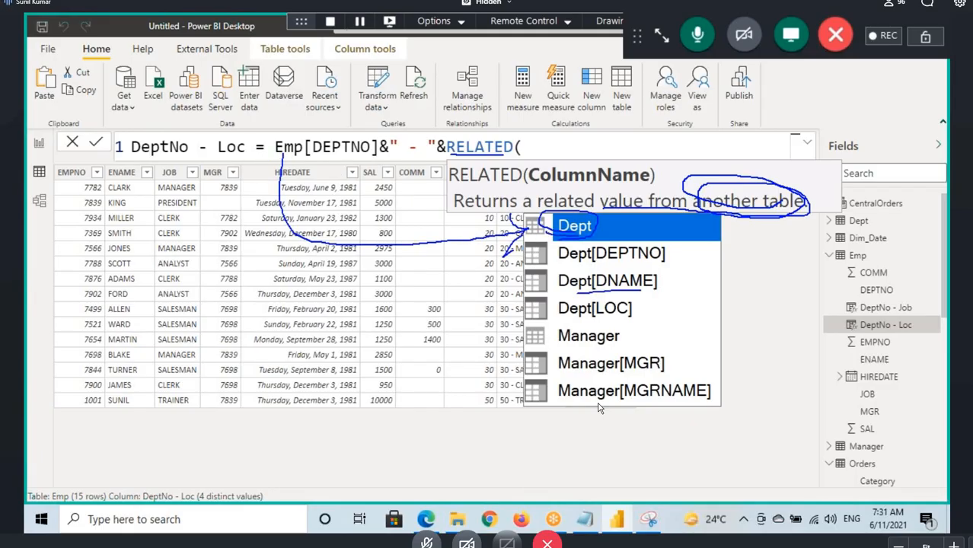
pyautogui.moveTo(283, 154)
pyautogui.mouseDown()
pyautogui.moveTo(245, 186)
pyautogui.moveTo(292, 322)
pyautogui.moveTo(515, 333)
pyautogui.moveTo(476, 364)
pyautogui.mouseUp()
pyautogui.moveTo(596, 362); pyautogui.dragTo(623, 348)
pyautogui.moveTo(568, 373); pyautogui.dragTo(647, 374)
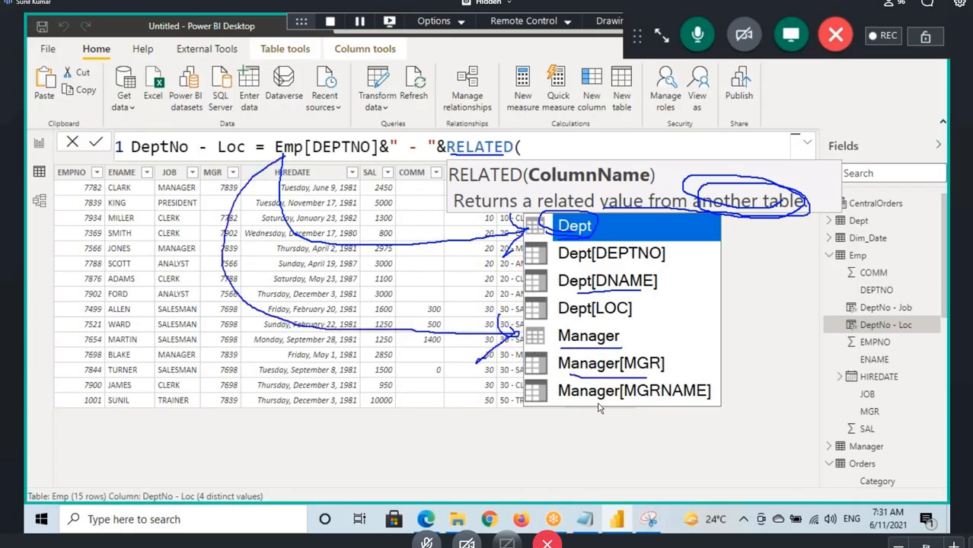
pyautogui.moveTo(568, 411); pyautogui.dragTo(663, 397)
pyautogui.moveTo(553, 242)
pyautogui.mouseDown()
pyautogui.moveTo(607, 240)
pyautogui.moveTo(644, 263)
pyautogui.mouseUp()
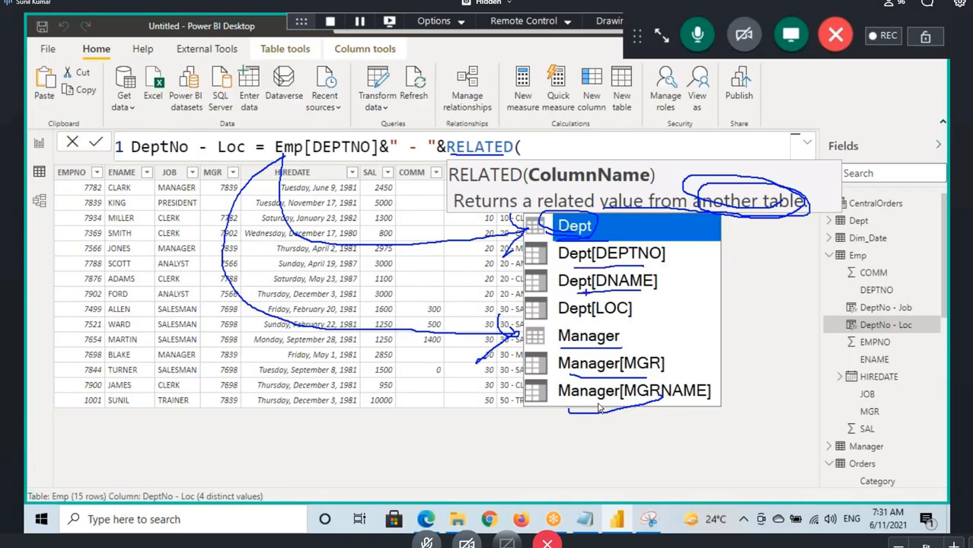
pyautogui.moveTo(583, 292); pyautogui.dragTo(635, 292)
pyautogui.moveTo(565, 320); pyautogui.dragTo(648, 315)
pyautogui.moveTo(630, 298)
pyautogui.mouseDown()
pyautogui.moveTo(570, 323)
pyautogui.moveTo(649, 305)
pyautogui.mouseUp()
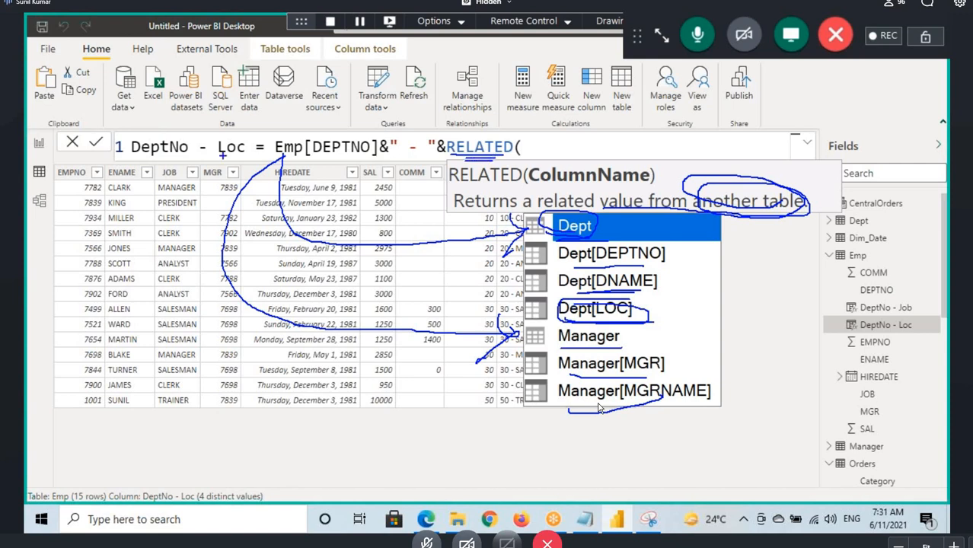
pyautogui.moveTo(282, 157); pyautogui.dragTo(26, 271)
pyautogui.moveTo(50, 239); pyautogui.dragTo(137, 279)
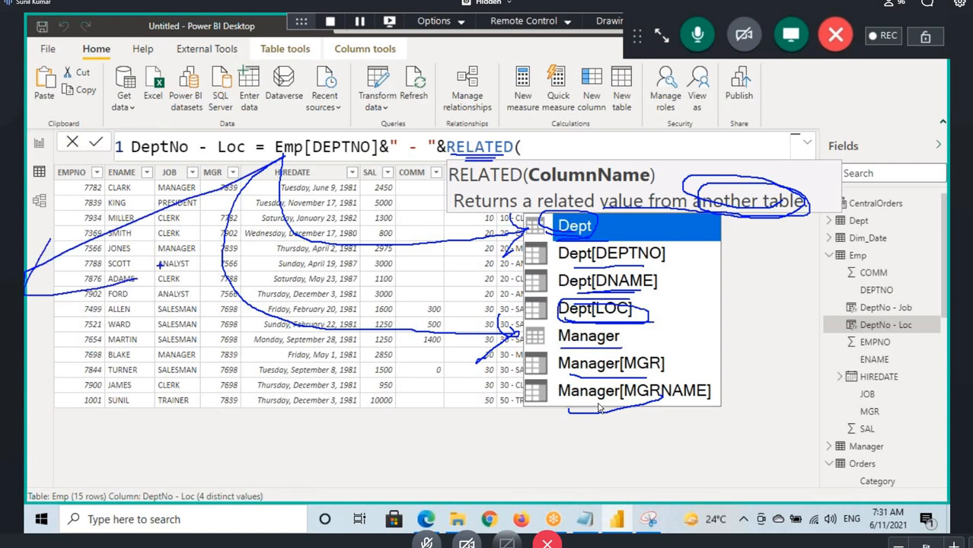
pyautogui.moveTo(276, 173)
pyautogui.mouseDown()
pyautogui.moveTo(284, 344)
pyautogui.moveTo(317, 315)
pyautogui.mouseUp()
pyautogui.moveTo(587, 272)
pyautogui.mouseDown()
pyautogui.moveTo(579, 290)
pyautogui.moveTo(650, 291)
pyautogui.mouseUp()
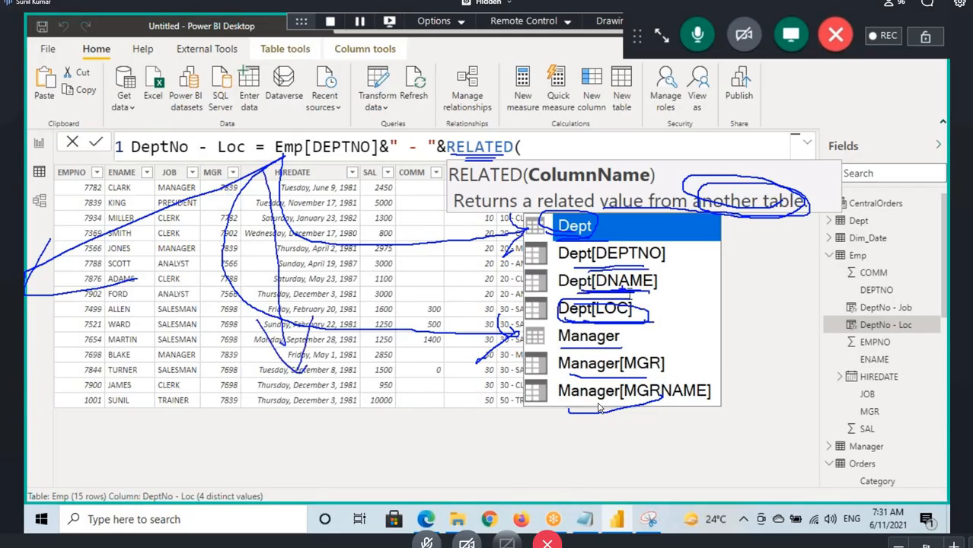
pyautogui.write('dn')
pyautogui.press('Tab')
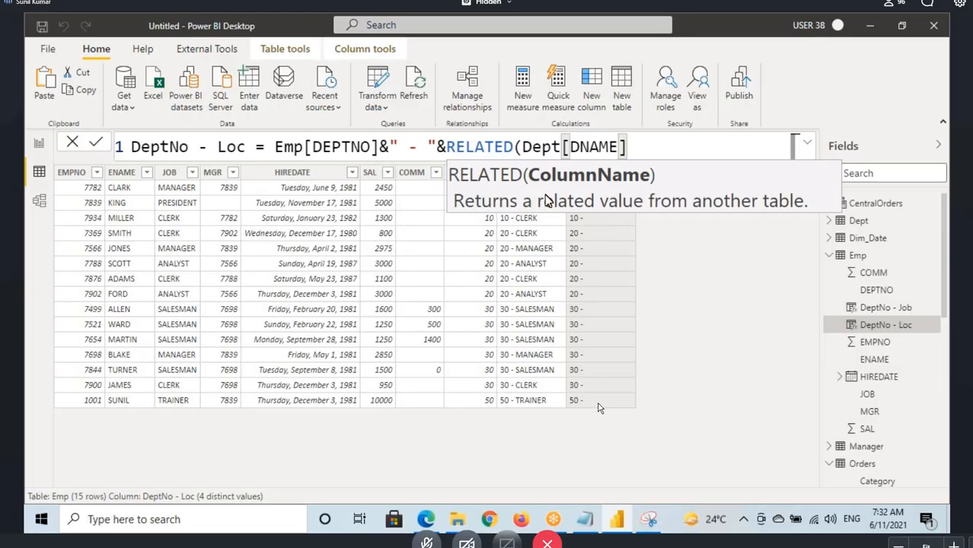
pyautogui.press('BackSpace')
pyautogui.press('BackSpace')
pyautogui.press('BackSpace')
pyautogui.press('BackSpace')
pyautogui.press('BackSpace')
pyautogui.press('BackSpace')
pyautogui.press('BackSpace')
pyautogui.press('BackSpace')
pyautogui.press('BackSpace')
pyautogui.press('BackSpace')
pyautogui.press('BackSpace')
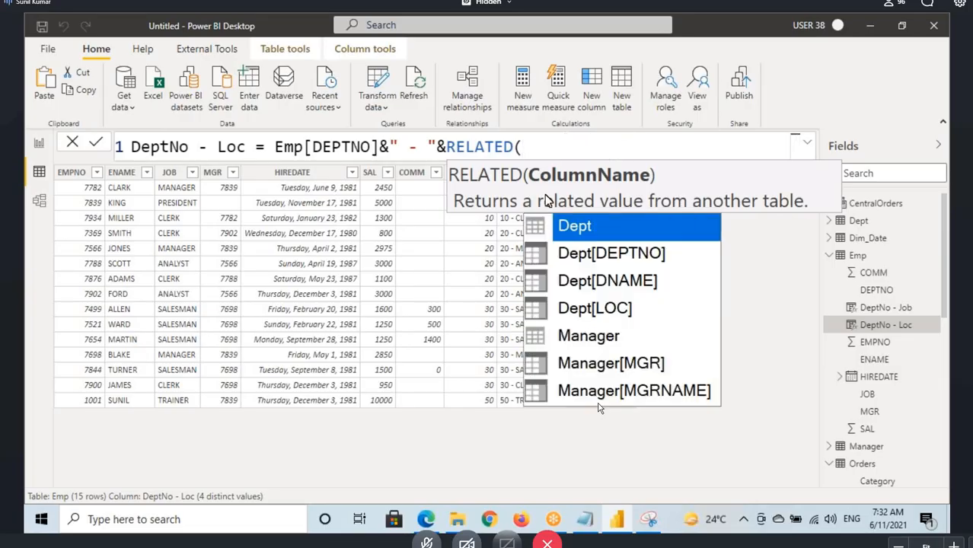
# - Complete the RELATED function with Dept[LOC] as its argument and commit the DeptNo - Loc formula
pyautogui.write('loc')
pyautogui.press('Tab')
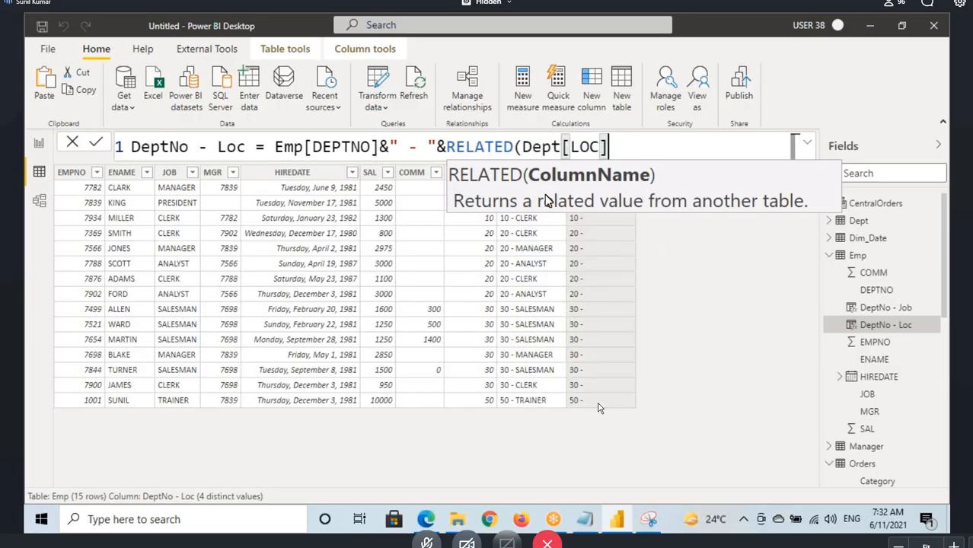
pyautogui.write(')')
pyautogui.press('Return')
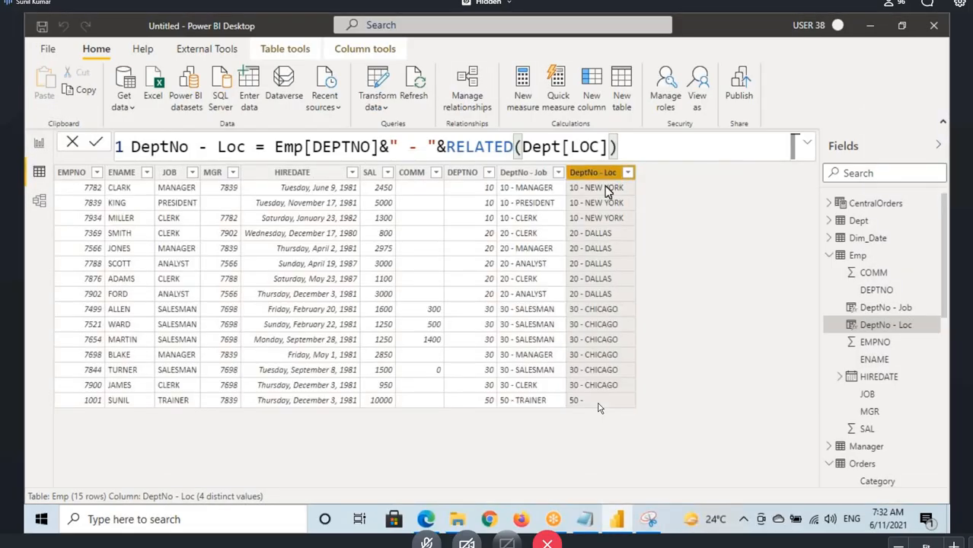
# - Add Emp's DeptNo - Loc column to the second table visual on the report's Page 2
pyautogui.click(39, 144)
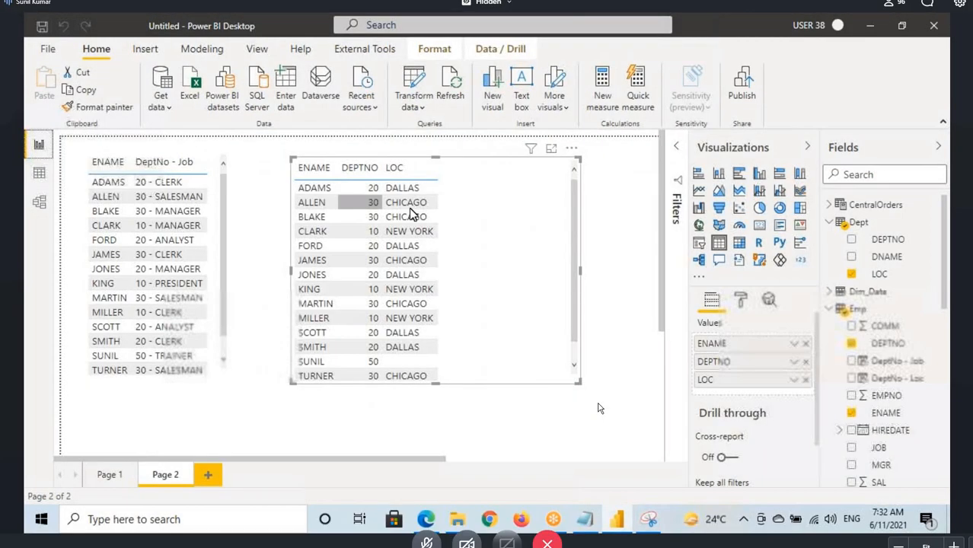
pyautogui.scroll(-5, 885, 316)
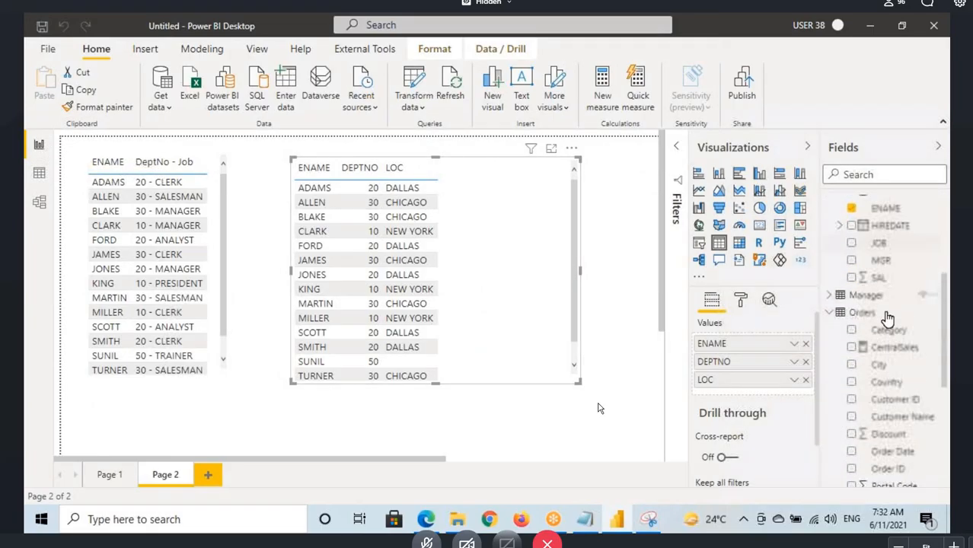
pyautogui.scroll(2, 891, 268)
pyautogui.moveTo(902, 236); pyautogui.dragTo(506, 240)
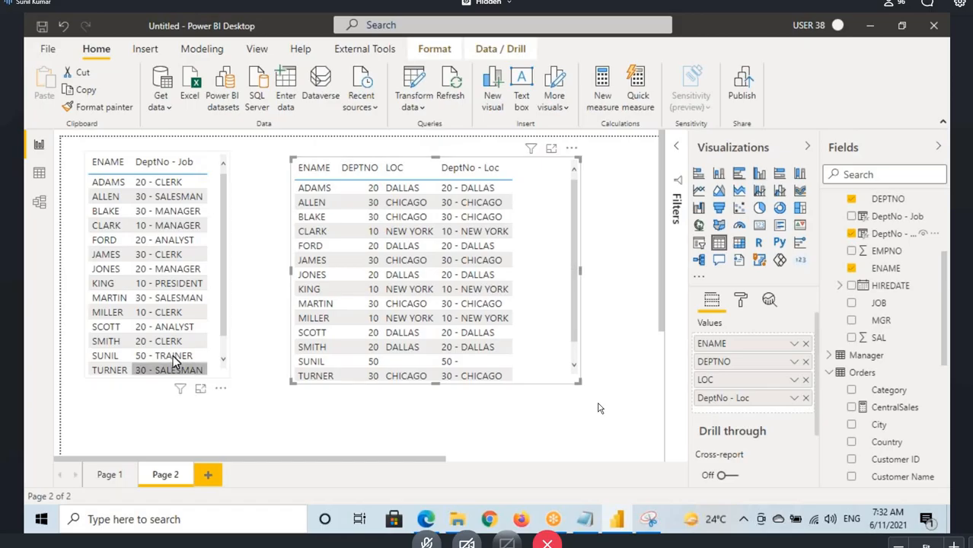
# - Copy the whole DeptNo - Loc formula into the 7AM May 2021 - Power Pivot.txt notes in Notepad, below the RELATED heading
pyautogui.click(39, 173)
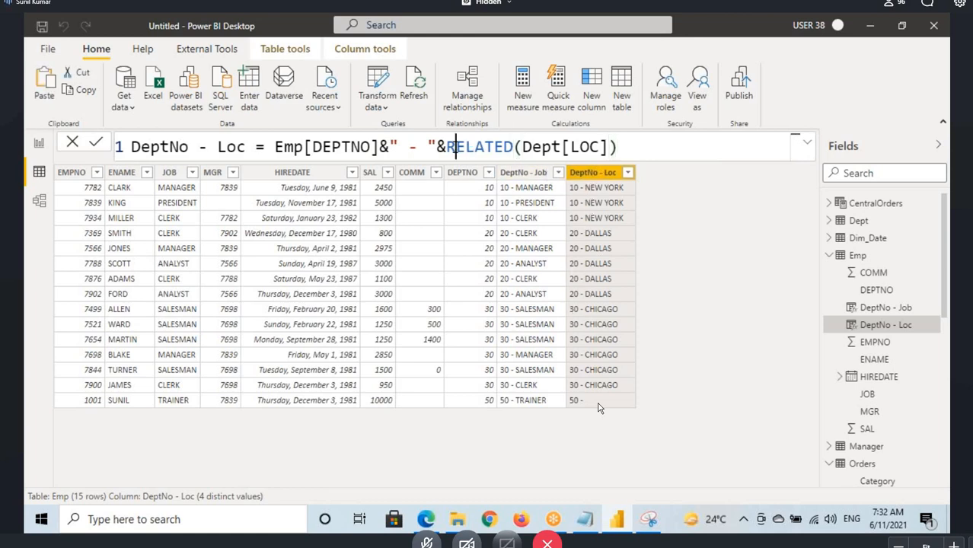
pyautogui.moveTo(448, 146); pyautogui.dragTo(514, 147)
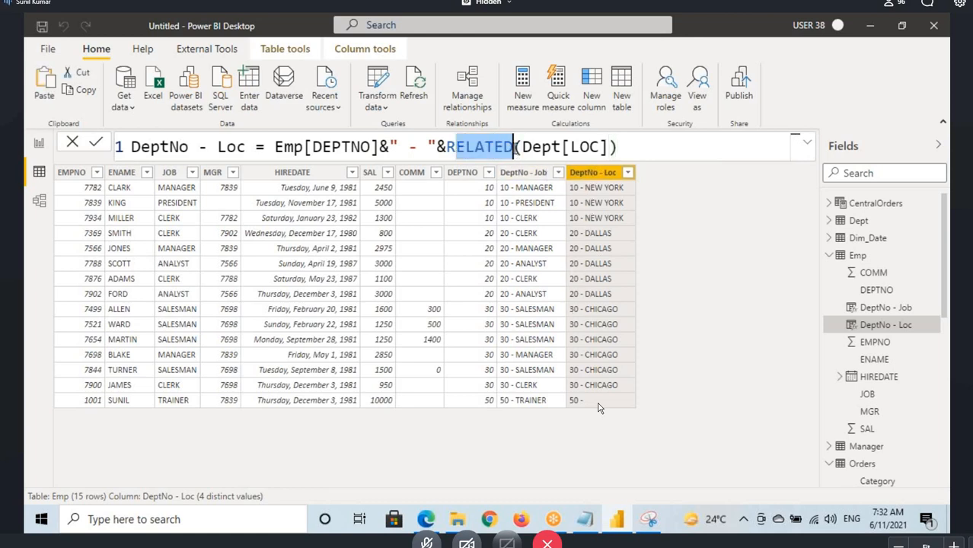
pyautogui.click(38, 200)
pyautogui.click(39, 171)
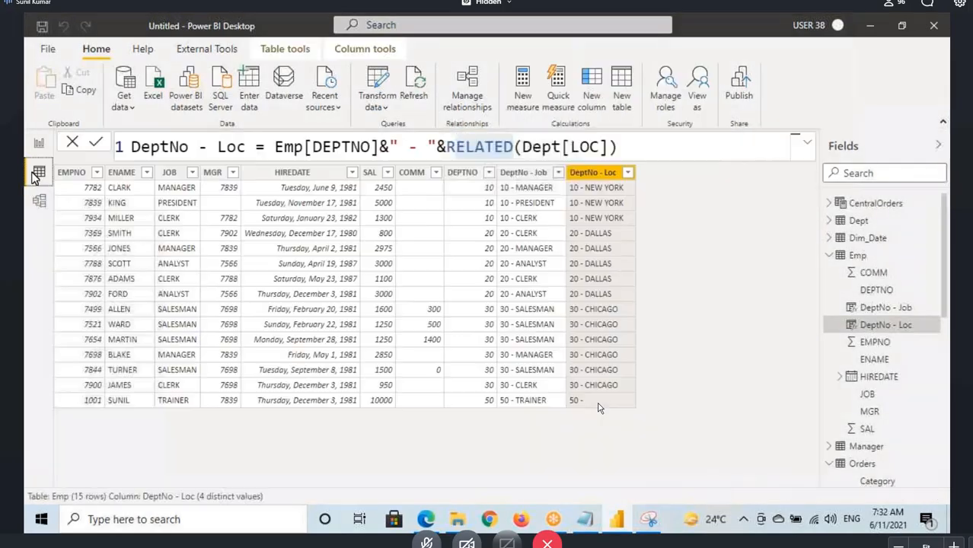
pyautogui.click(641, 149)
pyautogui.hotkey('ctrl', 'a')
pyautogui.hotkey('ctrl', 'c')
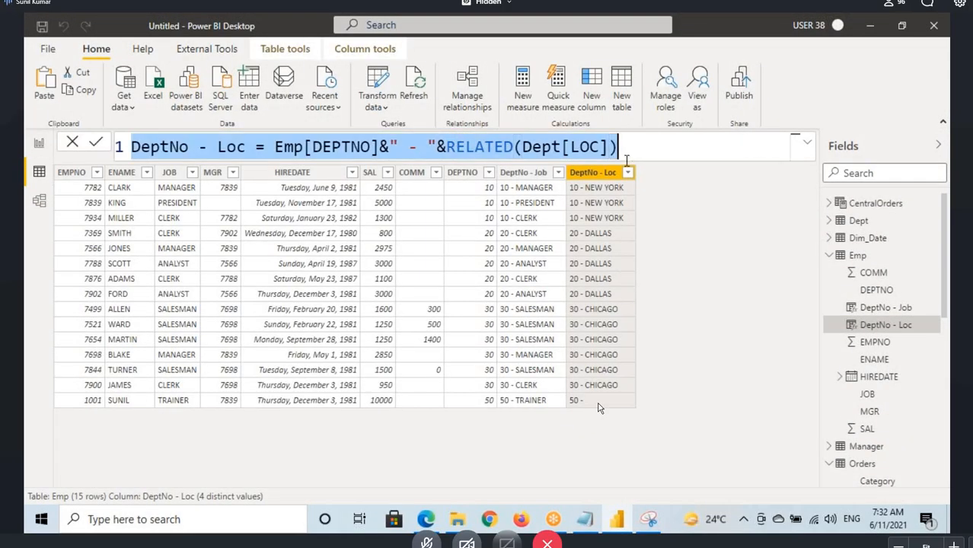
pyautogui.click(585, 520)
pyautogui.press('Return')
pyautogui.press('Return')
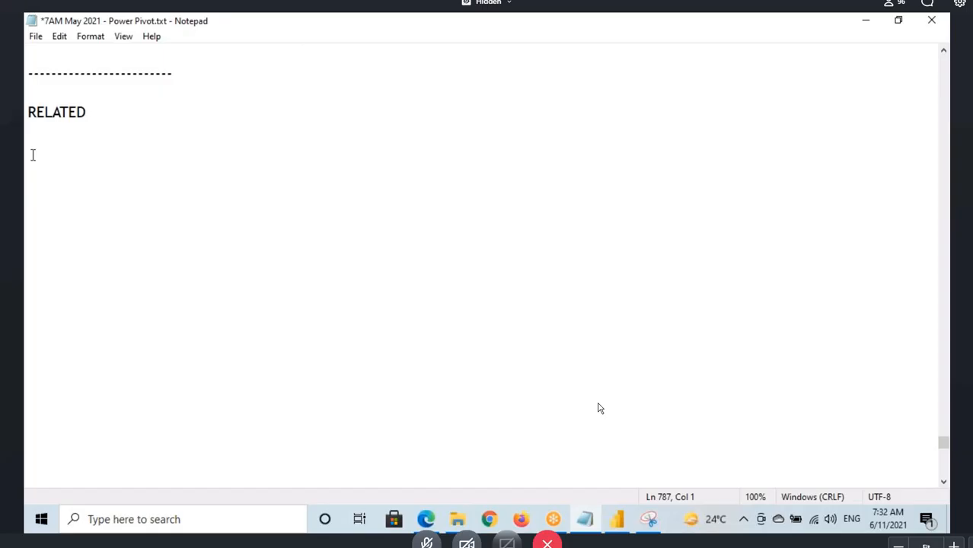
pyautogui.hotkey('ctrl', 'v')
# - Switch back to Power BI Desktop and move the Emp table up beside the Dept table in the model diagram
pyautogui.click(615, 519)
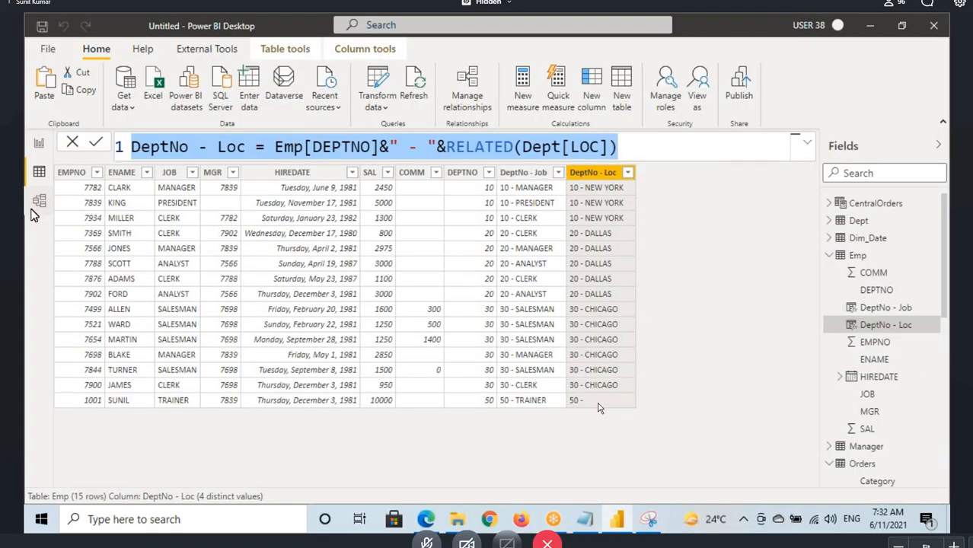
pyautogui.click(37, 204)
pyautogui.hscroll(-2, 434, 453)
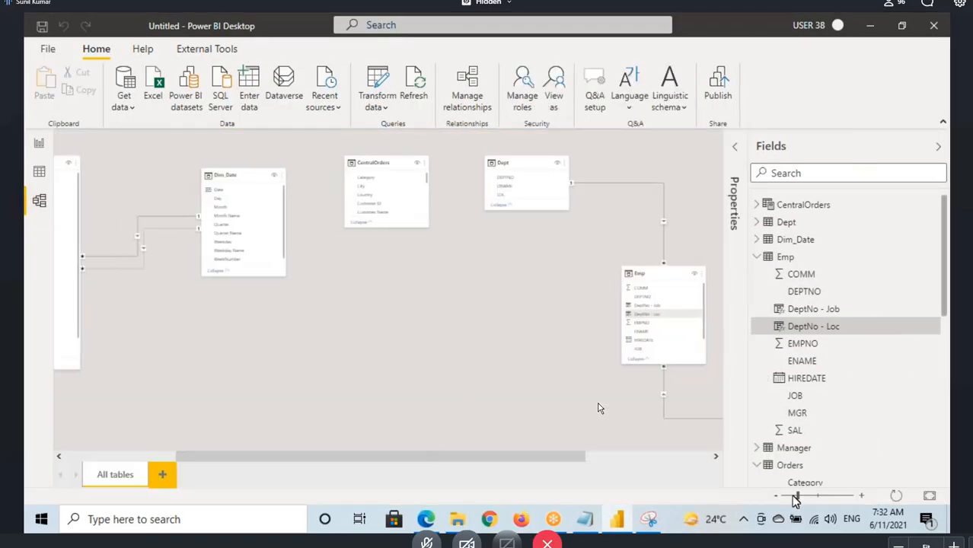
pyautogui.moveTo(796, 498); pyautogui.dragTo(812, 496)
pyautogui.moveTo(495, 459); pyautogui.dragTo(636, 461)
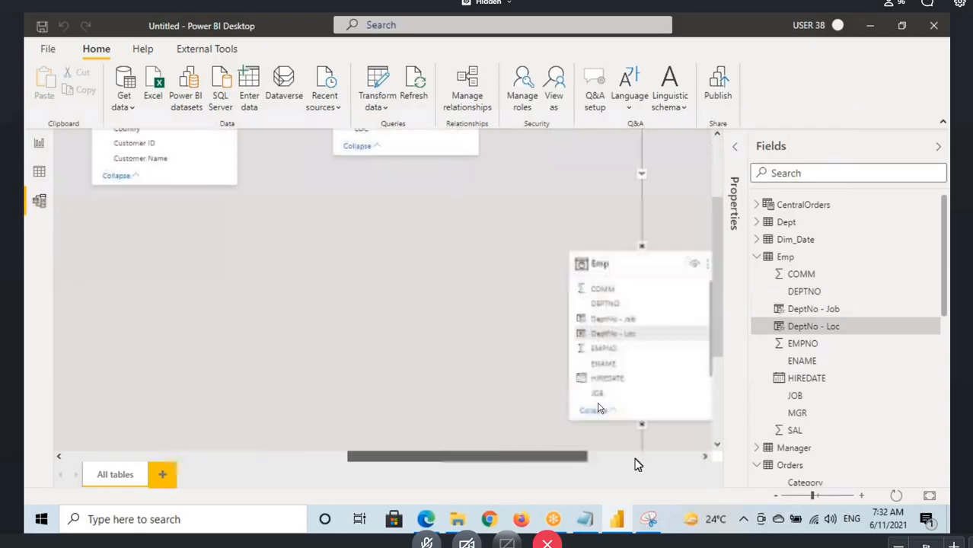
pyautogui.hscroll(3, 578, 354)
pyautogui.scroll(1, 577, 353)
pyautogui.moveTo(372, 366); pyautogui.dragTo(463, 208)
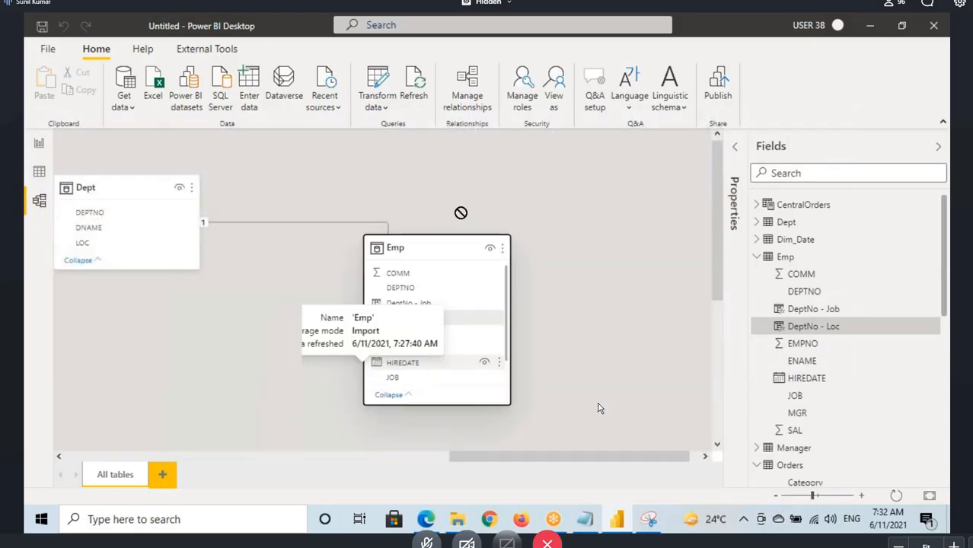
# - Delete the relationship between Dept and Emp, and check its effect on the second table visual and the DeptNo - Loc column
pyautogui.rightClick(296, 242)
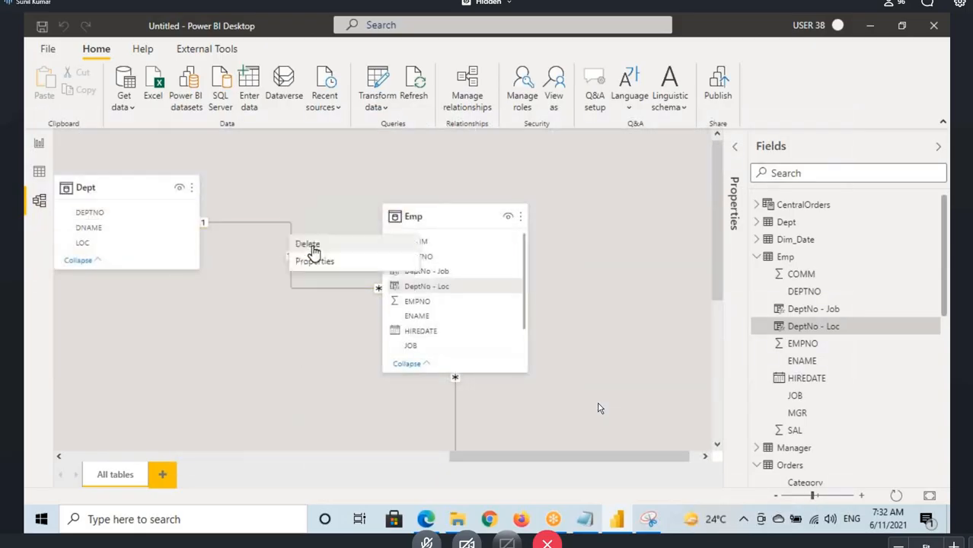
pyautogui.click(312, 246)
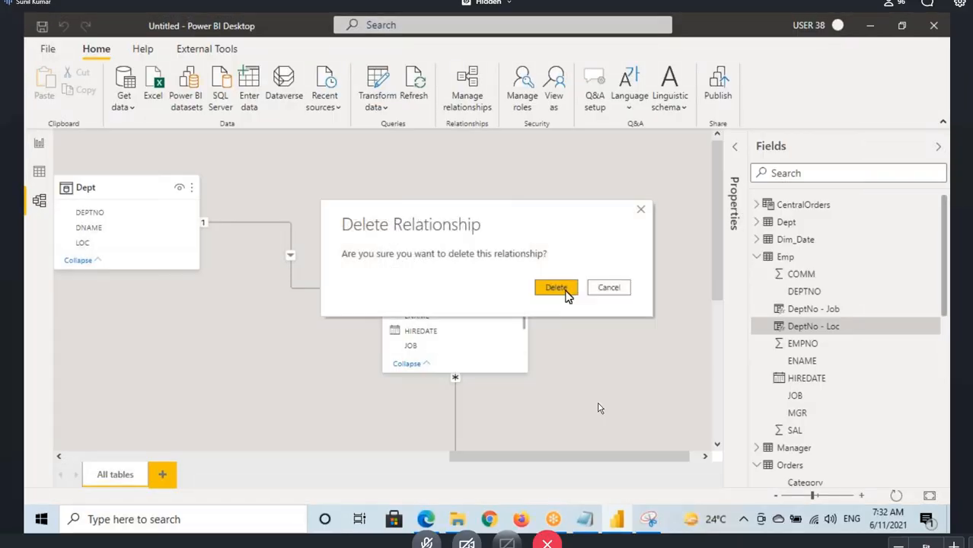
pyautogui.click(563, 290)
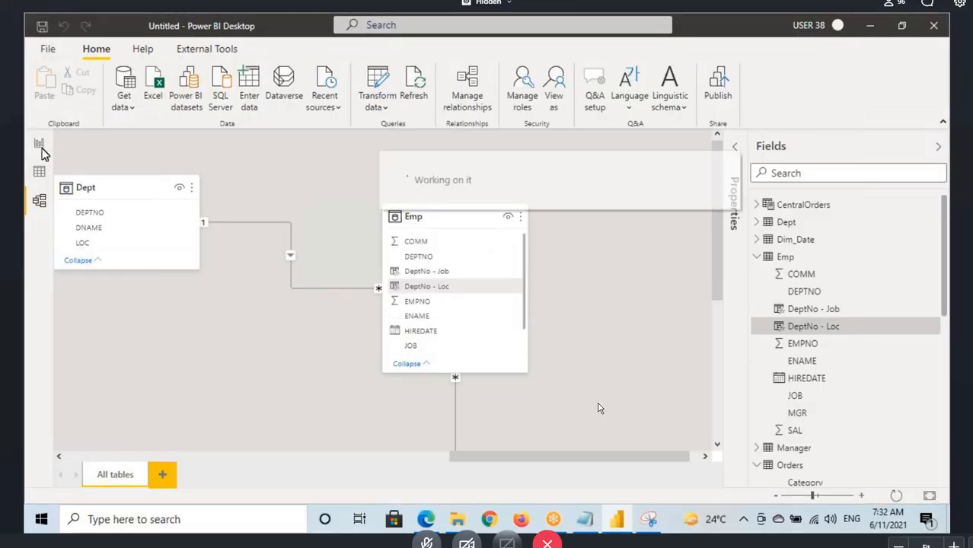
pyautogui.click(40, 145)
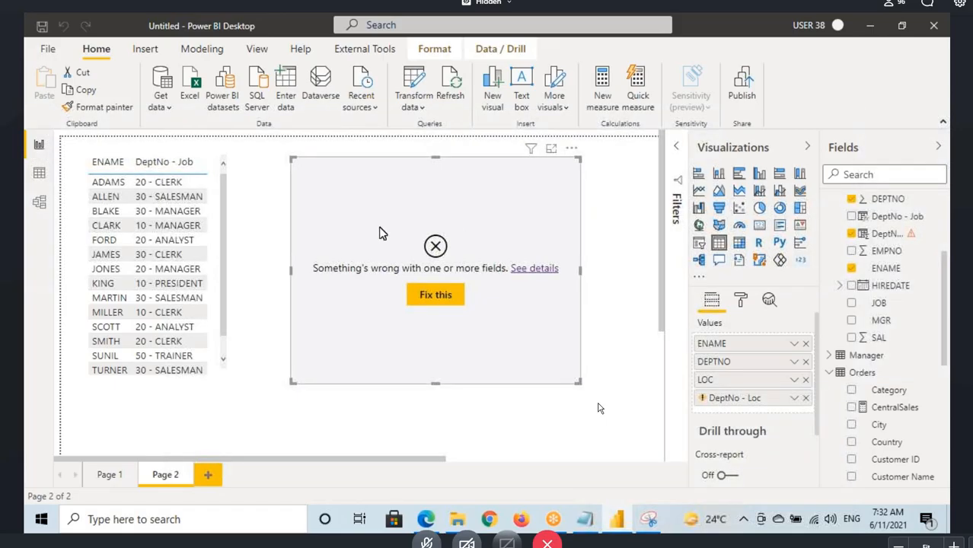
pyautogui.click(38, 173)
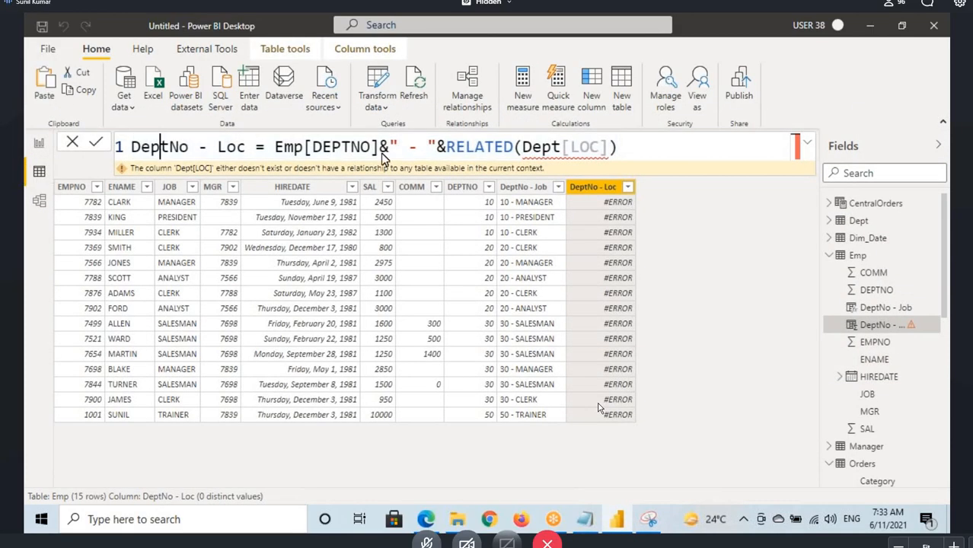
# - Recreate the relationship between Dept's DEPTNO and Emp's DEPTNO in the model diagram, and check the second table visual on Page 2
pyautogui.moveTo(445, 146); pyautogui.dragTo(514, 146)
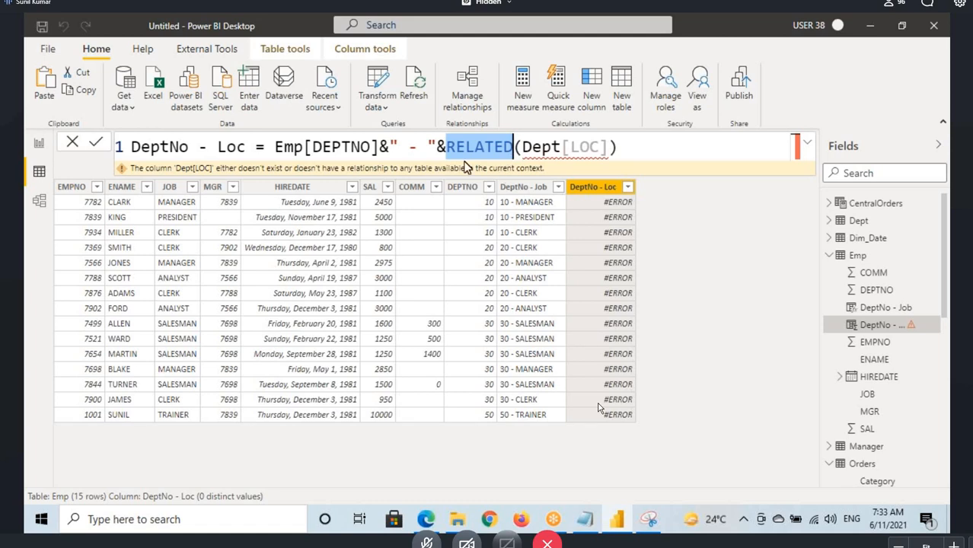
pyautogui.click(494, 146)
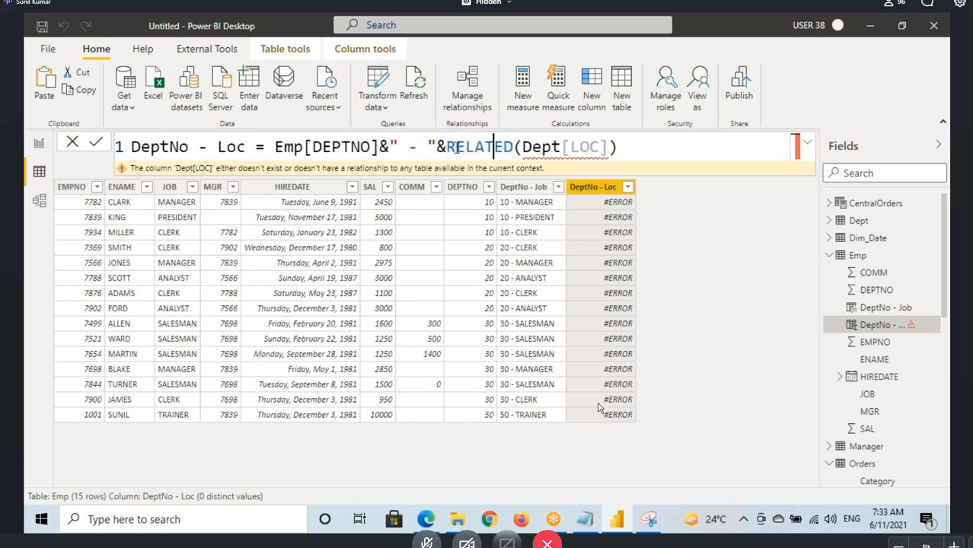
pyautogui.doubleClick(457, 147)
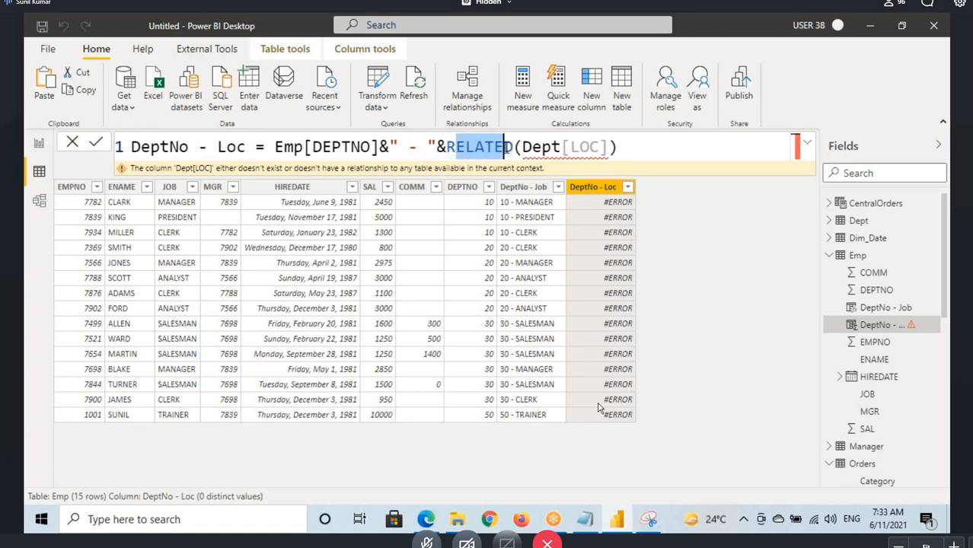
pyautogui.click(40, 145)
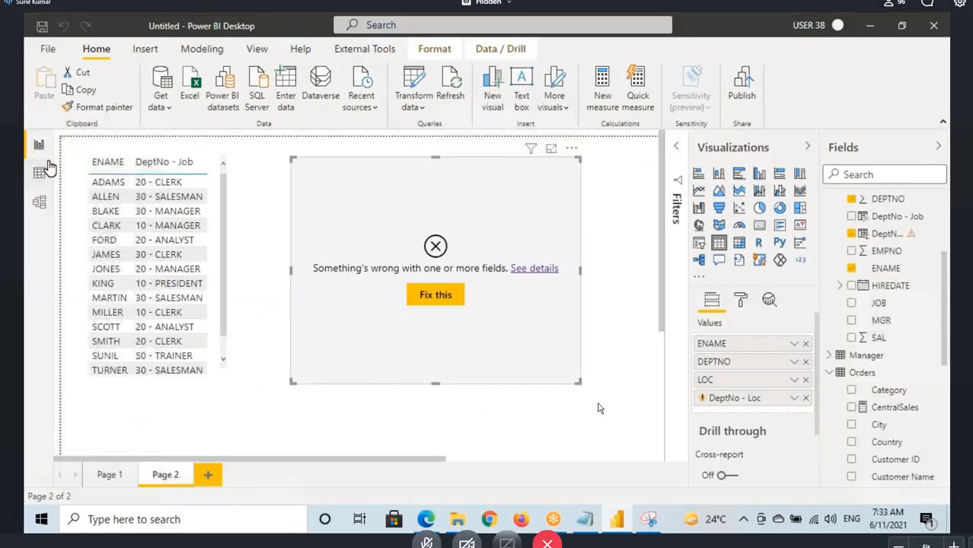
pyautogui.click(38, 203)
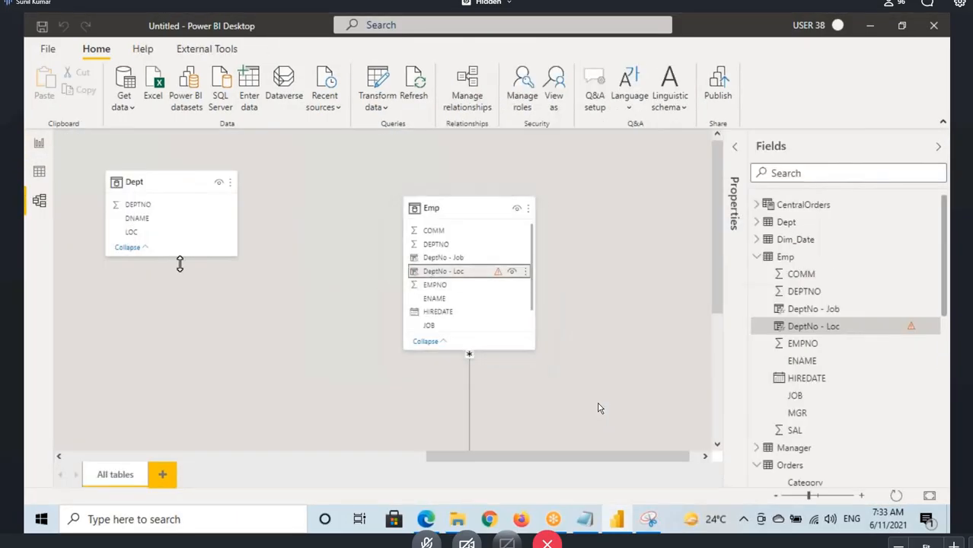
pyautogui.moveTo(143, 205); pyautogui.dragTo(414, 240)
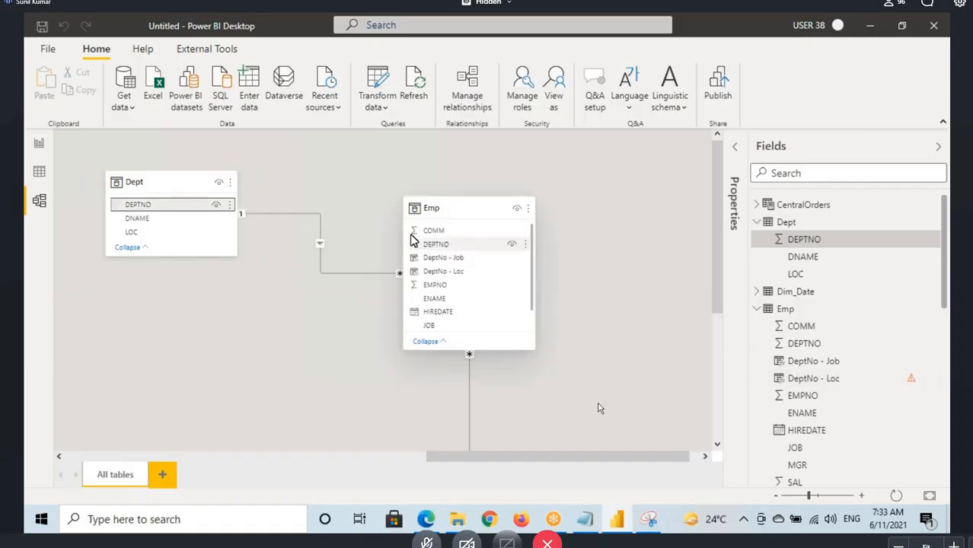
pyautogui.click(39, 143)
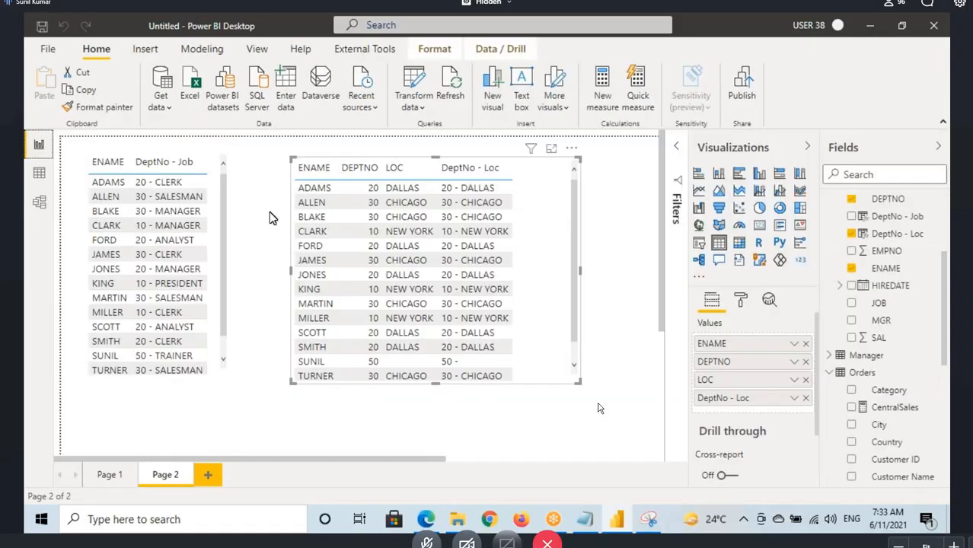
pyautogui.click(40, 201)
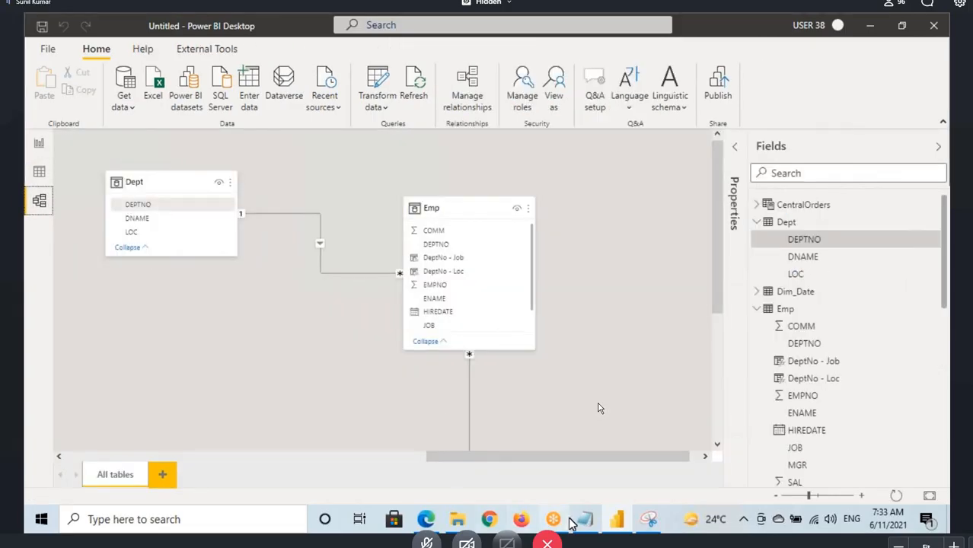
# - Switch to the Power Pivot notes in Notepad and add the heading LOOKUPVALUE below the DeptNo - Loc formula
pyautogui.click(580, 521)
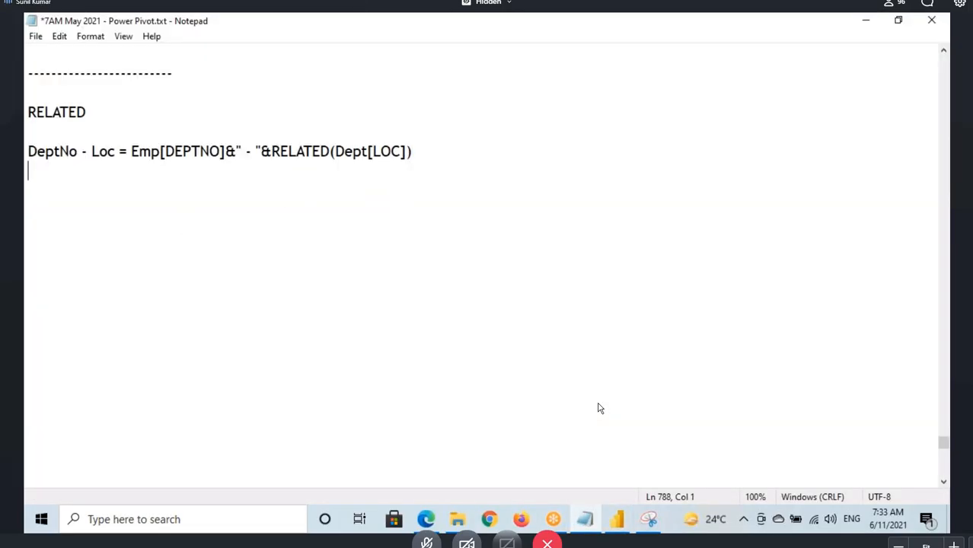
pyautogui.write('LOOKUPVA')
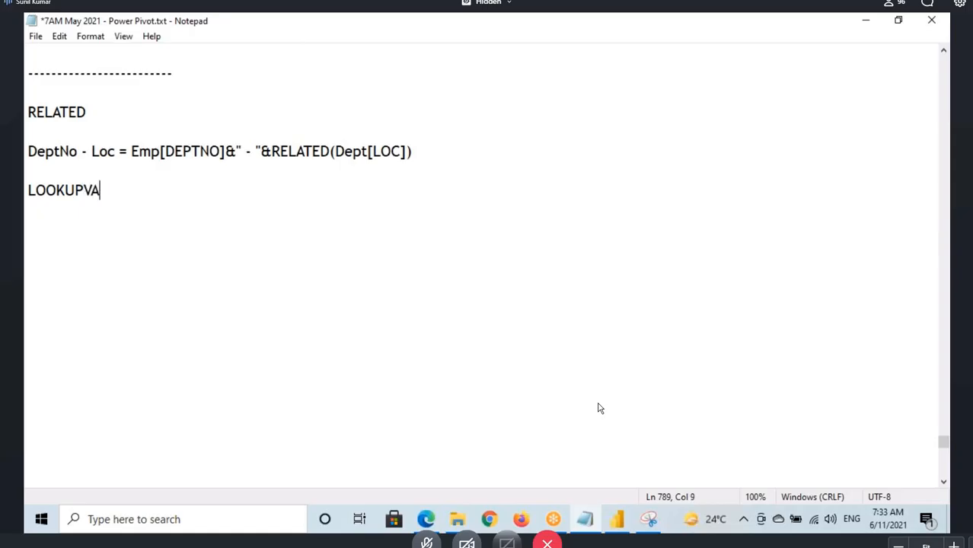
pyautogui.write('LUE')
pyautogui.moveTo(25, 112); pyautogui.dragTo(89, 112)
pyautogui.moveTo(28, 190); pyautogui.dragTo(144, 192)
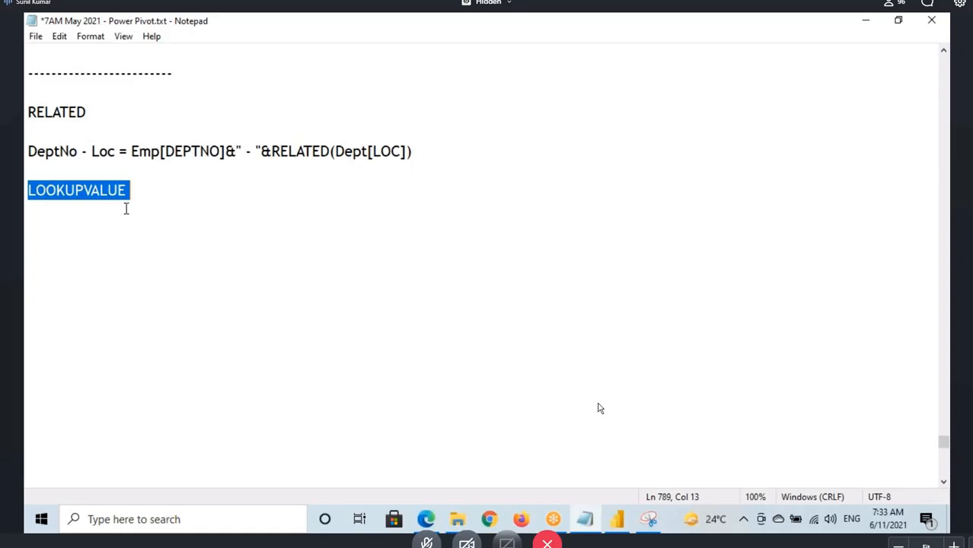
pyautogui.click(72, 189)
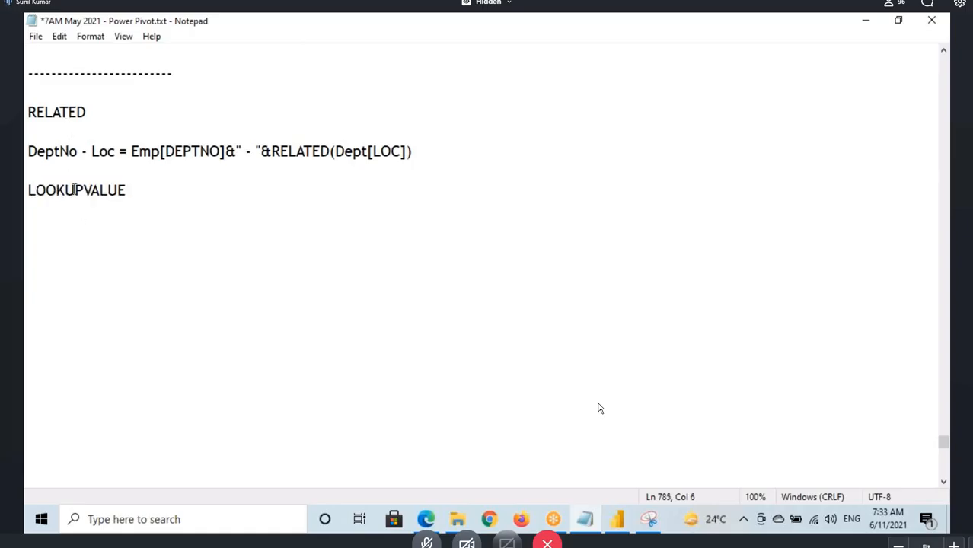
pyautogui.moveTo(28, 189); pyautogui.dragTo(141, 189)
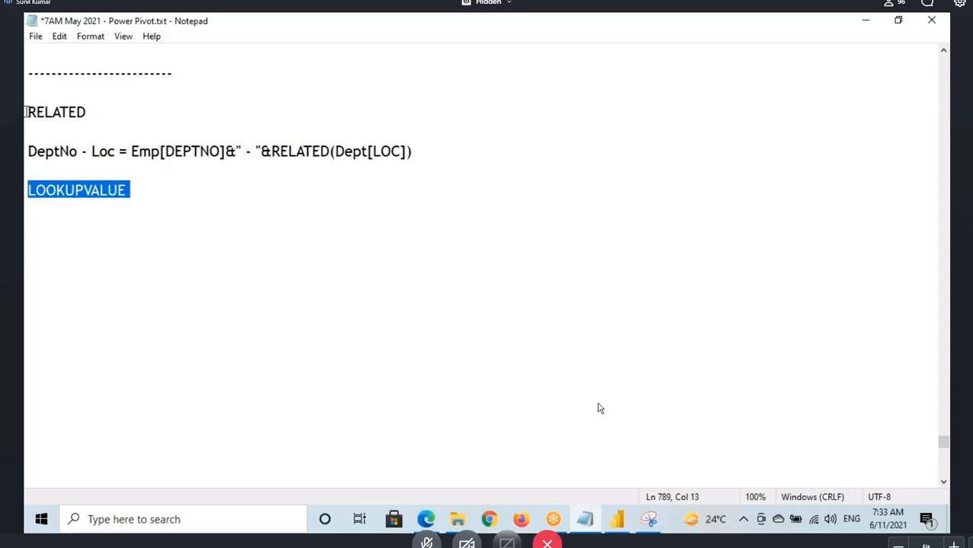
pyautogui.moveTo(29, 112); pyautogui.dragTo(87, 113)
pyautogui.moveTo(28, 190); pyautogui.dragTo(138, 188)
pyautogui.moveTo(27, 116); pyautogui.dragTo(92, 116)
pyautogui.click(93, 117)
pyautogui.moveTo(48, 190); pyautogui.dragTo(132, 192)
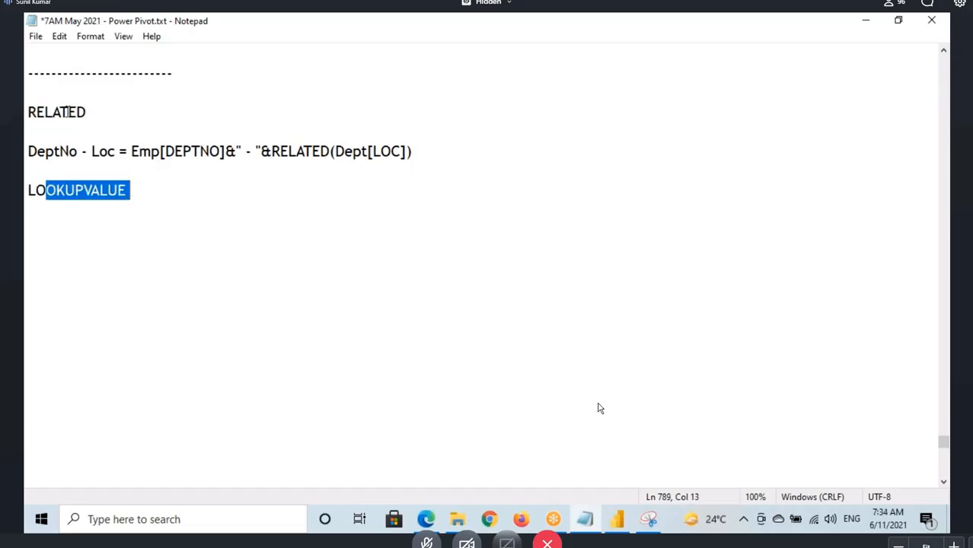
pyautogui.moveTo(27, 112); pyautogui.dragTo(99, 114)
# - Extend the RELATED heading with the note "- Need a Relationship Between the Table" and add an empty line below it
pyautogui.click(104, 113)
pyautogui.write('-')
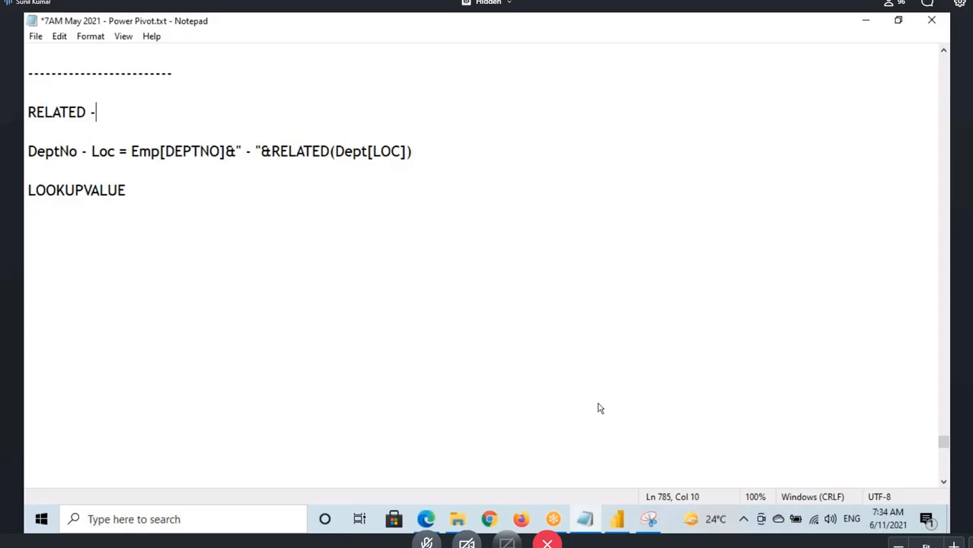
pyautogui.write(' Need')
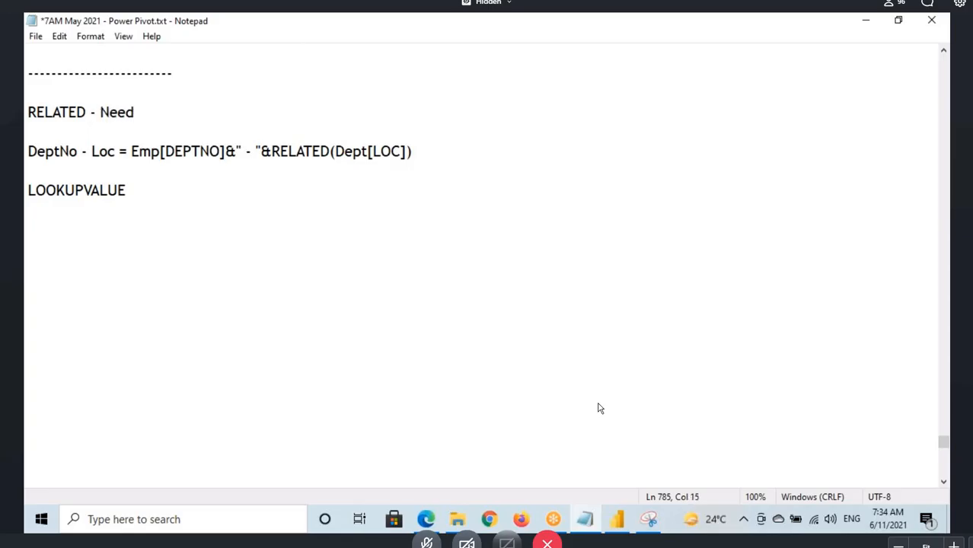
pyautogui.write(' a Relat')
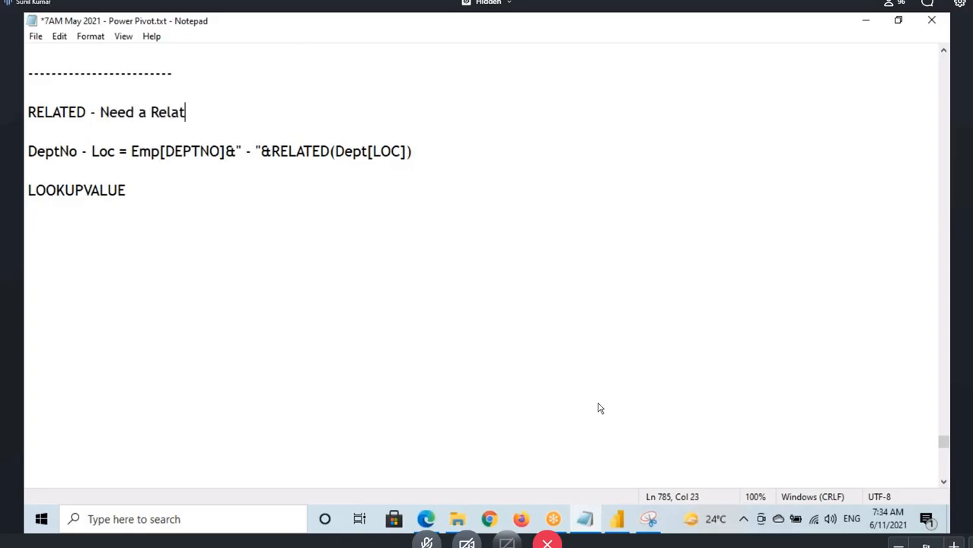
pyautogui.write('ionship ')
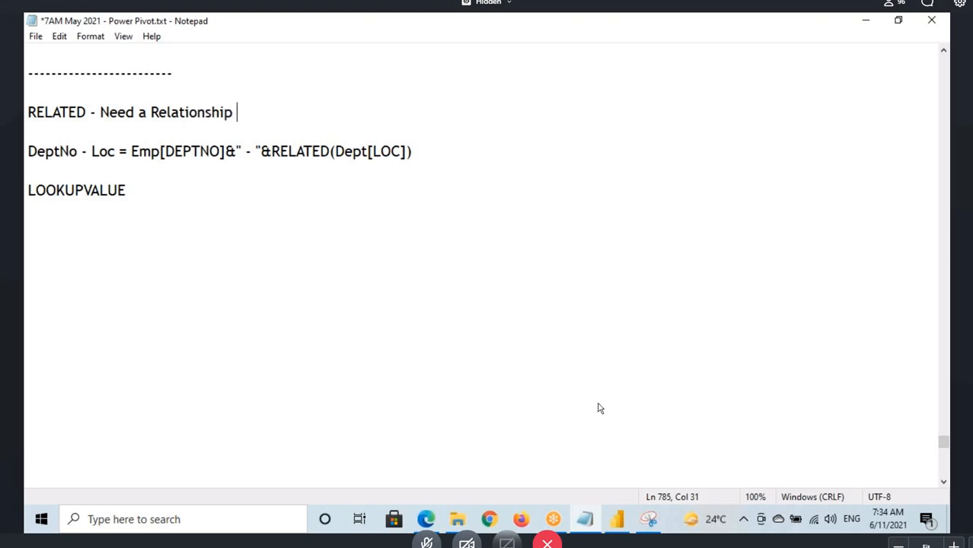
pyautogui.write('Betweeb')
pyautogui.press('BackSpace')
pyautogui.write('n ')
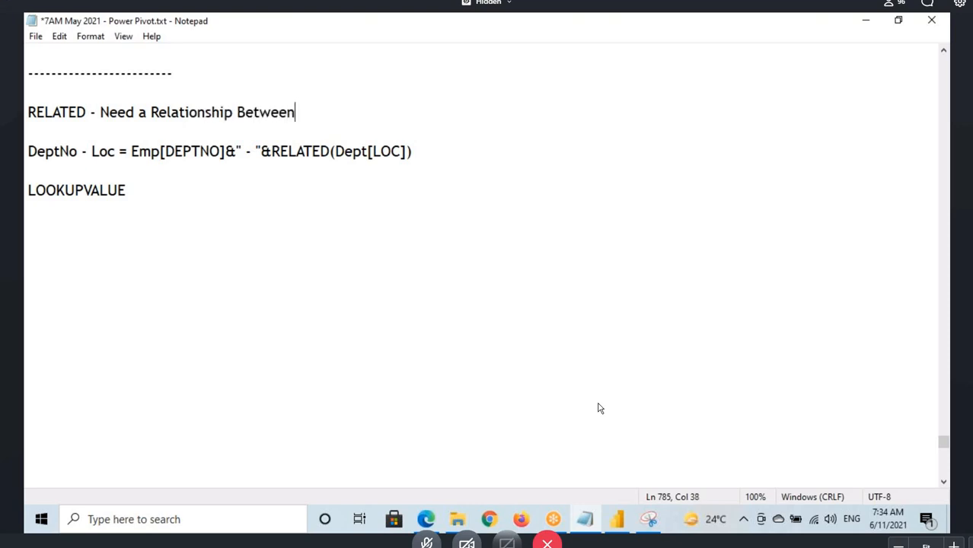
pyautogui.write('the Table')
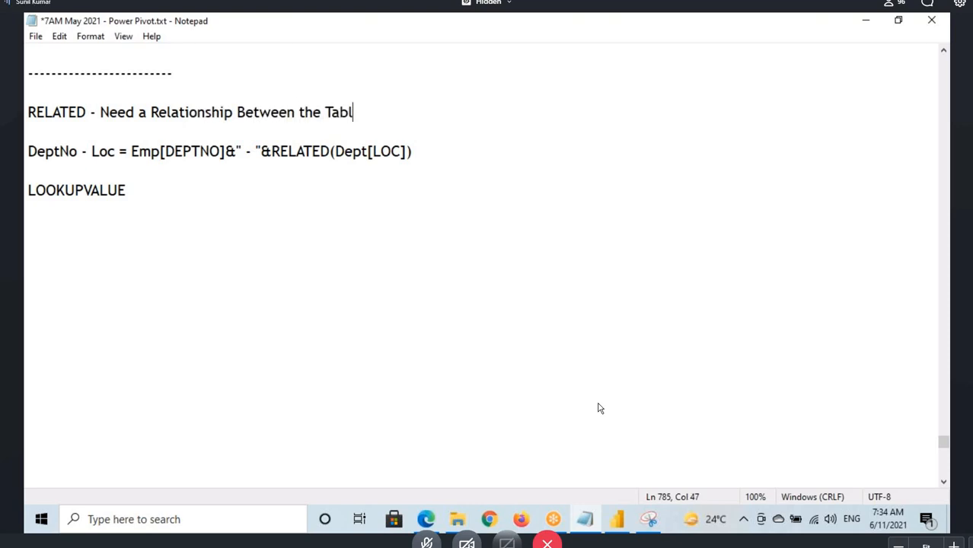
pyautogui.press('Return')
pyautogui.write('Lookup')
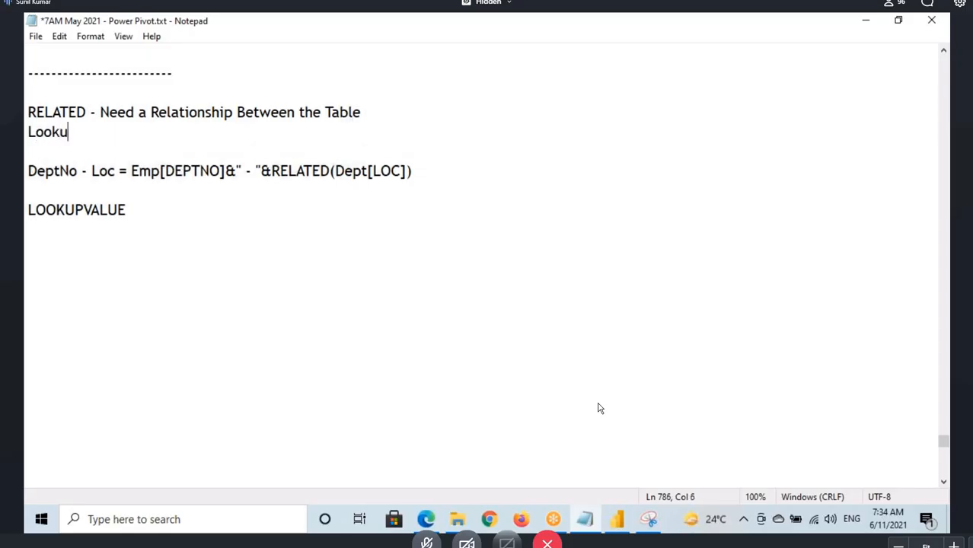
pyautogui.press('BackSpace')
pyautogui.press('BackSpace')
pyautogui.press('BackSpace')
pyautogui.press('BackSpace')
pyautogui.press('BackSpace')
pyautogui.press('BackSpace')
pyautogui.press('BackSpace')
# - Extend the LOOKUPVALUE heading with "- No need a Relationship Between the Table", copying the ending from the RELATED note
pyautogui.write('- N')
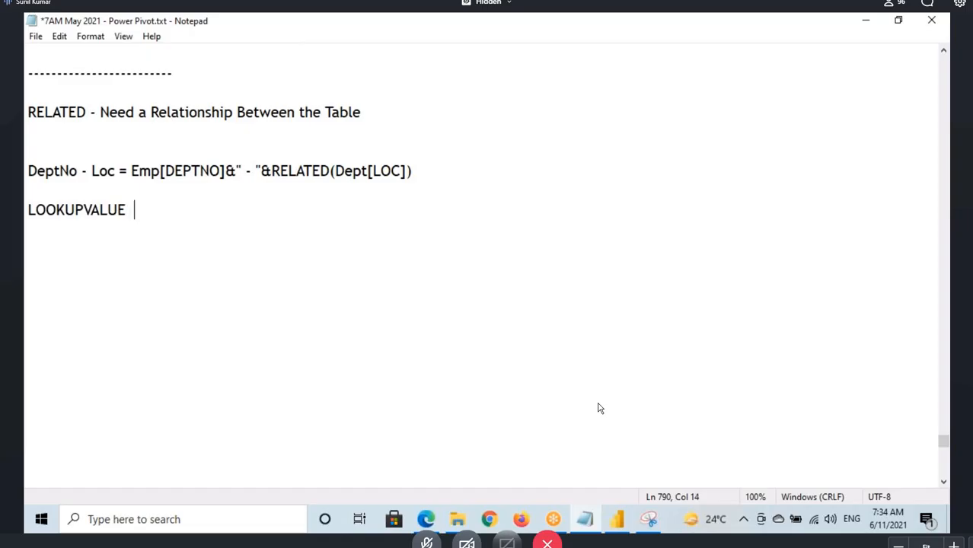
pyautogui.write('o need')
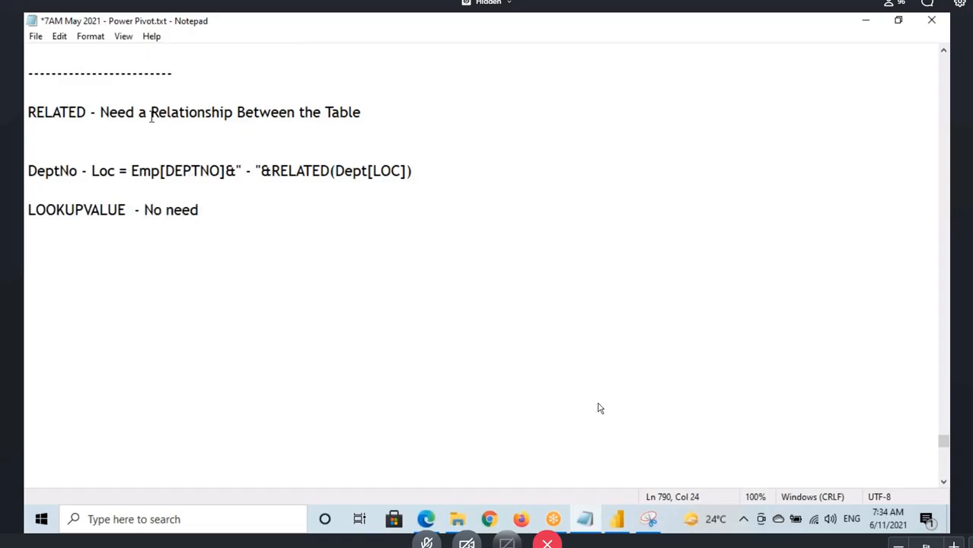
pyautogui.moveTo(139, 113); pyautogui.dragTo(410, 113)
pyautogui.hotkey('ctrl', 'c')
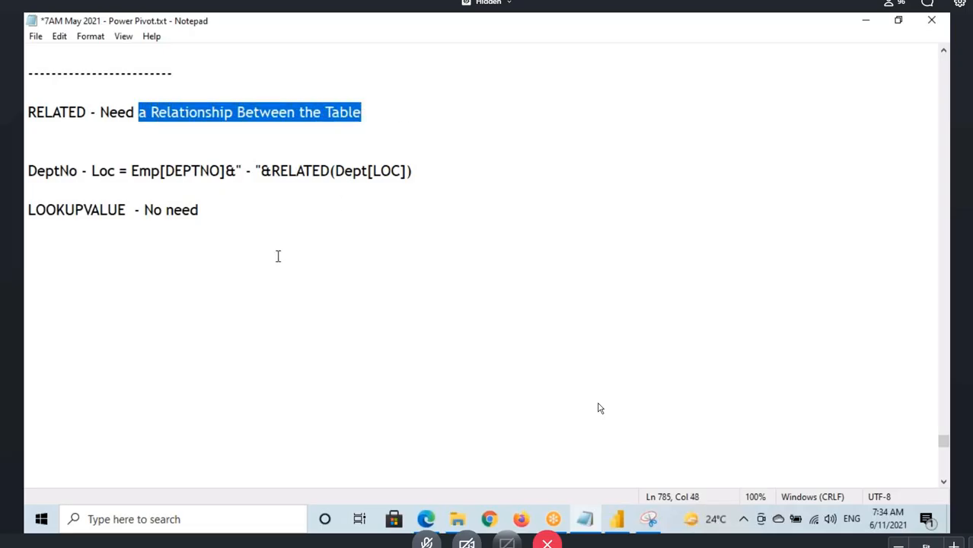
pyautogui.click(252, 201)
pyautogui.hotkey('ctrl', 'v')
# - Switch back to Power BI Desktop and add a new calculated column named Deptno-LocLV to the Emp table
pyautogui.click(617, 519)
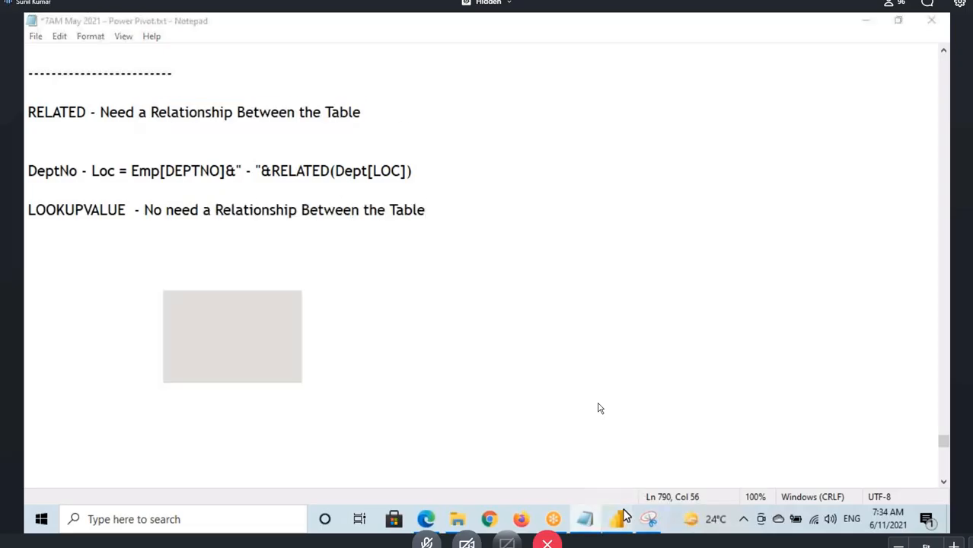
pyautogui.click(37, 172)
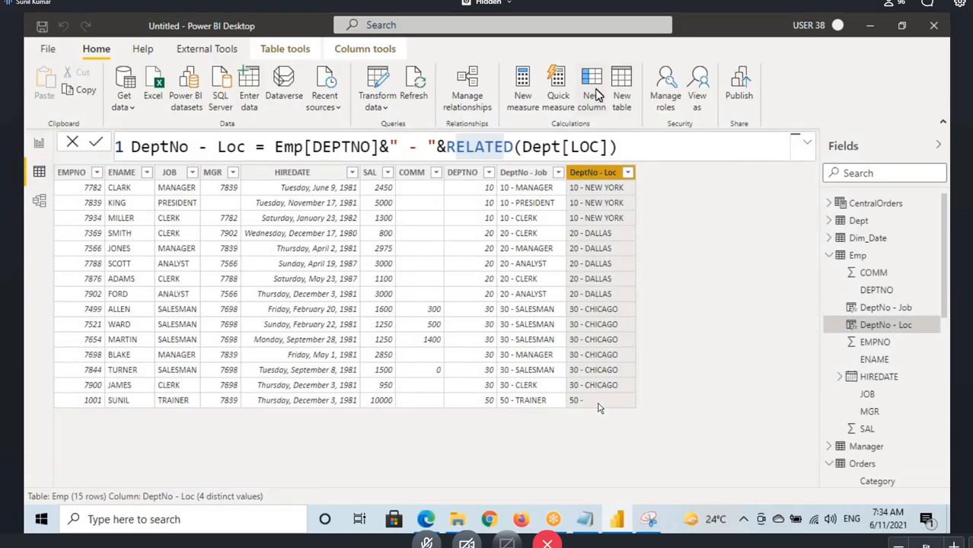
pyautogui.click(592, 263)
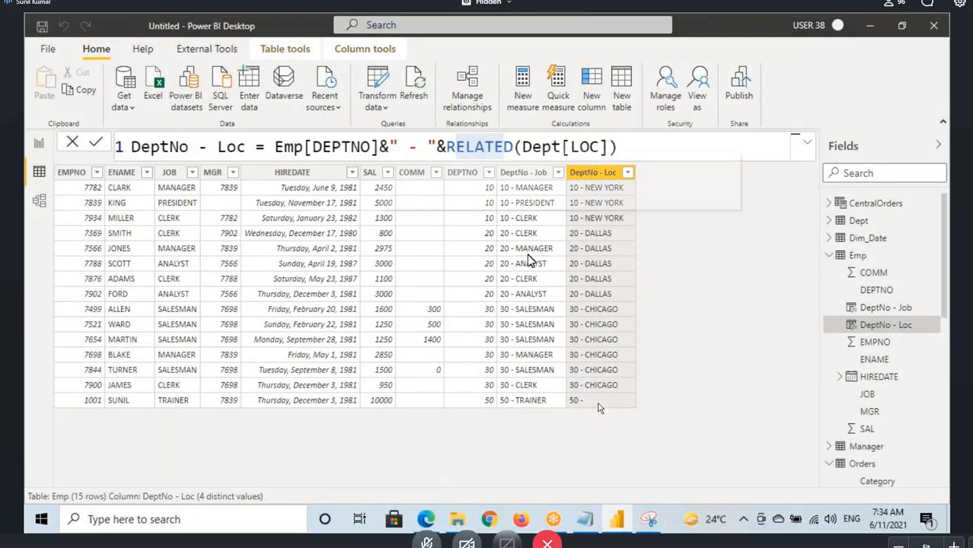
pyautogui.doubleClick(178, 146)
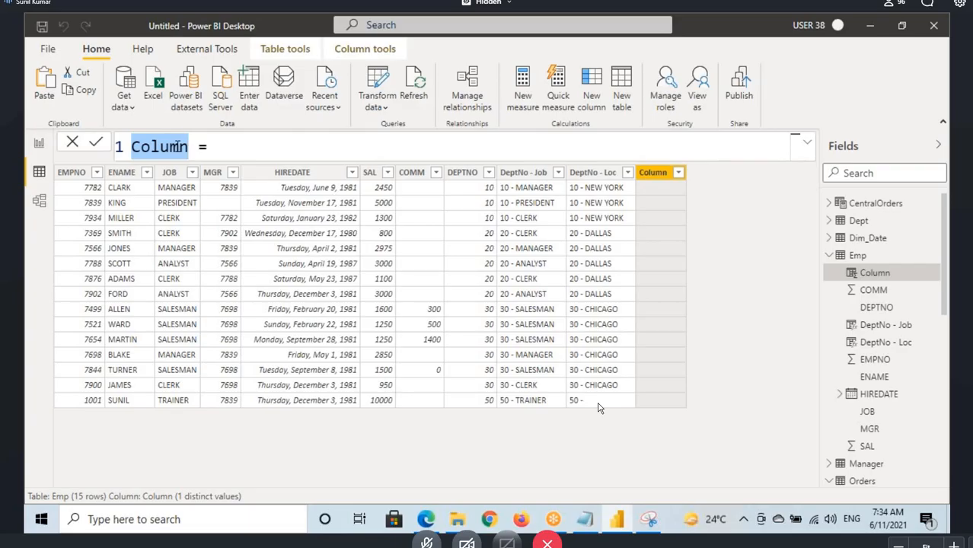
pyautogui.write('Deptno')
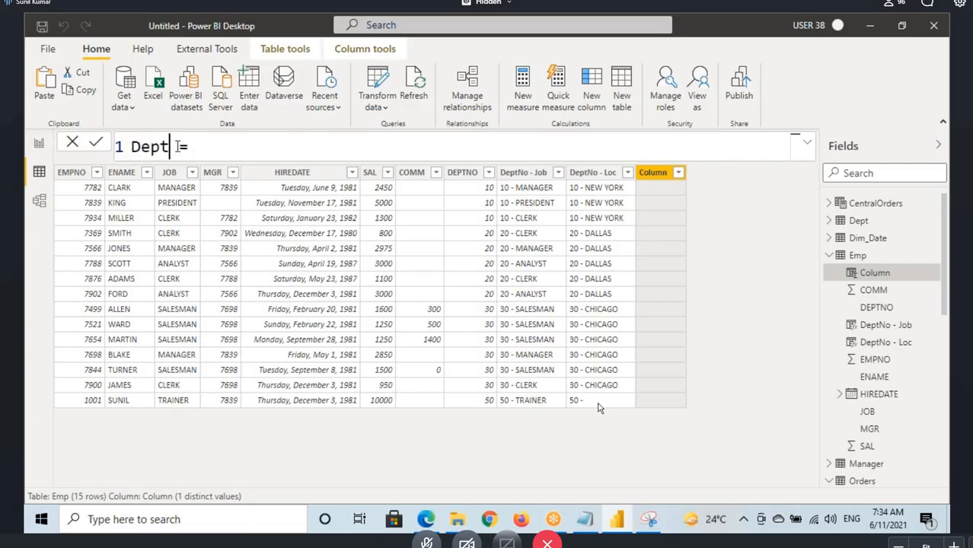
pyautogui.write('-LocLV')
pyautogui.moveTo(226, 146); pyautogui.dragTo(247, 146)
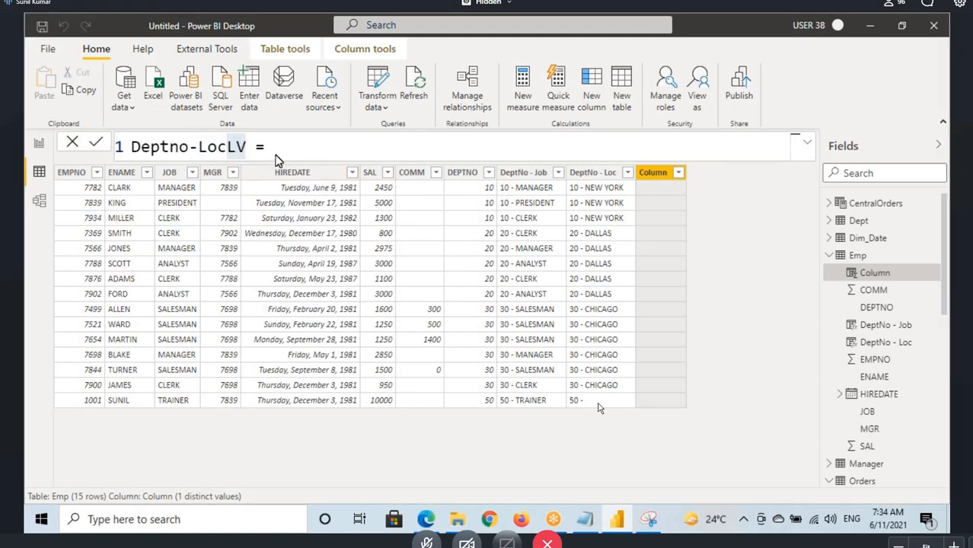
pyautogui.press('Return')
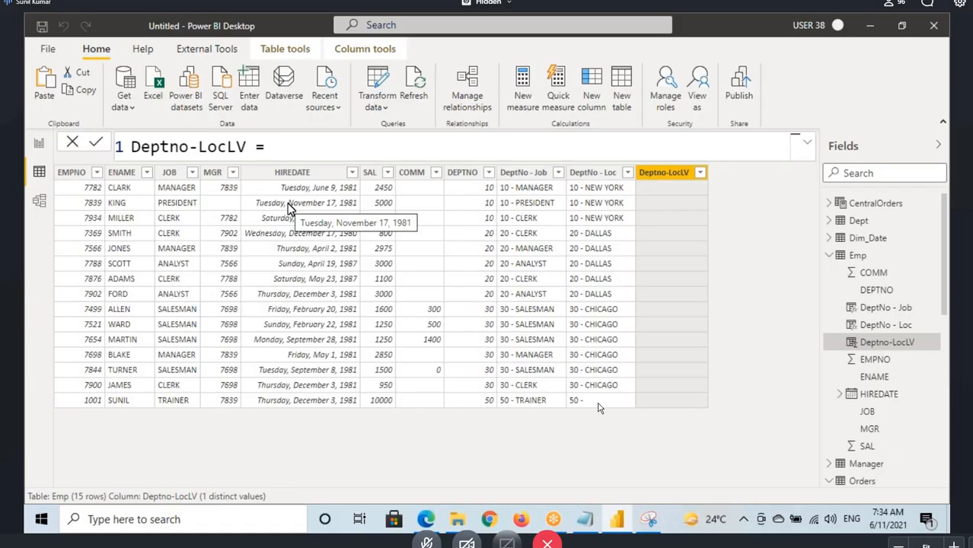
# - Begin the Deptno-LocLV formula with Emp[DEPTNO] joined by ampersands to the text separator " - "
pyautogui.write('dep')
pyautogui.press('Tab')
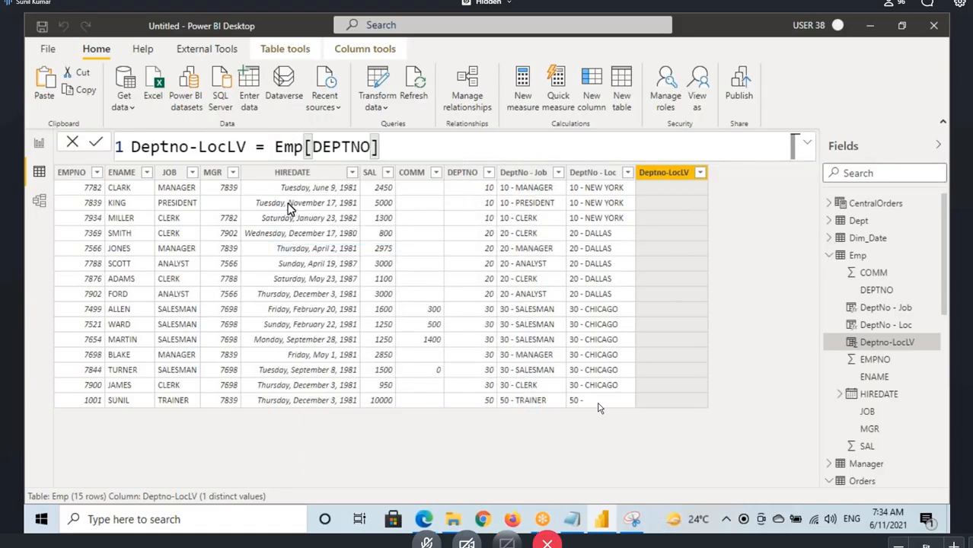
pyautogui.write('&" -')
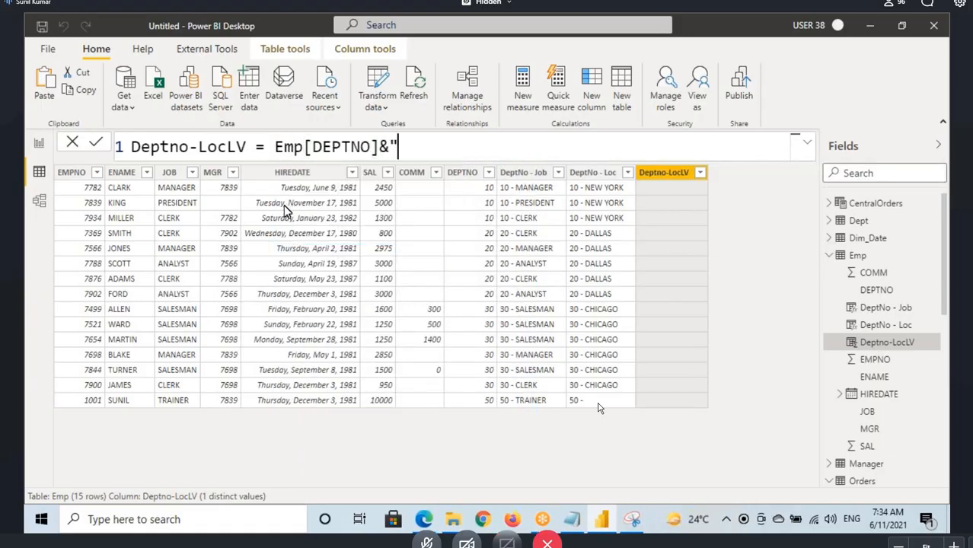
pyautogui.write(' "&')
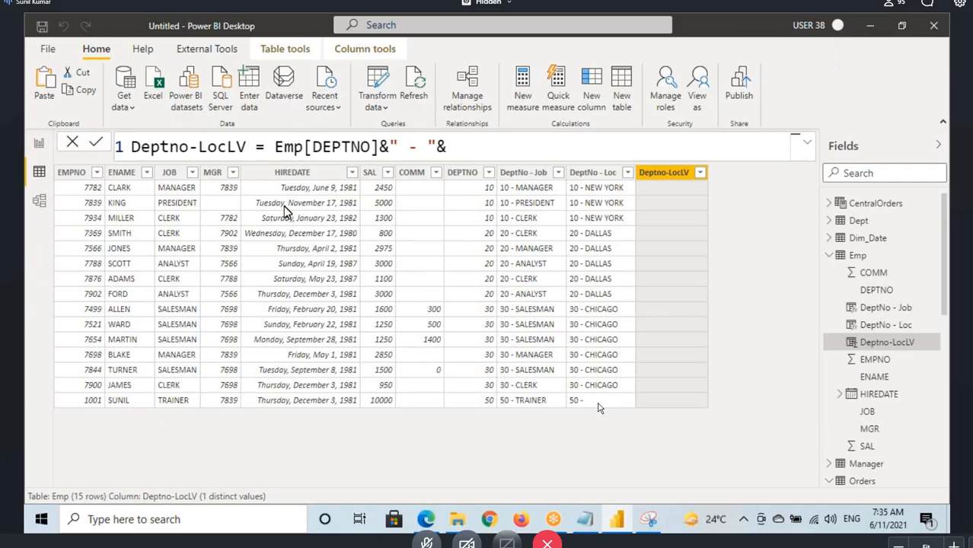
pyautogui.write('re')
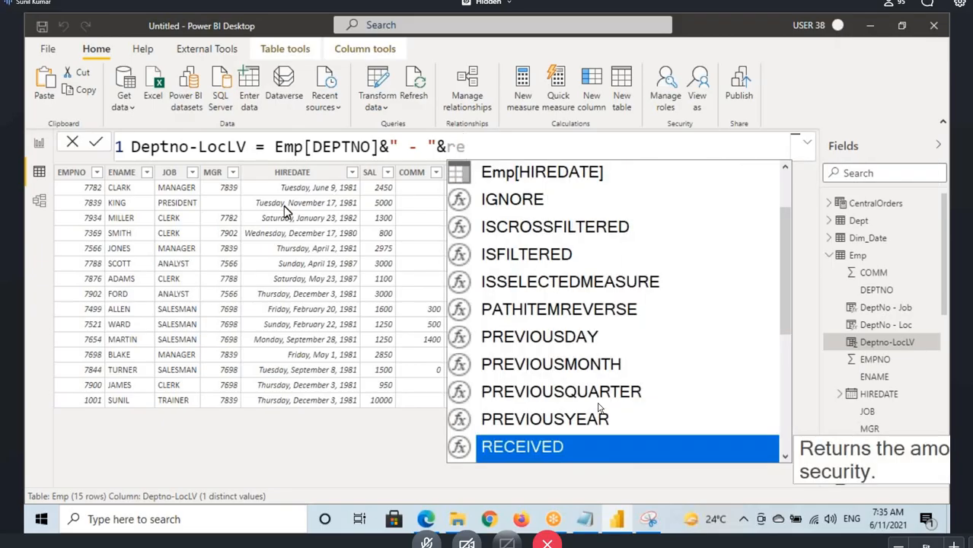
pyautogui.write('lat')
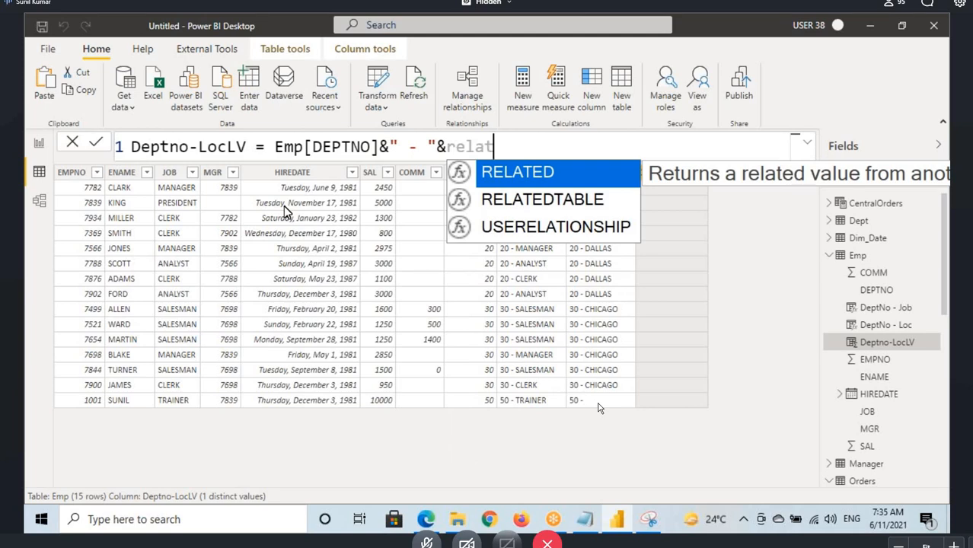
pyautogui.press('Tab')
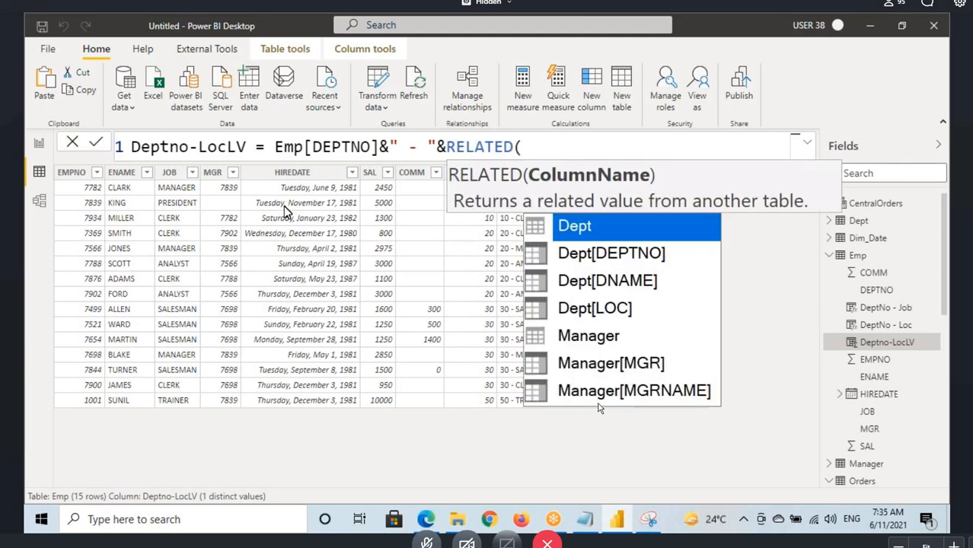
pyautogui.press('BackSpace')
pyautogui.press('BackSpace')
pyautogui.press('BackSpace')
pyautogui.press('BackSpace')
pyautogui.press('BackSpace')
pyautogui.press('BackSpace')
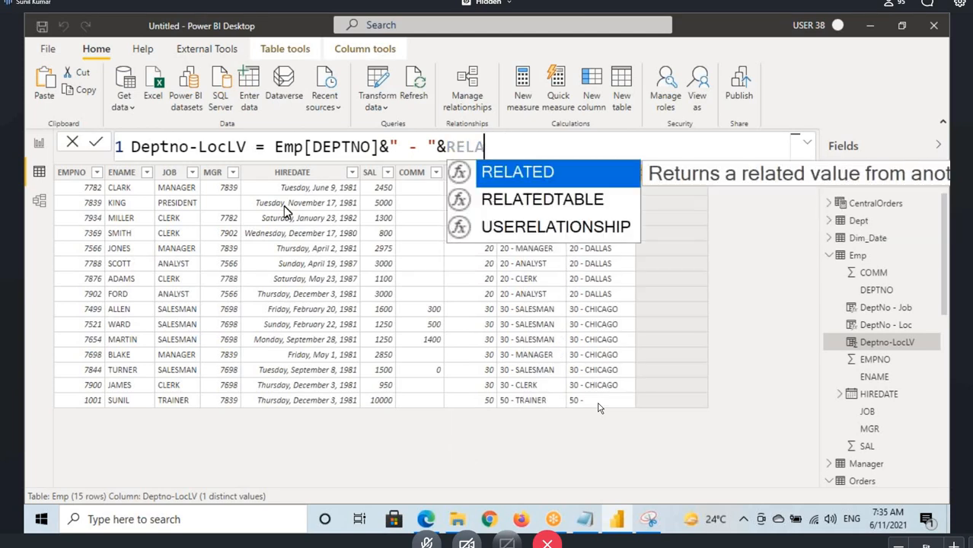
pyautogui.press('BackSpace')
pyautogui.press('BackSpace')
pyautogui.write('loo')
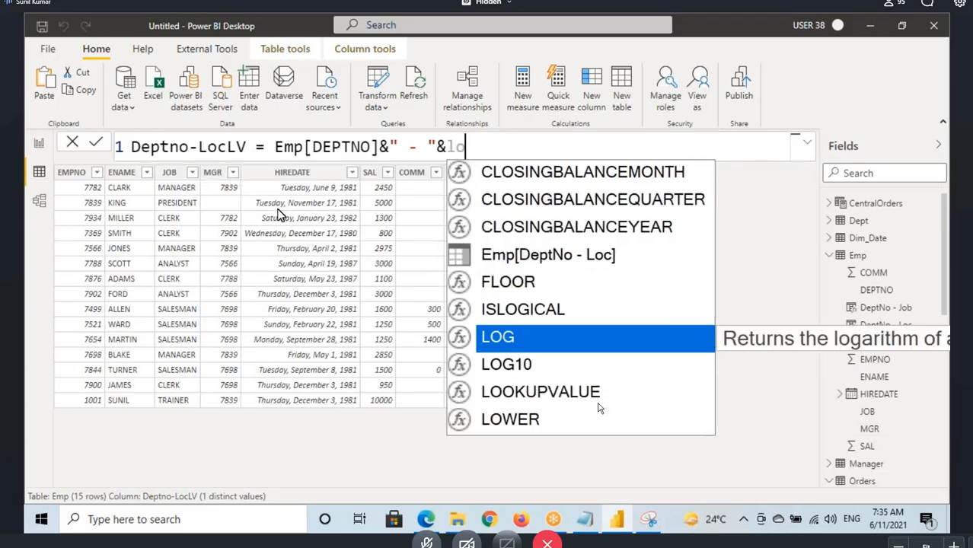
pyautogui.press('BackSpace')
pyautogui.press('BackSpace')
pyautogui.press('BackSpace')
pyautogui.press('BackSpace')
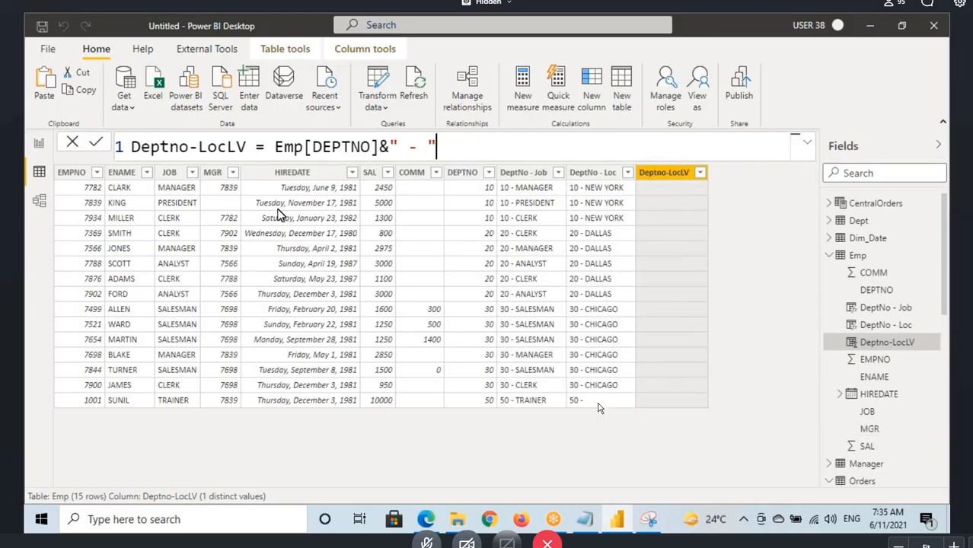
# - Place the Deptno-LocLV expression on a second line and append &LOOKUPVALUE( after the " - " separator
pyautogui.click(272, 148)
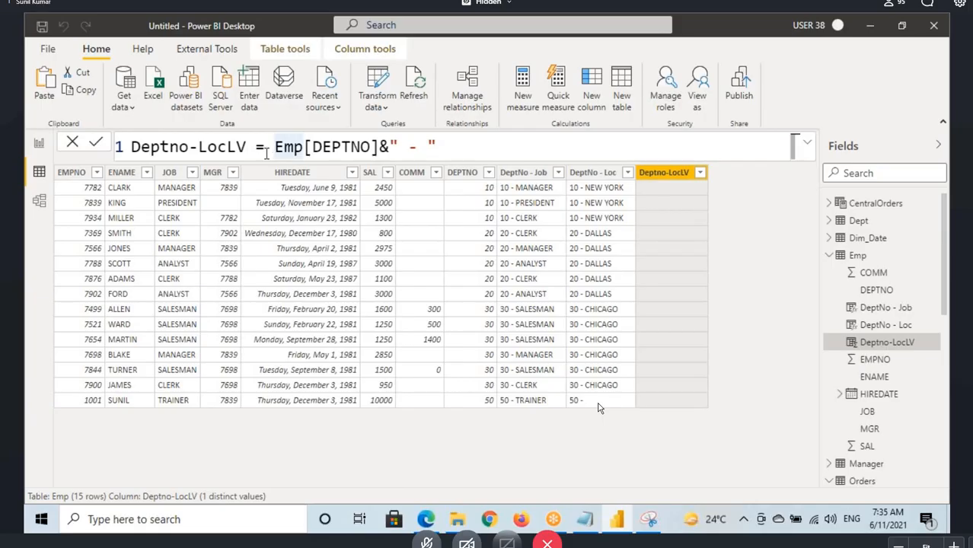
pyautogui.hotkey('shift', 'Return')
pyautogui.click(297, 173)
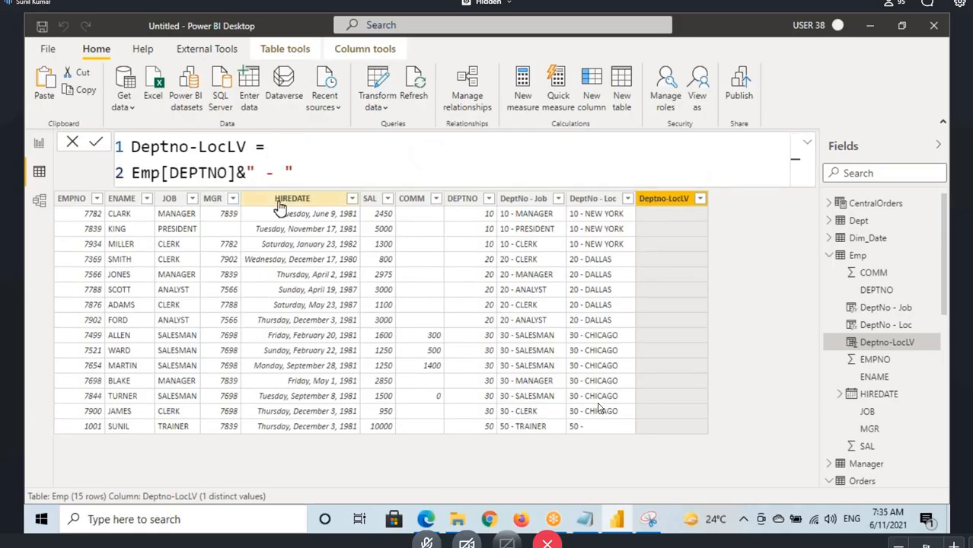
pyautogui.write('looku')
pyautogui.press('BackSpace')
pyautogui.press('BackSpace')
pyautogui.press('BackSpace')
pyautogui.press('BackSpace')
pyautogui.press('BackSpace')
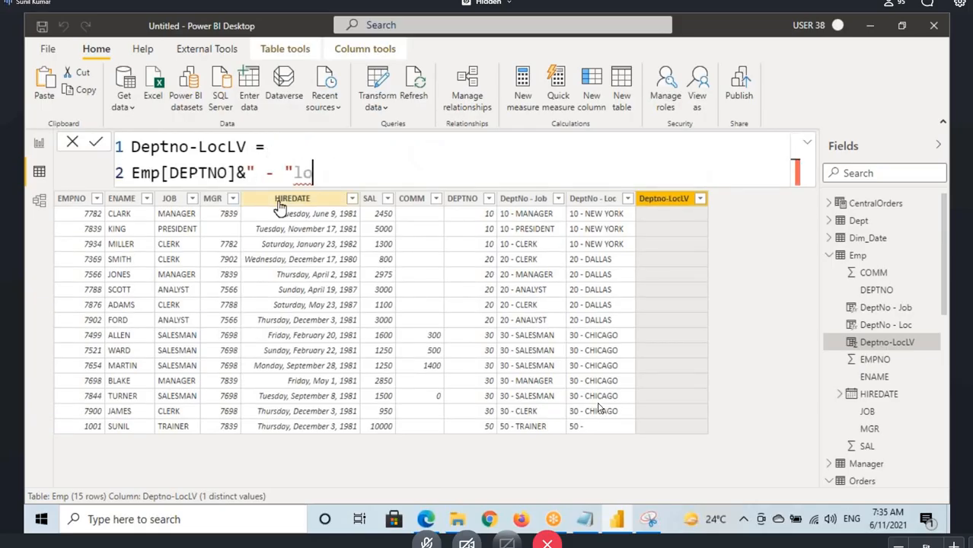
pyautogui.write('&lookup')
pyautogui.press('Tab')
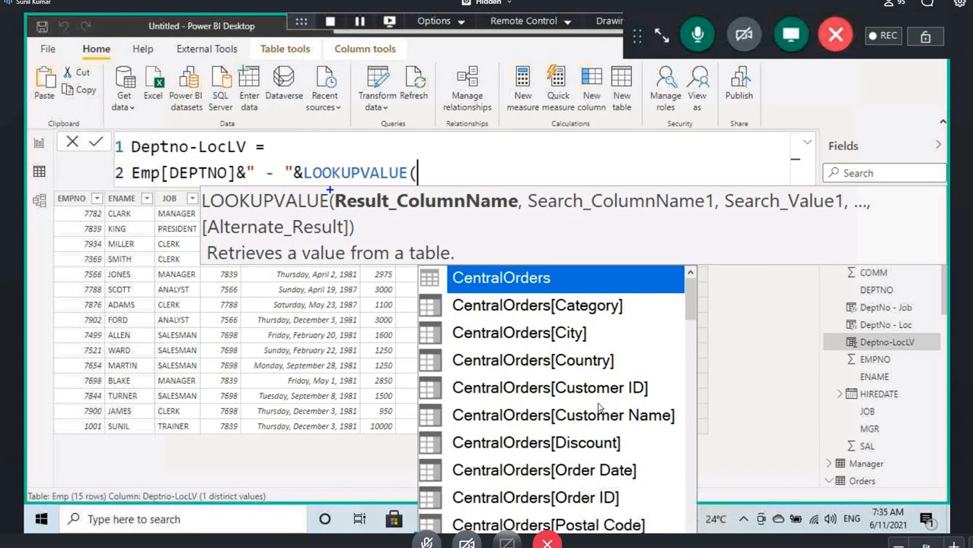
pyautogui.moveTo(358, 210); pyautogui.dragTo(471, 210)
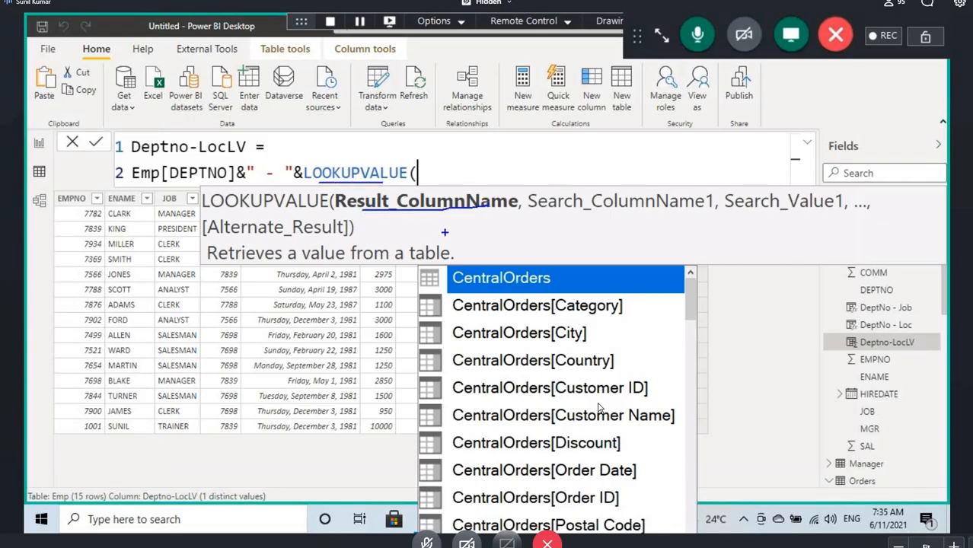
pyautogui.moveTo(430, 214); pyautogui.dragTo(423, 242)
pyautogui.moveTo(381, 213); pyautogui.dragTo(452, 214)
pyautogui.moveTo(460, 296); pyautogui.dragTo(527, 294)
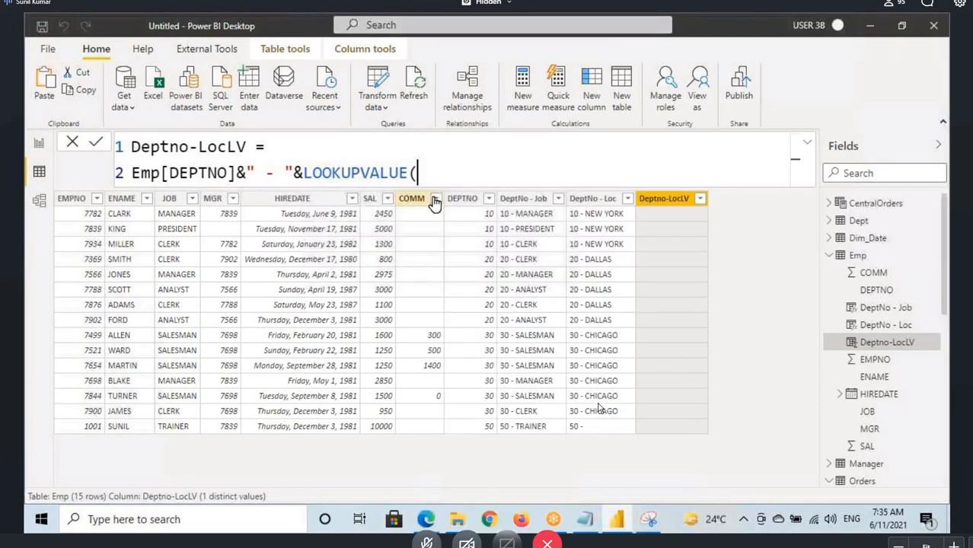
pyautogui.press('Escape')
# - Enter Dept[LOC] as the result column of the LOOKUPVALUE function
pyautogui.press('BackSpace')
pyautogui.write('(')
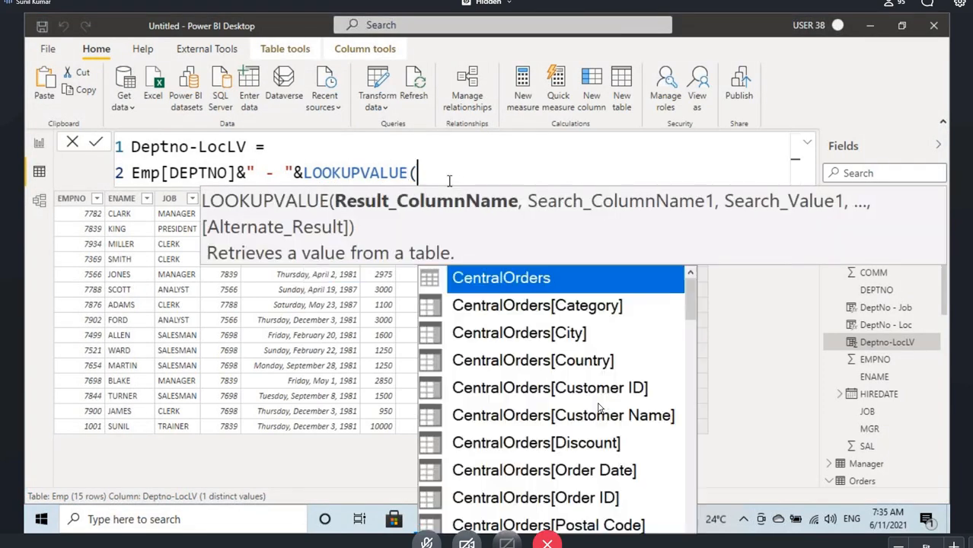
pyautogui.moveTo(687, 301); pyautogui.dragTo(687, 372)
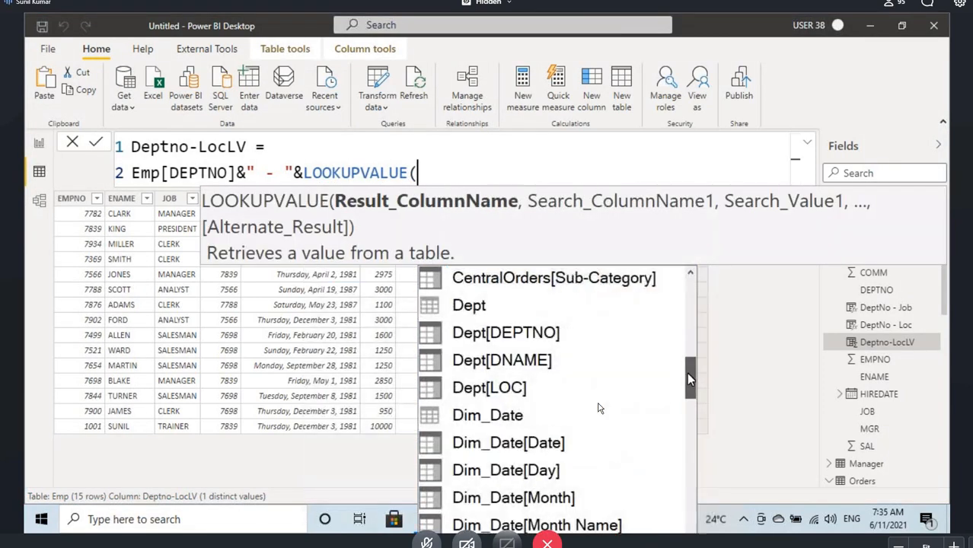
pyautogui.scroll(-4, 472, 327)
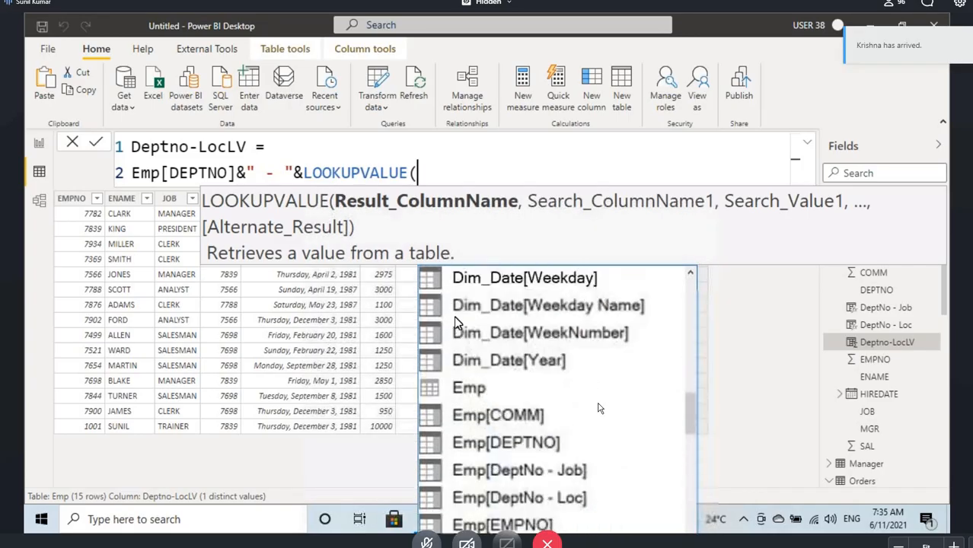
pyautogui.scroll(2, 454, 316)
pyautogui.write('loc')
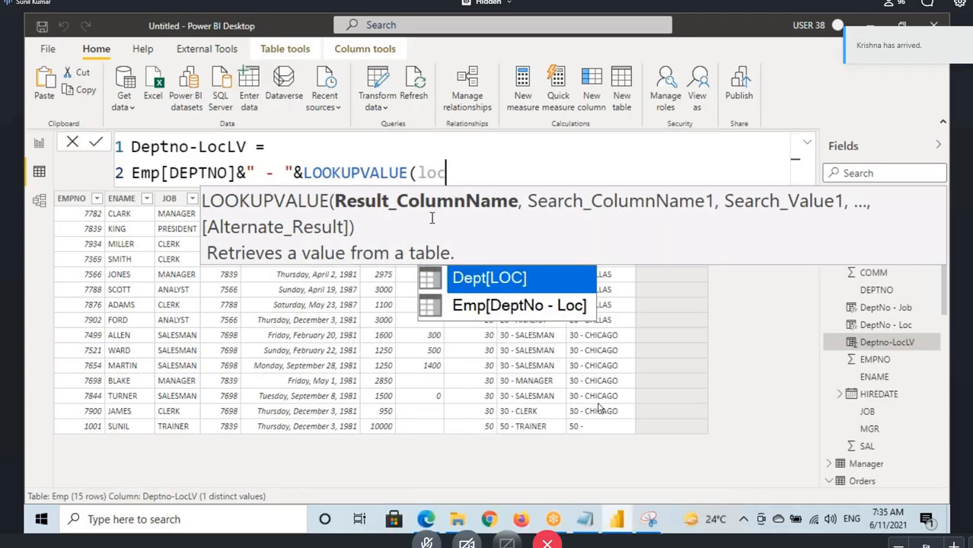
pyautogui.press('Tab')
pyautogui.write(',')
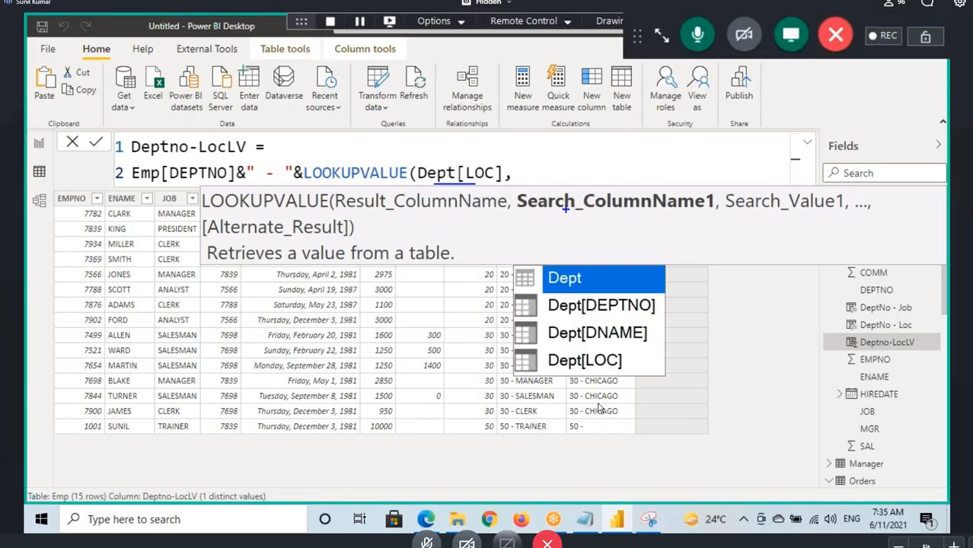
pyautogui.moveTo(556, 216); pyautogui.dragTo(652, 219)
pyautogui.moveTo(560, 321)
pyautogui.mouseDown()
pyautogui.moveTo(618, 313)
pyautogui.moveTo(591, 288)
pyautogui.moveTo(613, 312)
pyautogui.mouseUp()
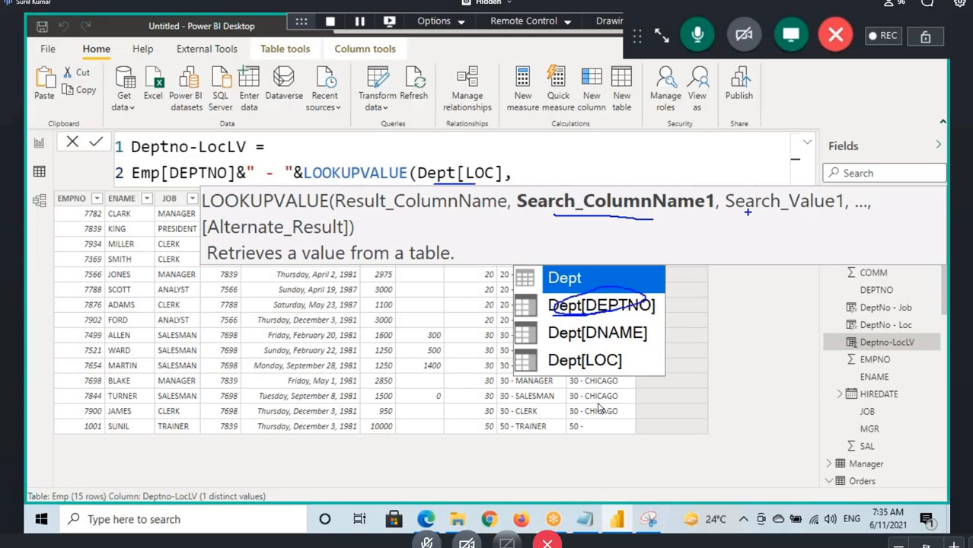
pyautogui.moveTo(743, 217); pyautogui.dragTo(812, 203)
pyautogui.press('Escape')
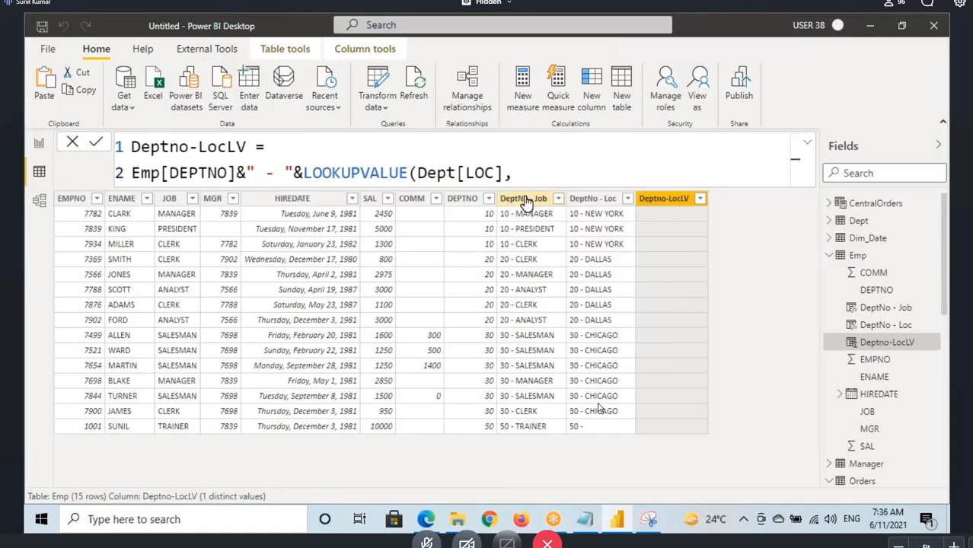
# - Complete LOOKUPVALUE with Dept[DEPTNO] as the search column and Emp[DEPTNO] as the search value, then close the parenthesis
pyautogui.write('dept')
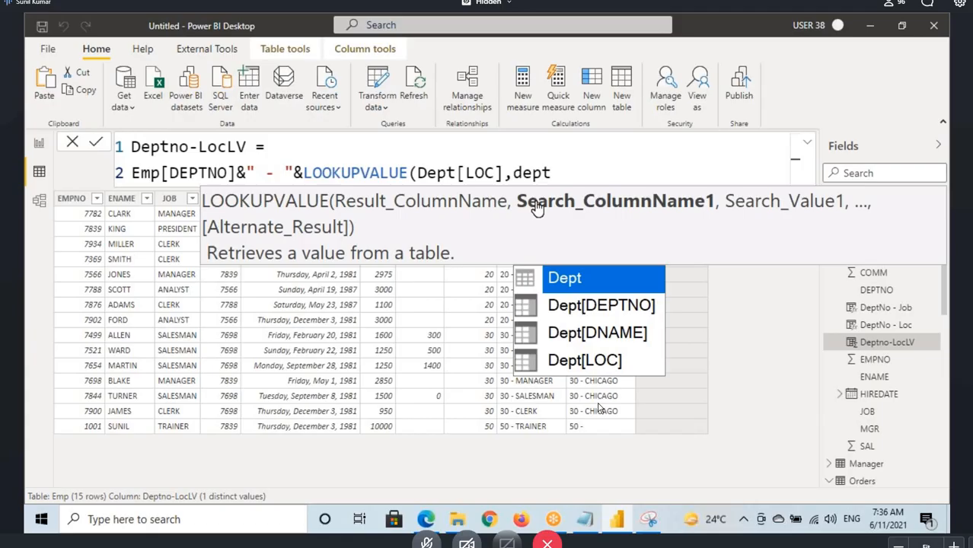
pyautogui.click(601, 303)
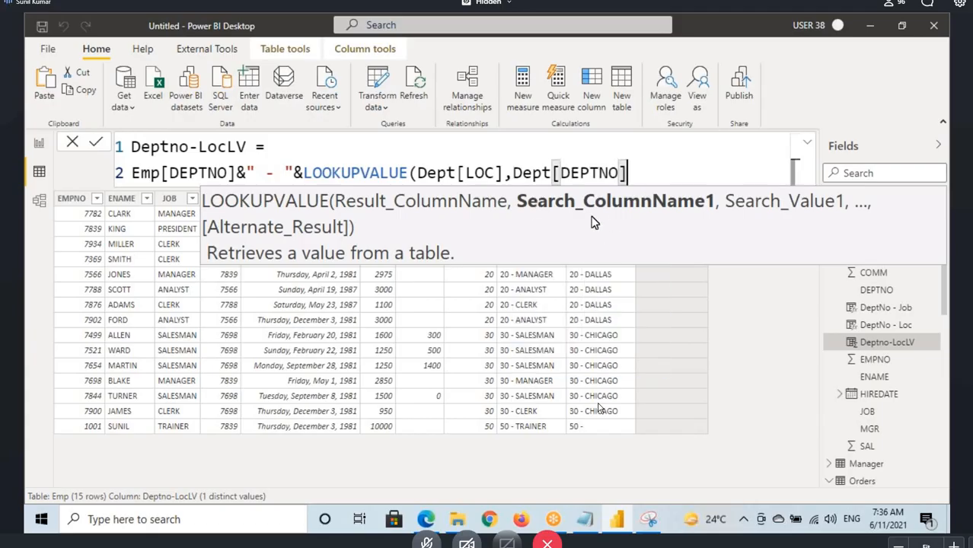
pyautogui.write(',')
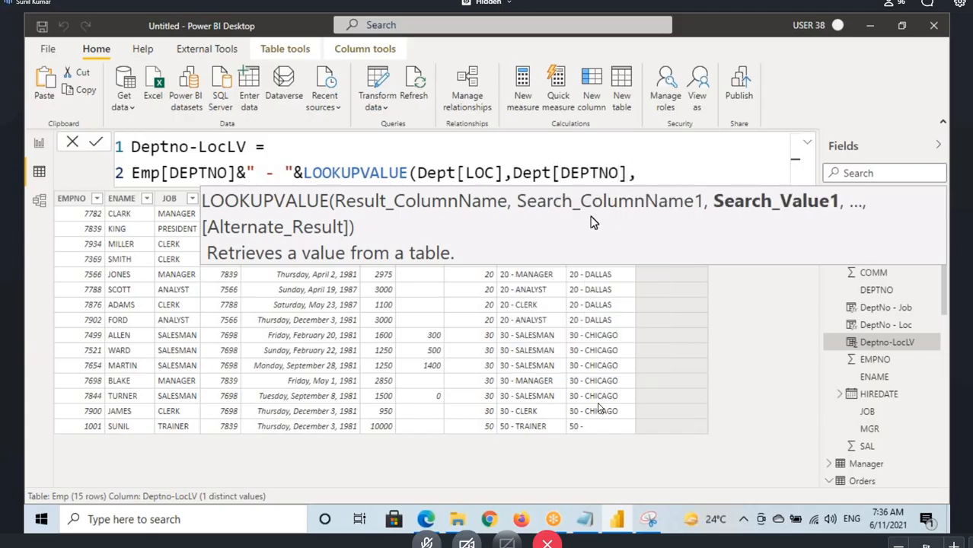
pyautogui.write('dept')
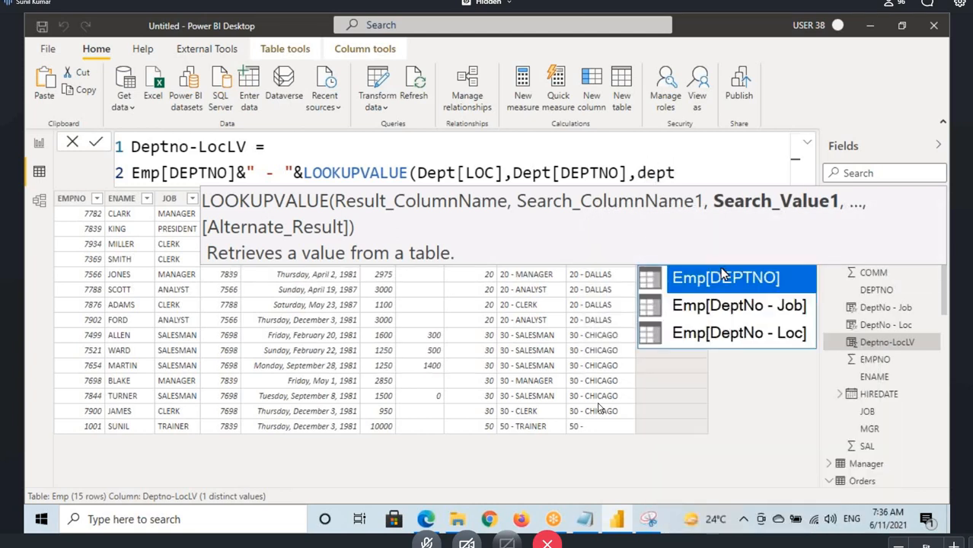
pyautogui.click(722, 271)
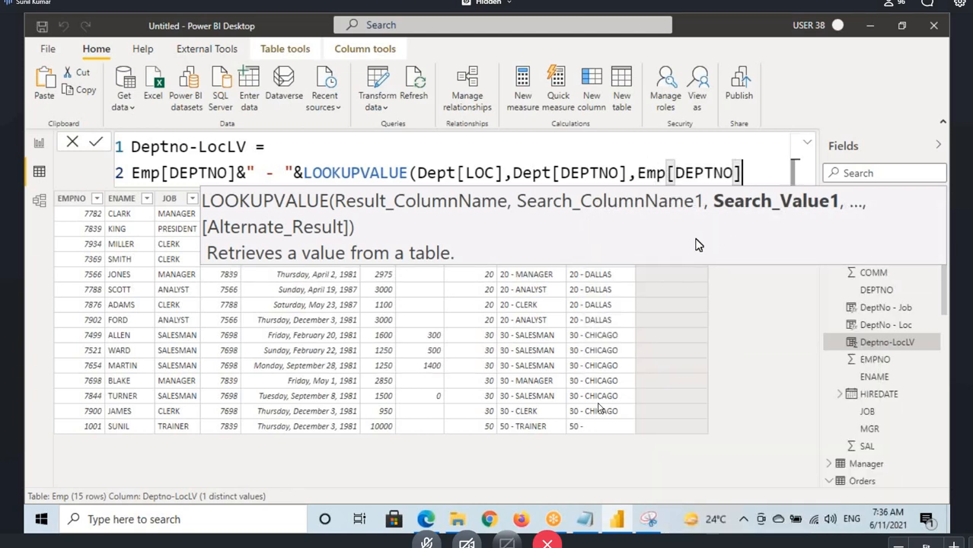
pyautogui.write(')')
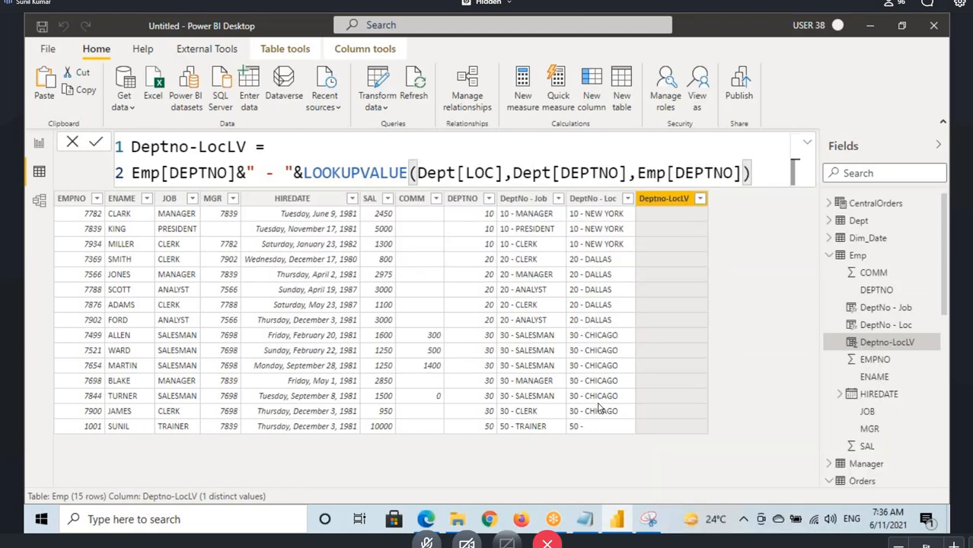
pyautogui.moveTo(432, 181); pyautogui.dragTo(486, 181)
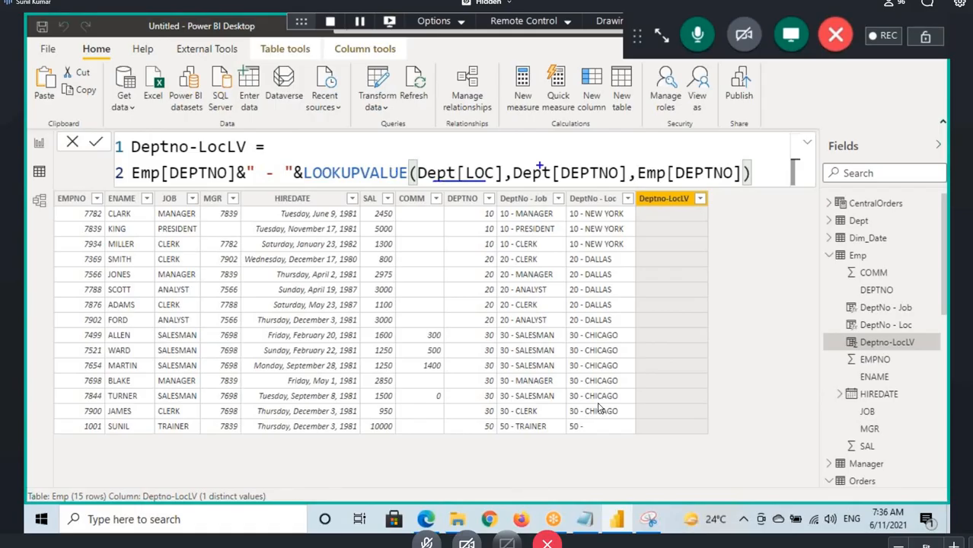
pyautogui.moveTo(539, 164)
pyautogui.mouseDown()
pyautogui.moveTo(587, 90)
pyautogui.moveTo(646, 162)
pyautogui.mouseUp()
pyautogui.moveTo(531, 179); pyautogui.dragTo(599, 181)
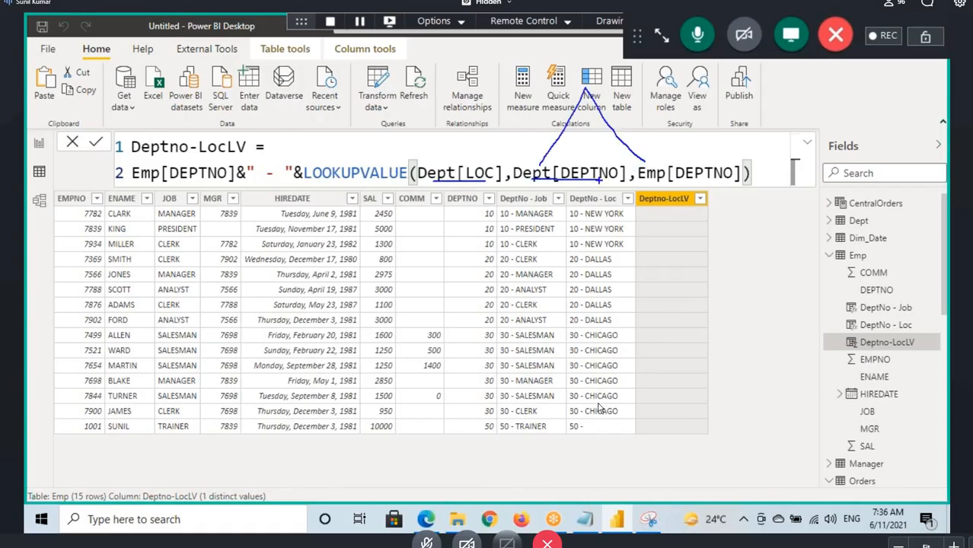
pyautogui.moveTo(659, 180); pyautogui.dragTo(722, 179)
pyautogui.press('Escape')
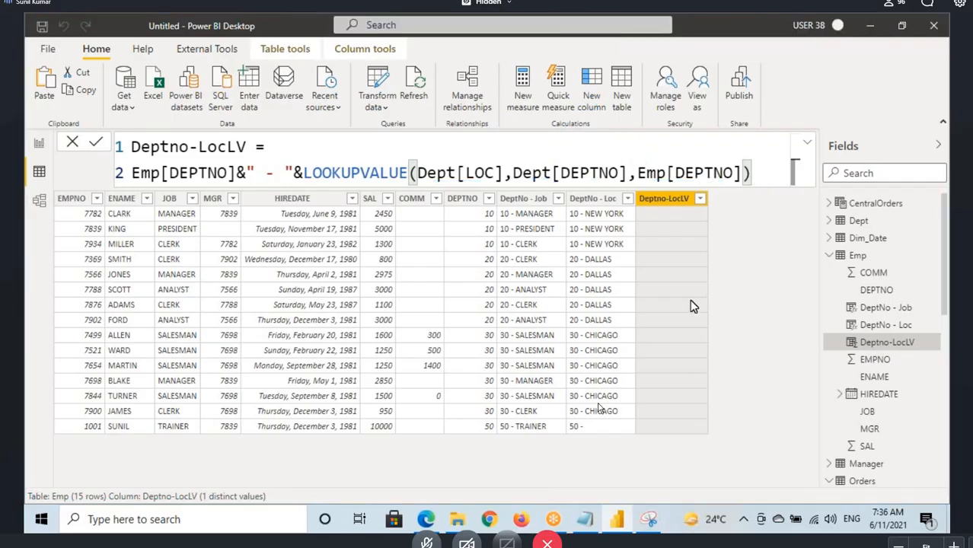
# - Commit the Deptno-LocLV column formula in the Emp table
pyautogui.press('Return')
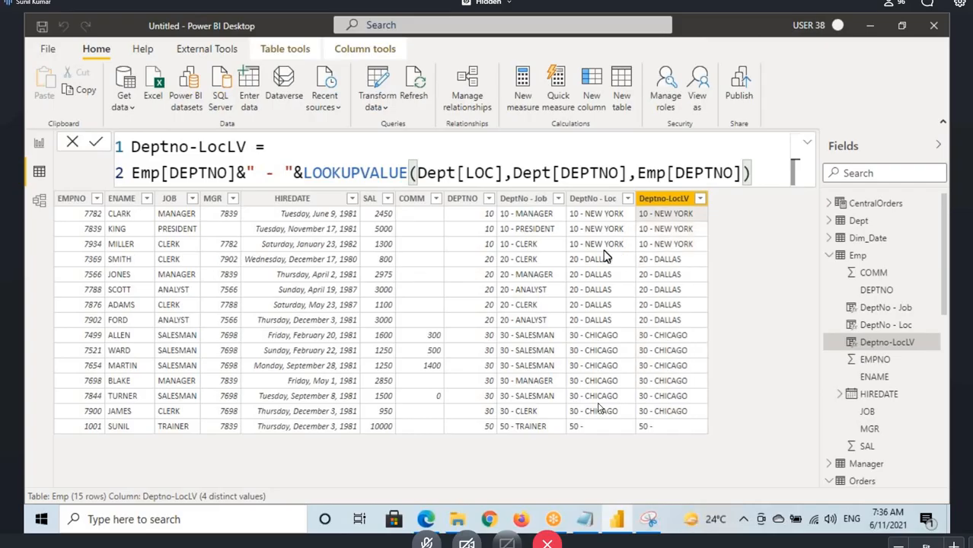
# - Delete the relationship between the Dept and Emp tables in the model and return to the Emp data
pyautogui.click(39, 202)
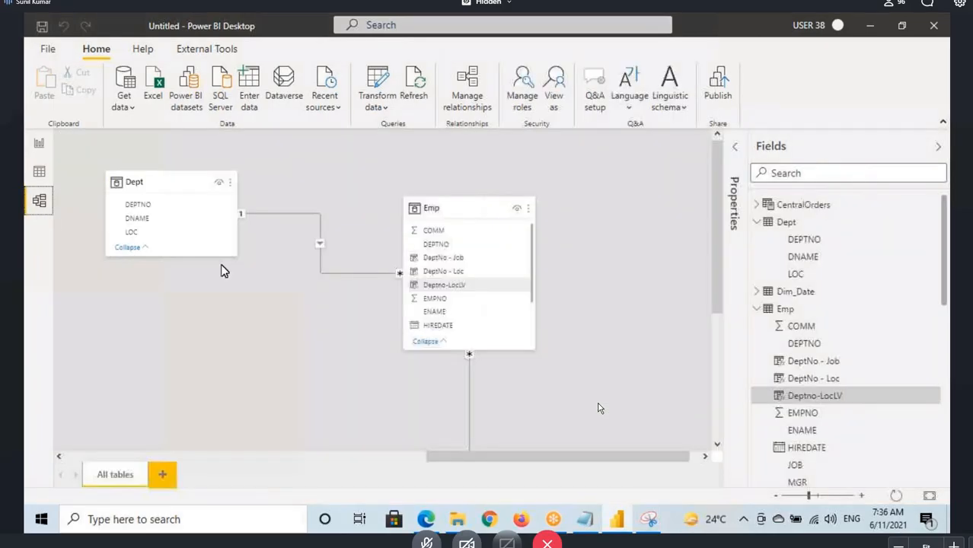
pyautogui.rightClick(355, 272)
pyautogui.click(375, 281)
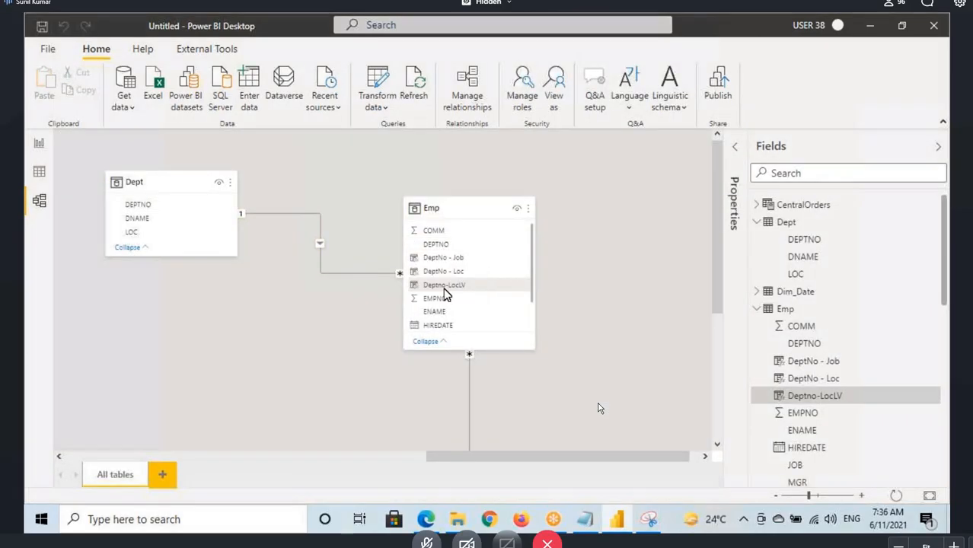
pyautogui.click(549, 289)
pyautogui.click(40, 172)
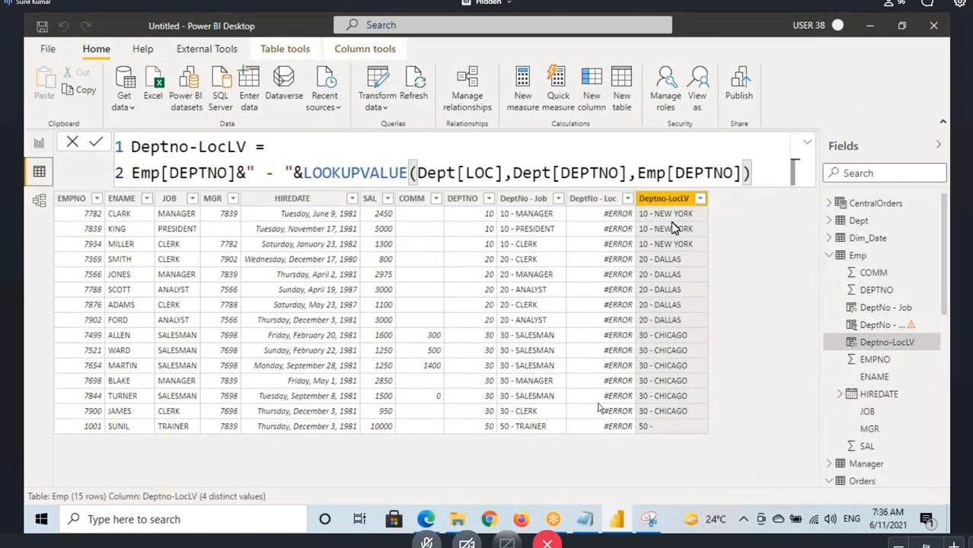
# - Draw a rectangle around the Deptno-LocLV column, cross out the DeptNo - Loc header, and clear the annotations
pyautogui.hotkey('ctrl', '2')
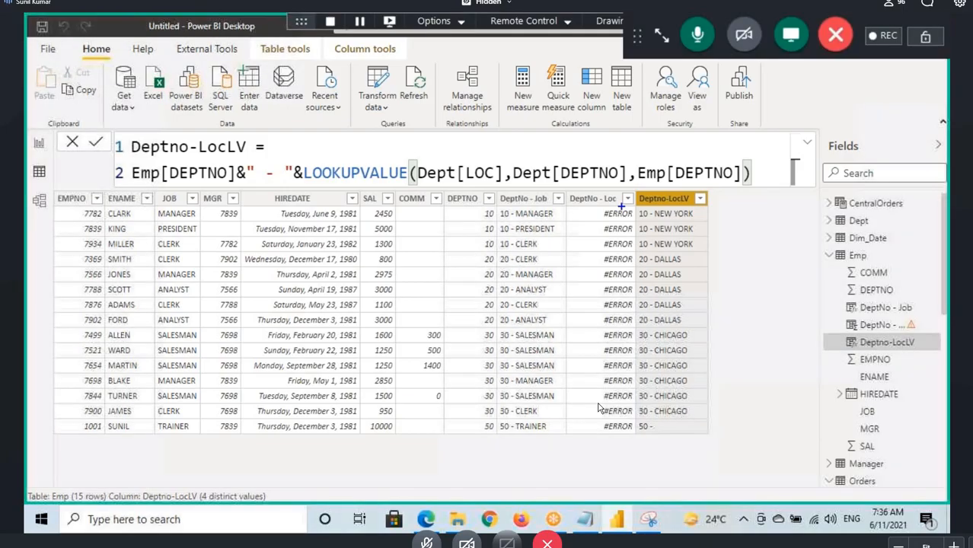
pyautogui.moveTo(640, 194); pyautogui.dragTo(708, 433)
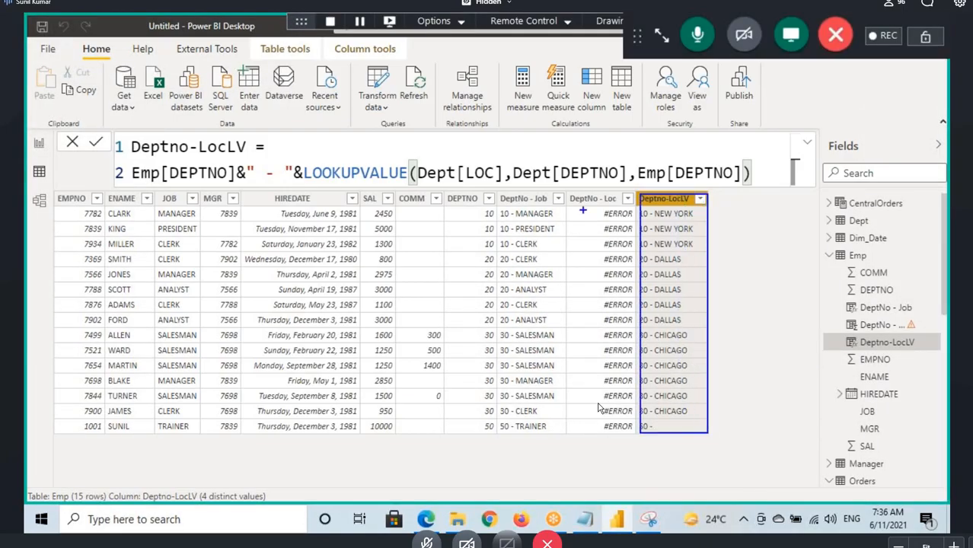
pyautogui.moveTo(567, 205)
pyautogui.mouseDown()
pyautogui.moveTo(617, 202)
pyautogui.moveTo(585, 205)
pyautogui.moveTo(588, 221)
pyautogui.mouseUp()
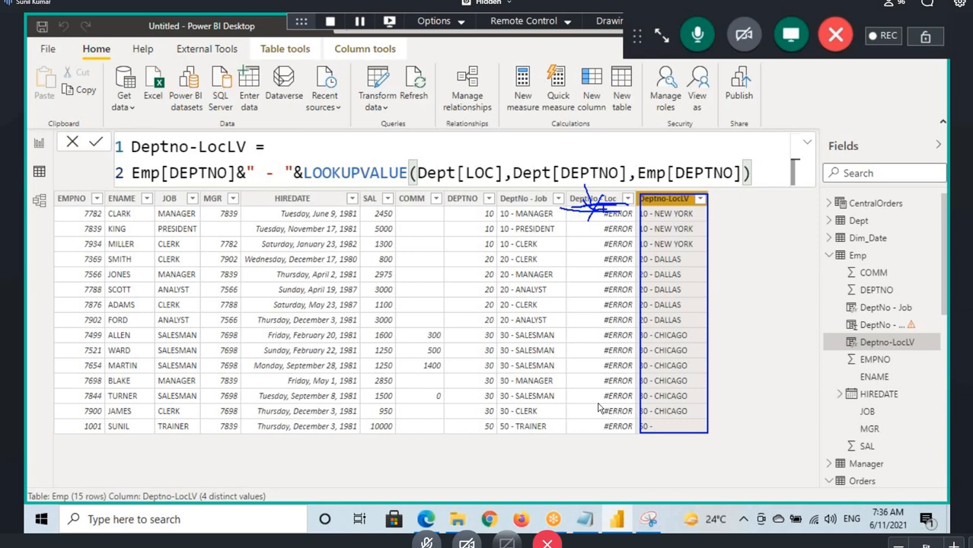
pyautogui.press('Escape')
# - Copy the full Deptno-LocLV formula into the Notepad notes below the LOOKUPVALUE line and save the file
pyautogui.click(761, 178)
pyautogui.hotkey('ctrl', 'a')
pyautogui.hotkey('ctrl', 'c')
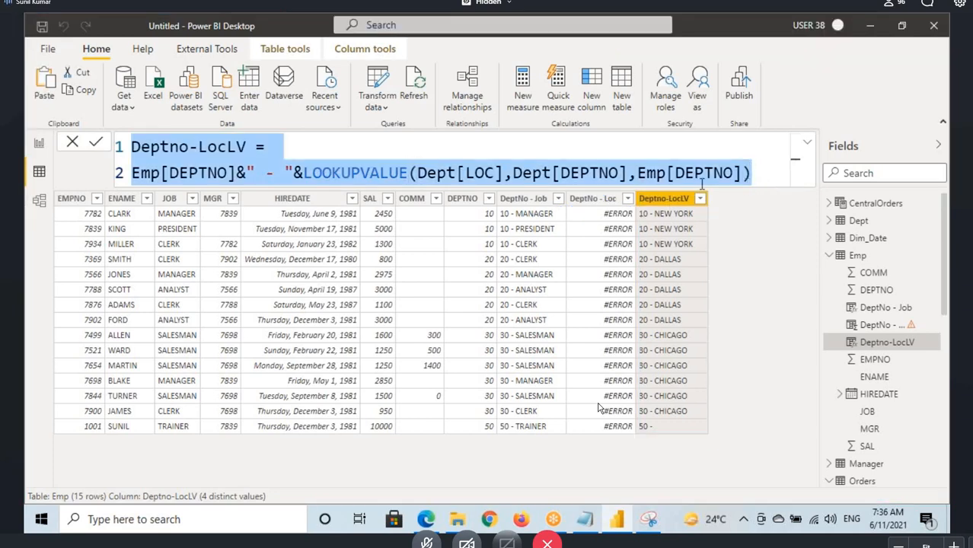
pyautogui.hotkey('alt', 'Tab')
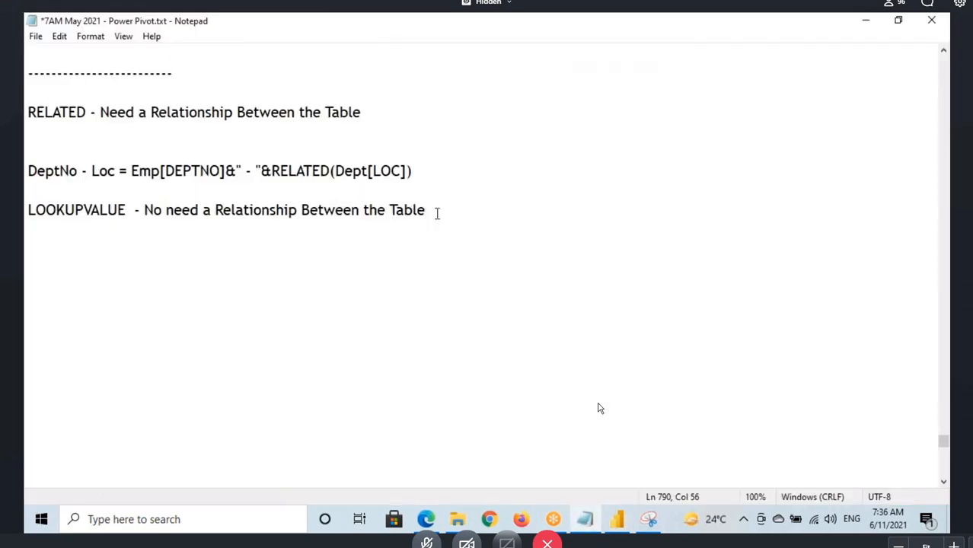
pyautogui.press('Return')
pyautogui.hotkey('ctrl', 'v')
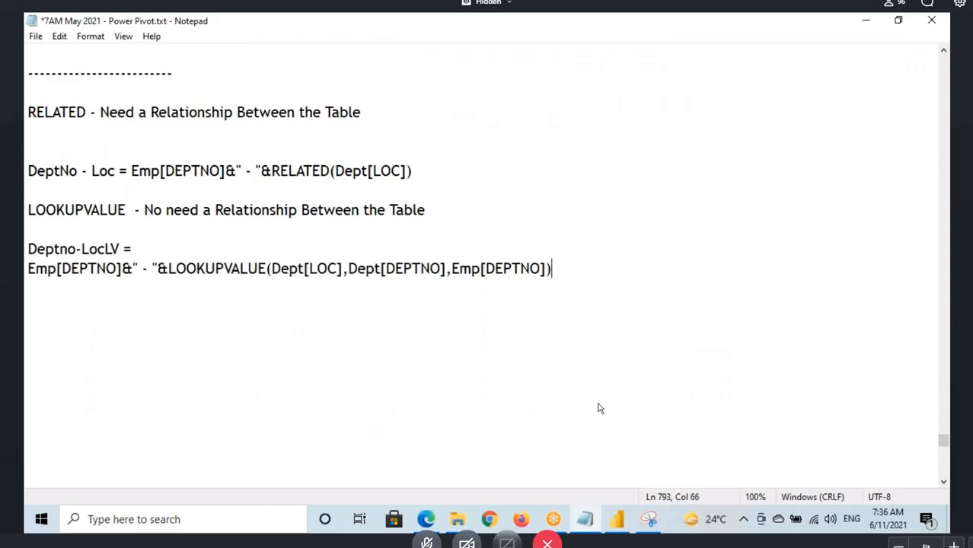
pyautogui.hotkey('ctrl', 's')
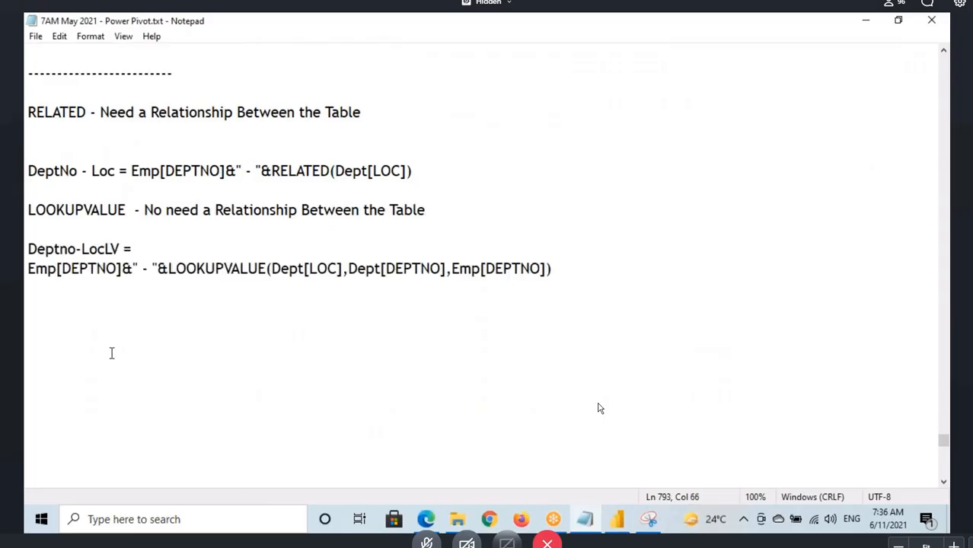
# - Return to Power BI and recreate the relationship from Dept's DEPTNO to Emp's DEPTNO in the model
pyautogui.click(618, 521)
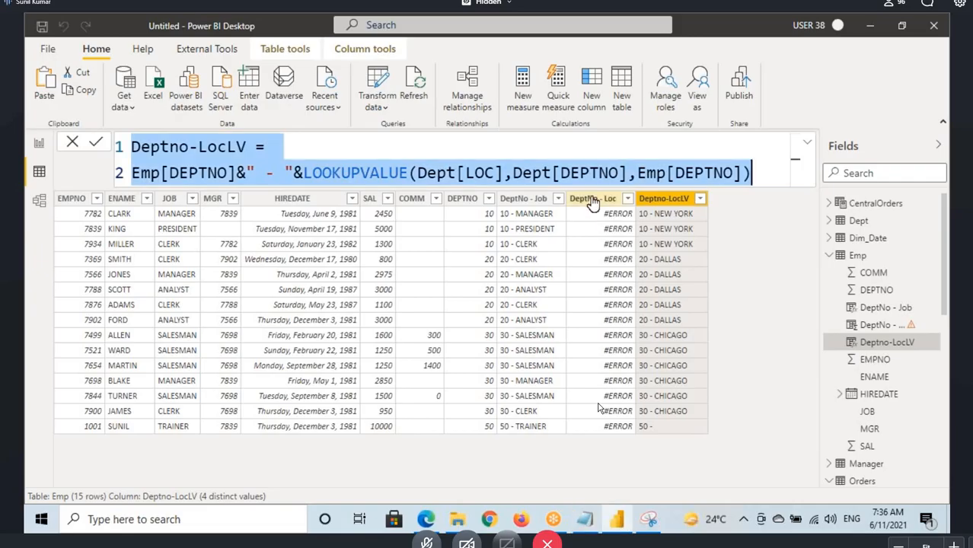
pyautogui.click(596, 199)
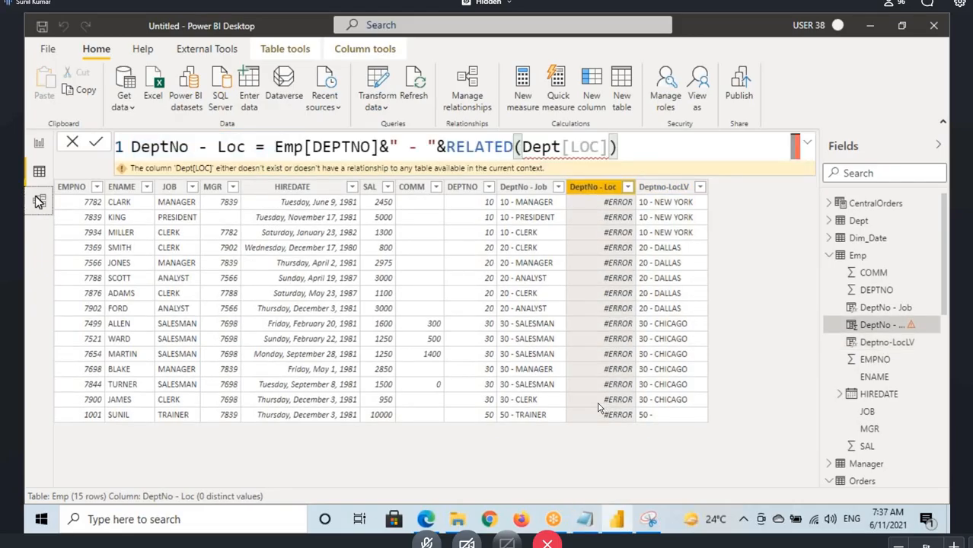
pyautogui.click(39, 201)
pyautogui.moveTo(150, 212); pyautogui.dragTo(418, 244)
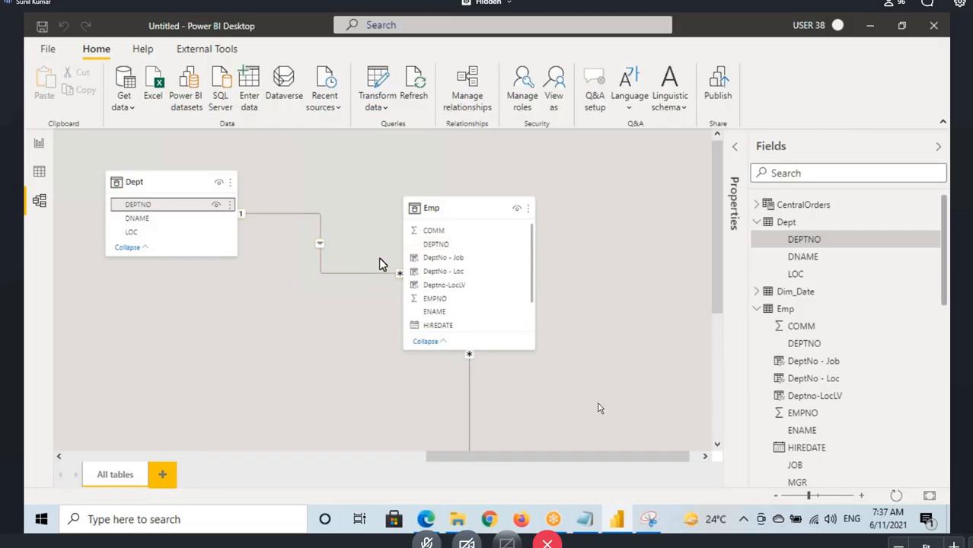
# - Switch to Notepad and review the LOOKUPVALUE and RELATED notes, highlighting each function name
pyautogui.click(591, 521)
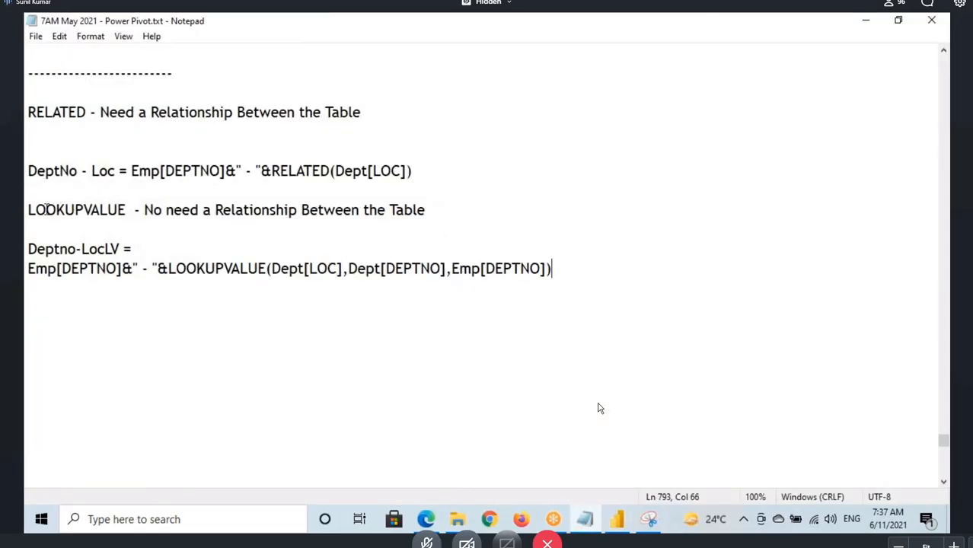
pyautogui.moveTo(46, 210); pyautogui.dragTo(117, 209)
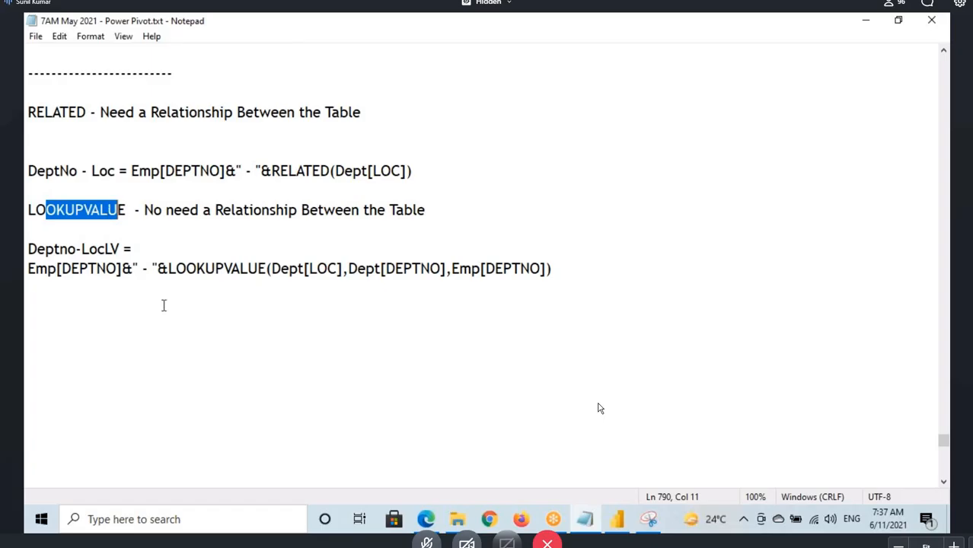
pyautogui.moveTo(29, 112); pyautogui.dragTo(87, 112)
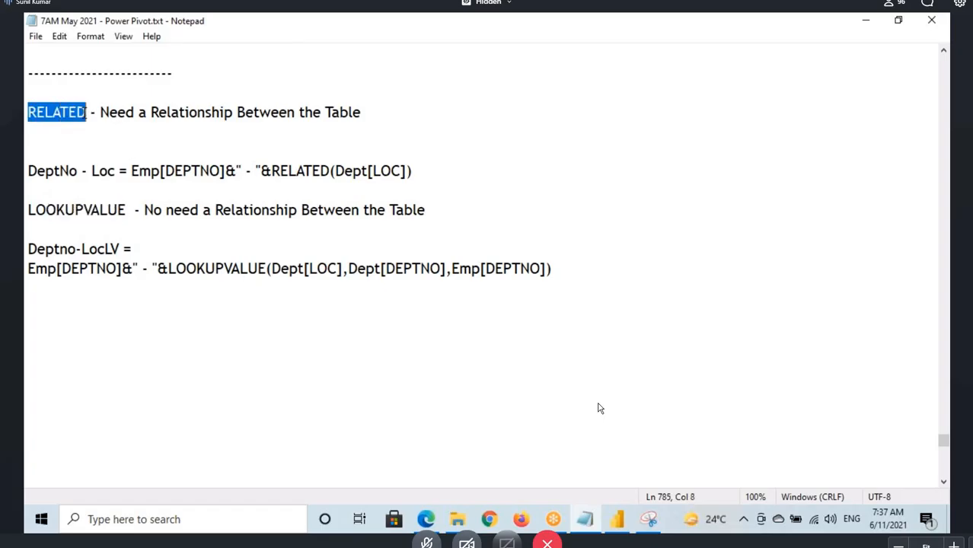
pyautogui.click(87, 112)
pyautogui.moveTo(25, 112); pyautogui.dragTo(87, 112)
pyautogui.click(560, 268)
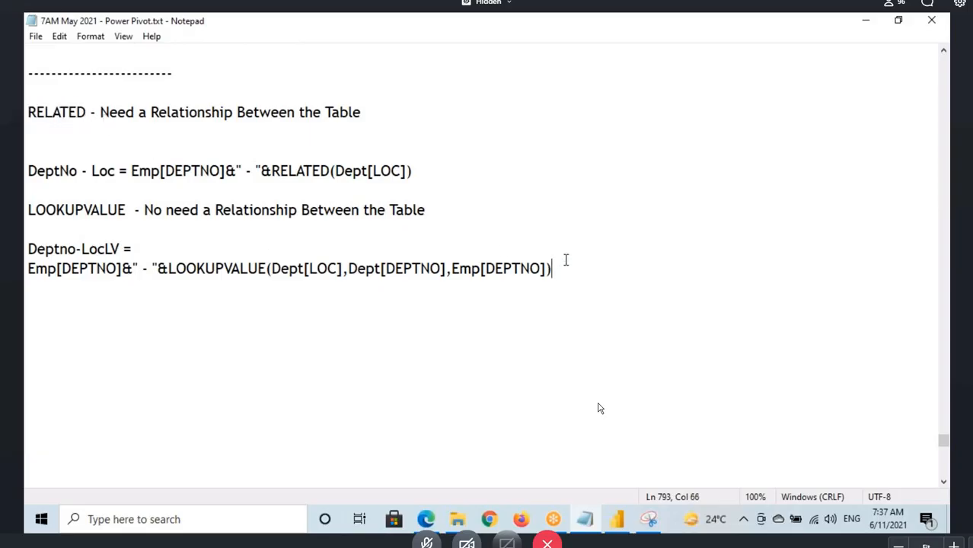
pyautogui.click(660, 39)
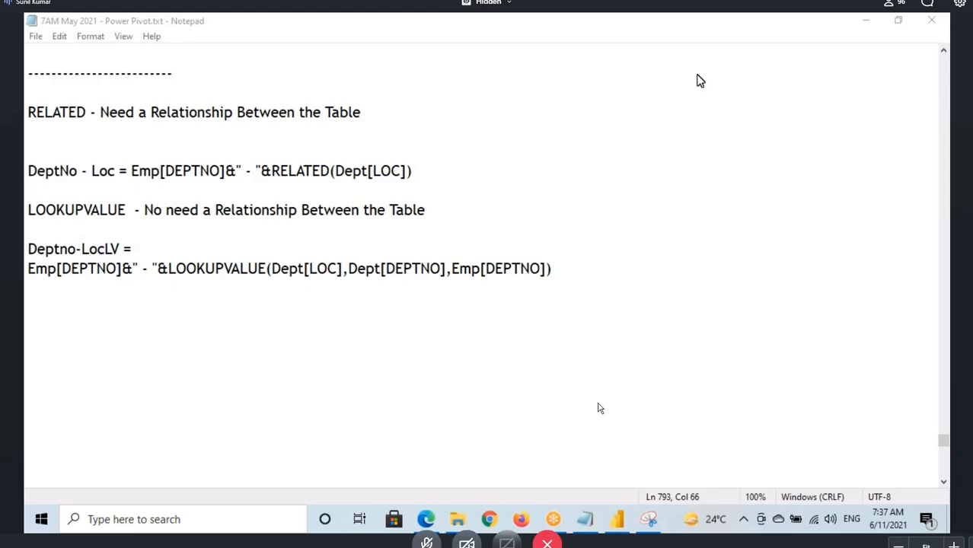
# - Add a dashed separator line and the heading RELATEDTABLE below the LOOKUPVALUE formula in the notes
pyautogui.press('Return')
pyautogui.press('Return')
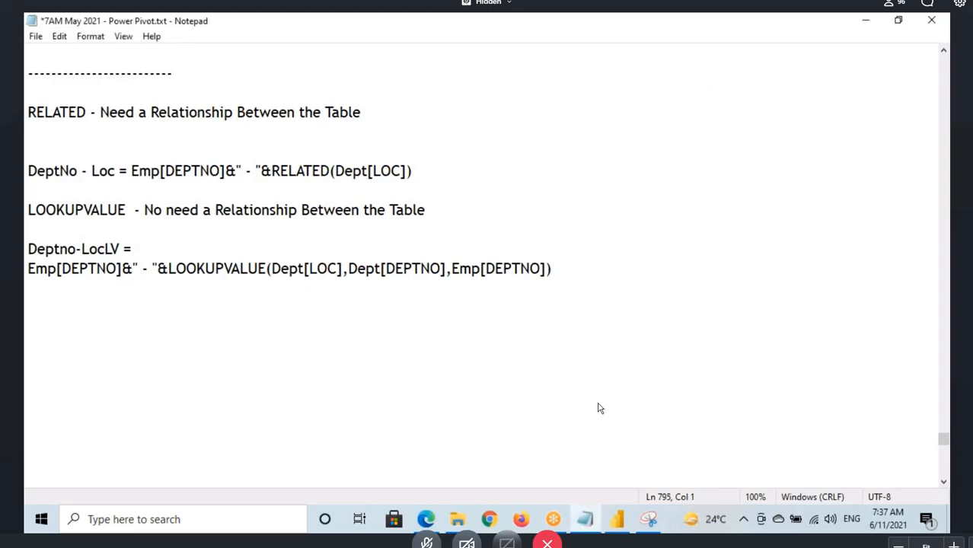
pyautogui.write('----------------------------------------')
pyautogui.press('Return')
pyautogui.press('Return')
pyautogui.write('RELATED')
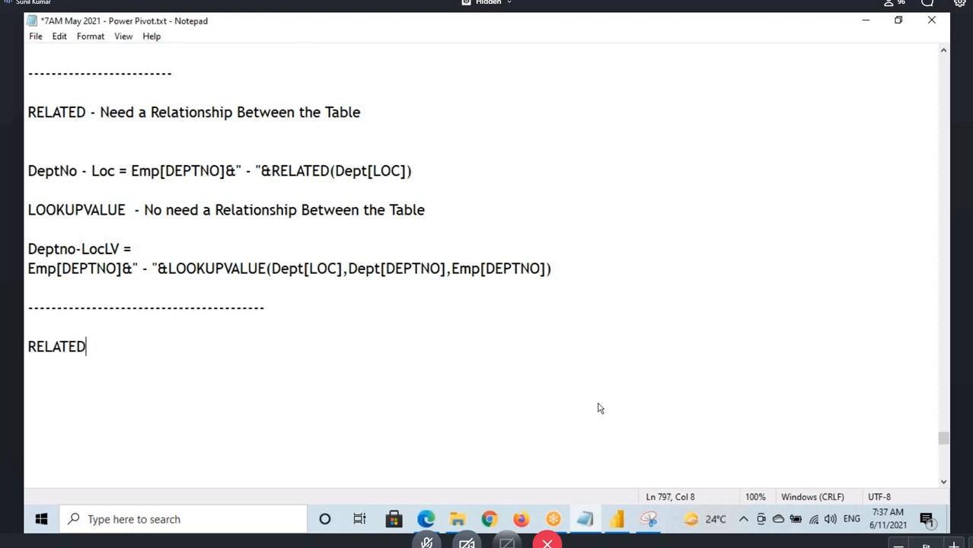
pyautogui.write('TABLE')
pyautogui.press('Home')
pyautogui.hotkey('shift', 'End')
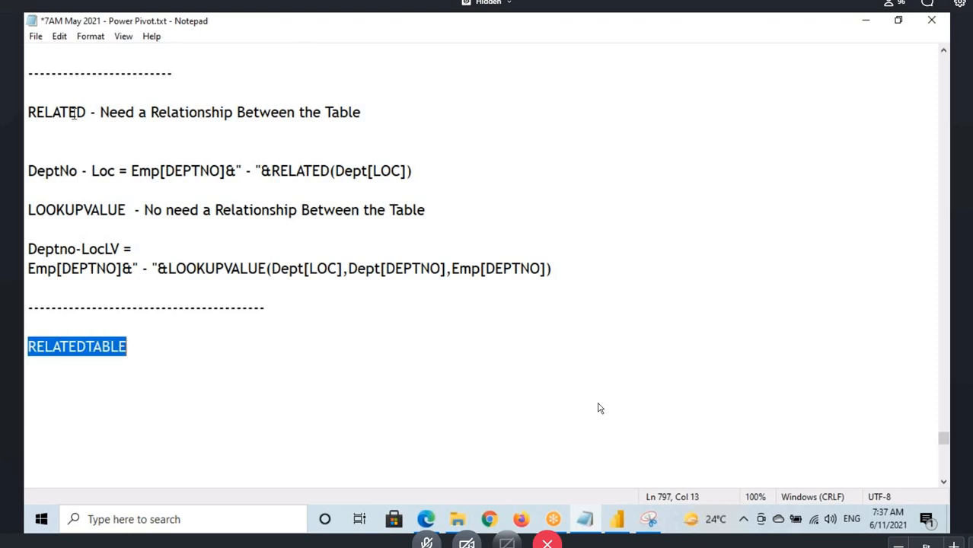
pyautogui.moveTo(28, 114); pyautogui.dragTo(86, 112)
pyautogui.moveTo(27, 349); pyautogui.dragTo(150, 352)
# - Switch to Power BI and annotate the model with an arrow at Dept and a circle around its "1" side
pyautogui.click(620, 524)
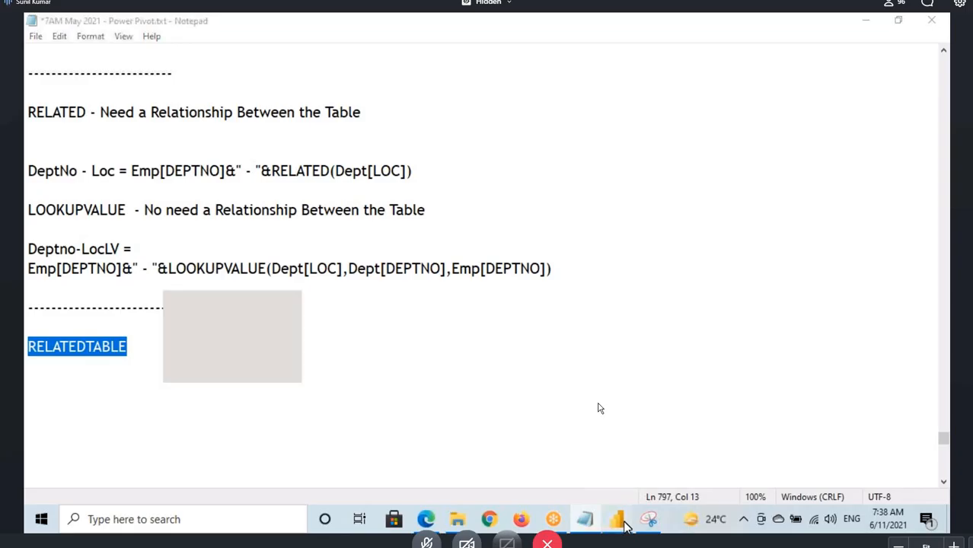
pyautogui.click(152, 182)
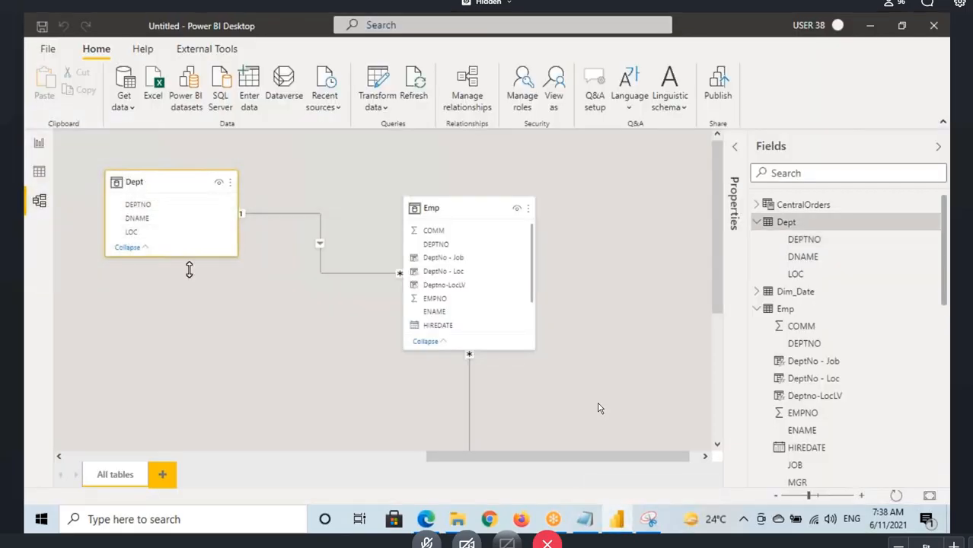
pyautogui.hotkey('ctrl', 'shift', 'd')
pyautogui.moveTo(145, 148)
pyautogui.mouseDown()
pyautogui.moveTo(162, 179)
pyautogui.moveTo(172, 170)
pyautogui.mouseUp()
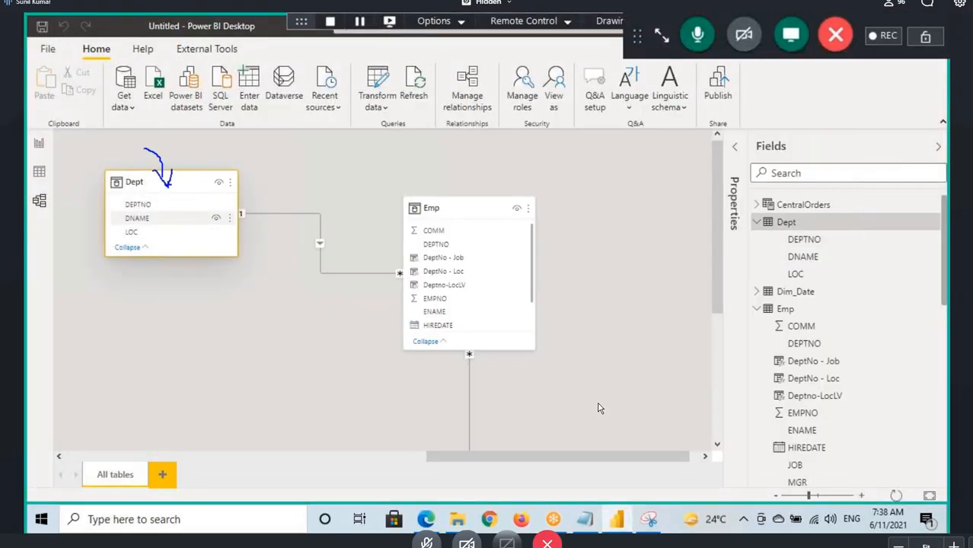
pyautogui.moveTo(234, 214)
pyautogui.mouseDown()
pyautogui.moveTo(260, 210)
pyautogui.moveTo(245, 203)
pyautogui.moveTo(251, 220)
pyautogui.moveTo(229, 227)
pyautogui.mouseUp()
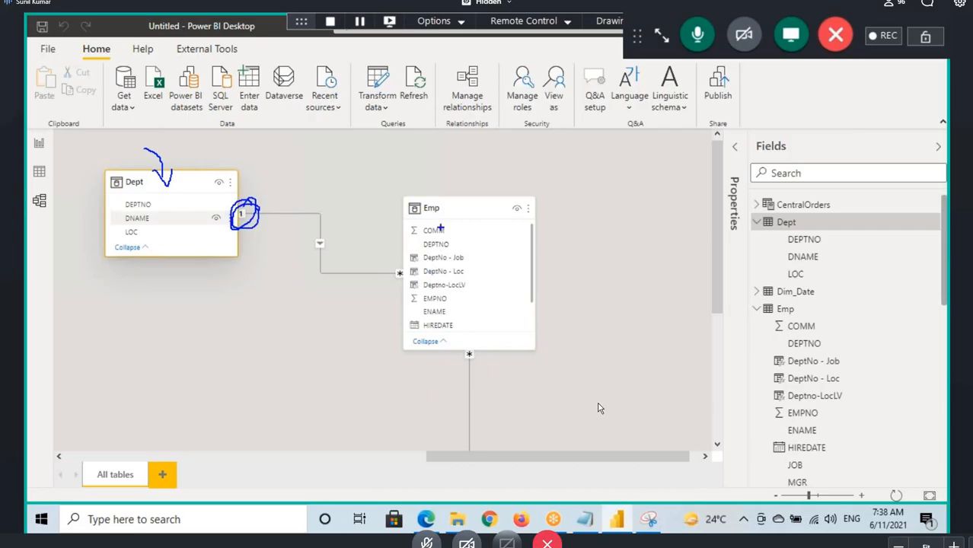
# - Draw arrows from Emp to Dept, handwrite the Related Table label over Dept, and clear the annotations
pyautogui.moveTo(440, 191)
pyautogui.mouseDown()
pyautogui.moveTo(455, 244)
pyautogui.moveTo(457, 216)
pyautogui.mouseUp()
pyautogui.moveTo(440, 285)
pyautogui.mouseDown()
pyautogui.moveTo(373, 373)
pyautogui.moveTo(168, 245)
pyautogui.moveTo(153, 217)
pyautogui.moveTo(187, 238)
pyautogui.mouseUp()
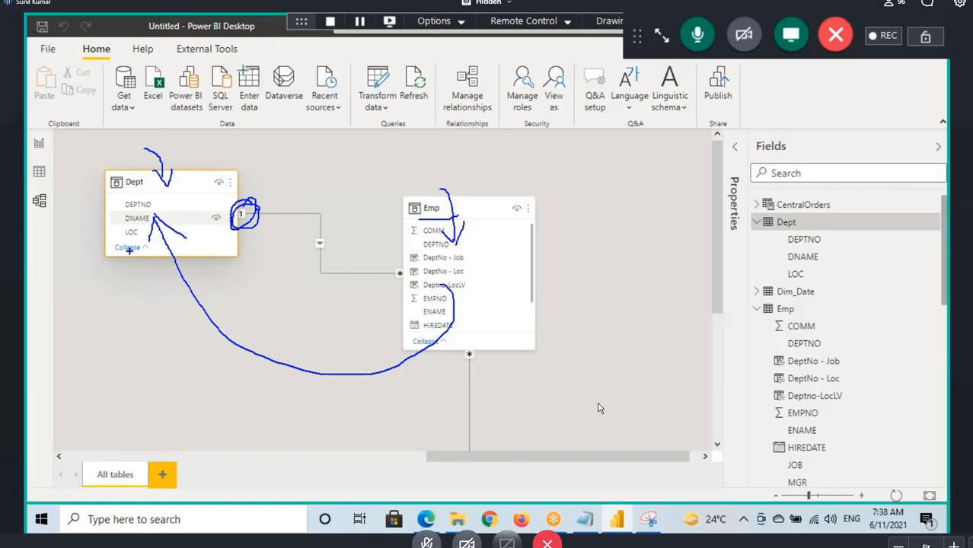
pyautogui.moveTo(412, 217); pyautogui.dragTo(454, 215)
pyautogui.moveTo(439, 285)
pyautogui.mouseDown()
pyautogui.moveTo(263, 335)
pyautogui.moveTo(144, 204)
pyautogui.moveTo(143, 245)
pyautogui.mouseUp()
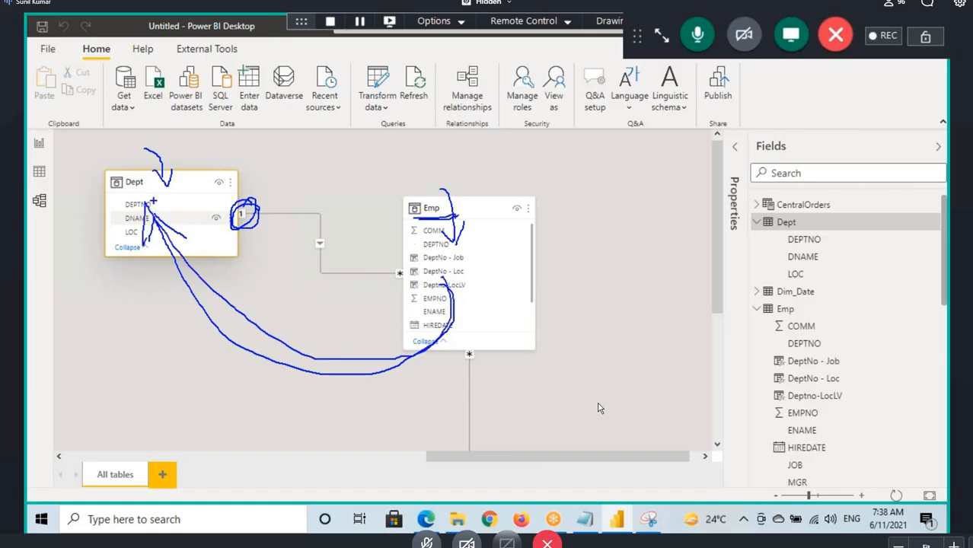
pyautogui.moveTo(153, 200); pyautogui.dragTo(181, 233)
pyautogui.moveTo(145, 245); pyautogui.dragTo(184, 238)
pyautogui.moveTo(94, 178)
pyautogui.mouseDown()
pyautogui.moveTo(102, 204)
pyautogui.moveTo(124, 207)
pyautogui.moveTo(131, 196)
pyautogui.moveTo(187, 198)
pyautogui.moveTo(199, 171)
pyautogui.moveTo(226, 177)
pyautogui.moveTo(137, 212)
pyautogui.mouseUp()
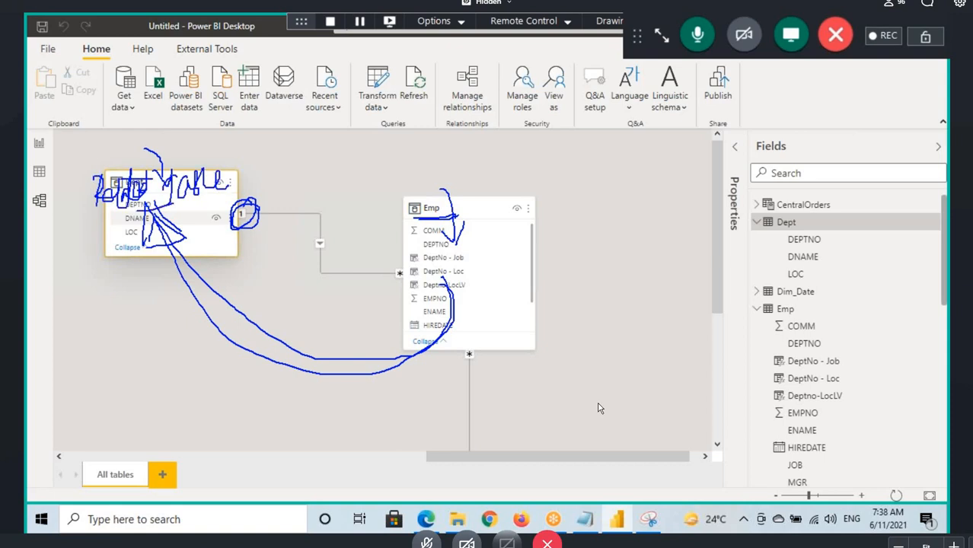
pyautogui.moveTo(203, 192); pyautogui.dragTo(153, 212)
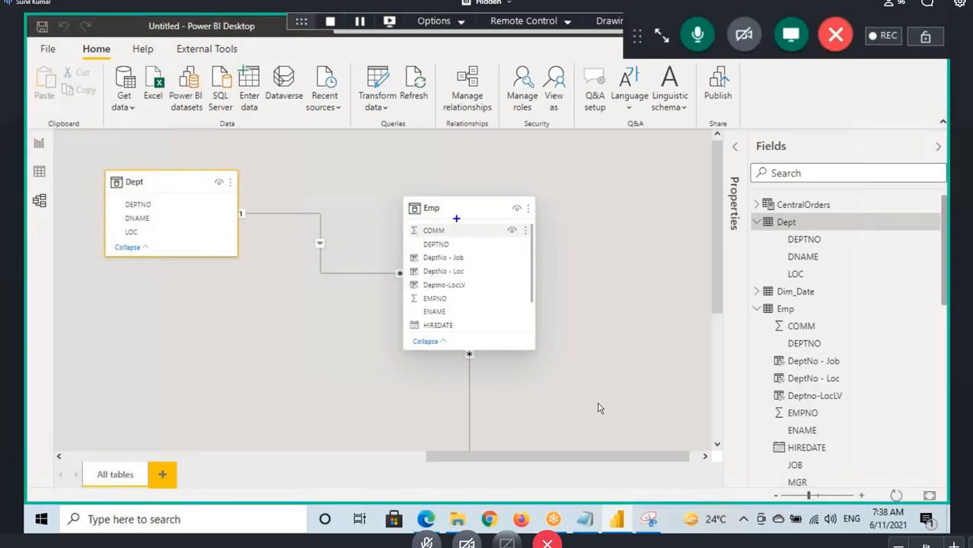
# - Mark Emp's many side, Dept's LOC field and its one side, and draw a curved arrow from Dept to Emp
pyautogui.moveTo(444, 188); pyautogui.dragTo(455, 218)
pyautogui.moveTo(405, 264); pyautogui.dragTo(384, 277)
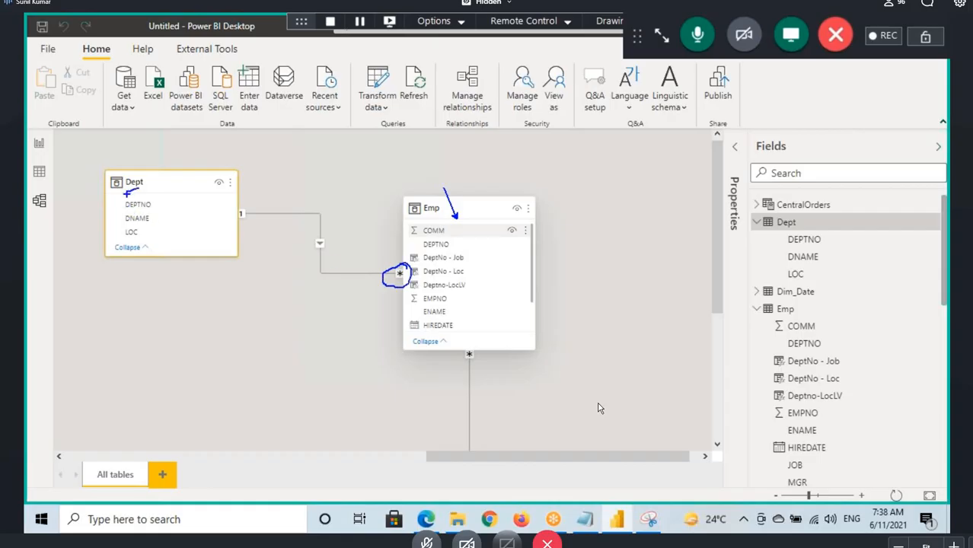
pyautogui.moveTo(126, 194); pyautogui.dragTo(154, 188)
pyautogui.moveTo(125, 228); pyautogui.dragTo(145, 237)
pyautogui.moveTo(233, 227); pyautogui.dragTo(241, 240)
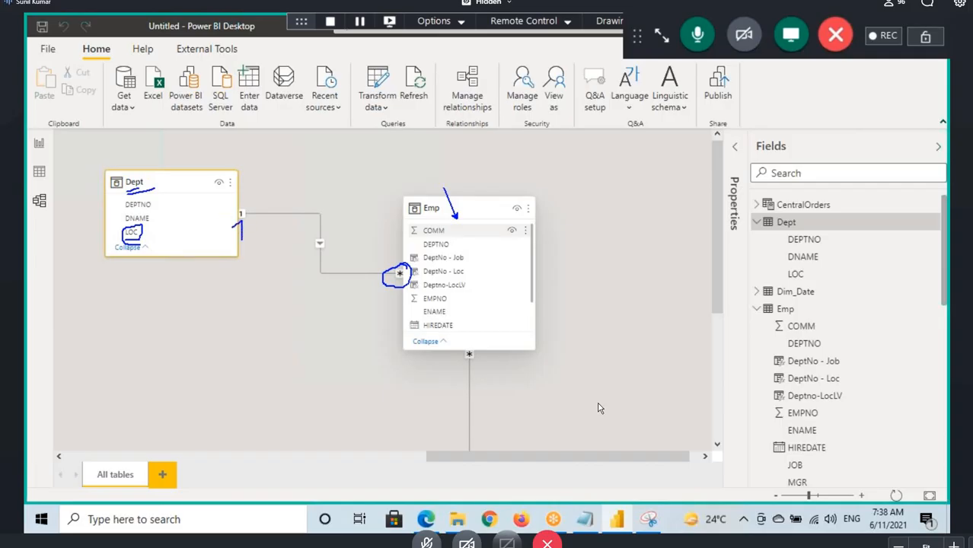
pyautogui.moveTo(181, 186)
pyautogui.mouseDown()
pyautogui.moveTo(190, 169)
pyautogui.moveTo(399, 150)
pyautogui.moveTo(431, 254)
pyautogui.moveTo(451, 242)
pyautogui.moveTo(378, 290)
pyautogui.moveTo(408, 277)
pyautogui.mouseUp()
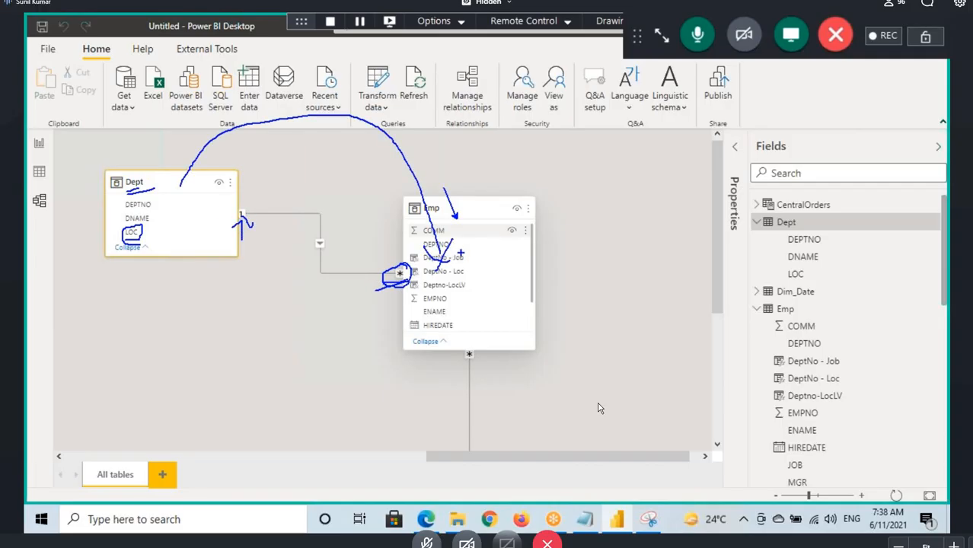
# - Handwrite "Related" over the Emp table, underline it, mark both tables again, and clear the annotations
pyautogui.moveTo(459, 246)
pyautogui.mouseDown()
pyautogui.moveTo(468, 268)
pyautogui.moveTo(538, 266)
pyautogui.moveTo(569, 237)
pyautogui.moveTo(582, 253)
pyautogui.mouseUp()
pyautogui.moveTo(536, 238); pyautogui.dragTo(571, 222)
pyautogui.moveTo(508, 288); pyautogui.dragTo(573, 266)
pyautogui.moveTo(498, 264); pyautogui.dragTo(506, 255)
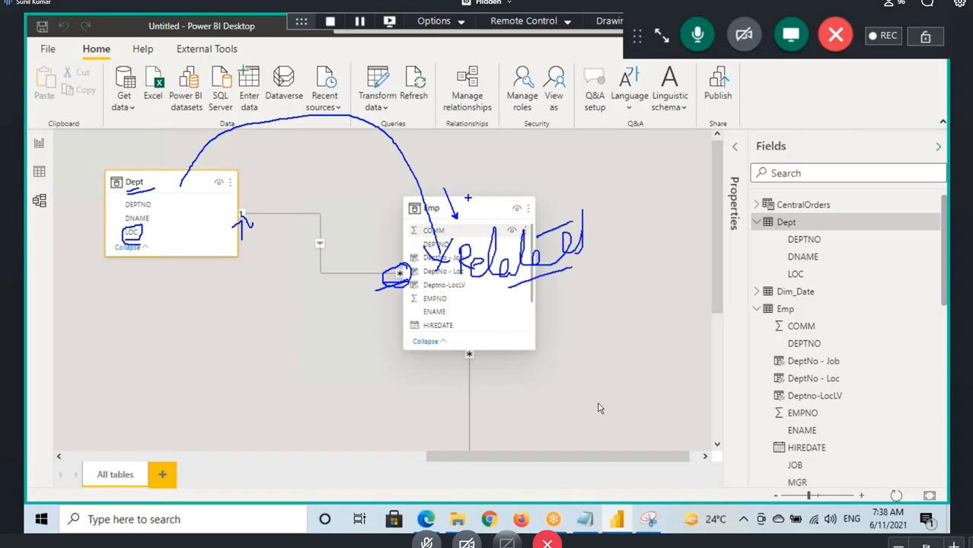
pyautogui.moveTo(466, 191); pyautogui.dragTo(480, 238)
pyautogui.moveTo(485, 215); pyautogui.dragTo(480, 237)
pyautogui.moveTo(130, 188); pyautogui.dragTo(155, 185)
pyautogui.moveTo(494, 295)
pyautogui.mouseDown()
pyautogui.moveTo(576, 271)
pyautogui.moveTo(589, 282)
pyautogui.mouseUp()
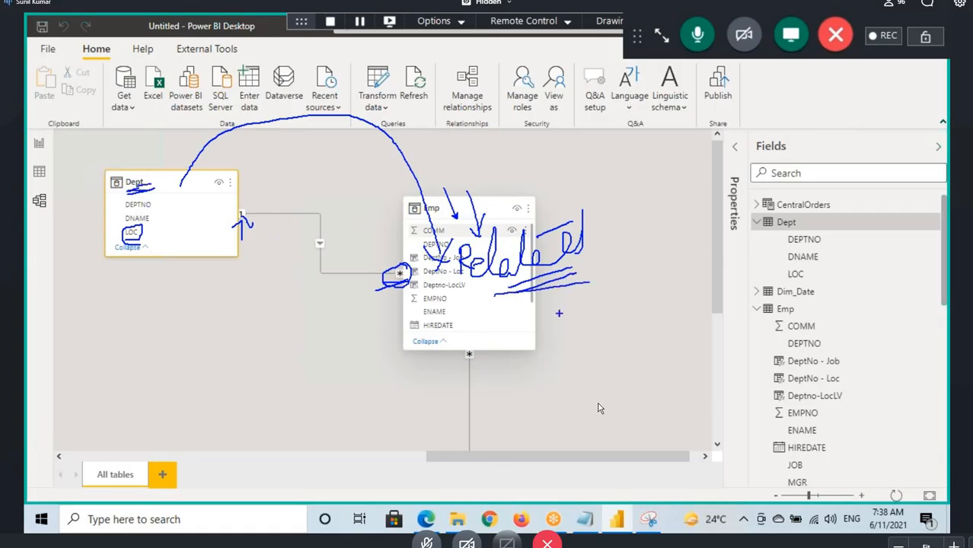
pyautogui.press('Escape')
# - Switch to Notepad and write "When ever we need to Detive a Calculation in Many Side Table" below the RELATEDTABLE heading
pyautogui.hotkey('alt', 'Tab')
pyautogui.click(192, 349)
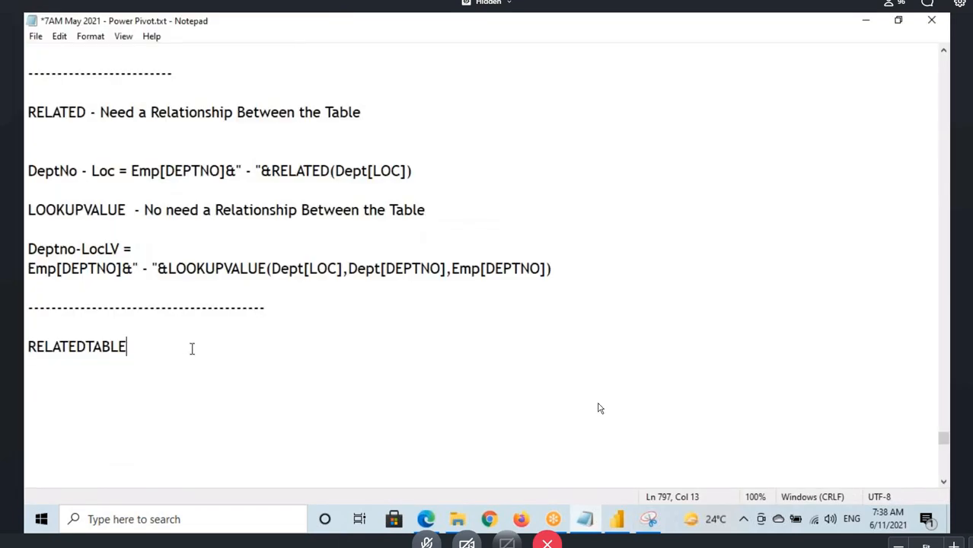
pyautogui.press('Return')
pyautogui.press('Return')
pyautogui.write('When ever')
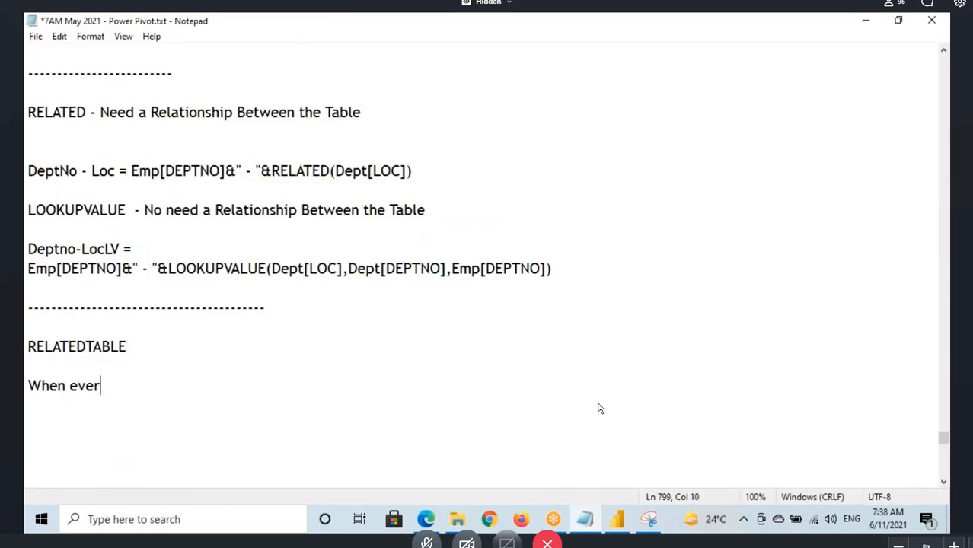
pyautogui.write(' we need to ')
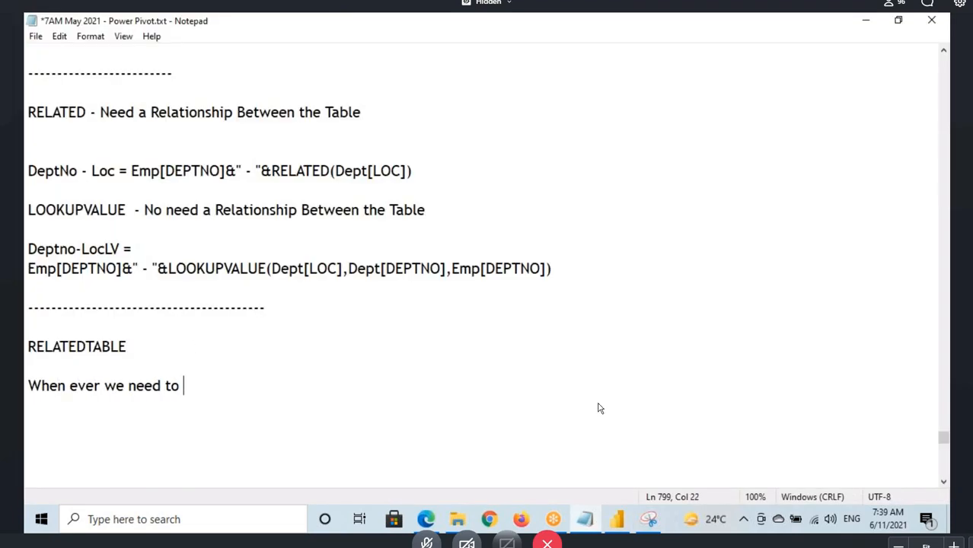
pyautogui.write('Detive a Calcu')
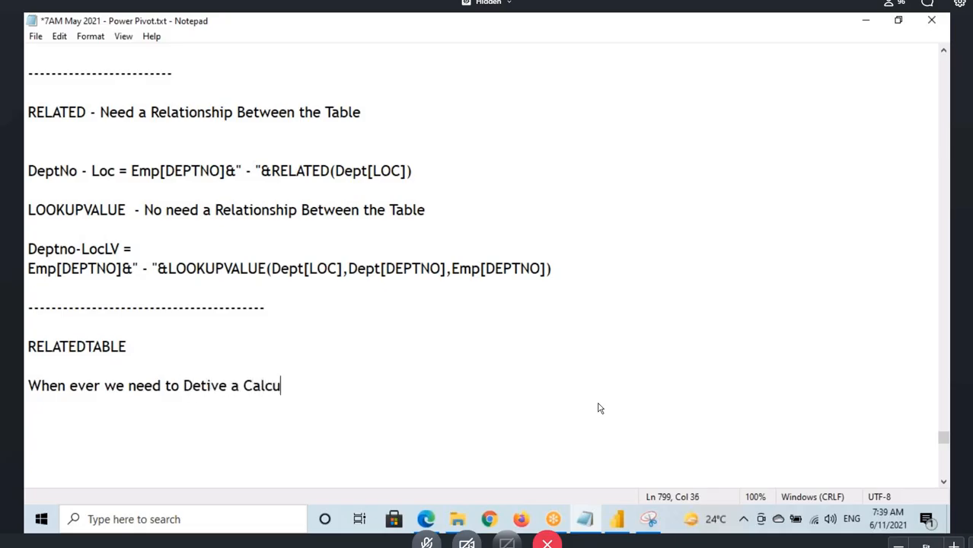
pyautogui.write('lation in')
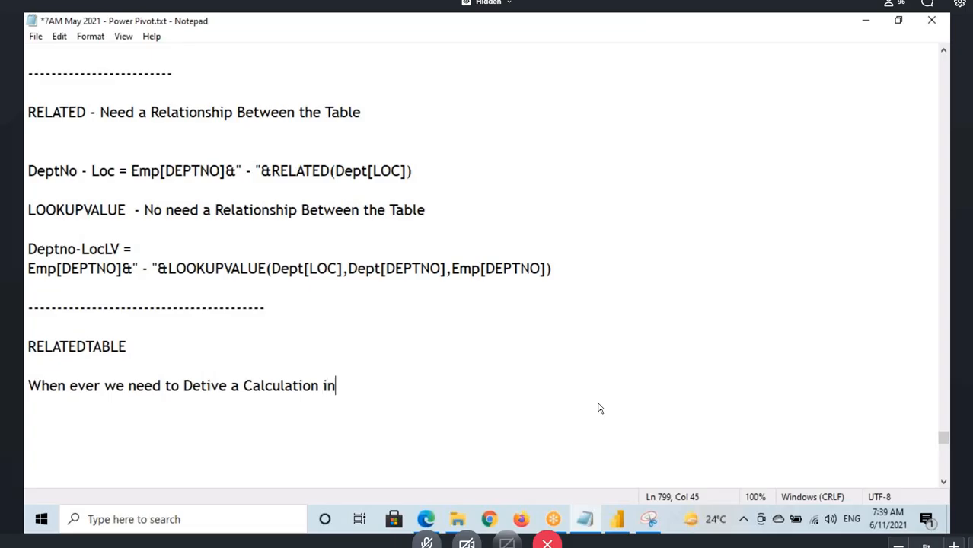
pyautogui.write(' Many S')
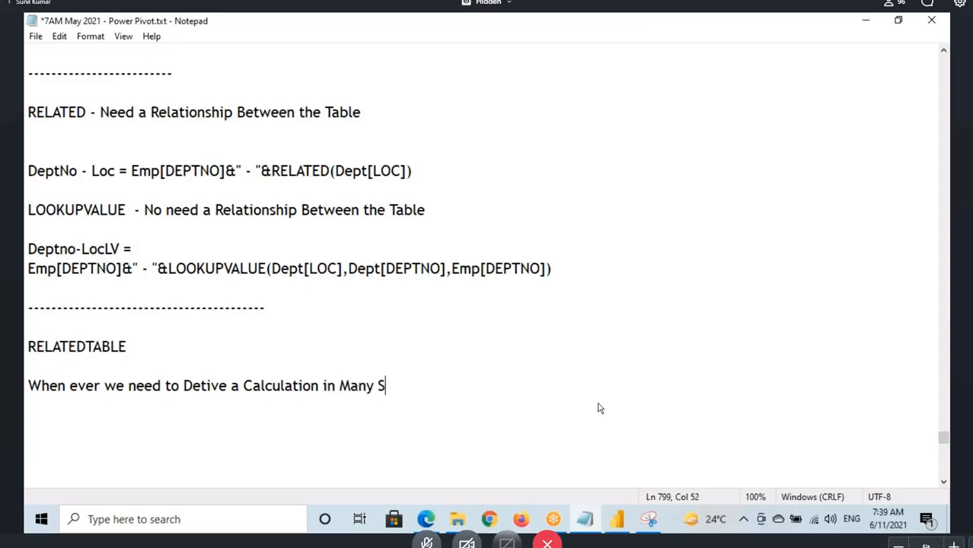
pyautogui.write('ide Table')
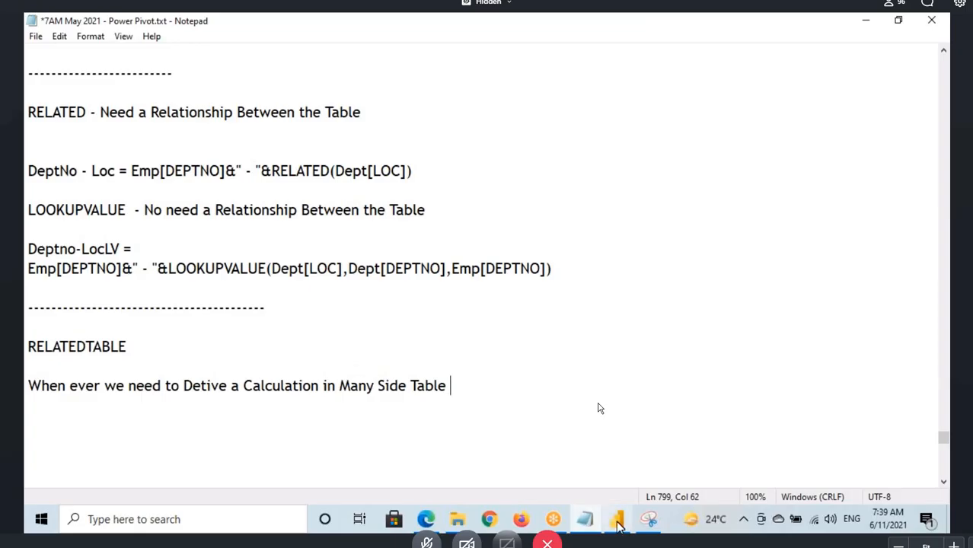
# - Switch to Power BI and mark Emp's many side and Dept's one side of the relationship
pyautogui.hotkey('alt', 'Tab')
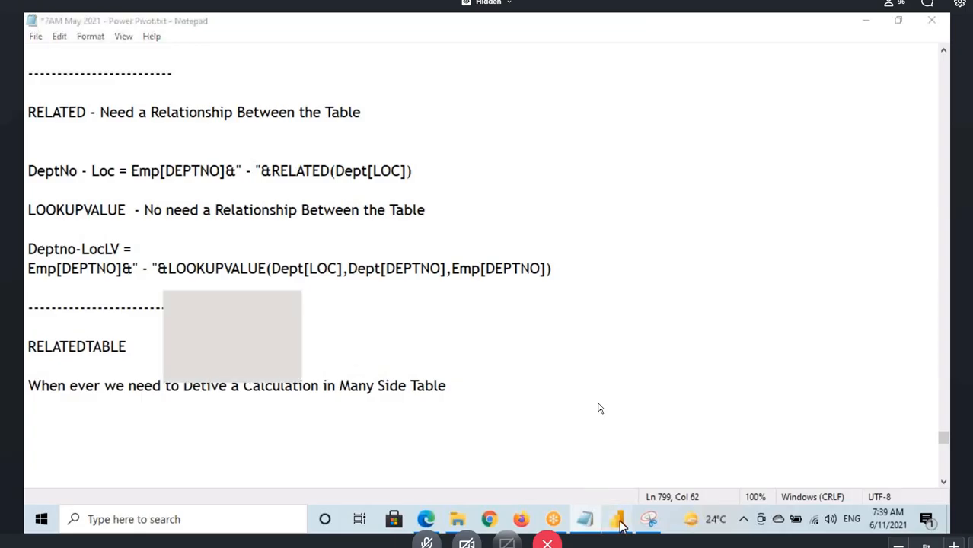
pyautogui.moveTo(406, 262)
pyautogui.mouseDown()
pyautogui.moveTo(389, 284)
pyautogui.moveTo(405, 272)
pyautogui.mouseUp()
pyautogui.moveTo(252, 207)
pyautogui.mouseDown()
pyautogui.moveTo(242, 222)
pyautogui.moveTo(247, 245)
pyautogui.moveTo(259, 241)
pyautogui.mouseUp()
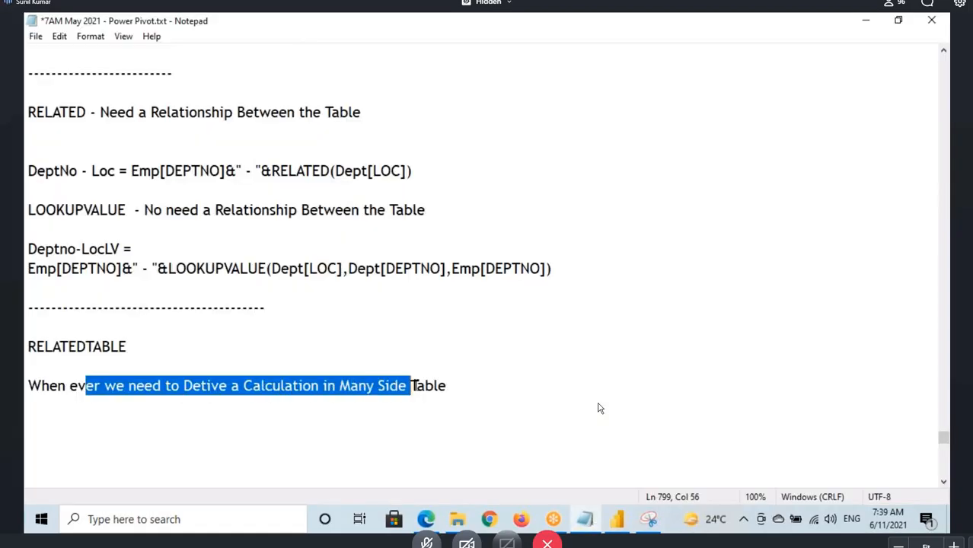
# - Continue the RELATEDTABLE note in Notepad with "by Taking Column from One Side Table we will"
pyautogui.click(462, 385)
pyautogui.write('by Ta')
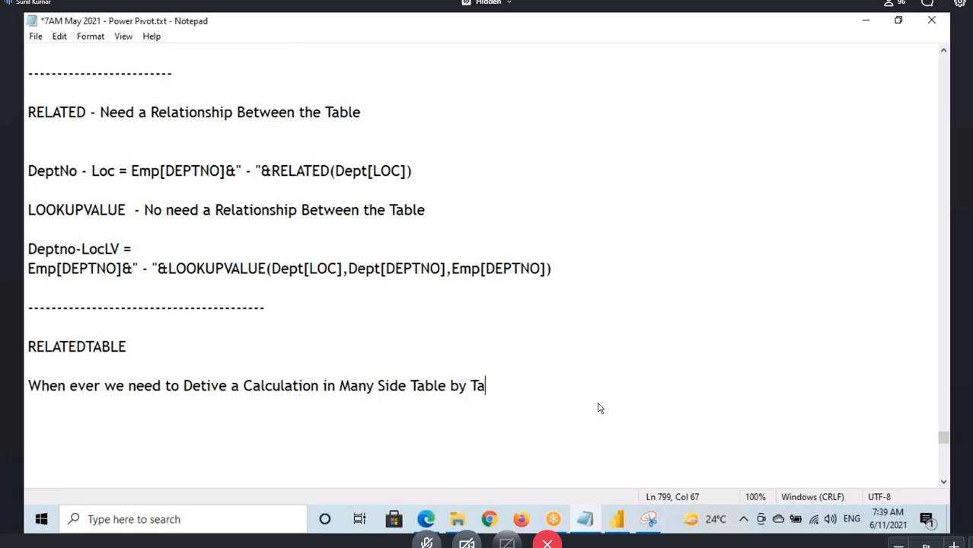
pyautogui.write('king Co')
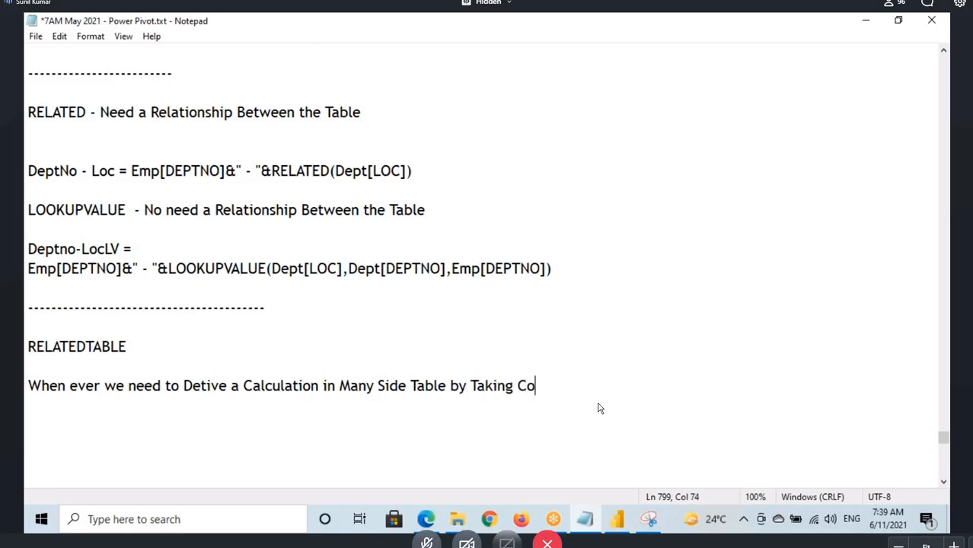
pyautogui.write('lumn from')
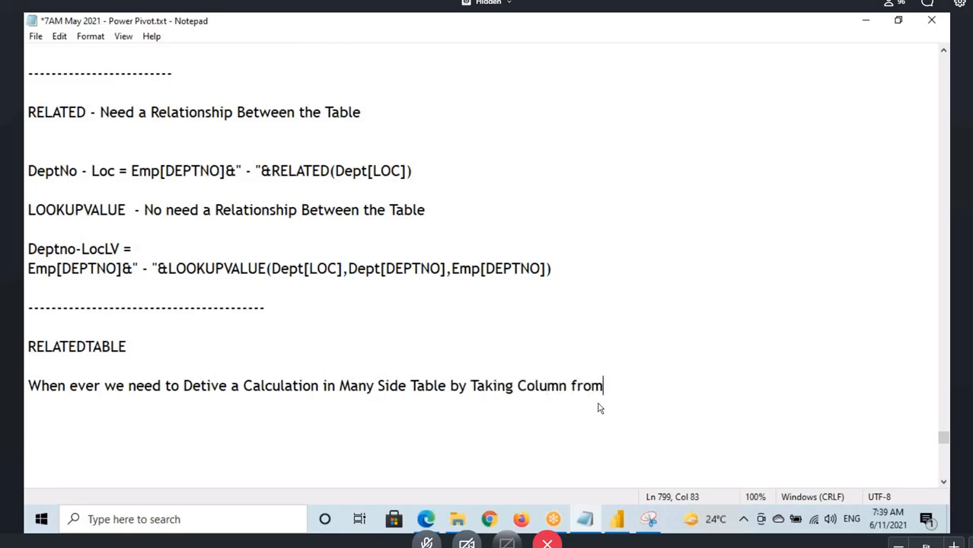
pyautogui.write(' One Sifd')
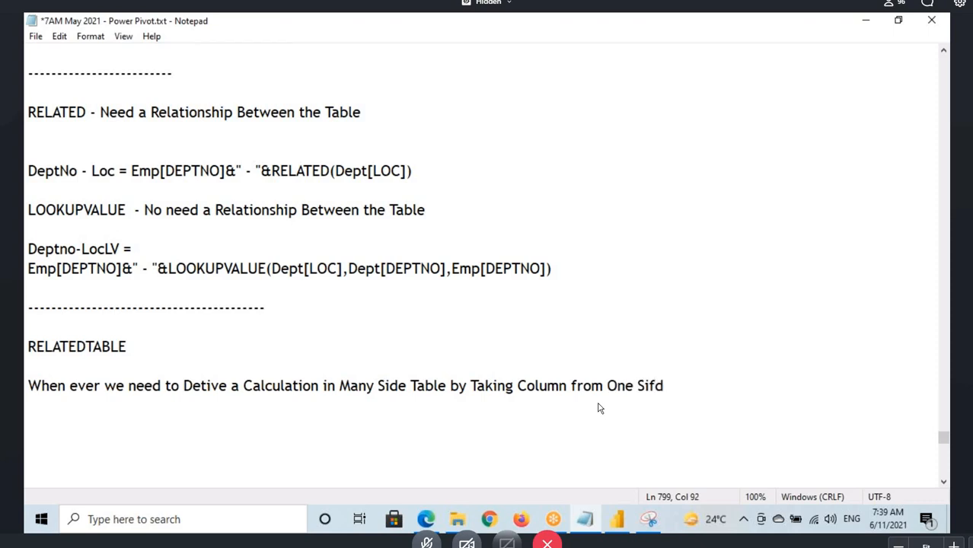
pyautogui.press('BackSpace')
pyautogui.press('BackSpace')
pyautogui.write('de')
pyautogui.write('ablle w')
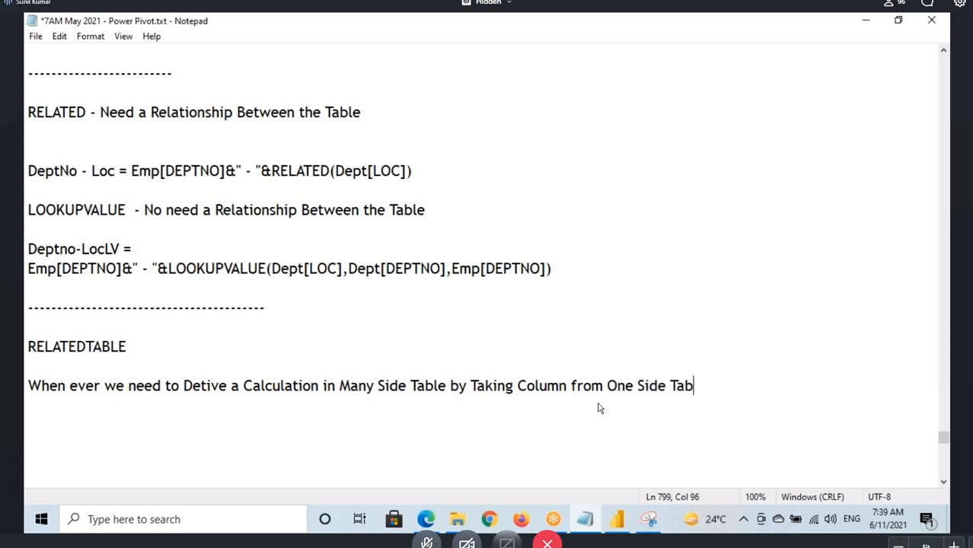
pyautogui.press('BackSpace')
pyautogui.press('BackSpace')
pyautogui.press('BackSpace')
pyautogui.press('BackSpace')
pyautogui.write('e we will')
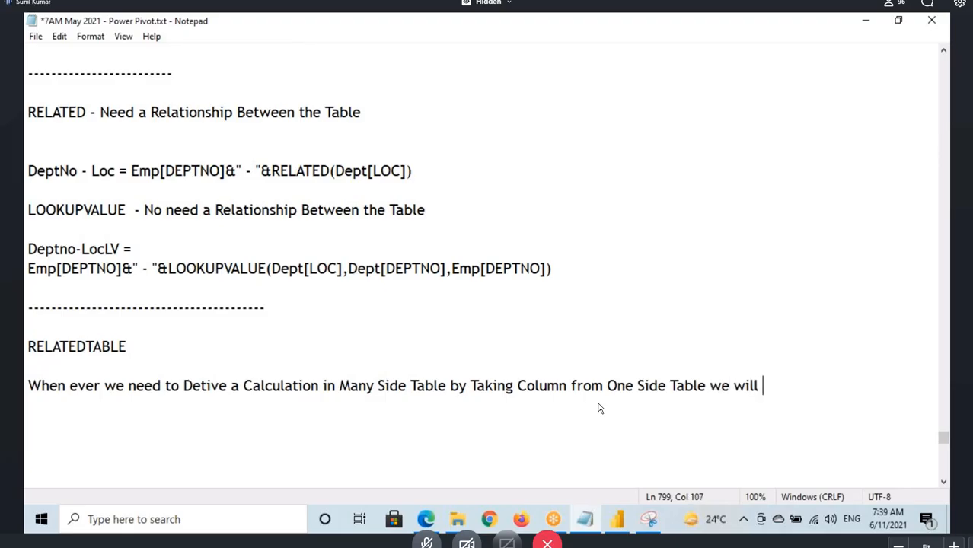
# - Append a copy of the word RELATED to the end of the note and insert "use" before it
pyautogui.moveTo(27, 113); pyautogui.dragTo(91, 113)
pyautogui.hotkey('ctrl', 'c')
pyautogui.click(767, 383)
pyautogui.hotkey('ctrl', 'v')
pyautogui.click(261, 382)
pyautogui.click(402, 384)
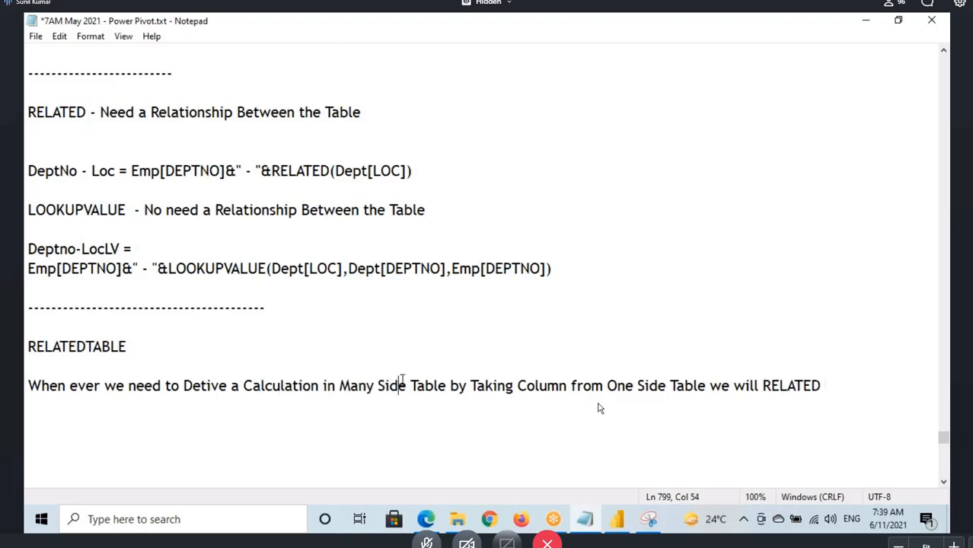
pyautogui.moveTo(411, 386); pyautogui.dragTo(397, 386)
pyautogui.moveTo(470, 386); pyautogui.dragTo(813, 385)
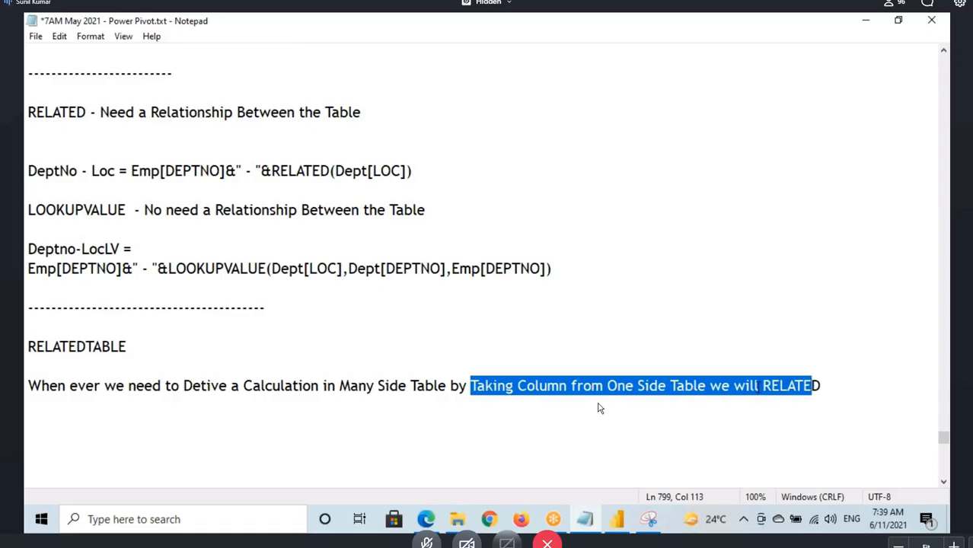
pyautogui.click(758, 386)
pyautogui.write('use')
# - Show the Emp data in Power BI, annotate the DeptNo - Loc column with an M and arrows to Dept, and clear the marks
pyautogui.moveTo(554, 519)
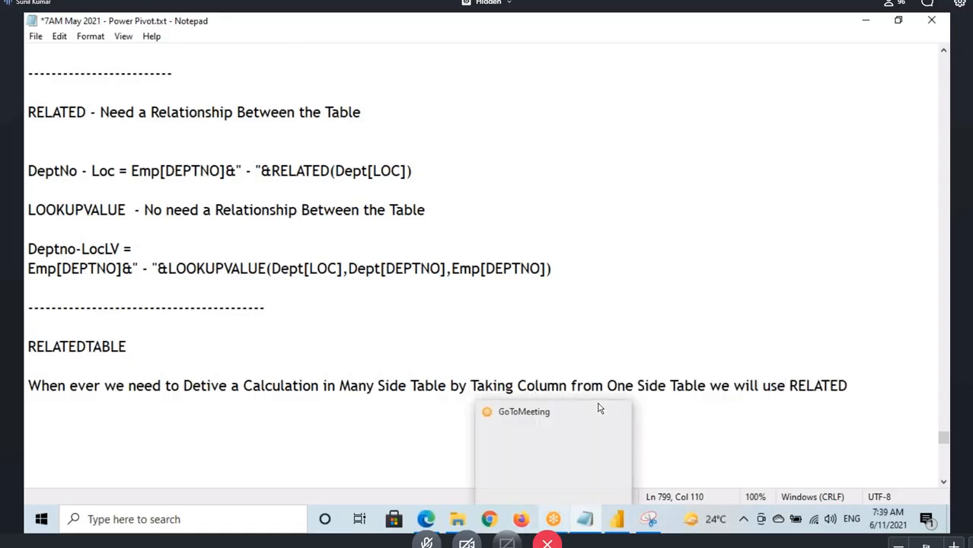
pyautogui.click(617, 519)
pyautogui.click(39, 172)
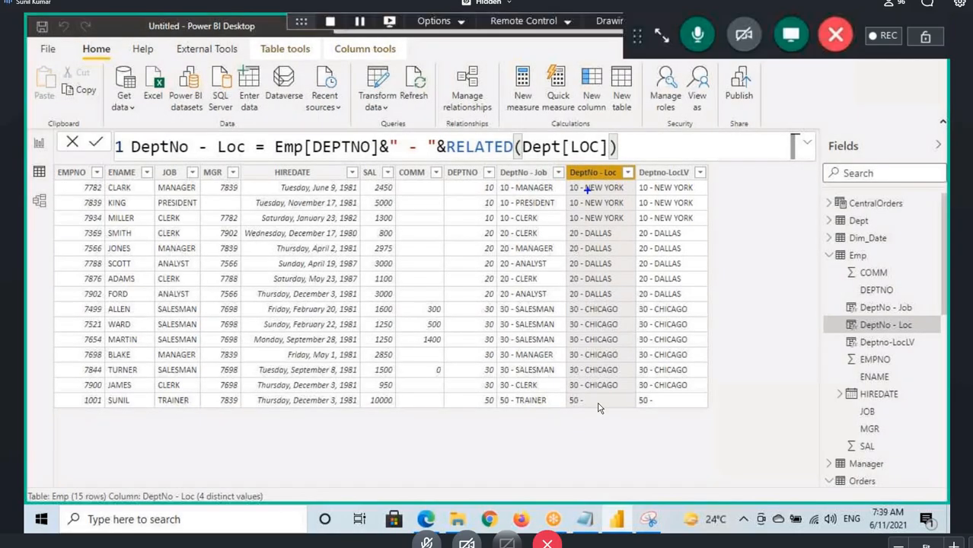
pyautogui.moveTo(573, 183); pyautogui.dragTo(630, 181)
pyautogui.moveTo(565, 213); pyautogui.dragTo(582, 220)
pyautogui.moveTo(593, 196)
pyautogui.mouseDown()
pyautogui.moveTo(609, 199)
pyautogui.moveTo(626, 175)
pyautogui.moveTo(804, 194)
pyautogui.moveTo(834, 221)
pyautogui.moveTo(744, 140)
pyautogui.moveTo(638, 142)
pyautogui.moveTo(609, 169)
pyautogui.mouseUp()
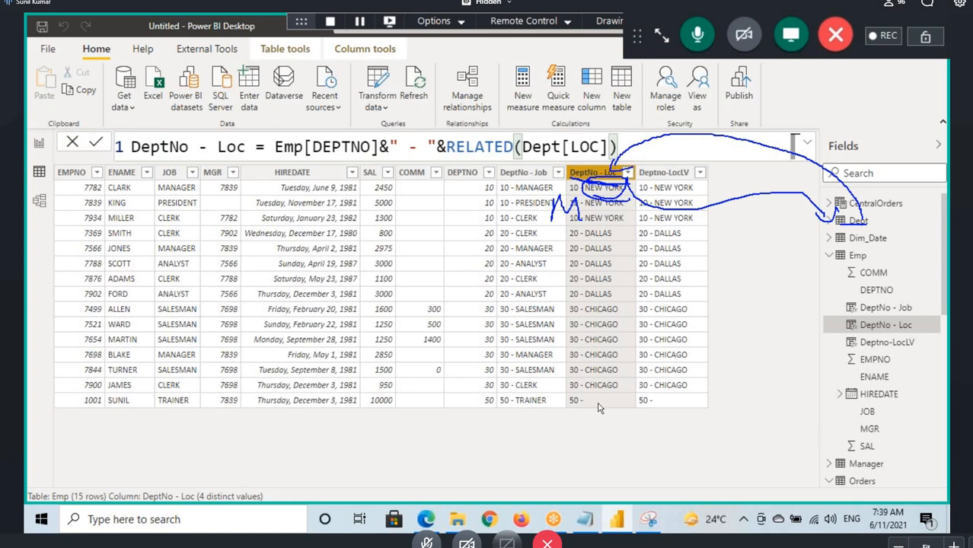
pyautogui.moveTo(594, 221); pyautogui.dragTo(593, 271)
pyautogui.moveTo(583, 201); pyautogui.dragTo(619, 263)
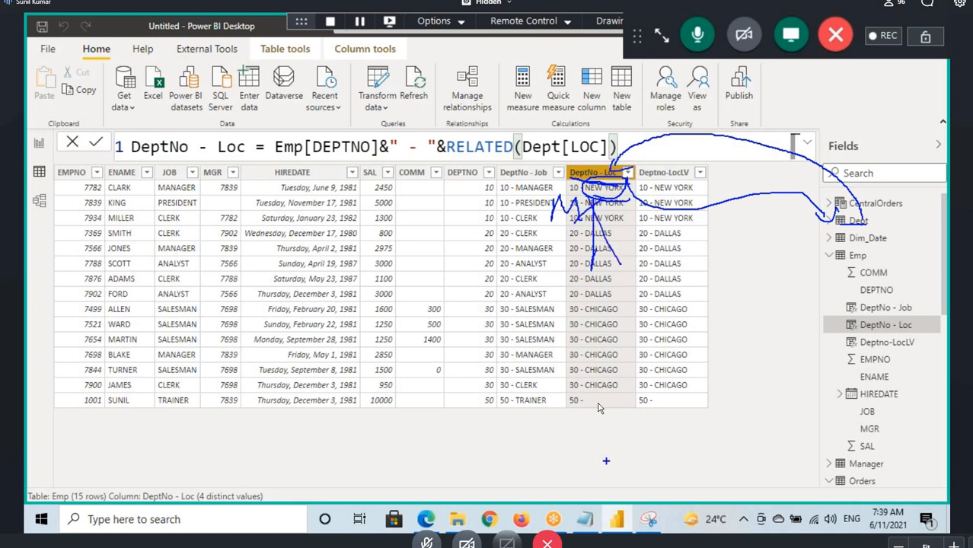
pyautogui.press('Escape')
# - Switch to Notepad and highlight the many-side note, its closing word RELATED, and the RELATEDTABLE heading
pyautogui.click(586, 519)
pyautogui.moveTo(259, 386); pyautogui.dragTo(441, 386)
pyautogui.moveTo(536, 385); pyautogui.dragTo(849, 385)
pyautogui.click(26, 349)
pyautogui.moveTo(790, 384); pyautogui.dragTo(839, 386)
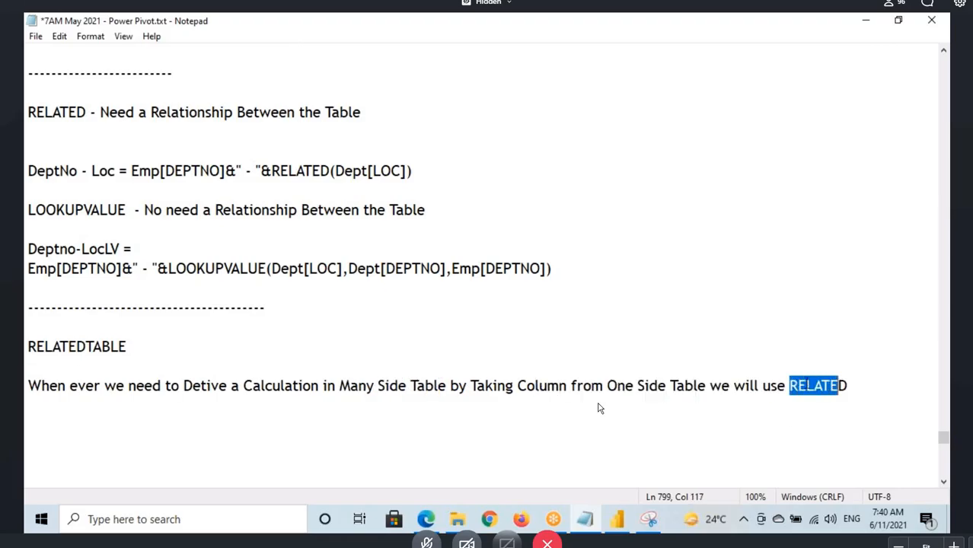
pyautogui.moveTo(28, 347); pyautogui.dragTo(202, 341)
# - Switch to Power BI, show the Dept table's data, and add a calculated column named SumOfSales
pyautogui.click(617, 521)
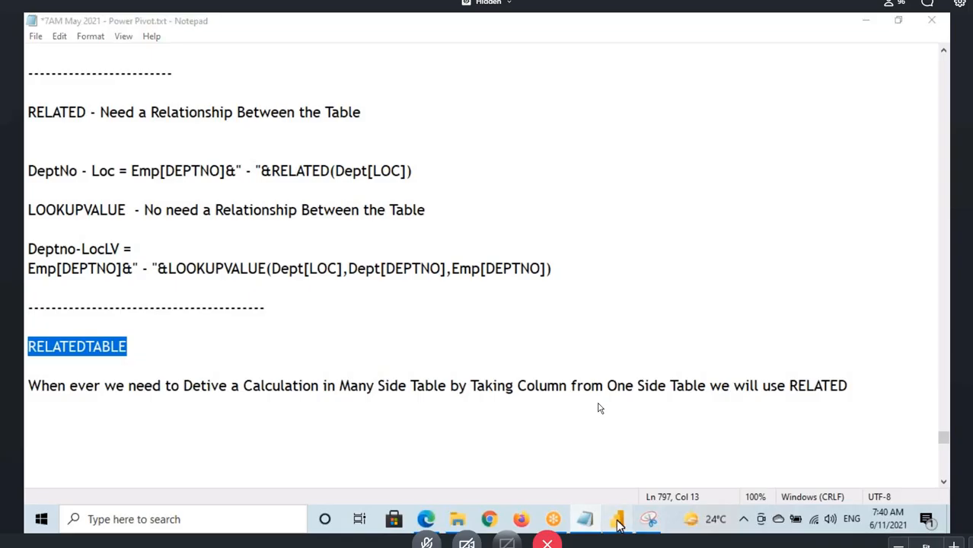
pyautogui.click(831, 255)
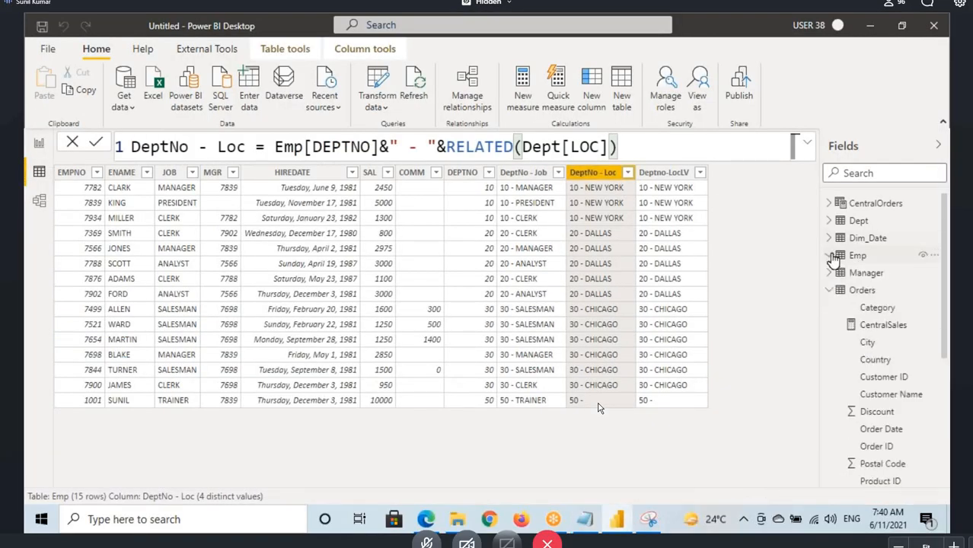
pyautogui.click(857, 222)
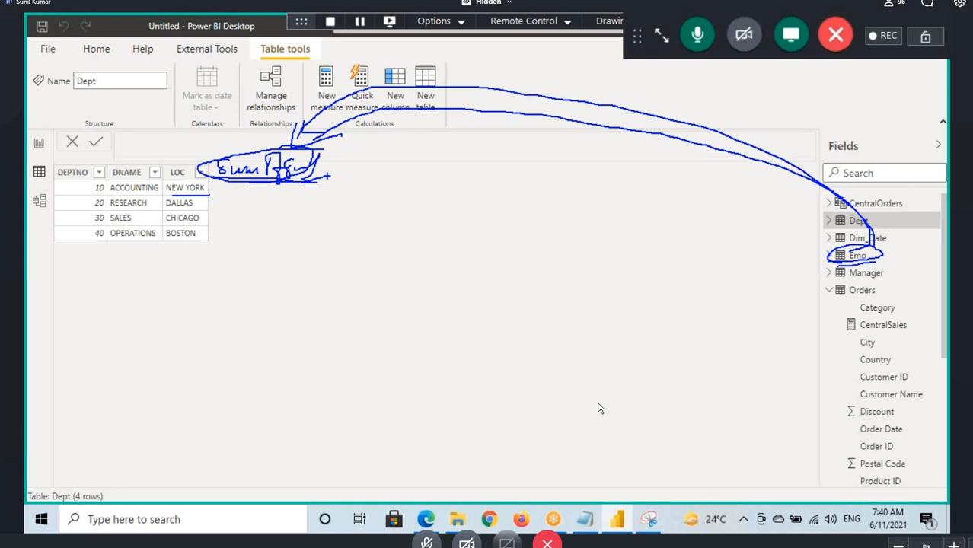
pyautogui.click(394, 86)
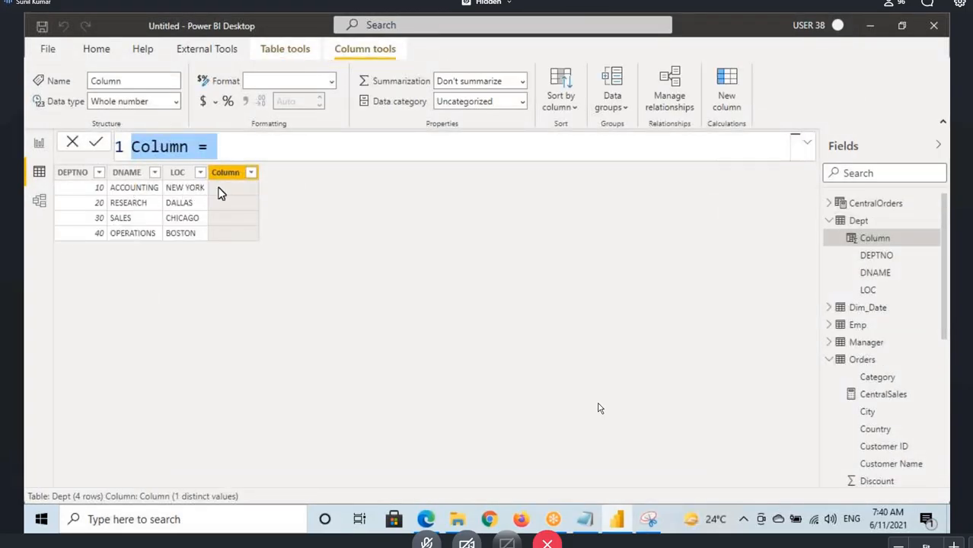
pyautogui.doubleClick(185, 150)
pyautogui.write('SumO')
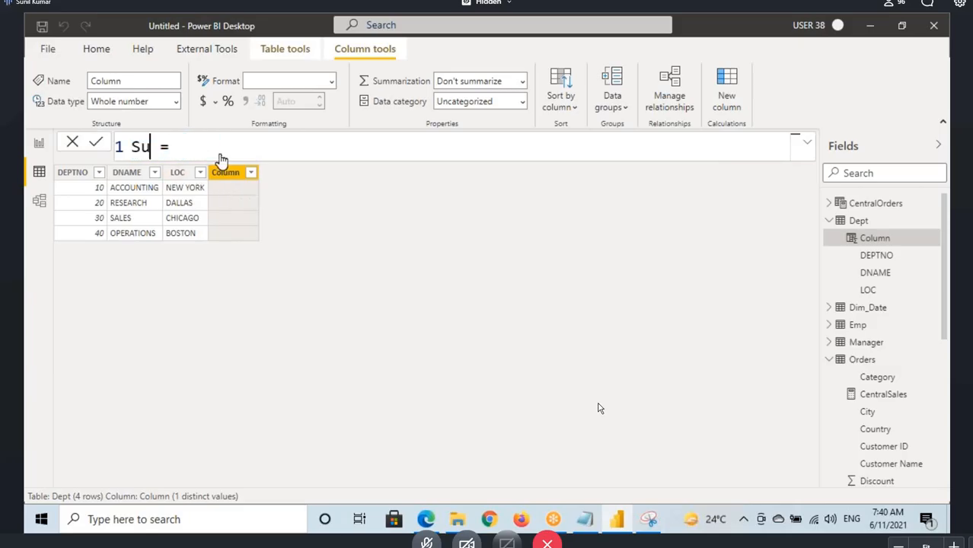
pyautogui.write('fSales')
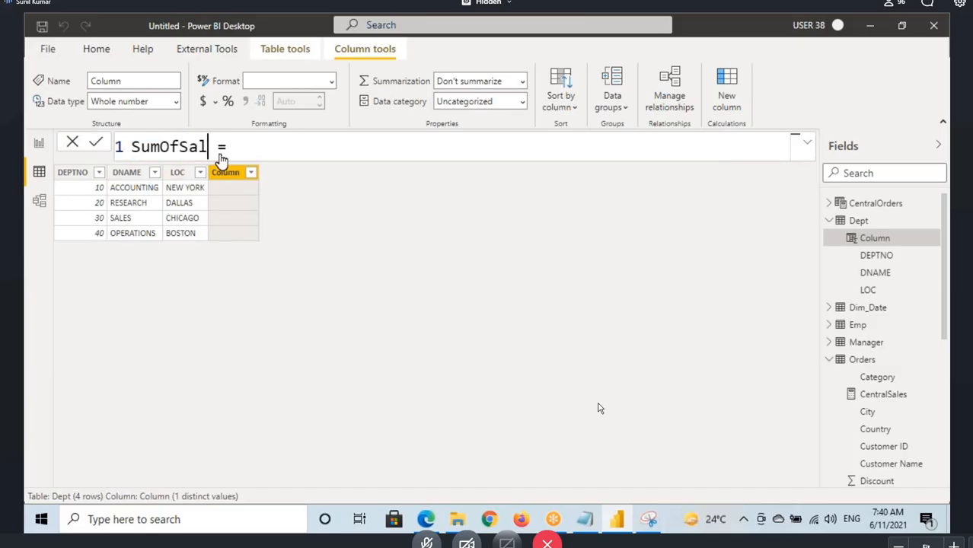
# - Begin the SumOfSales formula with CALCULATE, using SUM(Emp[SAL]) as its expression
pyautogui.write('c')
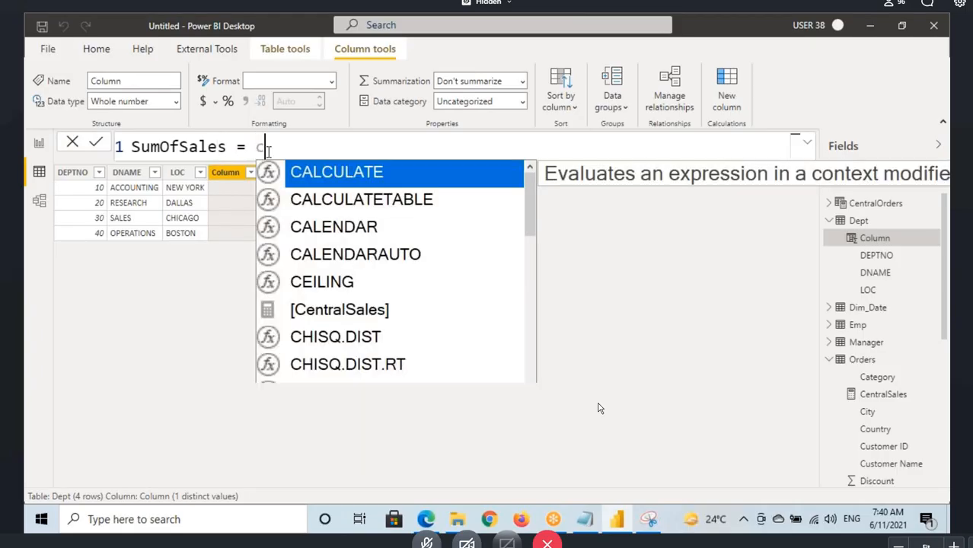
pyautogui.press('Tab')
pyautogui.write('sum')
pyautogui.press('Tab')
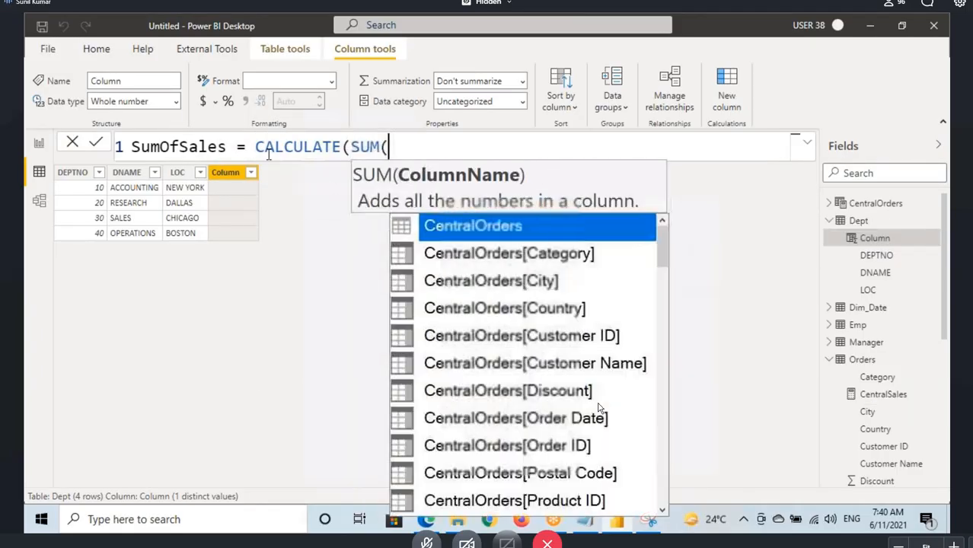
pyautogui.write('sales')
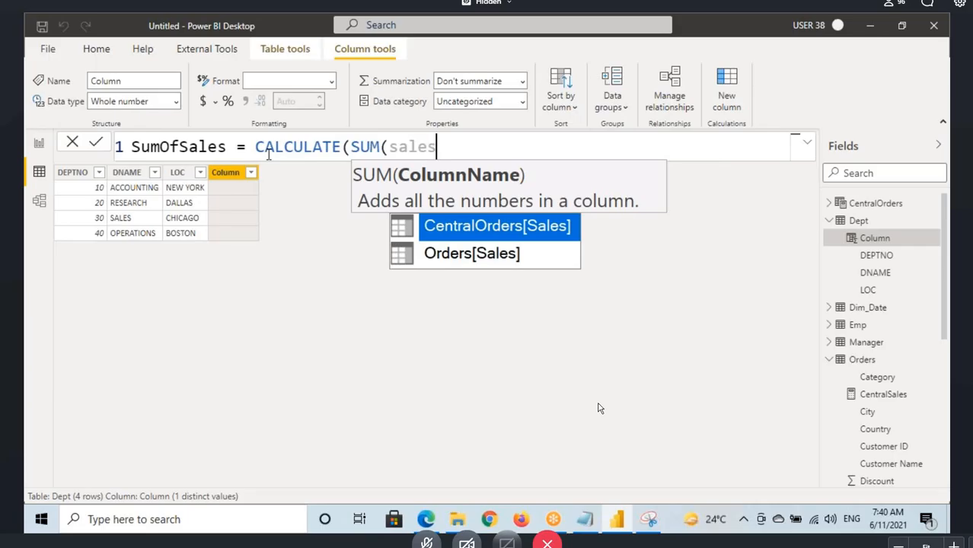
pyautogui.press('BackSpace')
pyautogui.press('BackSpace')
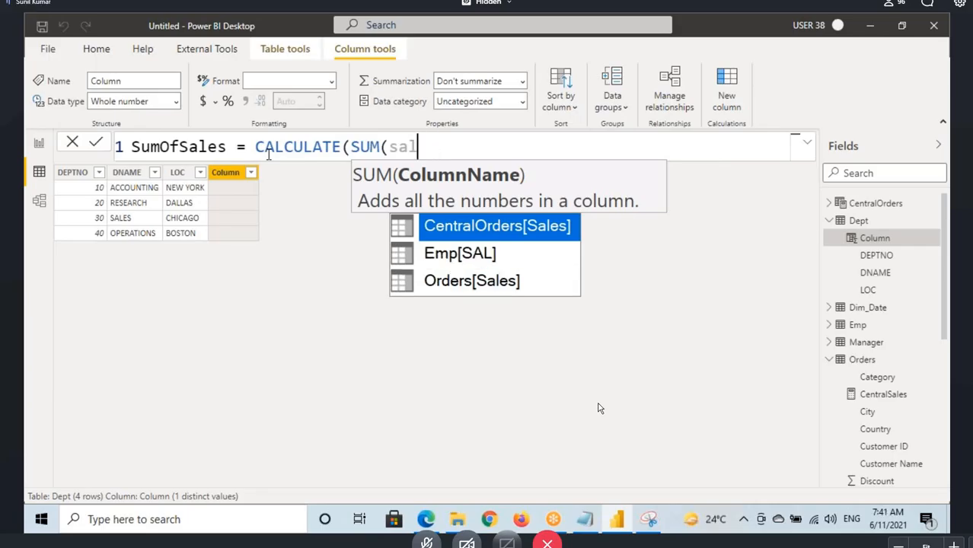
pyautogui.press('Down')
pyautogui.press('Tab')
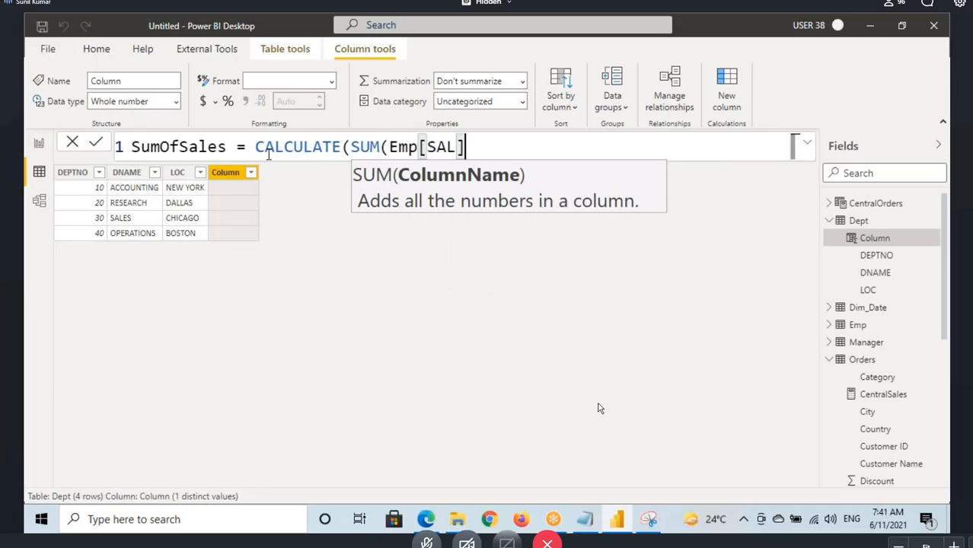
pyautogui.write('),')
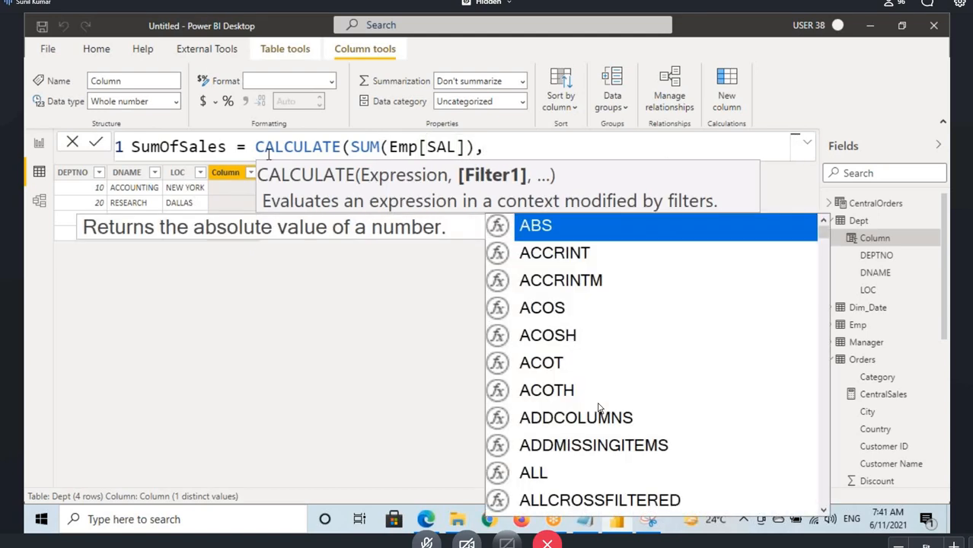
# - Complete the SumOfSales formula with RELATEDTABLE(Emp) as the CALCULATE filter and commit the column
pyautogui.write('relate')
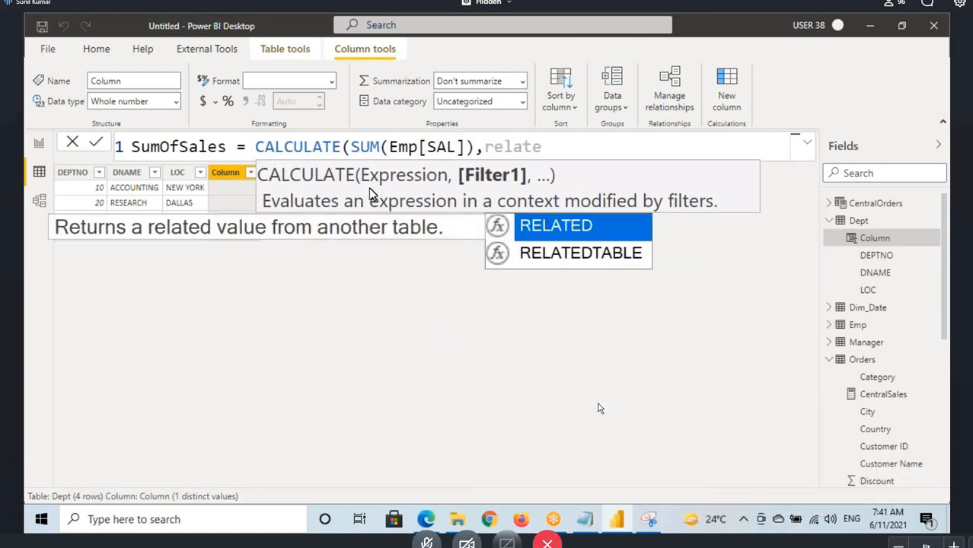
pyautogui.press('Down')
pyautogui.press('Tab')
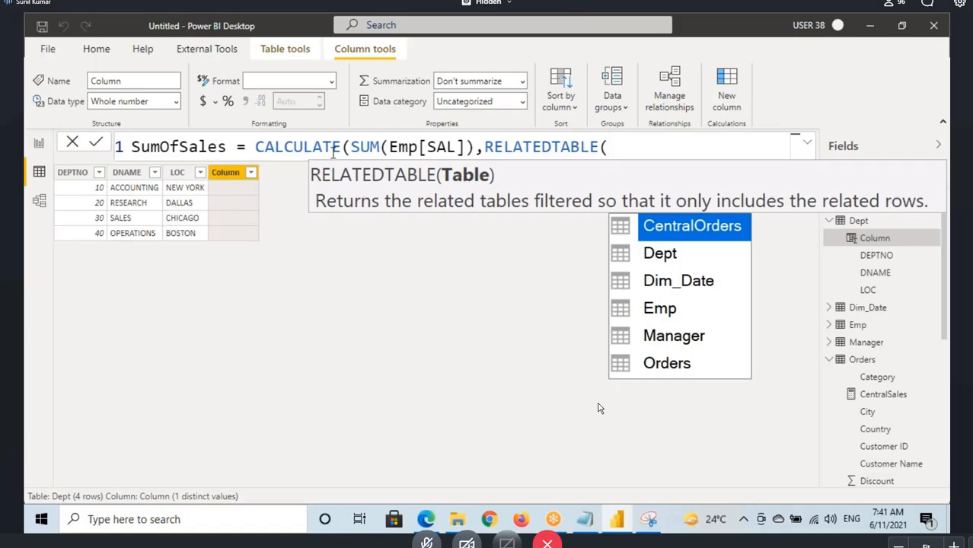
pyautogui.click(175, 188)
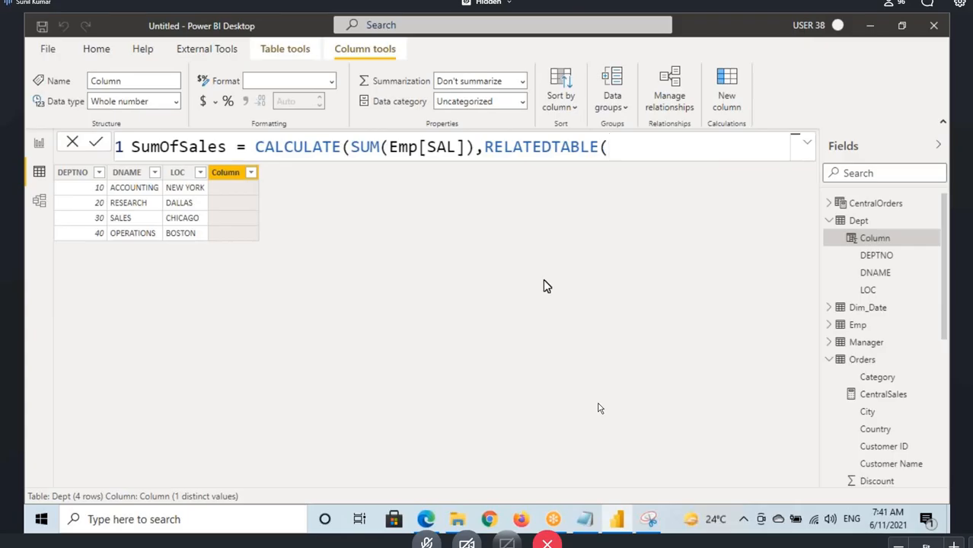
pyautogui.write('Emp')
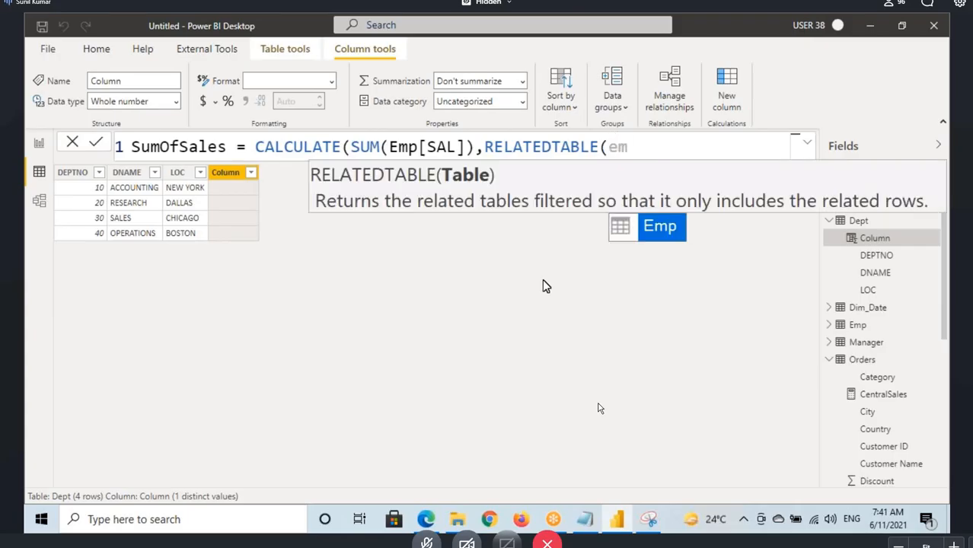
pyautogui.write('))')
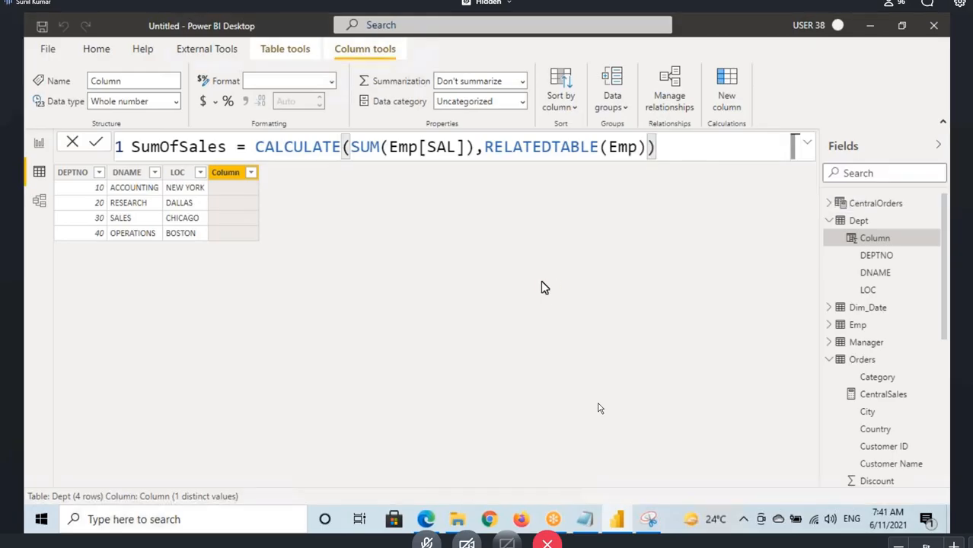
pyautogui.click(542, 287)
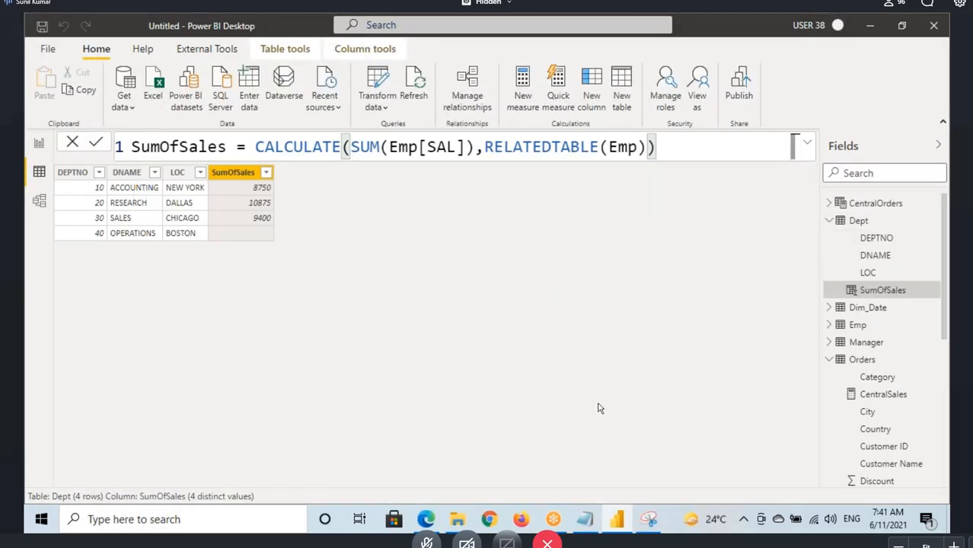
# - Annotate the NEW YORK and DALLAS locations, the SumOfSales values and header, and RELATEDTABLE in the formula, and clear the marks
pyautogui.moveTo(161, 196); pyautogui.dragTo(256, 197)
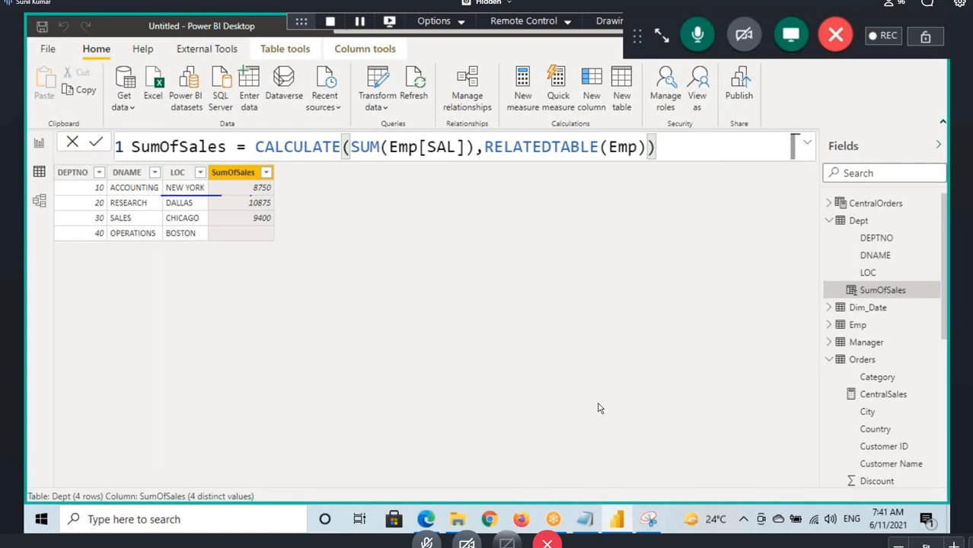
pyautogui.moveTo(175, 213); pyautogui.dragTo(278, 204)
pyautogui.moveTo(247, 216); pyautogui.dragTo(285, 220)
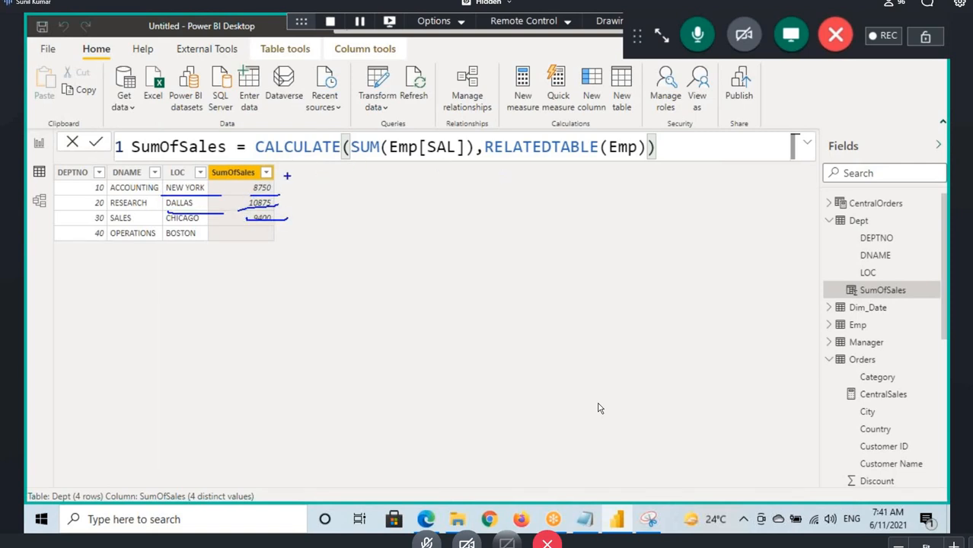
pyautogui.moveTo(220, 154)
pyautogui.mouseDown()
pyautogui.moveTo(247, 154)
pyautogui.moveTo(235, 207)
pyautogui.mouseUp()
pyautogui.moveTo(130, 196); pyautogui.dragTo(130, 226)
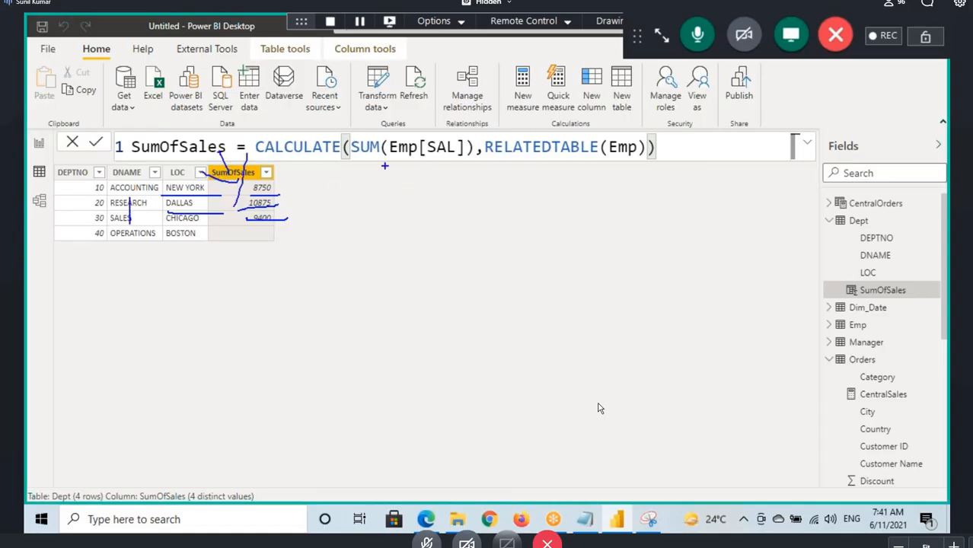
pyautogui.moveTo(507, 162); pyautogui.dragTo(563, 163)
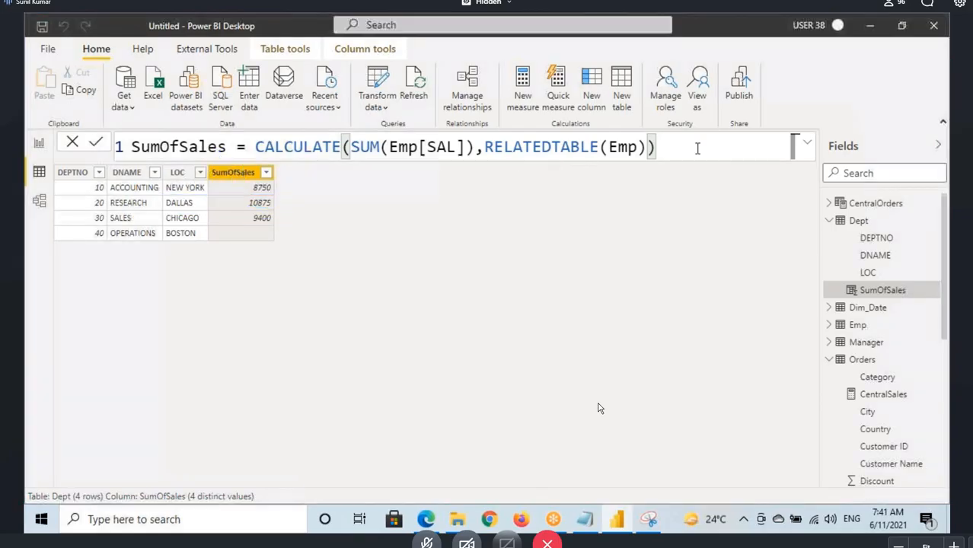
# - Copy the whole SumOfSales formula and paste it into the Notepad notes beneath the many-side note
pyautogui.moveTo(697, 149); pyautogui.dragTo(128, 153)
pyautogui.hotkey('ctrl', 'c')
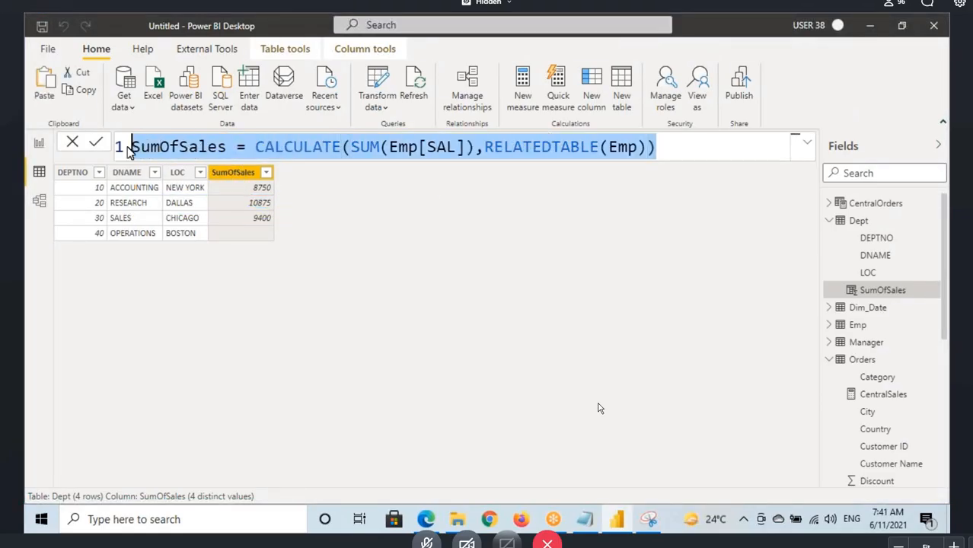
pyautogui.click(584, 519)
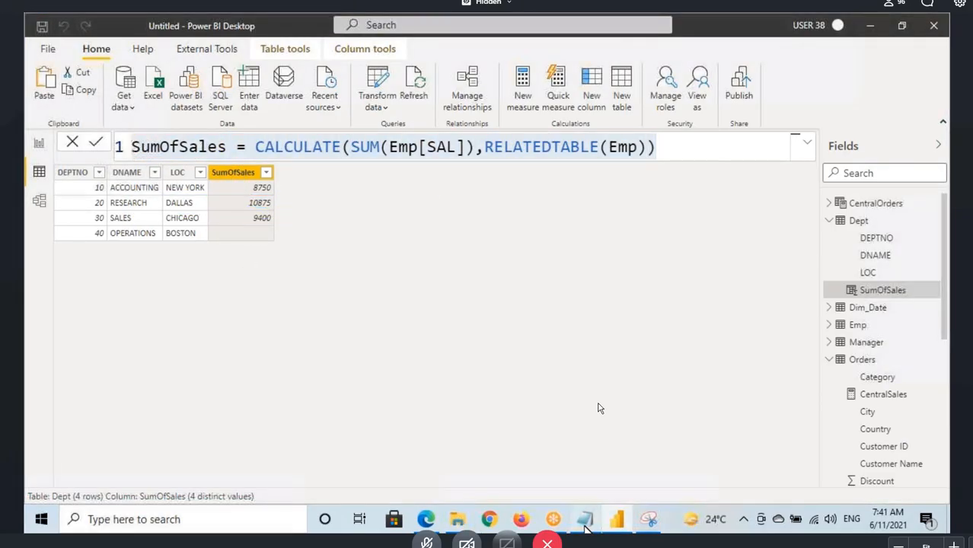
pyautogui.hotkey('ctrl', 'v')
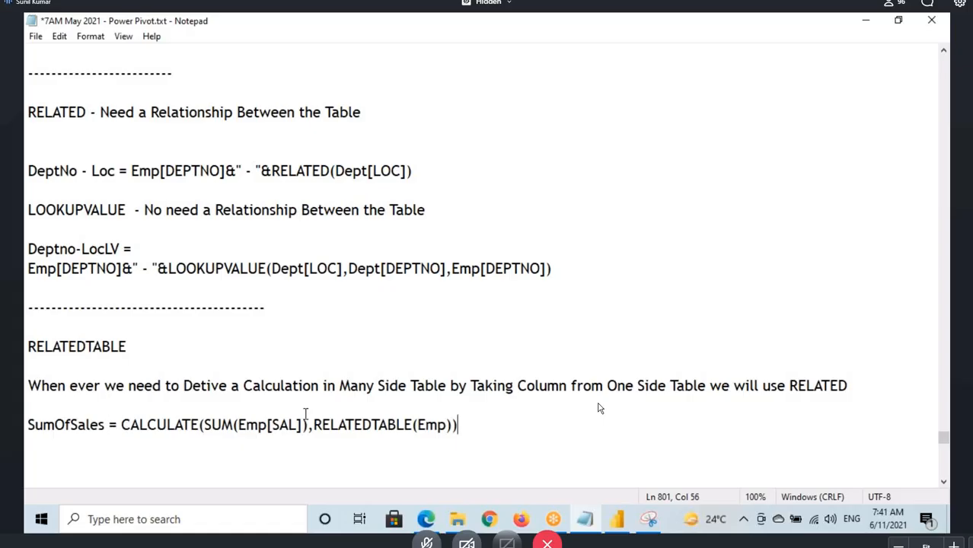
# - Insert a second line below the many-side note, reusing its opening words, reading "When ever we need to Detive a Calculation in One Side Table"
pyautogui.click(137, 385)
pyautogui.click(27, 424)
pyautogui.press('Return')
pyautogui.click(27, 385)
pyautogui.moveTo(28, 385); pyautogui.dragTo(340, 387)
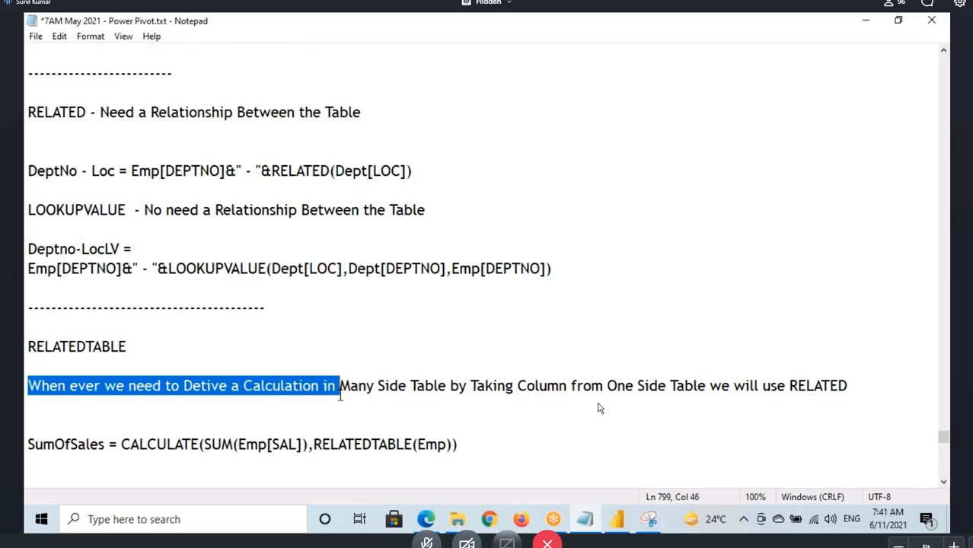
pyautogui.hotkey('ctrl', 'c')
pyautogui.click(50, 414)
pyautogui.hotkey('ctrl', 'v')
pyautogui.write('O')
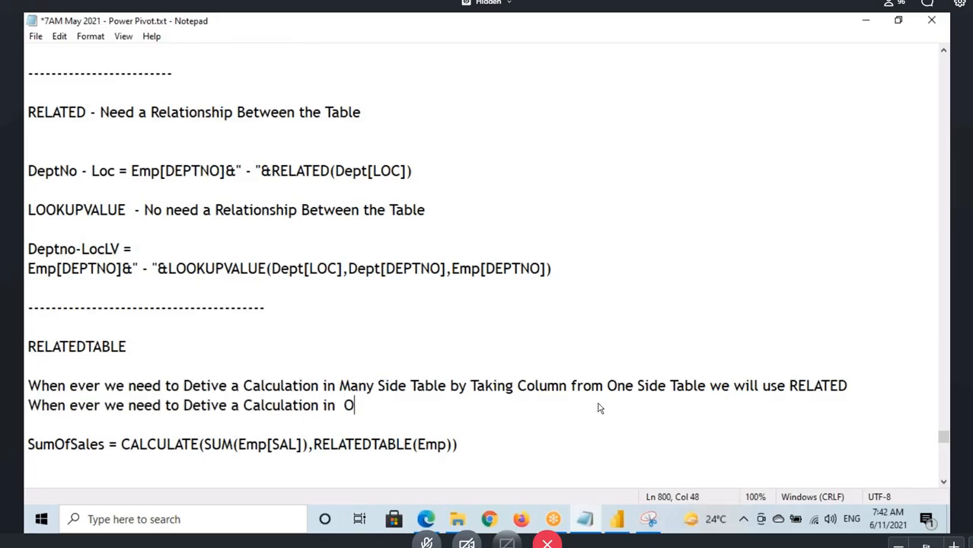
pyautogui.write('ne Side ')
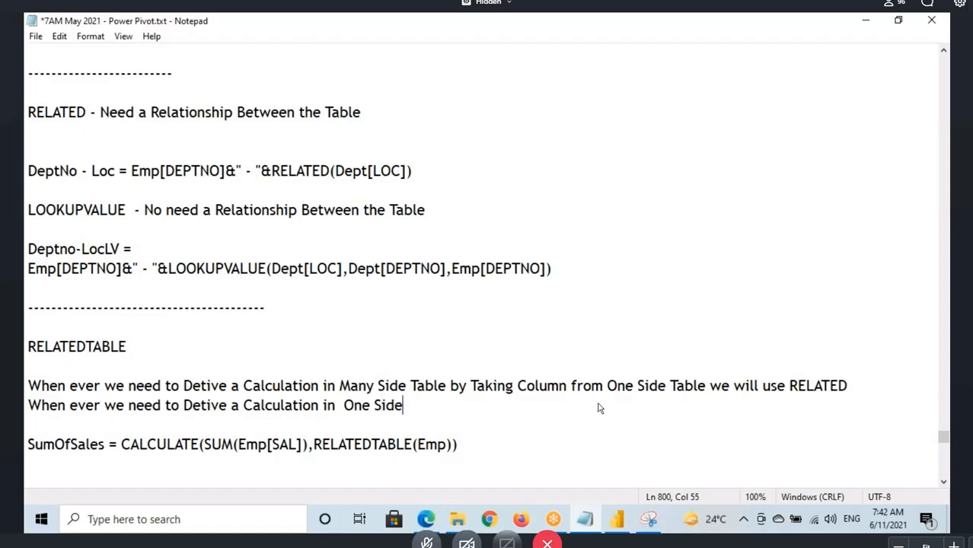
pyautogui.write('Table')
# - Continue the second note with the copied words "by Taking Column from" followed by "Many Side Table"
pyautogui.moveTo(447, 386); pyautogui.dragTo(603, 386)
pyautogui.click(468, 413)
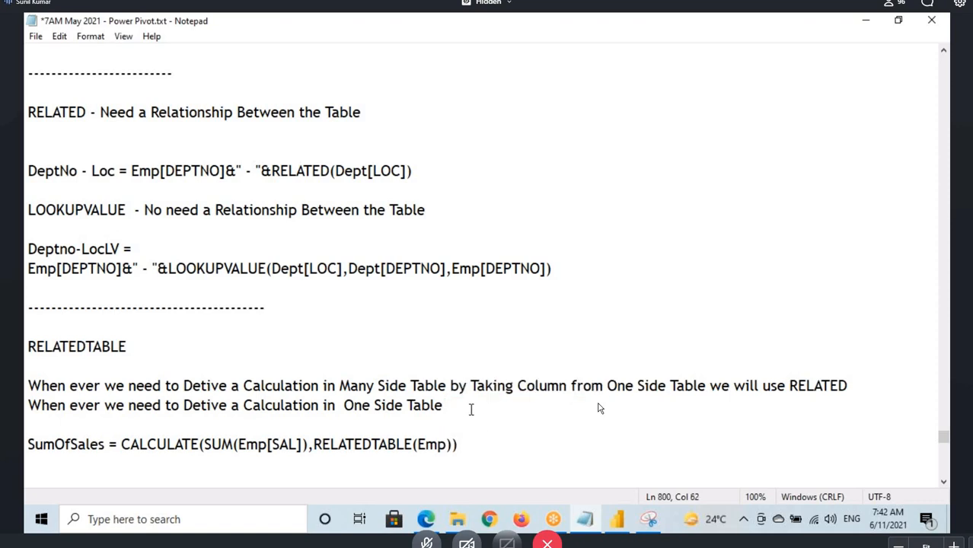
pyautogui.hotkey('ctrl', 'v')
pyautogui.write('Ma')
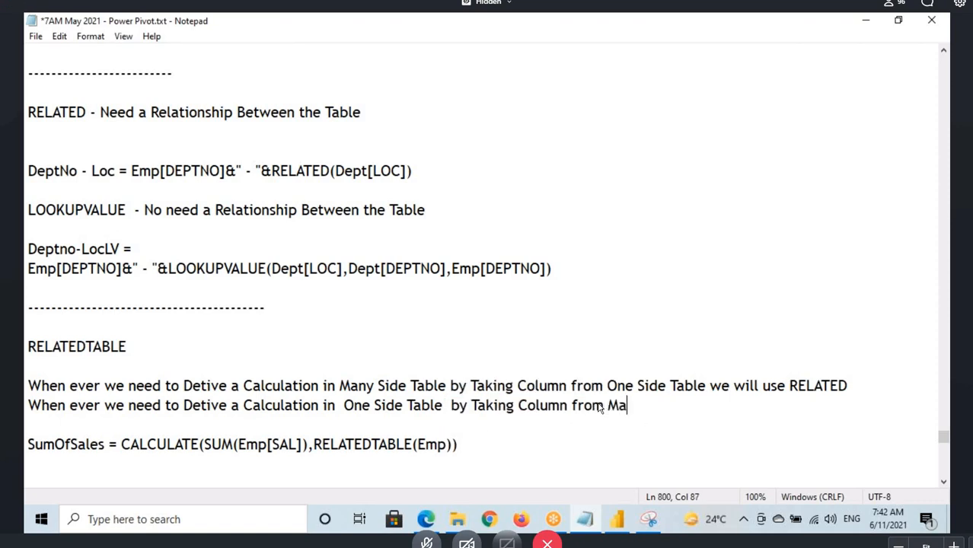
pyautogui.write('ny Side')
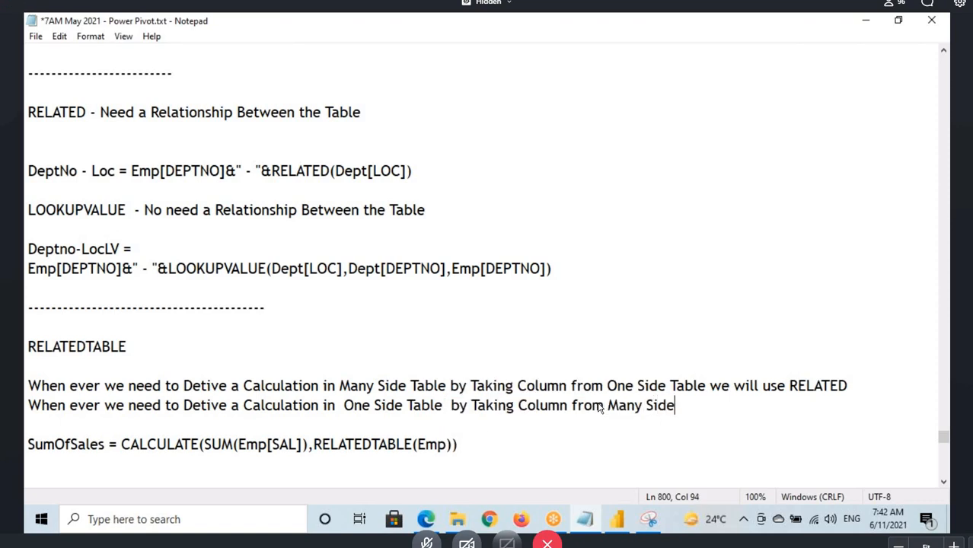
pyautogui.write(' Table')
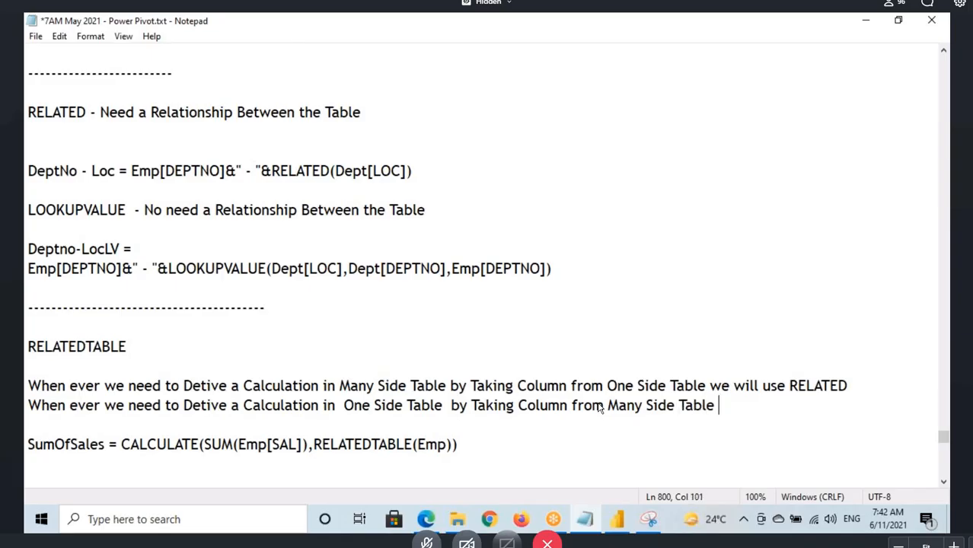
# - Finish the second note with copies of "we will use" and the heading RELATEDTABLE, and save the file
pyautogui.press('Up')
pyautogui.moveTo(711, 386); pyautogui.dragTo(789, 388)
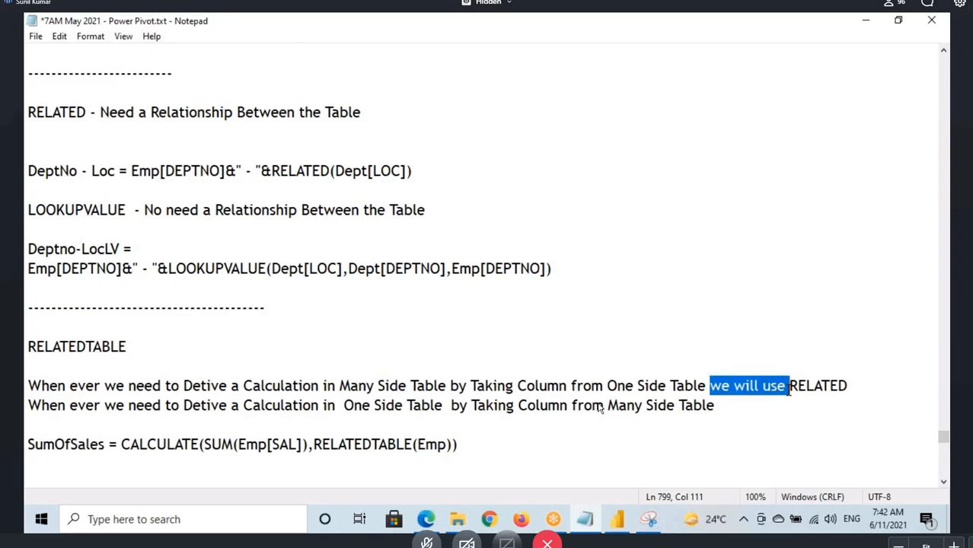
pyautogui.click(737, 407)
pyautogui.hotkey('ctrl', 'v')
pyautogui.click(26, 346)
pyautogui.moveTo(26, 347); pyautogui.dragTo(127, 347)
pyautogui.click(808, 406)
pyautogui.hotkey('ctrl', 'v')
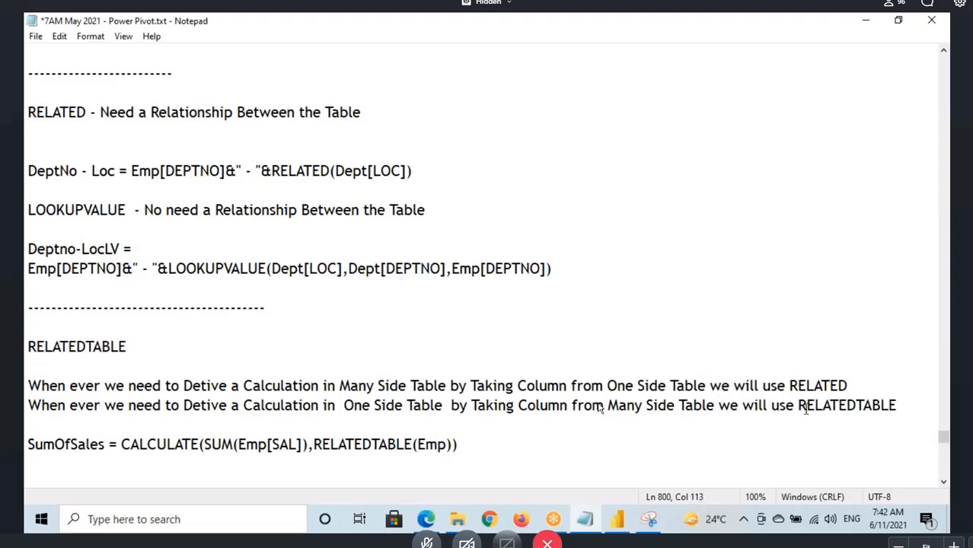
pyautogui.hotkey('ctrl', 's')
# - Add a dashed separator line below the SumOfSales formula, leaving a blank line between them
pyautogui.scroll(-3, 523, 308)
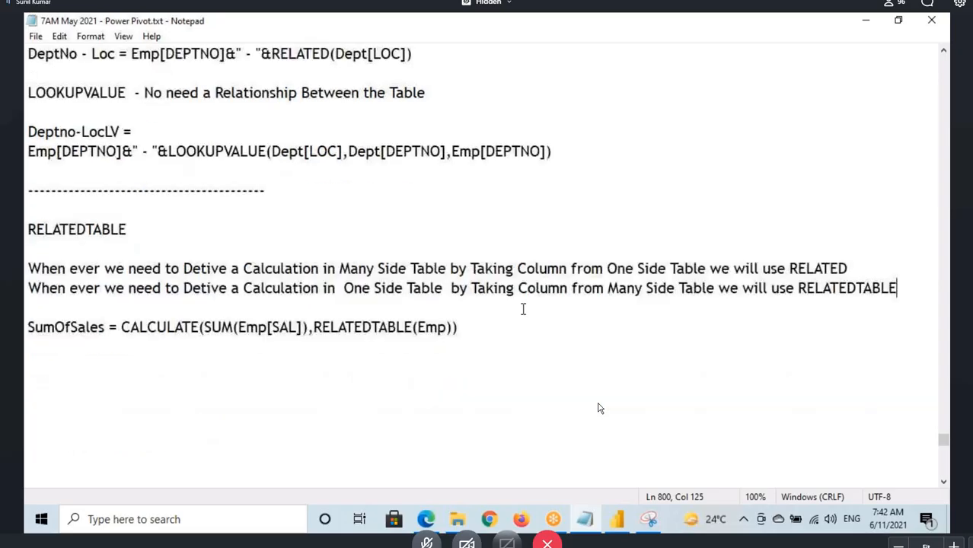
pyautogui.click(482, 269)
pyautogui.press('Return')
pyautogui.press('Return')
pyautogui.write('-')
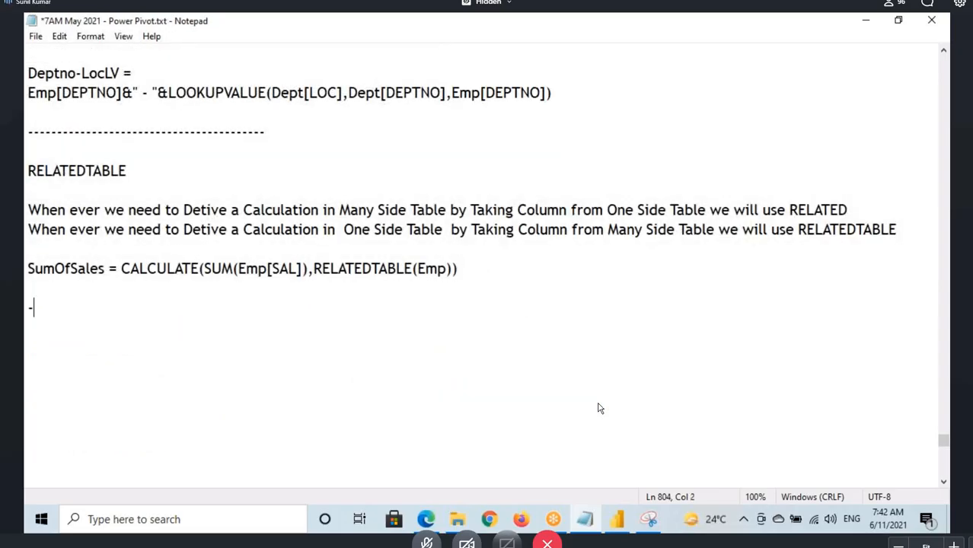
pyautogui.write('-----------------------------------------------------------')
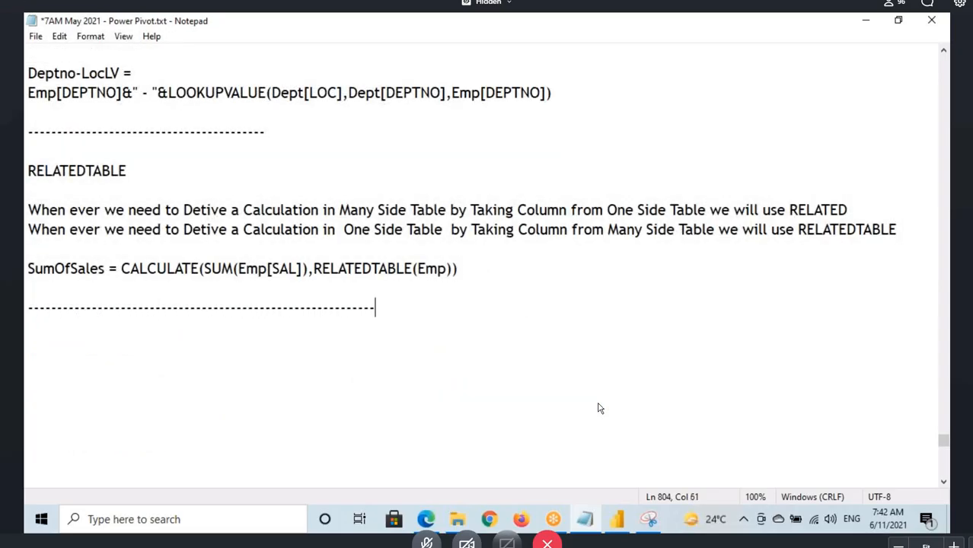
pyautogui.write('---------')
# - Switch to File Explorer and open the DAX folder to browse its files
pyautogui.click(616, 519)
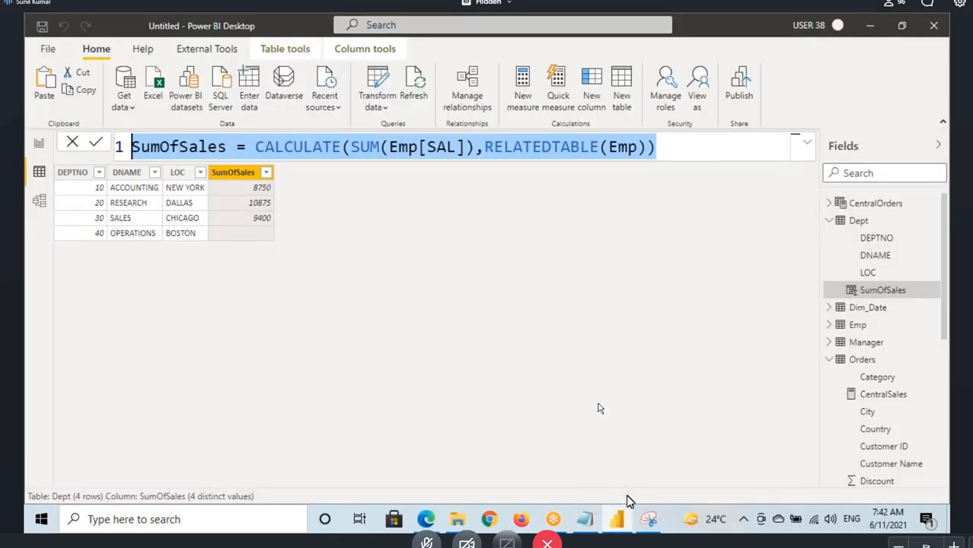
pyautogui.click(584, 520)
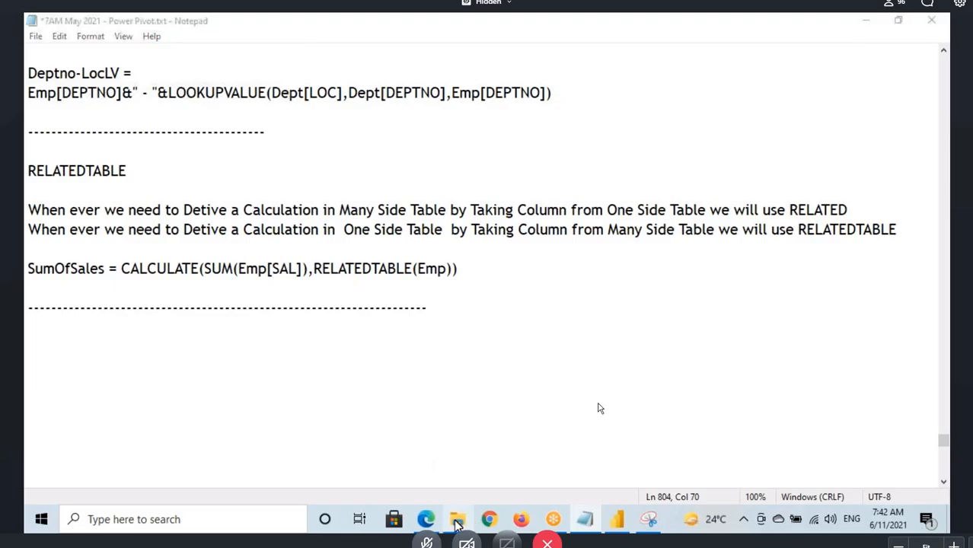
pyautogui.hotkey('alt', 'Tab')
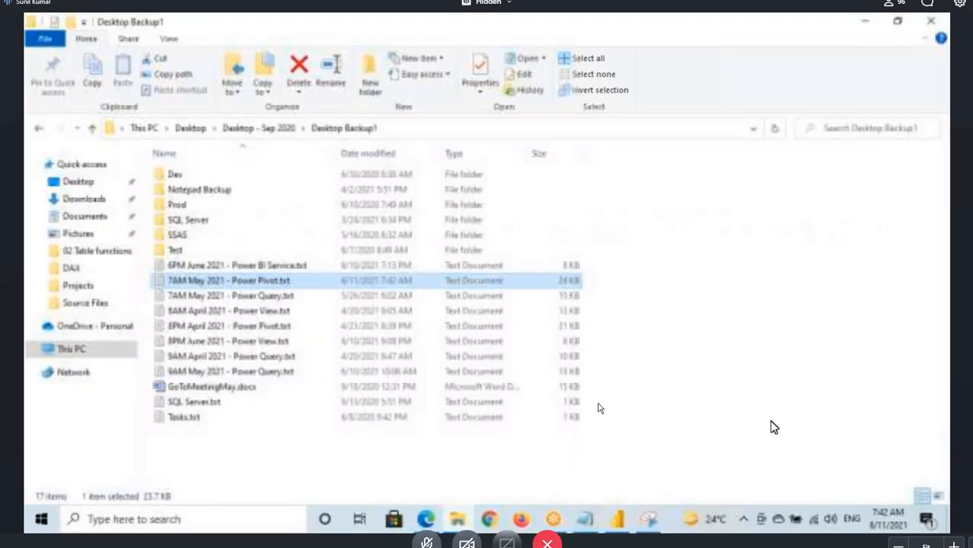
pyautogui.click(76, 273)
pyautogui.scroll(-1, 214, 284)
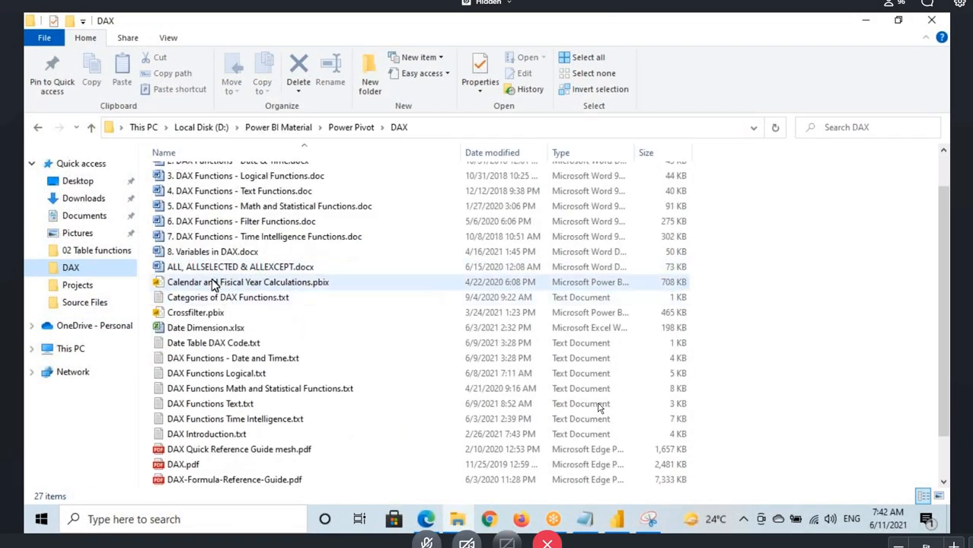
# - Open 8. Variables in DAX.docx from the DAX folder, dismiss the Office activation wizard, and point out the heading on understanding variables
pyautogui.click(210, 255)
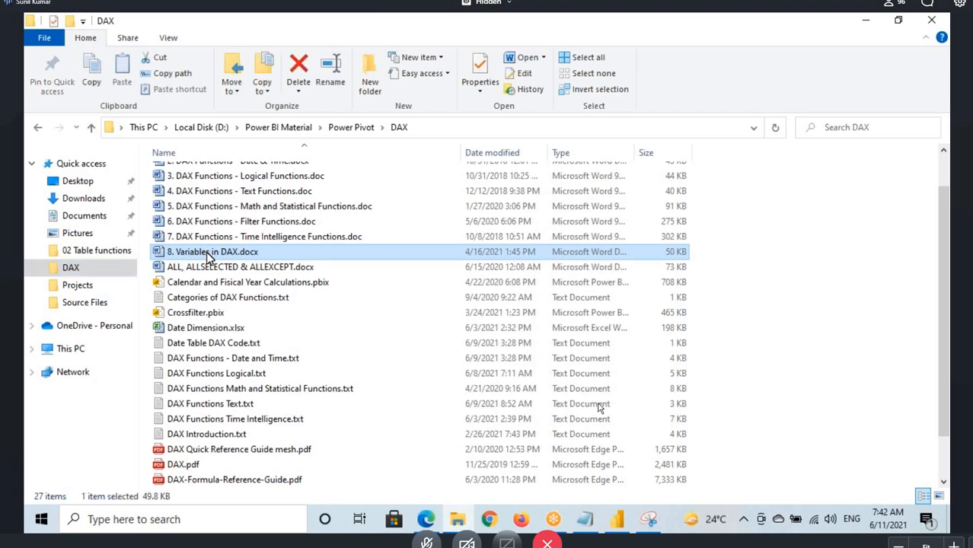
pyautogui.doubleClick(210, 257)
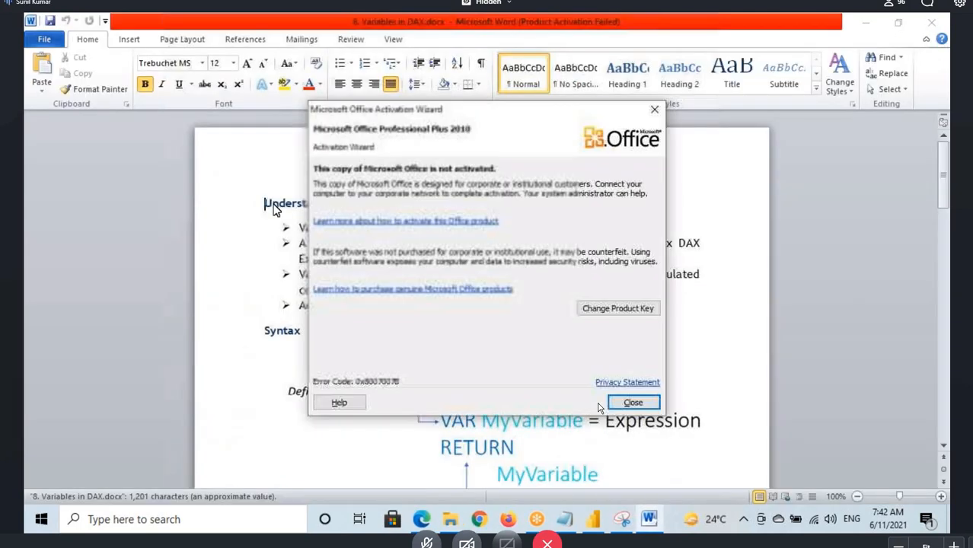
pyautogui.click(631, 404)
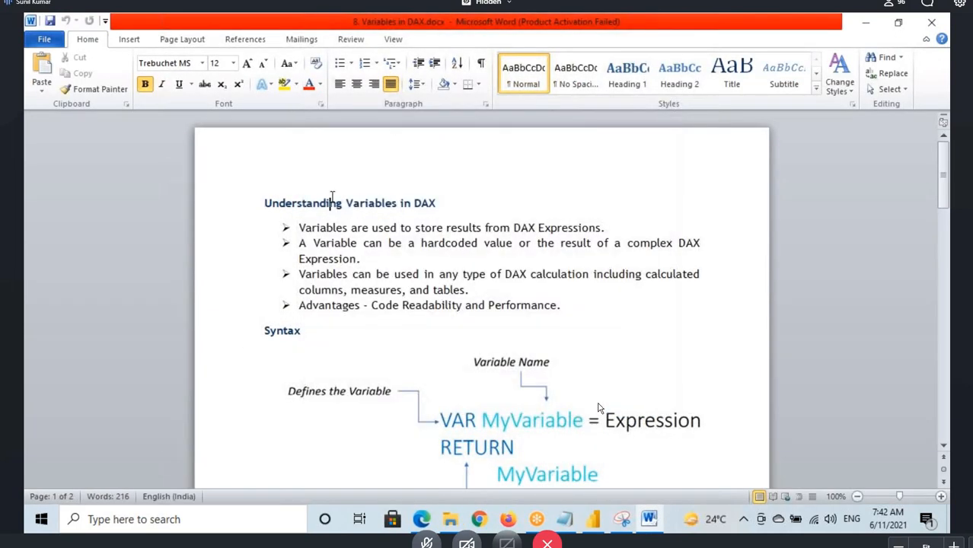
pyautogui.moveTo(346, 203); pyautogui.dragTo(427, 196)
pyautogui.click(426, 195)
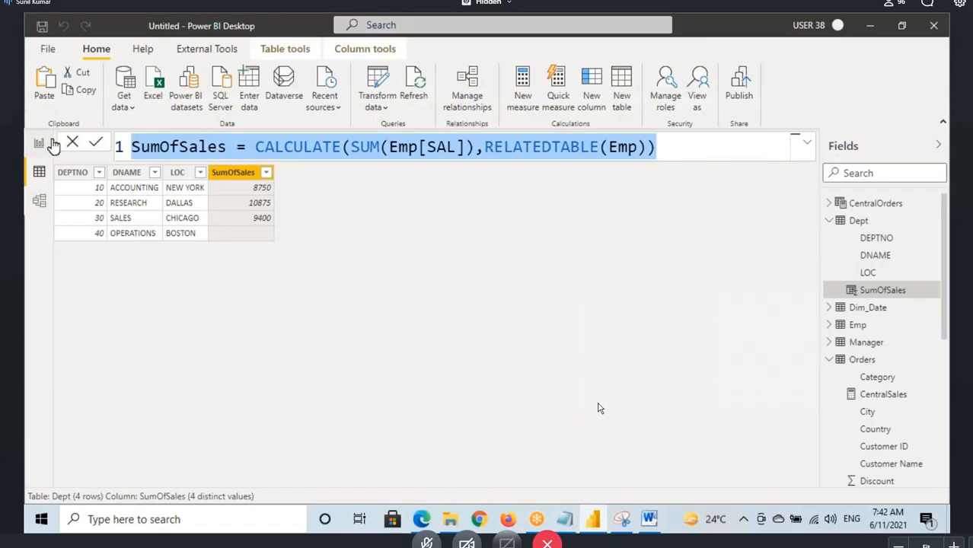
# - Return to the Variables in DAX document in Word and examine the VAR/RETURN syntax and the %Sales example
pyautogui.click(650, 520)
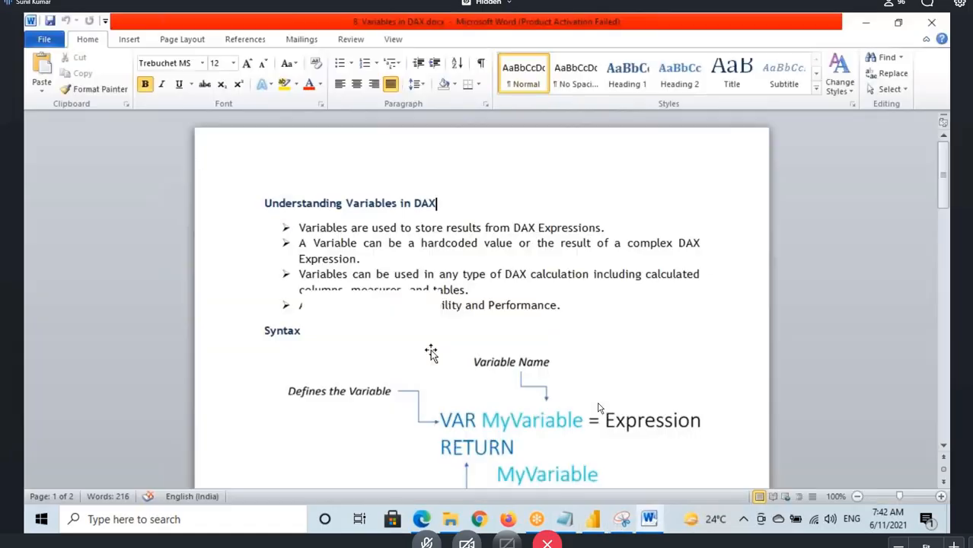
pyautogui.scroll(-8, 426, 346)
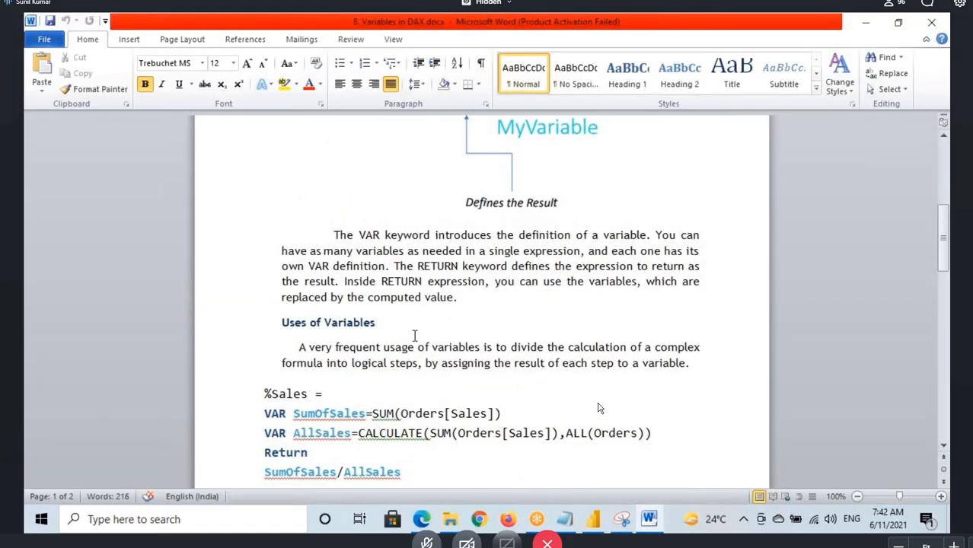
pyautogui.scroll(-2, 415, 336)
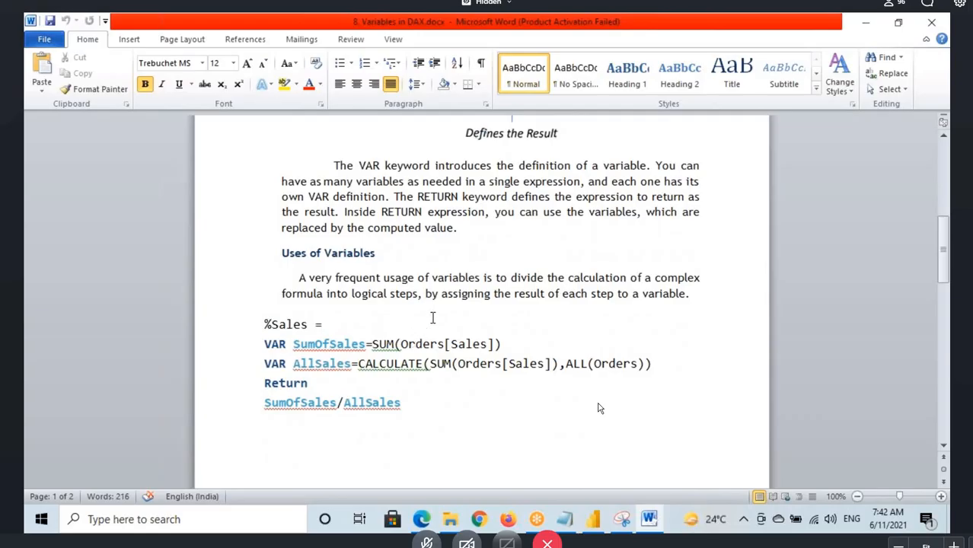
pyautogui.scroll(4, 415, 331)
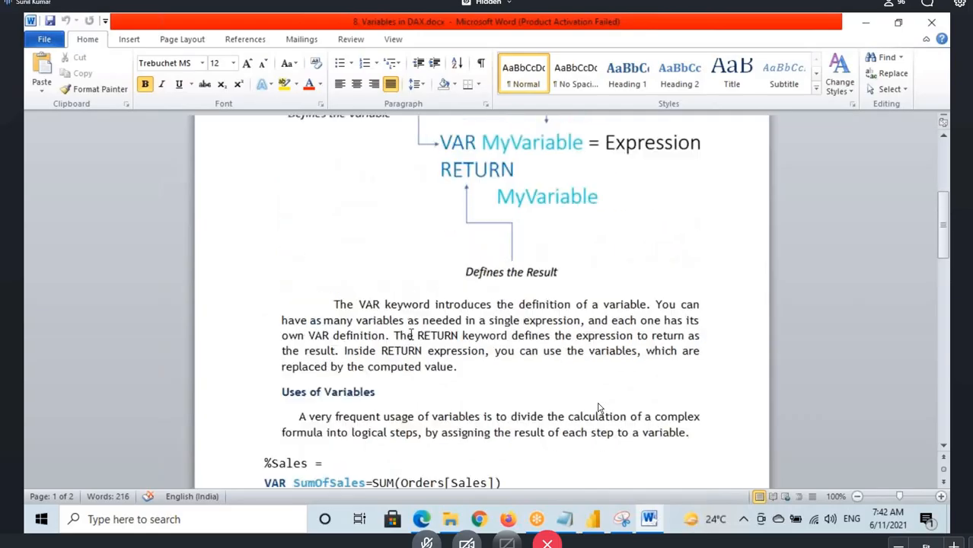
# - Review the notes on understanding variables in DAX, covering stored expression results and hardcoded values
pyautogui.scroll(7, 412, 335)
pyautogui.moveTo(299, 193); pyautogui.dragTo(584, 196)
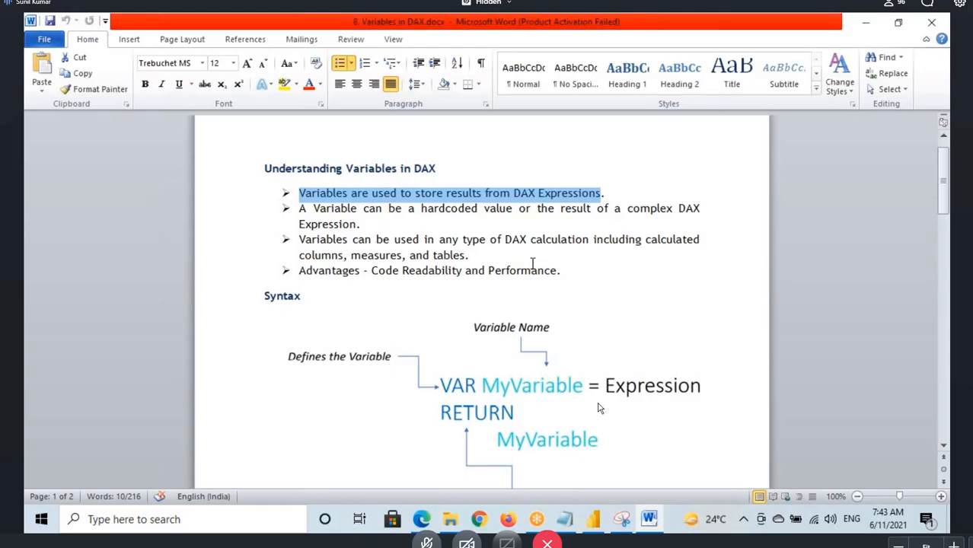
pyautogui.doubleClick(335, 192)
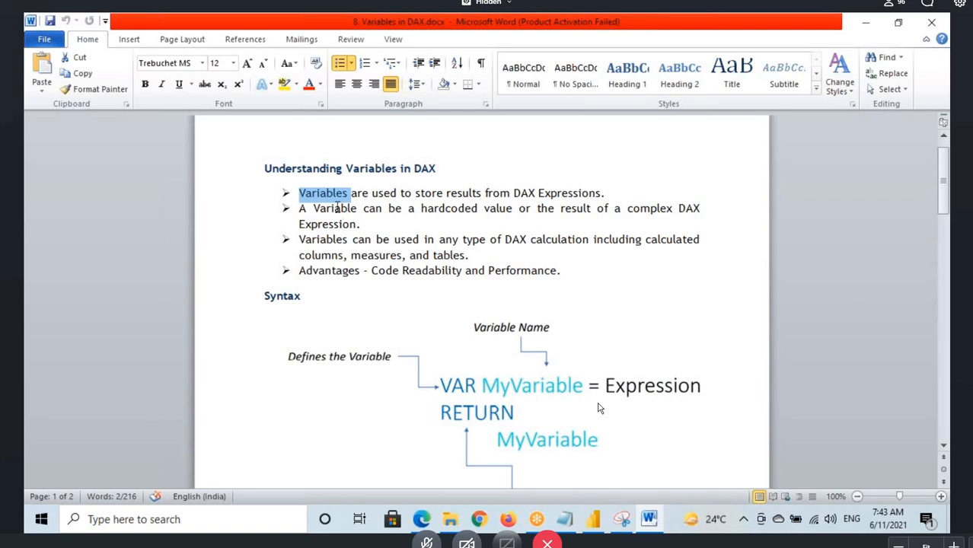
pyautogui.moveTo(480, 211); pyautogui.dragTo(518, 210)
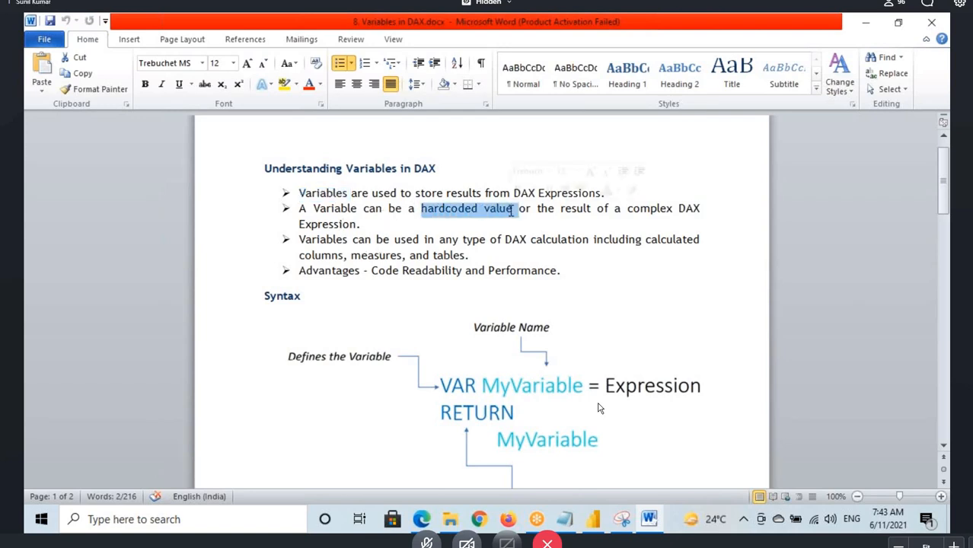
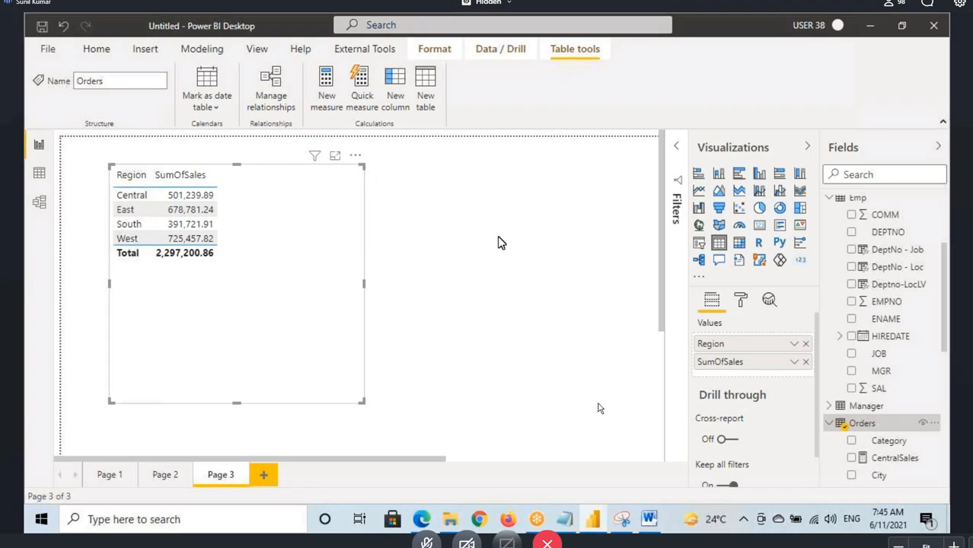
# - Create a new measure named %Sales in the Orders table and start its expression on a second line
pyautogui.click(326, 88)
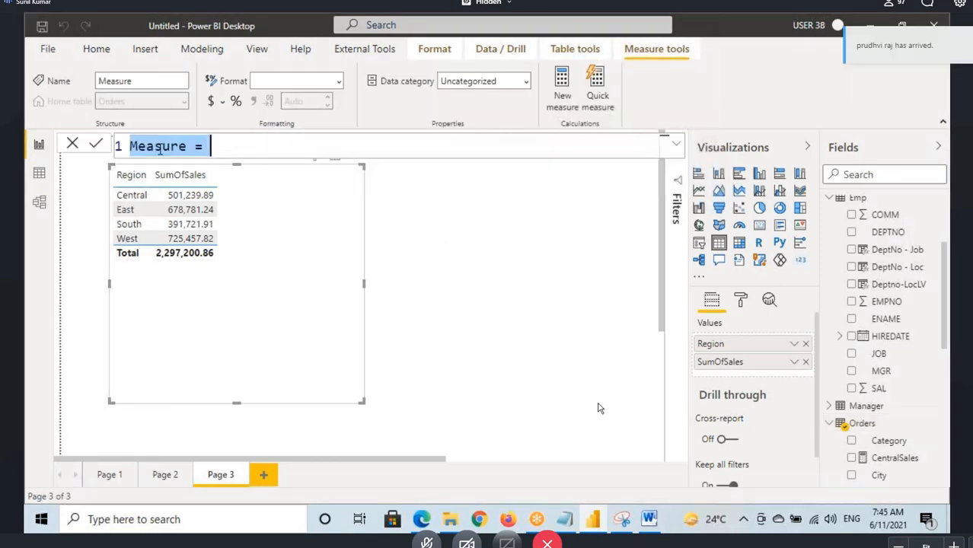
pyautogui.write('%Sales')
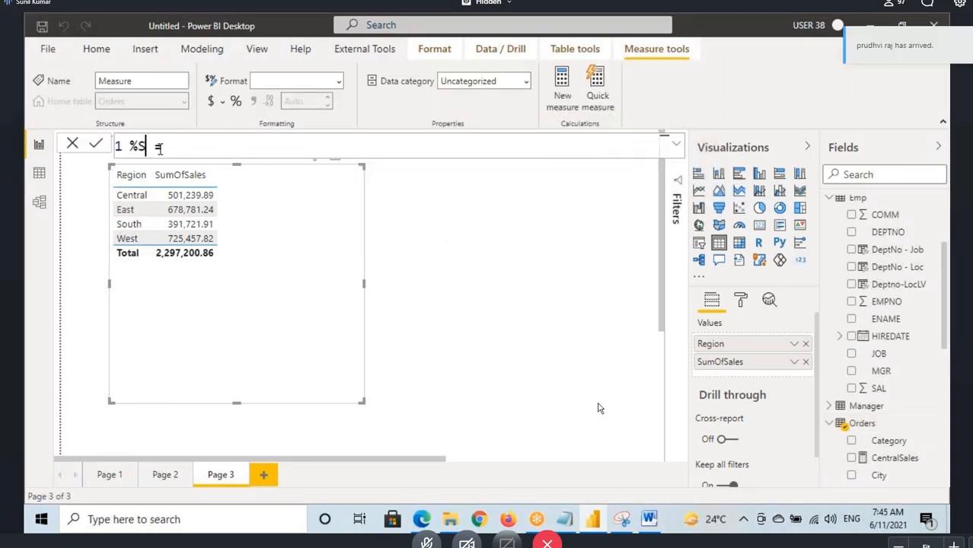
pyautogui.click(215, 145)
pyautogui.hotkey('shift', 'Return')
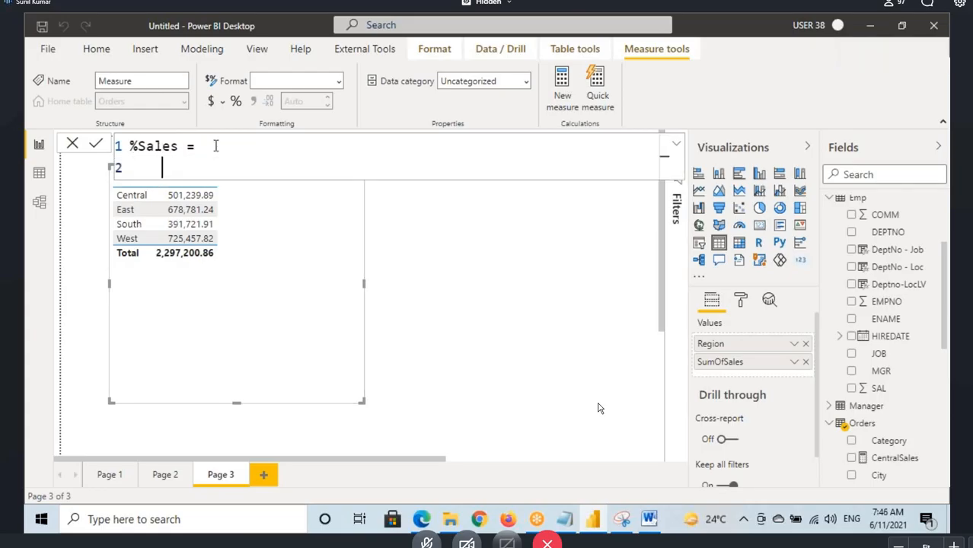
pyautogui.write('SUM(')
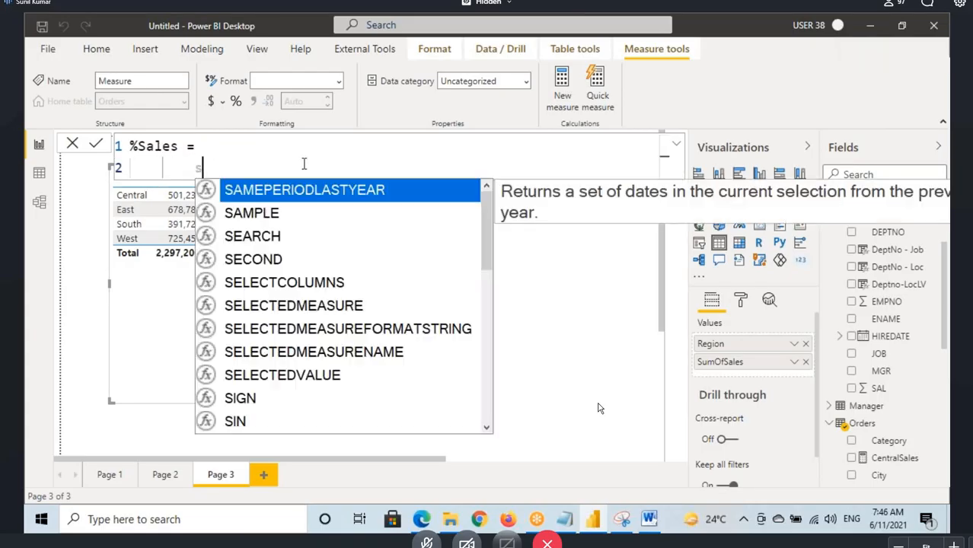
pyautogui.press('BackSpace')
pyautogui.press('BackSpace')
pyautogui.press('BackSpace')
pyautogui.press('BackSpace')
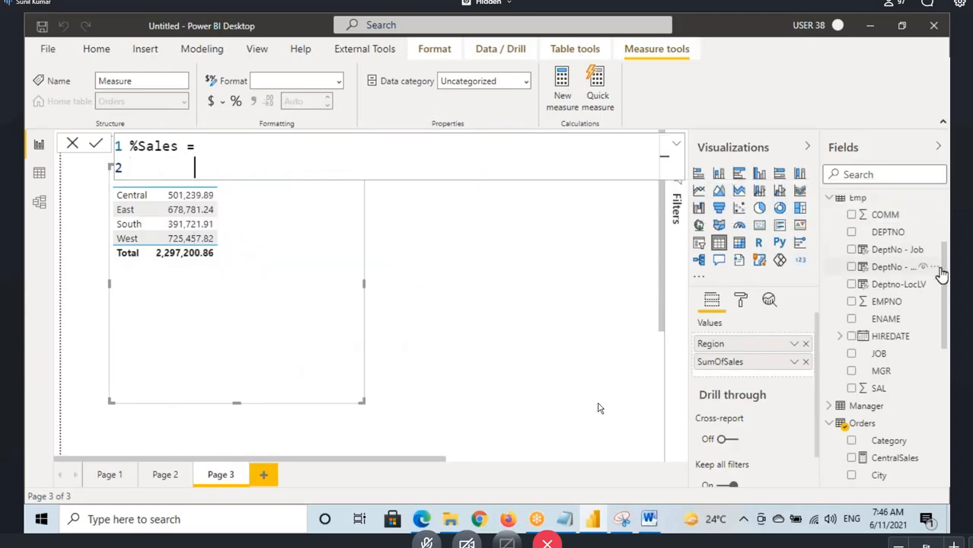
# - Try the existing [SumOfSales] measure as the expression of the %Sales measure
pyautogui.scroll(-10, 899, 358)
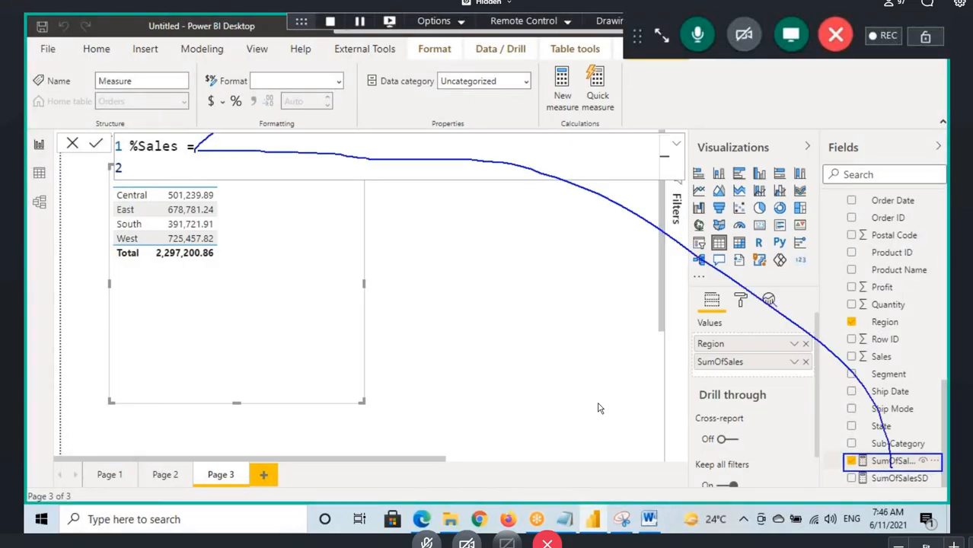
pyautogui.write('sum')
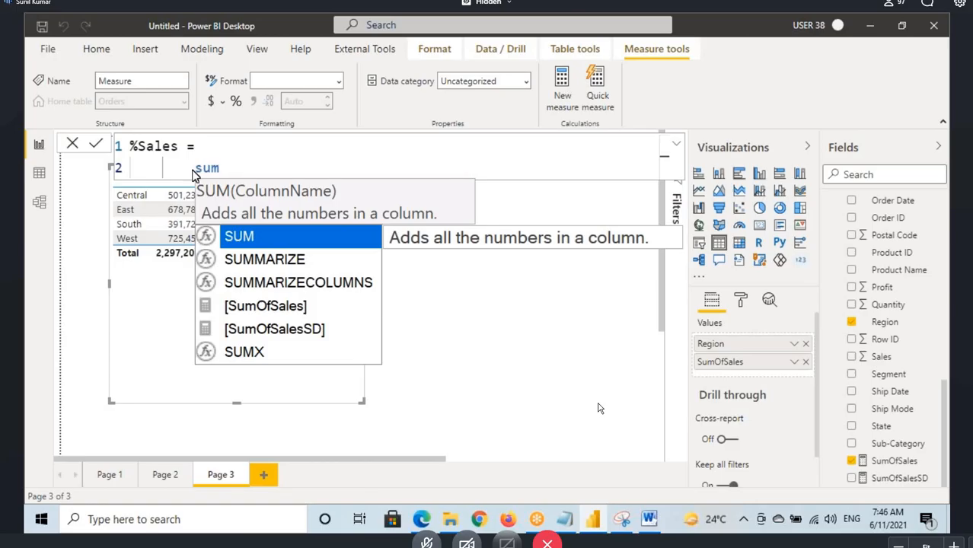
pyautogui.click(289, 306)
pyautogui.click(289, 306)
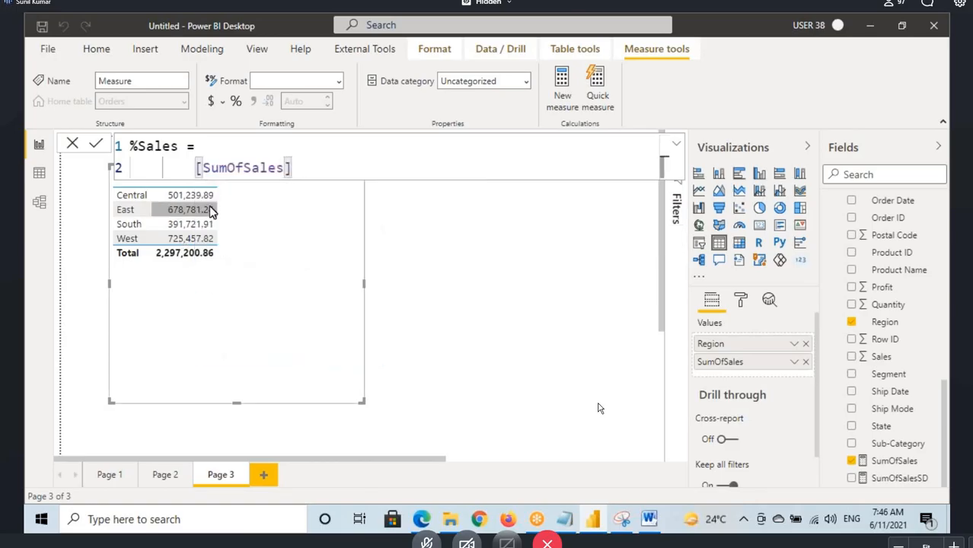
pyautogui.moveTo(194, 169); pyautogui.dragTo(299, 172)
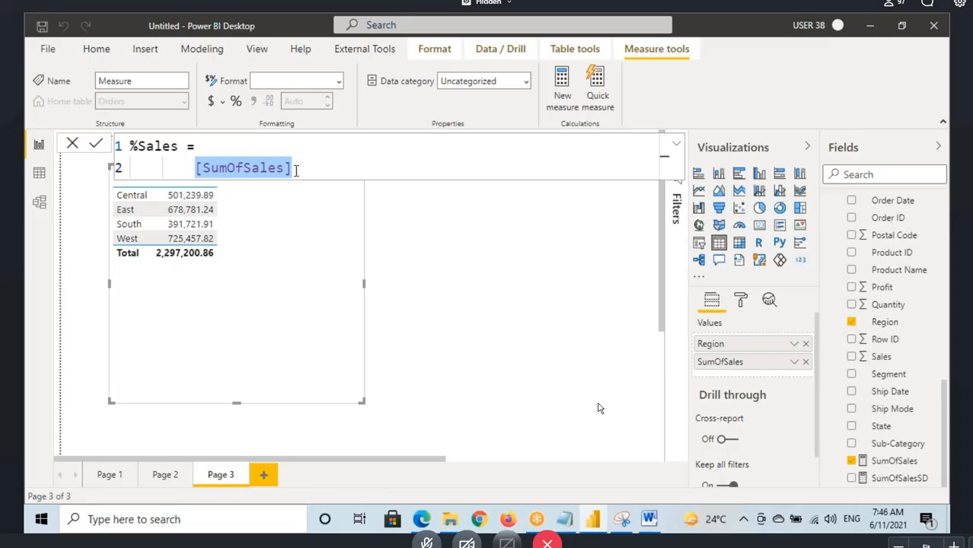
pyautogui.click(297, 171)
# - Replace the measure reference in the %Sales formula with SUM(Orders[Sales])
pyautogui.hotkey('shift', 'Left')
pyautogui.hotkey('shift', 'Left')
pyautogui.hotkey('shift', 'Left')
pyautogui.hotkey('shift', 'Left')
pyautogui.hotkey('shift', 'Left')
pyautogui.hotkey('shift', 'Left')
pyautogui.hotkey('shift', 'Left')
pyautogui.hotkey('shift', 'Left')
pyautogui.hotkey('shift', 'Left')
pyautogui.hotkey('shift', 'Left')
pyautogui.hotkey('shift', 'Left')
pyautogui.hotkey('shift', 'Left')
pyautogui.write('sum(sal')
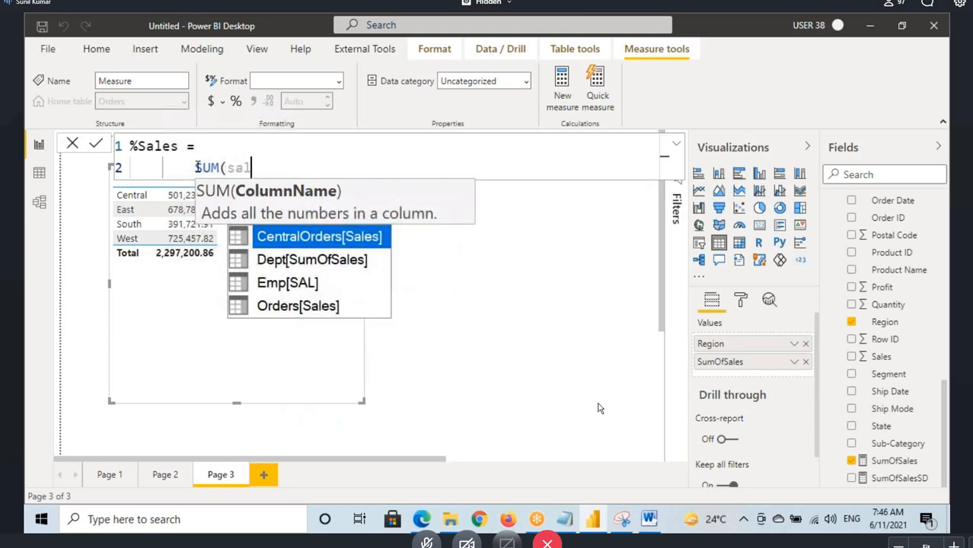
pyautogui.write('es')
pyautogui.press('Down')
pyautogui.press('Down')
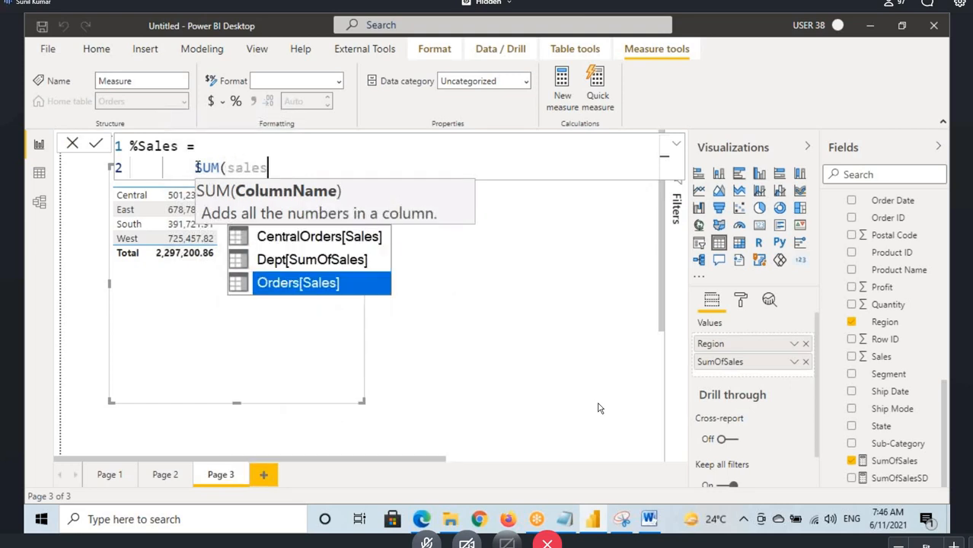
pyautogui.press('Tab')
pyautogui.write(')')
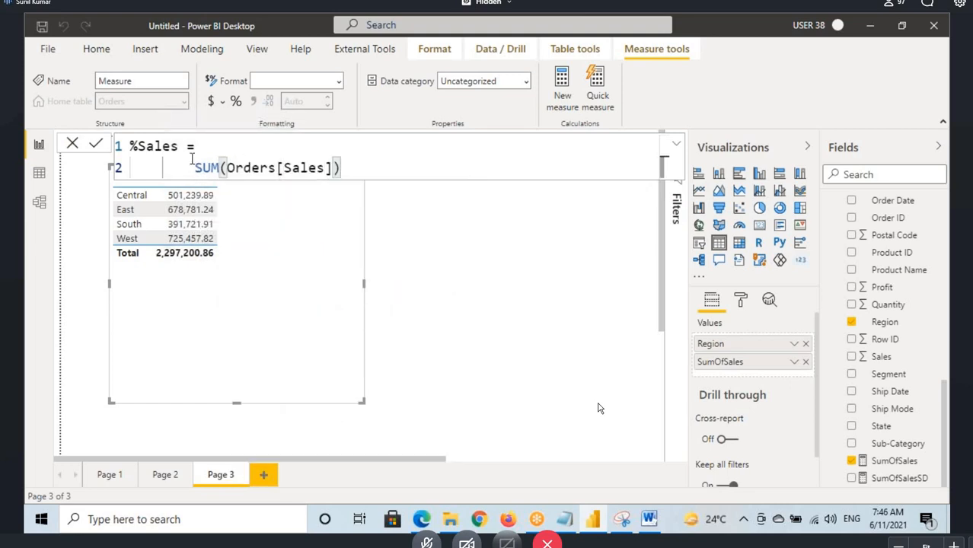
# - Make SUM(Orders[Sales]) the numerator of a DIVIDE function, followed by a comma for the denominator
pyautogui.moveTo(189, 168); pyautogui.dragTo(333, 169)
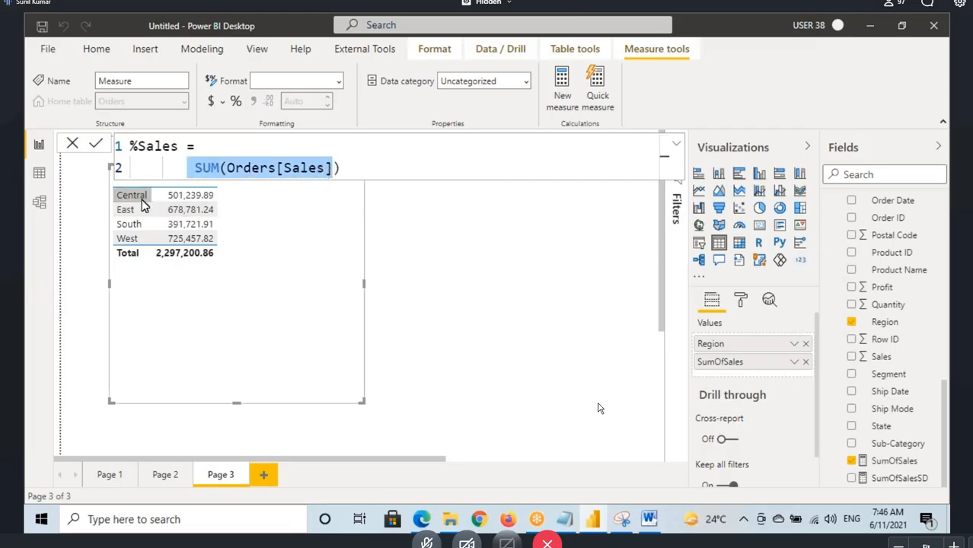
pyautogui.click(358, 166)
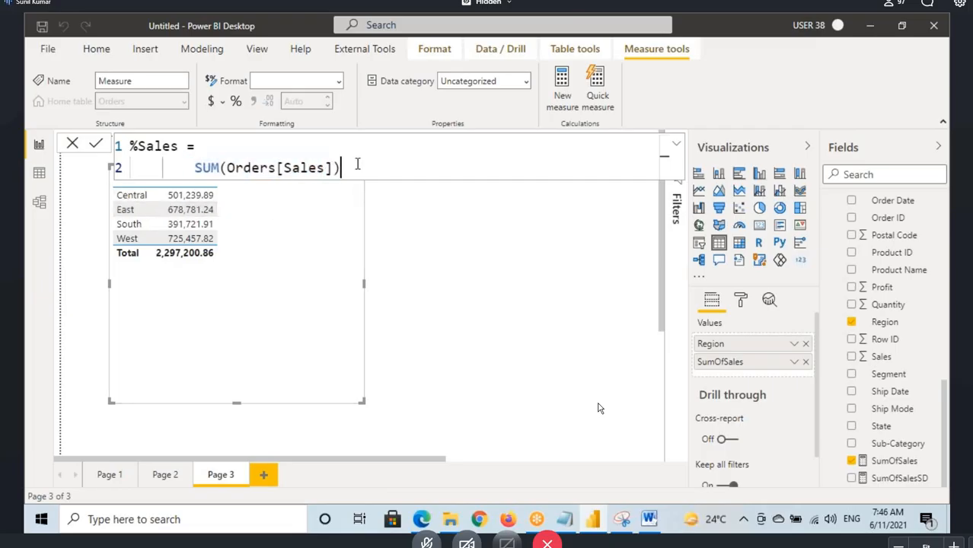
pyautogui.doubleClick(197, 168)
pyautogui.write('DIVIDE(')
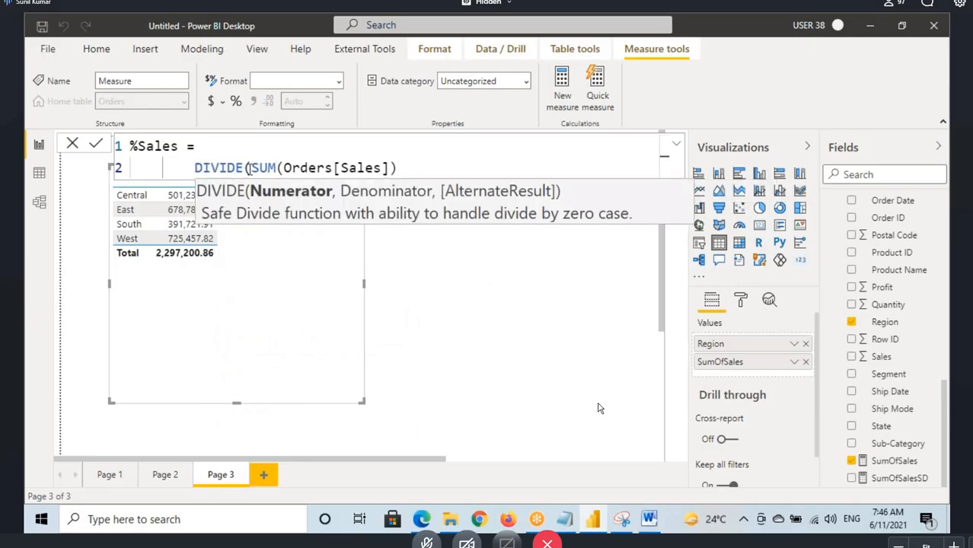
pyautogui.moveTo(249, 169); pyautogui.dragTo(416, 166)
pyautogui.click(419, 166)
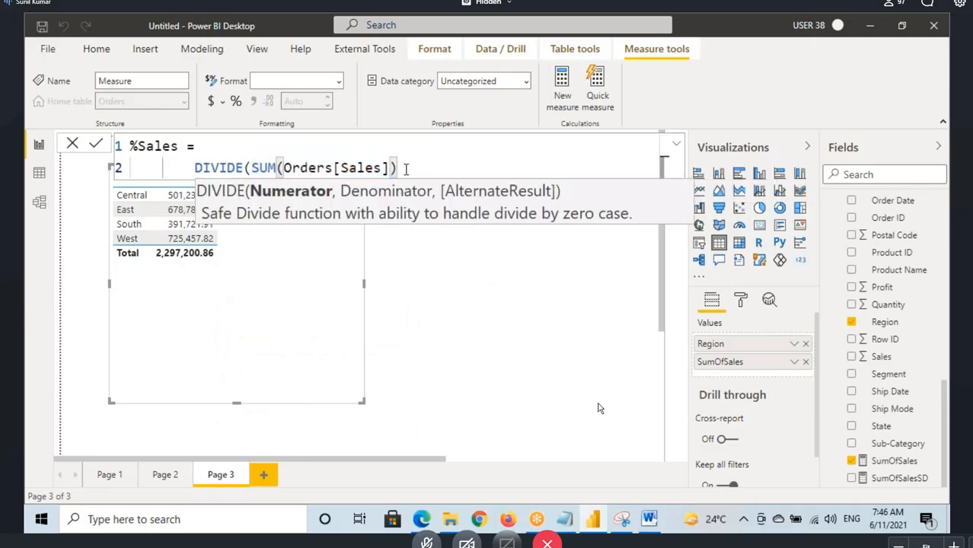
pyautogui.write(',')
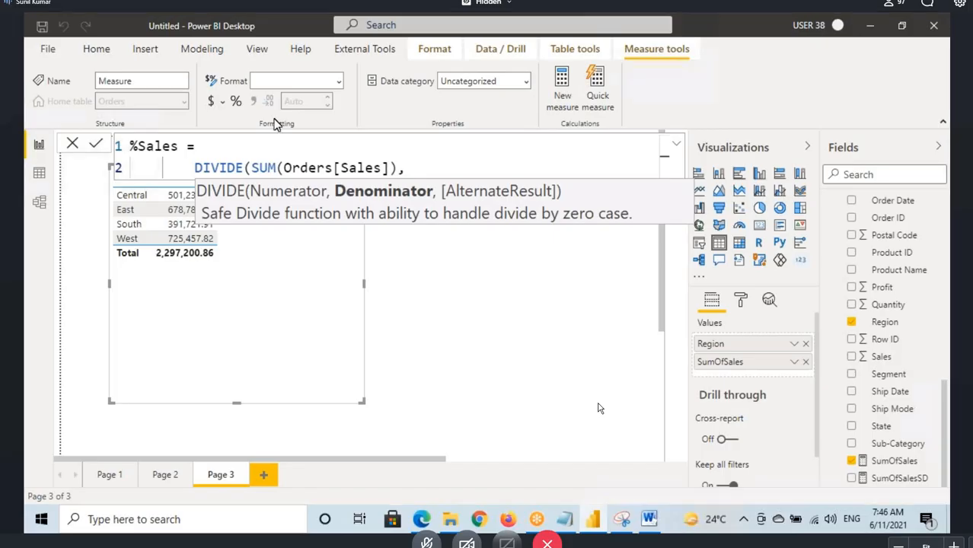
# - Place SUM(Orders[Sales]) on its own indented line below DIVIDE and add a new line for the denominator
pyautogui.click(256, 169)
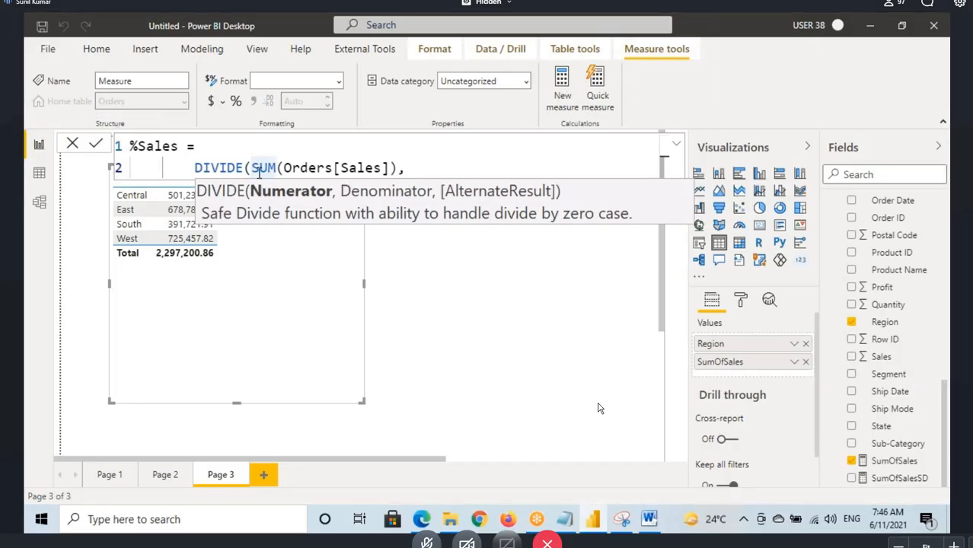
pyautogui.hotkey('shift', 'Return')
pyautogui.press('Tab')
pyautogui.press('Tab')
pyautogui.press('Tab')
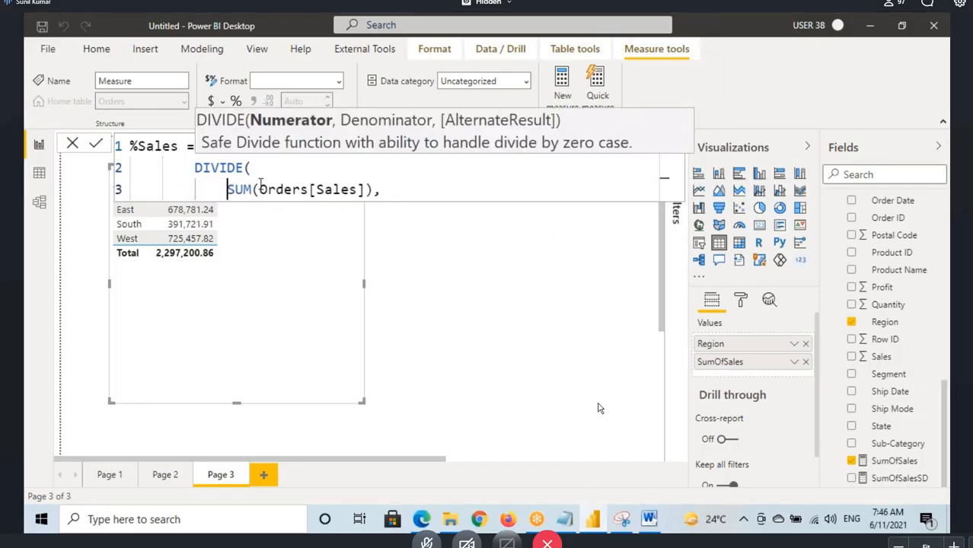
pyautogui.click(282, 192)
pyautogui.click(388, 191)
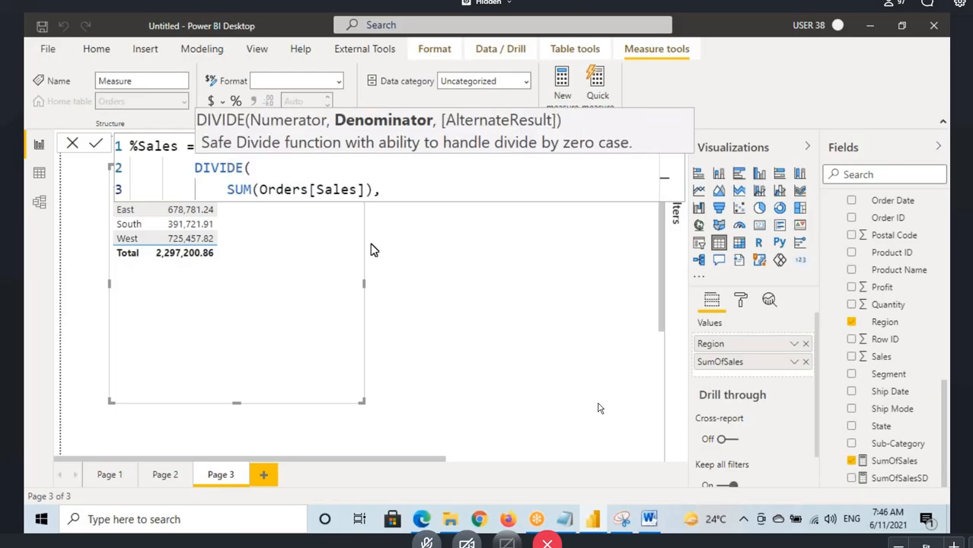
pyautogui.press('Return')
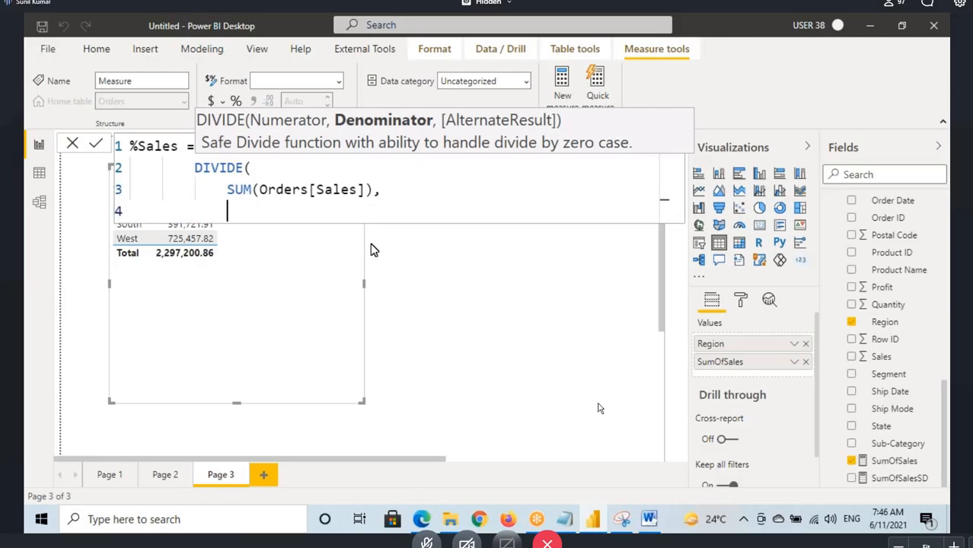
# - Begin the denominator with CALCULATE(SUM(Orders[Sales]),ALL( on the fourth line of the %Sales formula
pyautogui.write('cal')
pyautogui.press('Tab')
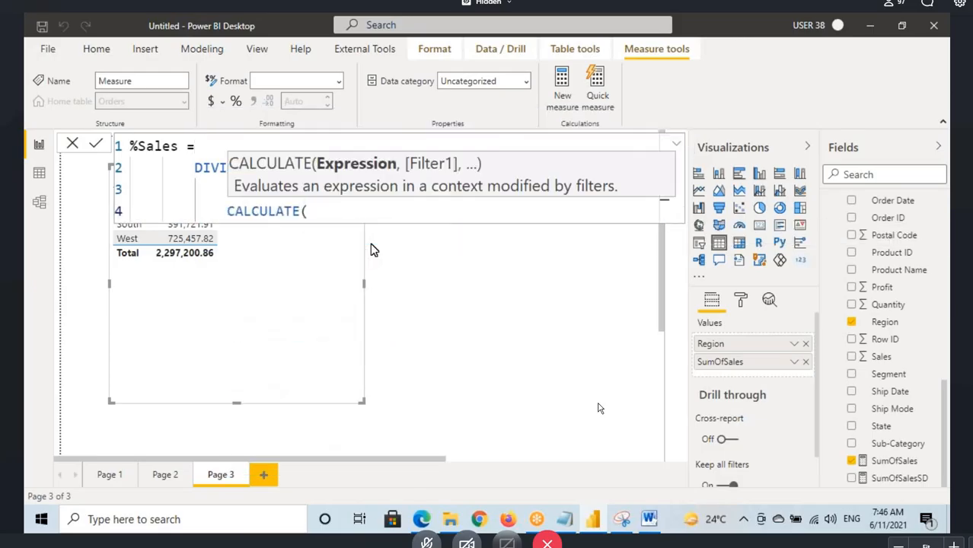
pyautogui.write('sum(sales')
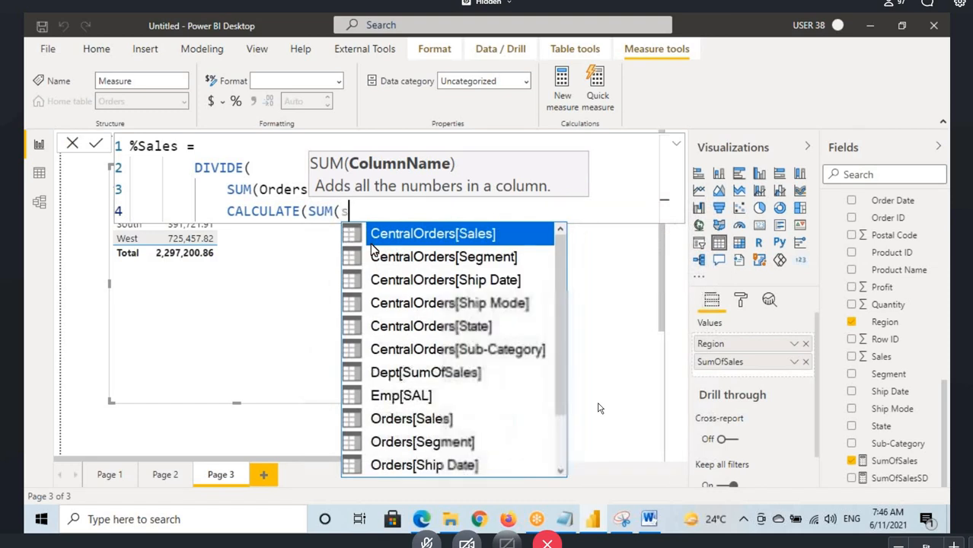
pyautogui.press('Down')
pyautogui.press('Down')
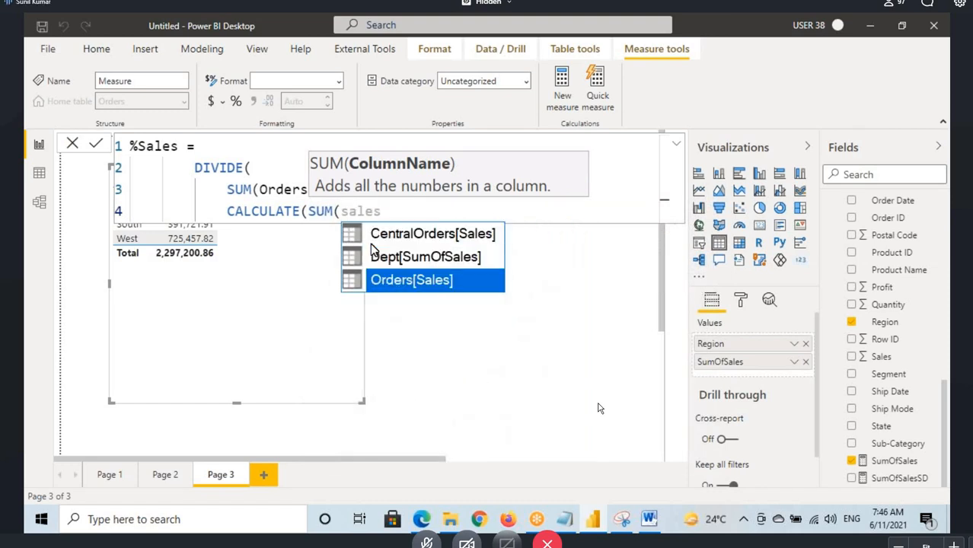
pyautogui.press('Tab')
pyautogui.write(',a')
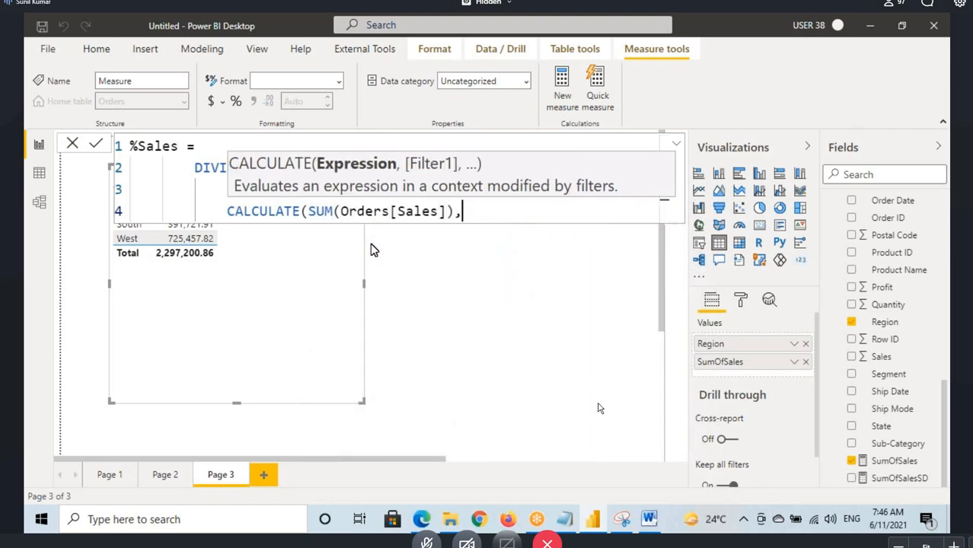
pyautogui.press('Tab')
pyautogui.write('regio')
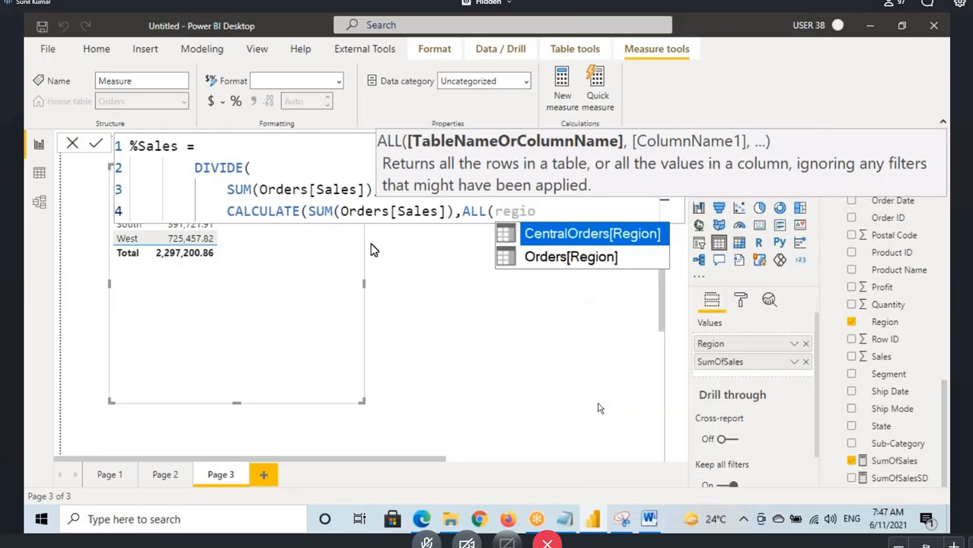
pyautogui.press('Down')
pyautogui.press('Tab')
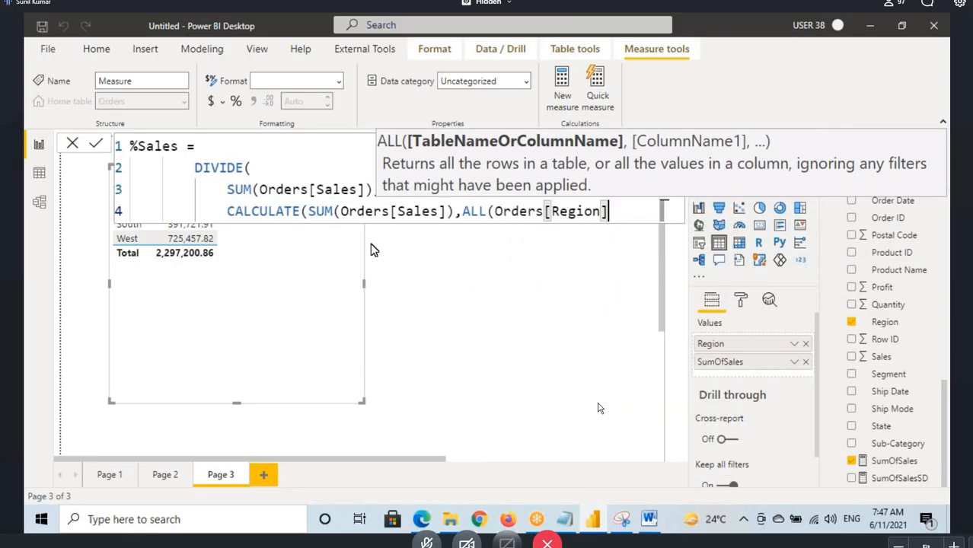
pyautogui.press('BackSpace')
pyautogui.press('BackSpace')
pyautogui.press('BackSpace')
pyautogui.press('BackSpace')
pyautogui.press('BackSpace')
pyautogui.press('BackSpace')
pyautogui.press('BackSpace')
pyautogui.press('BackSpace')
pyautogui.press('BackSpace')
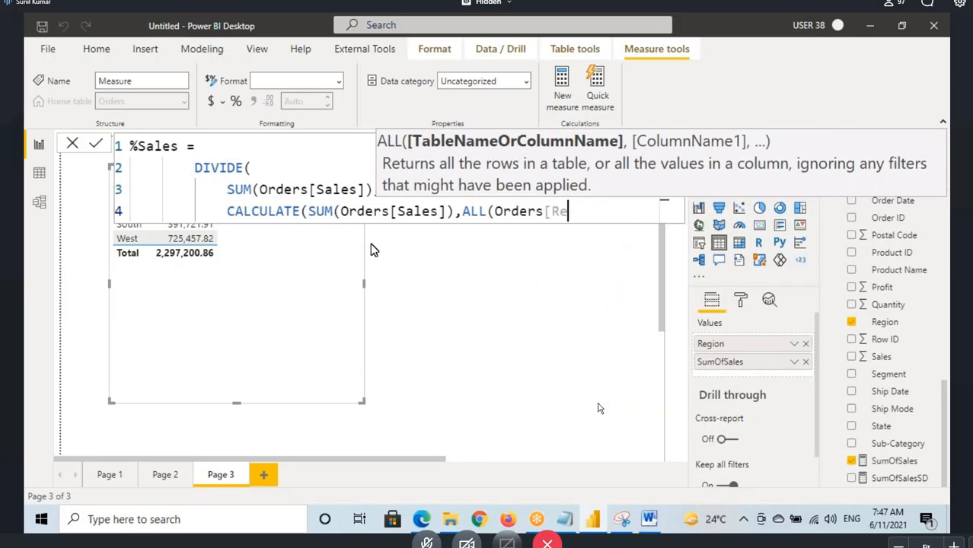
pyautogui.press('BackSpace')
pyautogui.press('BackSpace')
pyautogui.press('BackSpace')
pyautogui.press('BackSpace')
pyautogui.press('BackSpace')
# - Use the Orders table as the ALL argument and close both the ALL and CALCULATE functions
pyautogui.write('order')
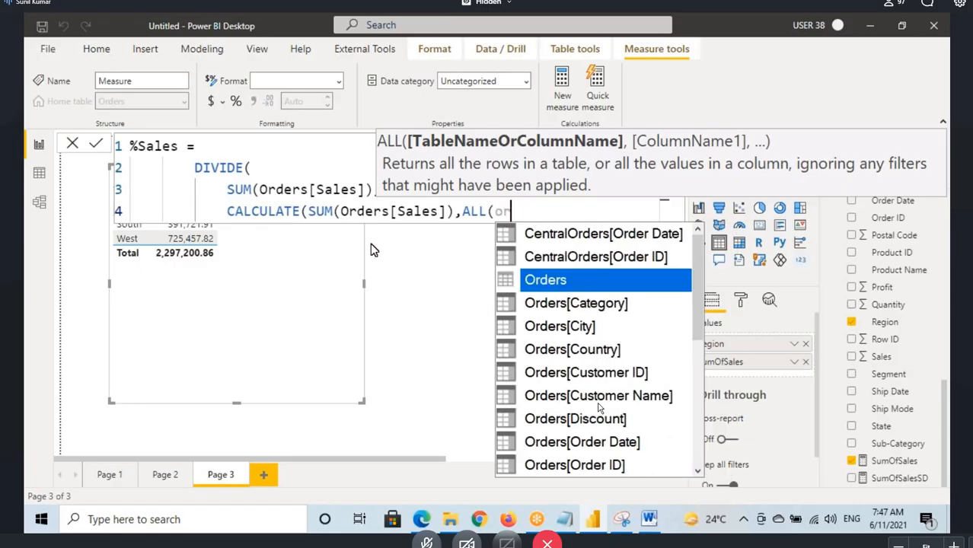
pyautogui.press('Tab')
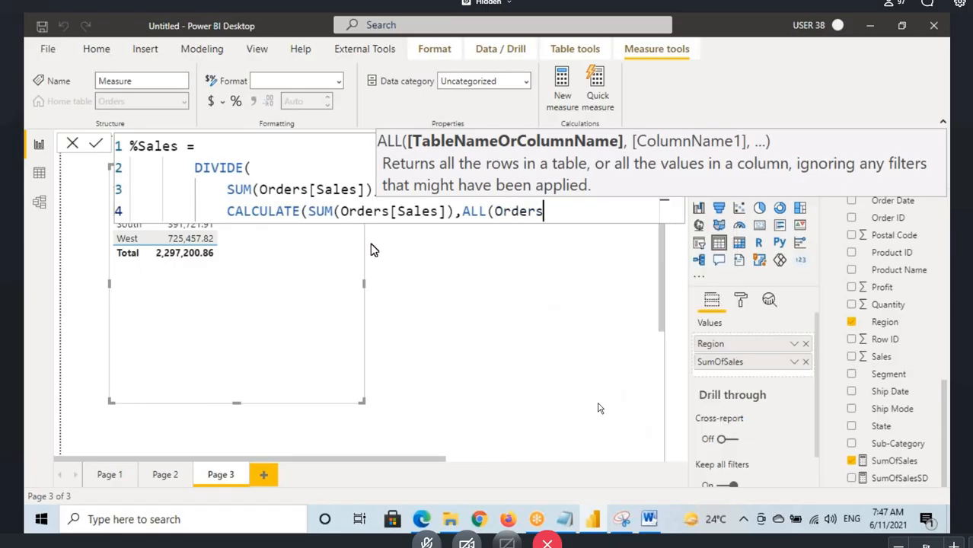
pyautogui.write('))')
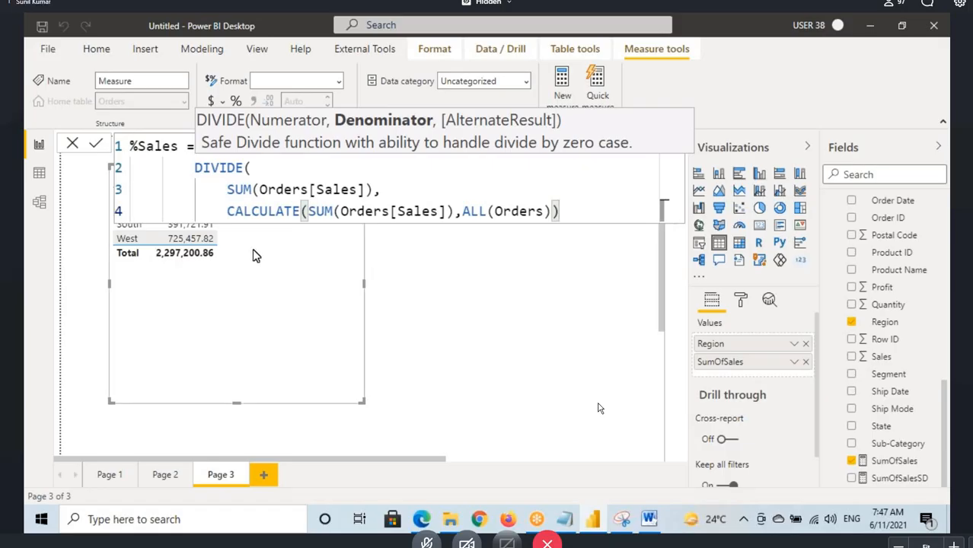
# - Close the DIVIDE function, check its numerator and denominator lines, and commit the %Sales measure
pyautogui.write(')')
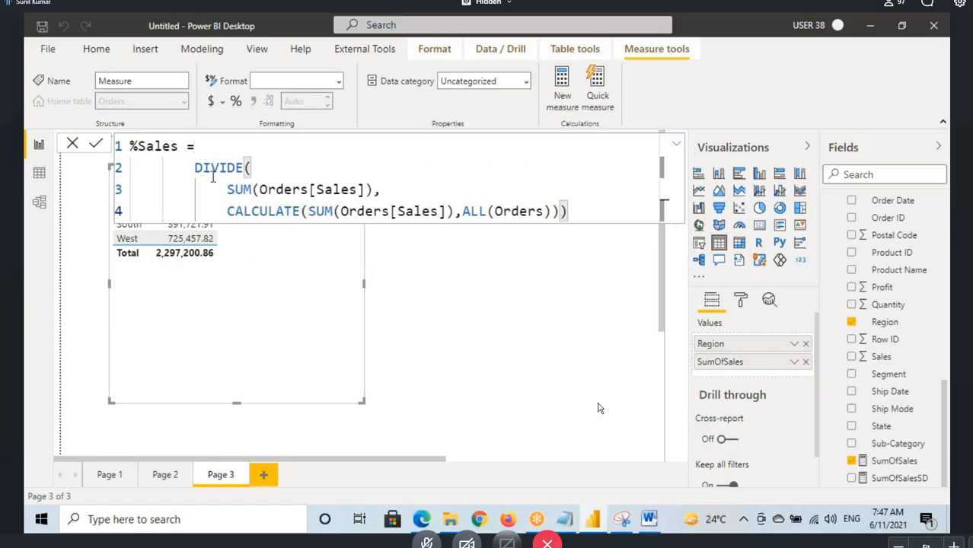
pyautogui.click(299, 174)
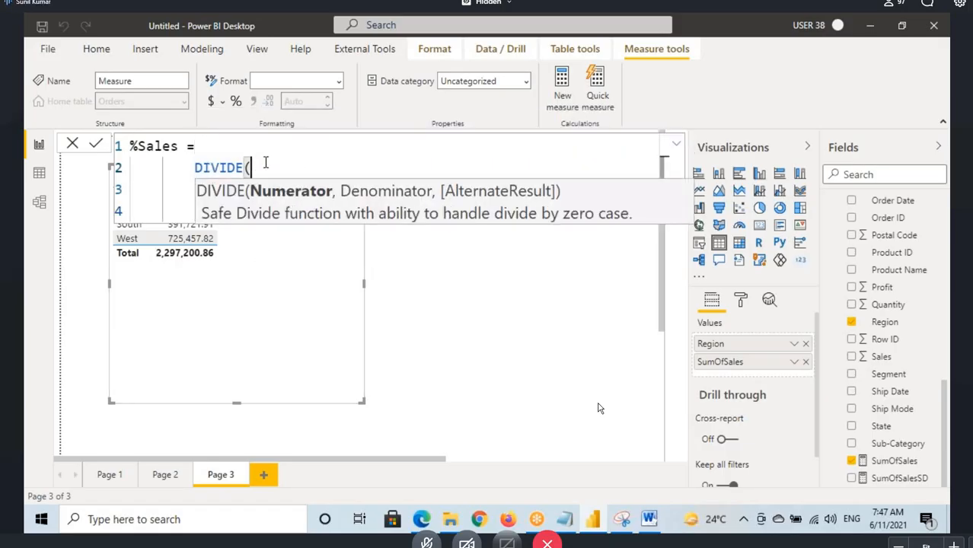
pyautogui.click(227, 167)
pyautogui.click(176, 197)
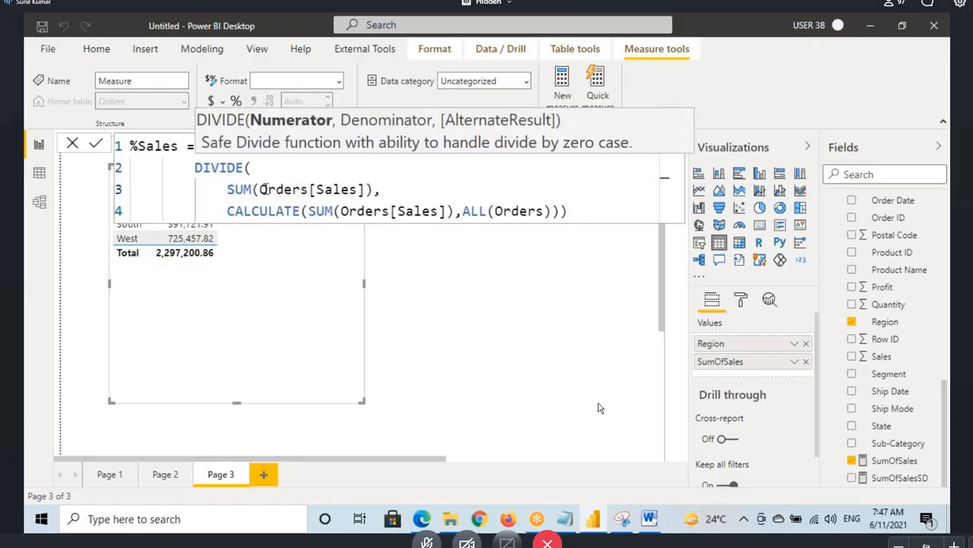
pyautogui.moveTo(227, 189); pyautogui.dragTo(366, 189)
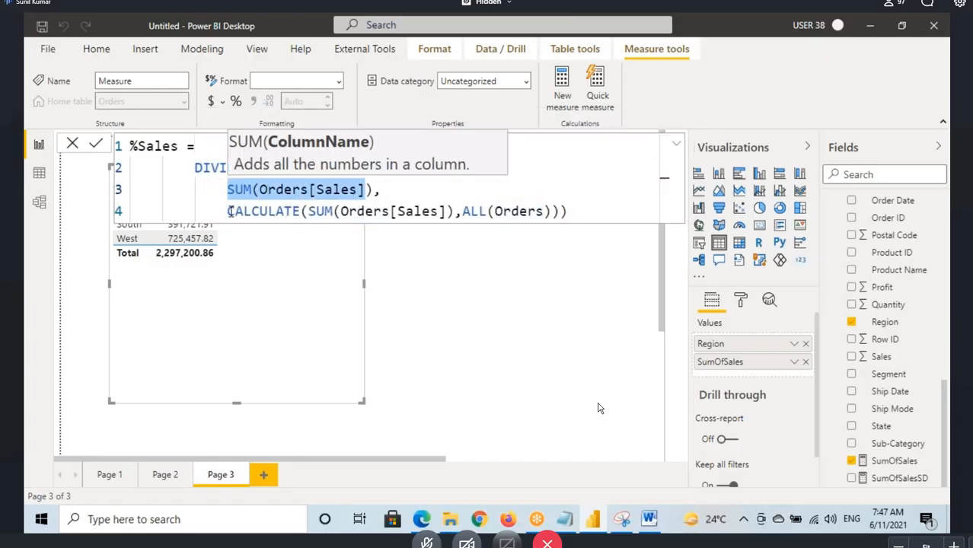
pyautogui.moveTo(230, 211); pyautogui.dragTo(509, 213)
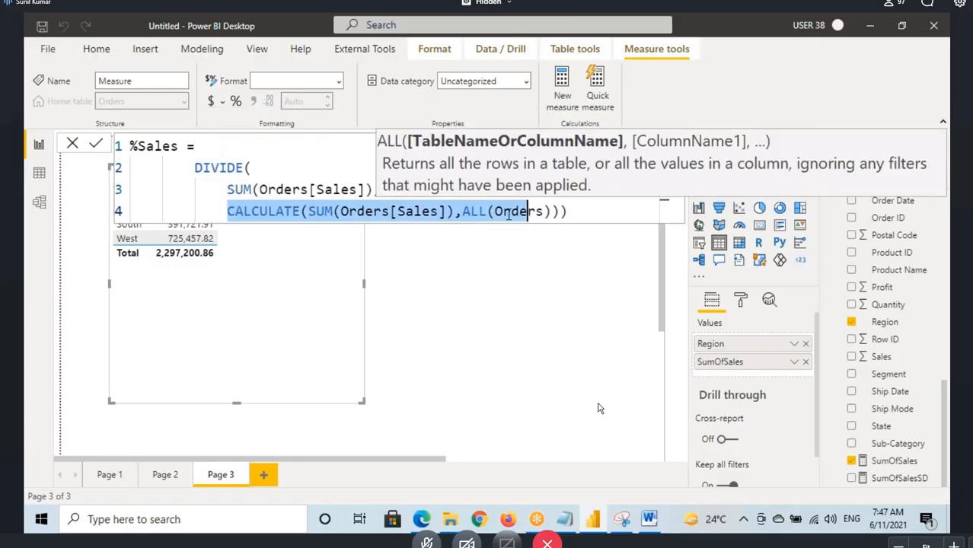
pyautogui.click(248, 191)
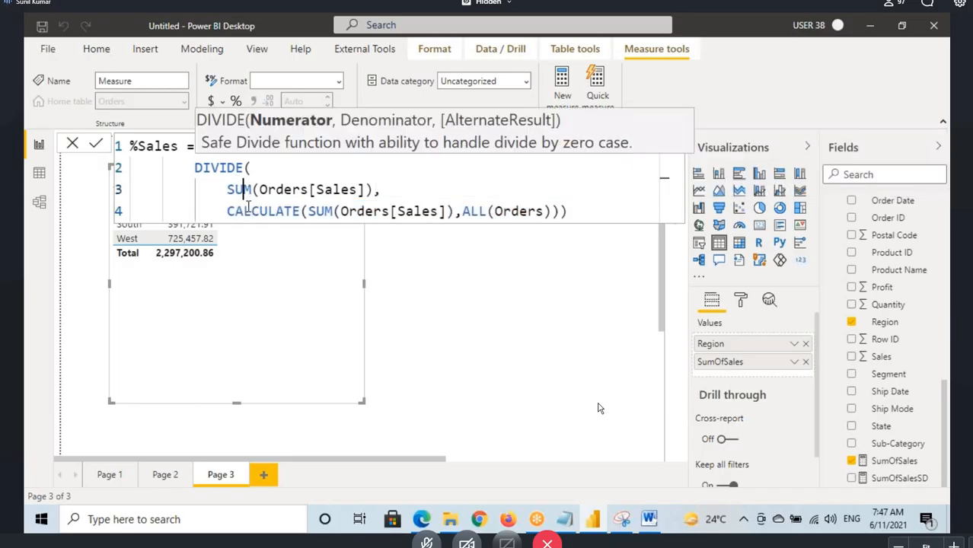
pyautogui.click(243, 212)
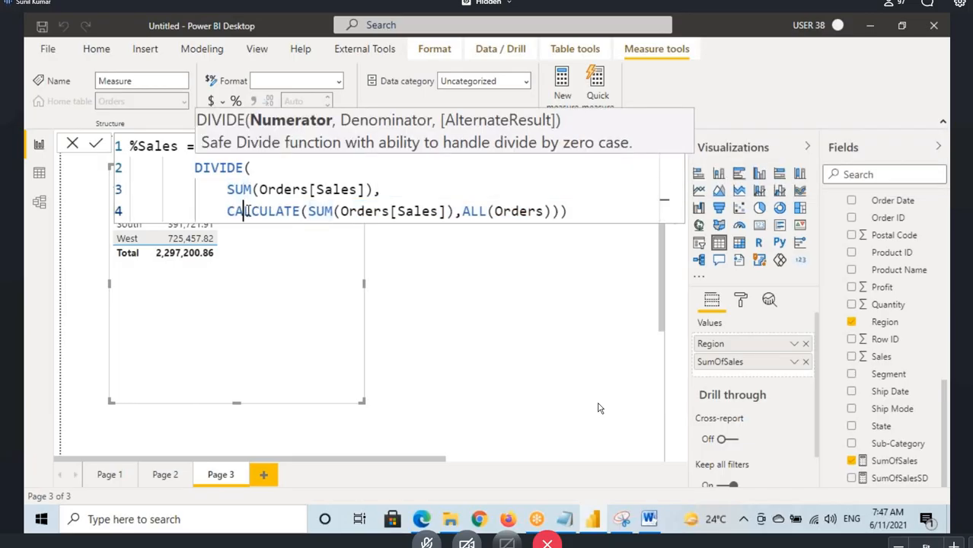
pyautogui.click(580, 208)
pyautogui.press('Return')
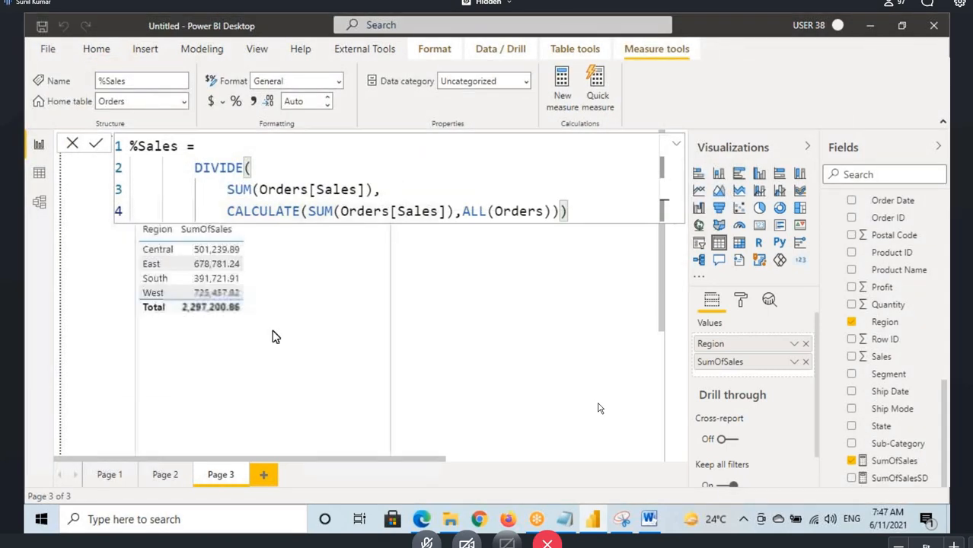
# - Add the %Sales measure to the region table and format it as a percentage with 2 decimal places
pyautogui.scroll(4, 922, 361)
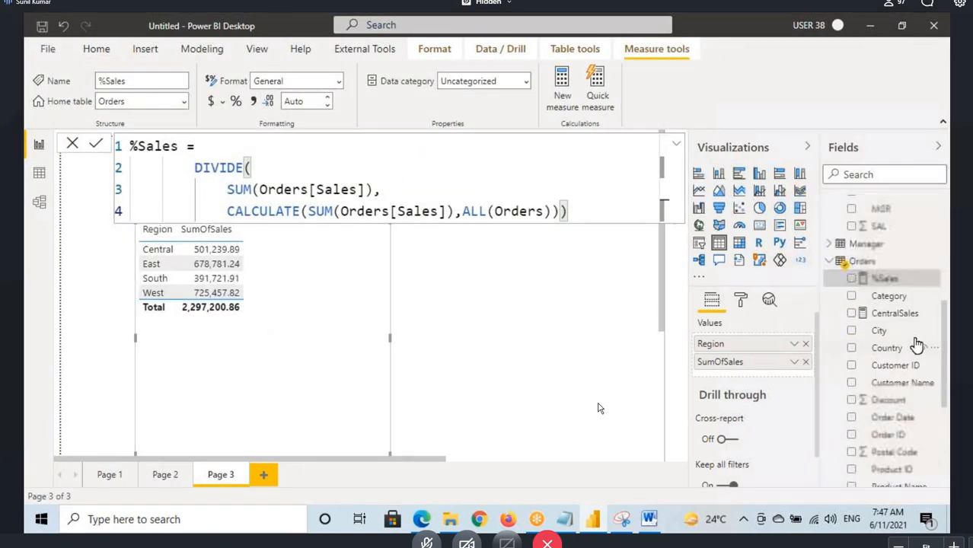
pyautogui.click(887, 279)
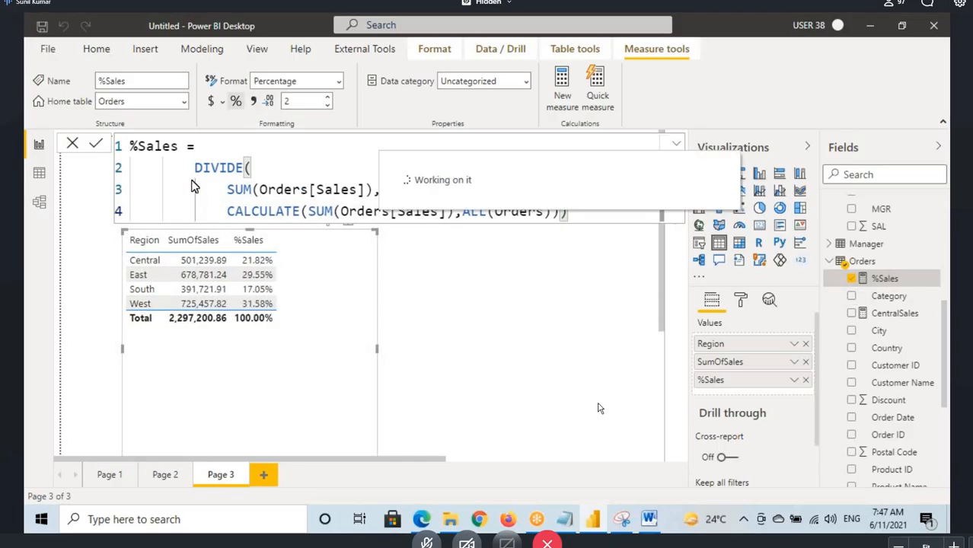
# - Copy the whole %Sales formula, switch to the DAX Formatter page in the browser, and format the code there
pyautogui.click(158, 147)
pyautogui.click(236, 168)
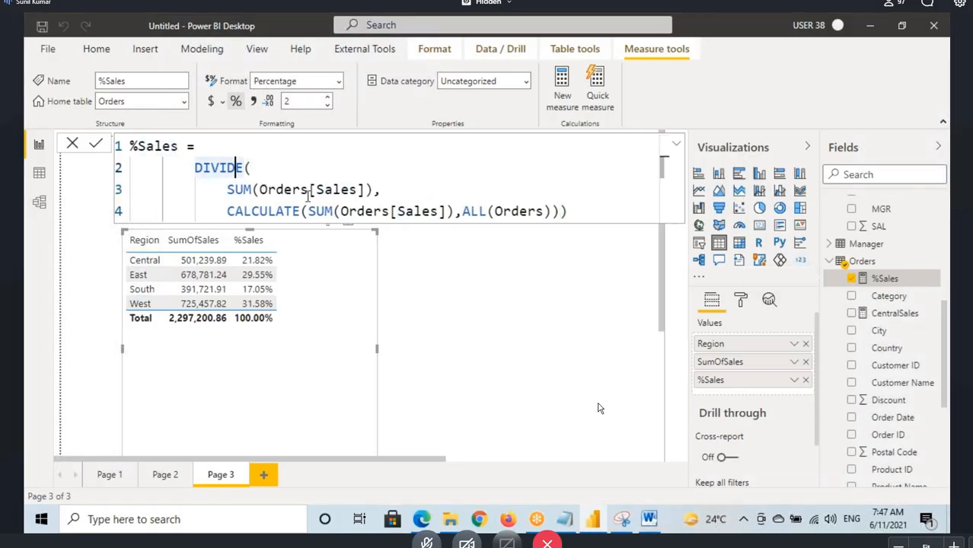
pyautogui.click(312, 191)
pyautogui.click(415, 213)
pyautogui.moveTo(578, 213); pyautogui.dragTo(132, 145)
pyautogui.hotkey('ctrl', 'c')
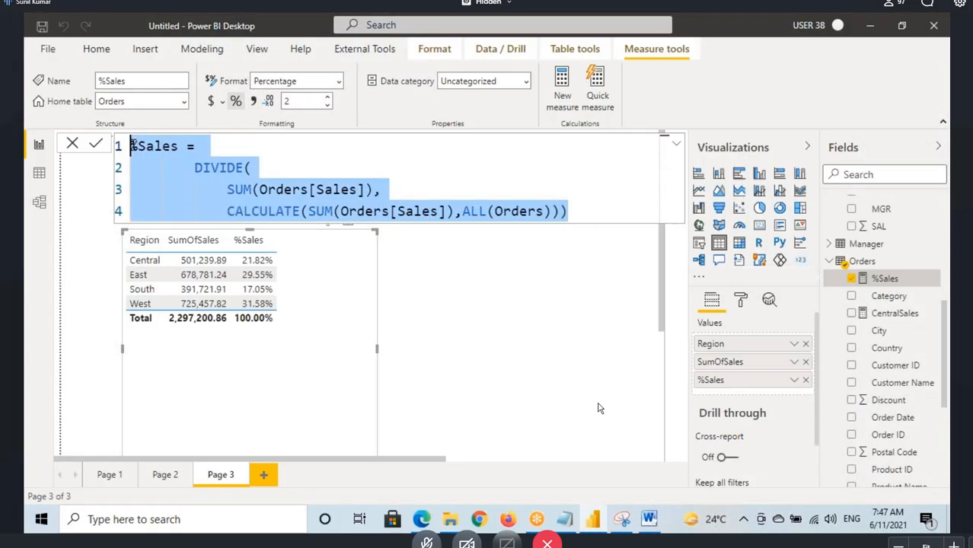
pyautogui.click(421, 519)
pyautogui.click(882, 118)
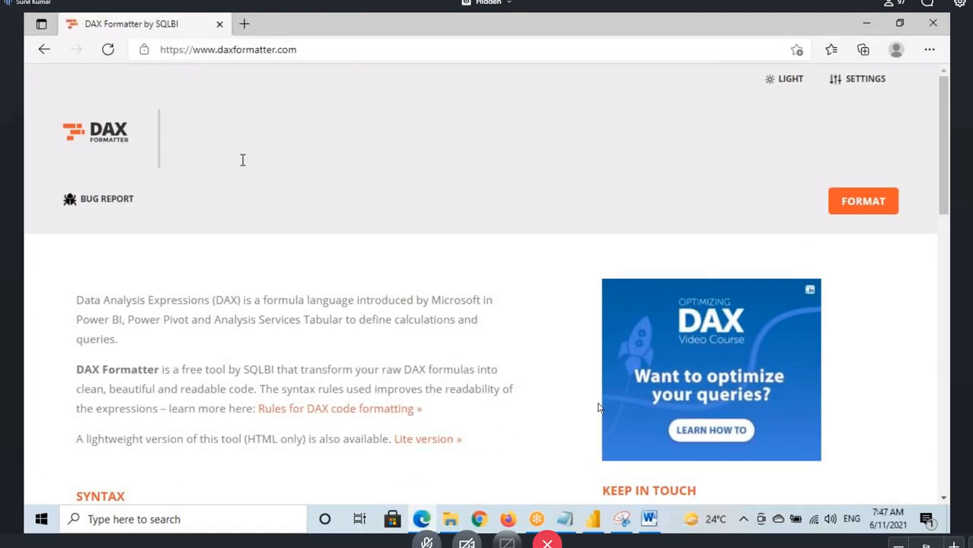
pyautogui.hotkey('ctrl', 'v')
pyautogui.click(863, 234)
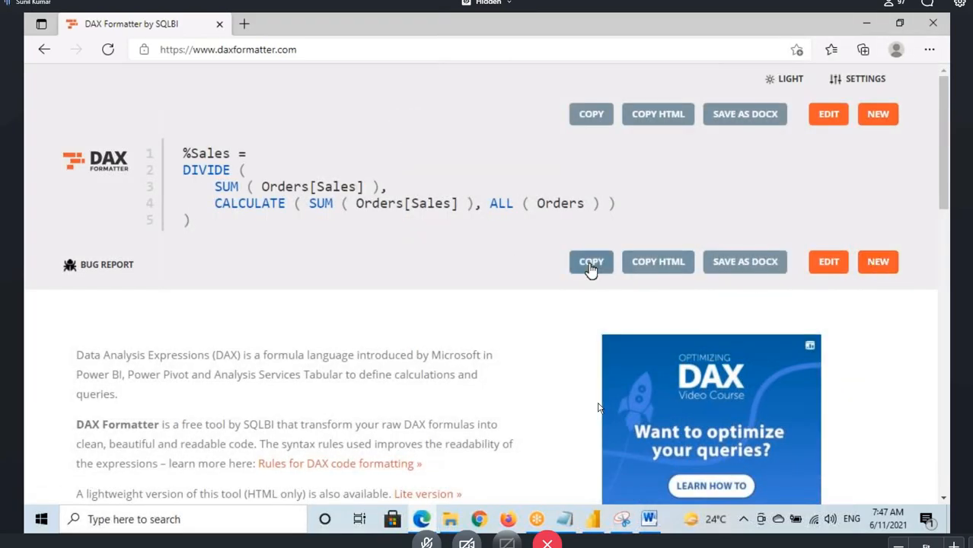
# - Copy the formatted code, switch back to Power BI Desktop, and replace the %Sales formula with it
pyautogui.click(591, 263)
pyautogui.click(595, 521)
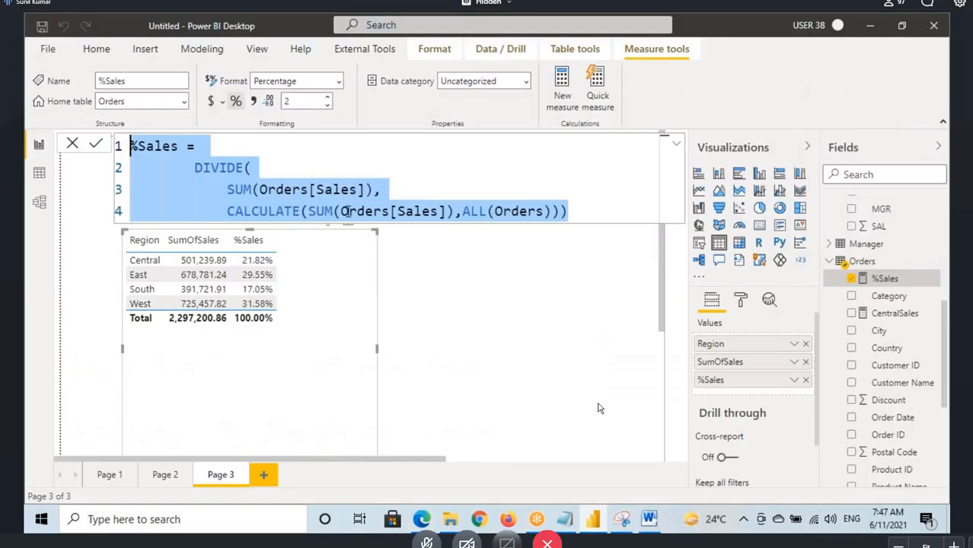
pyautogui.hotkey('ctrl', 'v')
pyautogui.doubleClick(166, 169)
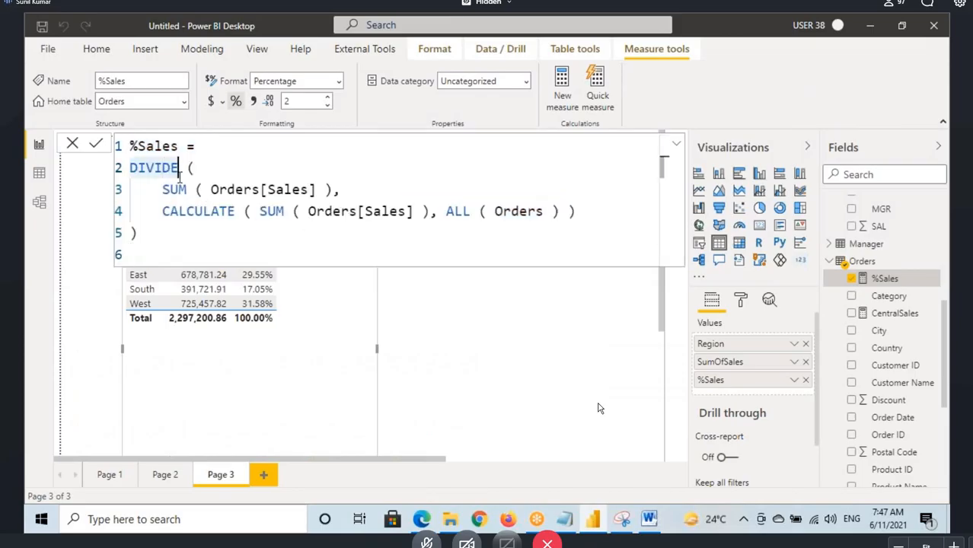
pyautogui.doubleClick(213, 210)
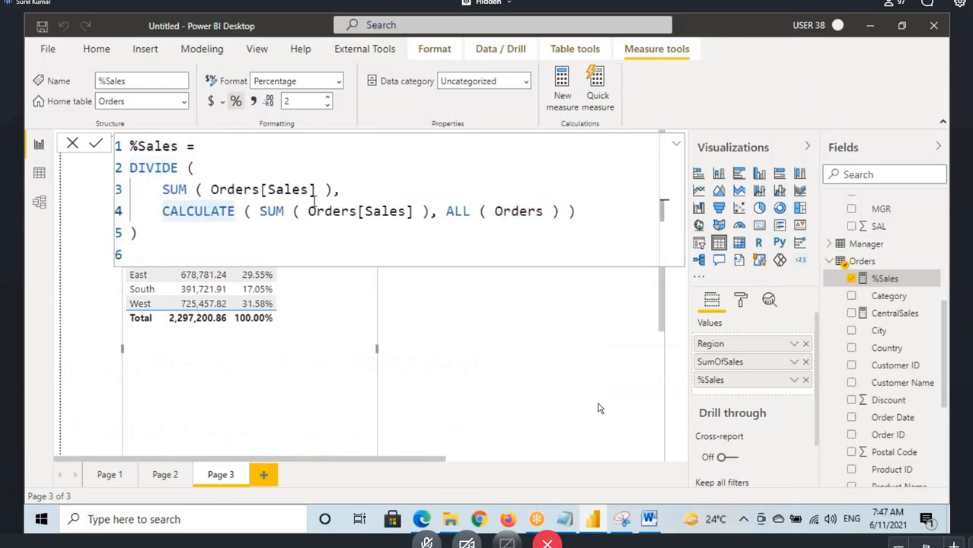
pyautogui.doubleClick(458, 211)
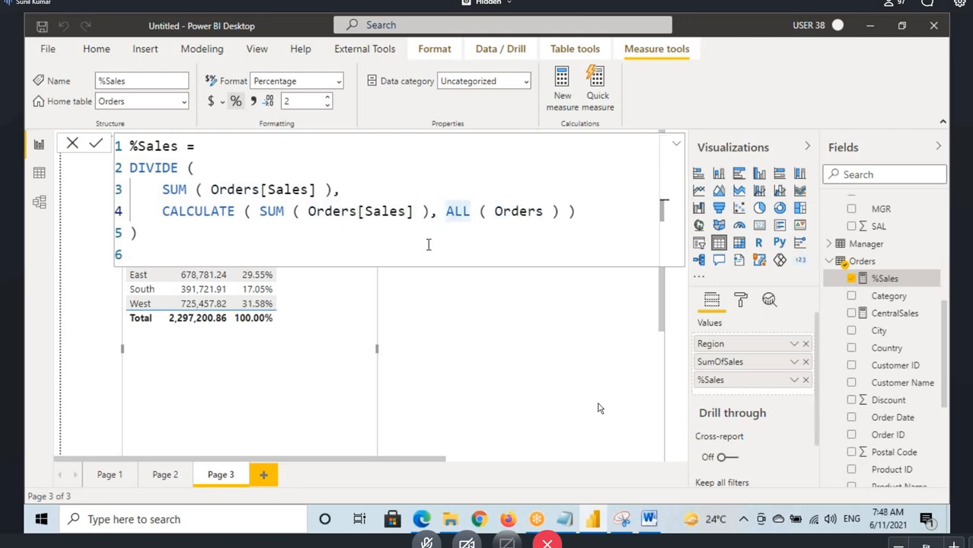
pyautogui.click(169, 169)
pyautogui.click(174, 189)
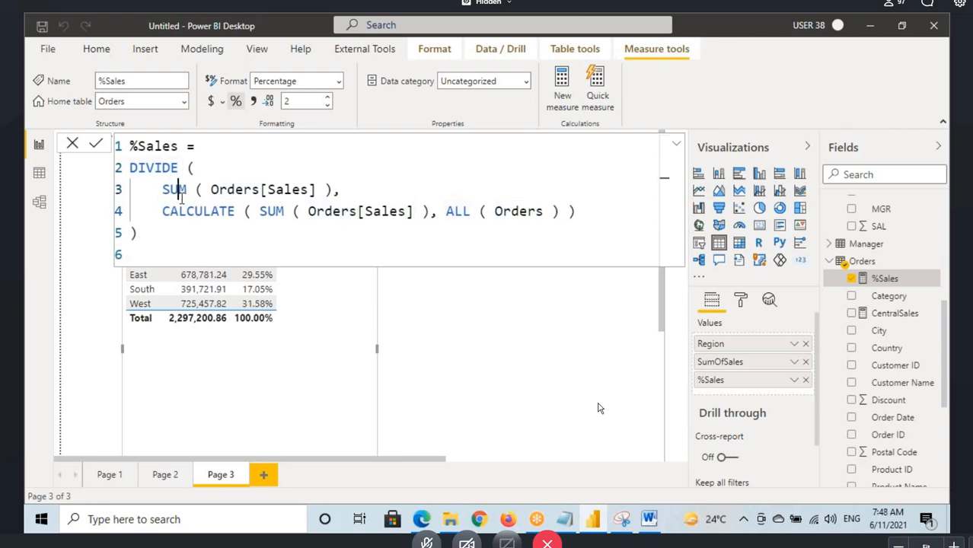
pyautogui.click(178, 211)
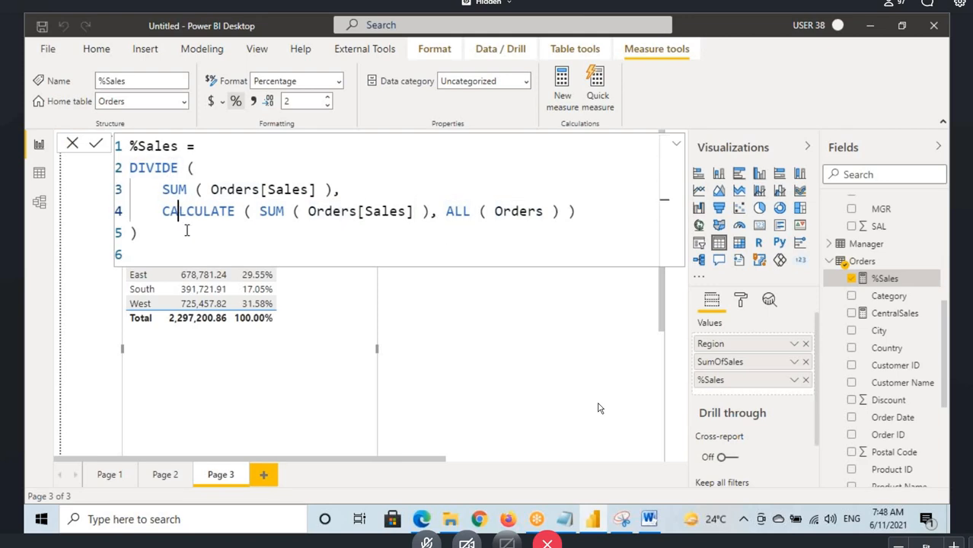
# - Switch to the Variables in DAX document in Word and review the VAR and RETURN syntax and the %Sales example
pyautogui.click(649, 520)
pyautogui.scroll(8, 598, 409)
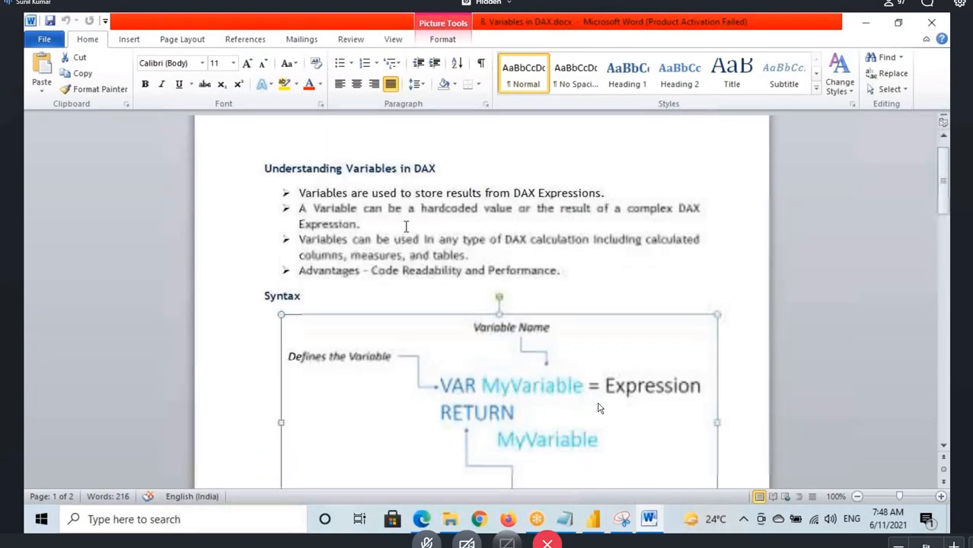
pyautogui.moveTo(384, 206); pyautogui.dragTo(434, 202)
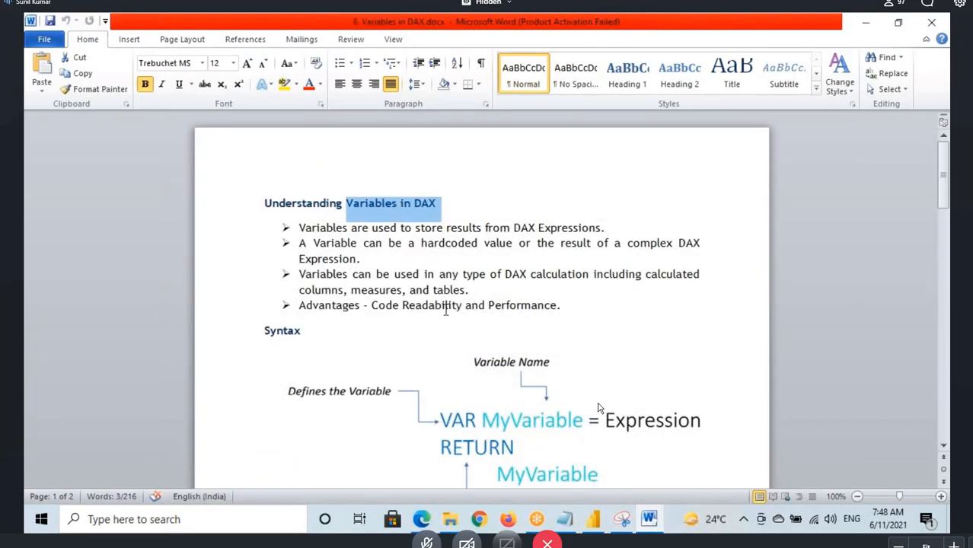
pyautogui.moveTo(380, 305); pyautogui.dragTo(444, 297)
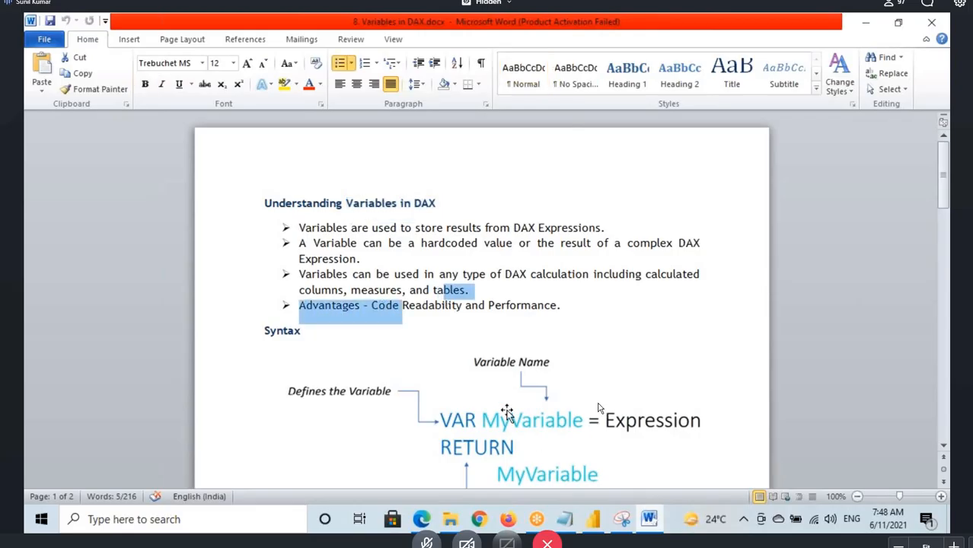
pyautogui.scroll(-10, 506, 409)
pyautogui.moveTo(293, 378); pyautogui.dragTo(351, 398)
pyautogui.click(271, 398)
pyautogui.click(279, 418)
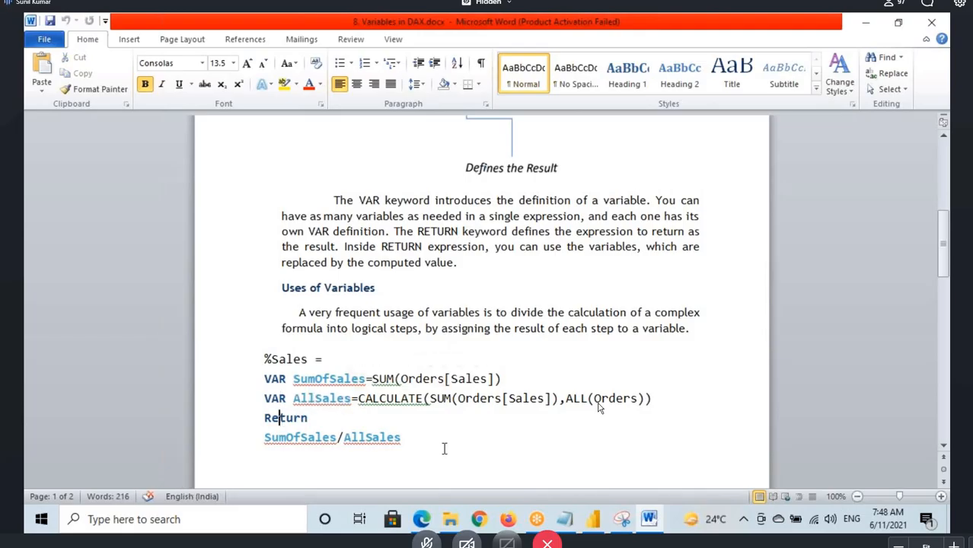
# - Switch back to Power BI Desktop and create a new measure in the Orders table named %SalesV
pyautogui.click(594, 521)
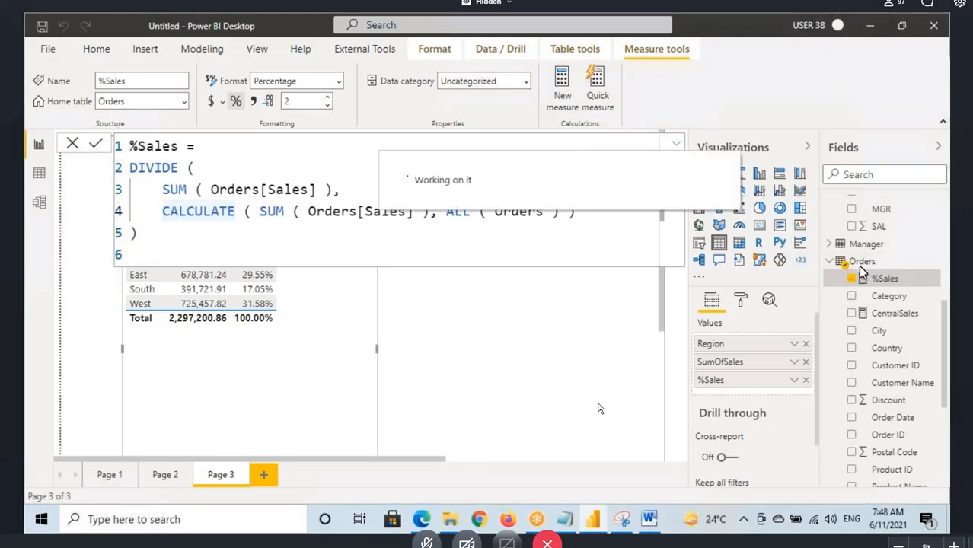
pyautogui.click(455, 149)
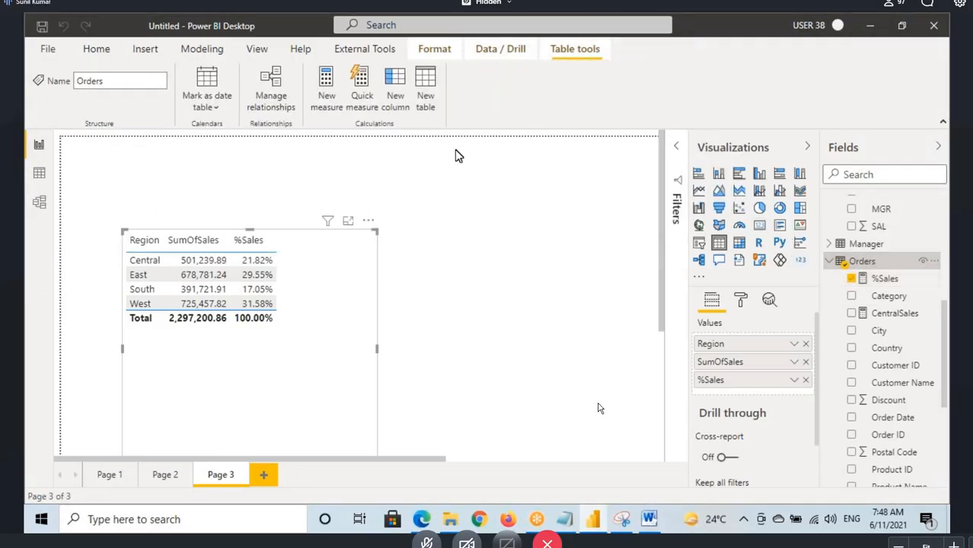
pyautogui.click(374, 145)
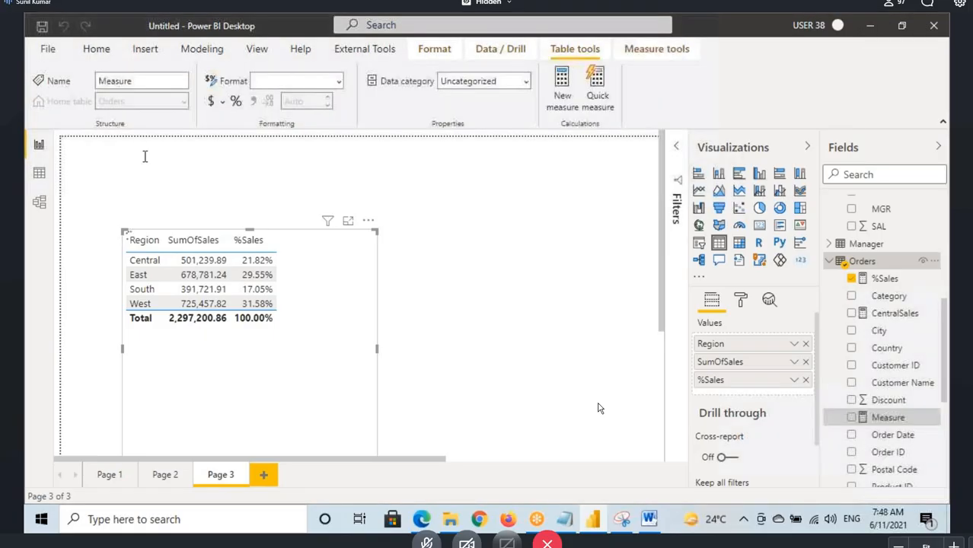
pyautogui.write('%Sales')
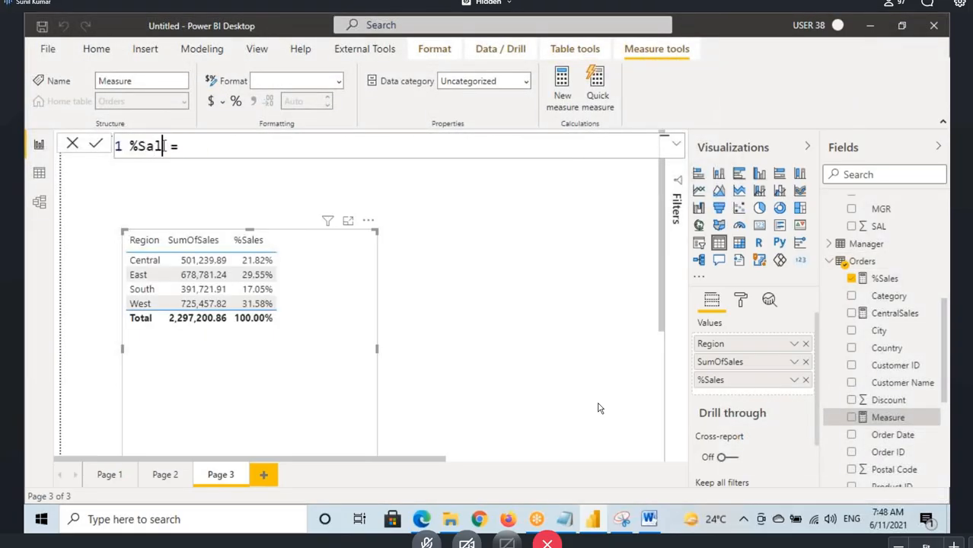
pyautogui.write('Vae')
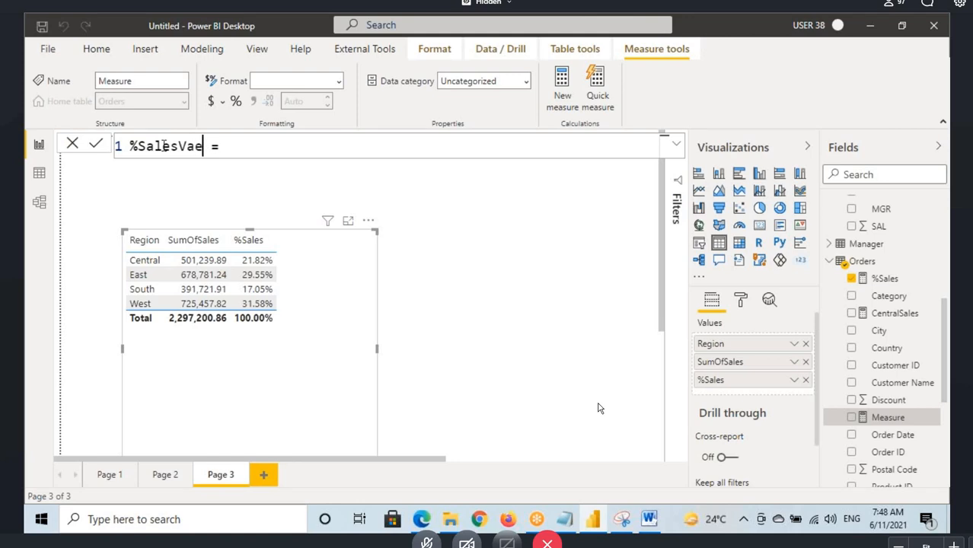
pyautogui.press('BackSpace')
pyautogui.write('r')
pyautogui.press('BackSpace')
pyautogui.press('BackSpace')
pyautogui.click(244, 148)
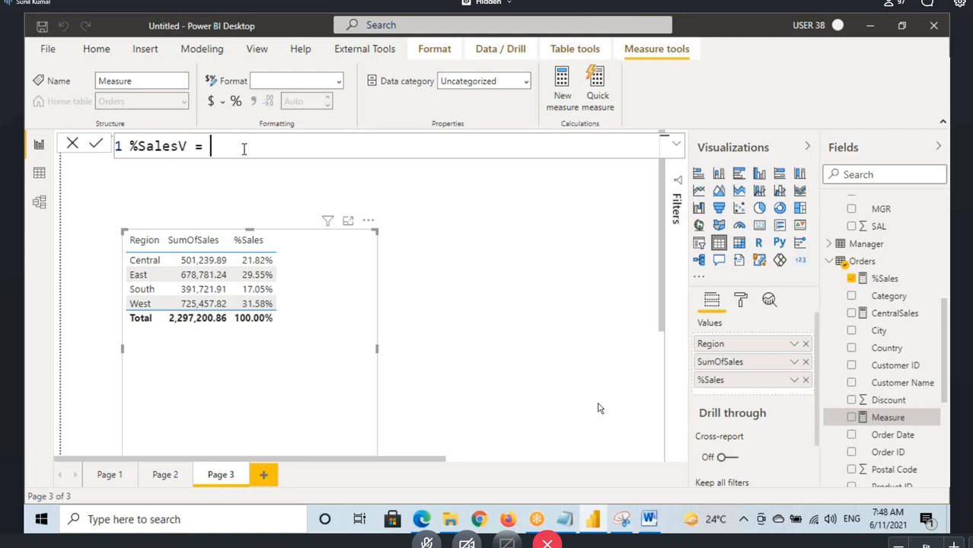
# - Declare a variable named RegionSales on a new indented line of the %SalesV formula
pyautogui.hotkey('shift', 'Return')
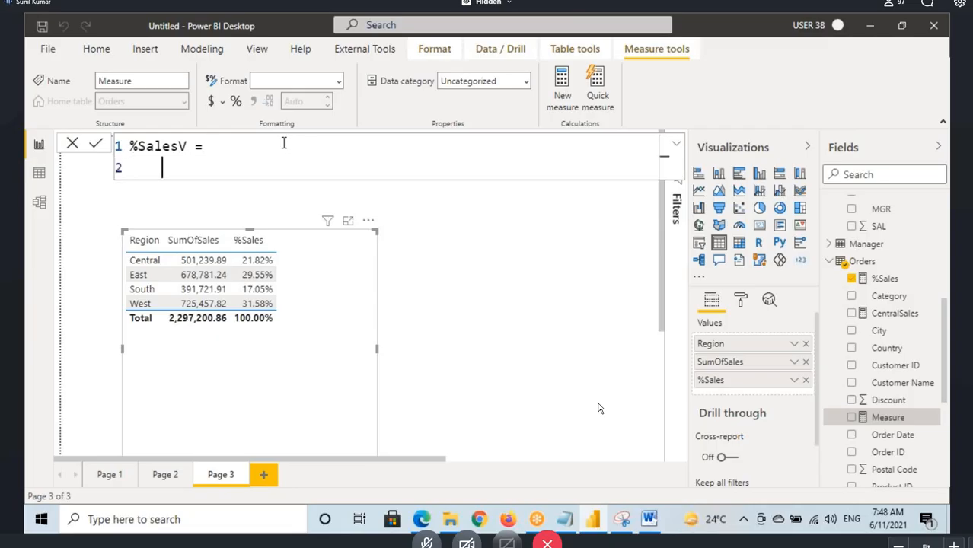
pyautogui.write('D')
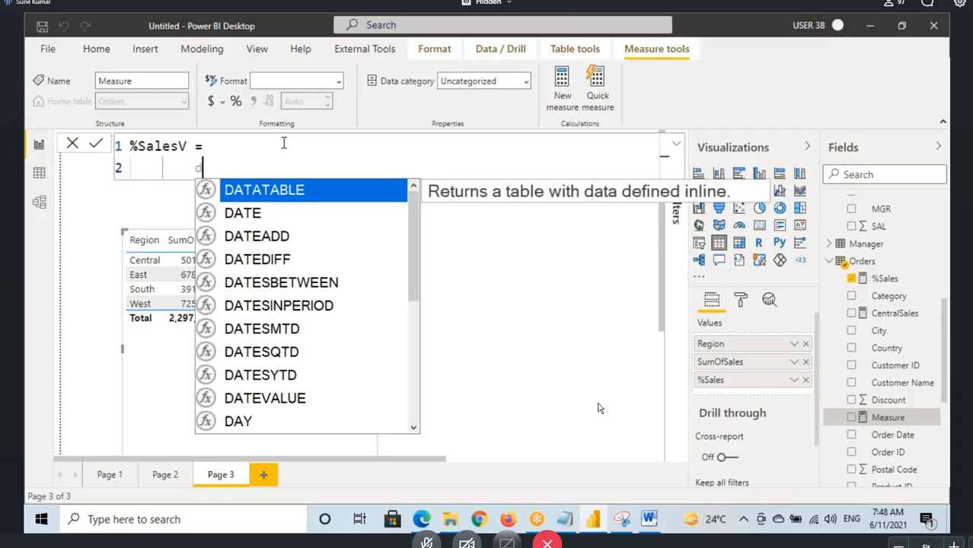
pyautogui.press('BackSpace')
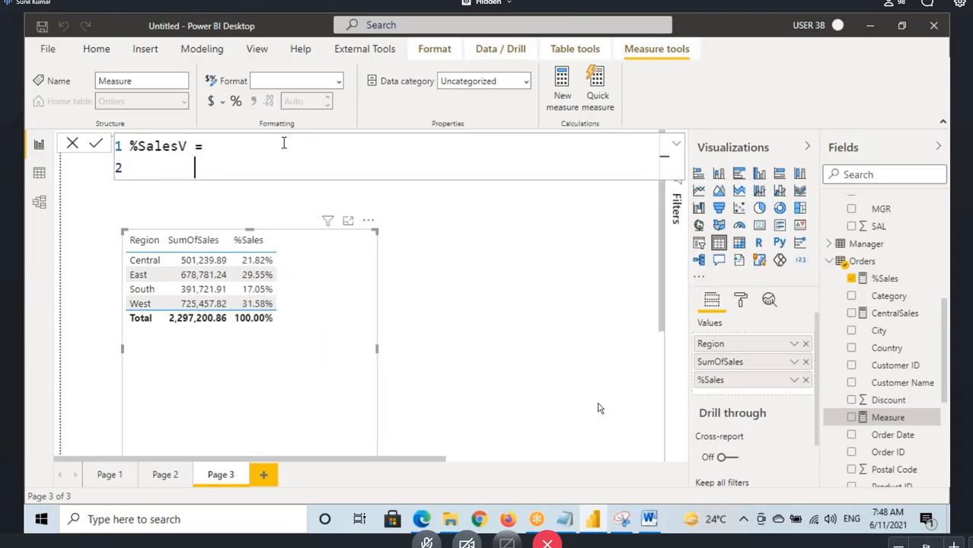
pyautogui.write('V')
pyautogui.press('BackSpace')
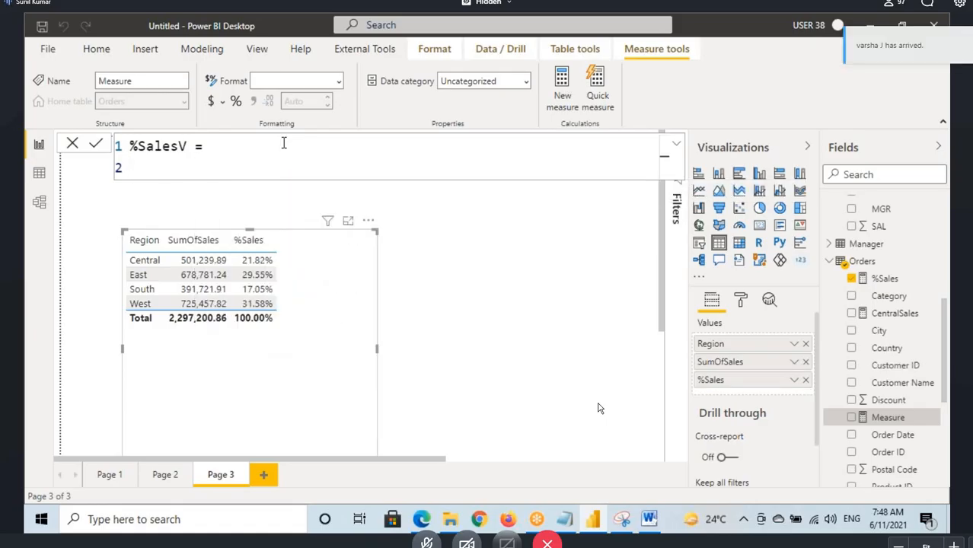
pyautogui.write('var')
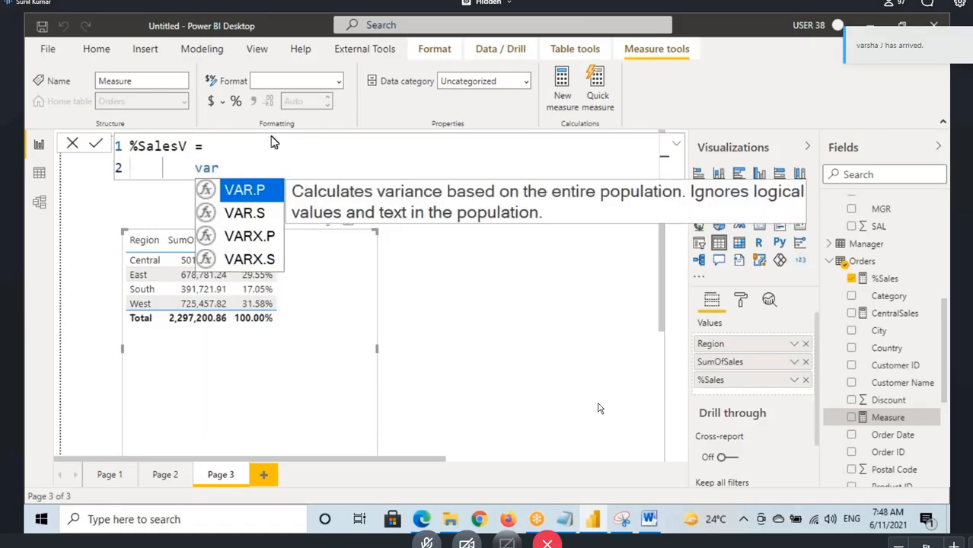
pyautogui.press('Escape')
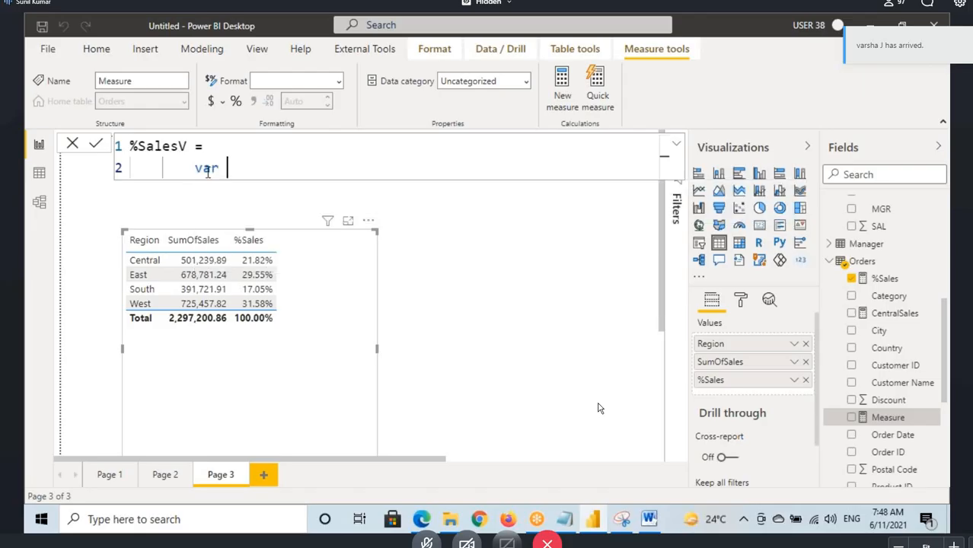
pyautogui.moveTo(193, 168); pyautogui.dragTo(232, 173)
pyautogui.click(233, 173)
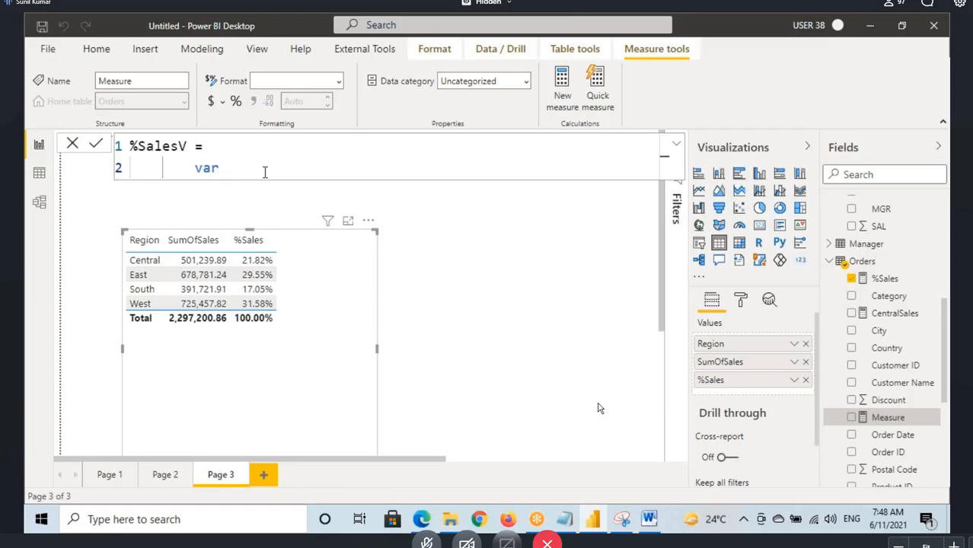
pyautogui.write('RegionSales')
pyautogui.moveTo(226, 169); pyautogui.dragTo(318, 169)
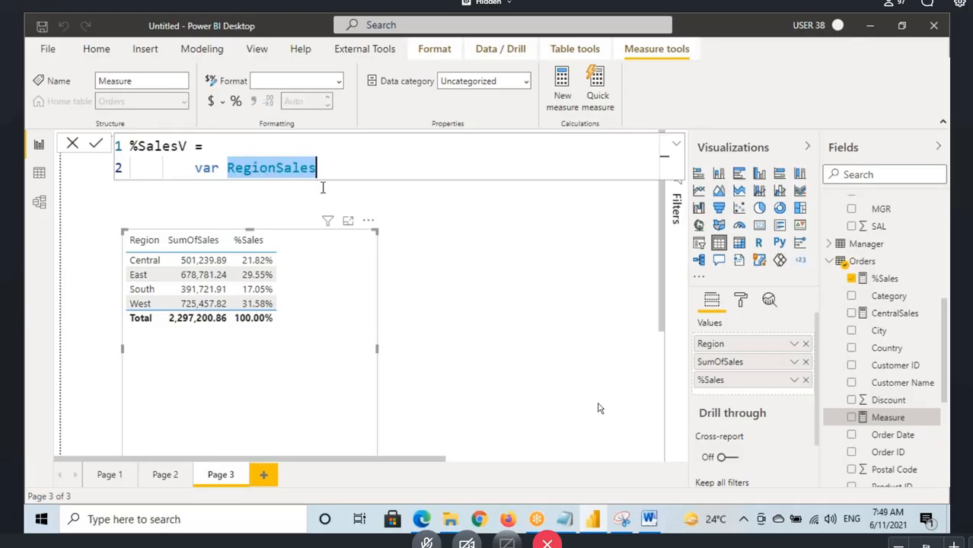
# - Assign SUM(Orders[Sales]) to the RegionSales variable
pyautogui.click(339, 167)
pyautogui.write('=')
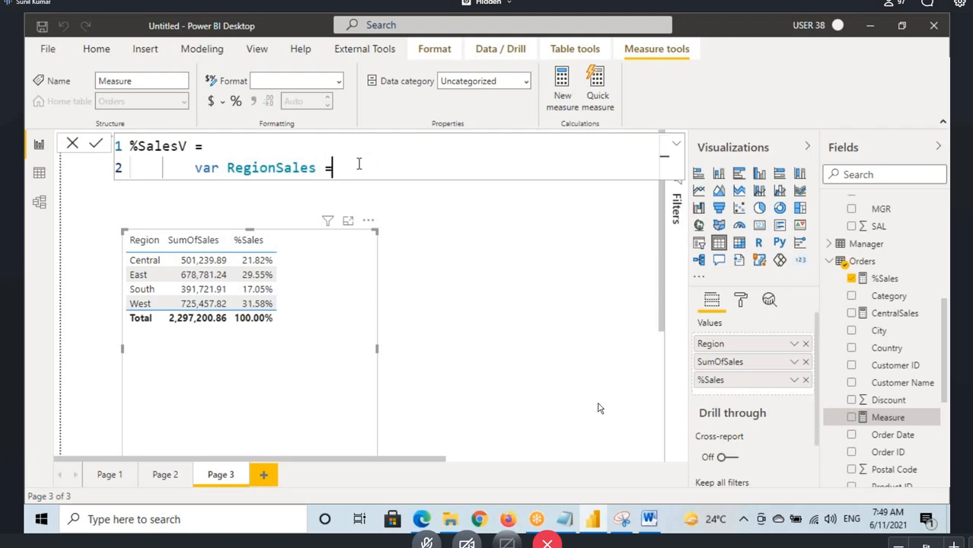
pyautogui.write(' sum(sa')
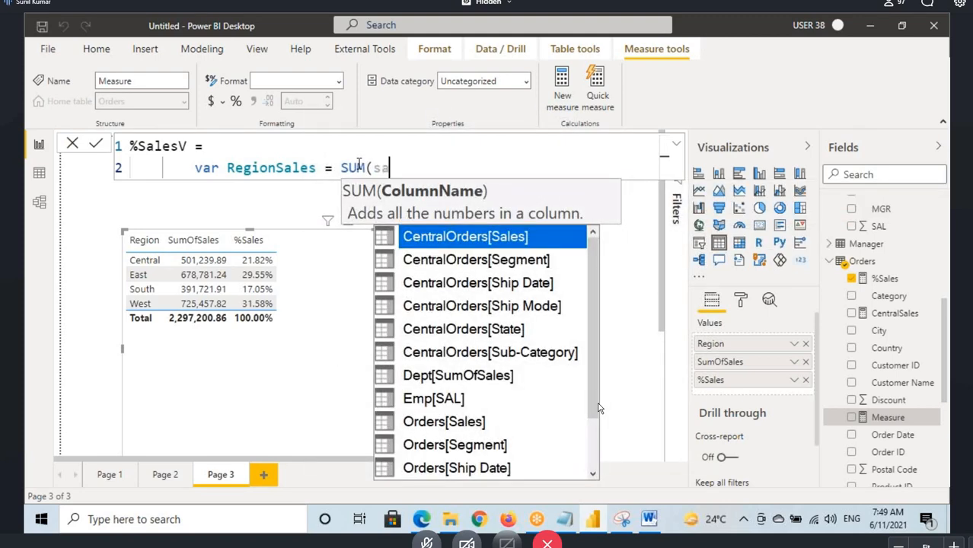
pyautogui.write('l')
pyautogui.doubleClick(413, 306)
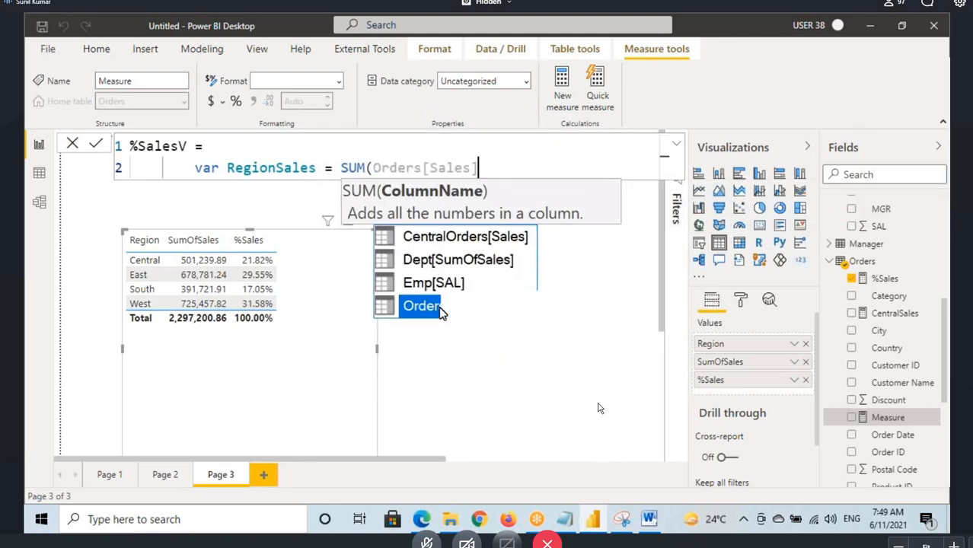
pyautogui.write(')')
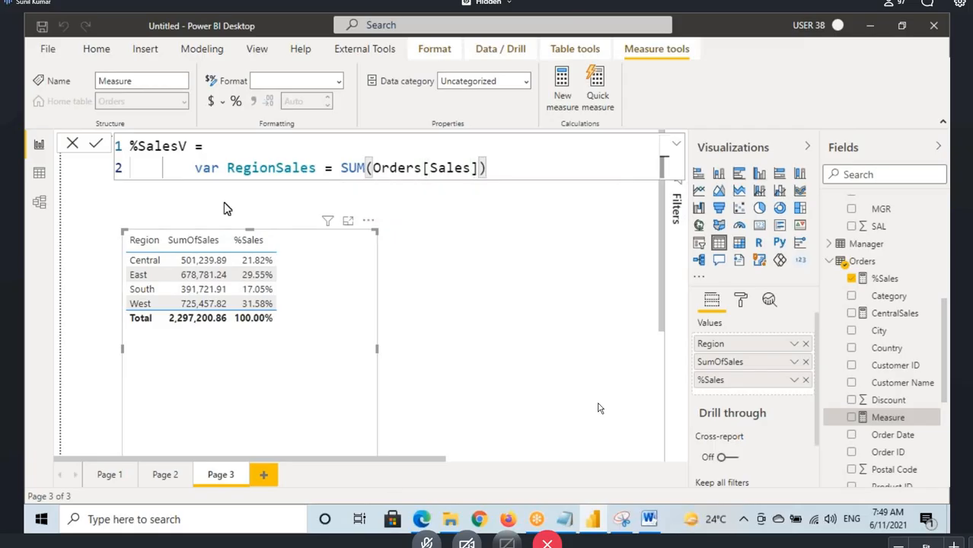
# - Rewrite the keyword before RegionSales in capitals as VAR
pyautogui.doubleClick(213, 166)
pyautogui.press('BackSpace')
pyautogui.press('BackSpace')
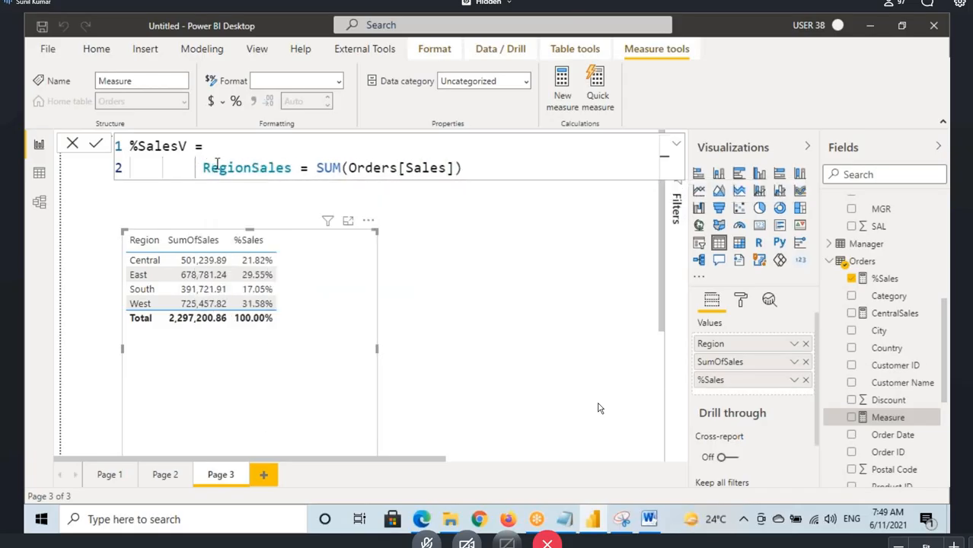
pyautogui.write('VAR')
pyautogui.press('Escape')
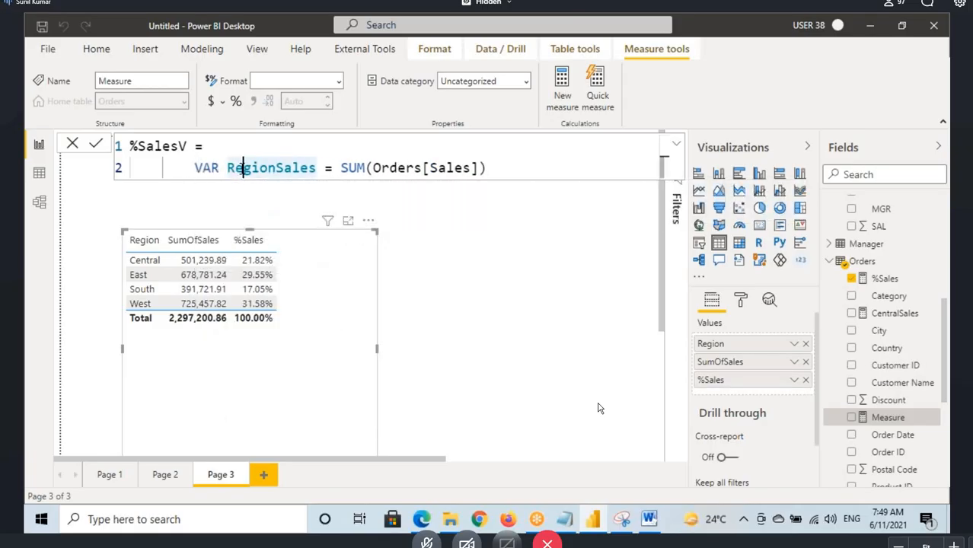
pyautogui.moveTo(226, 161)
pyautogui.mouseDown()
pyautogui.moveTo(284, 174)
pyautogui.moveTo(468, 173)
pyautogui.mouseUp()
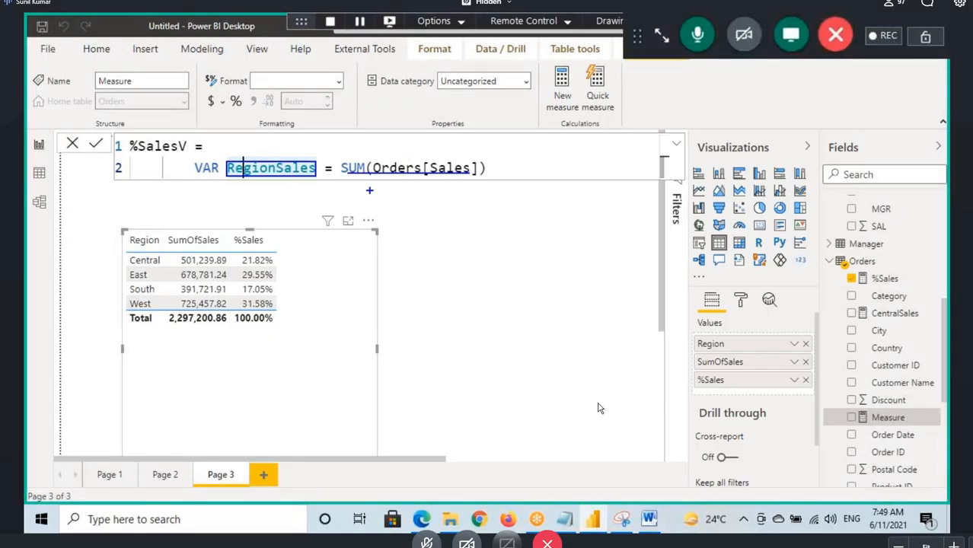
pyautogui.moveTo(368, 140)
pyautogui.mouseDown()
pyautogui.moveTo(373, 159)
pyautogui.moveTo(386, 139)
pyautogui.mouseUp()
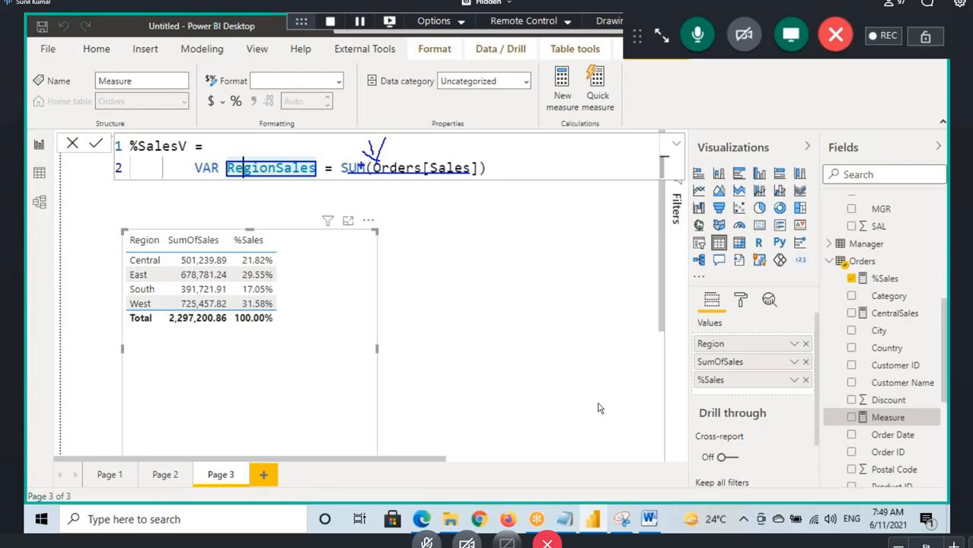
pyautogui.press('Escape')
# - Declare a second variable with VAR AllRegionSales= on a new line below the RegionSales definition
pyautogui.click(509, 174)
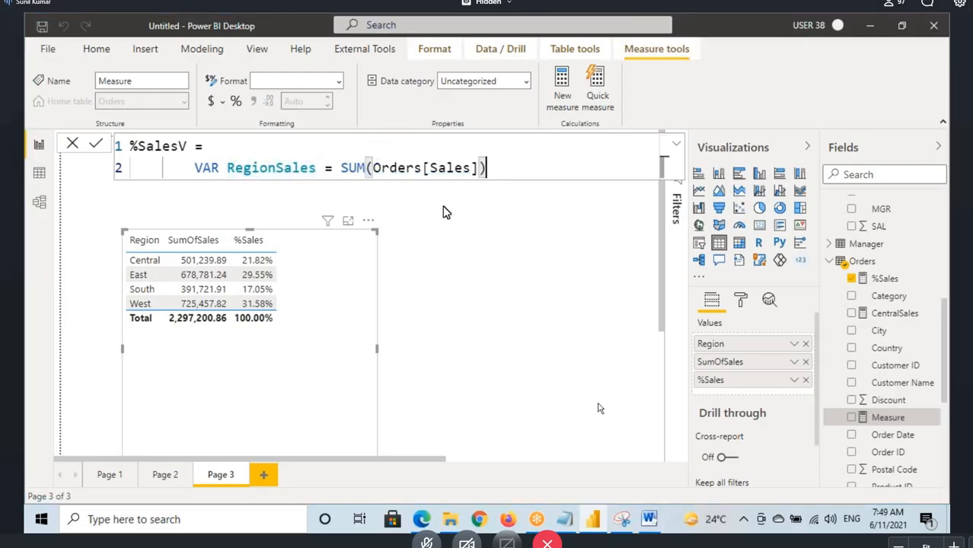
pyautogui.hotkey('shift', 'Return')
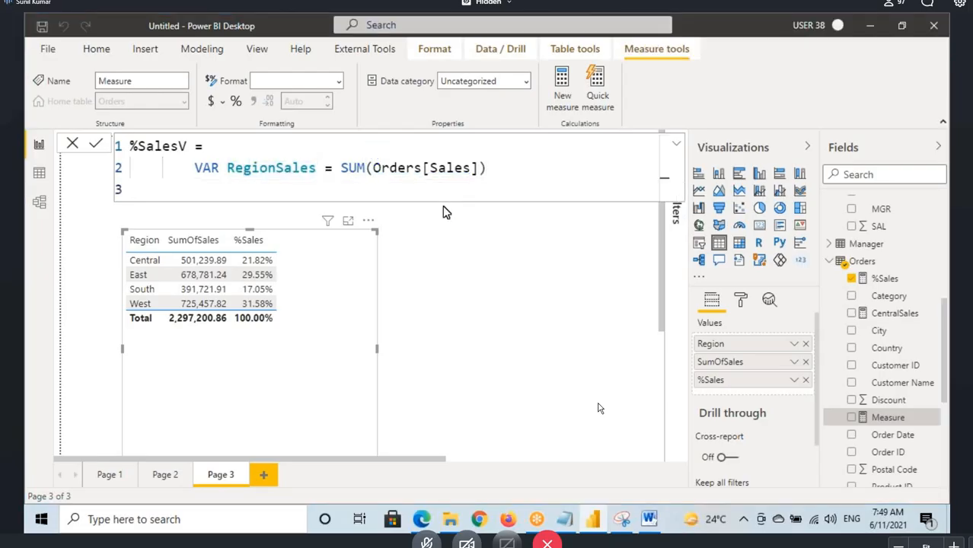
pyautogui.write('VAR All')
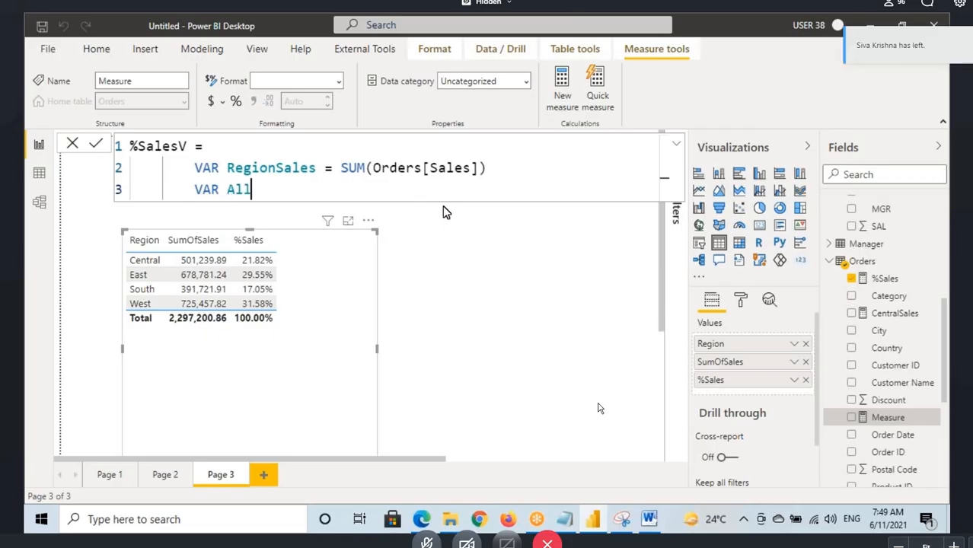
pyautogui.write('Regio')
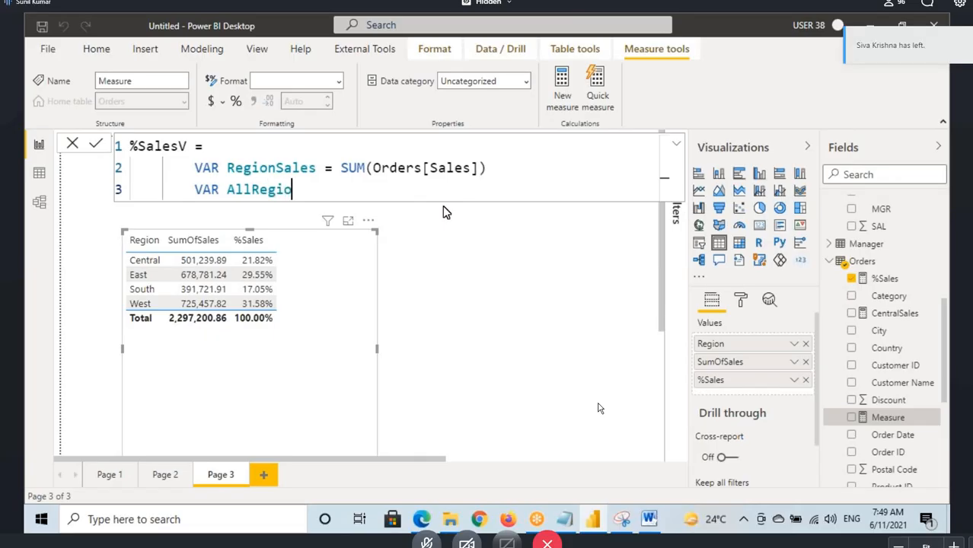
pyautogui.write('nSales')
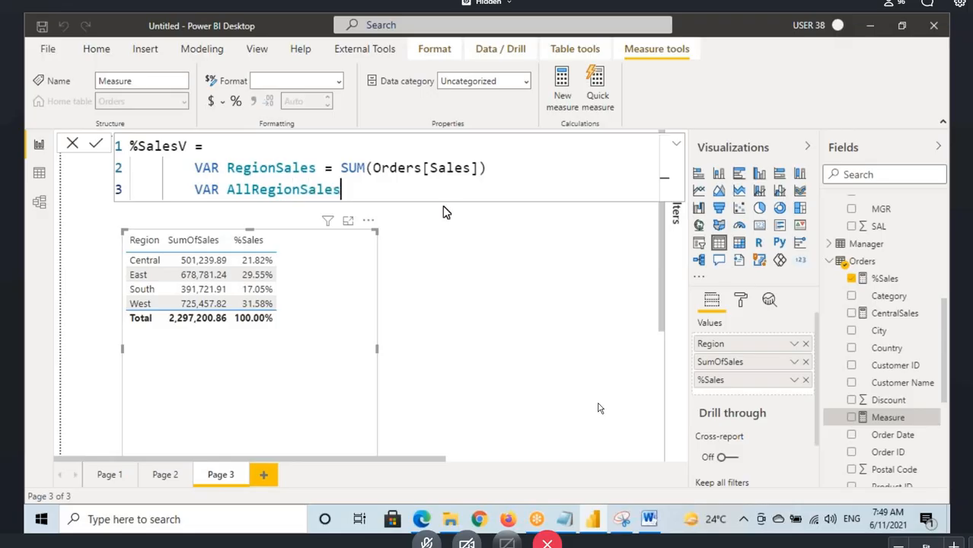
pyautogui.write('=')
pyautogui.moveTo(236, 189); pyautogui.dragTo(342, 190)
pyautogui.click(356, 190)
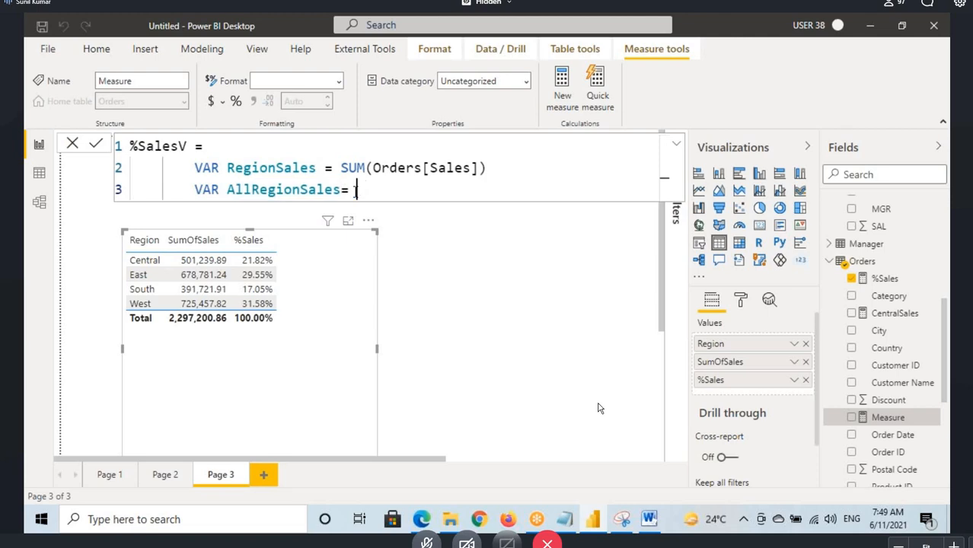
# - Begin the AllRegionSales expression with CALCULATE and SUM(Orders[Sales]) as its first argument
pyautogui.write('CALCULATE(')
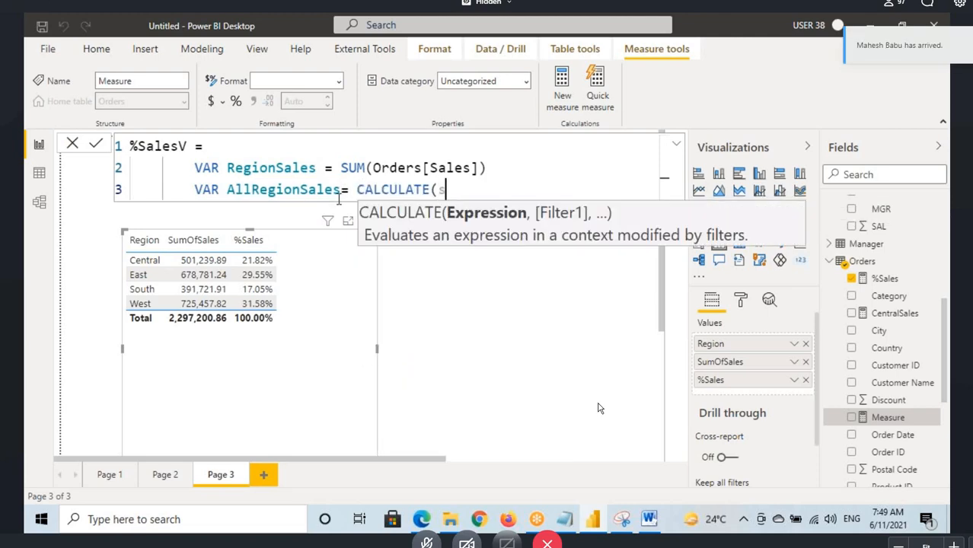
pyautogui.write('SUM(sal')
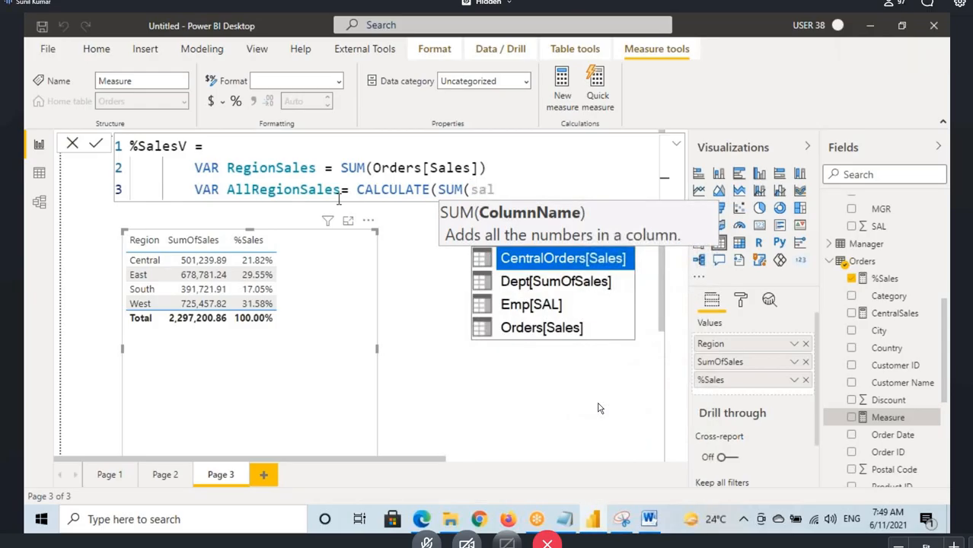
pyautogui.click(504, 329)
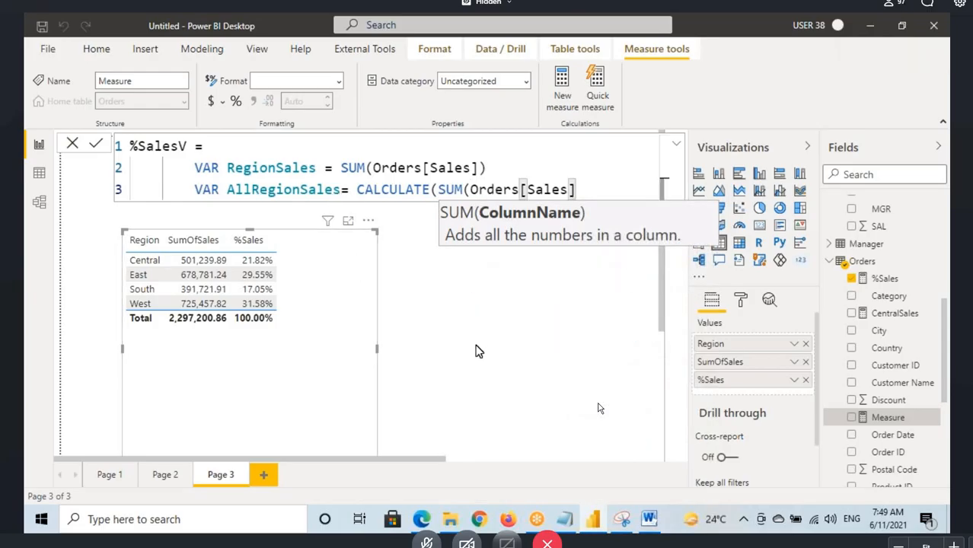
pyautogui.write(')')
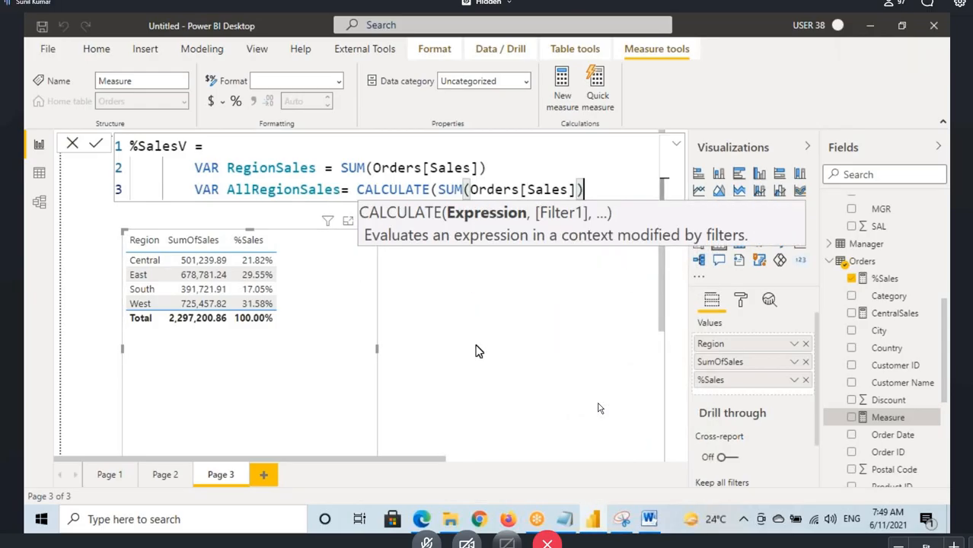
# - Add ALL(Orders) as the filter argument of CALCULATE and close the AllRegionSales expression
pyautogui.write(',ALL(or')
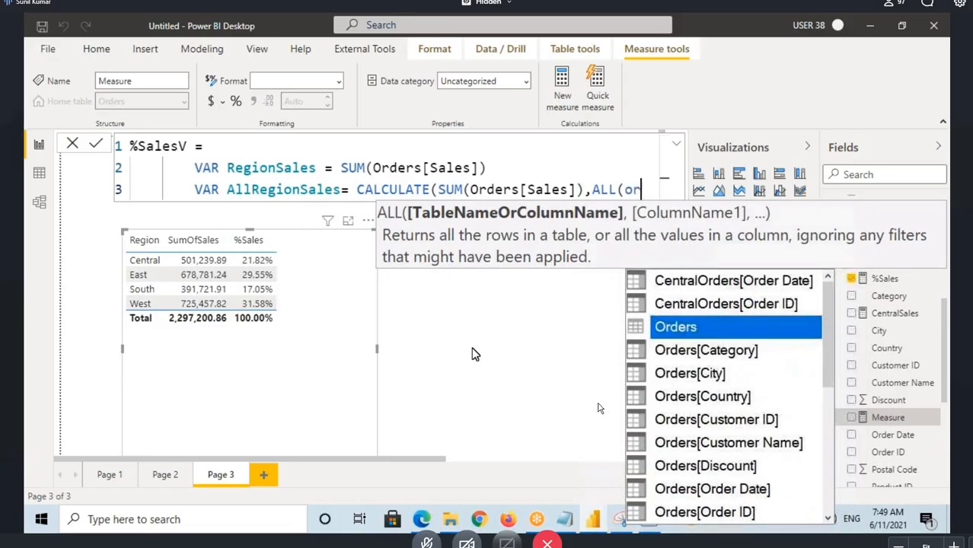
pyautogui.write('de')
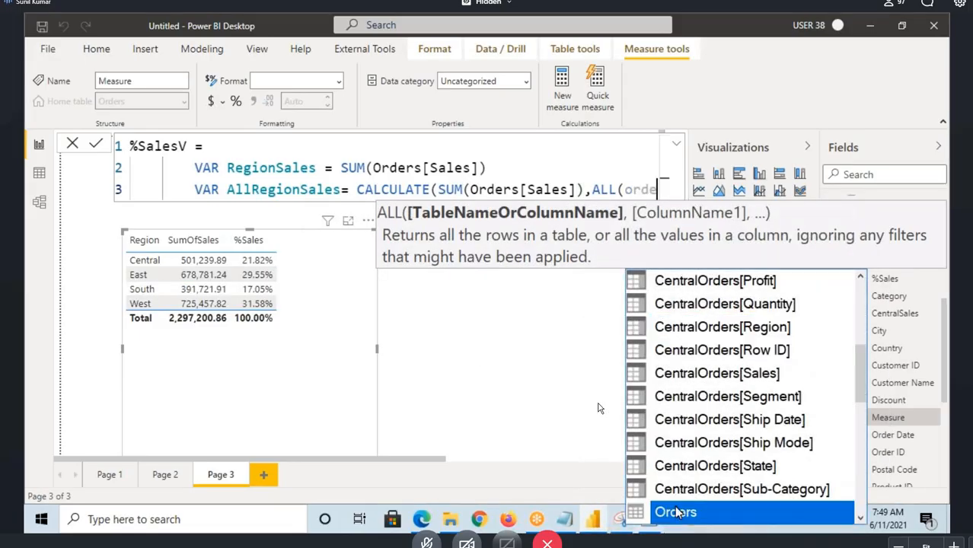
pyautogui.press('Escape')
pyautogui.write('r')
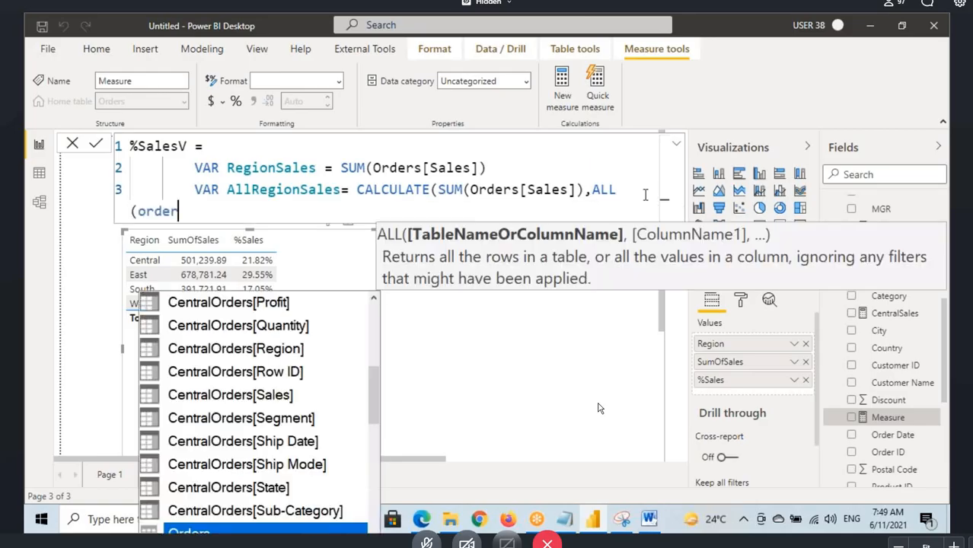
pyautogui.scroll(-2, 238, 338)
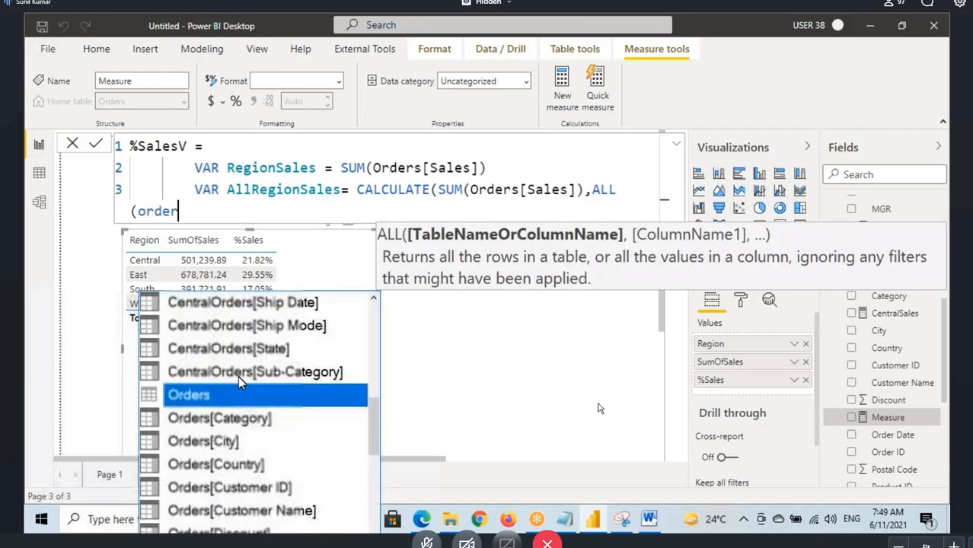
pyautogui.click(226, 394)
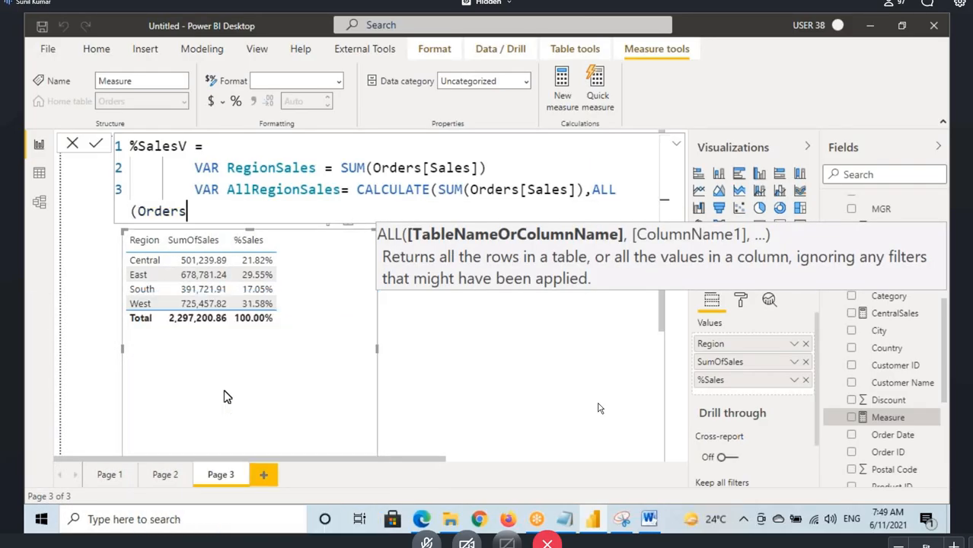
pyautogui.write(')')
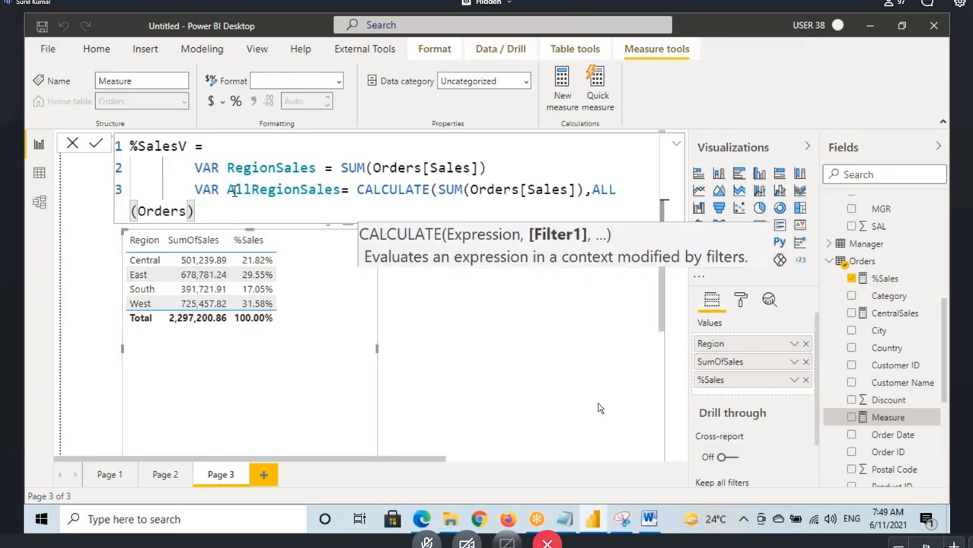
pyautogui.scroll(-1, 235, 192)
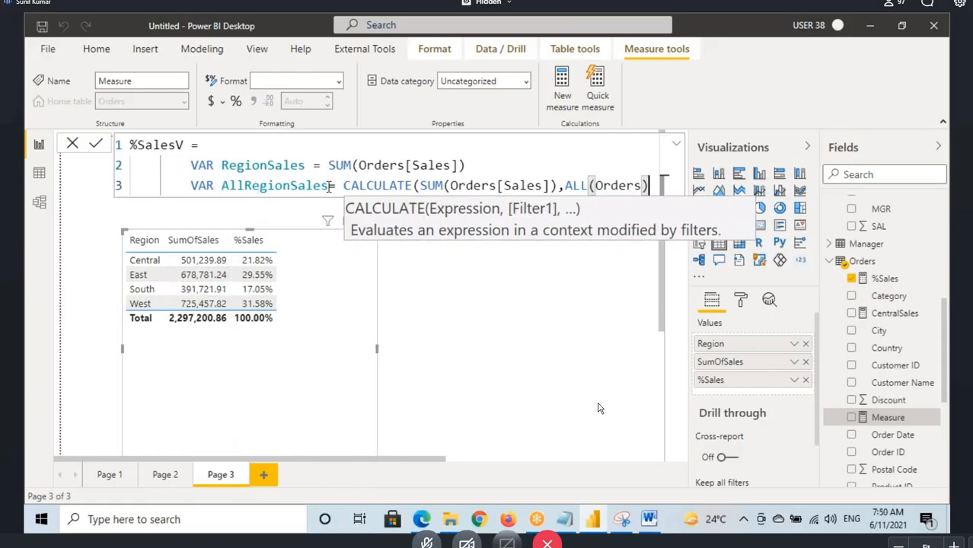
pyautogui.write(')')
pyautogui.click(298, 187)
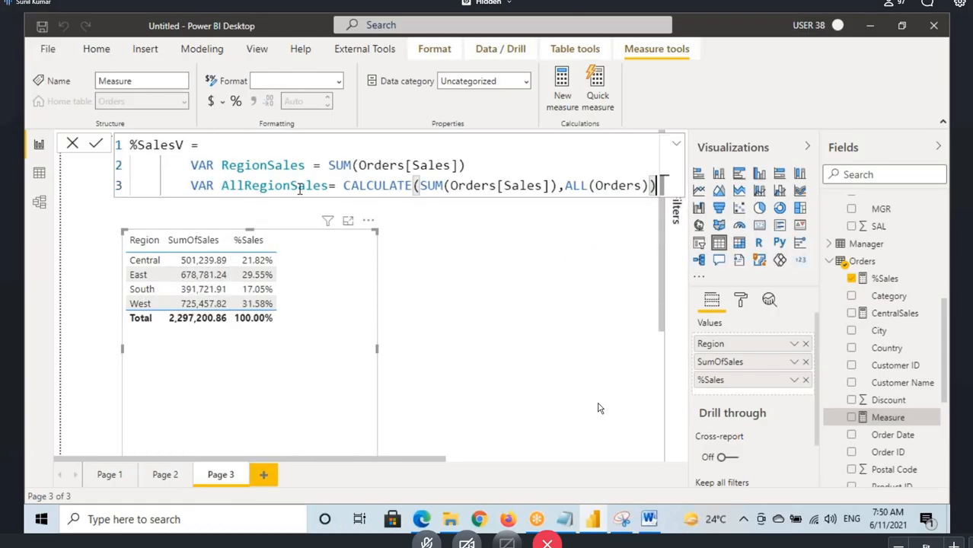
pyautogui.moveTo(369, 185); pyautogui.dragTo(649, 186)
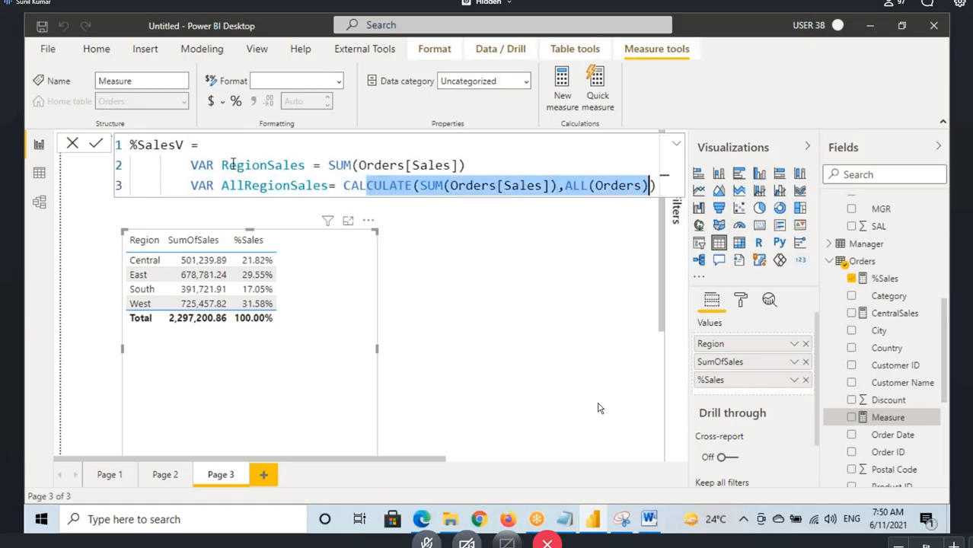
# - Review the expressions assigned to the RegionSales and AllRegionSales variables
pyautogui.moveTo(236, 165); pyautogui.dragTo(465, 165)
pyautogui.click(330, 164)
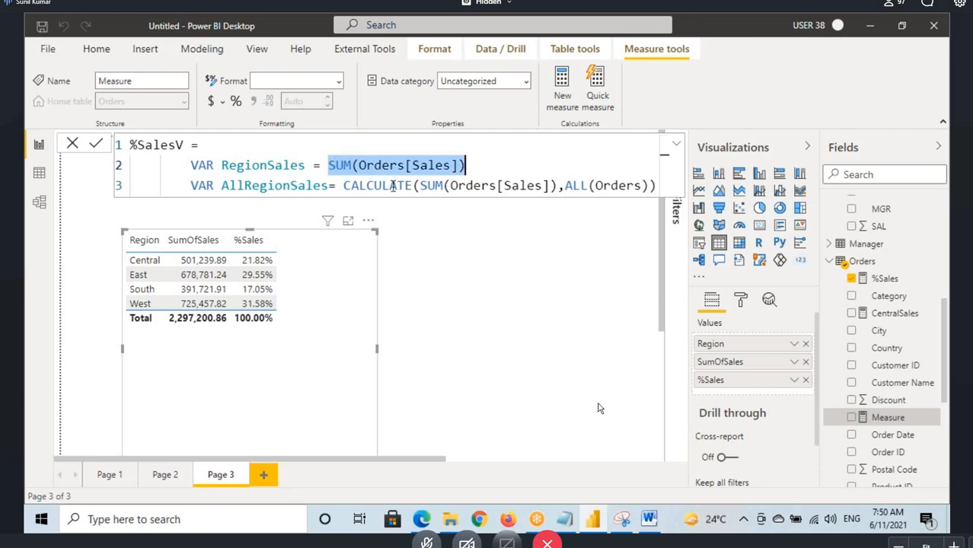
pyautogui.moveTo(244, 186); pyautogui.dragTo(306, 187)
pyautogui.click(343, 186)
pyautogui.moveTo(382, 186); pyautogui.dragTo(651, 185)
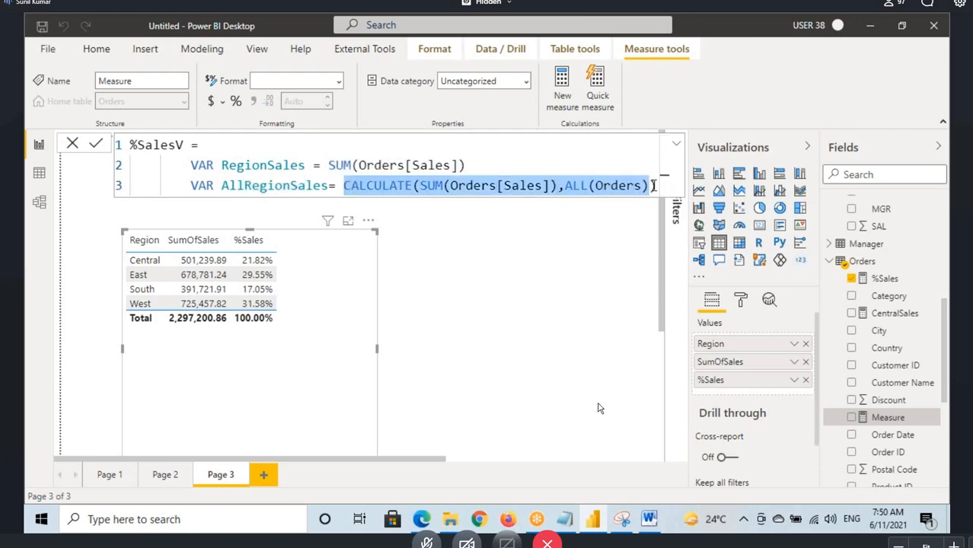
# - Add the keyword Return on a new indented line below the AllRegionSales definition
pyautogui.click(654, 186)
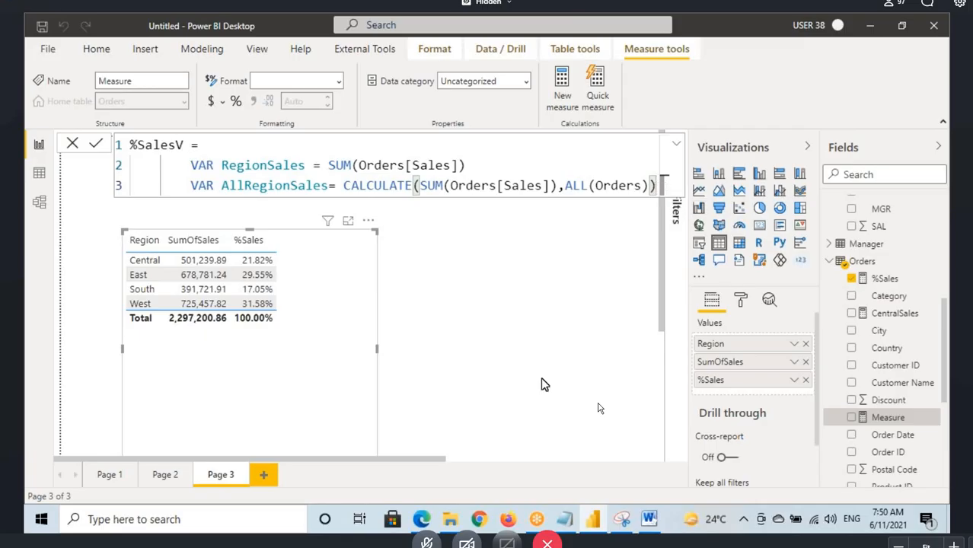
pyautogui.hotkey('shift', 'Return')
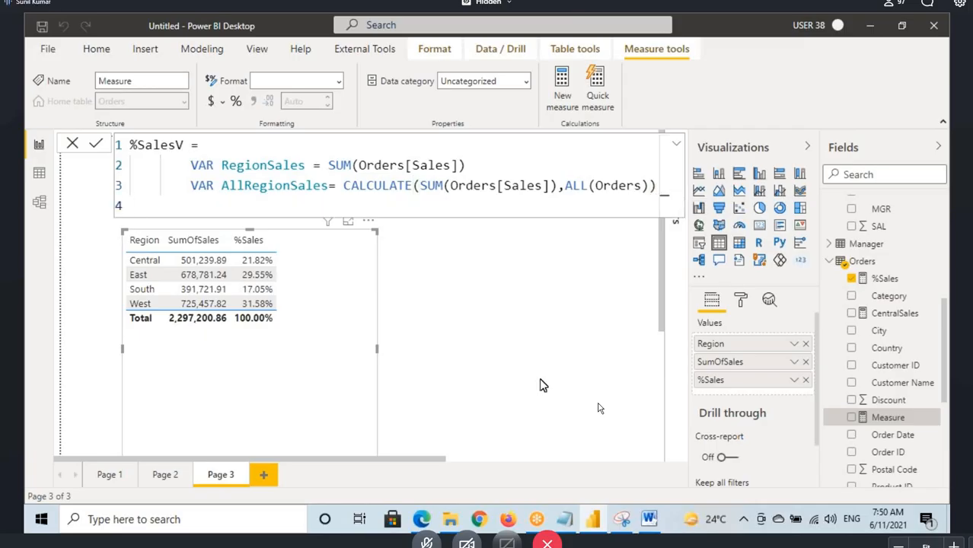
pyautogui.press('Tab')
pyautogui.write('Return')
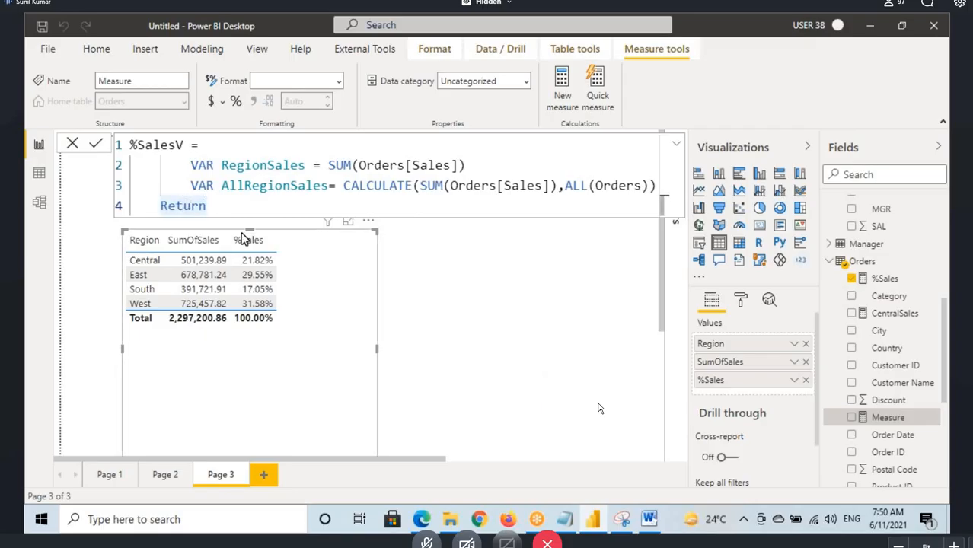
# - Start a DIVIDE function on a further indented line below Return
pyautogui.hotkey('shift', 'Return')
pyautogui.press('Tab')
pyautogui.press('Tab')
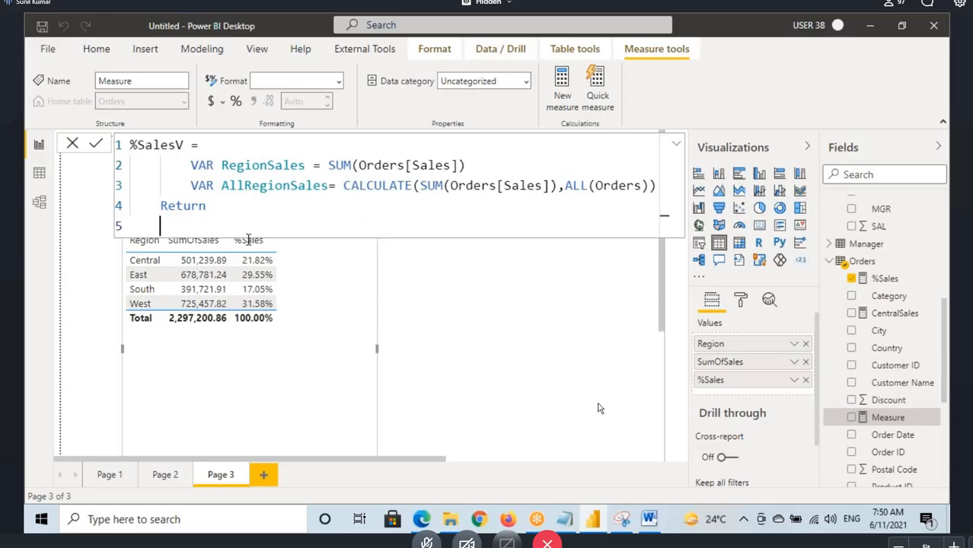
pyautogui.write('Divide')
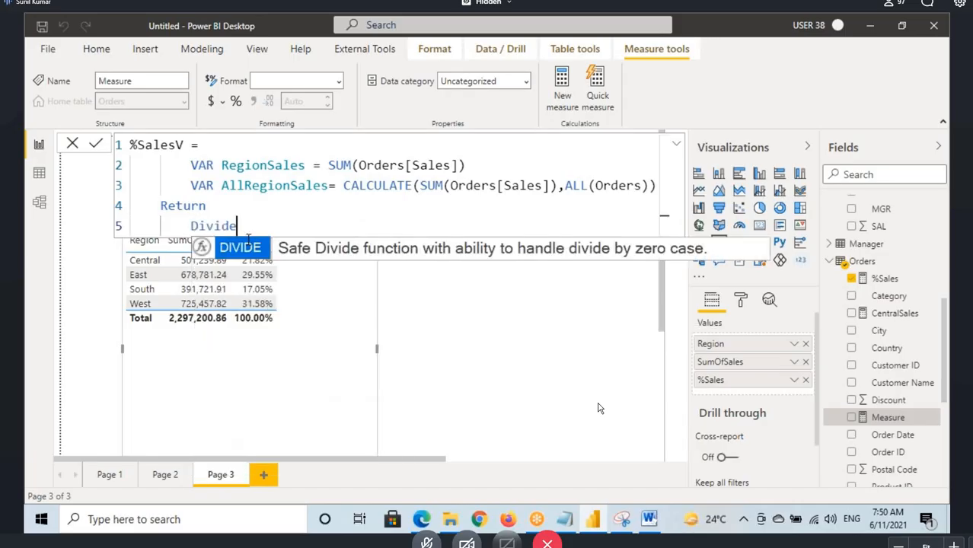
pyautogui.press('Tab')
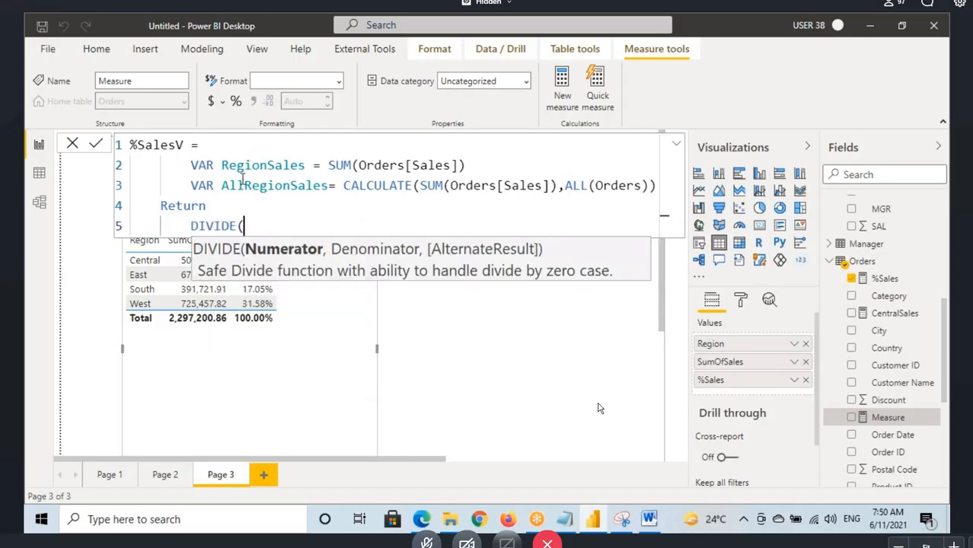
# - Enter the RegionSales variable as the numerator of DIVIDE, followed by a comma
pyautogui.click(351, 166)
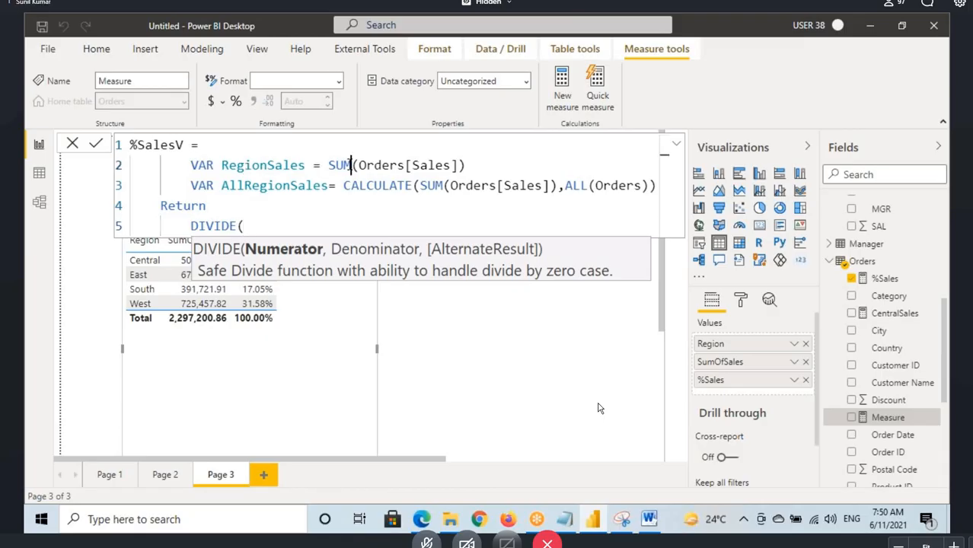
pyautogui.click(260, 166)
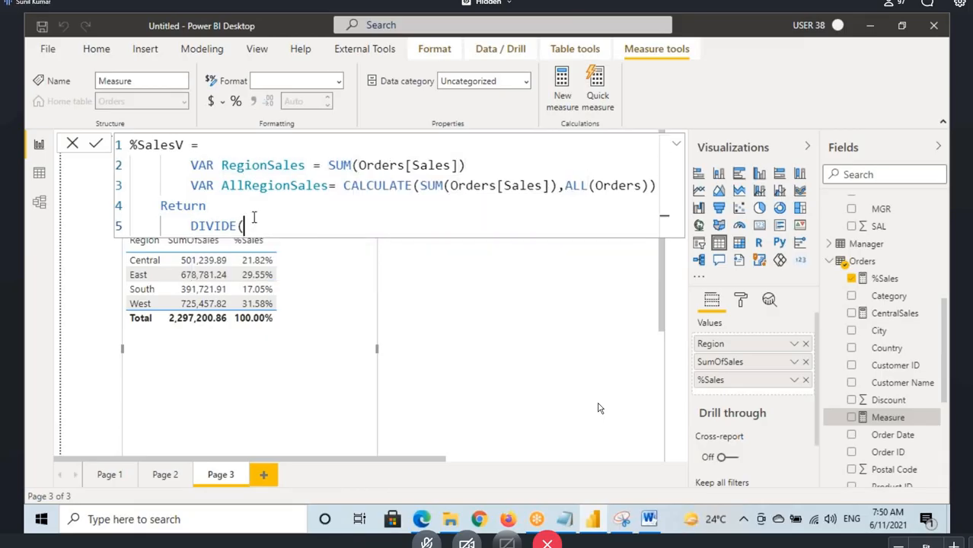
pyautogui.moveTo(221, 165); pyautogui.dragTo(298, 165)
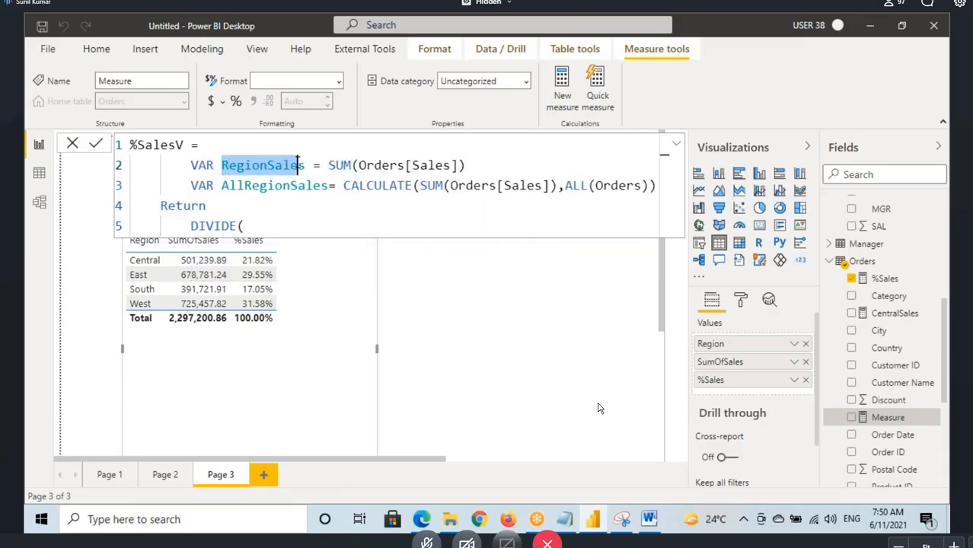
pyautogui.click(245, 226)
pyautogui.write('regio')
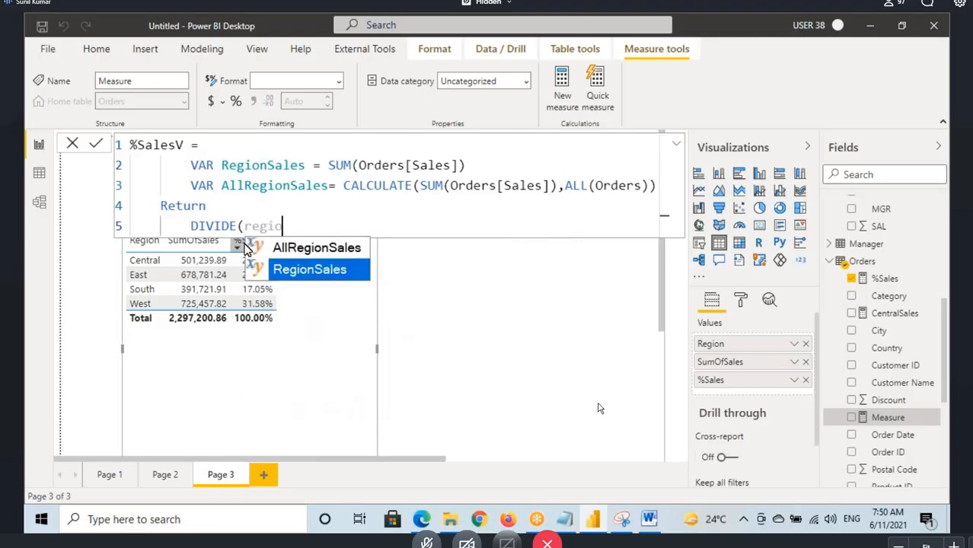
pyautogui.click(271, 272)
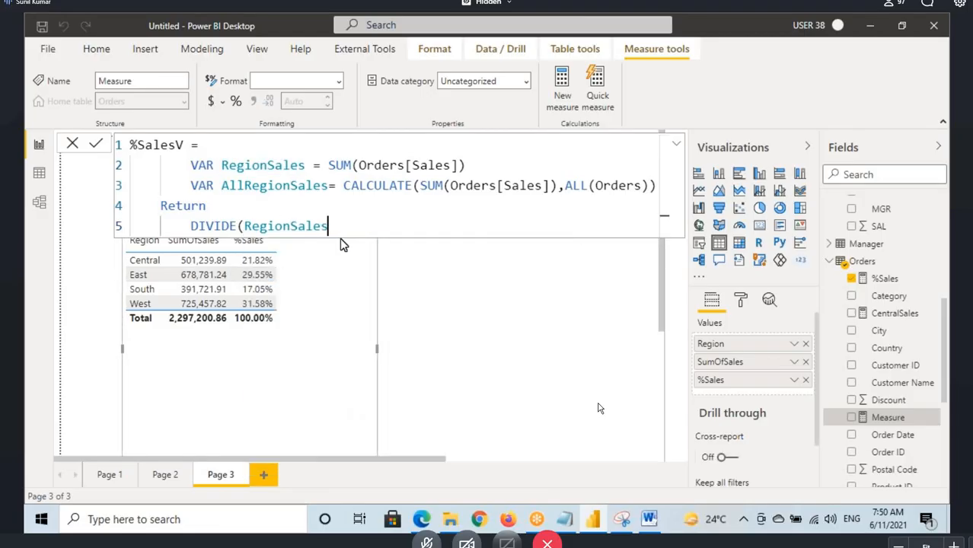
pyautogui.write(',')
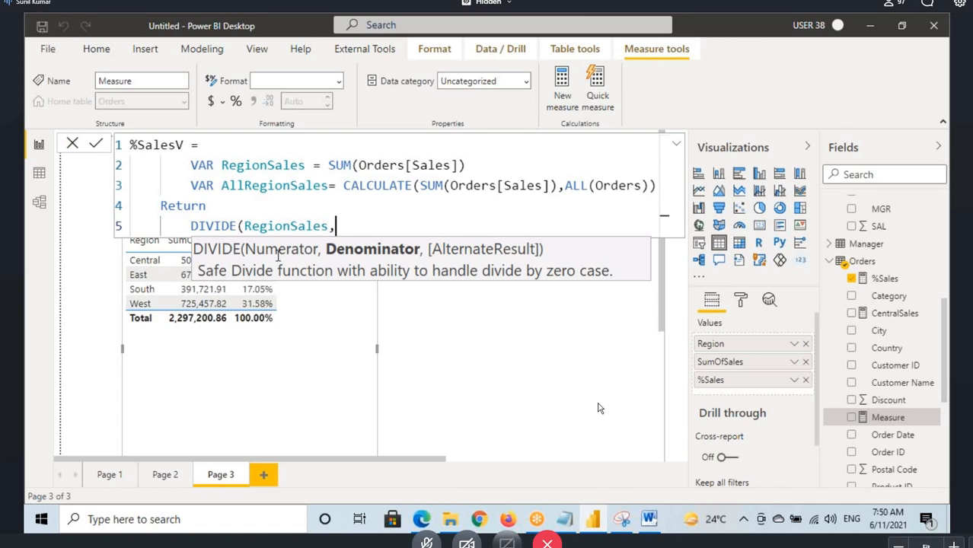
# - Enter the AllRegionSales variable as the denominator, close DIVIDE and commit the %SalesV measure
pyautogui.write('all')
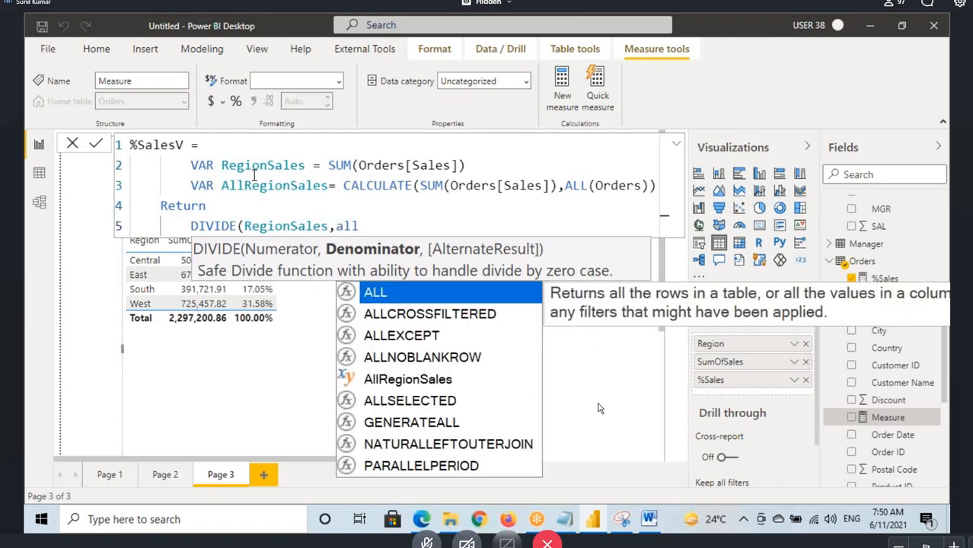
pyautogui.click(396, 381)
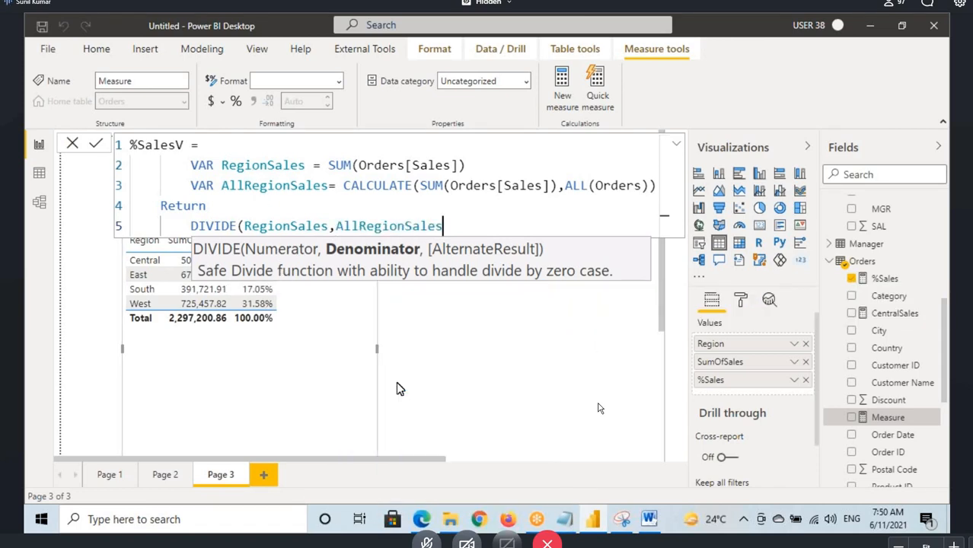
pyautogui.write(')')
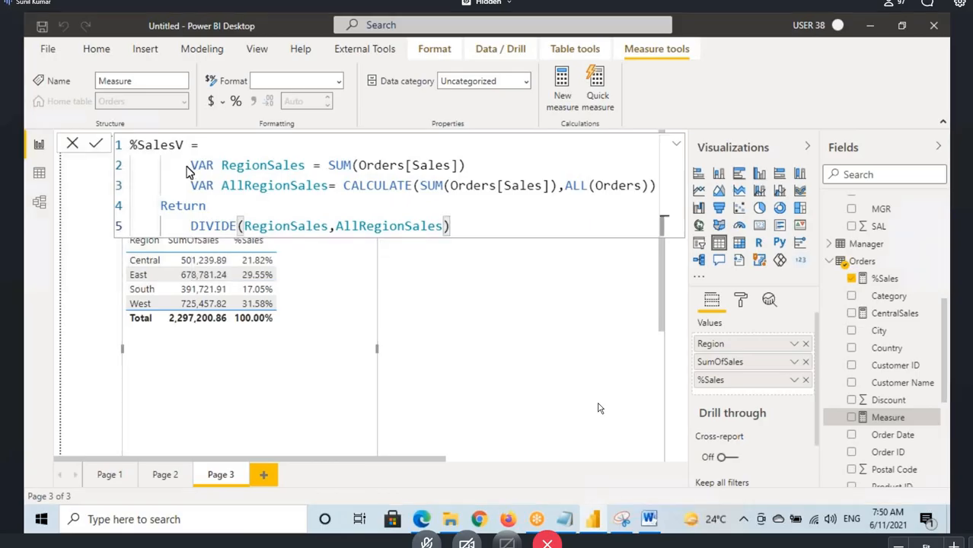
pyautogui.press('Return')
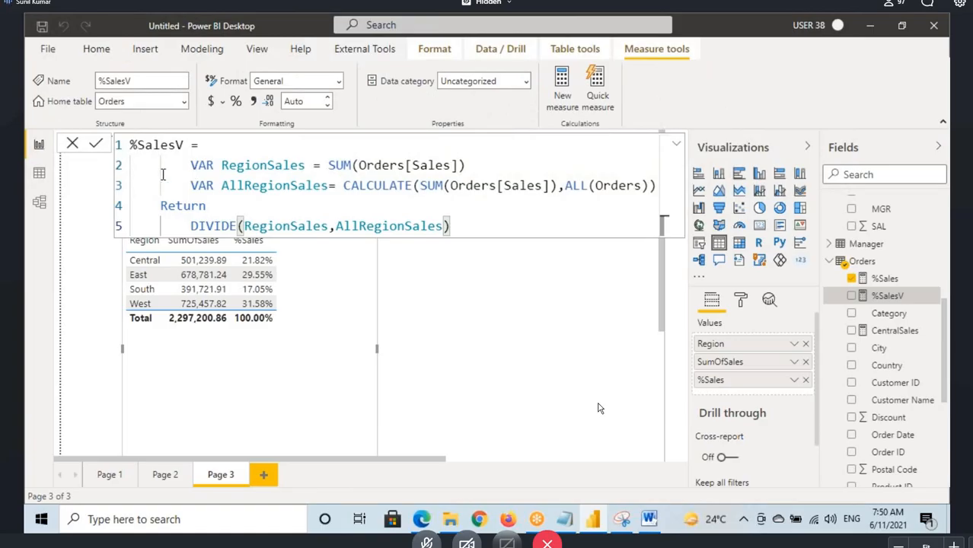
# - Examine the two variable definitions in %SalesV and how the DIVIDE expression uses them
pyautogui.moveTo(229, 167); pyautogui.dragTo(291, 167)
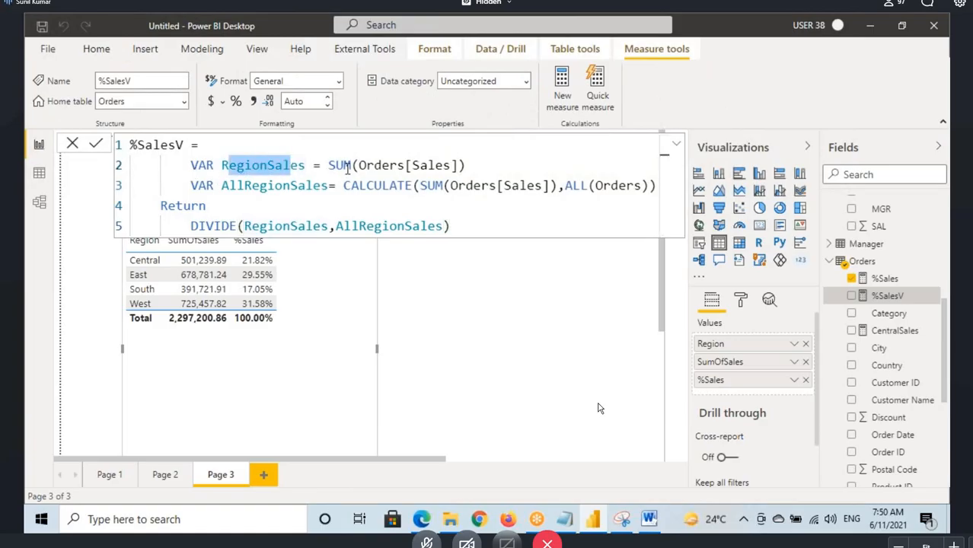
pyautogui.click(253, 165)
pyautogui.moveTo(190, 189); pyautogui.dragTo(625, 187)
pyautogui.click(224, 189)
pyautogui.click(240, 165)
pyautogui.doubleClick(249, 185)
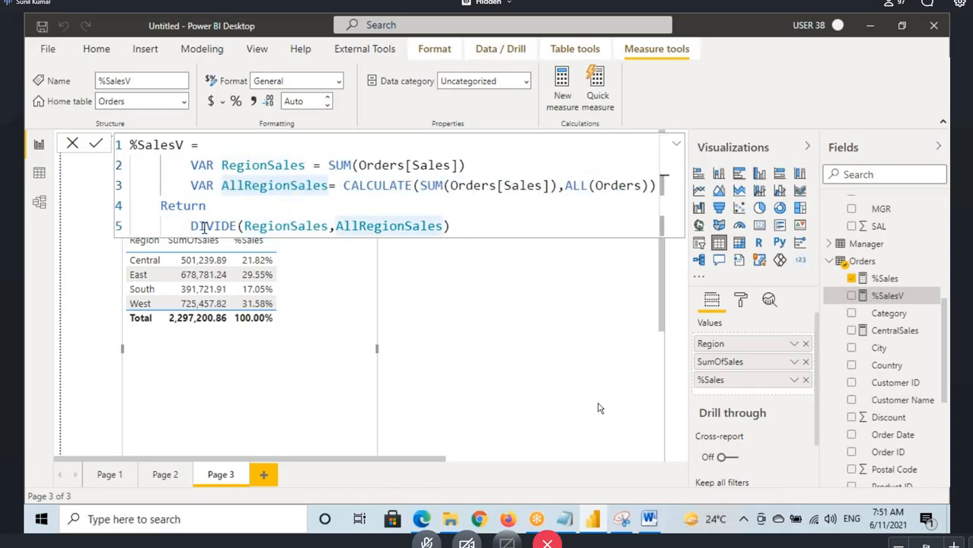
pyautogui.doubleClick(205, 227)
pyautogui.doubleClick(283, 226)
# - Add the %SalesV measure to the Region table visual and format it as a percentage
pyautogui.click(327, 305)
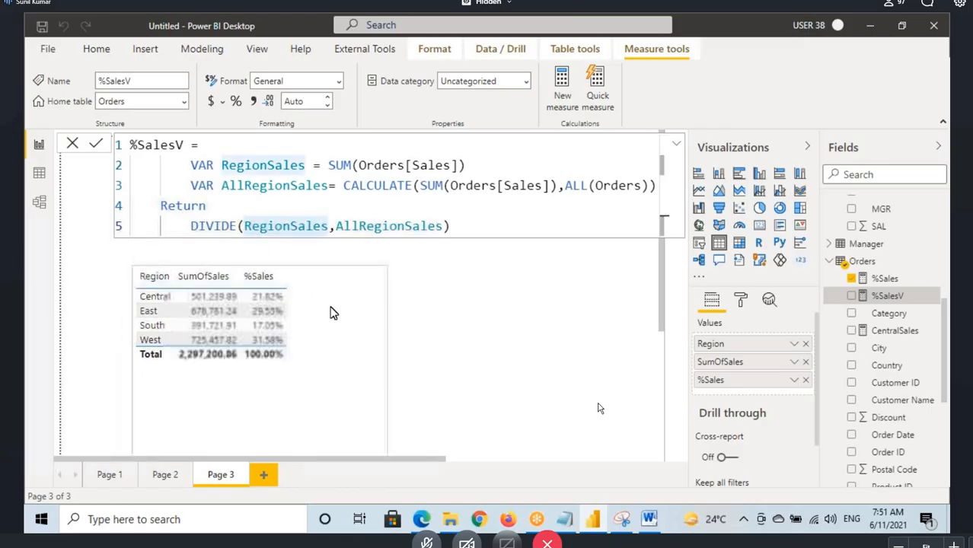
pyautogui.moveTo(889, 298); pyautogui.dragTo(320, 334)
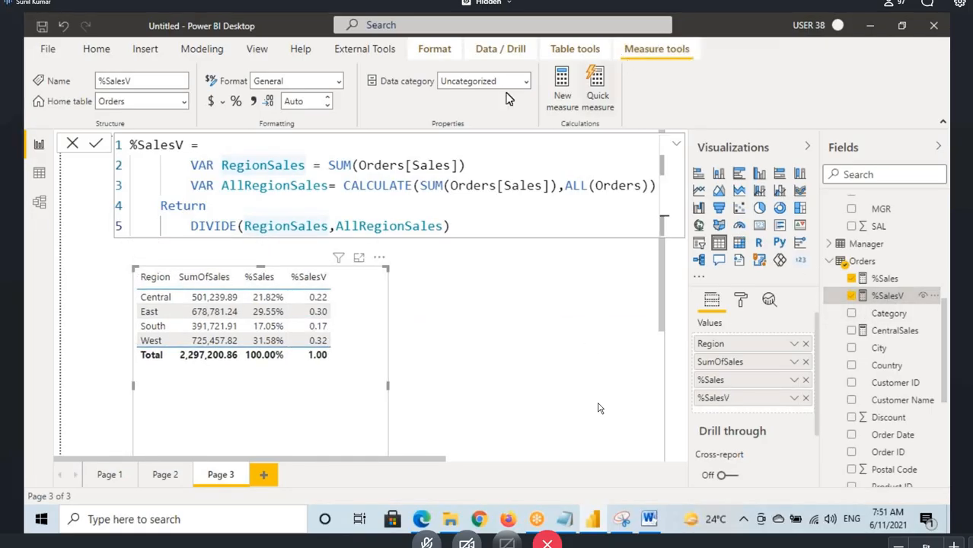
pyautogui.click(424, 199)
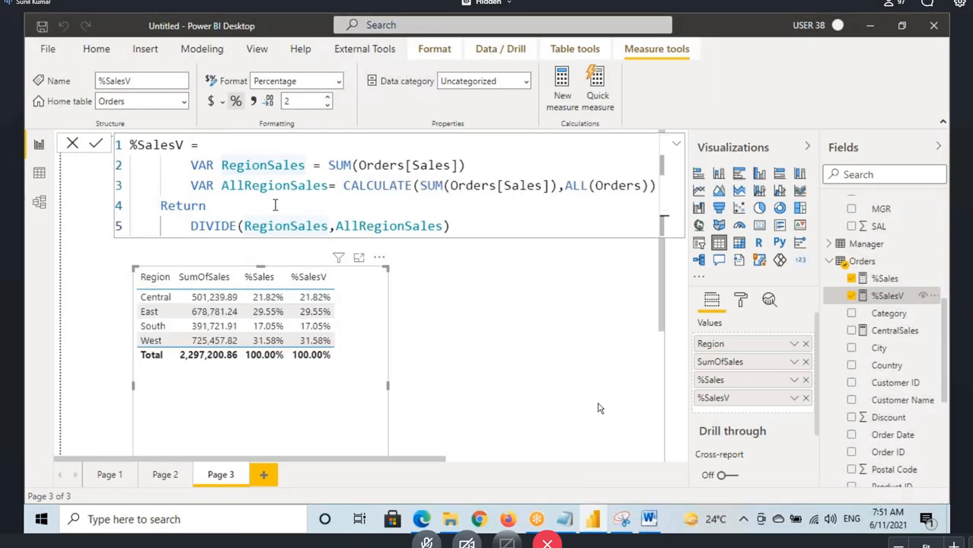
# - Compare the variable-based %SalesV formula with the original %Sales formula
pyautogui.click(216, 170)
pyautogui.moveTo(130, 144); pyautogui.dragTo(325, 225)
pyautogui.click(206, 203)
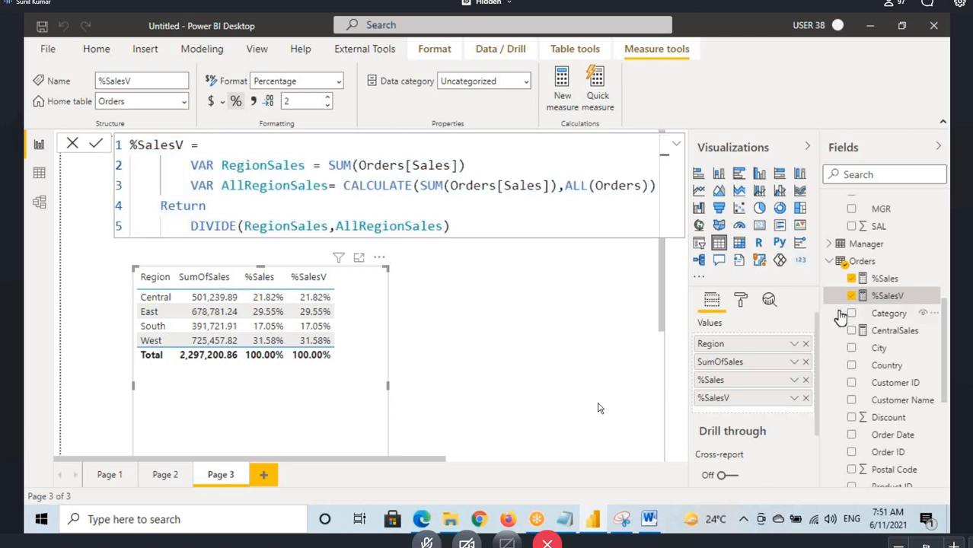
pyautogui.click(888, 280)
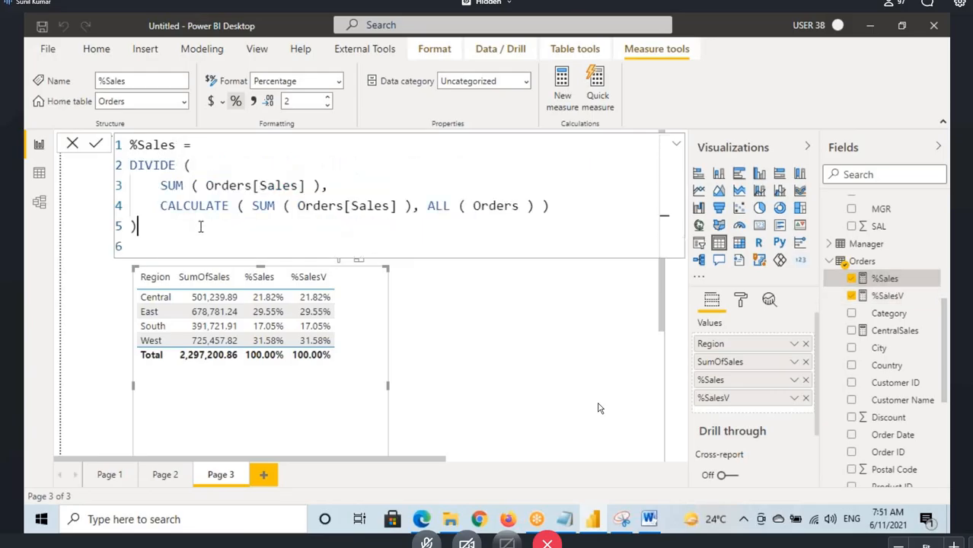
pyautogui.moveTo(199, 225); pyautogui.dragTo(182, 205)
pyautogui.hotkey('ctrl', 'a')
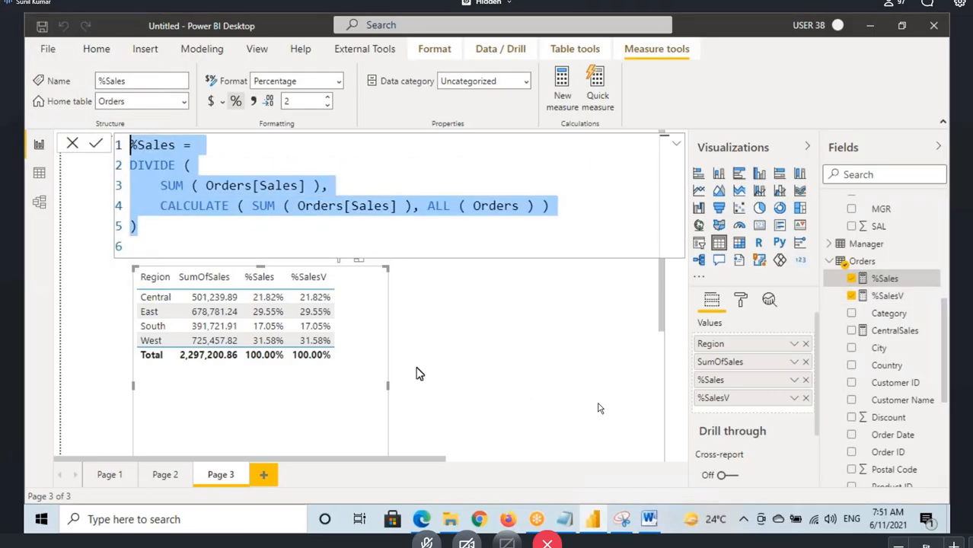
# - Switch to the Word document on variables in DAX and highlight the advantages Code Readability and Performance
pyautogui.click(564, 519)
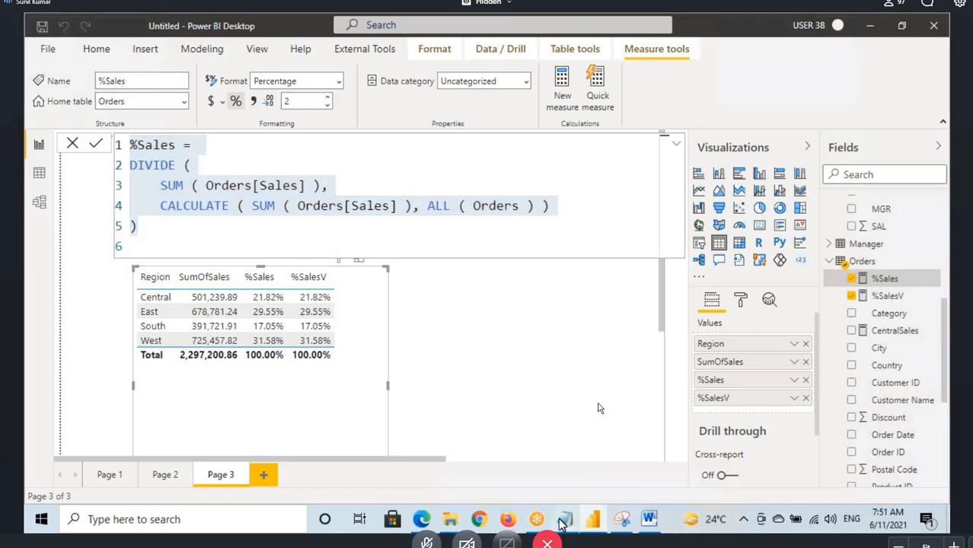
pyautogui.click(650, 524)
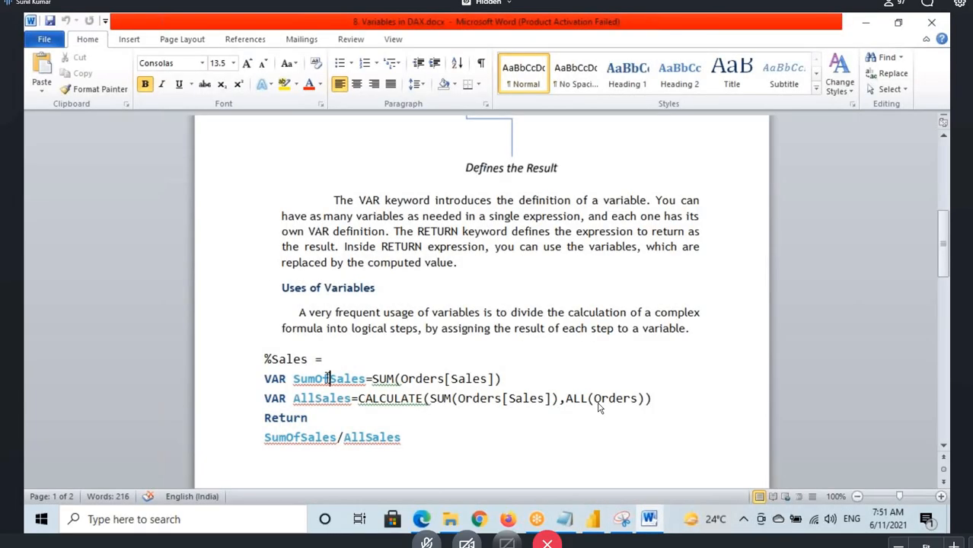
pyautogui.scroll(8, 394, 329)
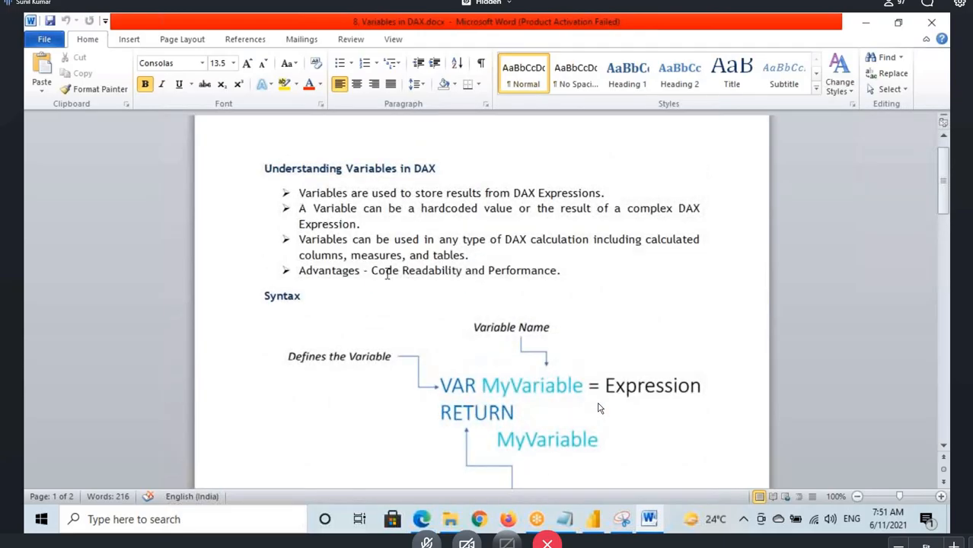
pyautogui.moveTo(380, 271); pyautogui.dragTo(438, 265)
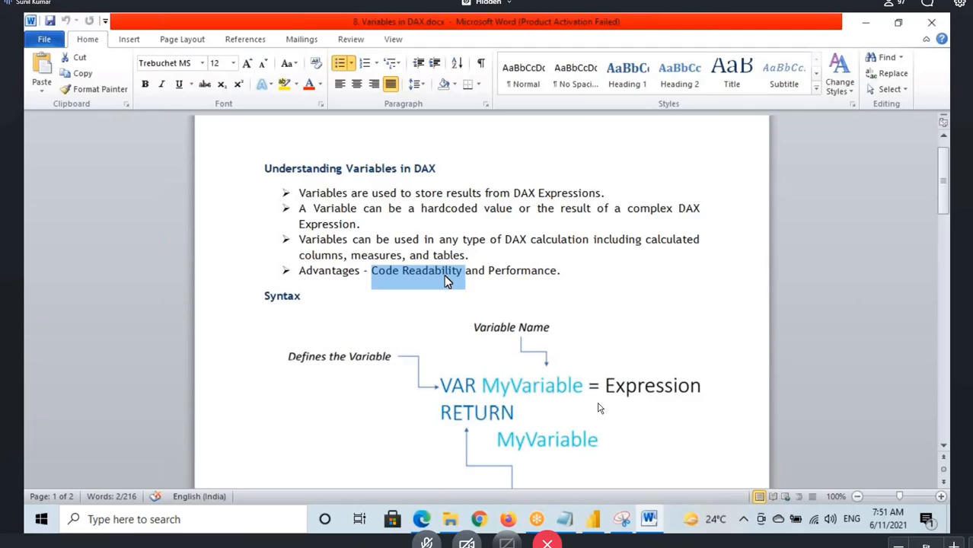
pyautogui.moveTo(494, 272); pyautogui.dragTo(567, 281)
# - Examine the % YoY Growth example in the document, including its CYSALES and PYSALES variables and the PREVIOUSYEAR expression
pyautogui.scroll(-15, 566, 282)
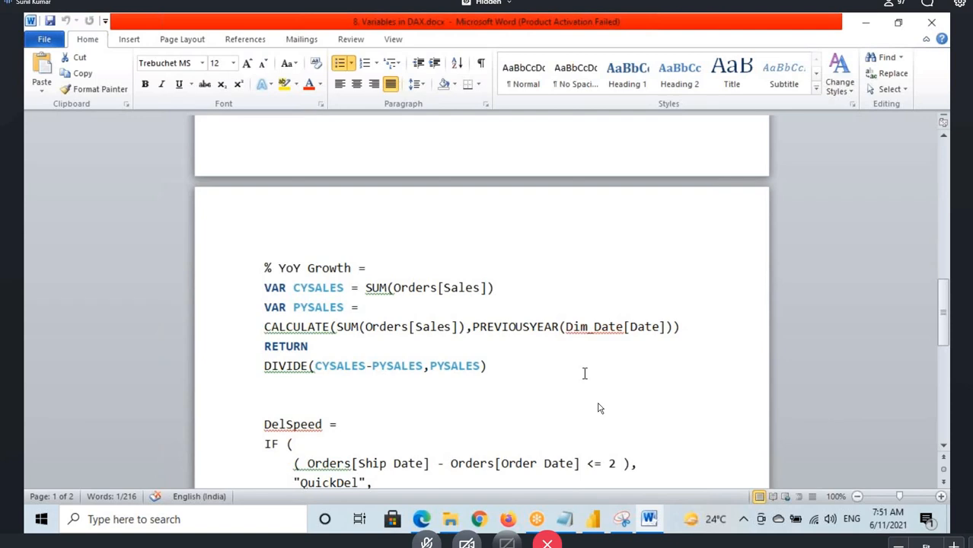
pyautogui.click(272, 287)
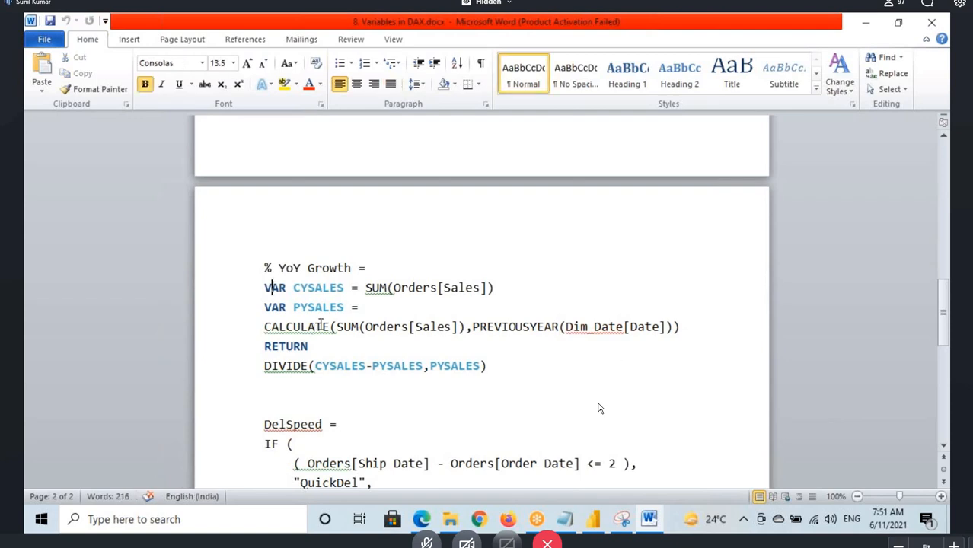
pyautogui.scroll(-1, 282, 237)
pyautogui.moveTo(281, 237); pyautogui.dragTo(359, 233)
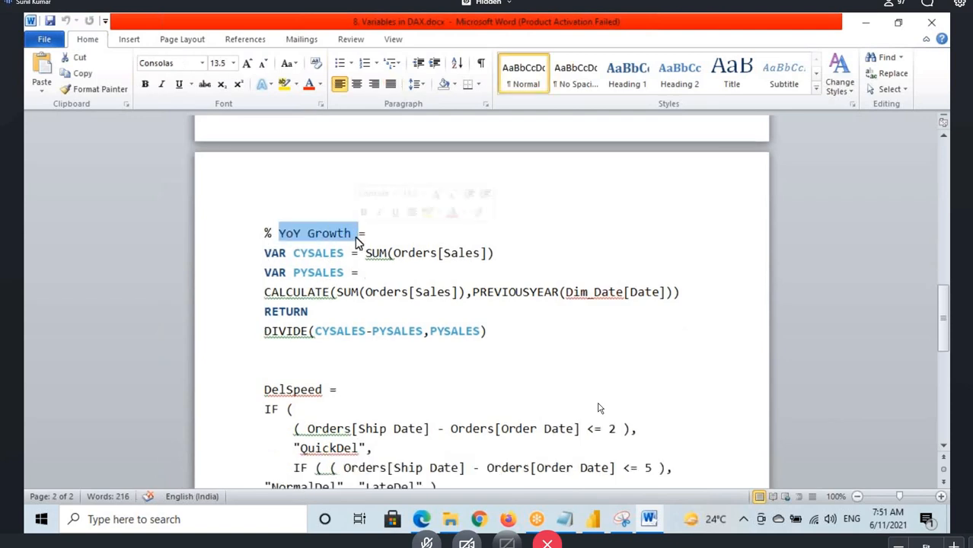
pyautogui.moveTo(293, 255); pyautogui.dragTo(333, 276)
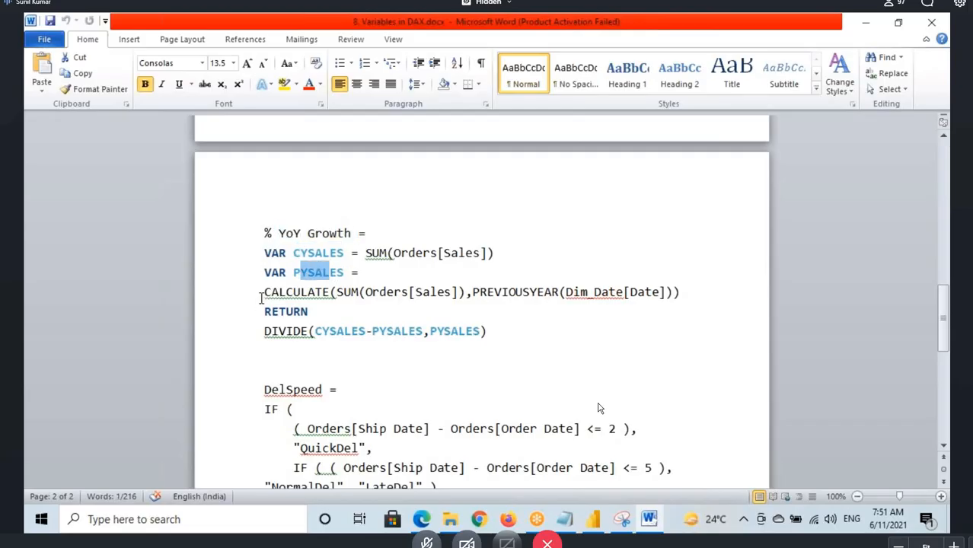
pyautogui.moveTo(262, 293); pyautogui.dragTo(727, 277)
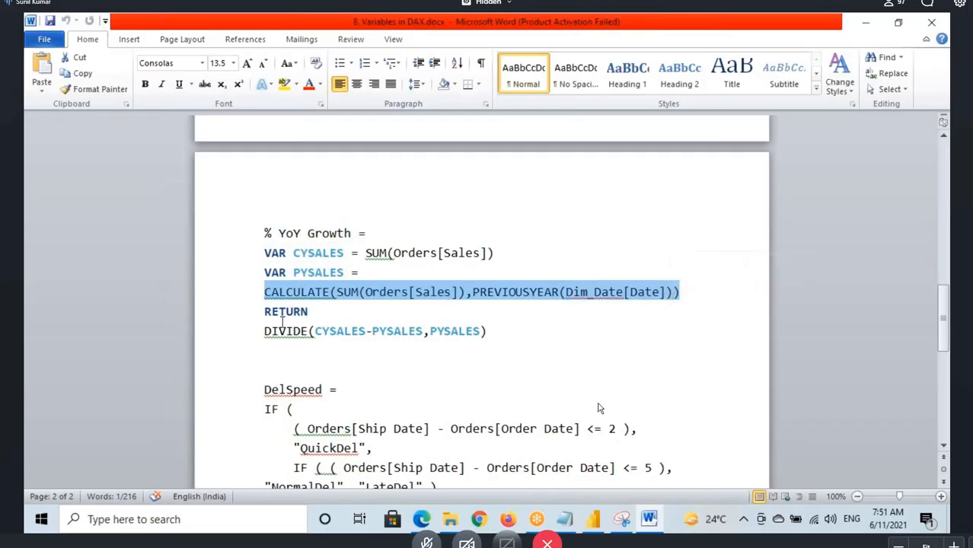
# - Highlight the DIVIDE(CYSALES-PYSALES,PYSALES) return expression and review the complete % YoY Growth formula in the document
pyautogui.click(316, 263)
pyautogui.moveTo(315, 332); pyautogui.dragTo(485, 331)
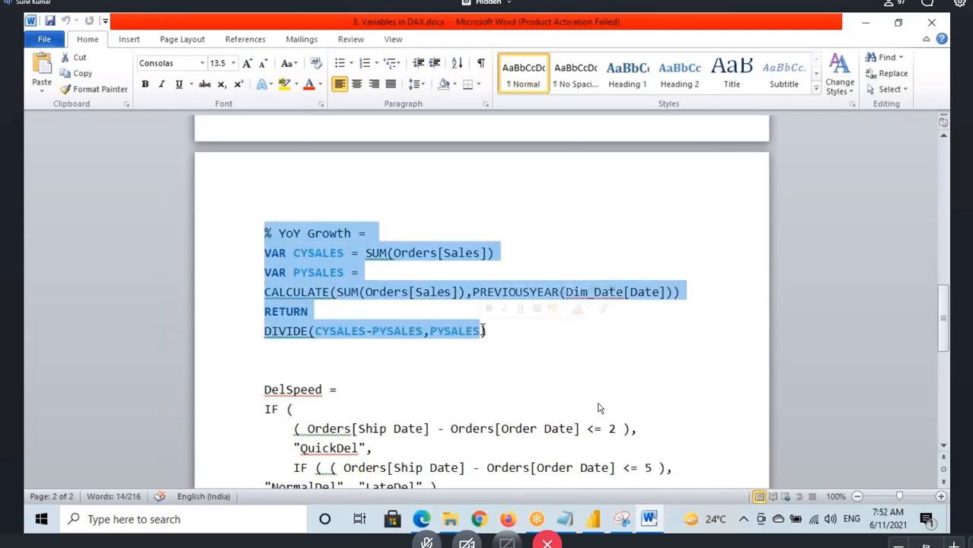
pyautogui.click(367, 256)
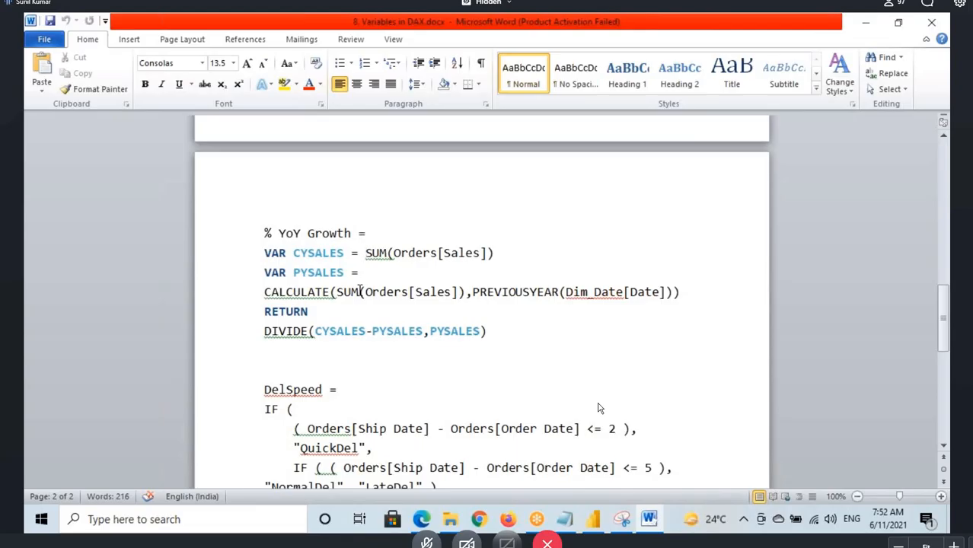
pyautogui.moveTo(491, 326); pyautogui.dragTo(268, 238)
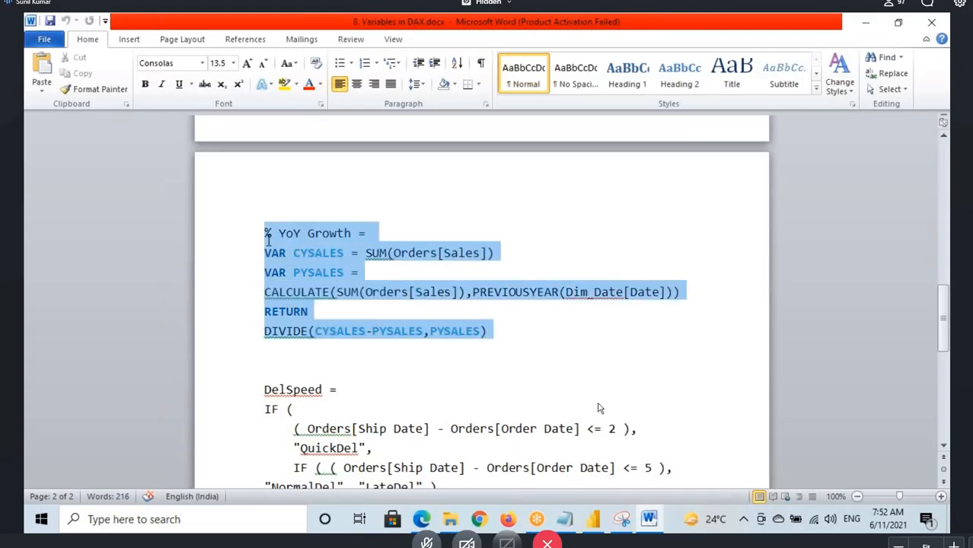
pyautogui.click(317, 256)
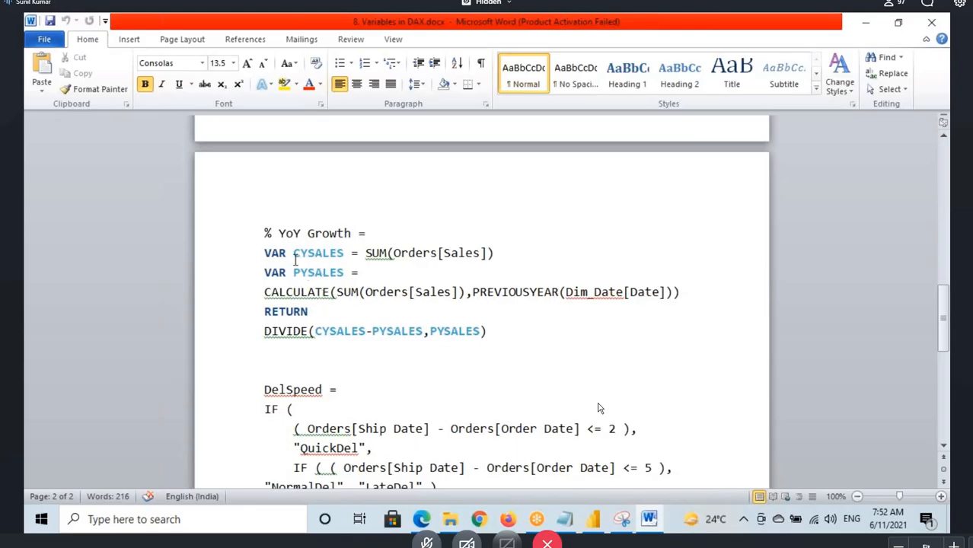
pyautogui.moveTo(279, 234); pyautogui.dragTo(356, 235)
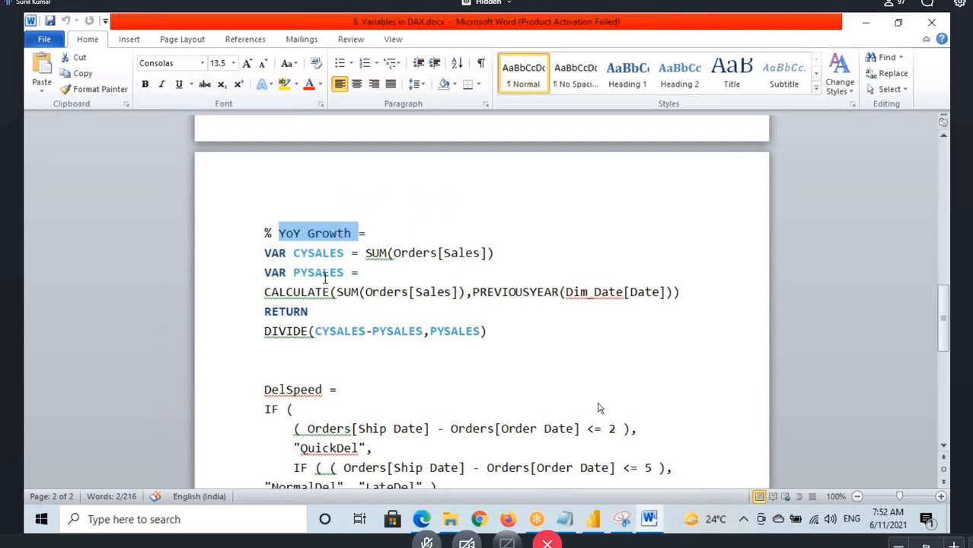
pyautogui.click(323, 276)
pyautogui.moveTo(486, 332); pyautogui.dragTo(254, 232)
pyautogui.click(316, 253)
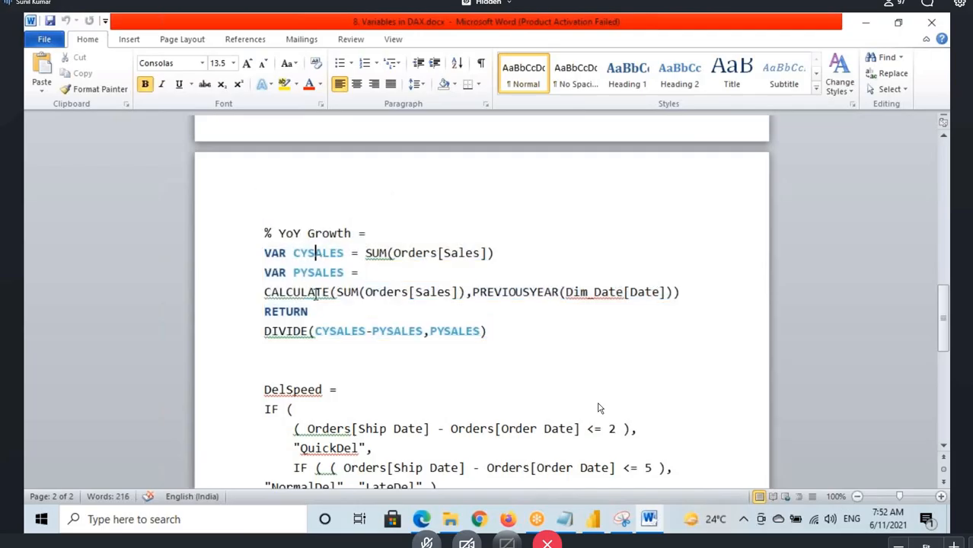
# - Review the DelSpeed example in the document, highlighting its name and the QuickDel, NormalDel and LateDel categories
pyautogui.scroll(-2, 320, 320)
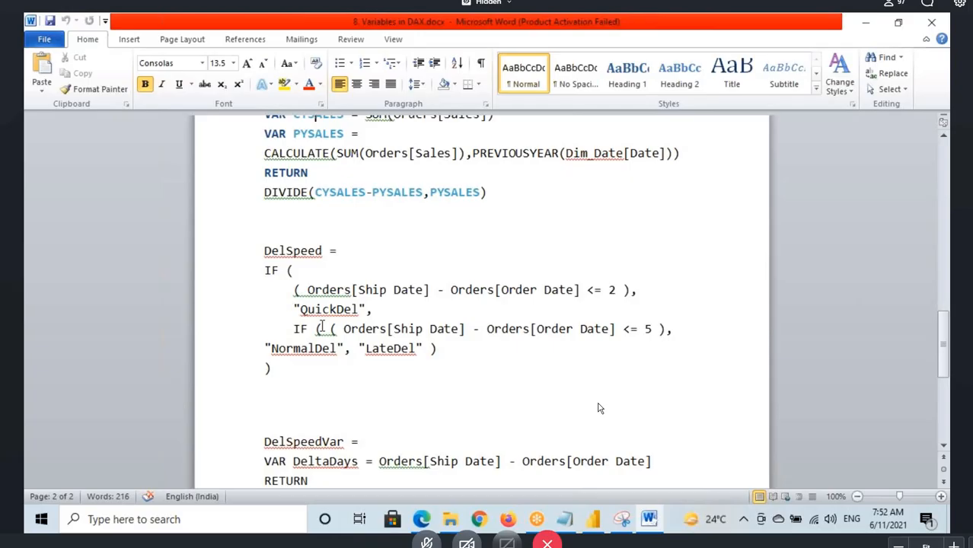
pyautogui.scroll(-2, 598, 408)
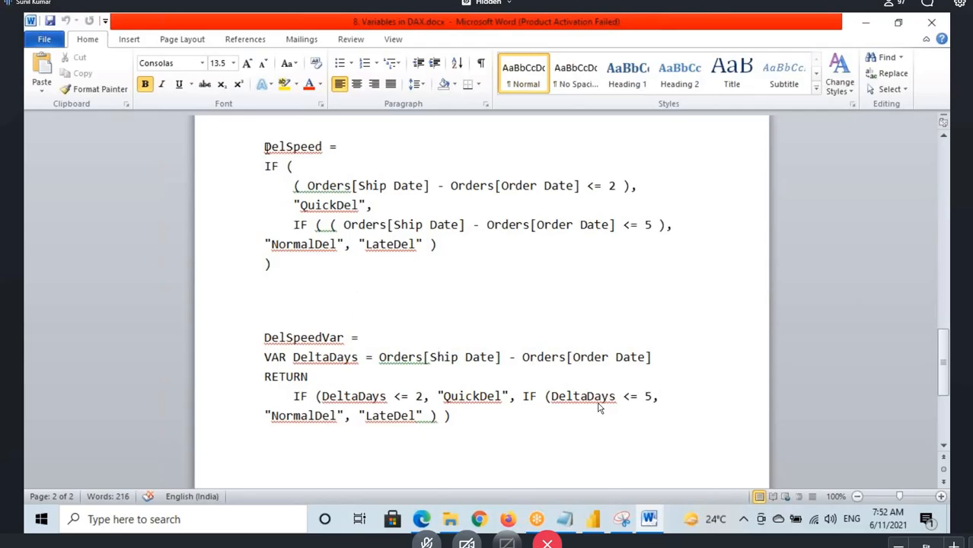
pyautogui.moveTo(265, 147); pyautogui.dragTo(323, 147)
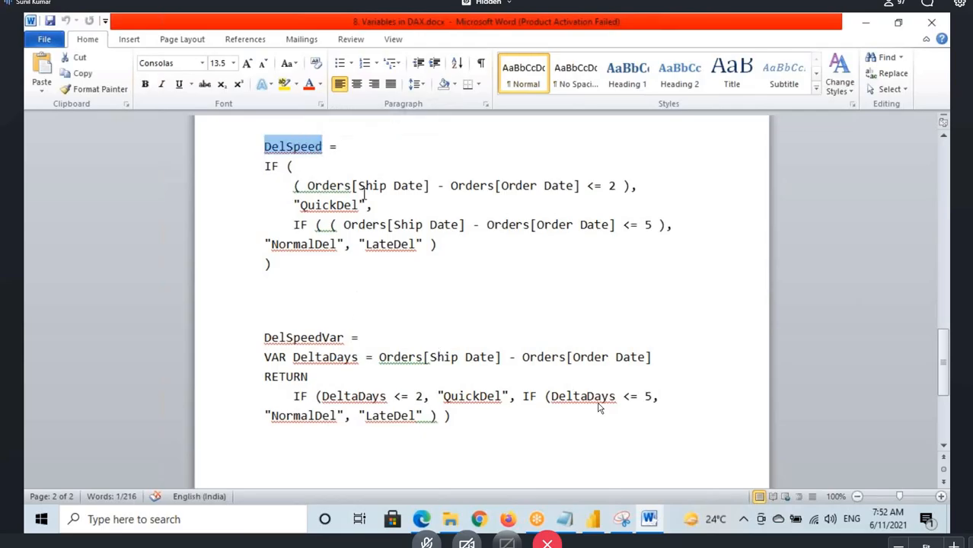
pyautogui.moveTo(307, 206); pyautogui.dragTo(356, 206)
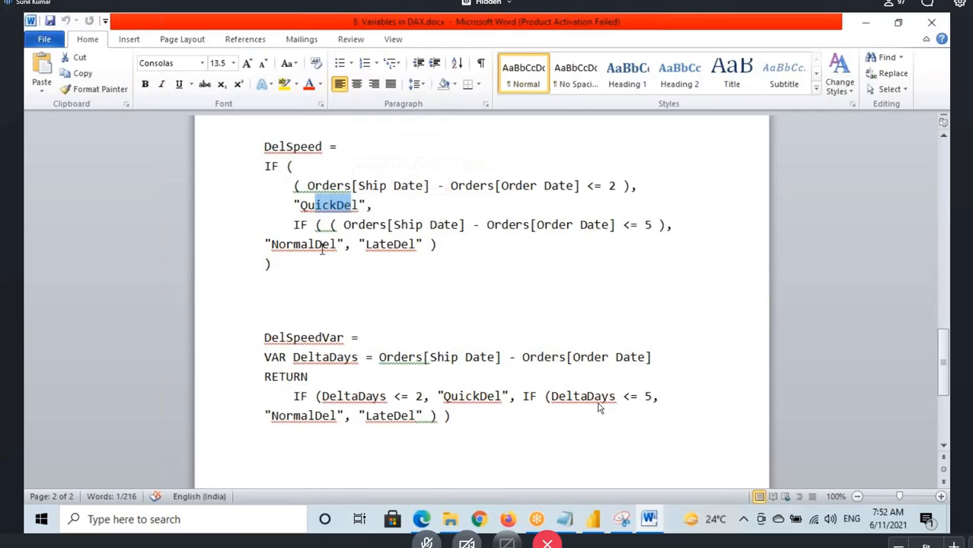
pyautogui.moveTo(273, 245); pyautogui.dragTo(416, 245)
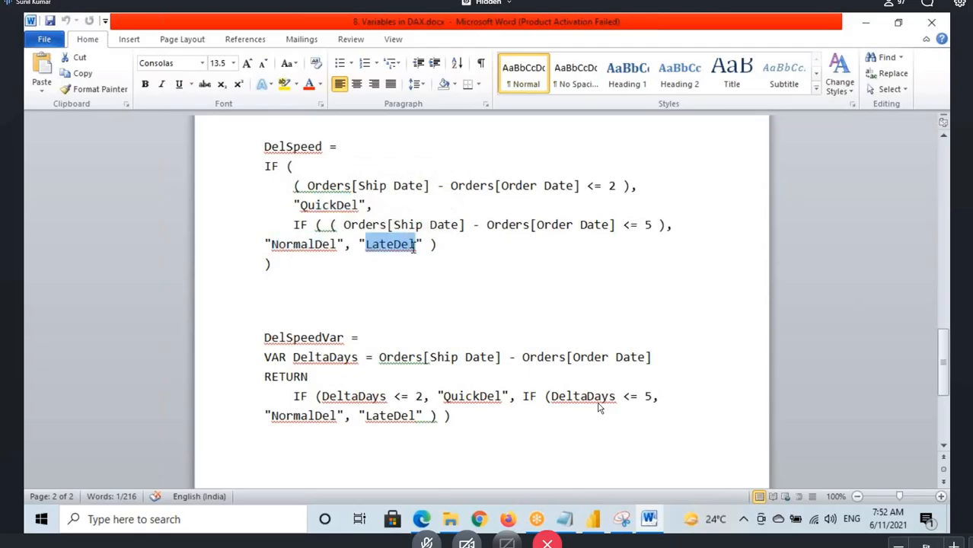
# - Switch to Power BI and inspect the Order Date and Ship Date columns in the Orders table data
pyautogui.click(594, 519)
pyautogui.click(39, 171)
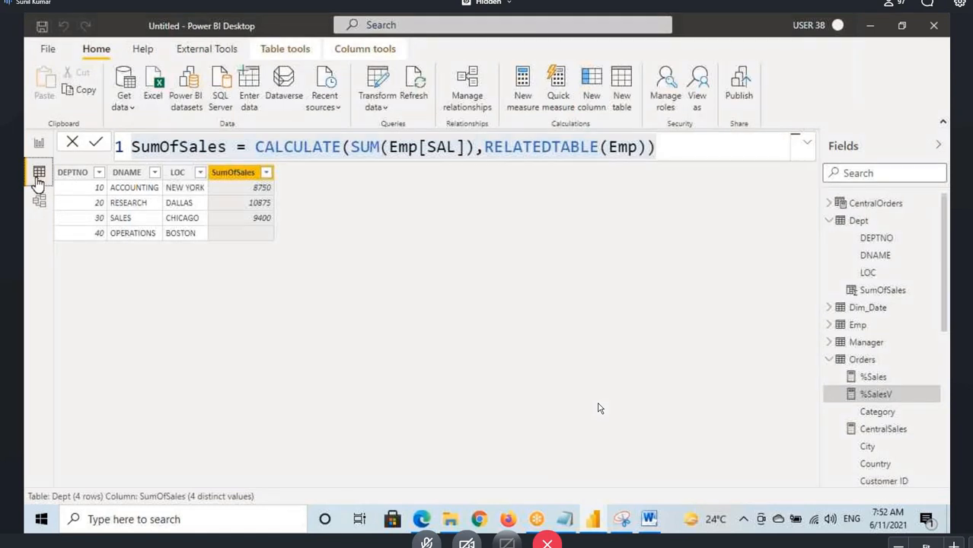
pyautogui.click(844, 361)
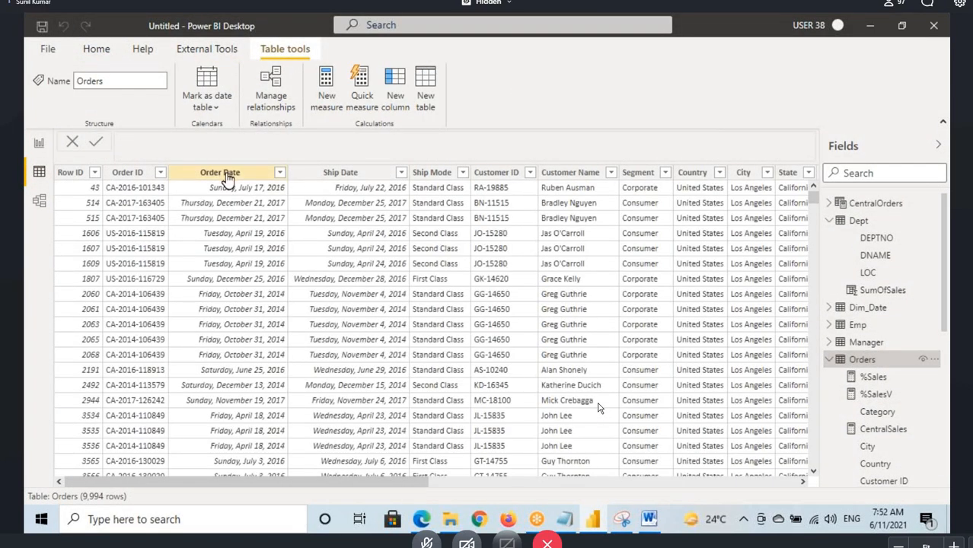
pyautogui.click(225, 175)
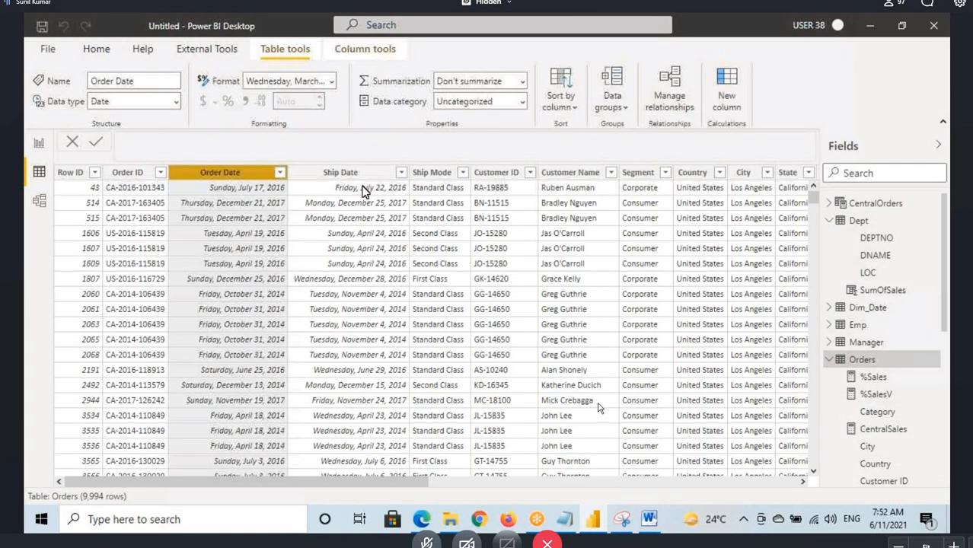
pyautogui.click(349, 175)
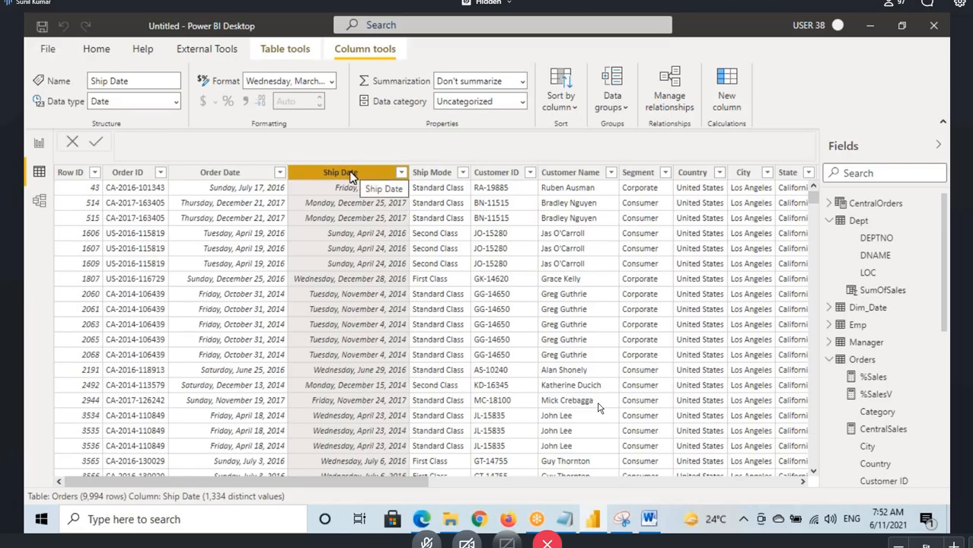
# - Return to the Word document and examine the DelSpeed conditions, <= 2 for QuickDel and <= 5 for NormalDel, otherwise LateDel
pyautogui.click(564, 515)
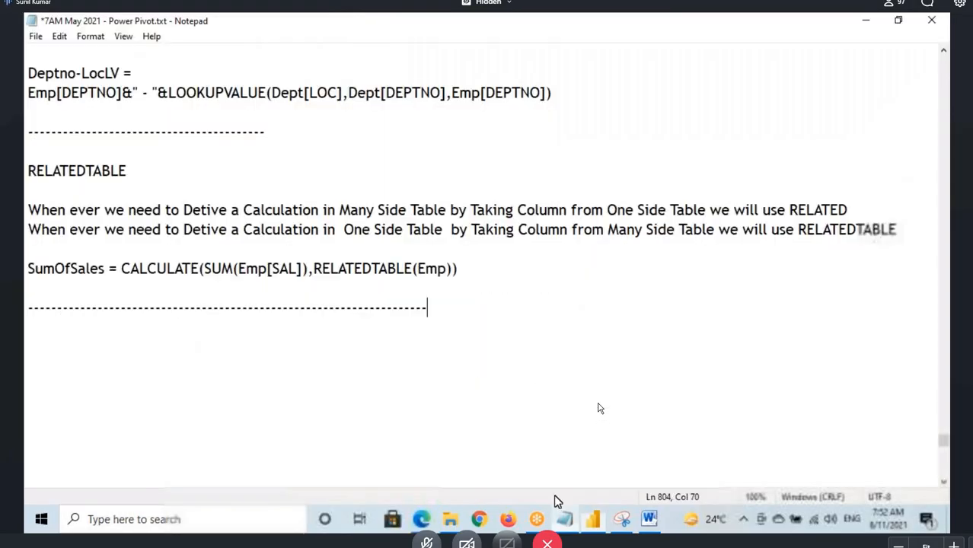
pyautogui.click(650, 519)
pyautogui.moveTo(263, 147); pyautogui.dragTo(318, 147)
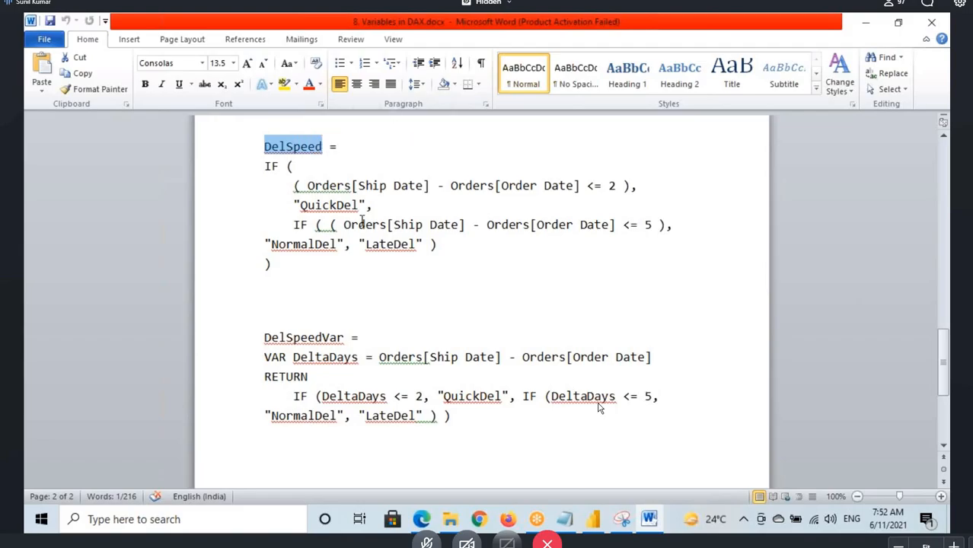
pyautogui.moveTo(583, 185); pyautogui.dragTo(615, 186)
pyautogui.click(608, 187)
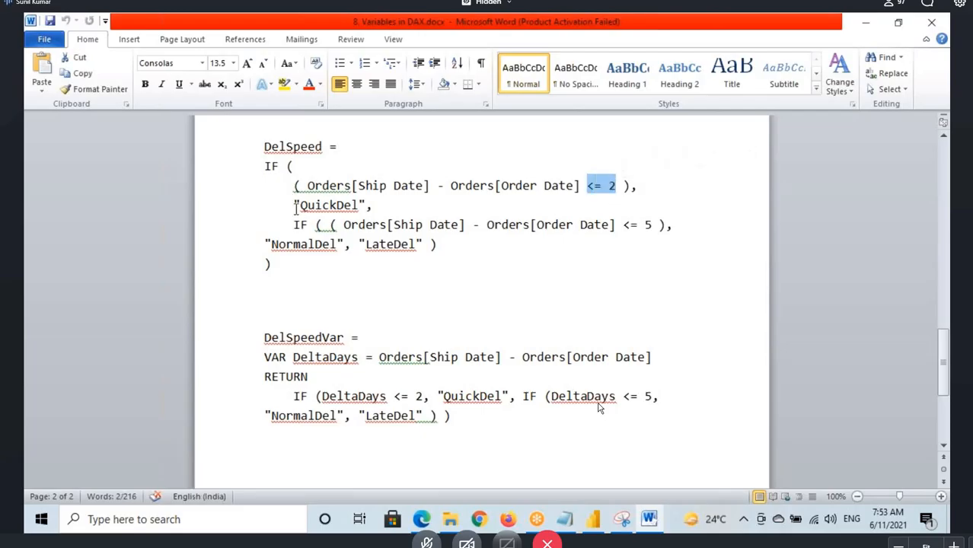
pyautogui.moveTo(301, 205); pyautogui.dragTo(359, 207)
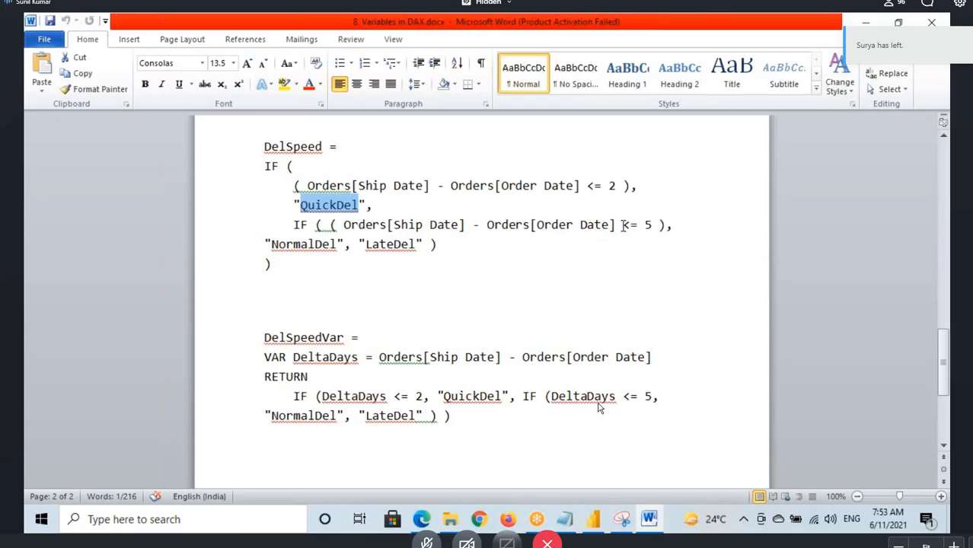
pyautogui.moveTo(622, 226); pyautogui.dragTo(652, 226)
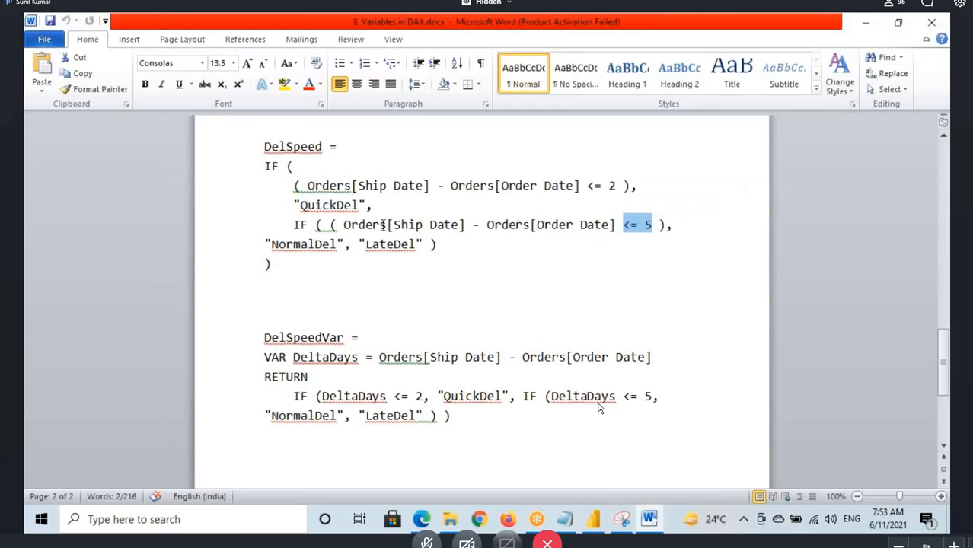
pyautogui.moveTo(272, 244); pyautogui.dragTo(410, 246)
pyautogui.click(653, 230)
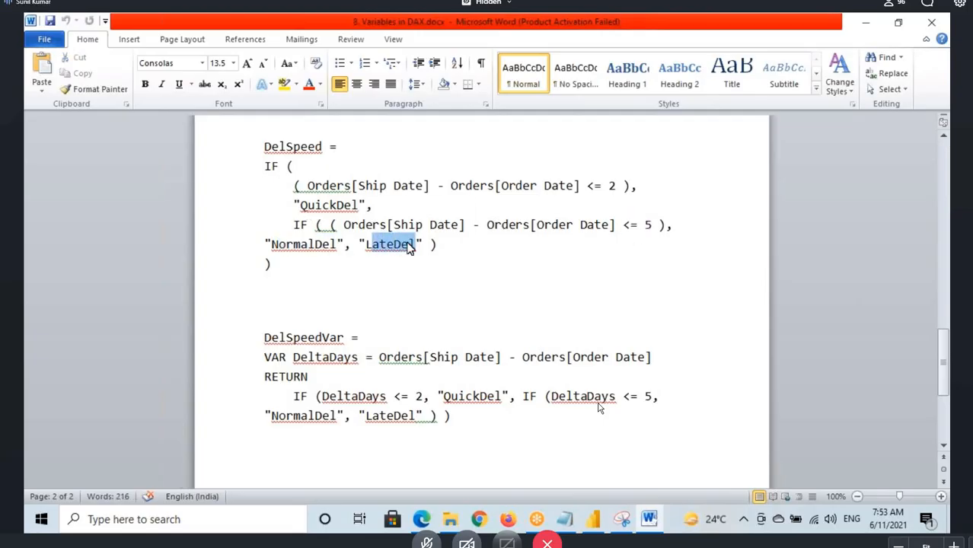
# - Switch to Power BI and add a new calculated column named DelSpeed to the Orders table
pyautogui.click(597, 518)
pyautogui.click(599, 411)
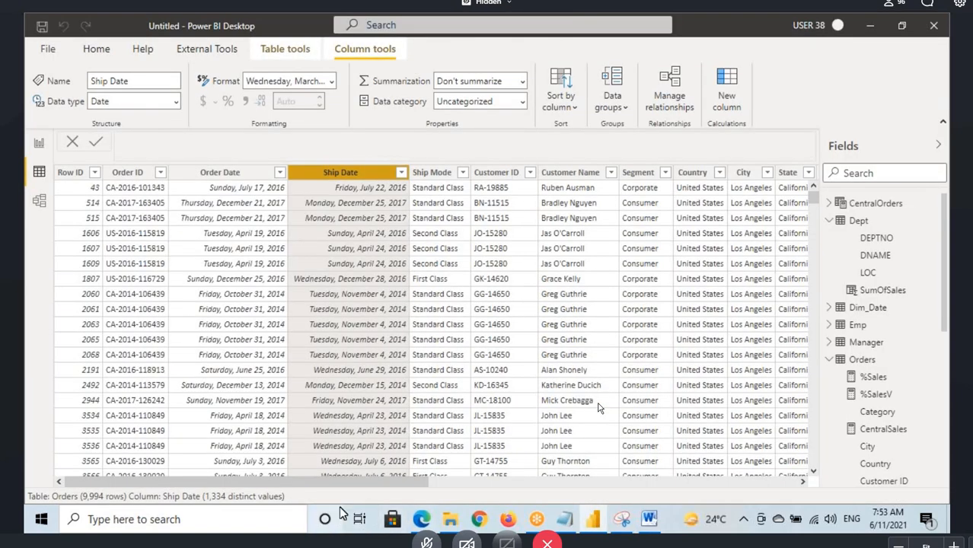
pyautogui.moveTo(424, 483); pyautogui.dragTo(797, 483)
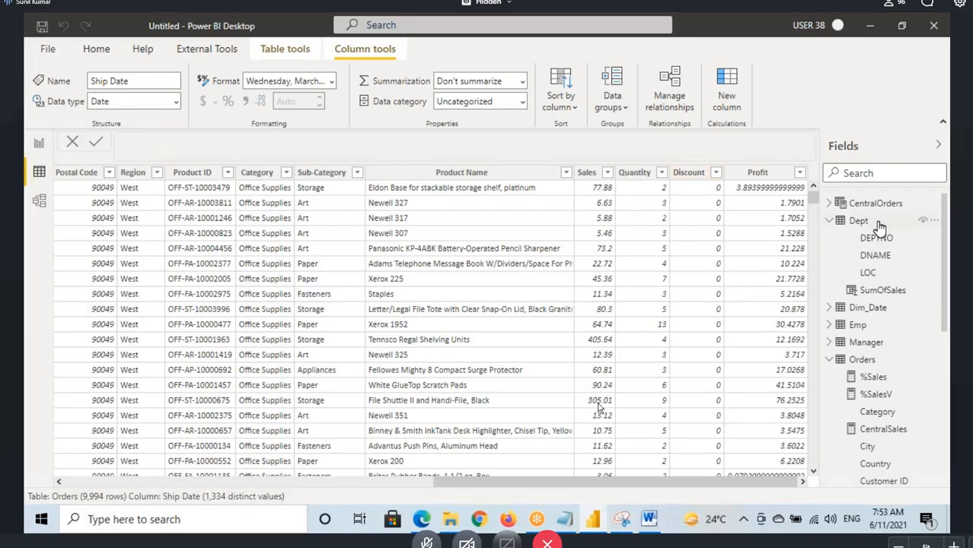
pyautogui.click(861, 362)
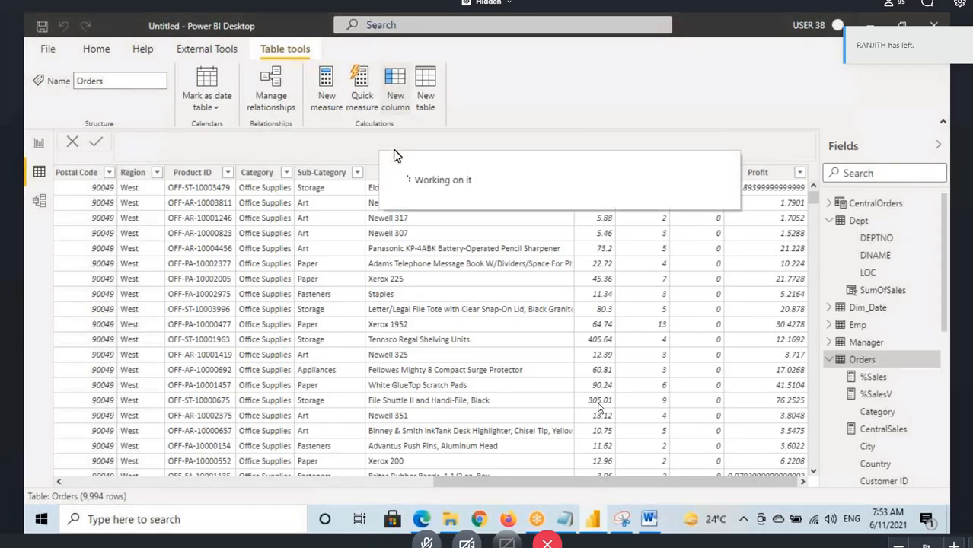
pyautogui.write('Del$p')
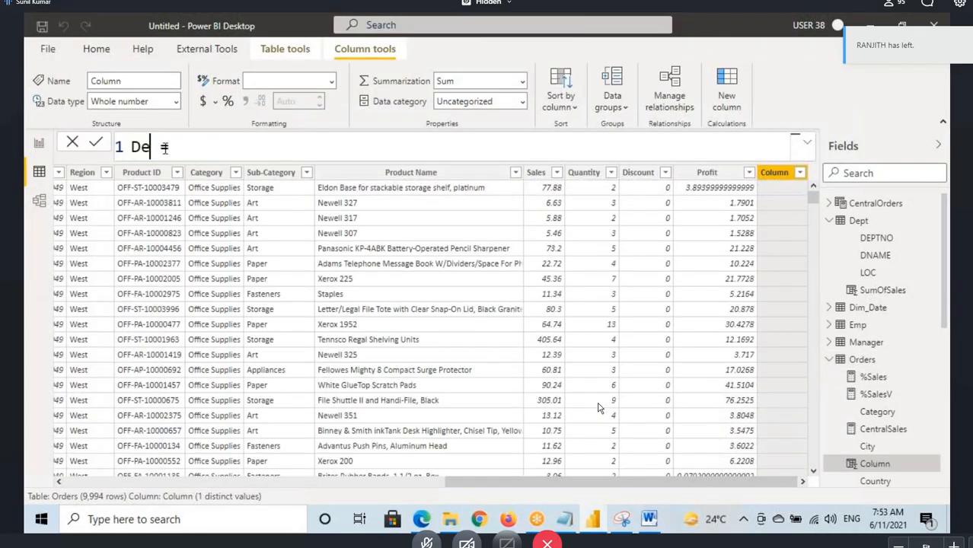
pyautogui.write('eed')
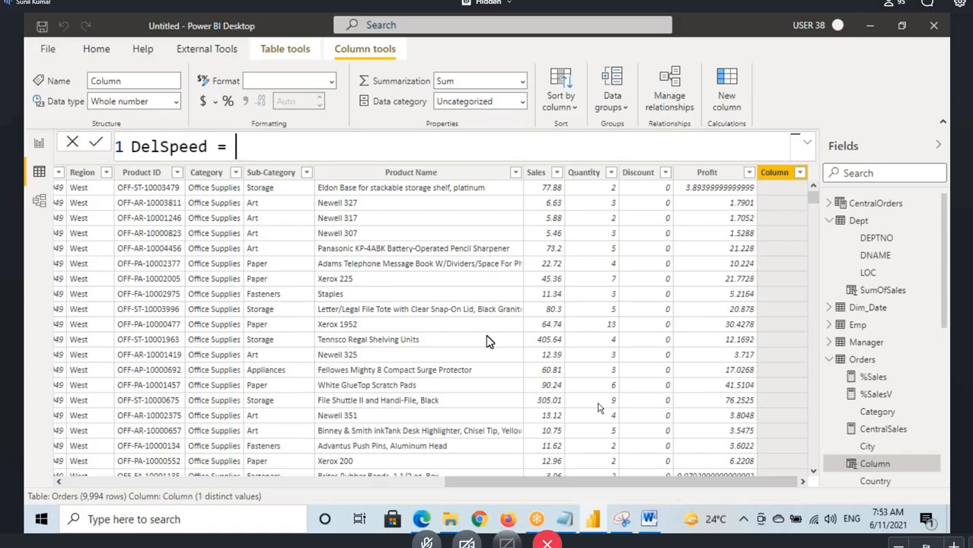
# - Check the Ship Date minus Order Date expression of the DelSpeed example in the Word document
pyautogui.moveTo(572, 521)
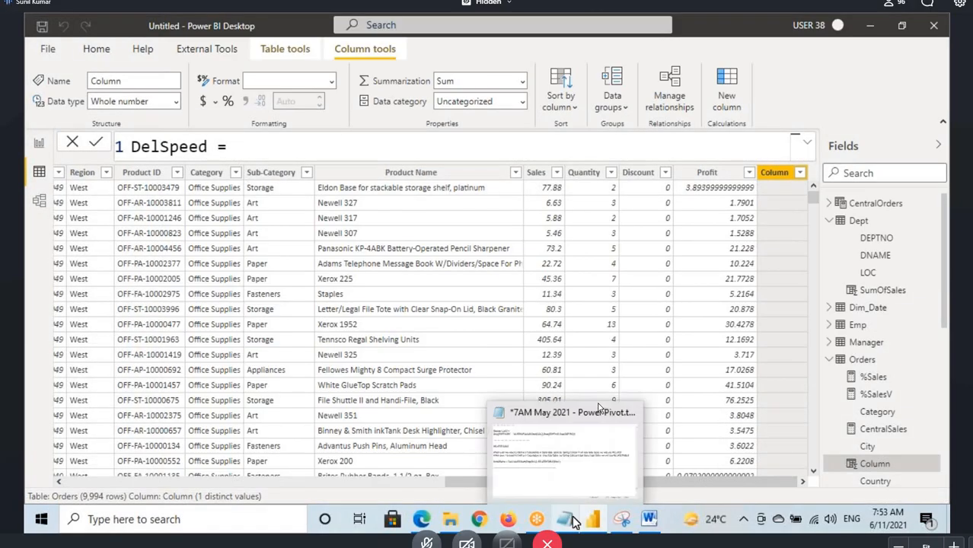
pyautogui.click(648, 519)
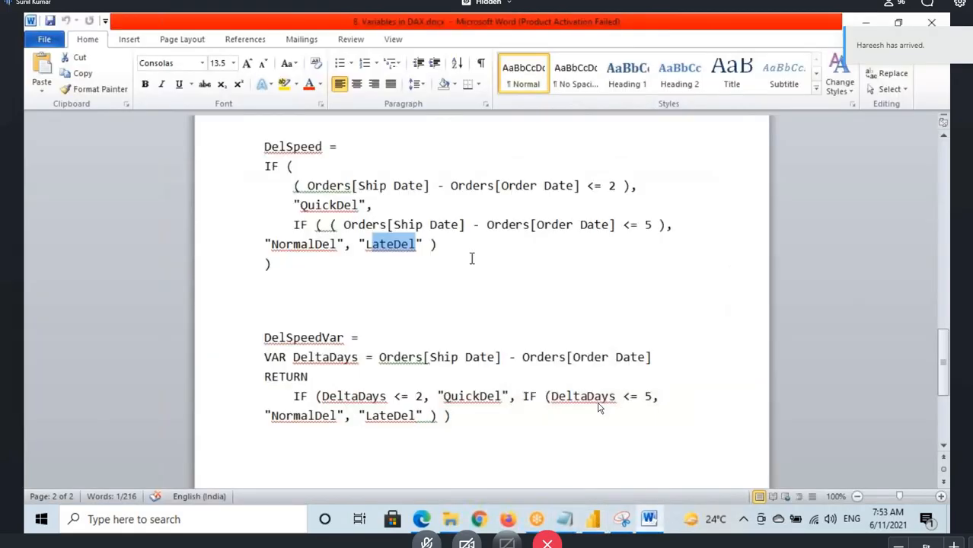
pyautogui.moveTo(309, 185); pyautogui.dragTo(583, 187)
pyautogui.click(491, 186)
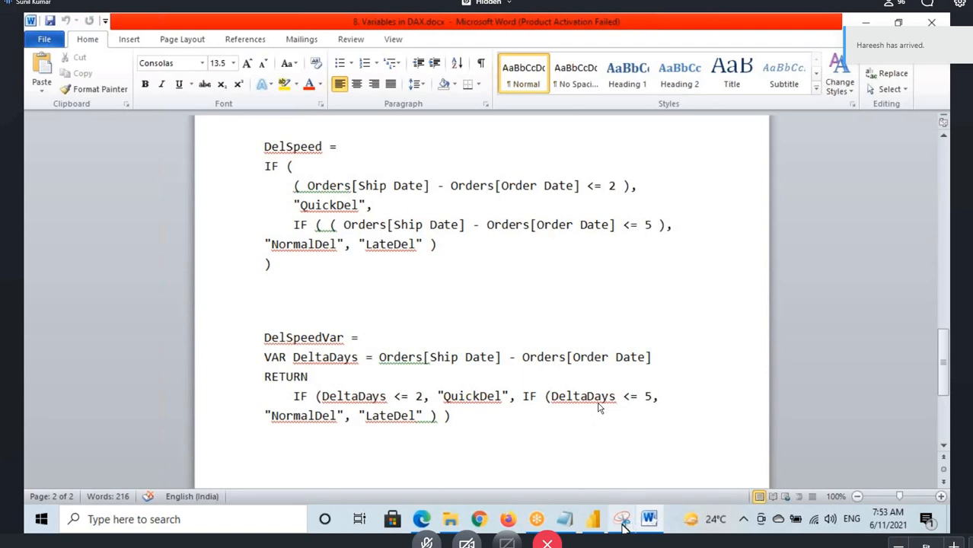
pyautogui.click(598, 521)
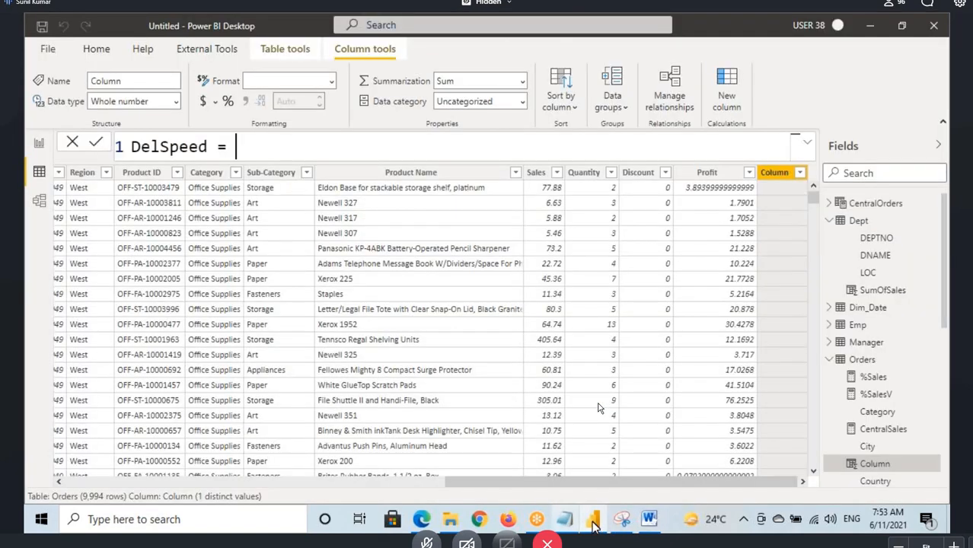
pyautogui.click(599, 523)
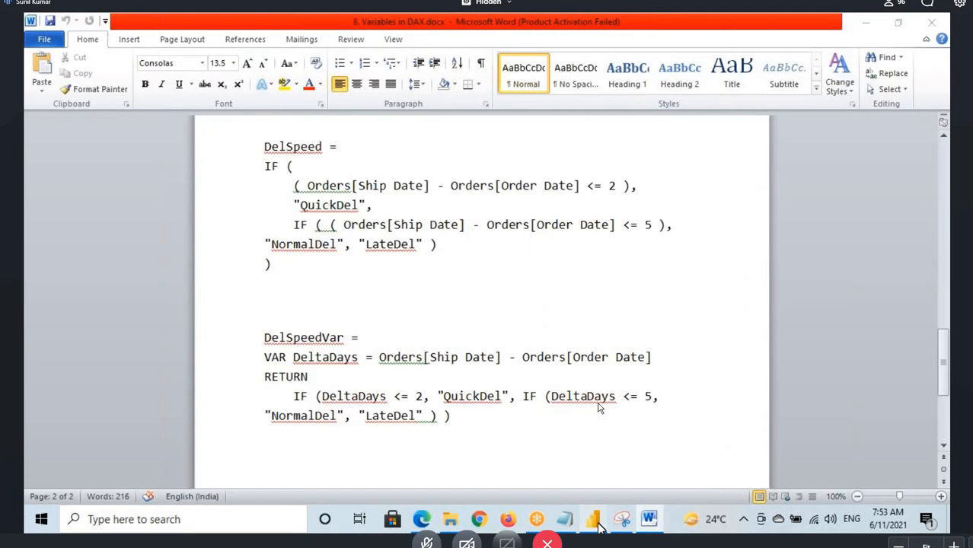
# - Switch to Power BI and begin the DelSpeed formula with an IF testing Orders[Ship Date]-Orders[Order Date]<=2
pyautogui.click(598, 522)
pyautogui.write('IF(')
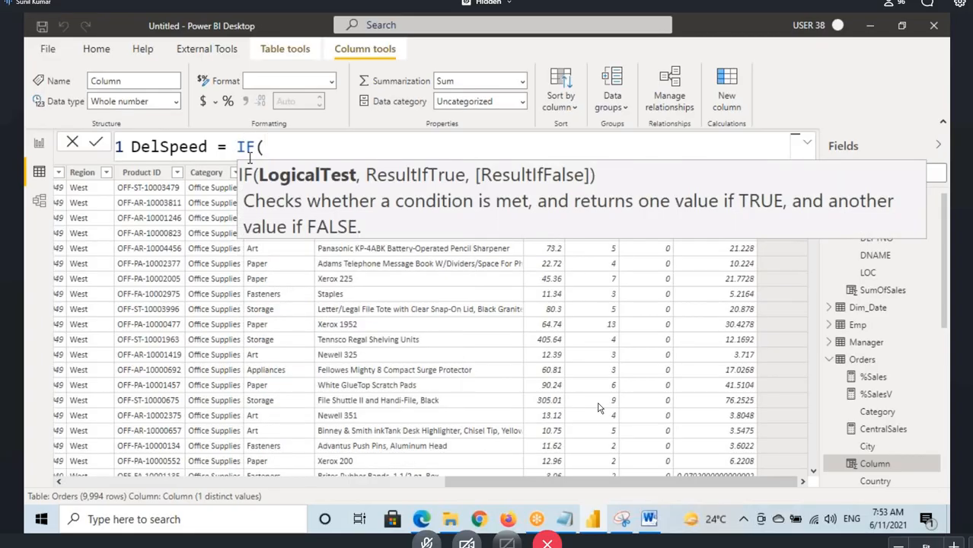
pyautogui.write('ship')
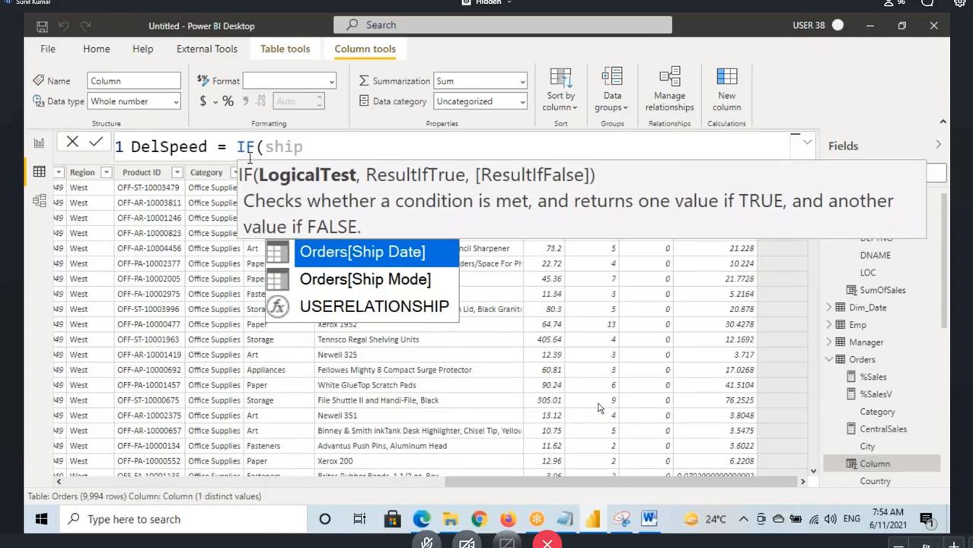
pyautogui.press('Tab')
pyautogui.write('-o')
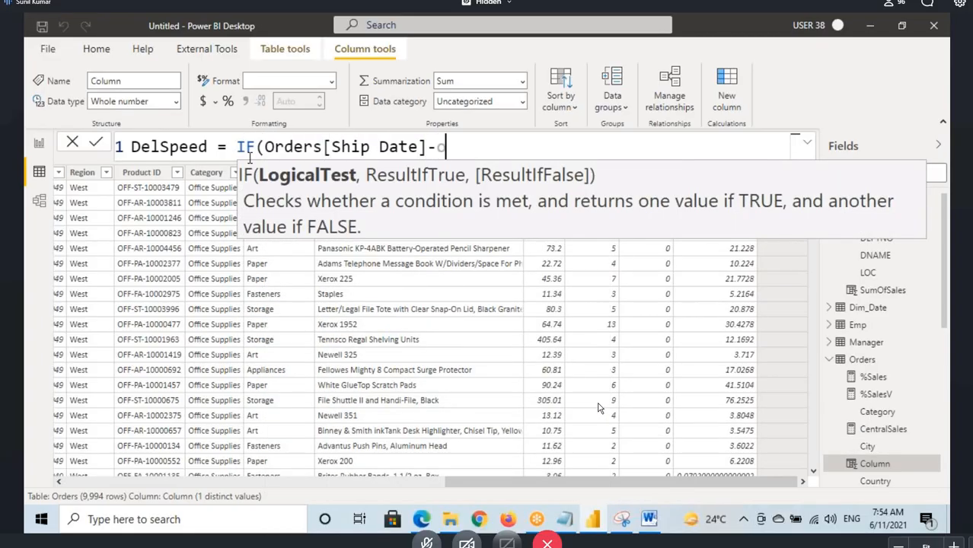
pyautogui.write('rder')
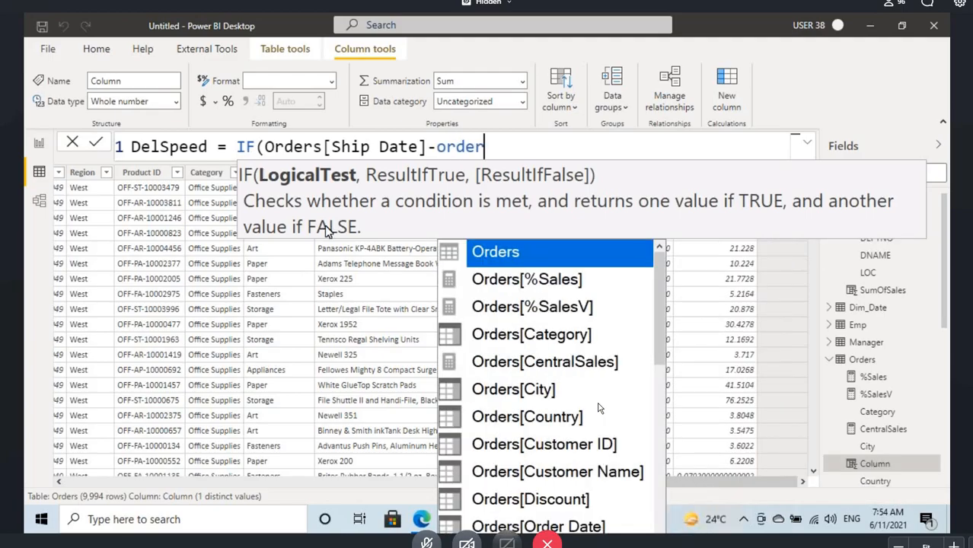
pyautogui.scroll(-5, 528, 373)
pyautogui.scroll(1, 528, 373)
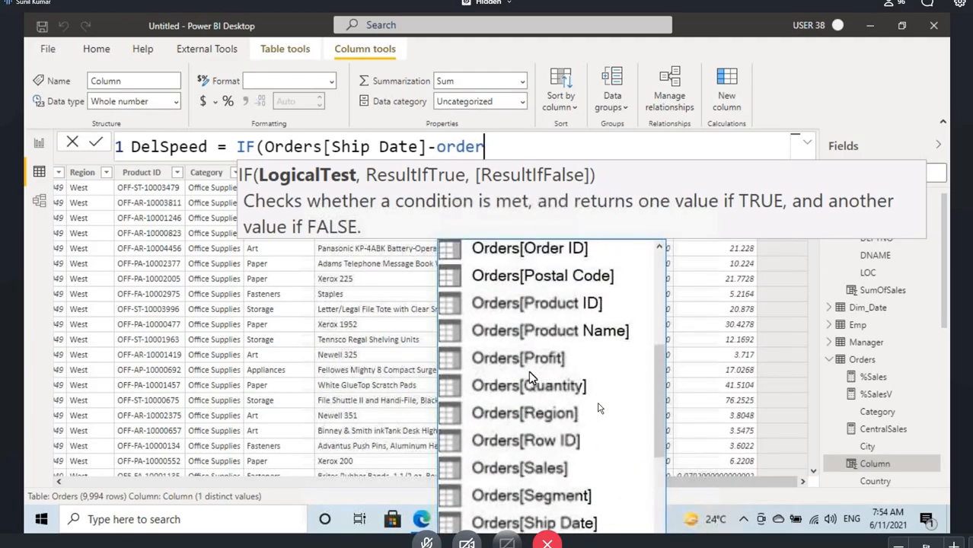
pyautogui.scroll(1, 529, 370)
pyautogui.doubleClick(567, 278)
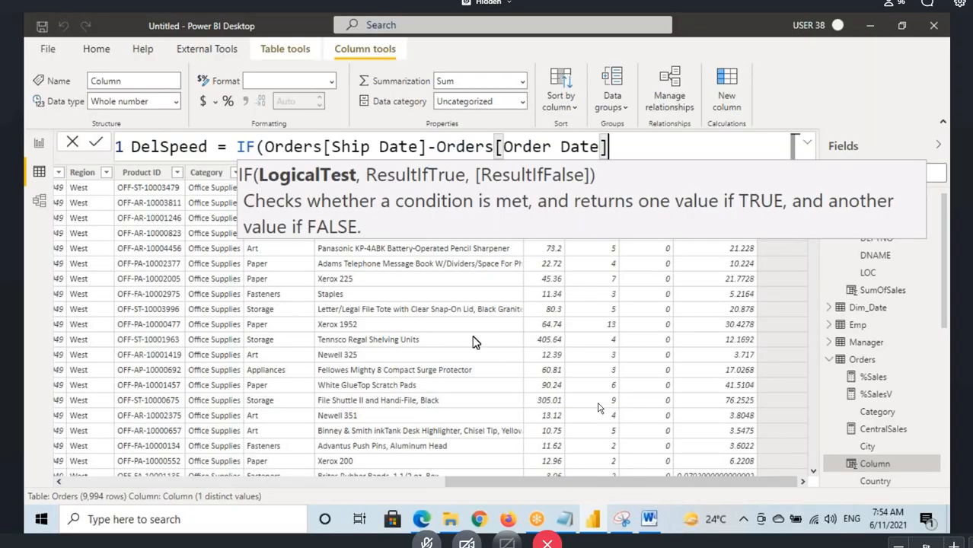
pyautogui.write('<=')
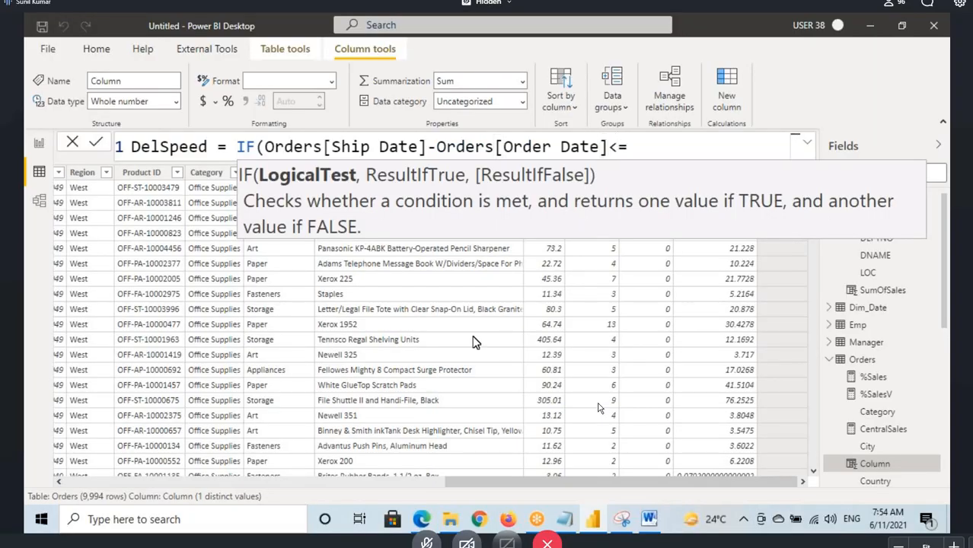
pyautogui.write('2,')
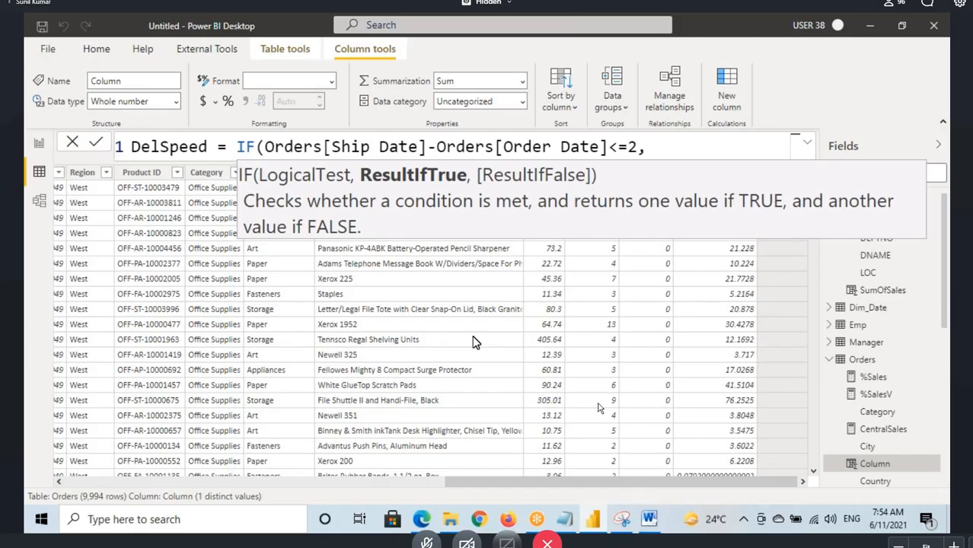
# - Enter "FastDel" as the true result of the first IF in the DelSpeed formula
pyautogui.write('"')
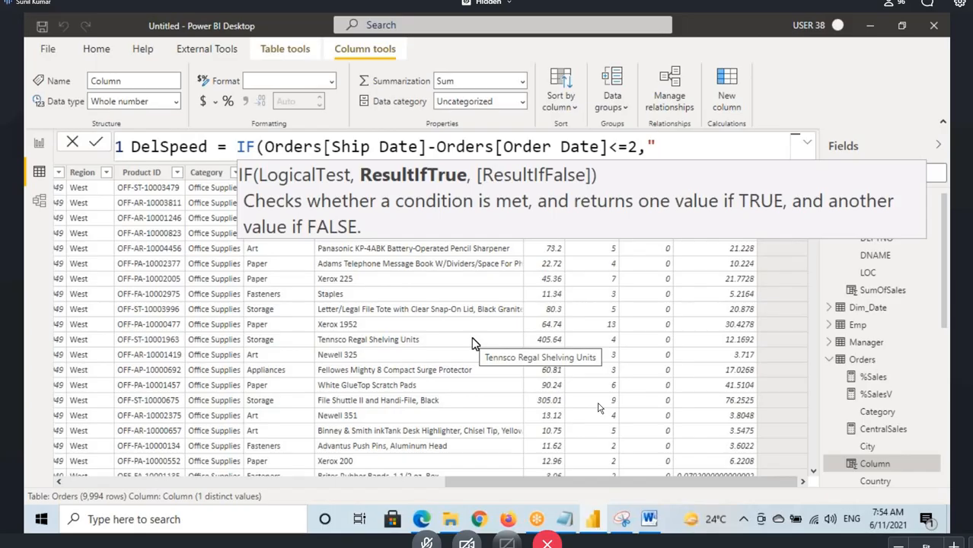
pyautogui.write('Q')
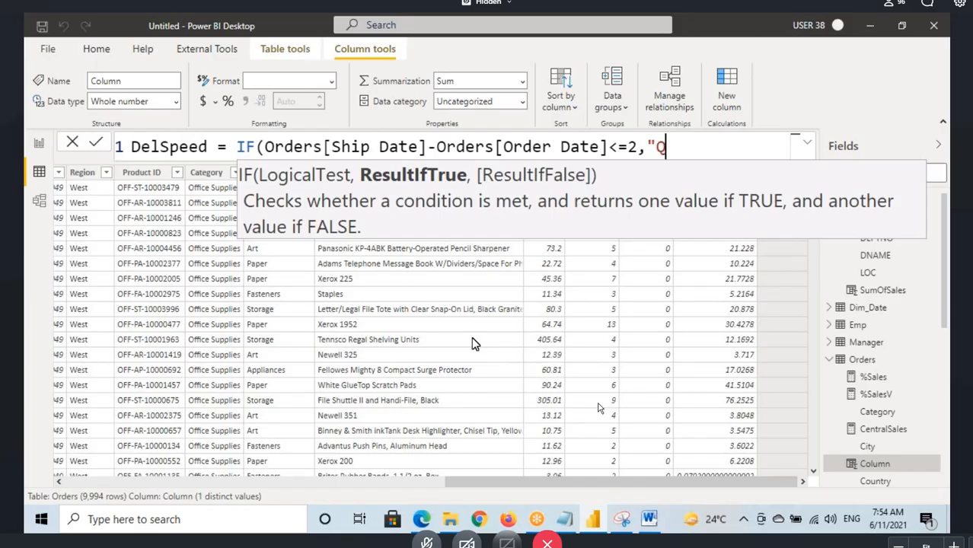
pyautogui.write('uick')
pyautogui.press('BackSpace')
pyautogui.press('BackSpace')
pyautogui.press('BackSpace')
pyautogui.press('BackSpace')
pyautogui.press('BackSpace')
pyautogui.write('FastDe')
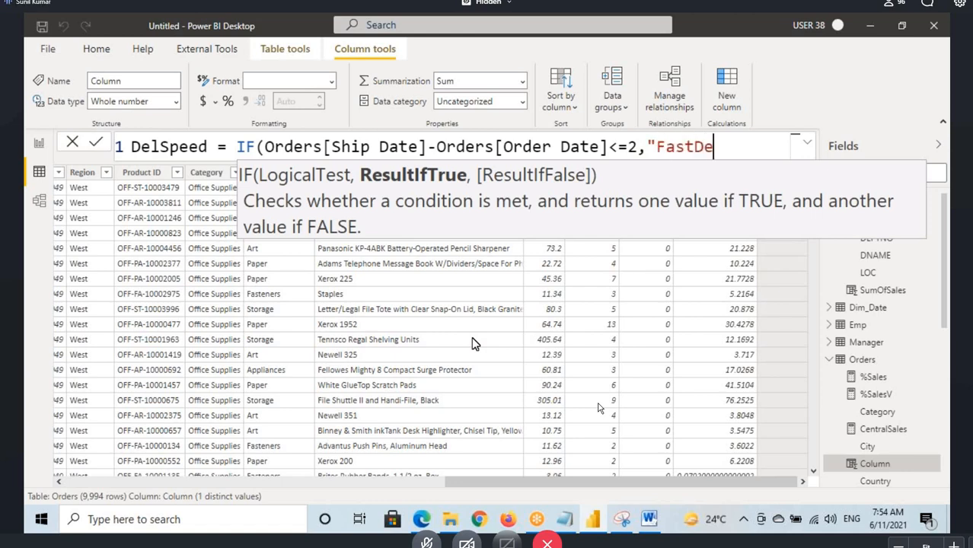
pyautogui.write('l",')
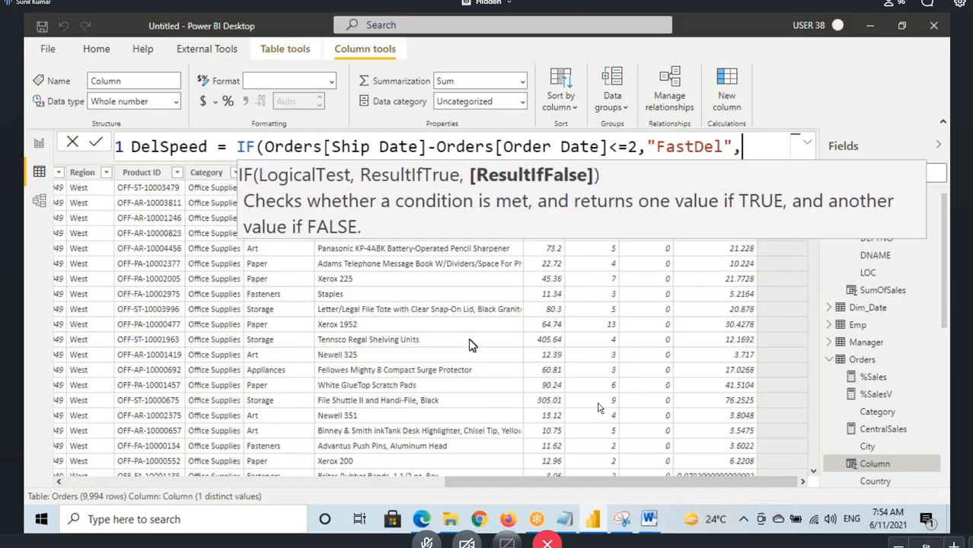
# - Add a nested IF as the false result and place it on its own indented second line
pyautogui.write('IF(')
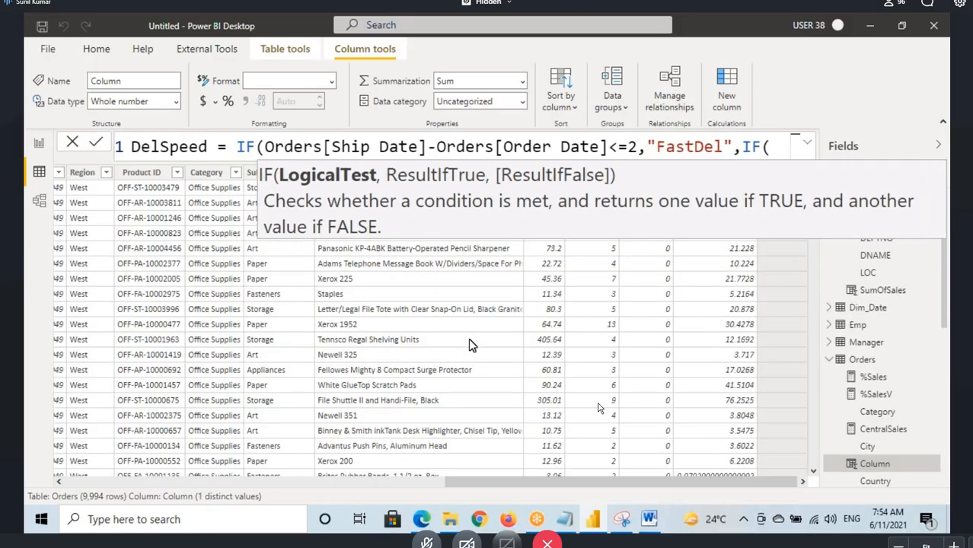
pyautogui.click(744, 148)
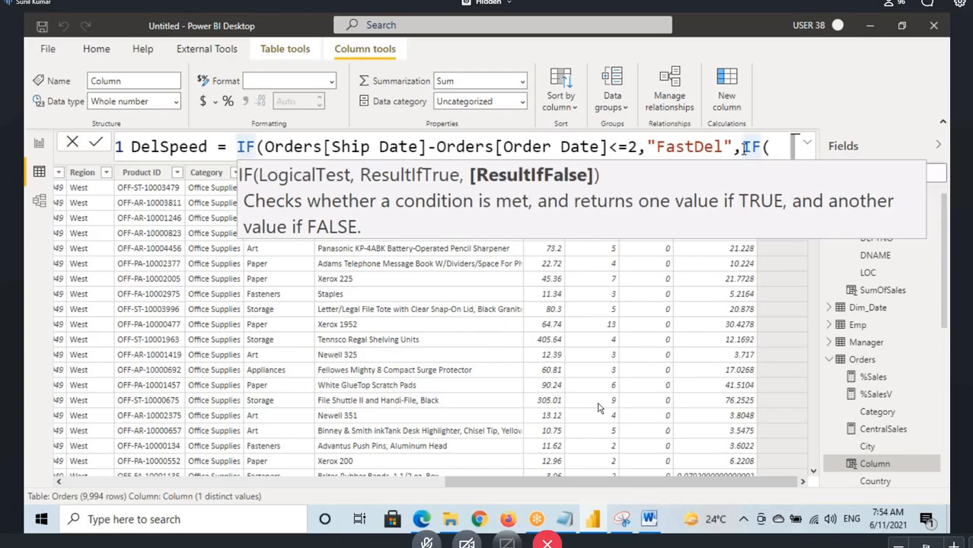
pyautogui.hotkey('shift', 'Return')
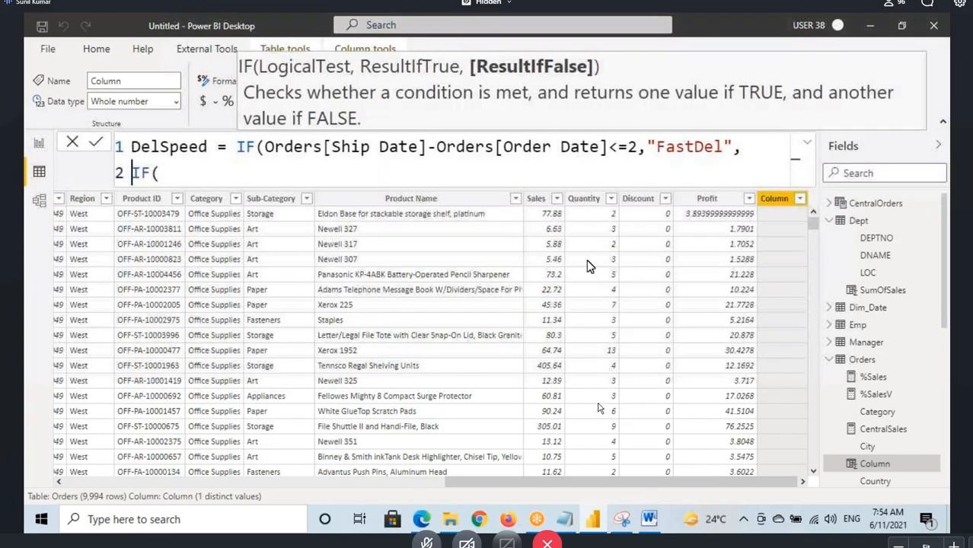
pyautogui.press('Tab')
pyautogui.press('Tab')
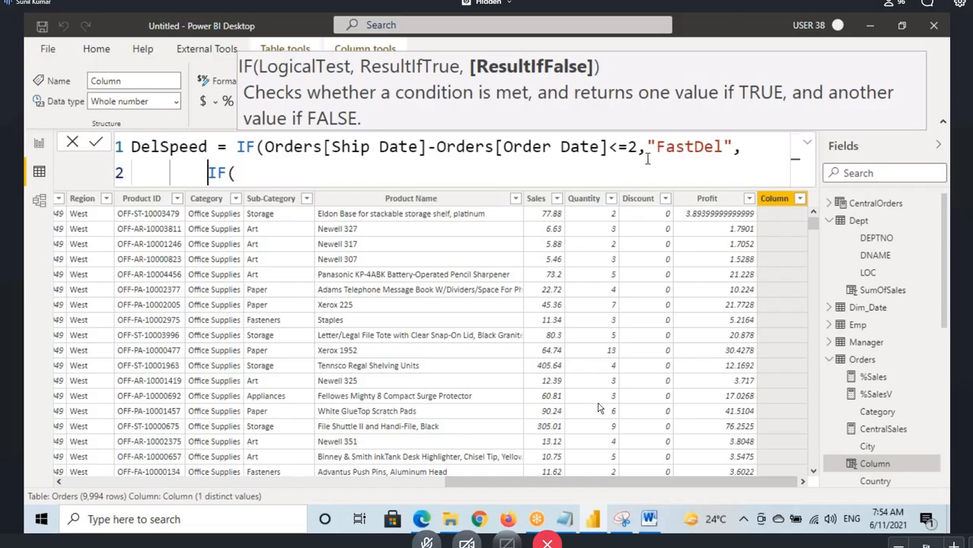
pyautogui.click(264, 177)
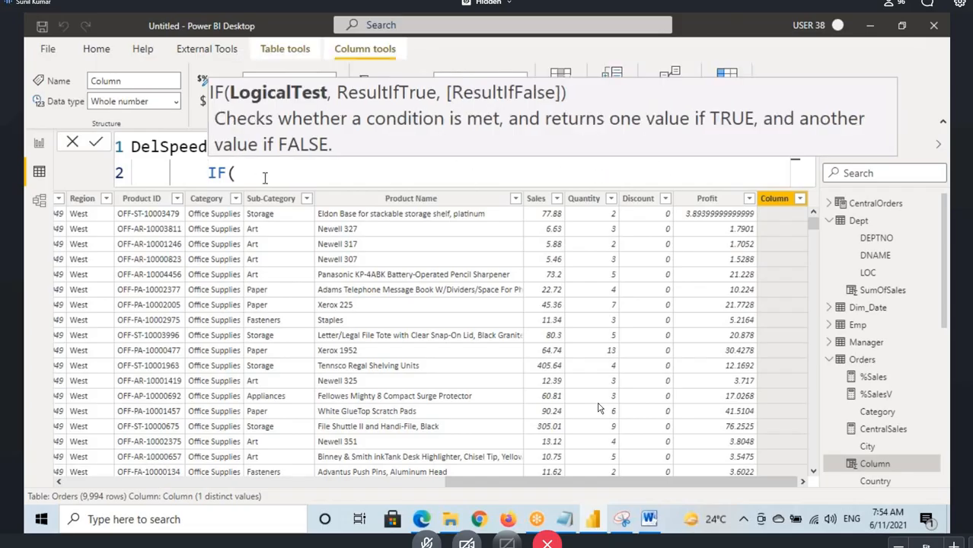
# - Enter Orders[Ship Date]-Orders[Order Date]<=5 as the nested IF's condition
pyautogui.write('ship')
pyautogui.press('Tab')
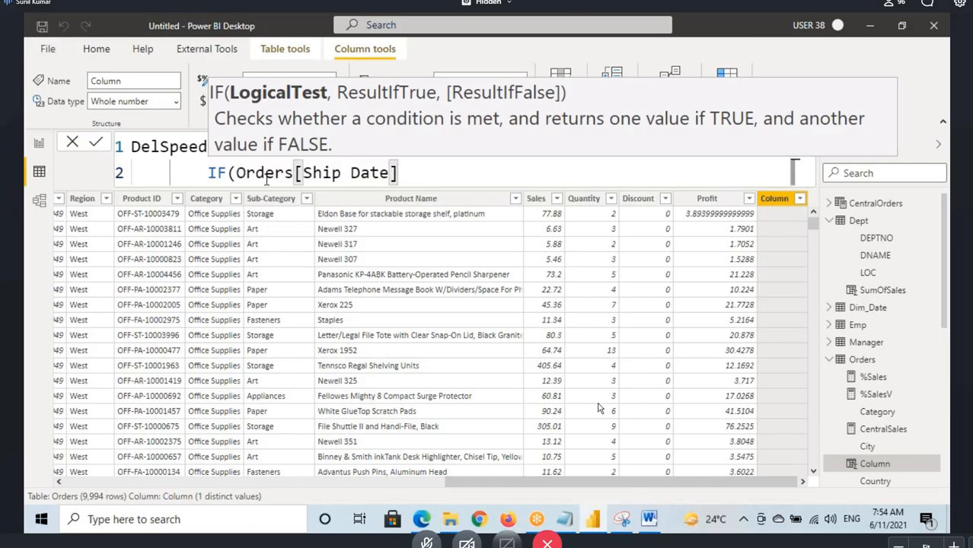
pyautogui.write('-order')
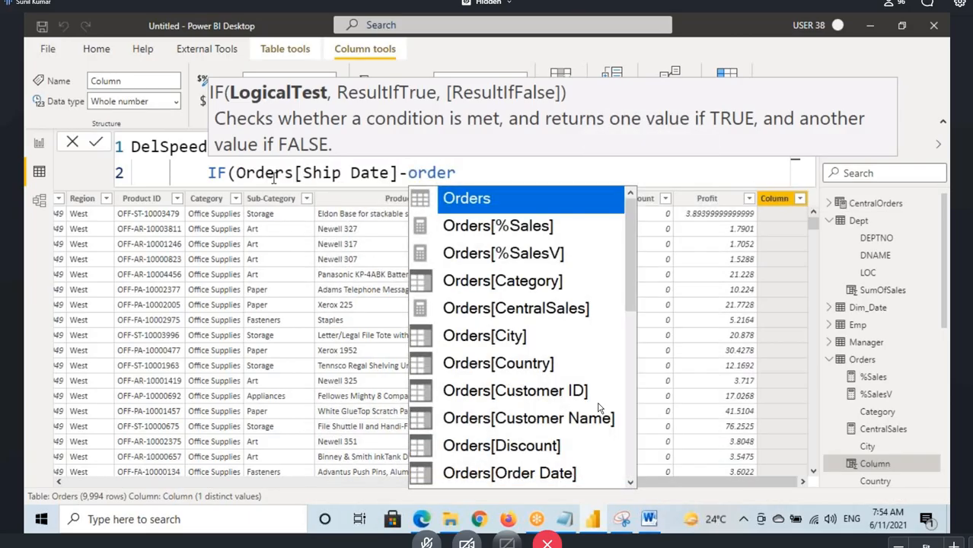
pyautogui.scroll(-2, 543, 316)
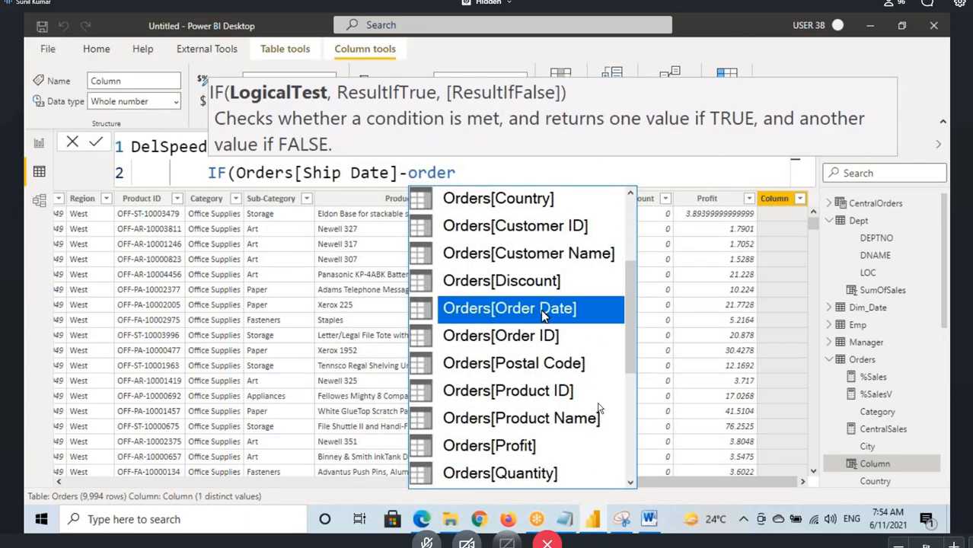
pyautogui.click(542, 316)
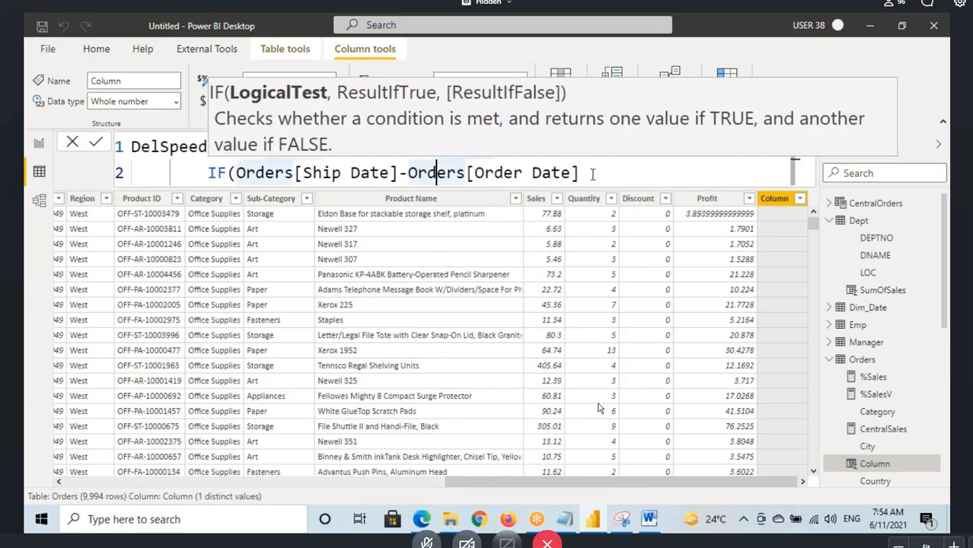
pyautogui.write('<=')
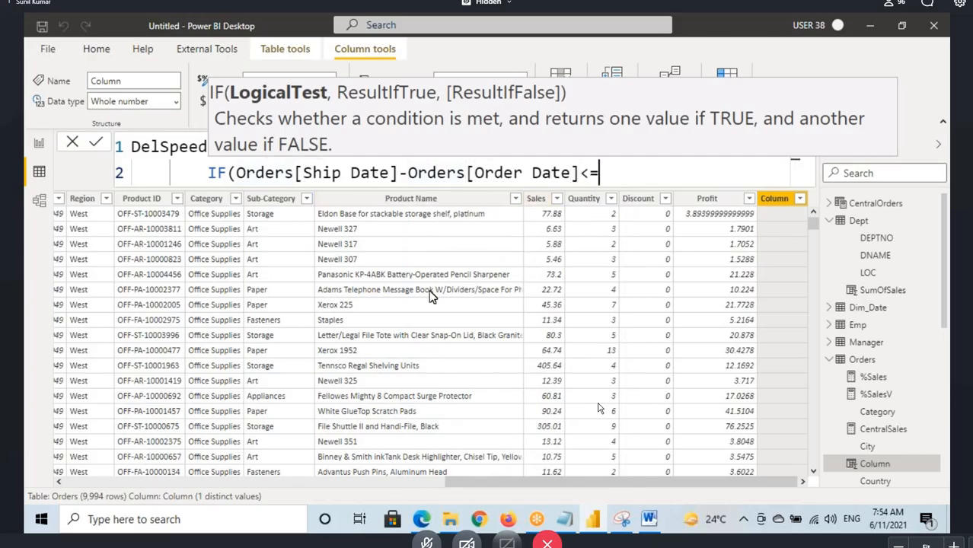
pyautogui.write('5,')
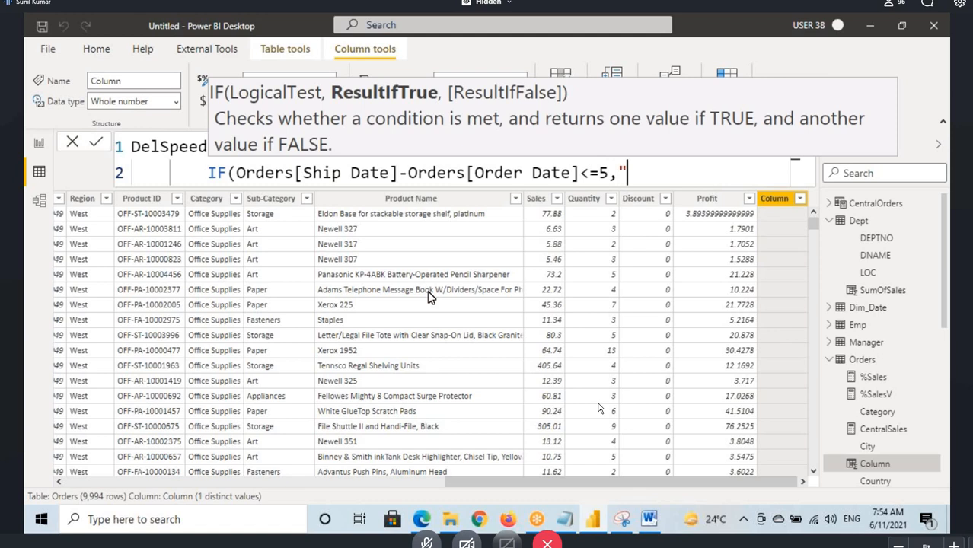
# - Complete the nested IF with "NormalDel" and "LateDel" as results, close both functions and commit the DelSpeed column
pyautogui.write('"NormalDe')
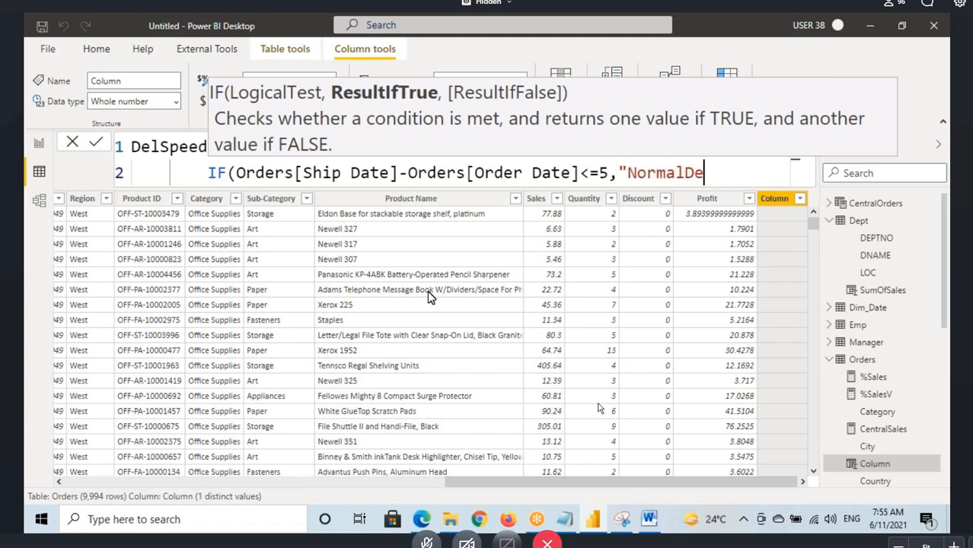
pyautogui.write('l",')
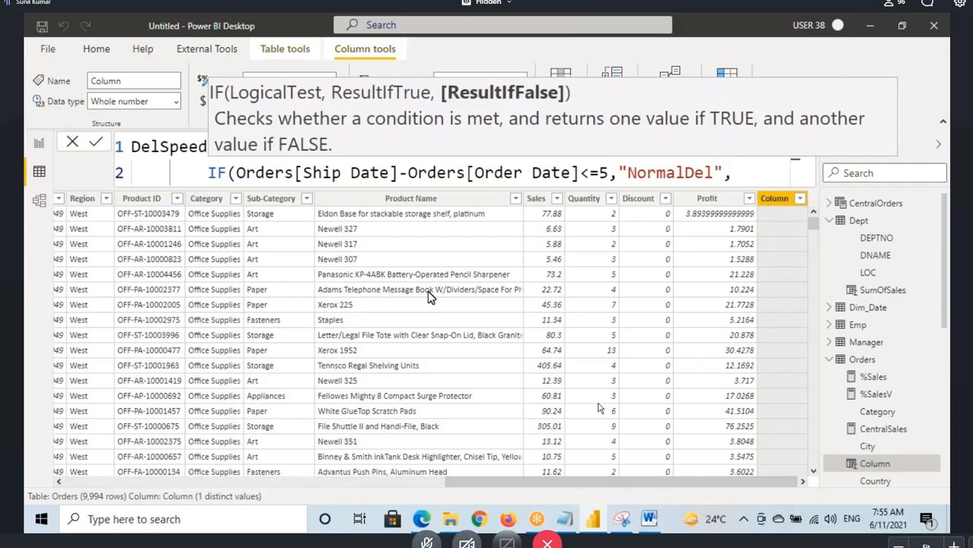
pyautogui.write('La')
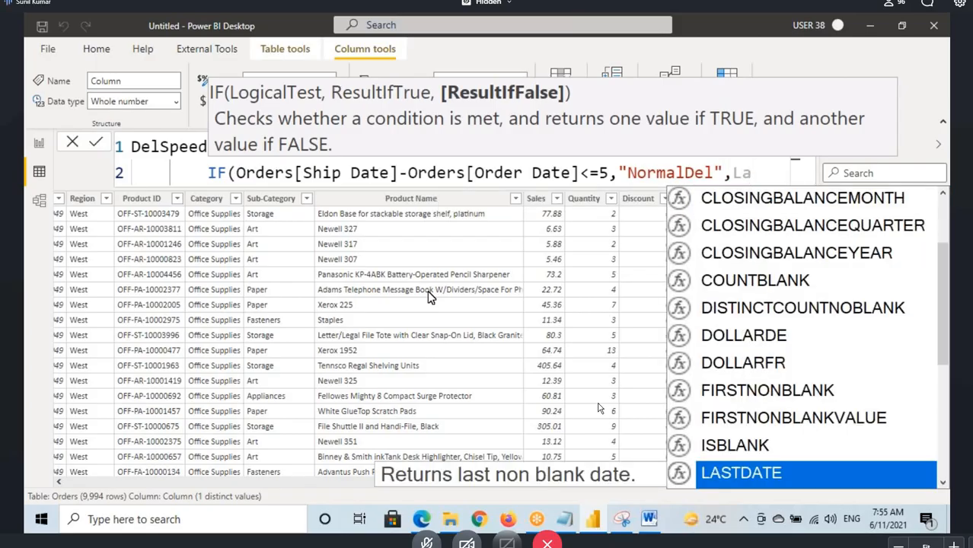
pyautogui.press('BackSpace')
pyautogui.press('BackSpace')
pyautogui.write('"Late')
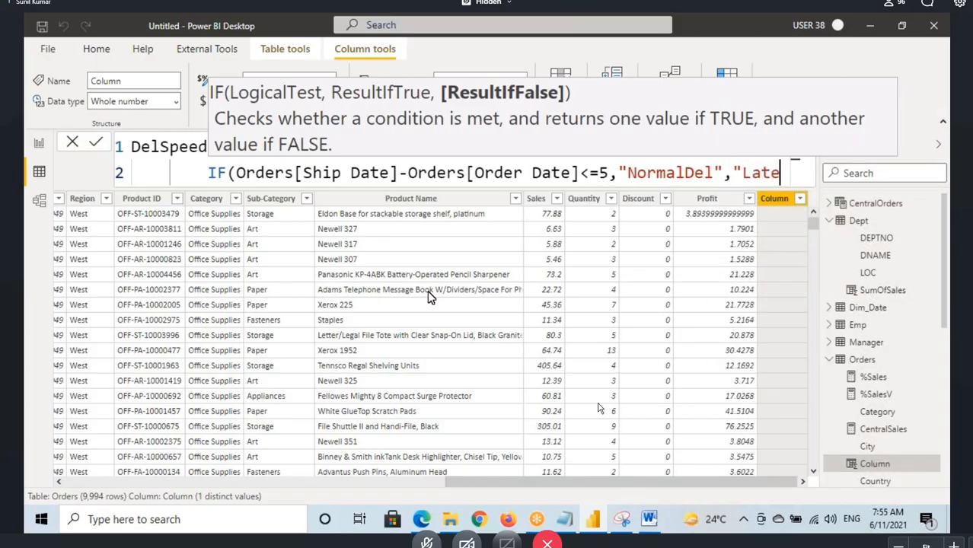
pyautogui.write('Del"))')
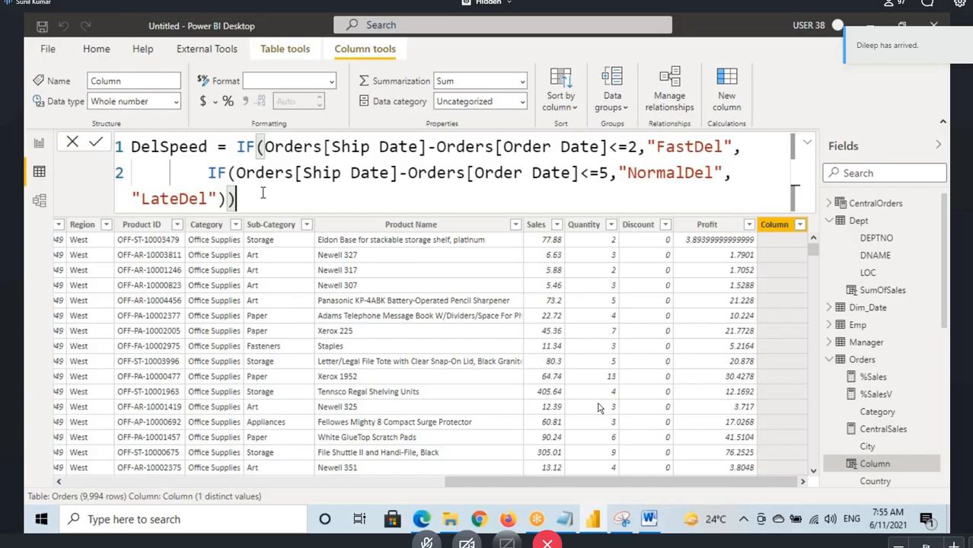
pyautogui.press('Return')
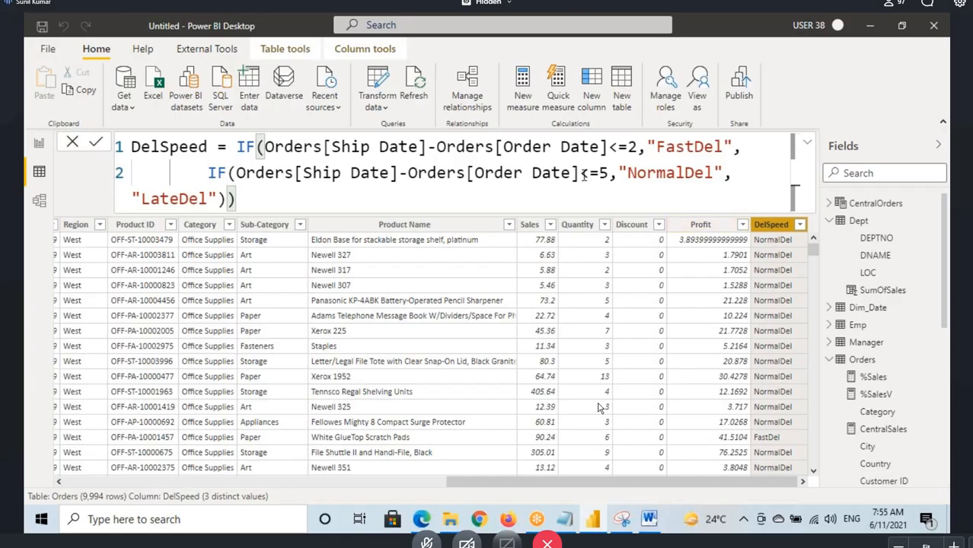
# - Check the <=5 condition and the distinct values listed in the DelSpeed column's filter, leaving the filter unchanged
pyautogui.moveTo(581, 175); pyautogui.dragTo(609, 174)
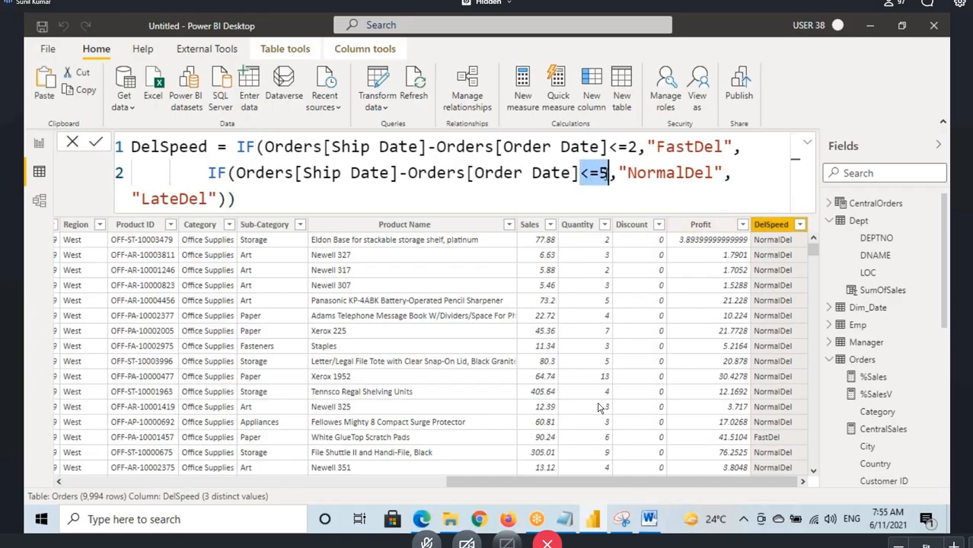
pyautogui.click(800, 227)
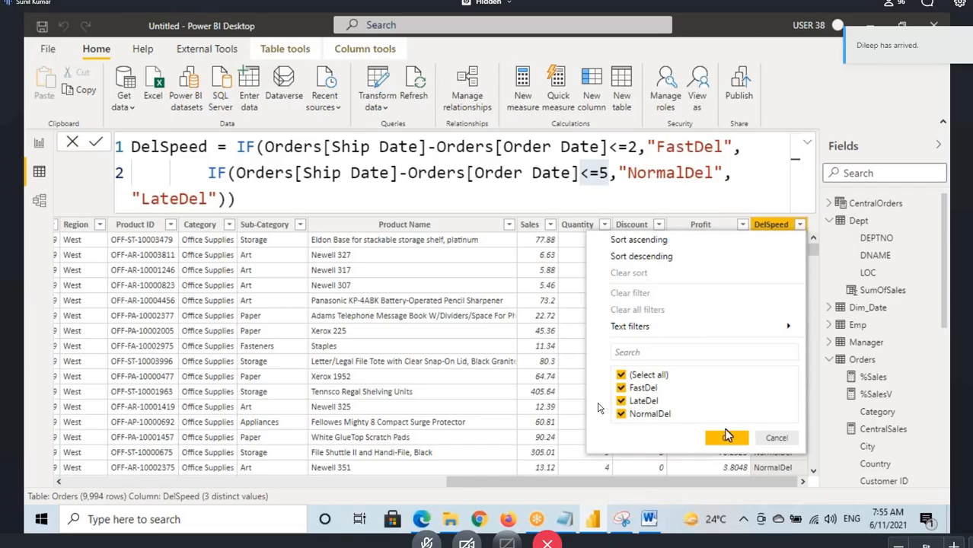
pyautogui.click(777, 438)
# - Review the DelSpeed formula's repeated date subtraction and its FastDel, NormalDel and LateDel results against the column
pyautogui.click(387, 155)
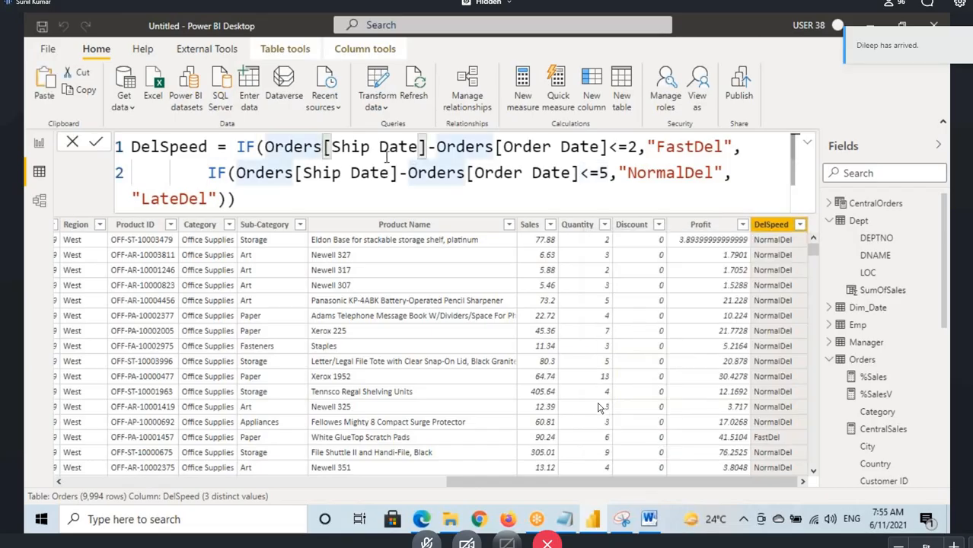
pyautogui.moveTo(284, 148); pyautogui.dragTo(601, 148)
pyautogui.moveTo(660, 147); pyautogui.dragTo(717, 147)
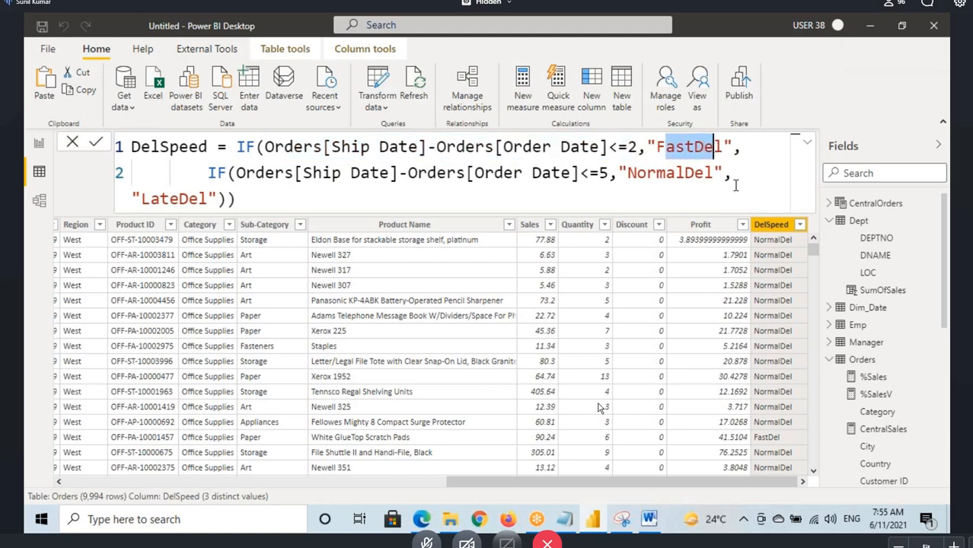
pyautogui.moveTo(273, 174); pyautogui.dragTo(694, 174)
pyautogui.click(646, 173)
pyautogui.moveTo(190, 199); pyautogui.dragTo(141, 199)
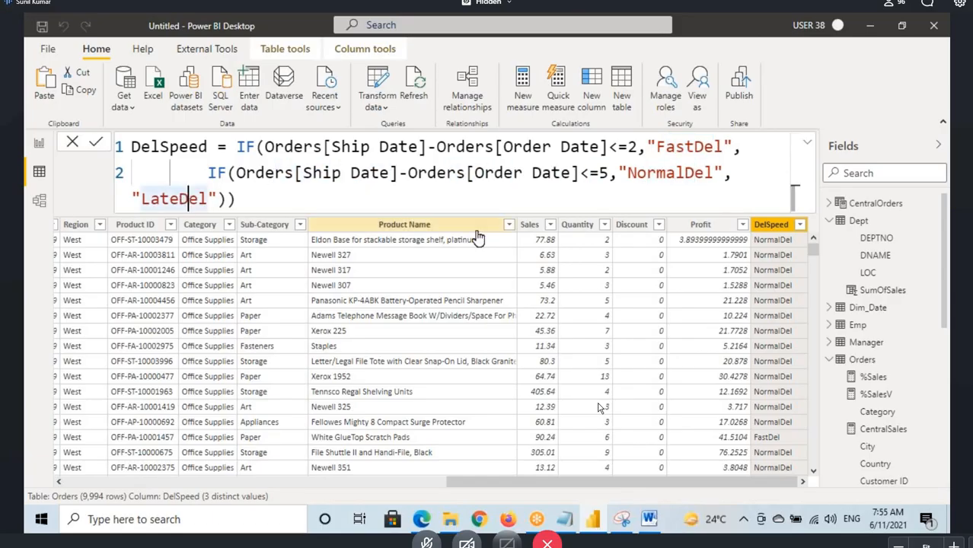
pyautogui.click(775, 228)
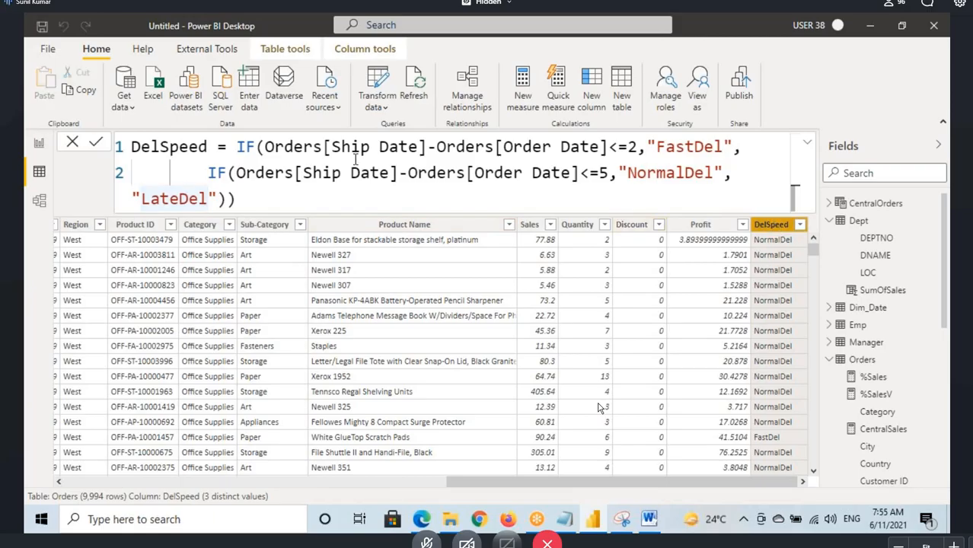
# - Compare the repeated Orders[Ship Date]-Orders[Order Date] subtraction in the <=2 and <=5 conditions of the DelSpeed formula
pyautogui.moveTo(266, 149); pyautogui.dragTo(605, 148)
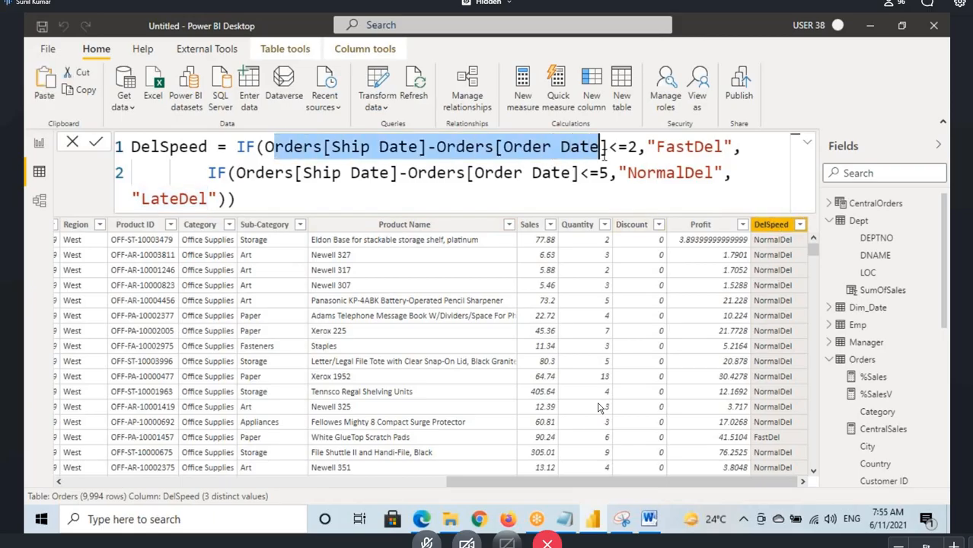
pyautogui.click(245, 147)
pyautogui.click(272, 148)
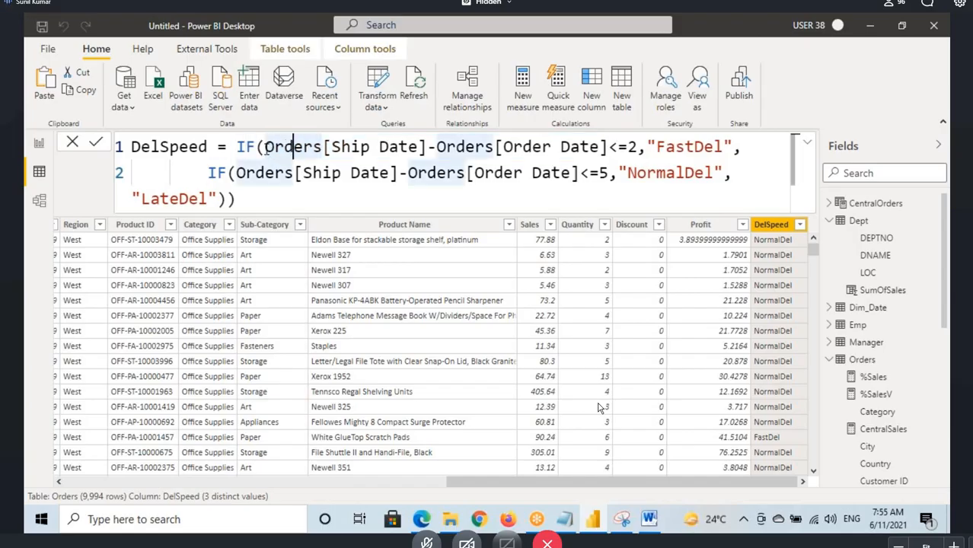
pyautogui.click(266, 148)
pyautogui.hotkey('ctrl', 'shift', 'Right')
pyautogui.hotkey('ctrl', 'shift', 'Right')
pyautogui.hotkey('ctrl', 'shift', 'Right')
pyautogui.hotkey('ctrl', 'shift', 'Right')
pyautogui.hotkey('ctrl', 'shift', 'Right')
pyautogui.hotkey('ctrl', 'shift', 'Right')
pyautogui.hotkey('shift', 'Right')
pyautogui.hotkey('shift', 'Right')
pyautogui.hotkey('shift', 'Right')
pyautogui.hotkey('shift', 'Right')
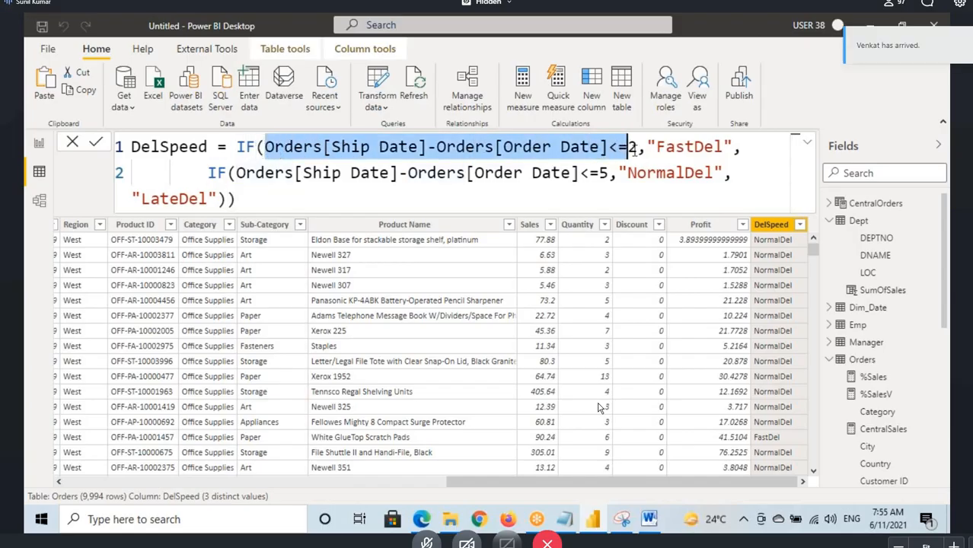
pyautogui.click(238, 172)
pyautogui.hotkey('ctrl', 'shift', 'Right')
pyautogui.hotkey('ctrl', 'shift', 'Right')
pyautogui.hotkey('ctrl', 'shift', 'Right')
pyautogui.hotkey('ctrl', 'shift', 'Right')
pyautogui.hotkey('ctrl', 'shift', 'Right')
pyautogui.hotkey('ctrl', 'shift', 'Right')
pyautogui.hotkey('shift', 'Right')
pyautogui.hotkey('shift', 'Right')
pyautogui.hotkey('shift', 'Right')
pyautogui.hotkey('shift', 'Right')
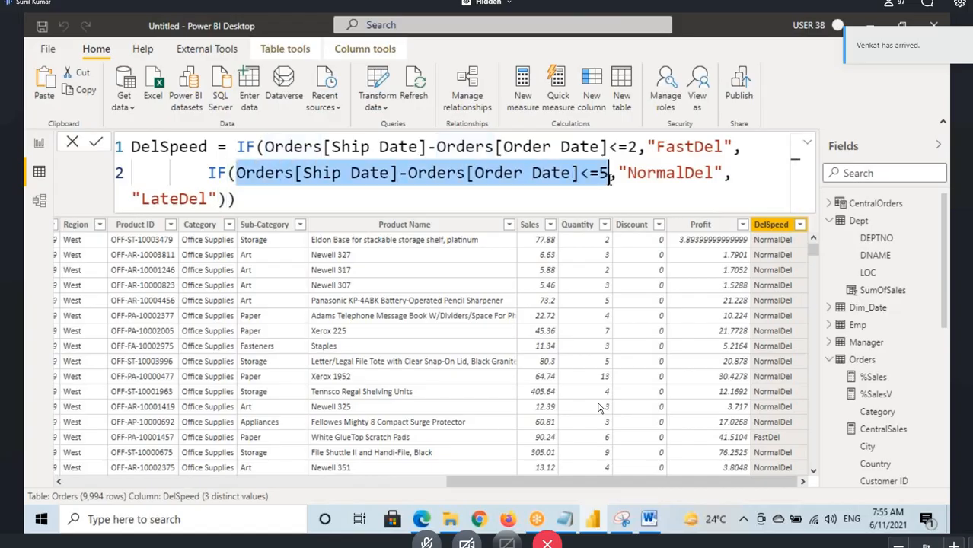
# - Re-examine the nested IF's <=5 date condition, followed by the complete IF expression of the DelSpeed column
pyautogui.click(337, 144)
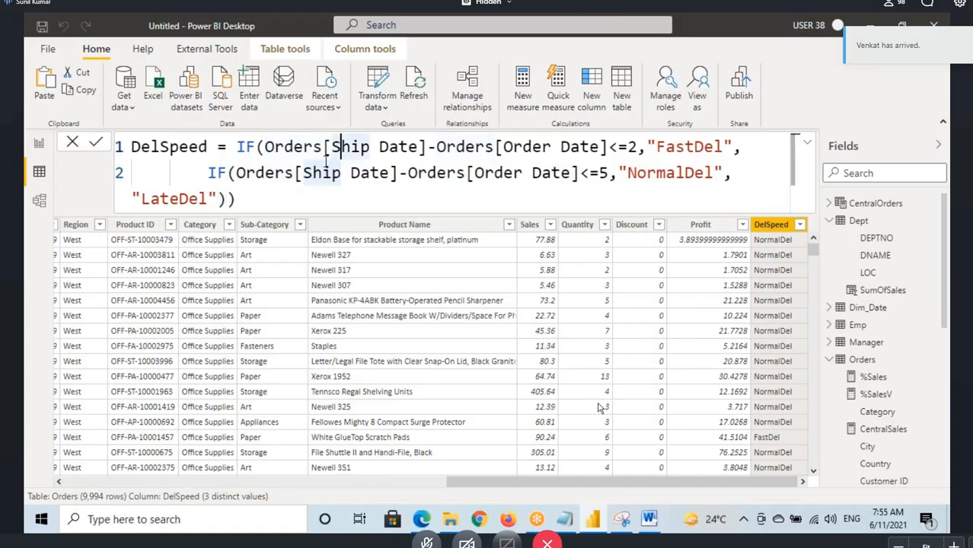
pyautogui.click(304, 151)
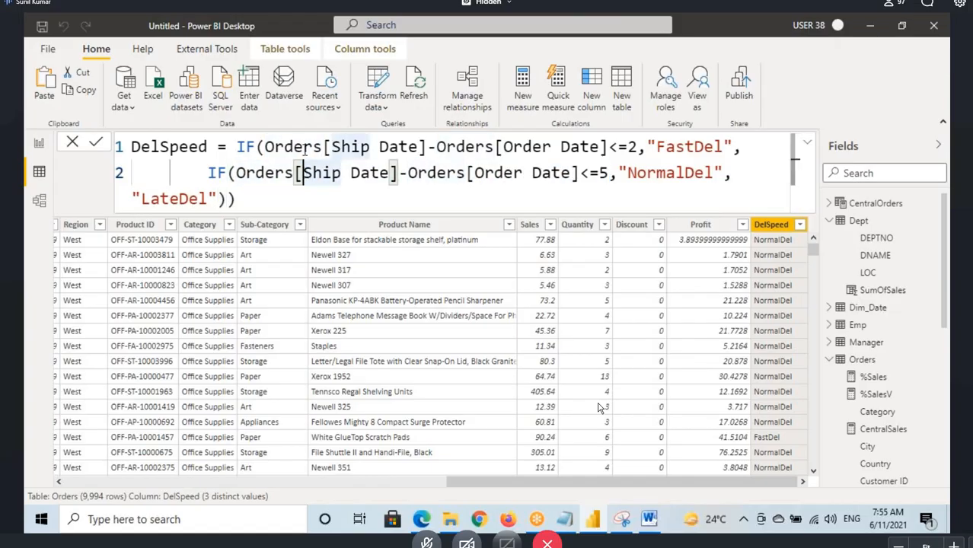
pyautogui.click(289, 180)
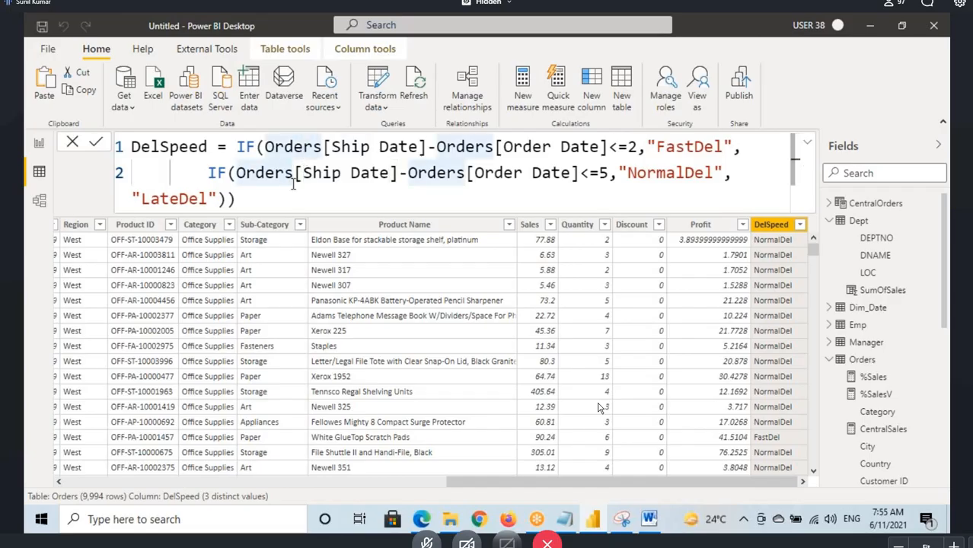
pyautogui.press('Right')
pyautogui.press('Right')
pyautogui.press('Right')
pyautogui.press('Right')
pyautogui.press('Right')
pyautogui.press('Right')
pyautogui.press('Right')
pyautogui.press('Right')
pyautogui.press('Right')
pyautogui.press('Right')
pyautogui.press('Right')
pyautogui.press('Right')
pyautogui.press('Right')
pyautogui.press('Right')
pyautogui.press('Right')
pyautogui.press('Right')
pyautogui.press('Right')
pyautogui.press('Right')
pyautogui.press('Right')
pyautogui.press('Right')
pyautogui.press('Right')
pyautogui.press('Right')
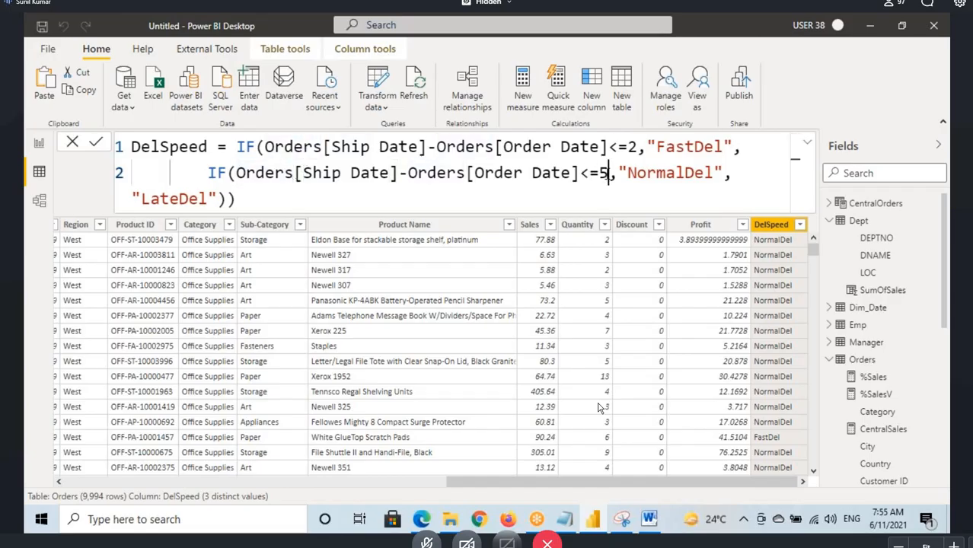
pyautogui.hotkey('shift', 'Left')
pyautogui.hotkey('shift', 'Left')
pyautogui.hotkey('shift', 'Left')
pyautogui.hotkey('shift', 'Left')
pyautogui.hotkey('shift', 'Left')
pyautogui.hotkey('shift', 'Left')
pyautogui.hotkey('shift', 'Left')
pyautogui.hotkey('shift', 'Left')
pyautogui.hotkey('shift', 'Left')
pyautogui.hotkey('shift', 'Left')
pyautogui.hotkey('shift', 'Left')
pyautogui.hotkey('shift', 'Left')
pyautogui.hotkey('shift', 'Left')
pyautogui.hotkey('shift', 'Left')
pyautogui.hotkey('shift', 'Left')
pyautogui.hotkey('shift', 'Left')
pyautogui.hotkey('shift', 'Left')
pyautogui.hotkey('shift', 'Left')
pyautogui.hotkey('shift', 'Left')
pyautogui.hotkey('shift', 'Left')
pyautogui.hotkey('shift', 'Left')
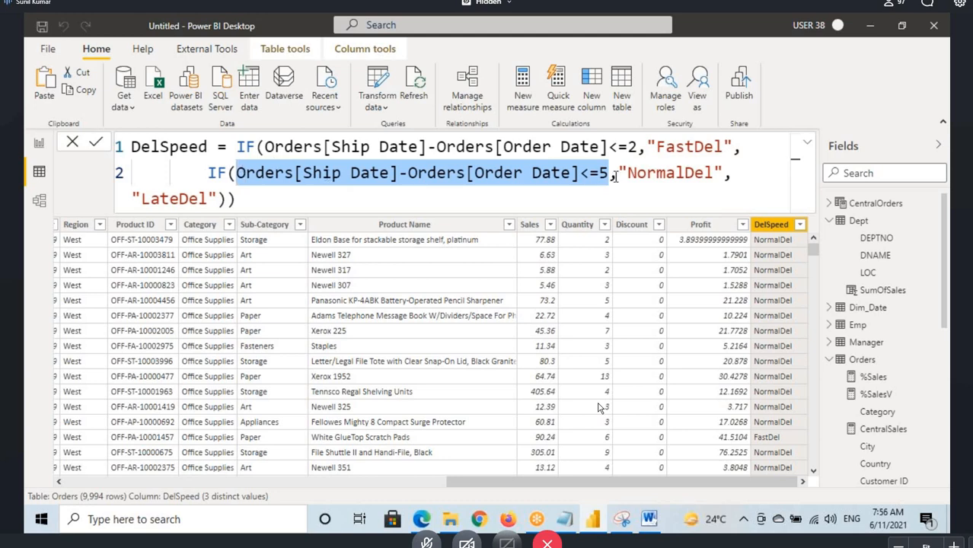
pyautogui.click(378, 152)
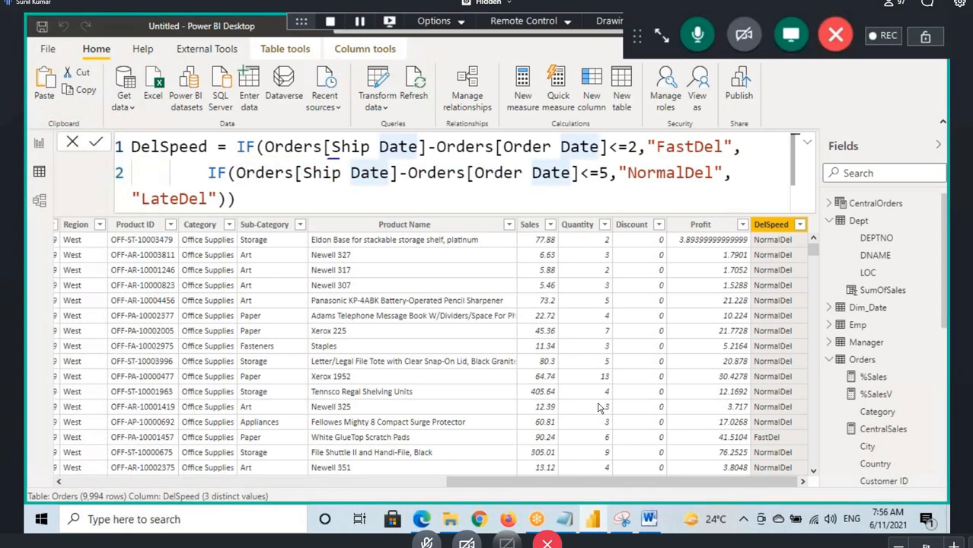
pyautogui.moveTo(349, 182); pyautogui.dragTo(435, 183)
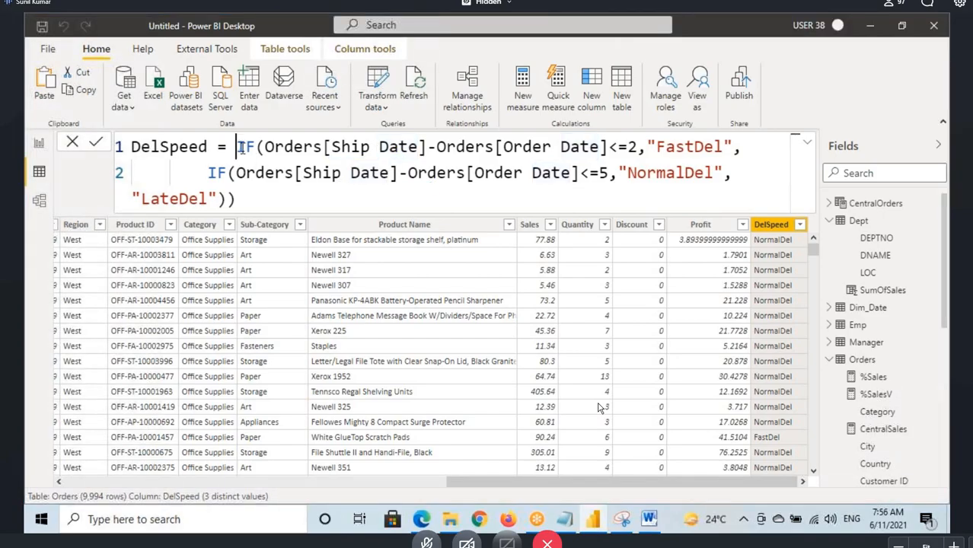
pyautogui.moveTo(237, 147)
pyautogui.mouseDown()
pyautogui.moveTo(255, 174)
pyautogui.moveTo(237, 200)
pyautogui.mouseUp()
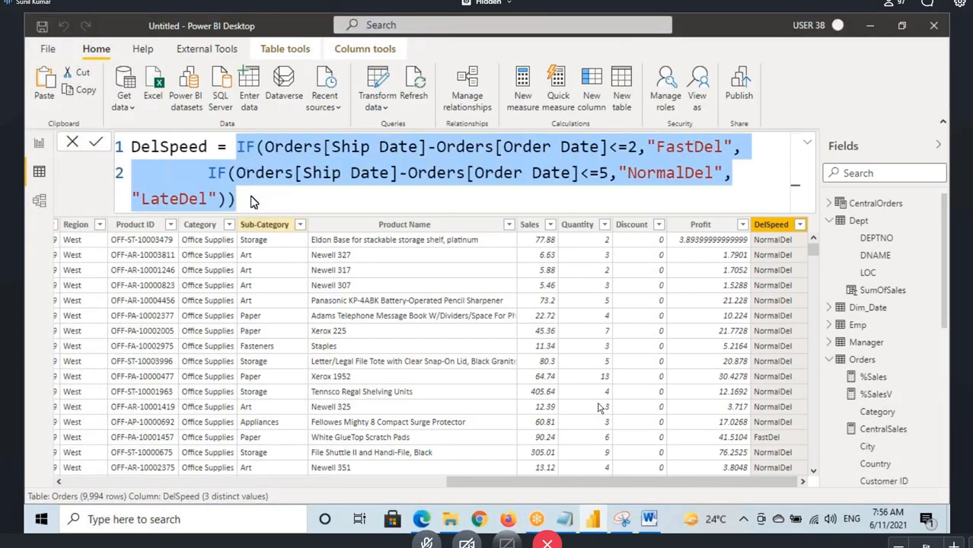
# - Switch to the Variables in DAX document in Word and read the DelSpeedVar example's VAR DeltaDays declaration and RETURN keyword
pyautogui.click(649, 519)
pyautogui.moveTo(272, 337); pyautogui.dragTo(344, 339)
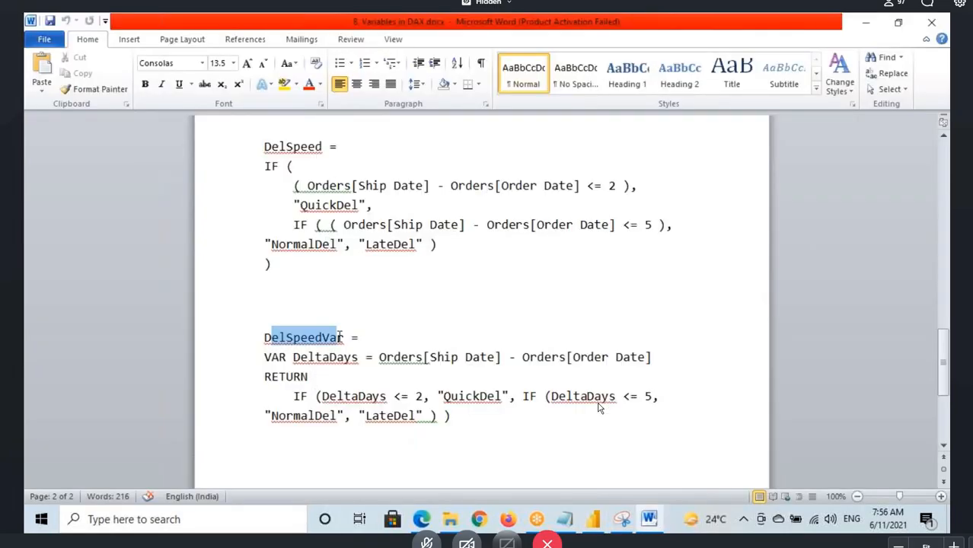
pyautogui.moveTo(272, 357); pyautogui.dragTo(361, 357)
pyautogui.click(330, 359)
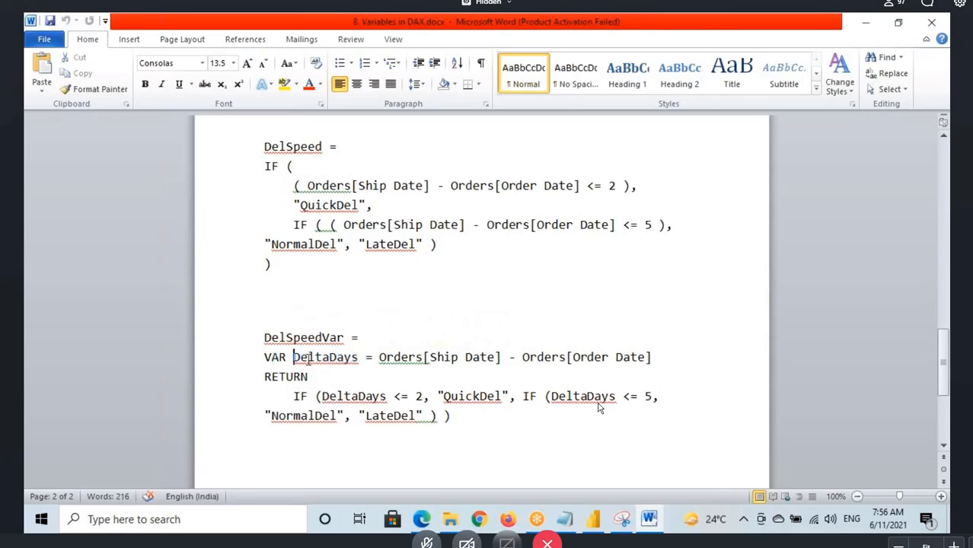
pyautogui.moveTo(293, 358); pyautogui.dragTo(358, 357)
pyautogui.click(555, 356)
pyautogui.moveTo(293, 357); pyautogui.dragTo(351, 357)
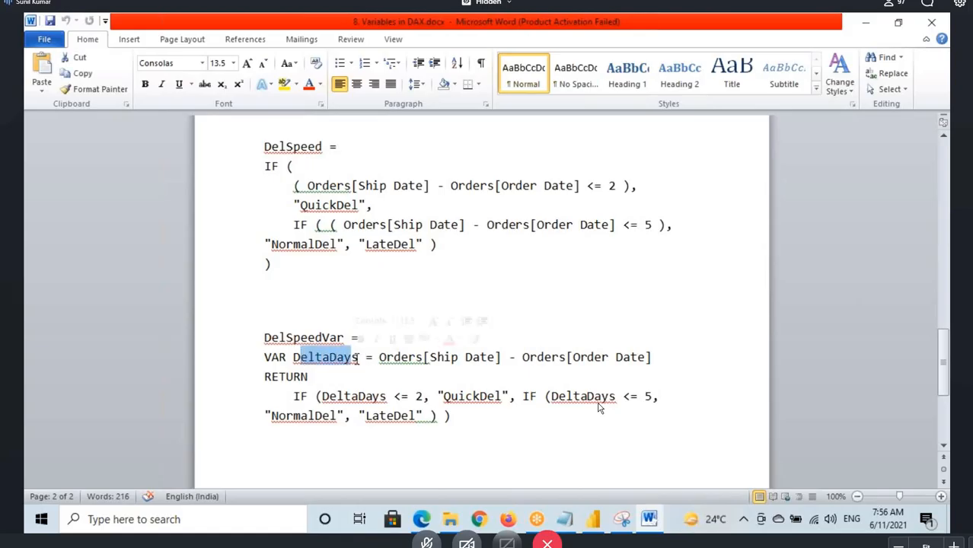
pyautogui.moveTo(265, 376); pyautogui.dragTo(285, 376)
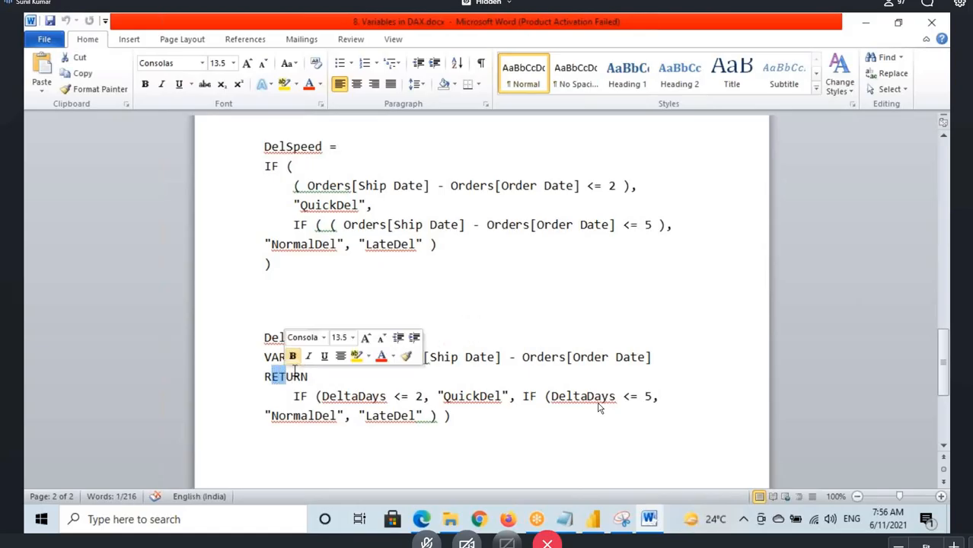
pyautogui.click(495, 356)
pyautogui.click(321, 357)
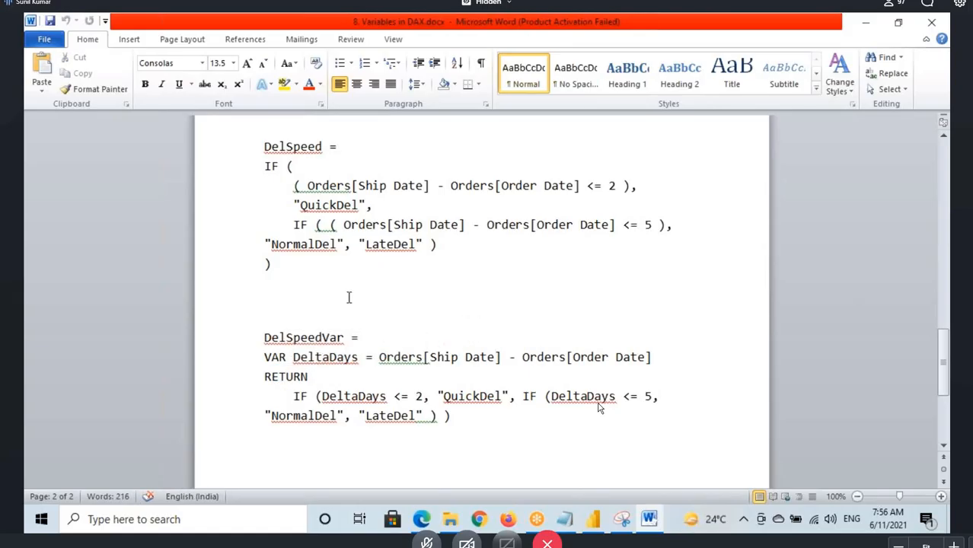
# - Compare the repeated date subtractions in the document's DelSpeed formula with the DeltaDays references in DelSpeedVar
pyautogui.moveTo(307, 185); pyautogui.dragTo(575, 186)
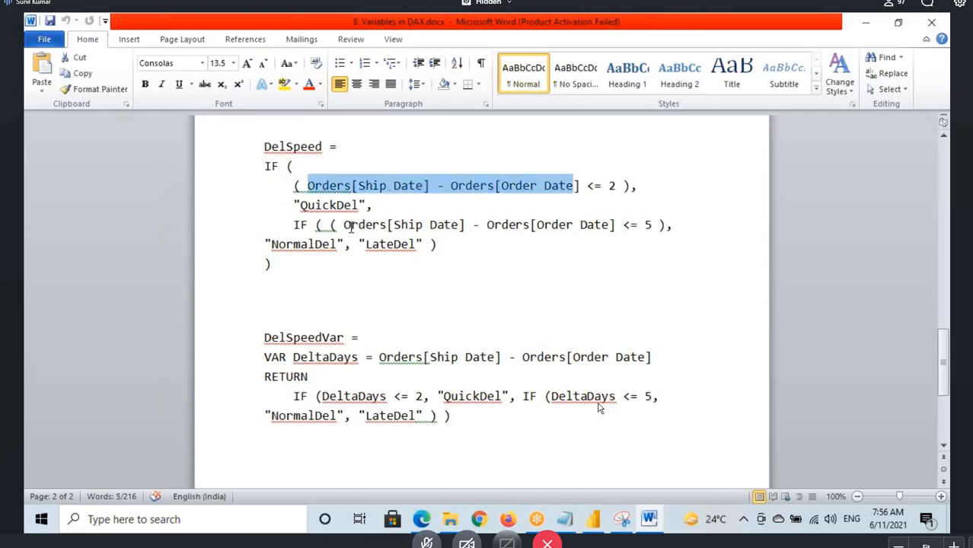
pyautogui.moveTo(344, 225); pyautogui.dragTo(539, 225)
pyautogui.moveTo(294, 357); pyautogui.dragTo(330, 357)
pyautogui.click(461, 411)
pyautogui.moveTo(336, 397); pyautogui.dragTo(372, 396)
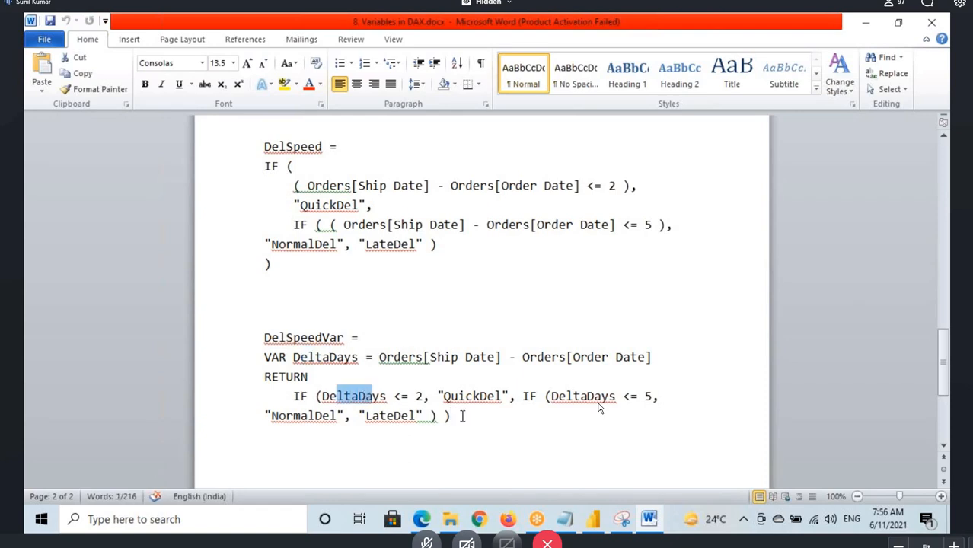
pyautogui.moveTo(559, 397); pyautogui.dragTo(616, 397)
pyautogui.moveTo(366, 357); pyautogui.dragTo(423, 357)
pyautogui.click(358, 397)
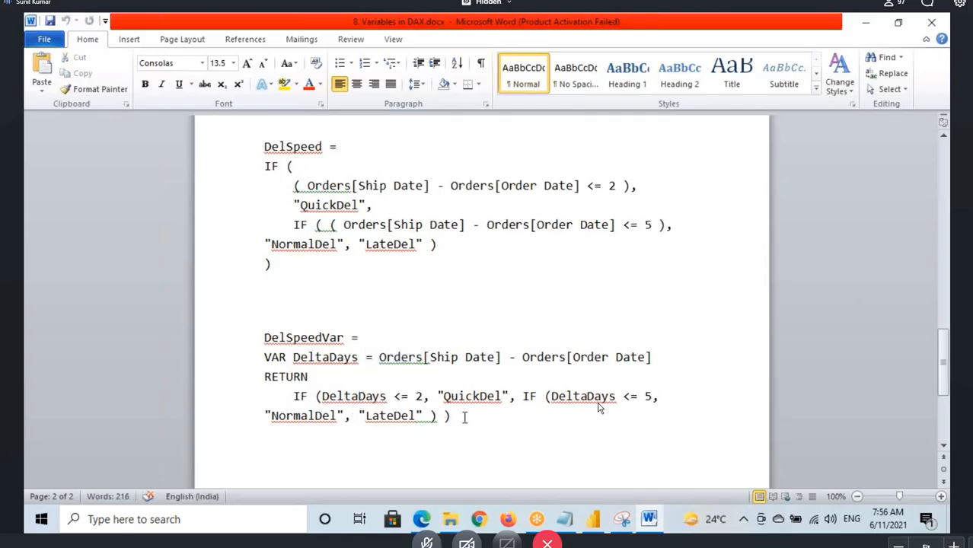
# - Switch back to Power BI Desktop and add a new calculated column named DelSpeedVar to the Orders table
pyautogui.click(596, 522)
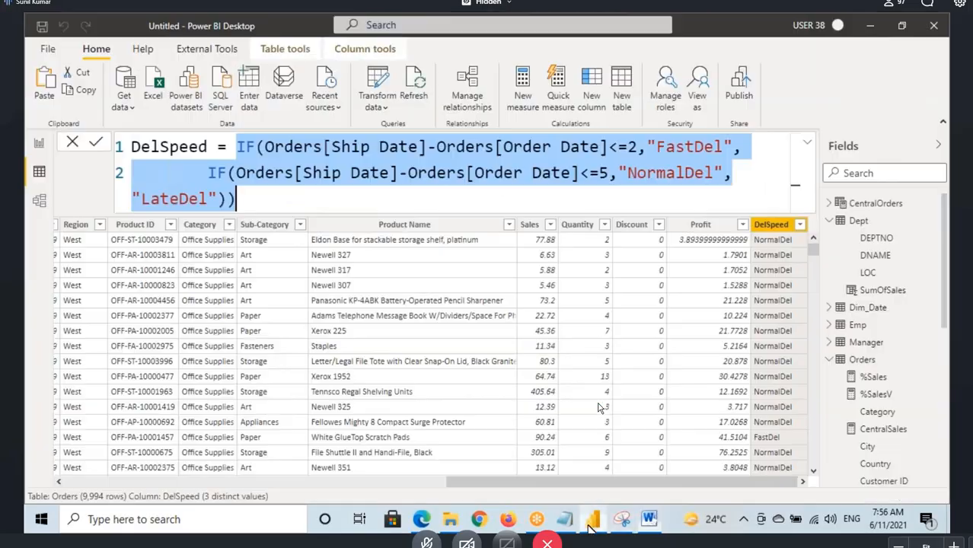
pyautogui.click(196, 156)
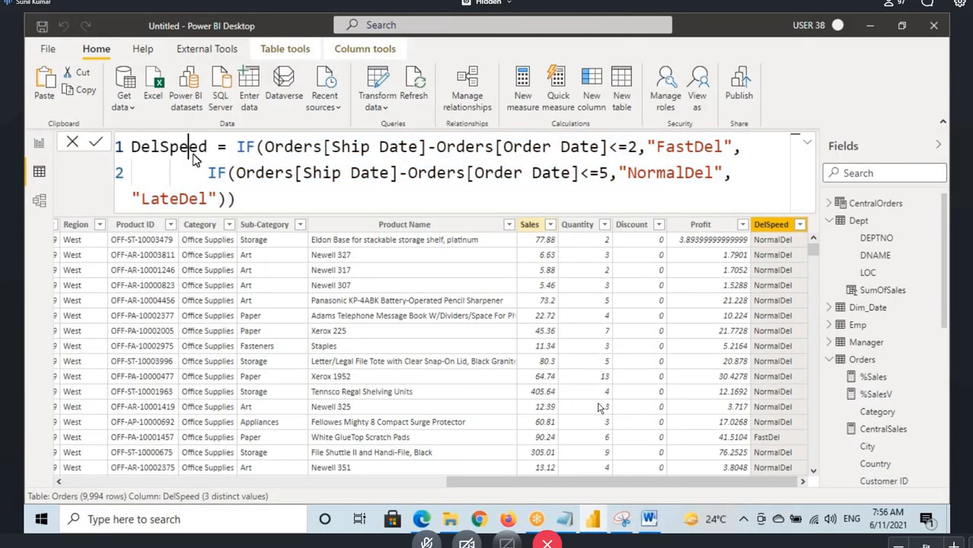
pyautogui.click(861, 364)
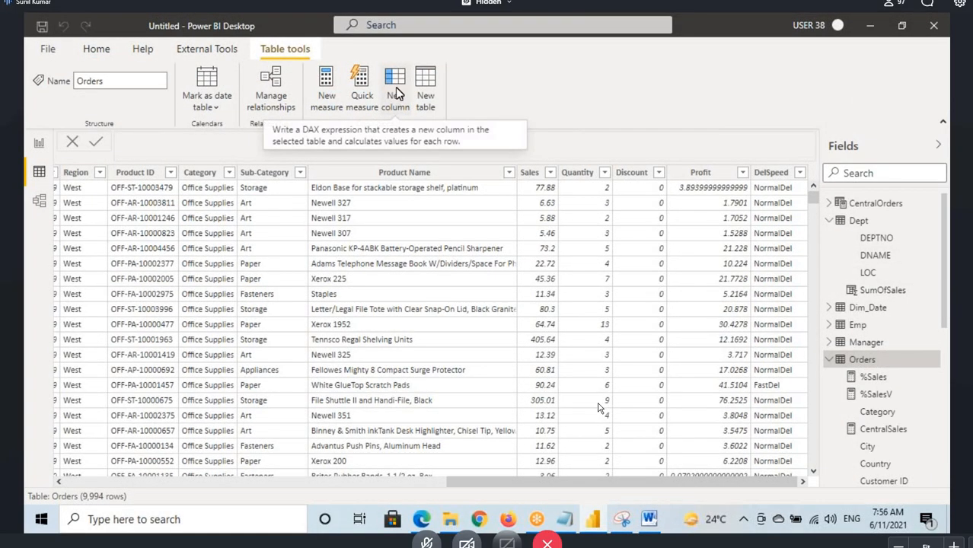
pyautogui.click(395, 92)
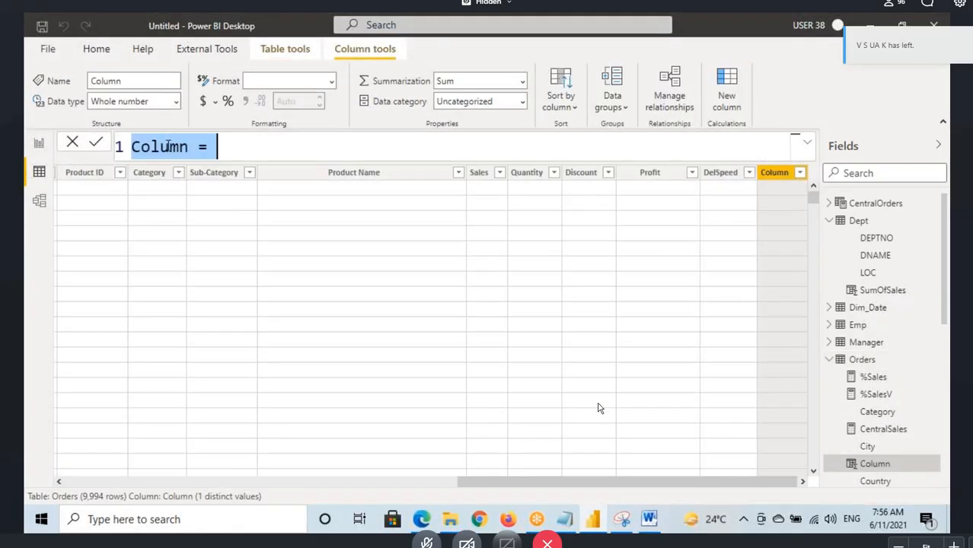
pyautogui.write('DelSpeed')
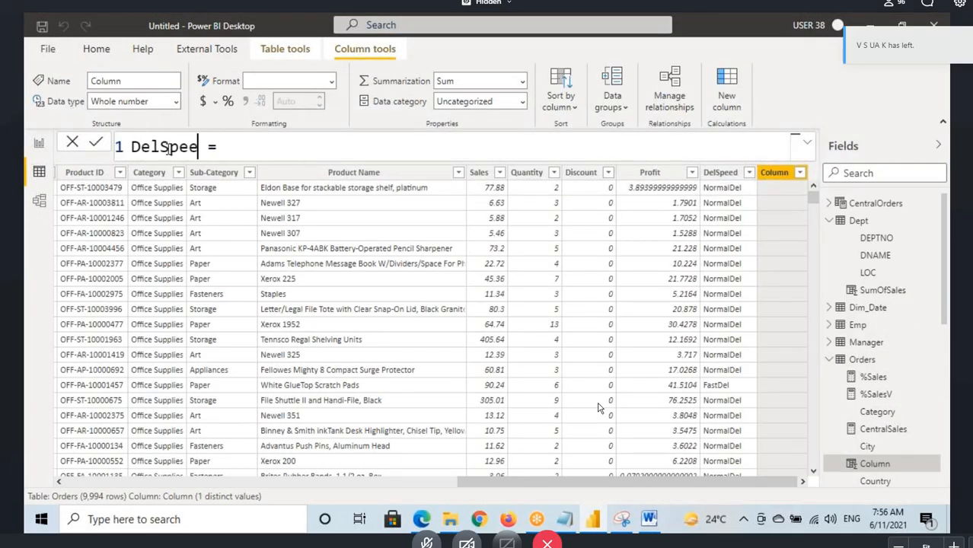
pyautogui.write('Var')
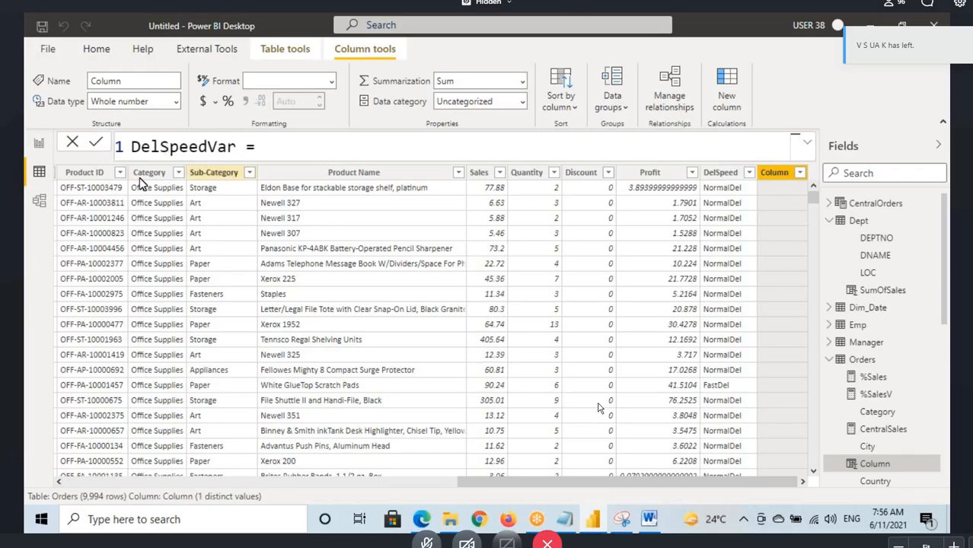
# - Declare the variable with VAR DeltaDays on an indented second line of the DelSpeedVar formula
pyautogui.click(276, 142)
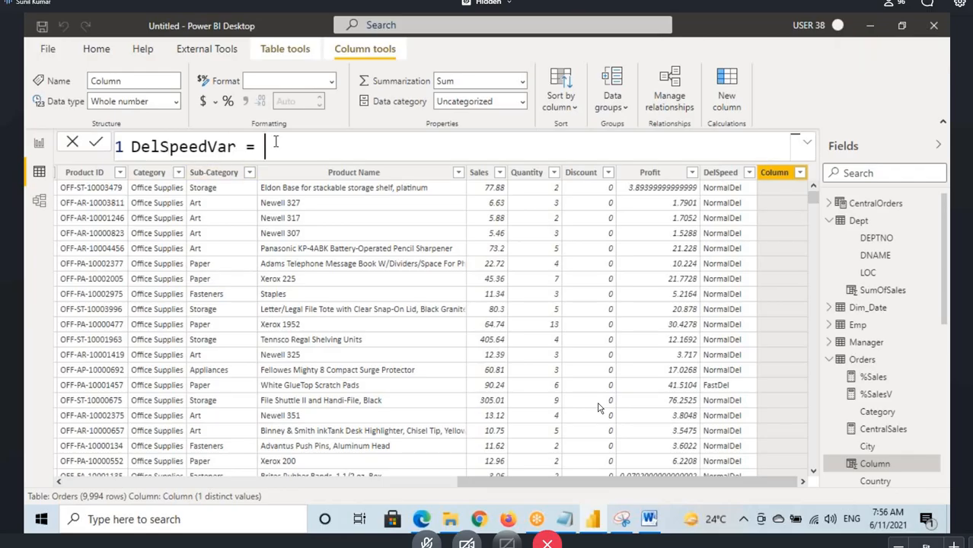
pyautogui.hotkey('shift', 'Return')
pyautogui.press('Tab')
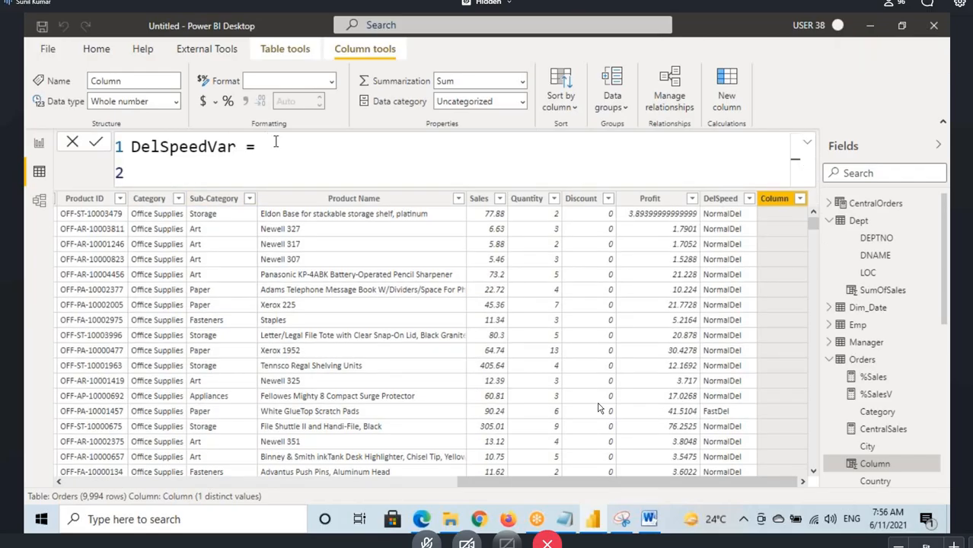
pyautogui.write('VAR.P(')
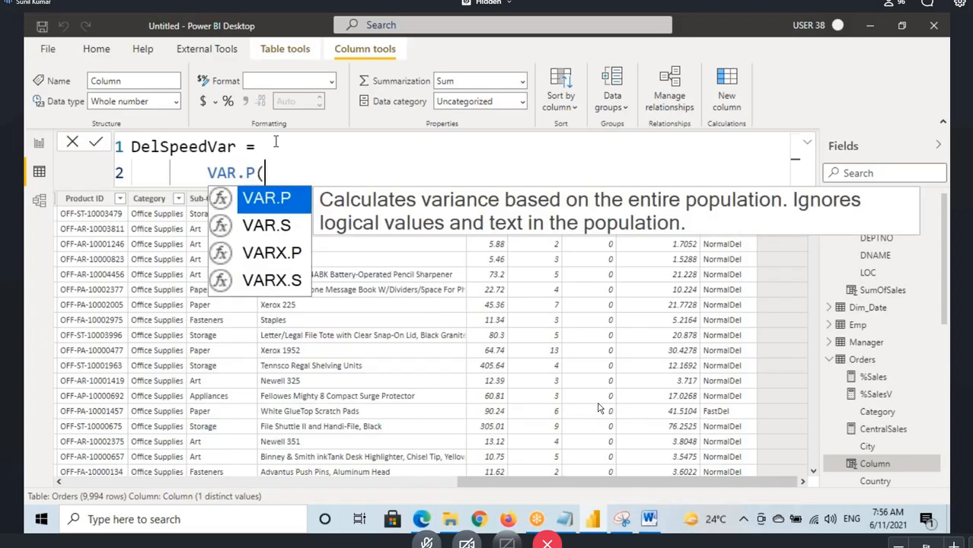
pyautogui.press('Tab')
pyautogui.press('BackSpace')
pyautogui.press('BackSpace')
pyautogui.press('BackSpace')
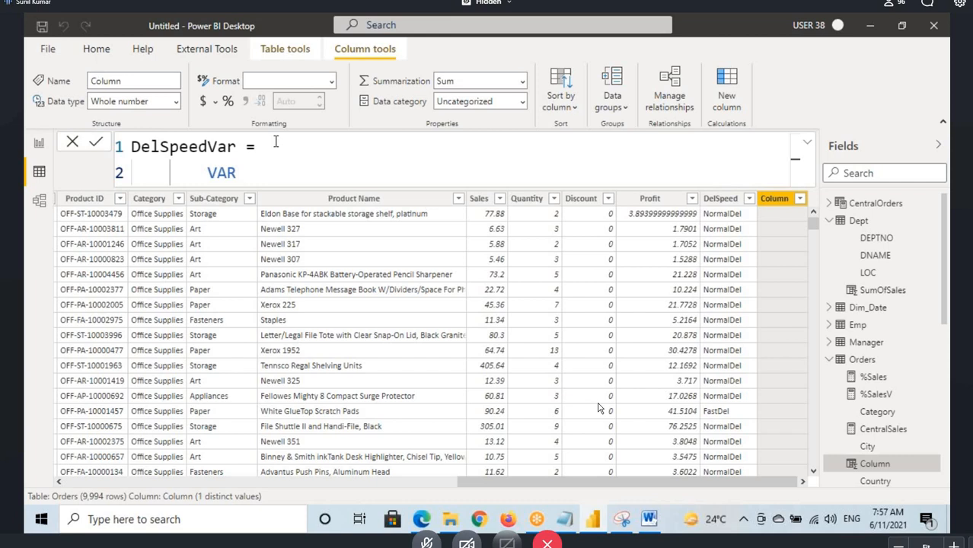
pyautogui.write('DeltaDays')
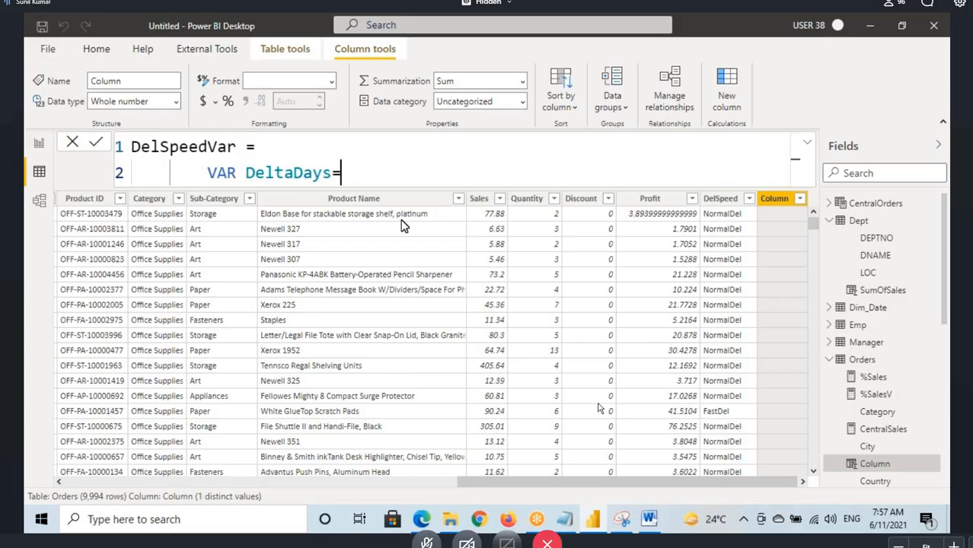
# - Assign the DeltaDays variable the difference Orders[Ship Date]-Orders[Order Date]
pyautogui.write('=Orders[Ship')
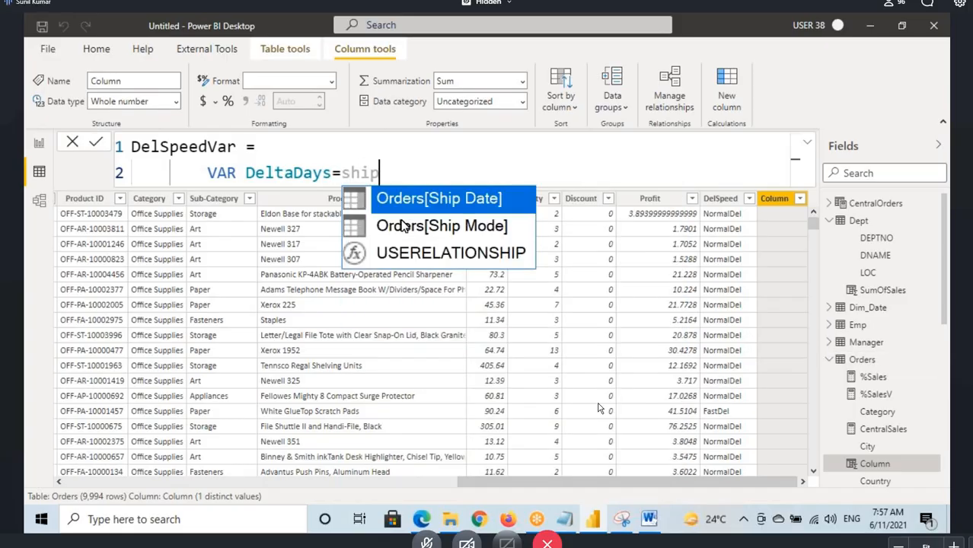
pyautogui.press('Tab')
pyautogui.write('-o')
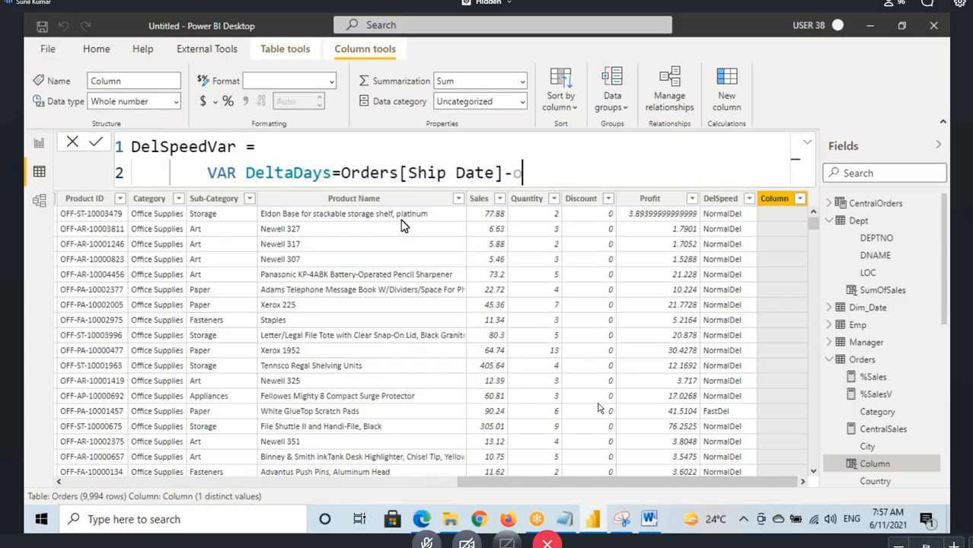
pyautogui.write('rder')
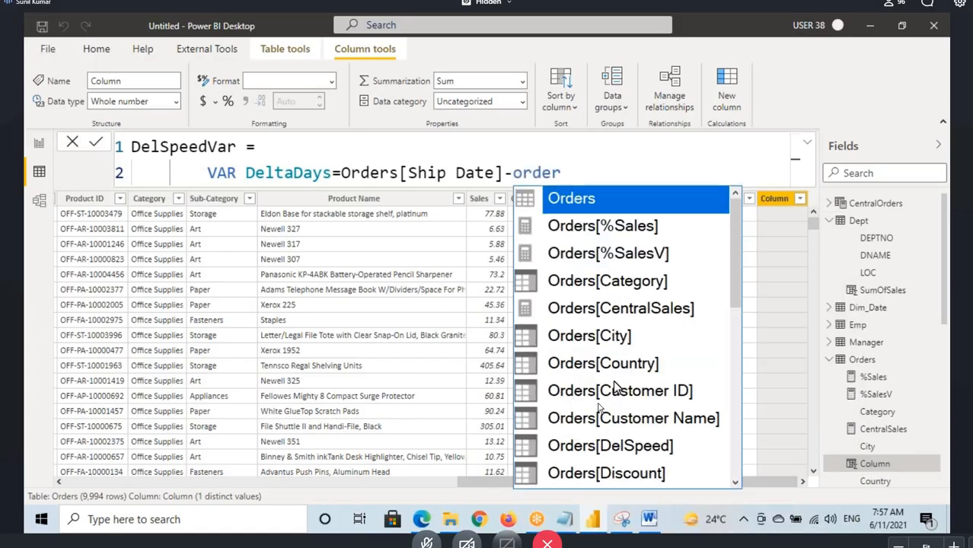
pyautogui.scroll(-2, 616, 291)
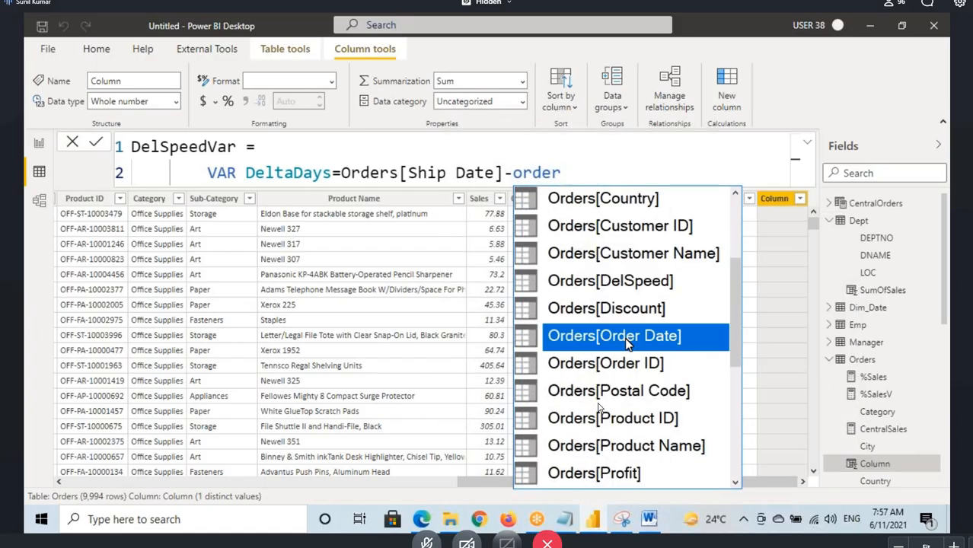
pyautogui.click(626, 342)
pyautogui.moveTo(247, 173); pyautogui.dragTo(329, 174)
pyautogui.click(696, 167)
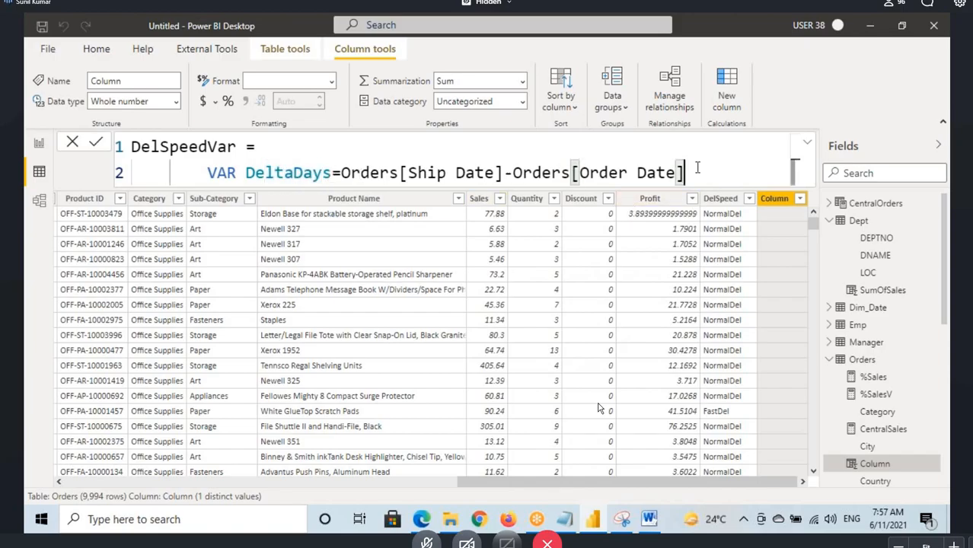
# - Add the Return keyword on the third line of the DelSpeedVar formula, followed by an indented fourth line
pyautogui.hotkey('shift', 'Return')
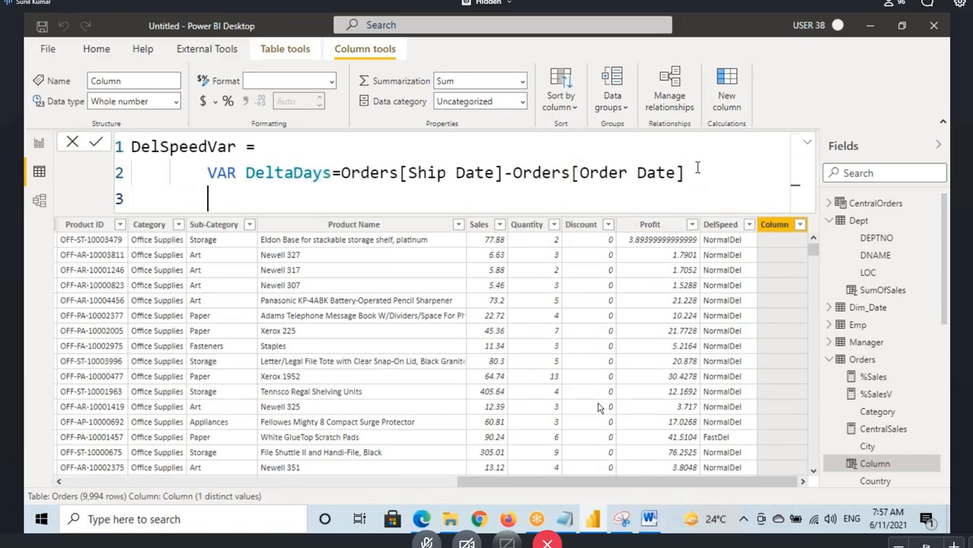
pyautogui.write('Return')
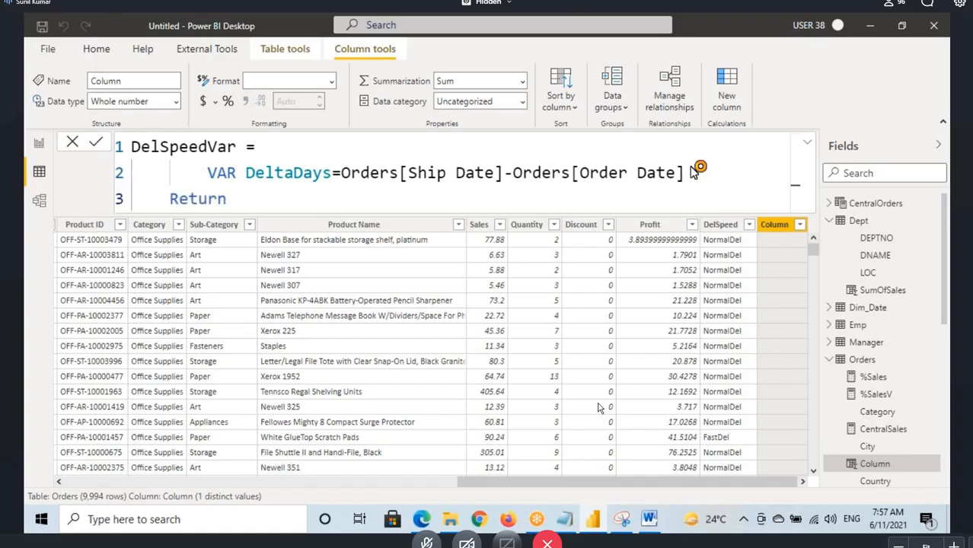
pyautogui.press('Return')
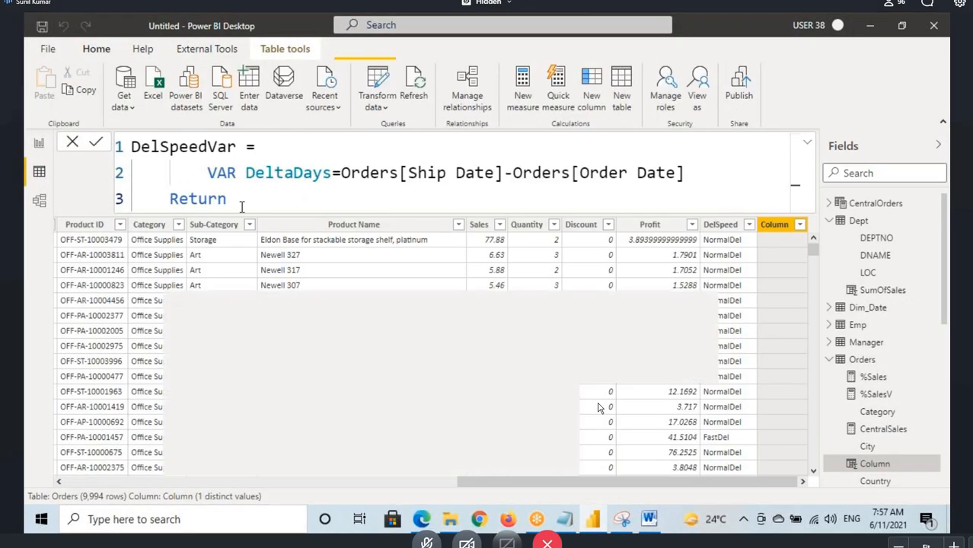
pyautogui.hotkey('shift', 'Return')
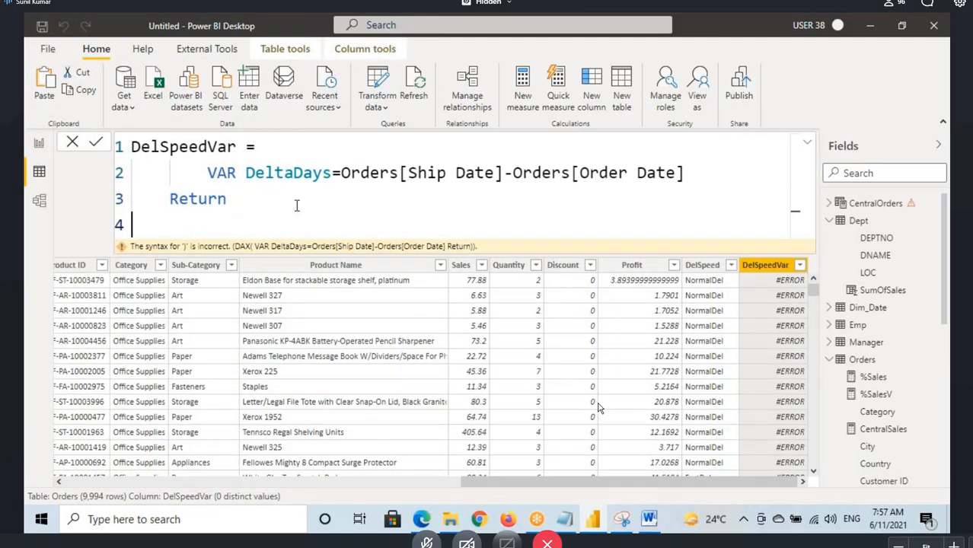
pyautogui.press('Tab')
pyautogui.press('Tab')
# - Write the outer IF of the returned expression, testing DeltaDays<=2 and giving "FastDel" when true
pyautogui.write('IF(')
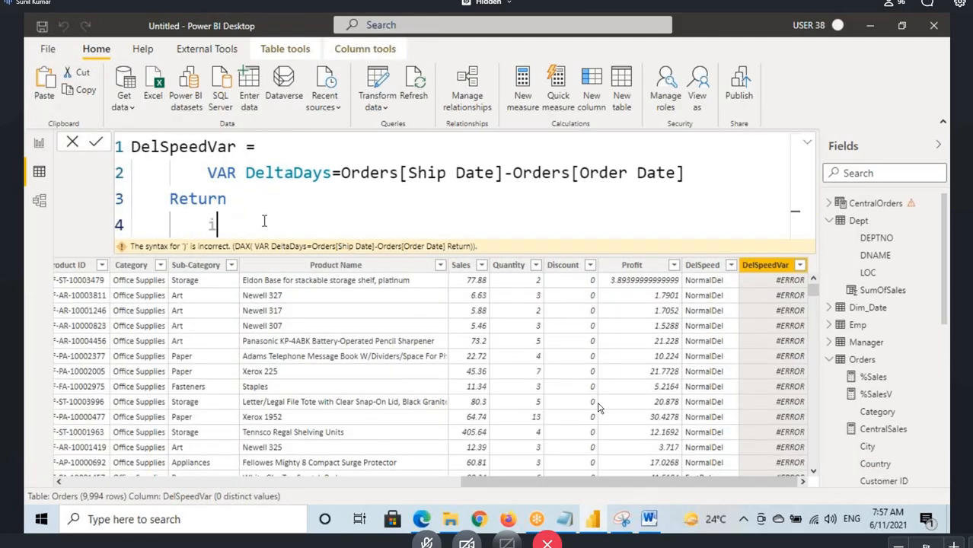
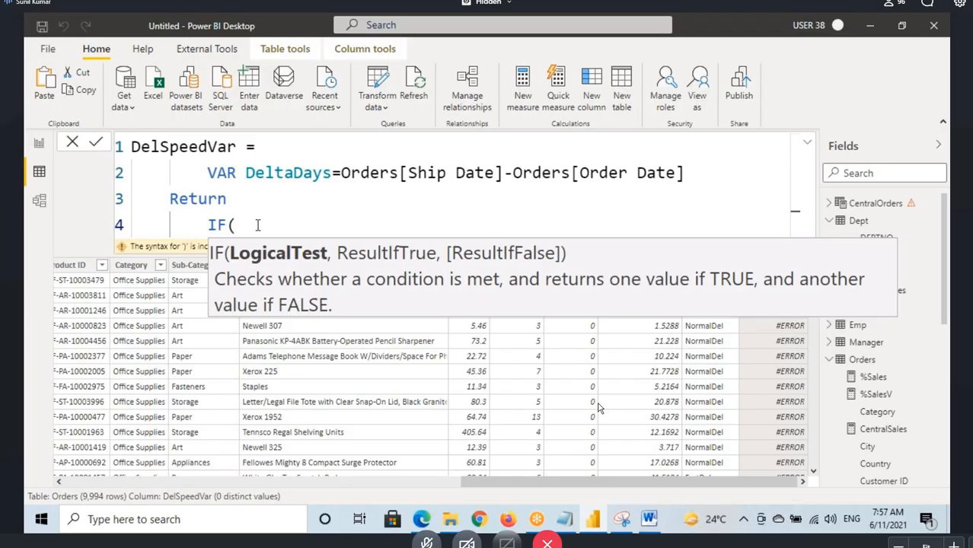
pyautogui.write('de')
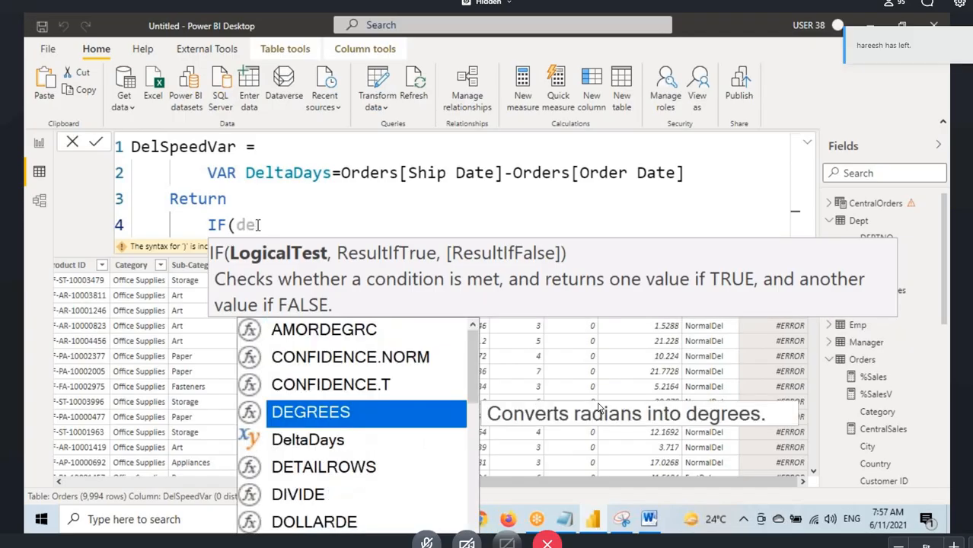
pyautogui.click(332, 444)
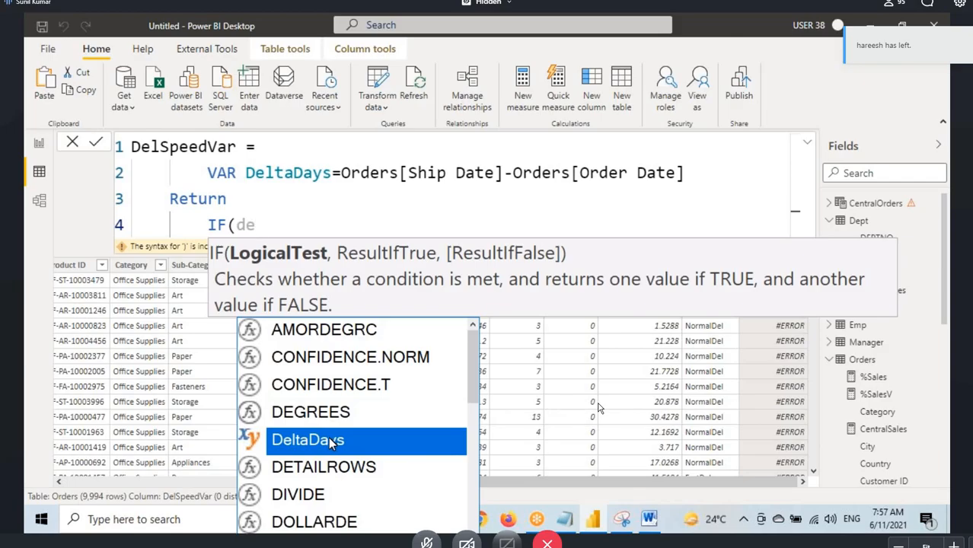
pyautogui.doubleClick(332, 444)
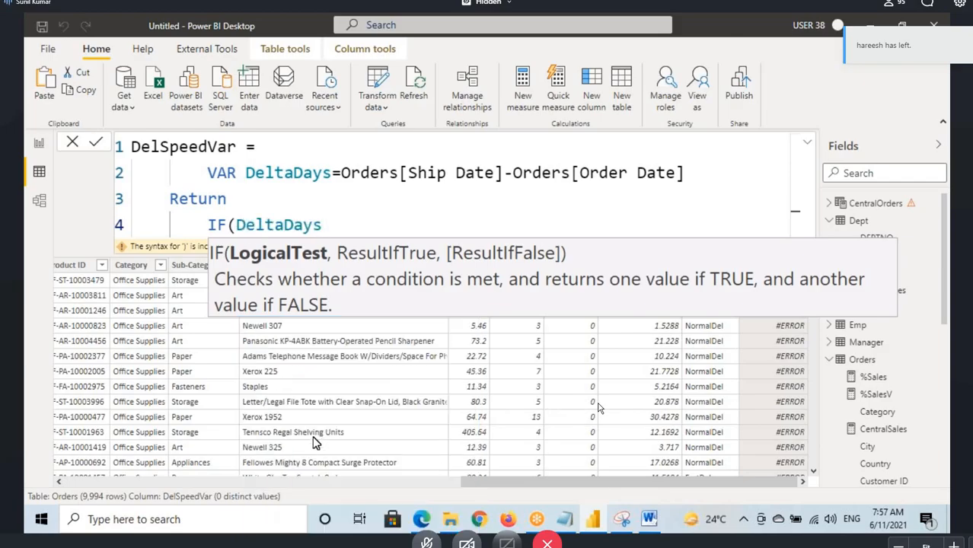
pyautogui.write('<=')
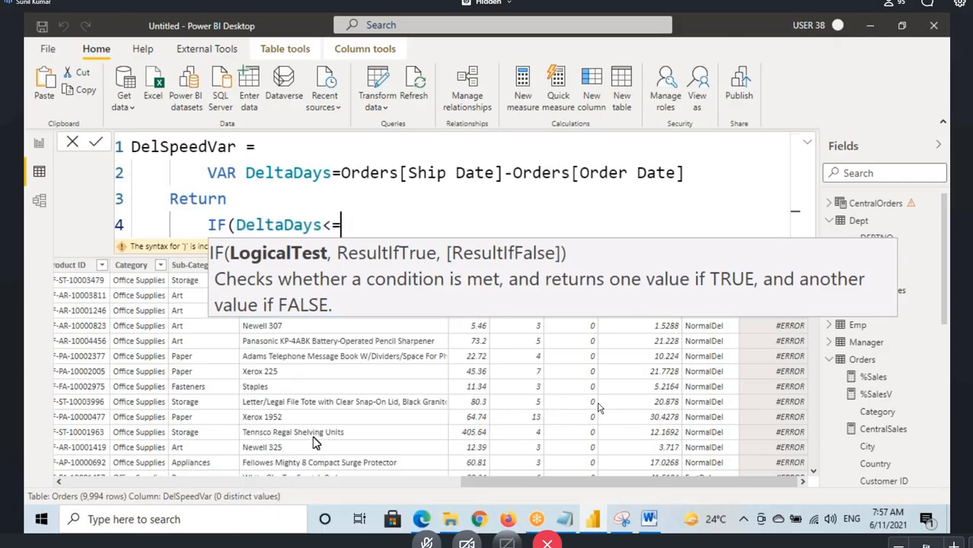
pyautogui.write('2,')
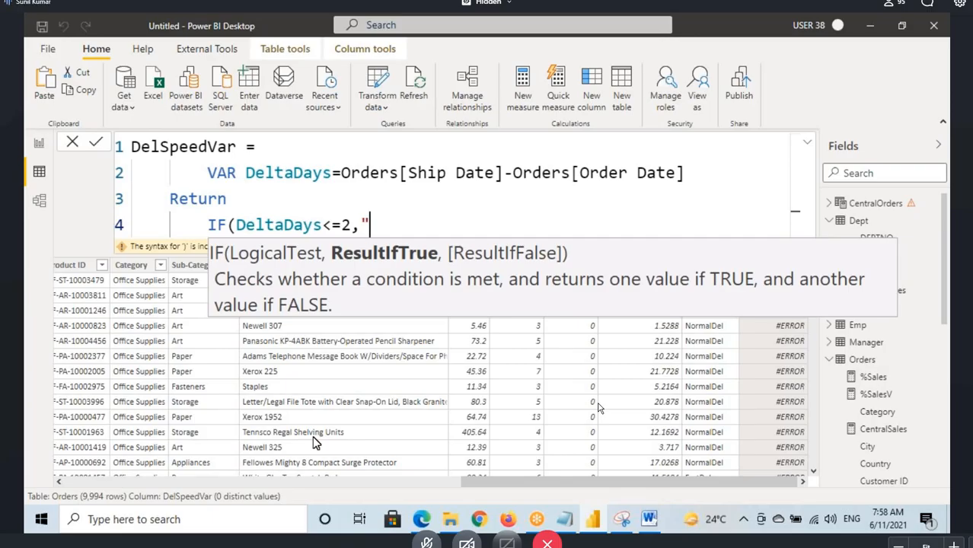
pyautogui.write('Qu')
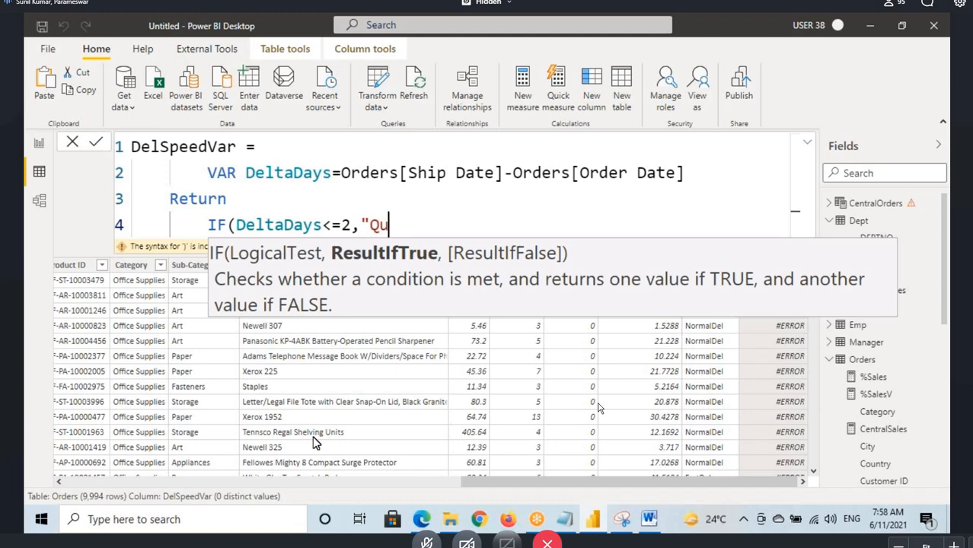
pyautogui.press('BackSpace')
pyautogui.press('BackSpace')
pyautogui.write('Fast')
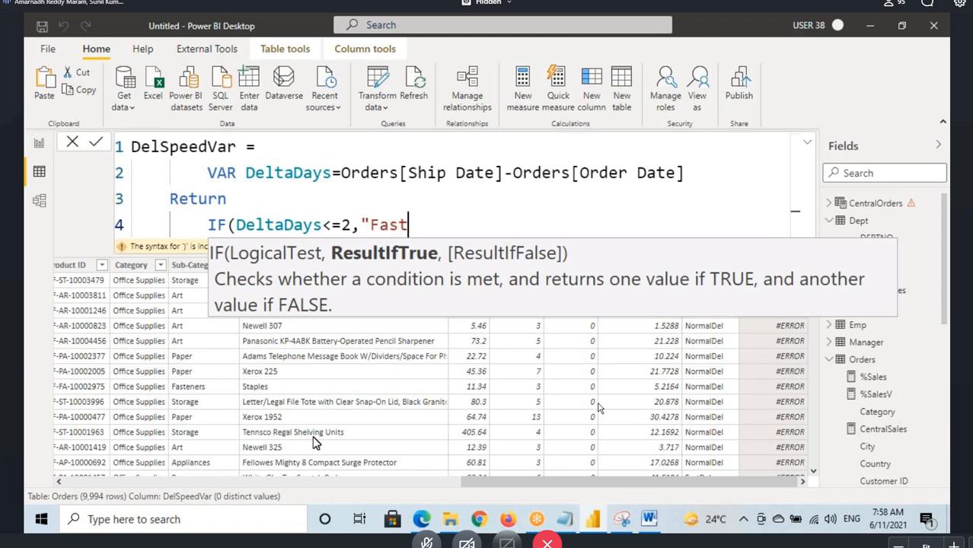
pyautogui.write('Del')
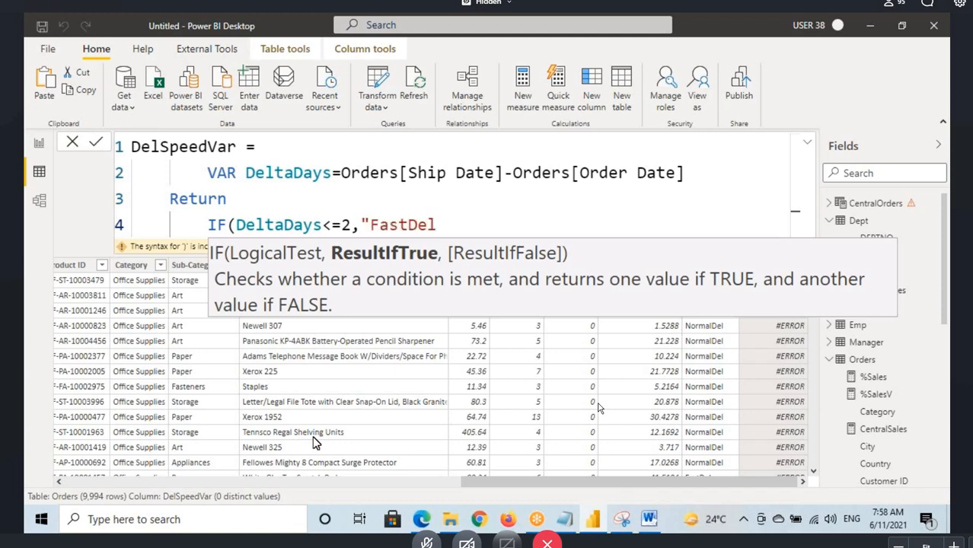
pyautogui.write('",')
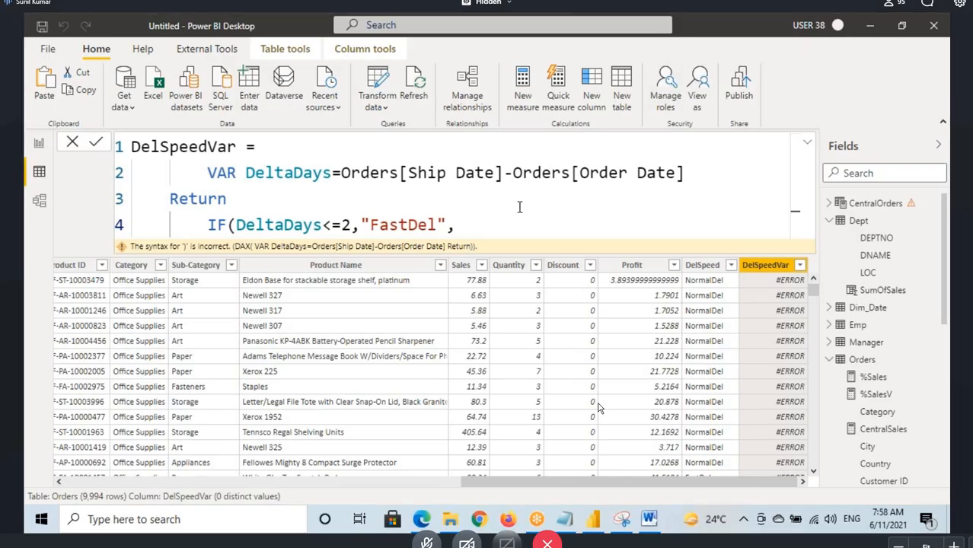
# - Nest a second IF as the outer false result, testing DeltaDays<=5 and giving "MedimDel" when true
pyautogui.click(471, 224)
pyautogui.write('IF(')
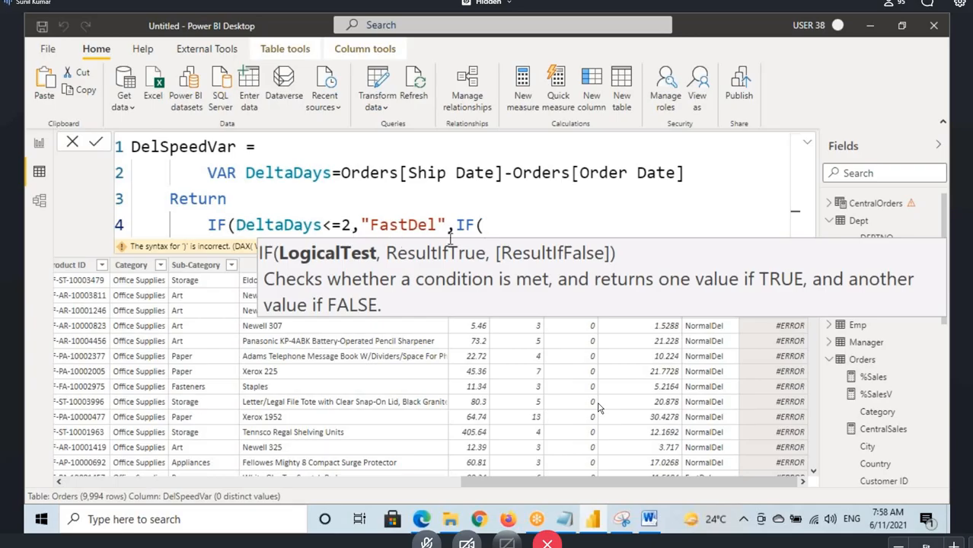
pyautogui.write('delat')
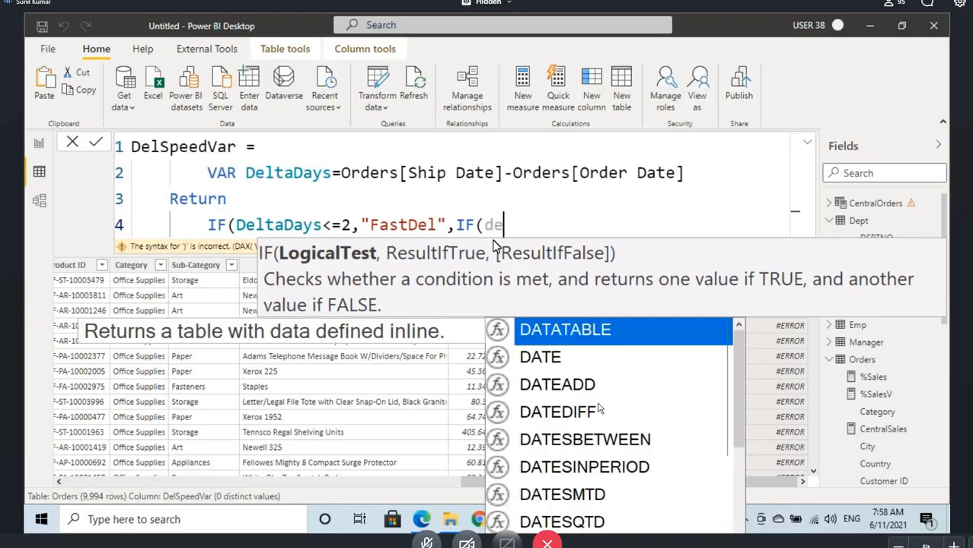
pyautogui.press('BackSpace')
pyautogui.press('BackSpace')
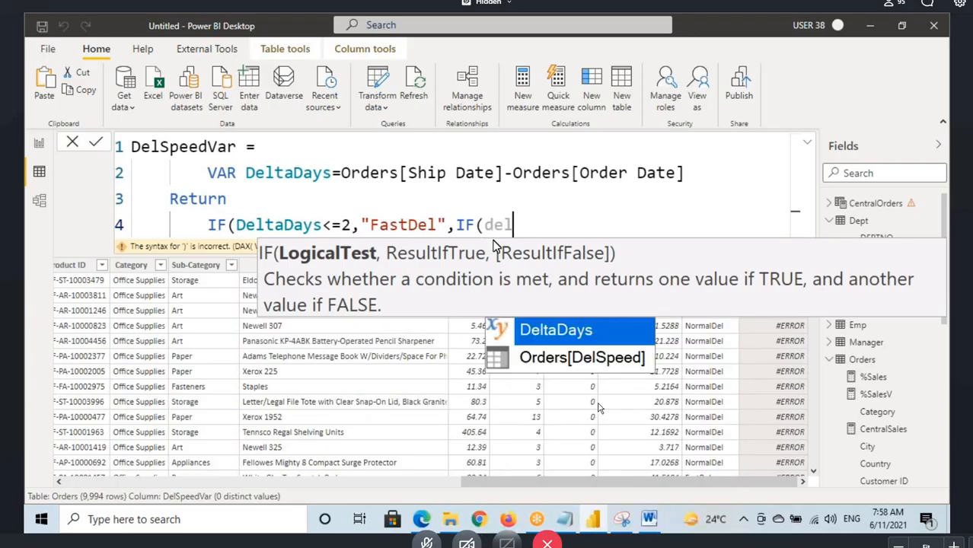
pyautogui.press('Tab')
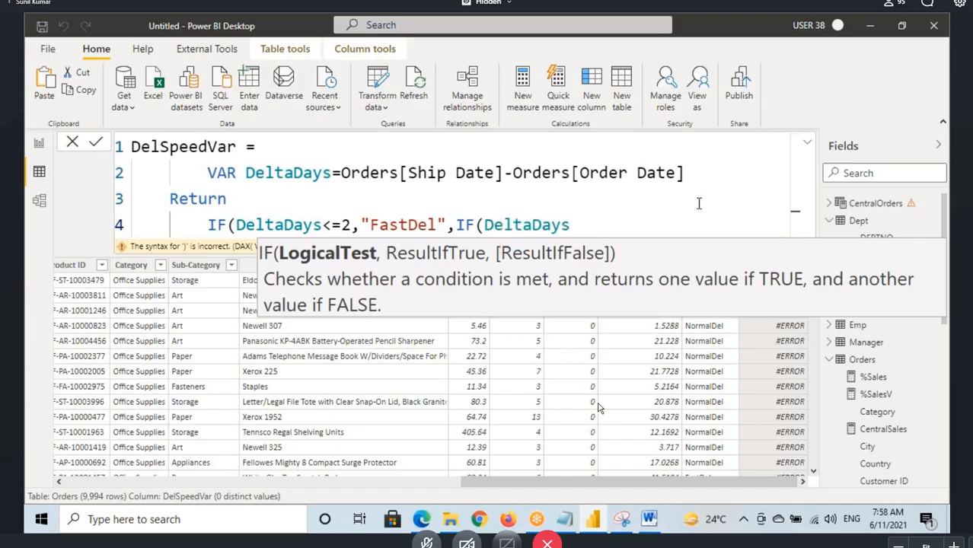
pyautogui.write('<=5,"')
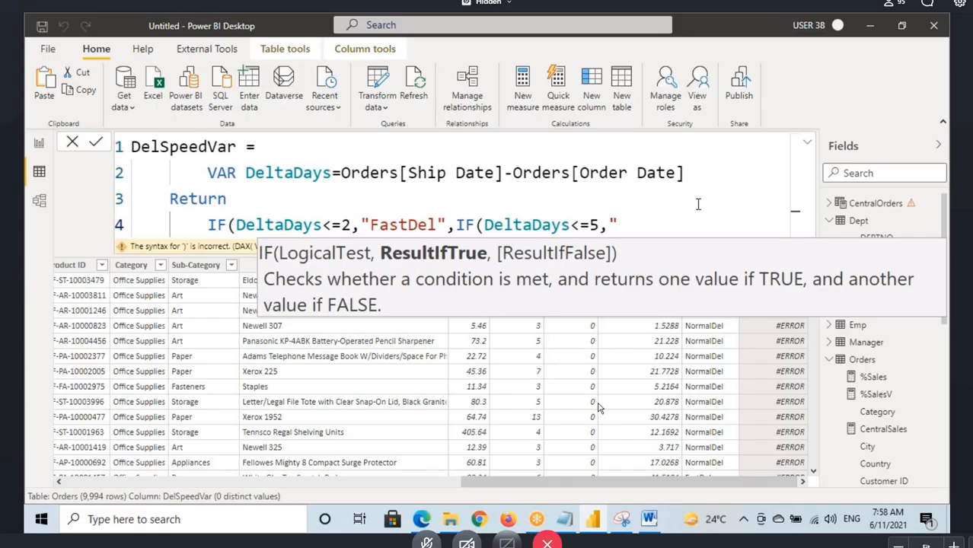
pyautogui.write('MedimDe')
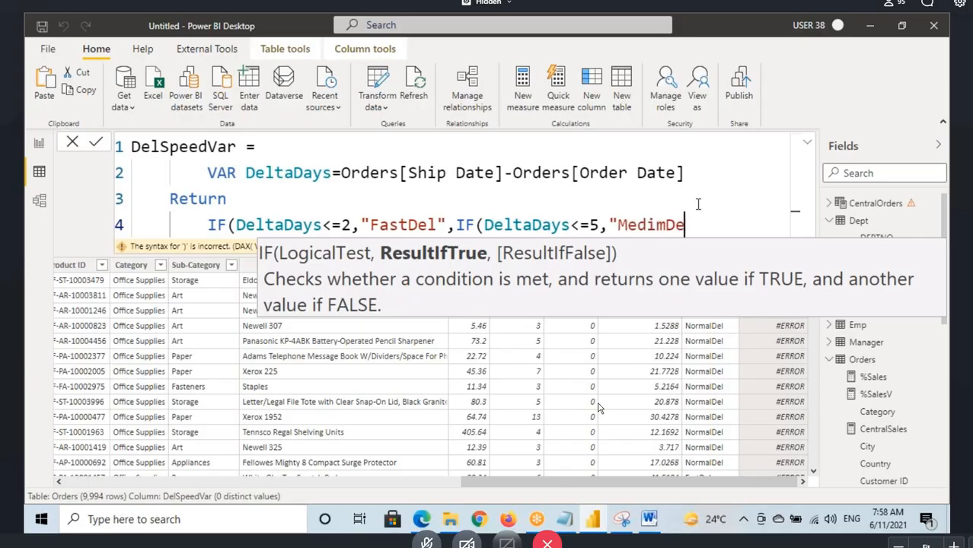
pyautogui.write('l')
pyautogui.write('"')
# - Give "LateDel" as the nested IF's false result, close both IF functions and commit the DelSpeedVar formula
pyautogui.write(',')
pyautogui.write('"LateD')
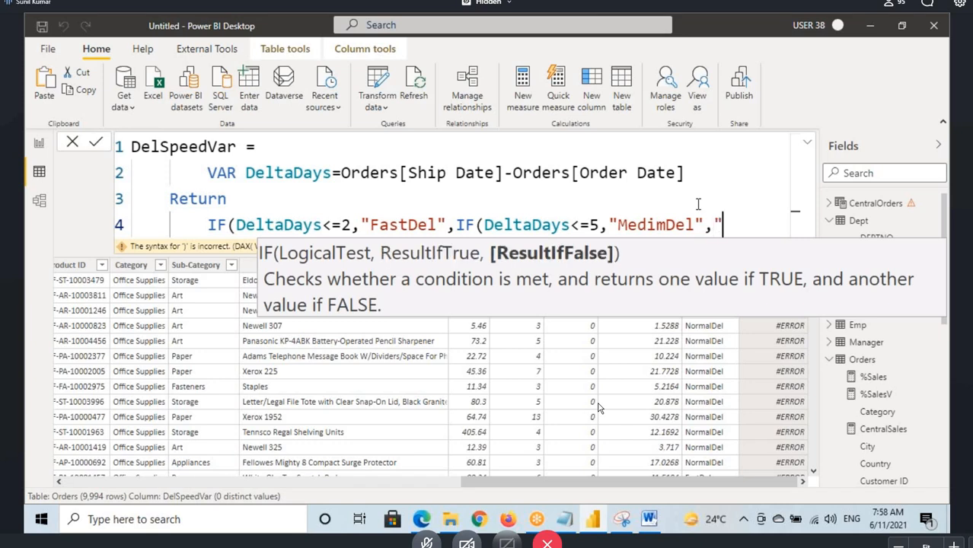
pyautogui.write('el')
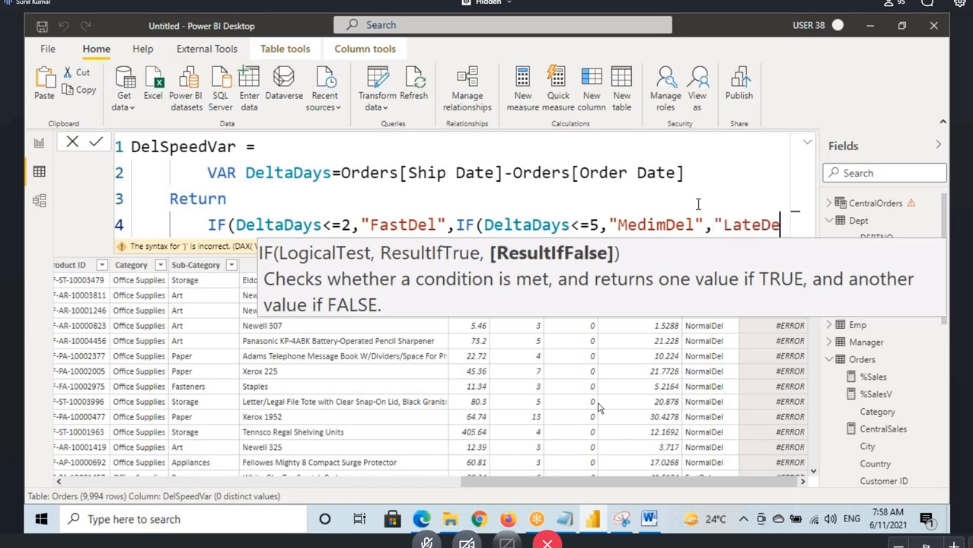
pyautogui.write('"')
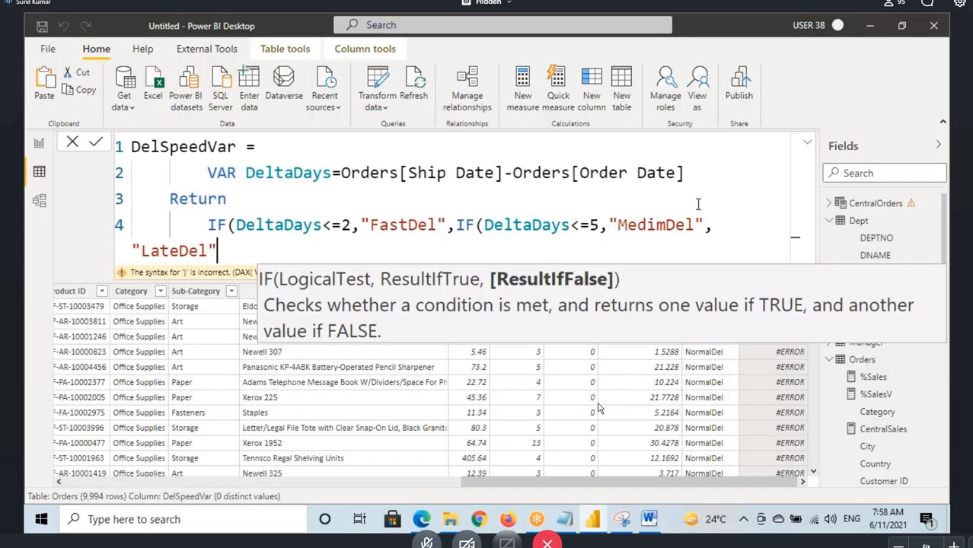
pyautogui.write(')')
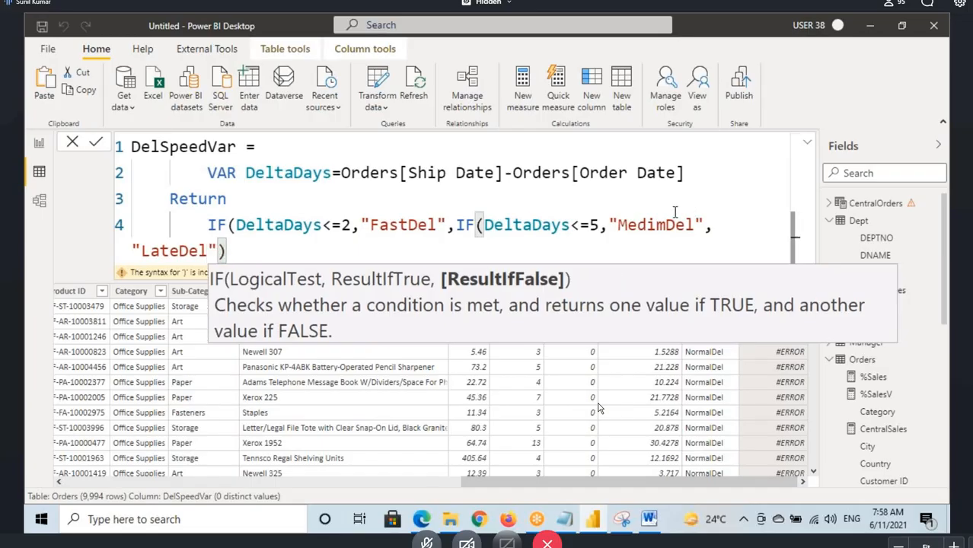
pyautogui.write(')')
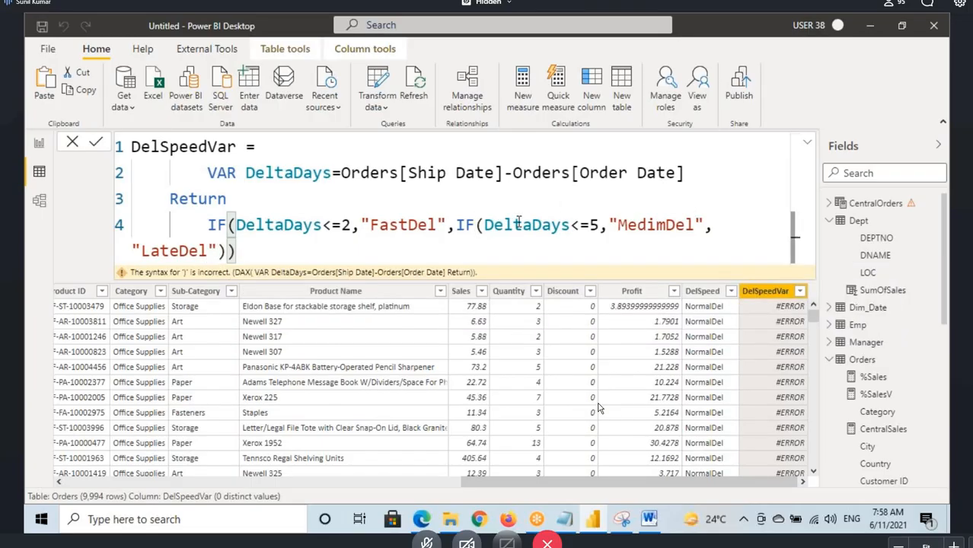
pyautogui.press('Return')
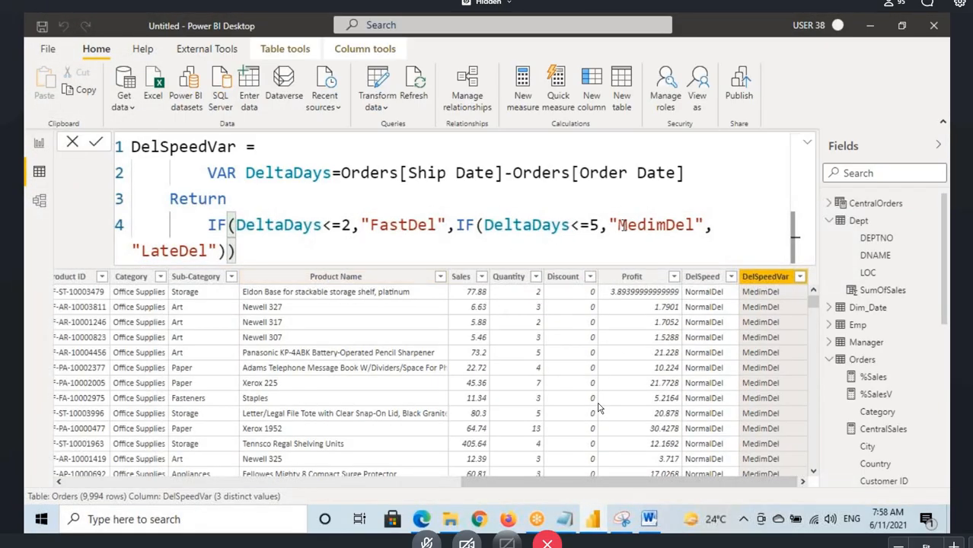
# - Change the "MedimDel" label in the DelSpeedVar formula to "NormalDel" and commit the formula
pyautogui.moveTo(618, 225); pyautogui.dragTo(666, 225)
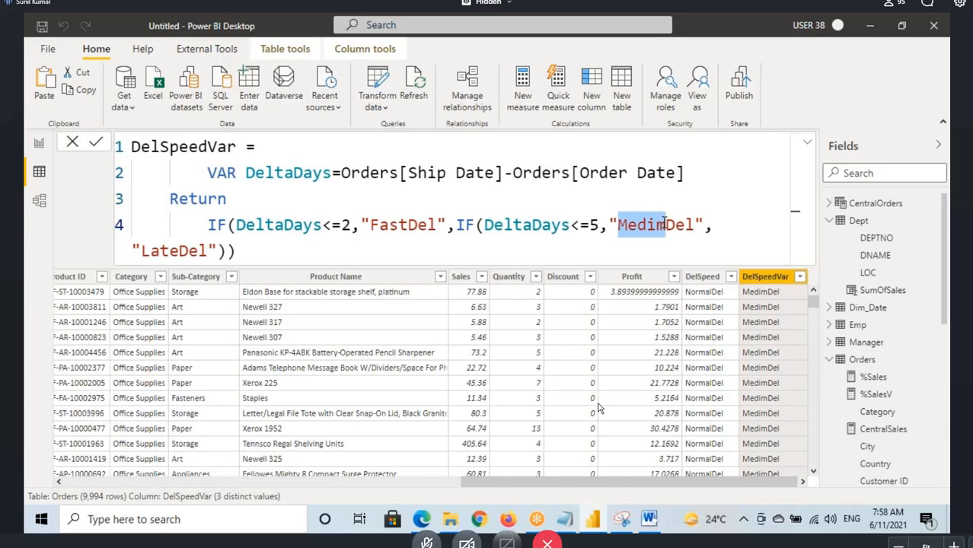
pyautogui.write('Normal')
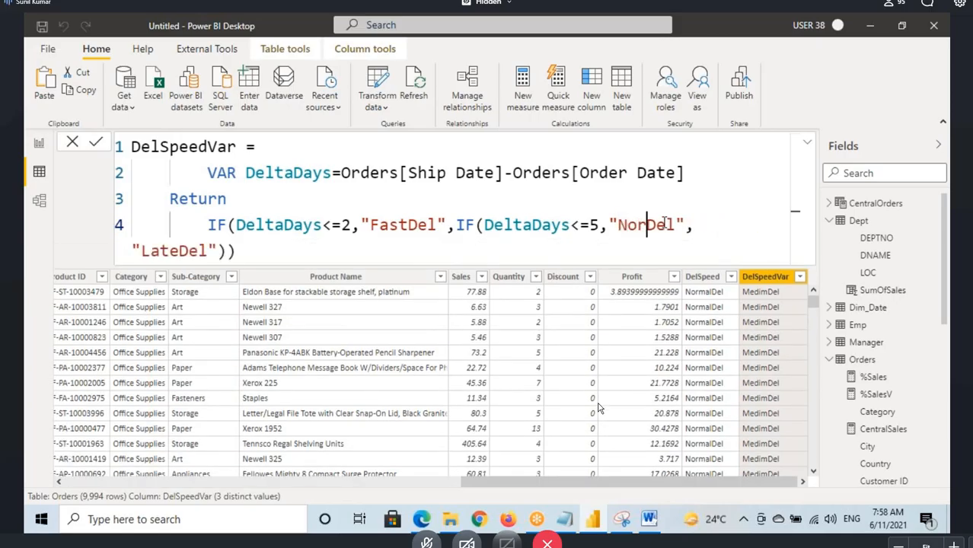
pyautogui.click(369, 252)
pyautogui.press('Return')
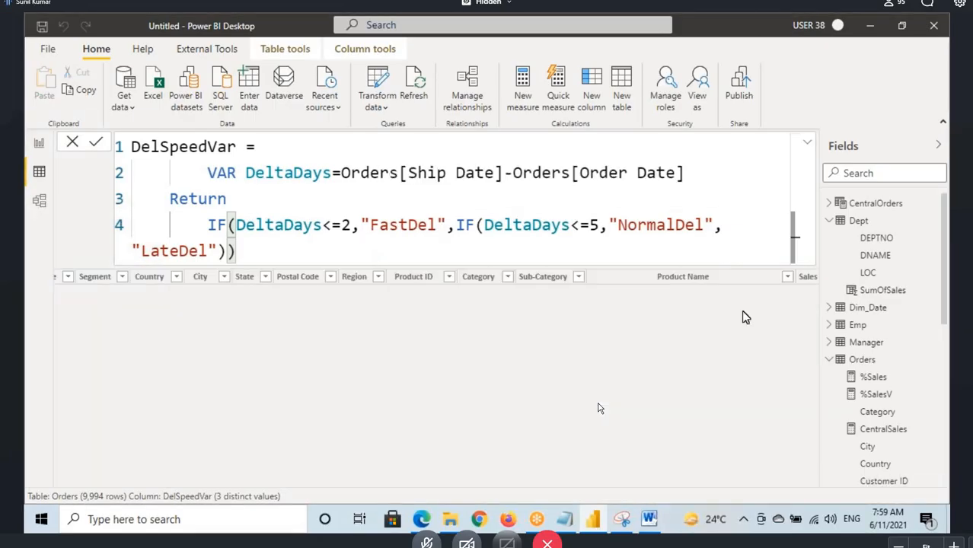
# - Compare the DelSpeedVar and DelSpeed columns in Orders, highlighting the date difference repeated in both IF conditions of the DelSpeed formula
pyautogui.scroll(-5, 727, 430)
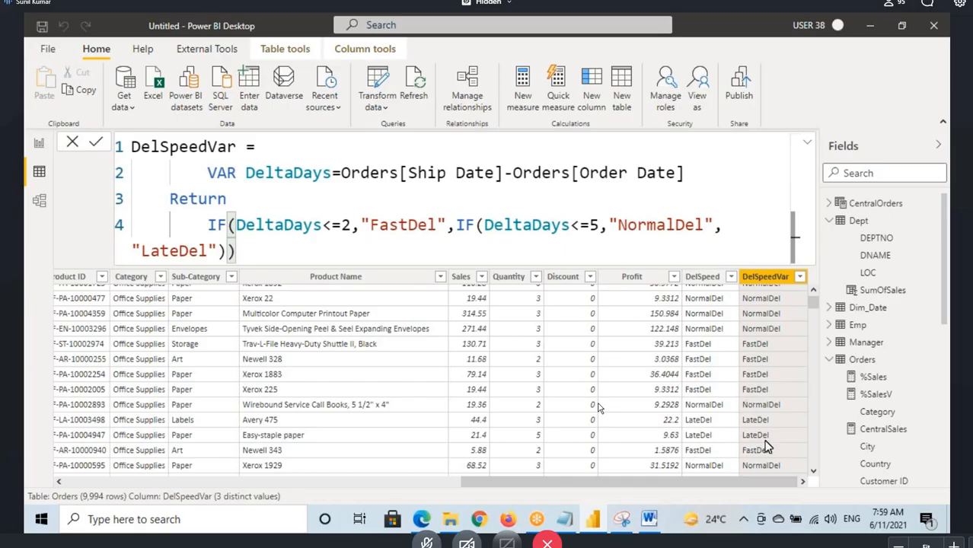
pyautogui.click(229, 173)
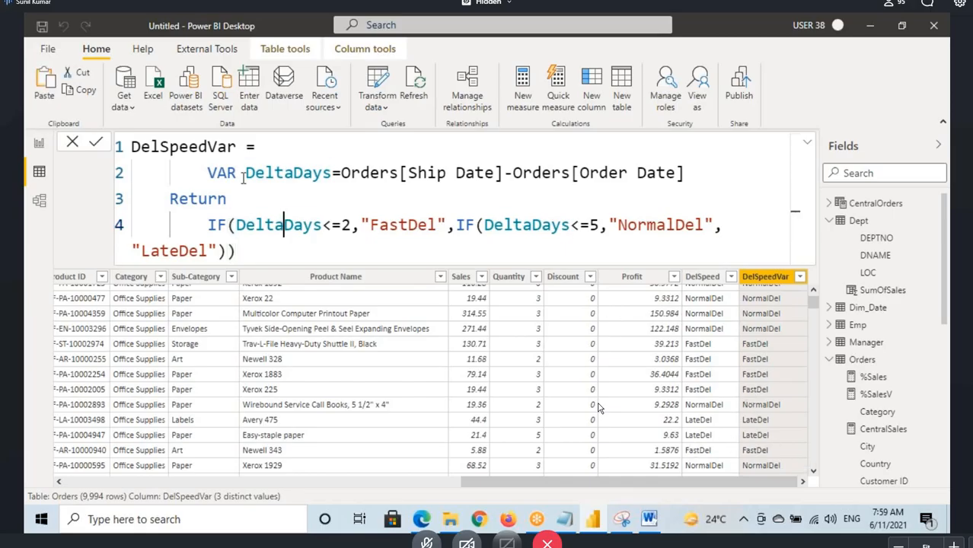
pyautogui.moveTo(340, 172); pyautogui.dragTo(540, 173)
pyautogui.click(700, 276)
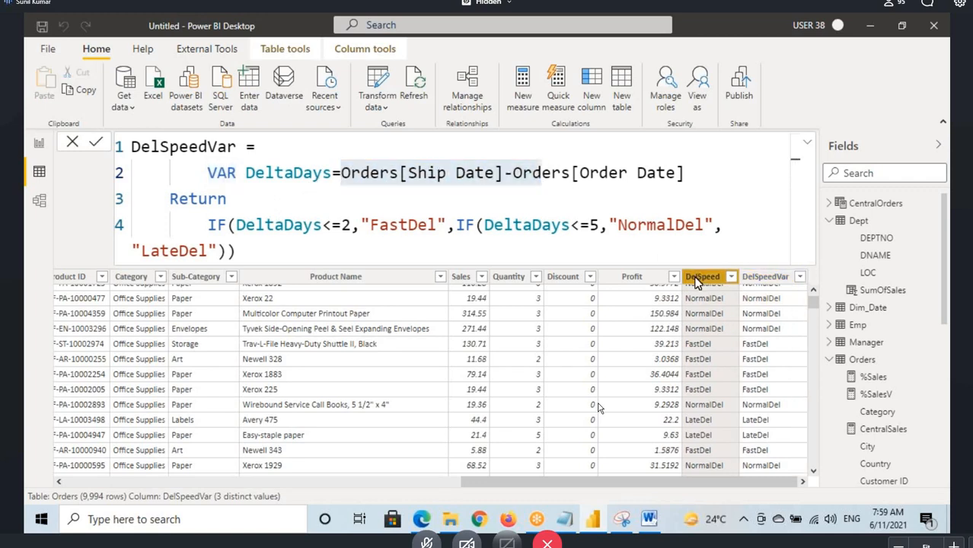
pyautogui.moveTo(263, 147); pyautogui.dragTo(609, 148)
pyautogui.moveTo(236, 173); pyautogui.dragTo(580, 173)
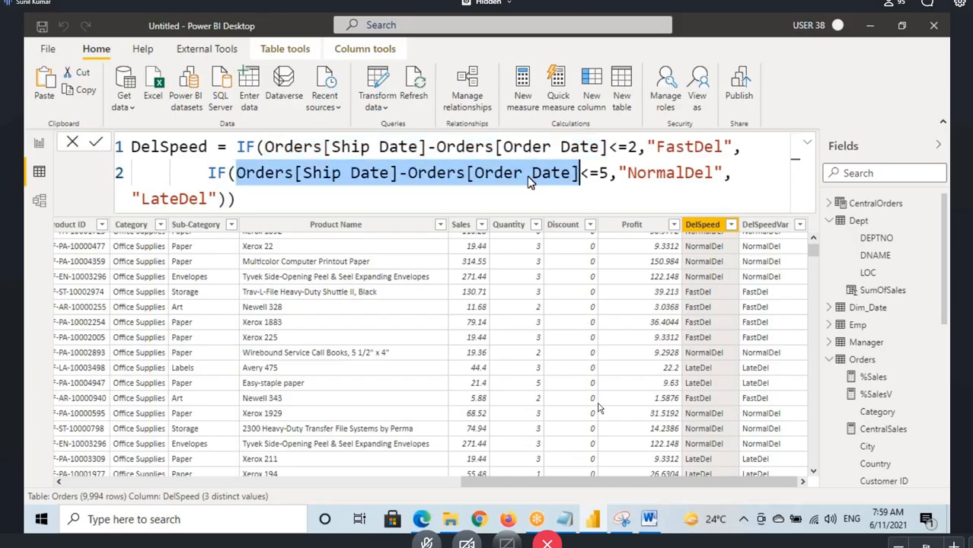
# - Examine the DelSpeedVar formula, highlighting the DeltaDays definition and its use in both IF conditions
pyautogui.click(769, 225)
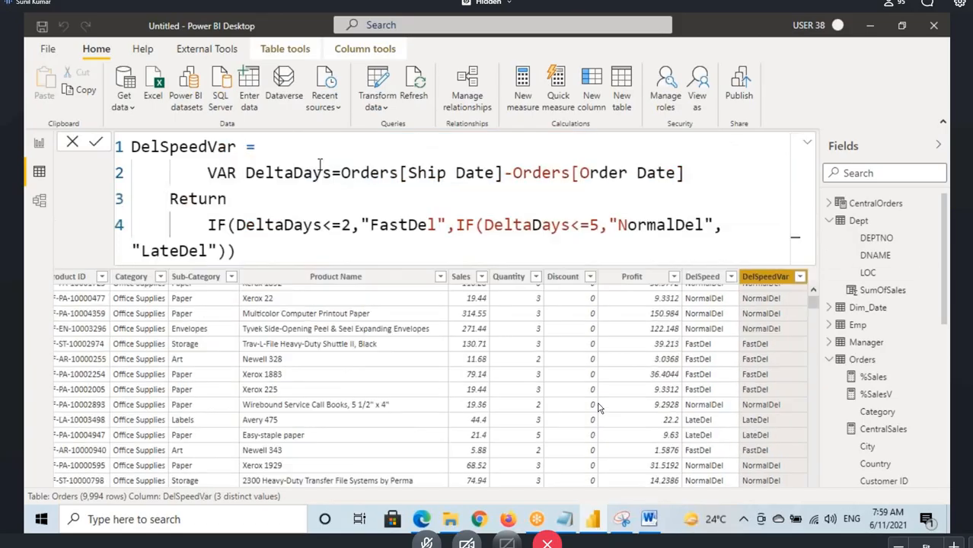
pyautogui.moveTo(255, 175); pyautogui.dragTo(313, 177)
pyautogui.moveTo(360, 175); pyautogui.dragTo(580, 175)
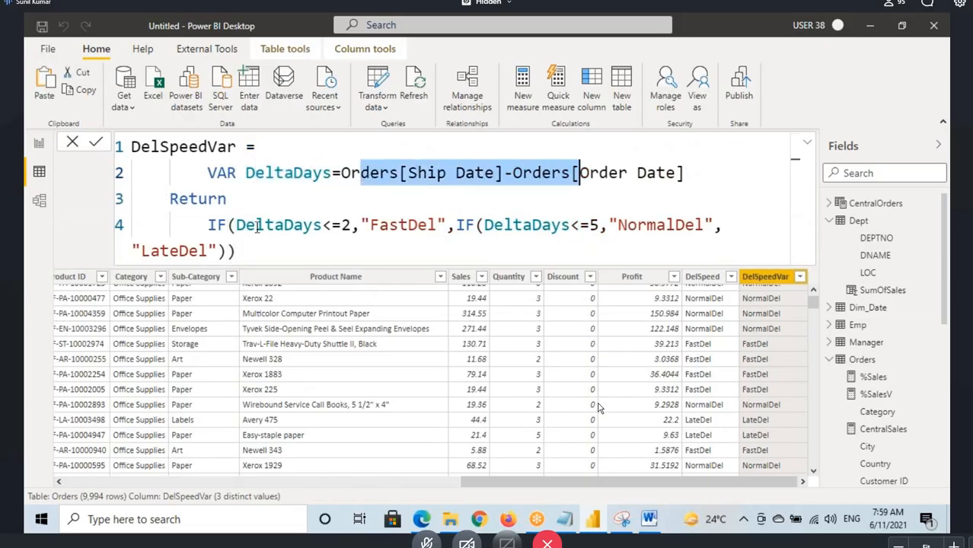
pyautogui.moveTo(255, 227); pyautogui.dragTo(348, 228)
pyautogui.click(348, 229)
pyautogui.click(512, 225)
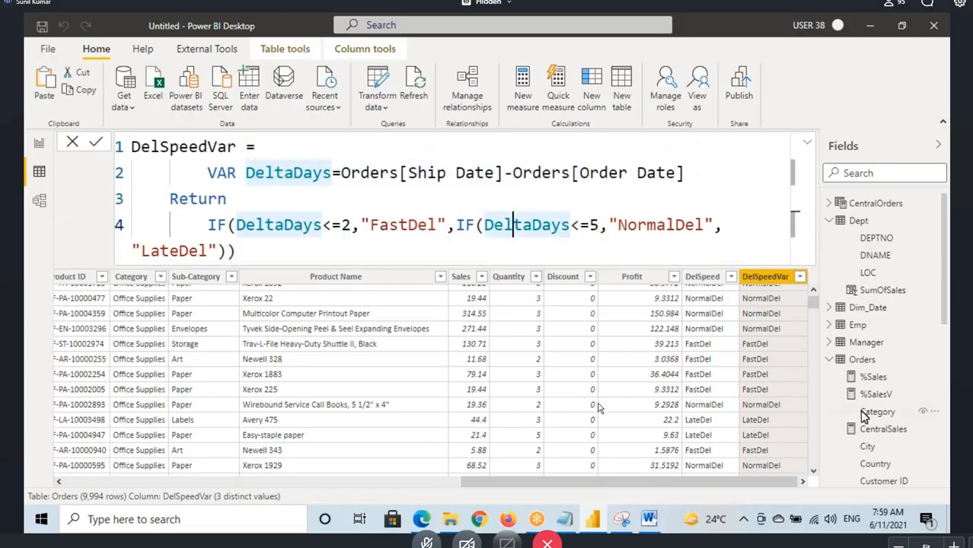
# - Switch to the Variables in DAX document in Word and review the listed advantages, highlighting Code Readability and Performance
pyautogui.click(650, 519)
pyautogui.scroll(10, 343, 263)
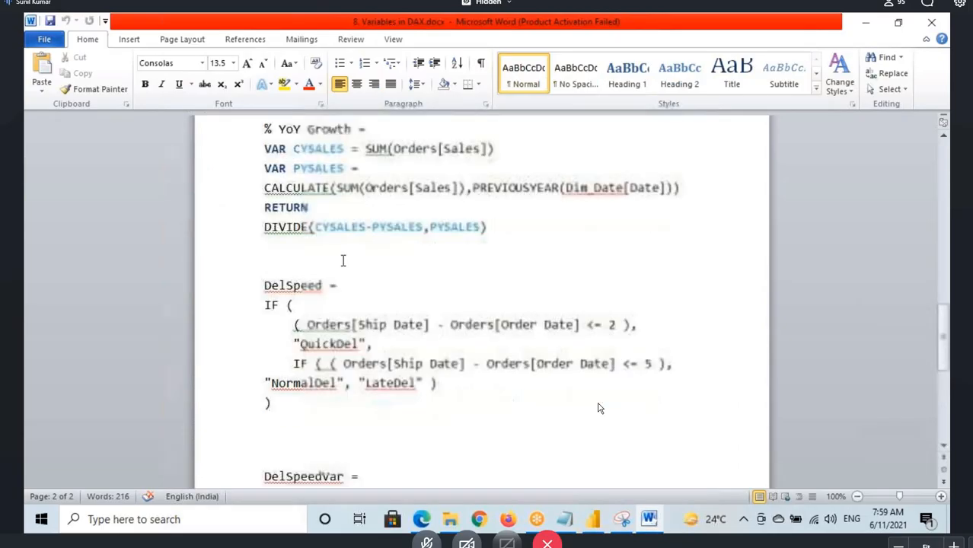
pyautogui.scroll(10, 346, 236)
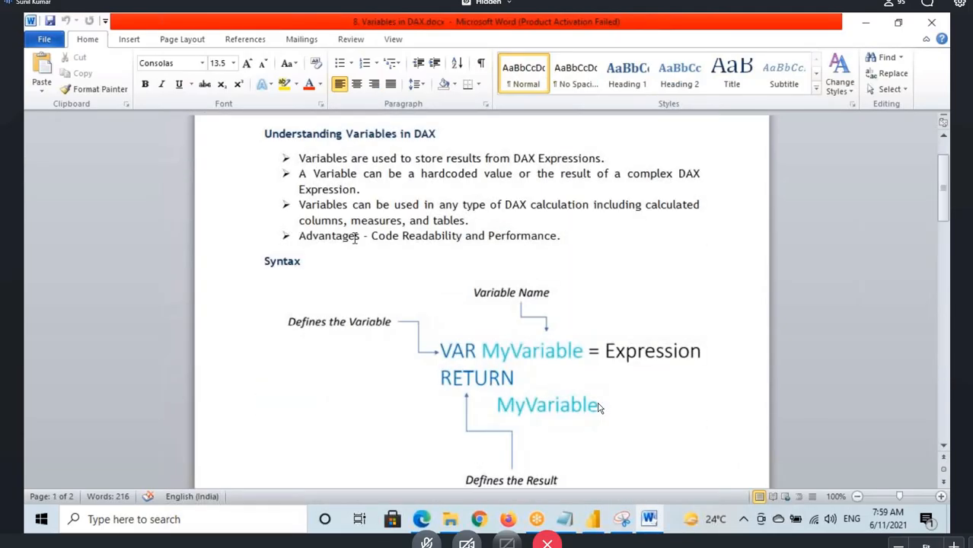
pyautogui.moveTo(381, 238); pyautogui.dragTo(449, 242)
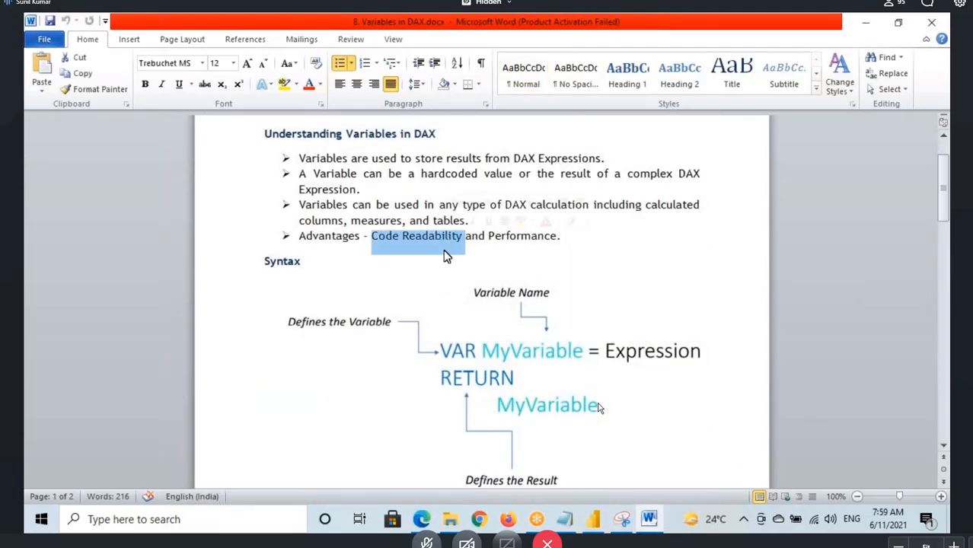
pyautogui.click(414, 242)
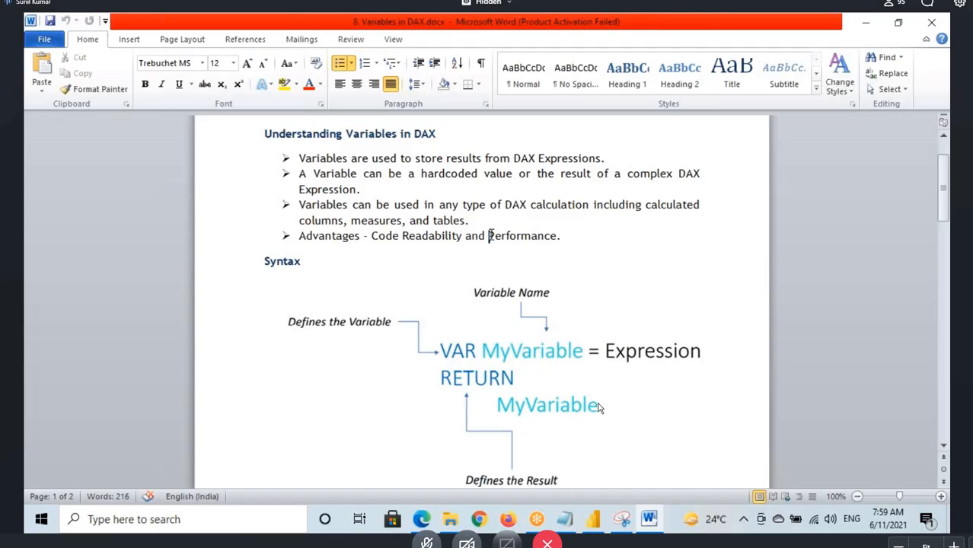
pyautogui.moveTo(489, 236); pyautogui.dragTo(556, 242)
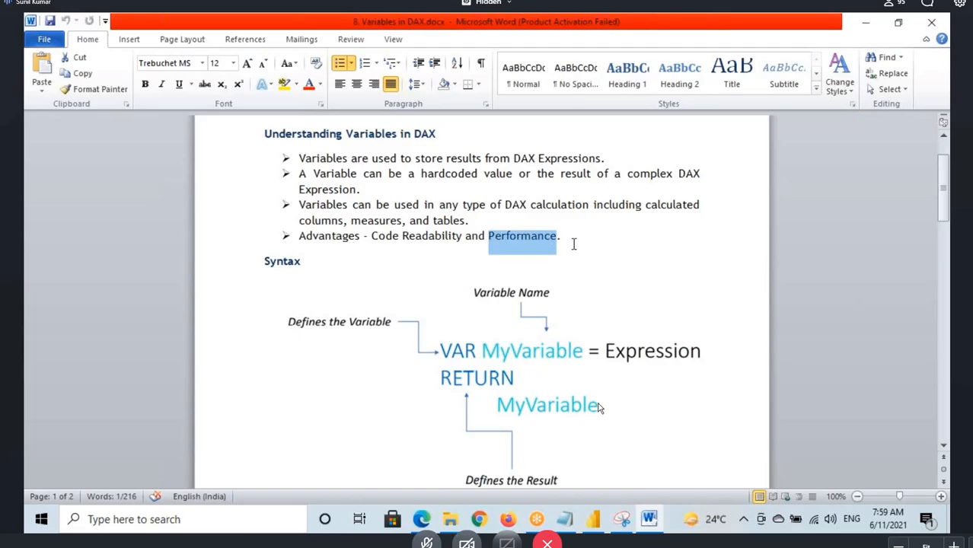
pyautogui.click(574, 244)
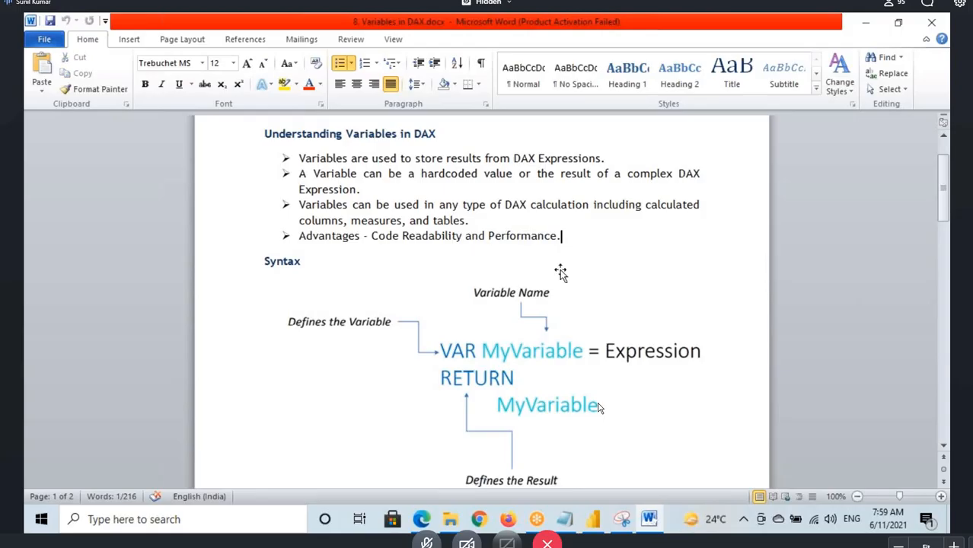
# - Switch back to Power BI Desktop and revisit the DelSpeed column in the Orders table
pyautogui.click(594, 524)
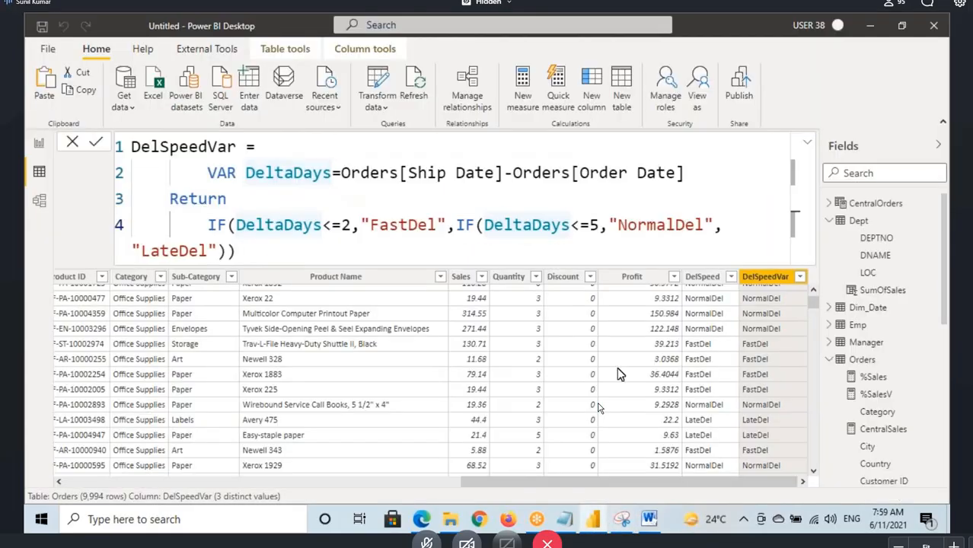
pyautogui.click(700, 278)
pyautogui.click(630, 223)
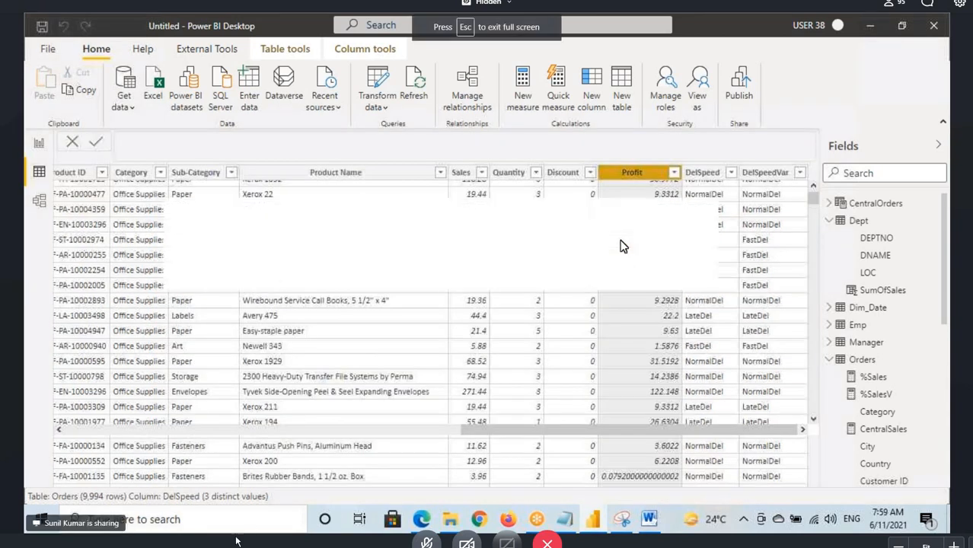
# - Switch to the Notepad notes and copy the Math & Statistical Functions and Time Intelligence Functions lines from the DAX Functions list
pyautogui.click(571, 520)
pyautogui.scroll(15, 379, 368)
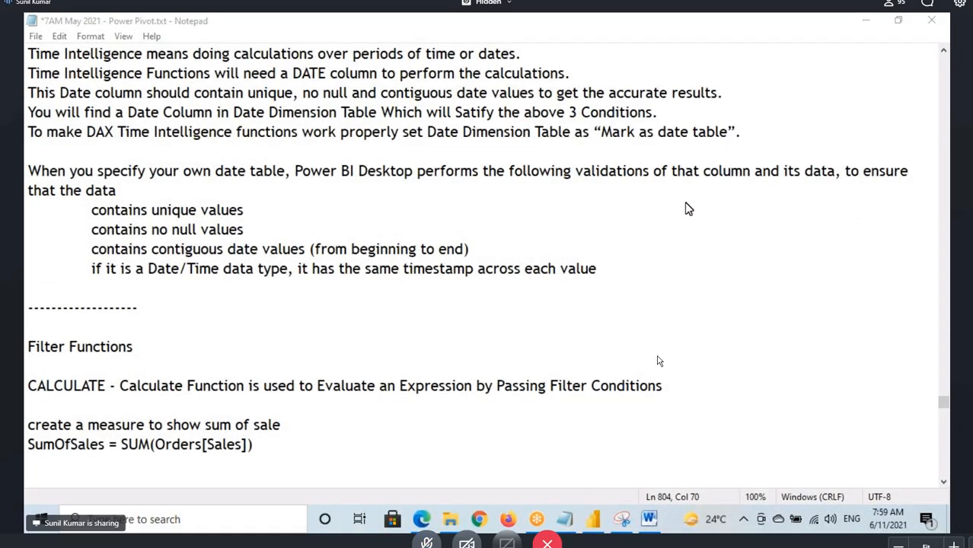
pyautogui.click(941, 358)
pyautogui.moveTo(937, 354); pyautogui.dragTo(901, 259)
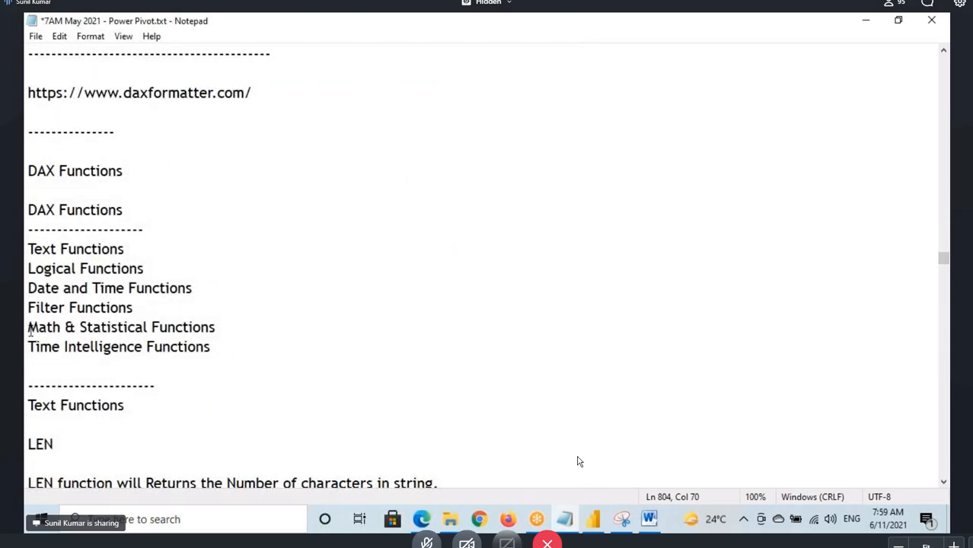
pyautogui.moveTo(29, 329); pyautogui.dragTo(221, 346)
pyautogui.hotkey('ctrl', 'c')
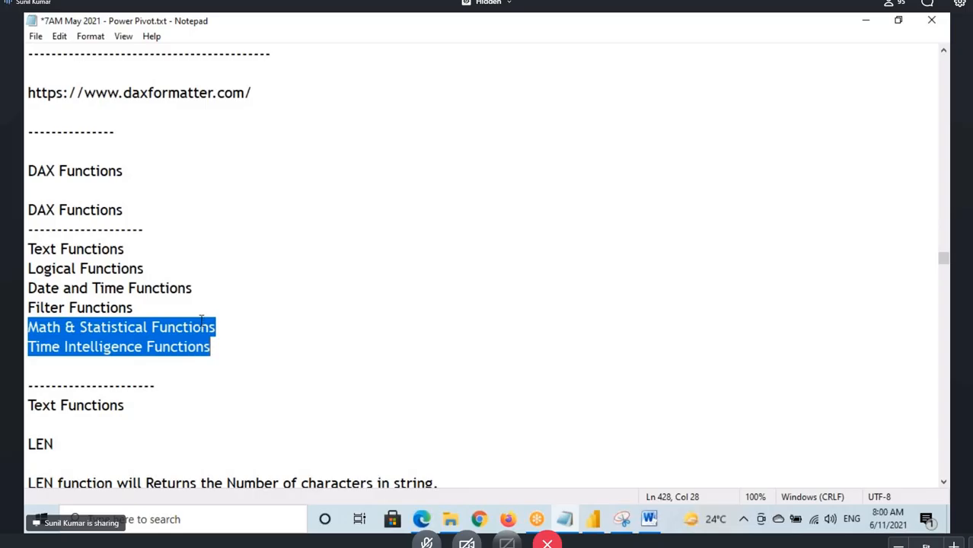
# - Paste the two copied function topics at the end of the notes, below the RELATEDTABLE section
pyautogui.scroll(-10, 201, 318)
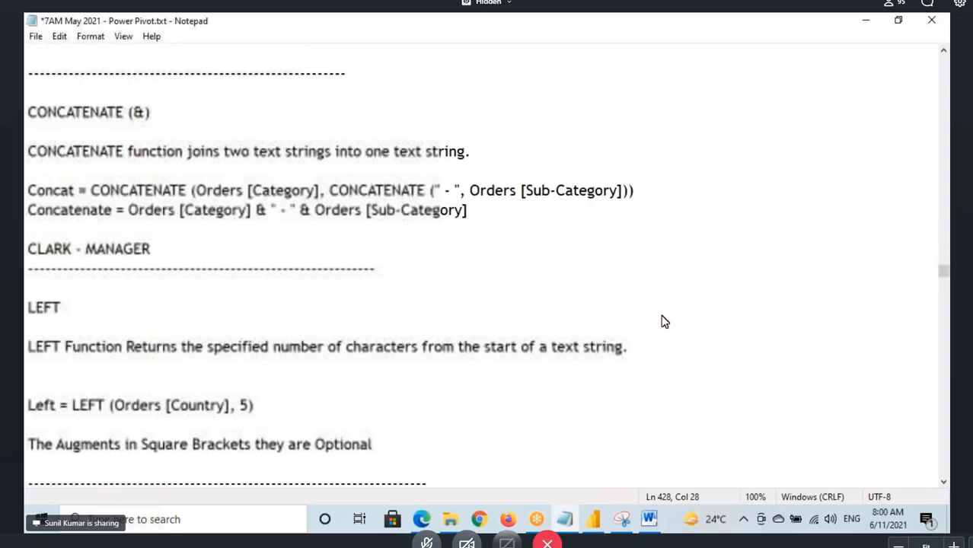
pyautogui.moveTo(943, 270); pyautogui.dragTo(936, 455)
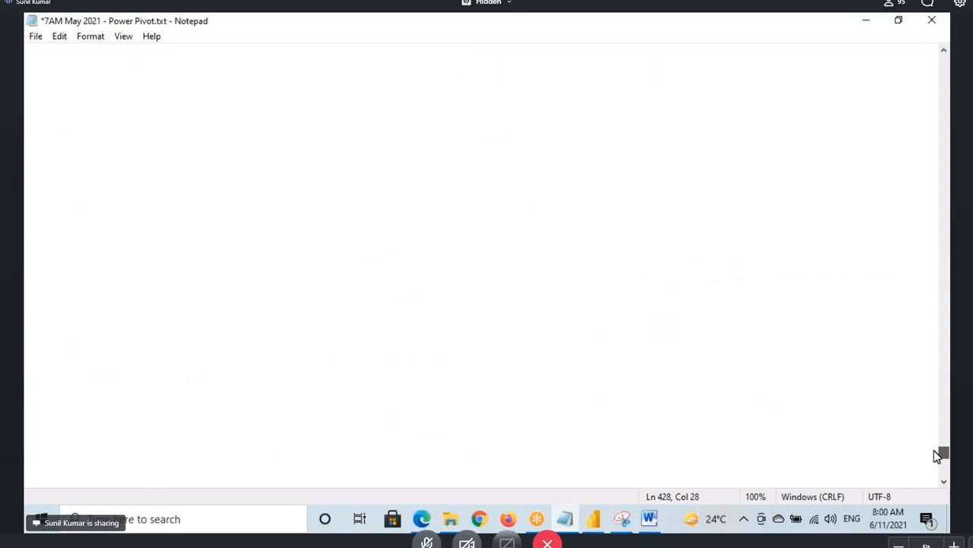
pyautogui.click(84, 265)
pyautogui.hotkey('ctrl', 'v')
# - Append "- Video" to the pasted Math & Statistical Functions line and add a blank line beneath it
pyautogui.click(880, 529)
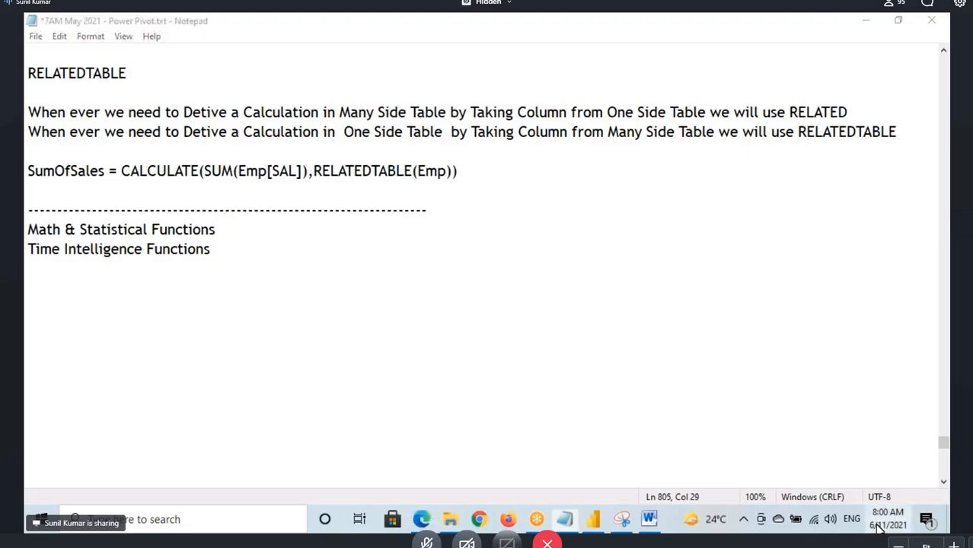
pyautogui.hotkey('alt', 'Tab')
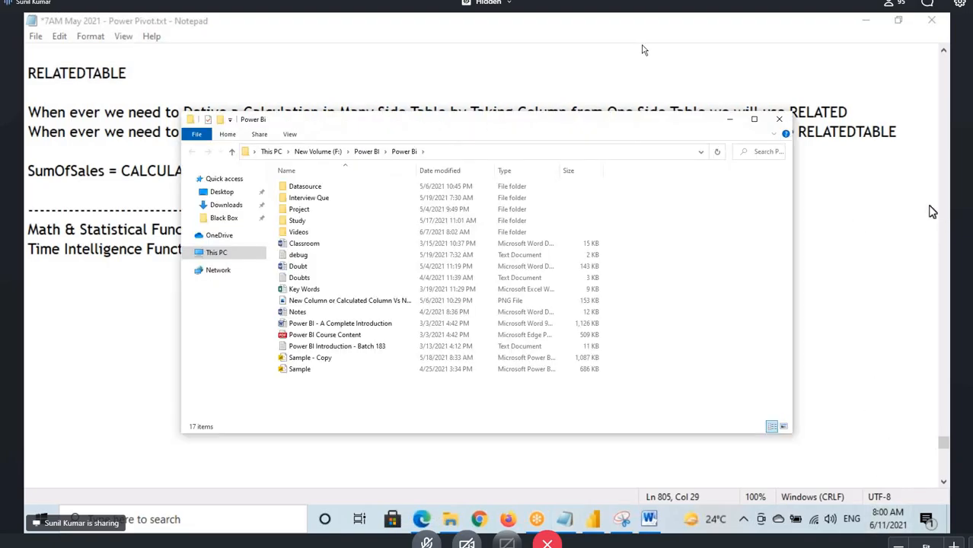
pyautogui.click(243, 233)
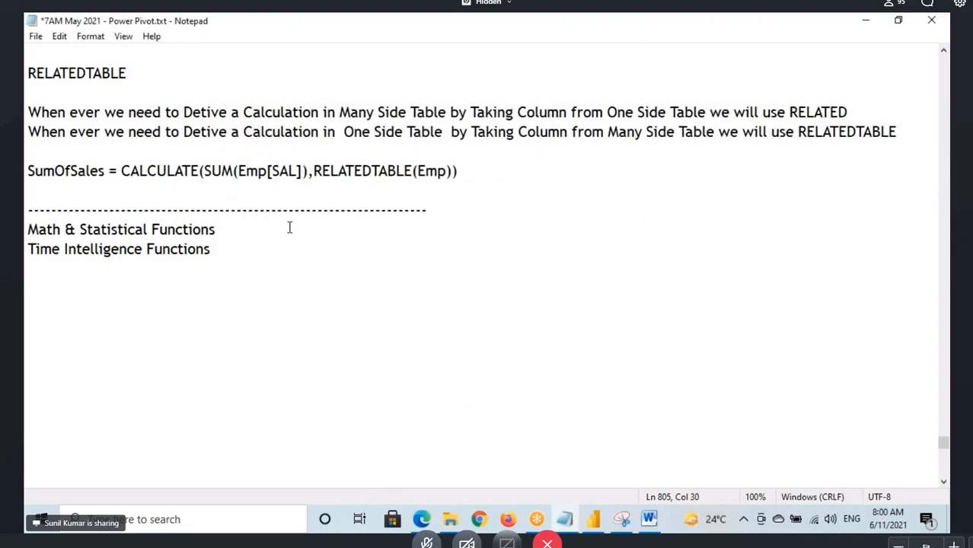
pyautogui.write('- Video')
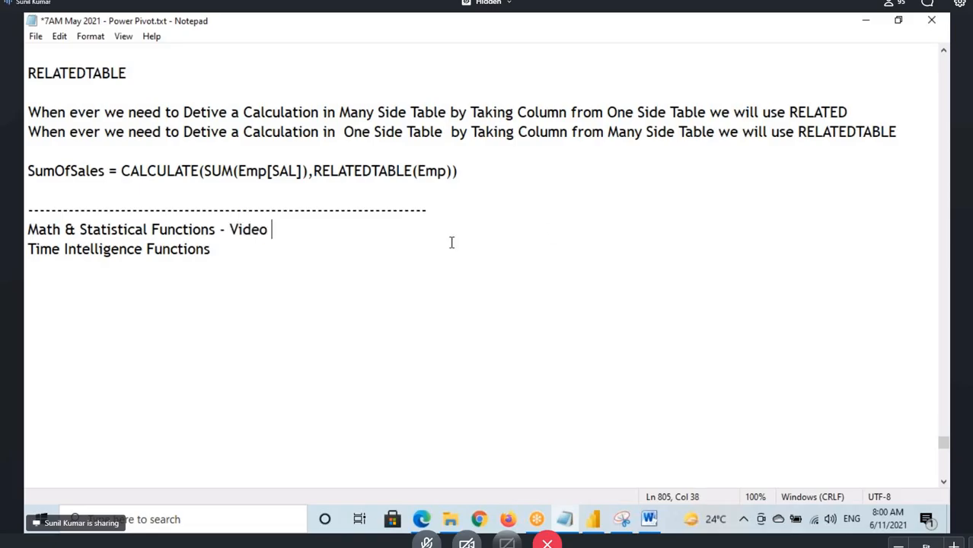
pyautogui.press('Return')
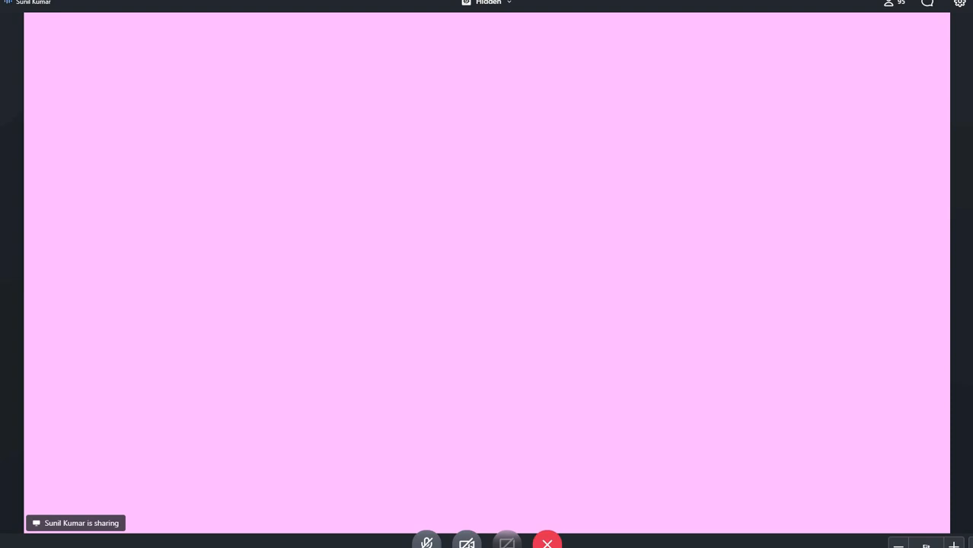
# - Highlight the Math & Statistical Functions and Time Intelligence Functions topics in turn at the end of the notes
pyautogui.moveTo(28, 229); pyautogui.dragTo(282, 231)
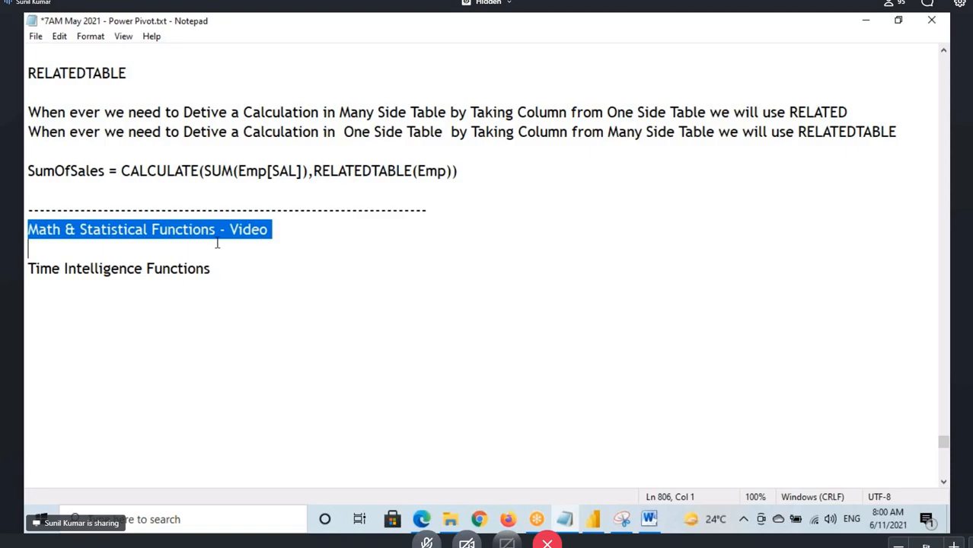
pyautogui.moveTo(28, 231); pyautogui.dragTo(270, 230)
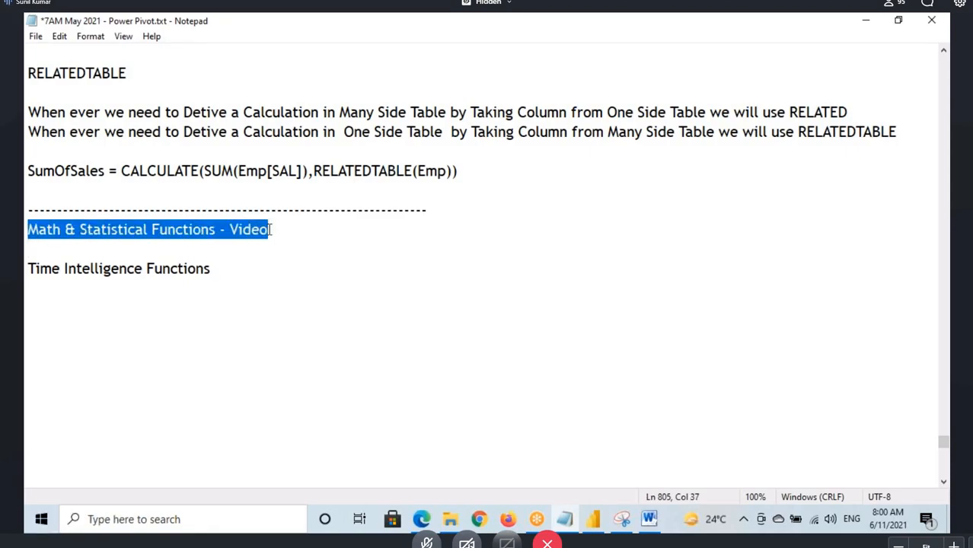
pyautogui.moveTo(25, 267); pyautogui.dragTo(241, 269)
pyautogui.click(223, 269)
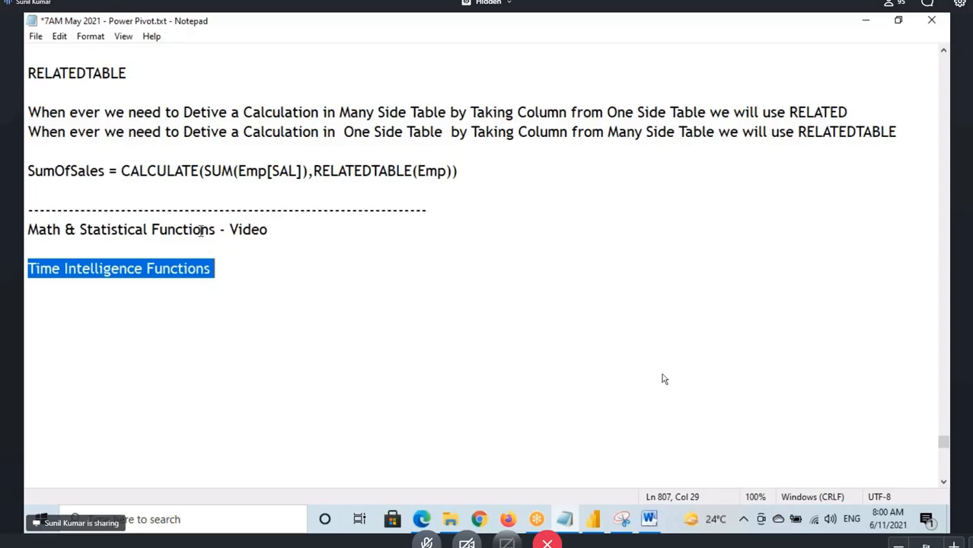
# - Review the notes from the USERELATIONSHIP section through Time Intelligence Functions, highlighting that whole range
pyautogui.scroll(6, 213, 244)
pyautogui.scroll(8, 186, 211)
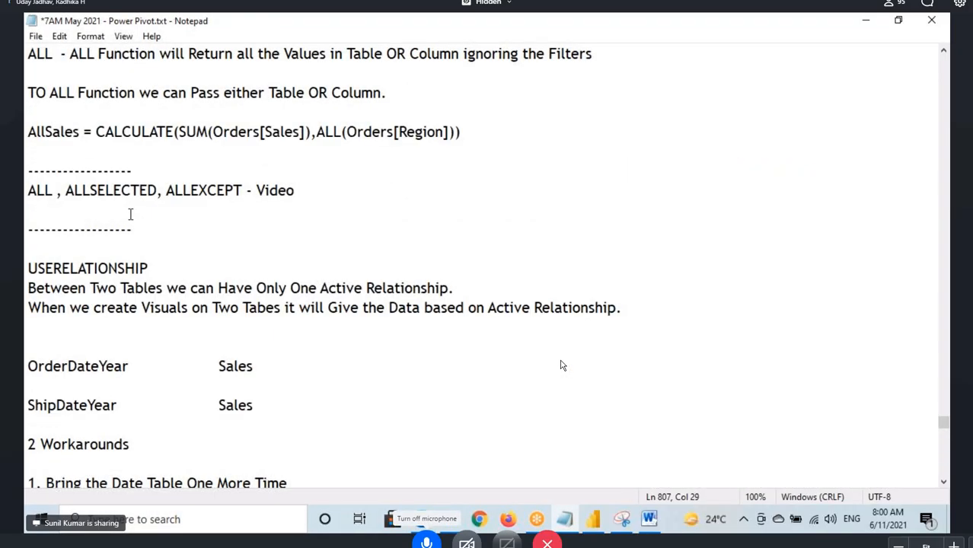
pyautogui.scroll(-1, 128, 215)
pyautogui.click(224, 208)
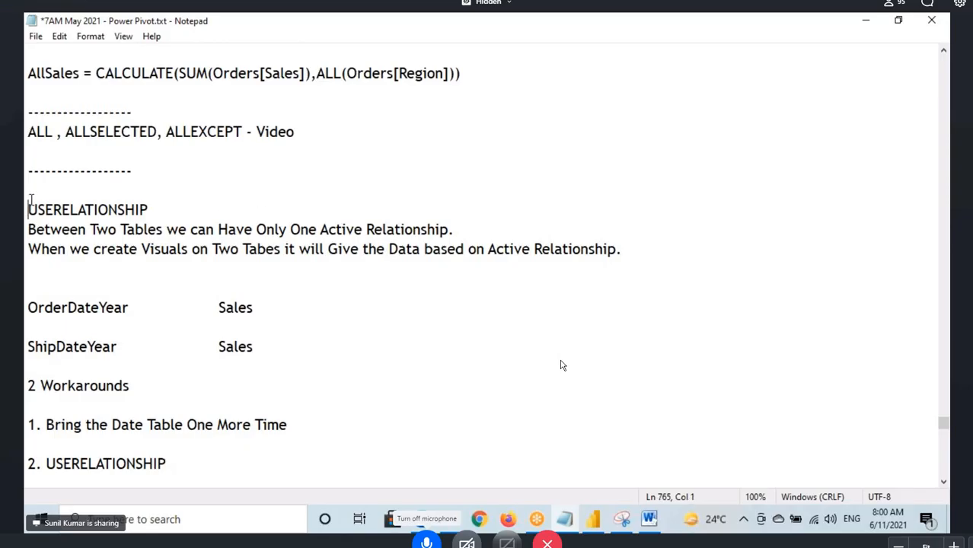
pyautogui.moveTo(25, 221); pyautogui.dragTo(231, 403)
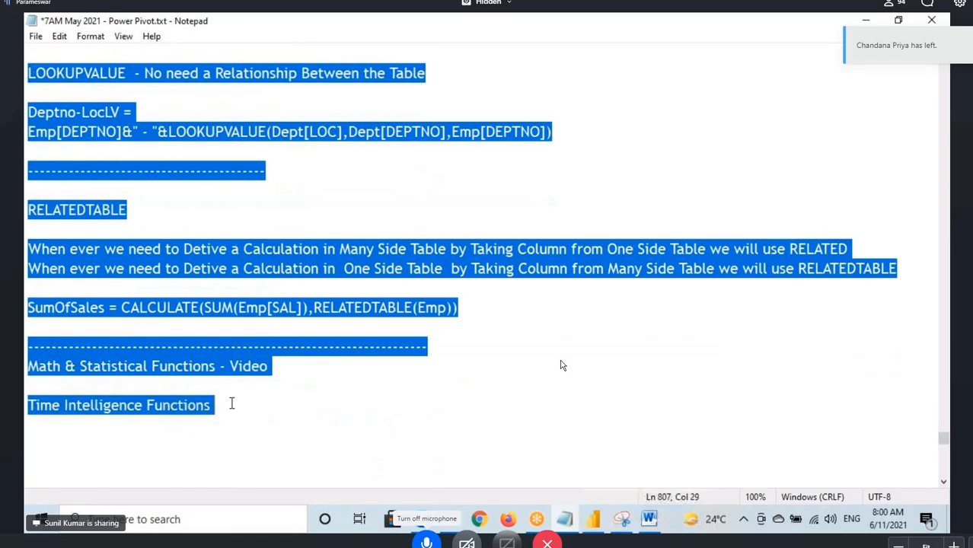
# - Switch to Power BI Desktop and display the DelSpeedVar column's formula in the Orders table's data view
pyautogui.click(593, 519)
pyautogui.click(38, 154)
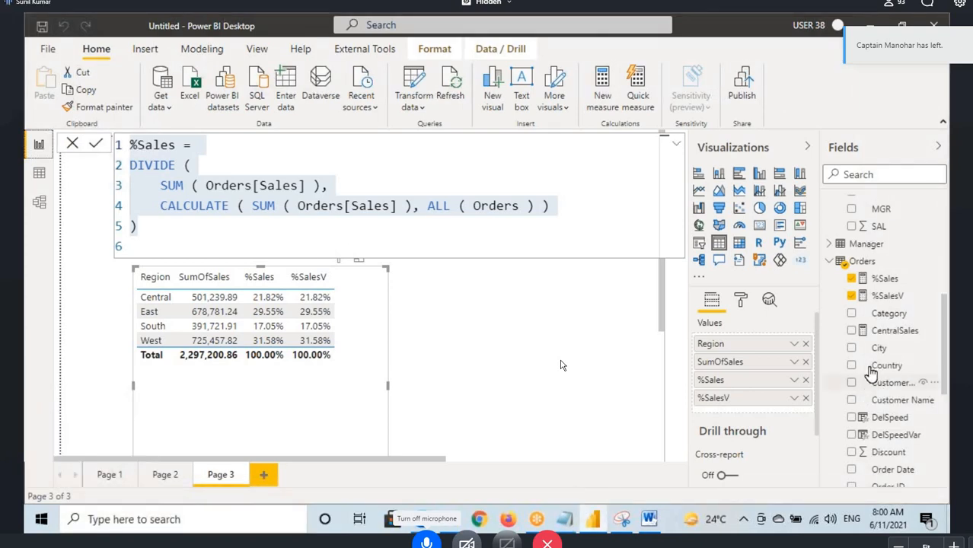
pyautogui.click(35, 172)
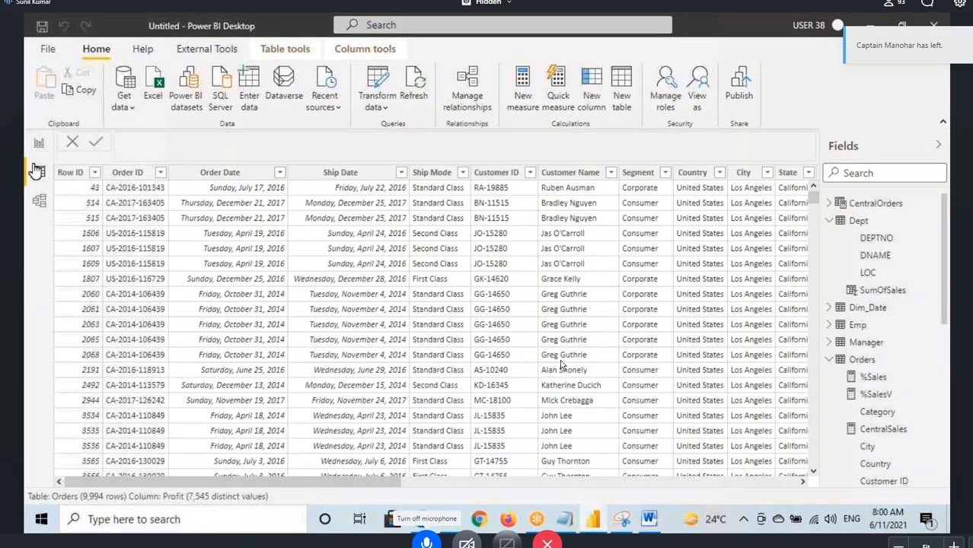
pyautogui.moveTo(376, 483); pyautogui.dragTo(792, 481)
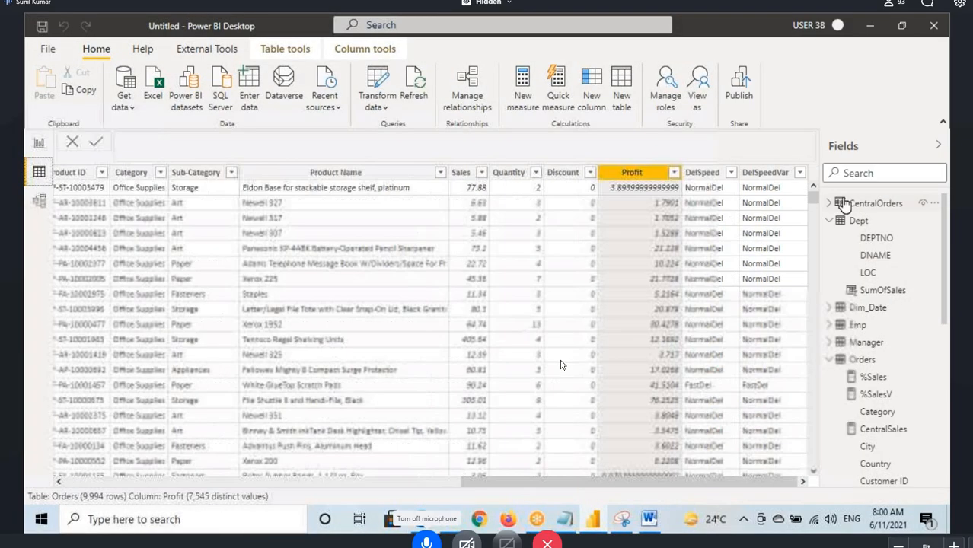
pyautogui.click(781, 175)
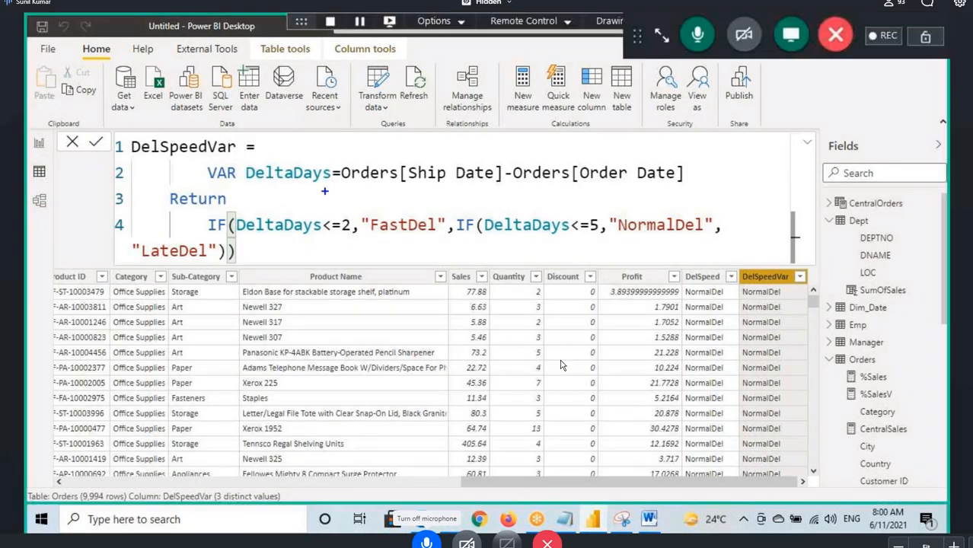
# - Mark up the DeltaDays date difference and its uses in the DelSpeedVar IF conditions, comparing them with the repeated DelSpeed expressions
pyautogui.moveTo(378, 182); pyautogui.dragTo(475, 183)
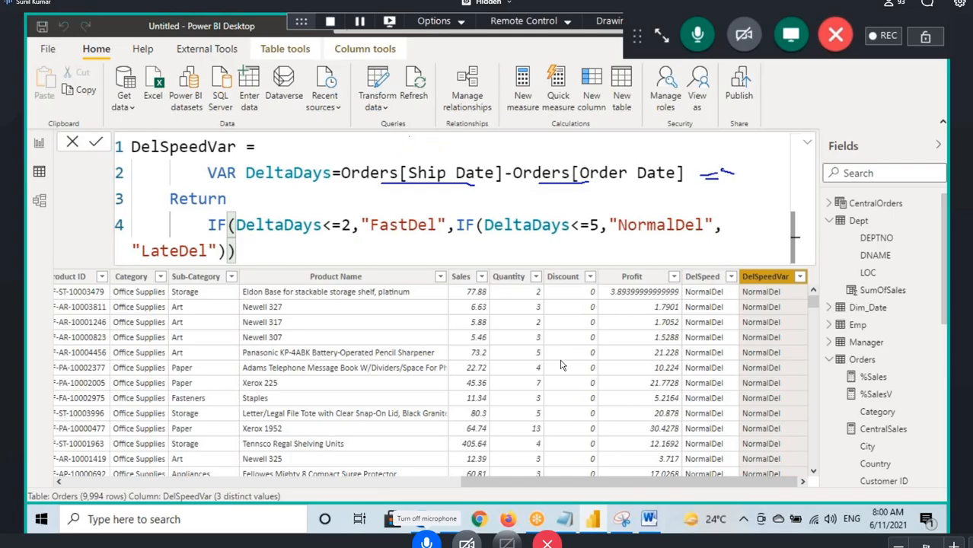
pyautogui.moveTo(735, 150); pyautogui.dragTo(749, 187)
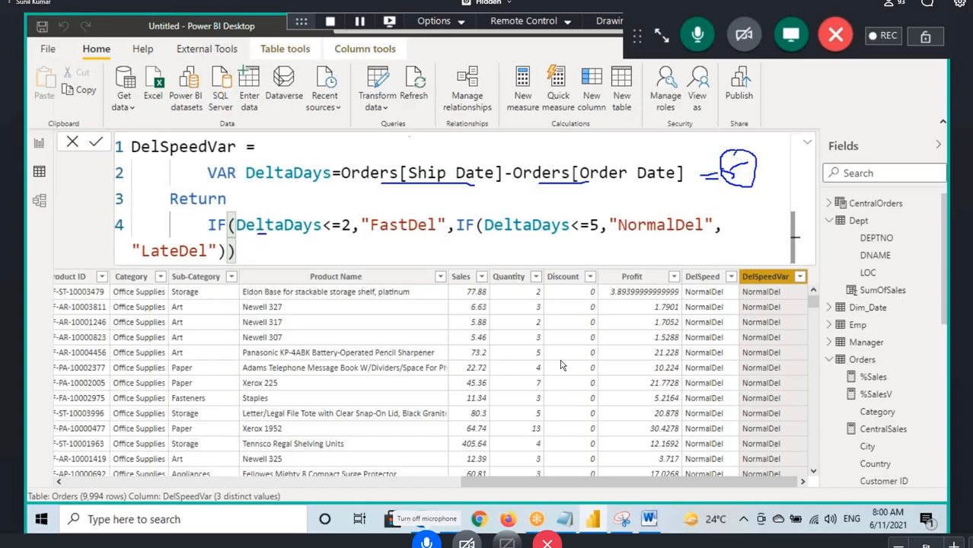
pyautogui.moveTo(267, 236); pyautogui.dragTo(330, 237)
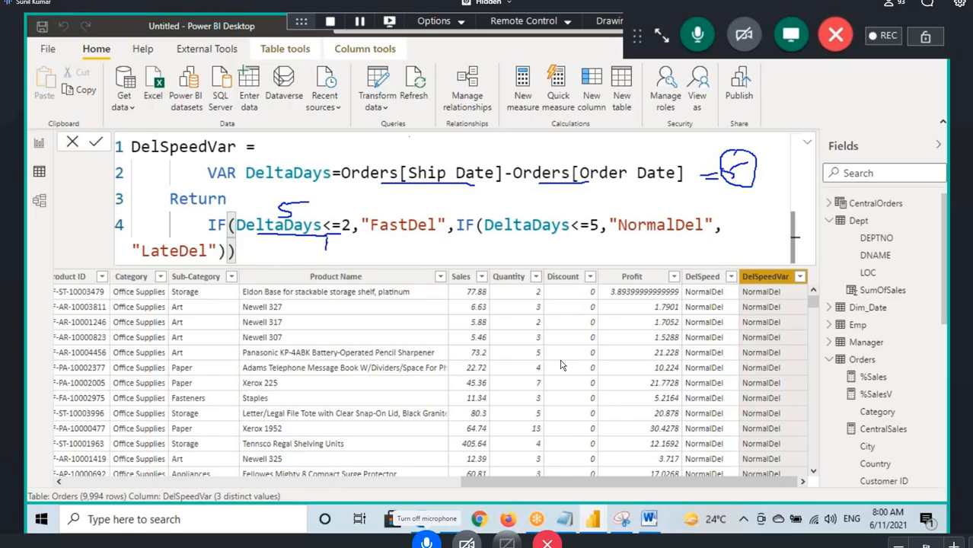
pyautogui.moveTo(527, 240); pyautogui.dragTo(567, 240)
pyautogui.moveTo(641, 260); pyautogui.dragTo(644, 230)
pyautogui.moveTo(372, 177)
pyautogui.mouseDown()
pyautogui.moveTo(512, 195)
pyautogui.moveTo(671, 163)
pyautogui.moveTo(356, 177)
pyautogui.mouseUp()
pyautogui.moveTo(312, 116); pyautogui.dragTo(370, 164)
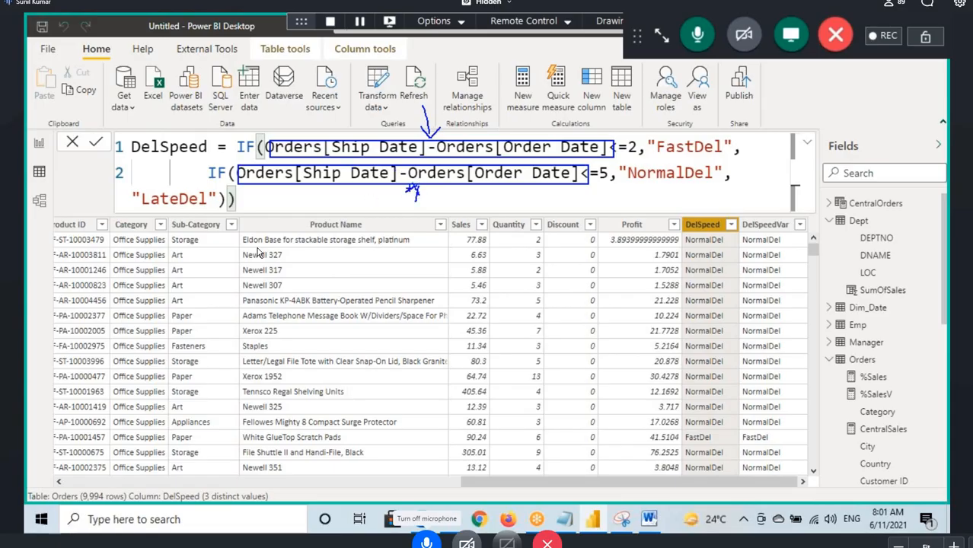
# - Display the DelSpeedVar formula again and highlight its Ship Date minus Order Date expression and the DeltaDays variable
pyautogui.click(765, 225)
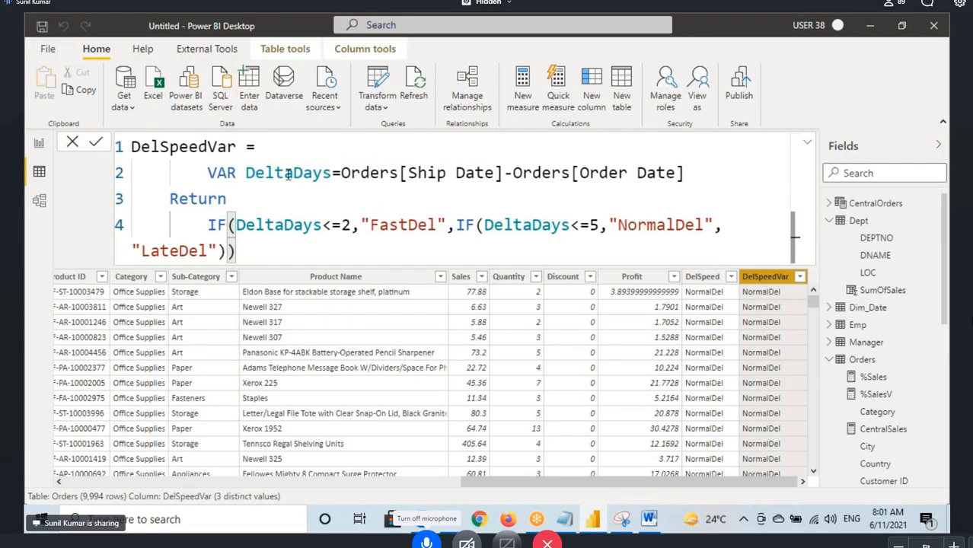
pyautogui.moveTo(351, 173); pyautogui.dragTo(686, 173)
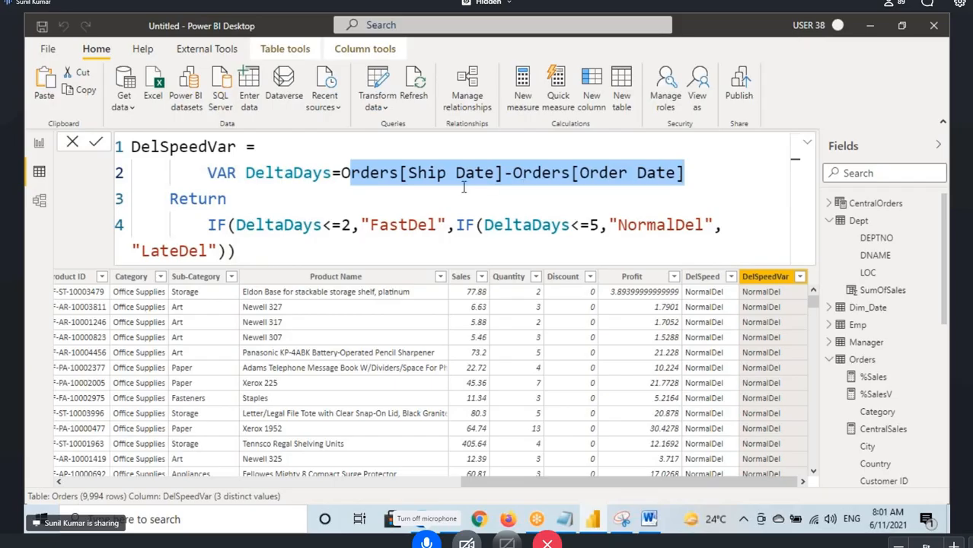
pyautogui.click(416, 177)
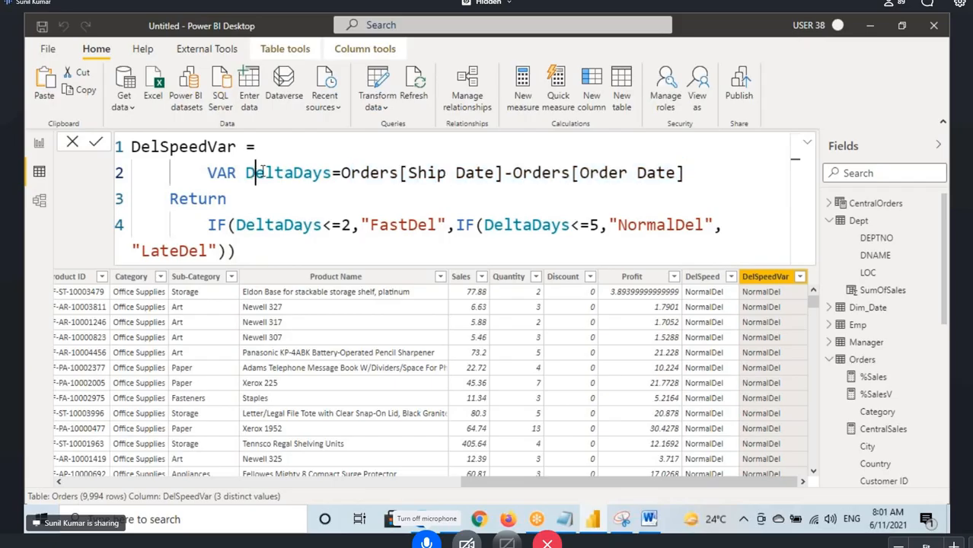
pyautogui.moveTo(246, 172); pyautogui.dragTo(312, 173)
pyautogui.click(306, 230)
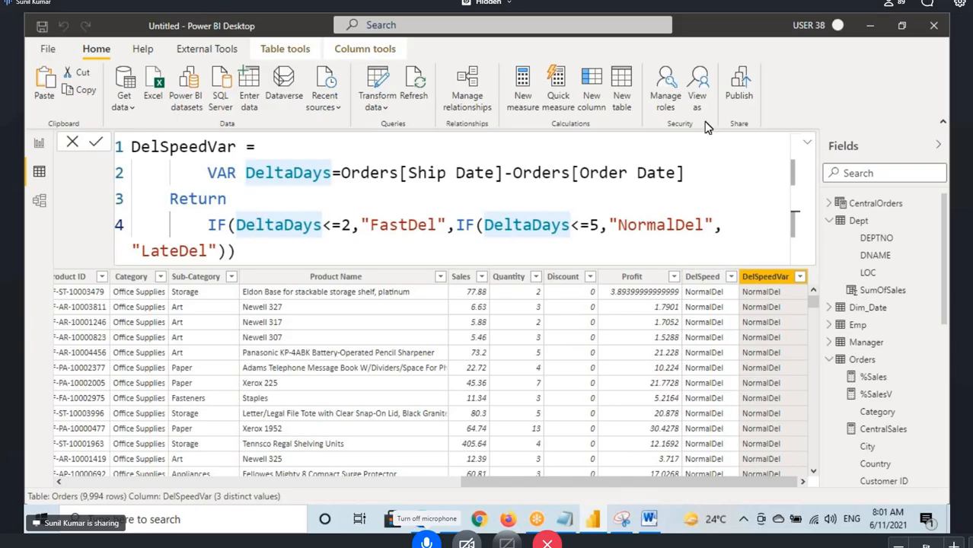
pyautogui.click(223, 253)
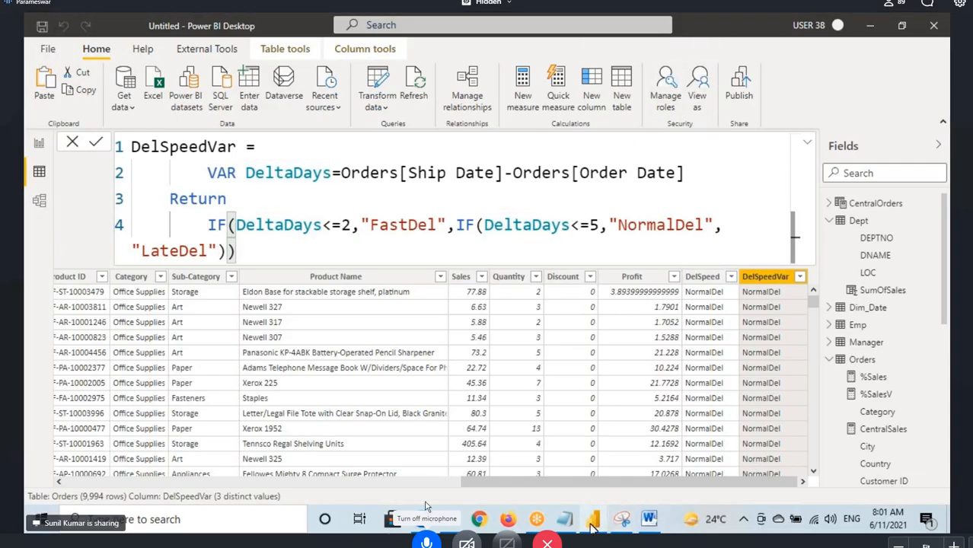
# - Copy the highlighted notes from Notepad and add a blank Page 4 to the report in Power BI Desktop
pyautogui.click(564, 522)
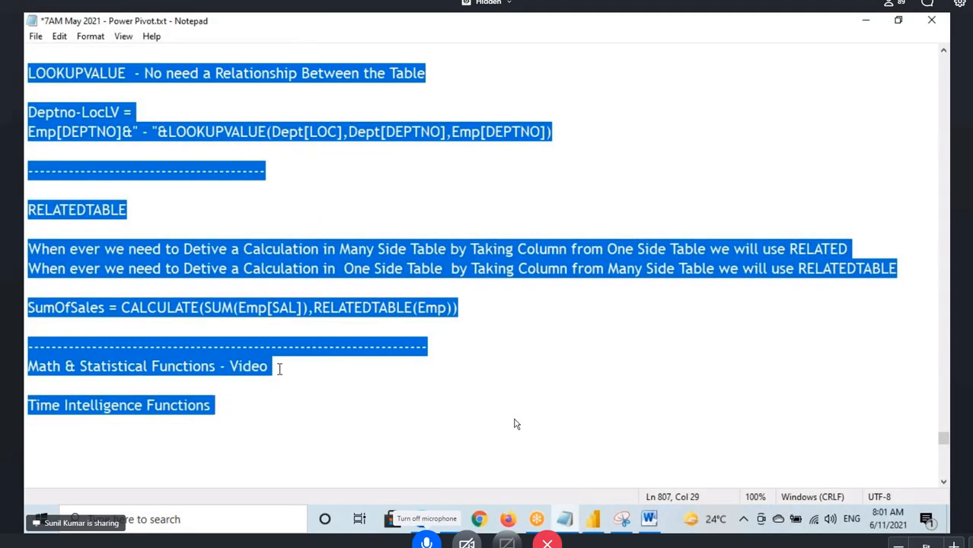
pyautogui.click(593, 519)
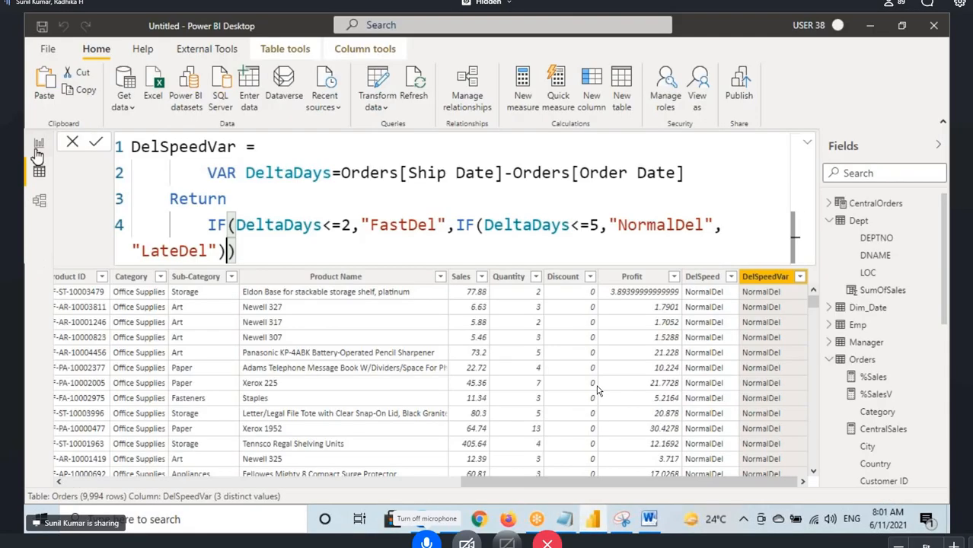
pyautogui.click(39, 146)
pyautogui.click(264, 475)
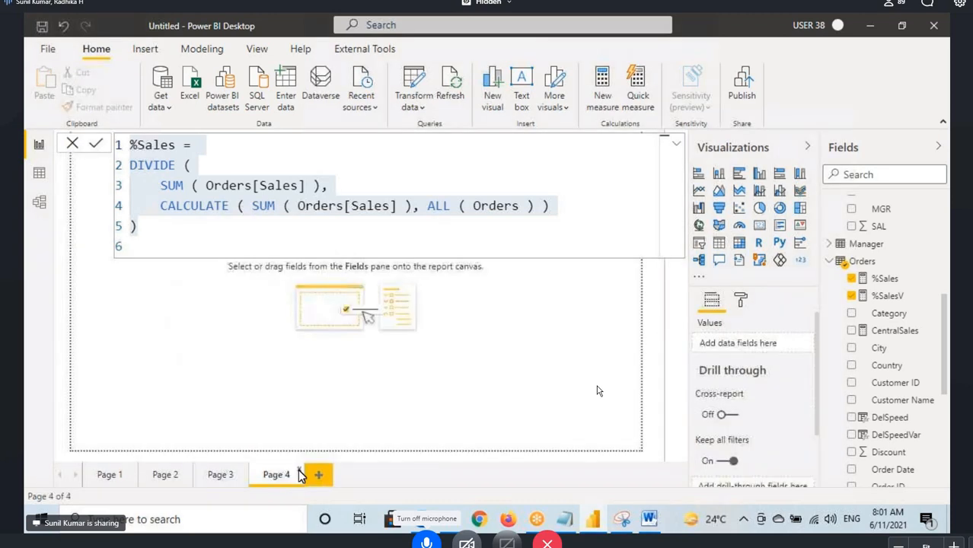
pyautogui.click(862, 262)
pyautogui.click(491, 215)
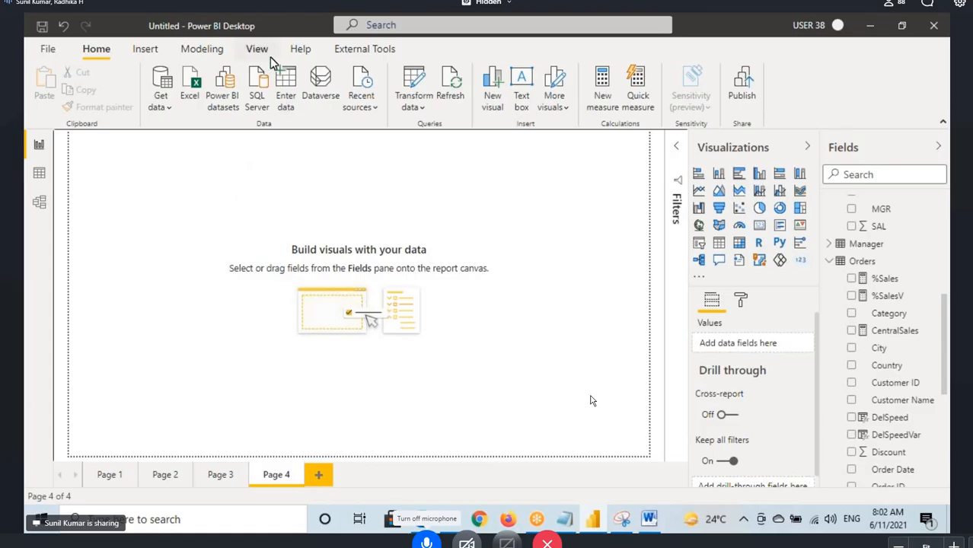
# - Insert a text box on Page 4 and paste the copied class notes into it
pyautogui.click(144, 49)
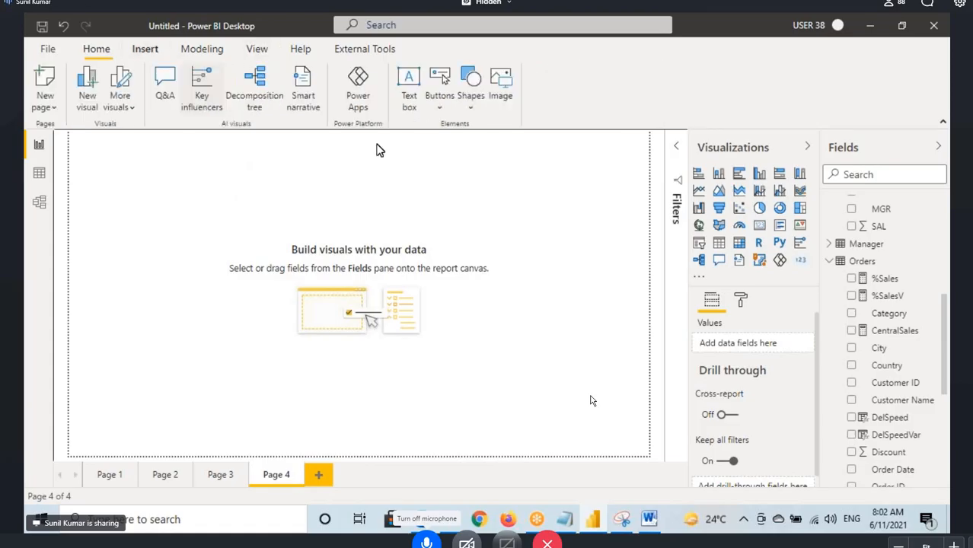
pyautogui.click(409, 88)
pyautogui.moveTo(201, 257); pyautogui.dragTo(369, 361)
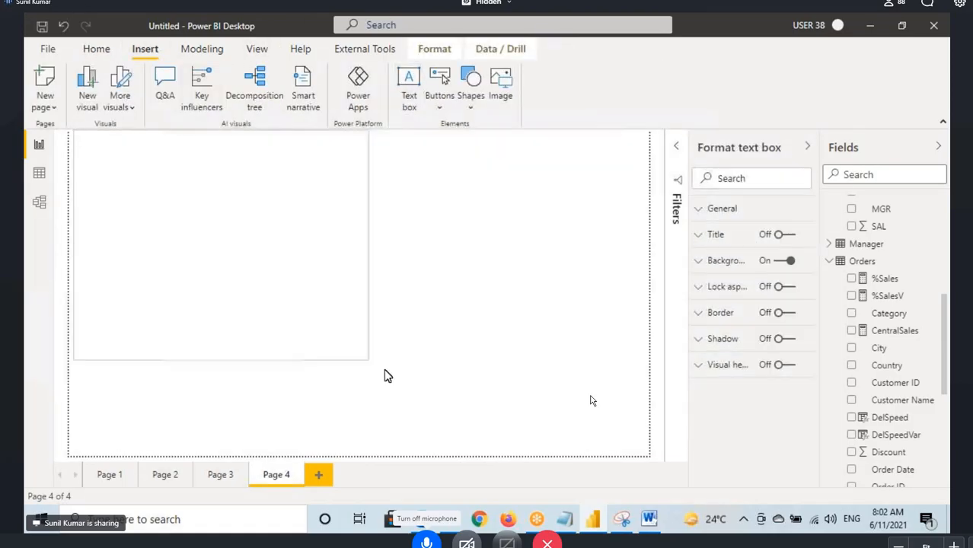
pyautogui.hotkey('ctrl', 'v')
pyautogui.scroll(2, 196, 197)
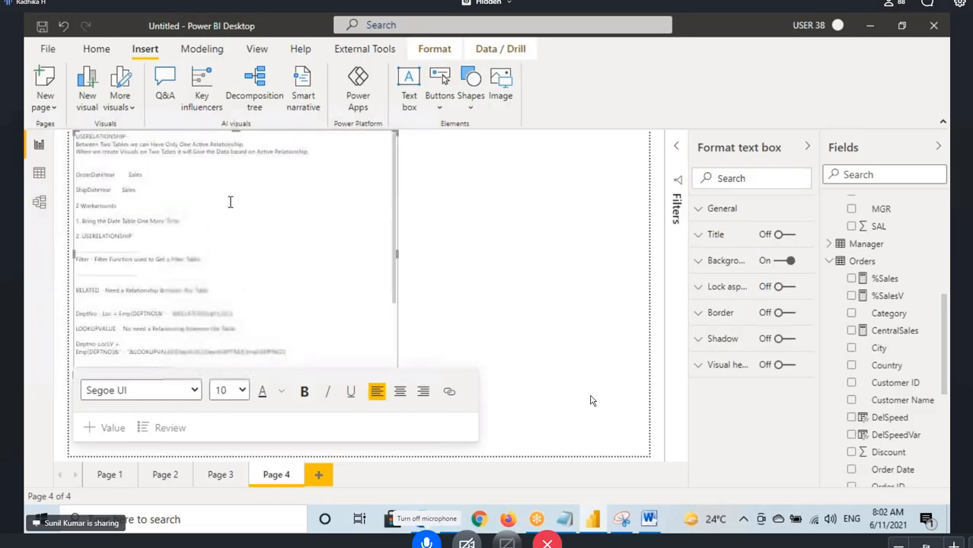
# - Set the report page view to Actual size and check the pasted notes in the text box
pyautogui.click(101, 54)
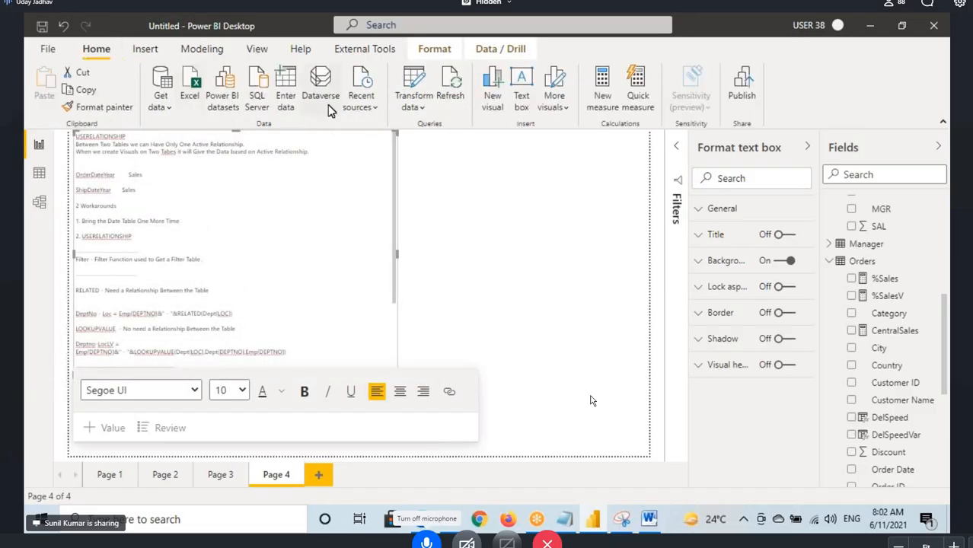
pyautogui.click(256, 49)
pyautogui.click(401, 95)
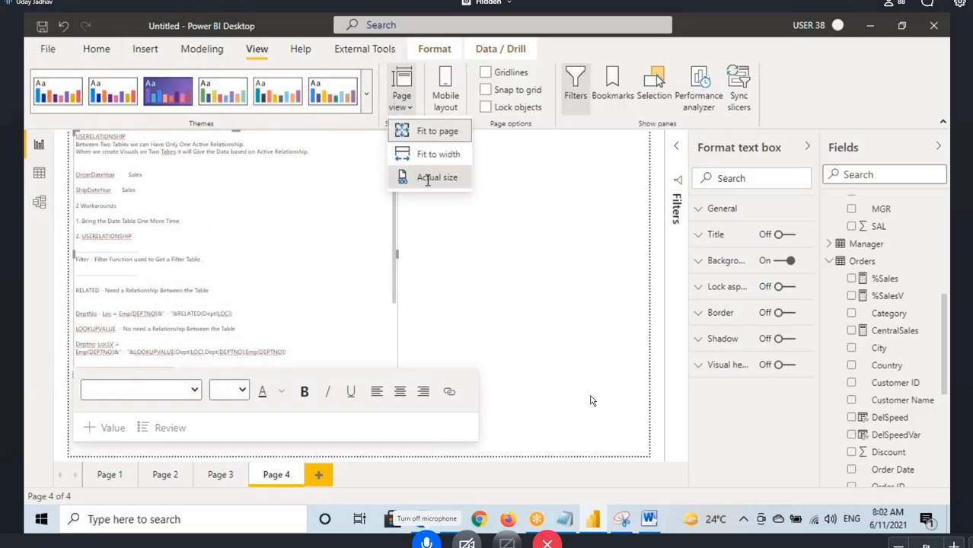
pyautogui.click(430, 178)
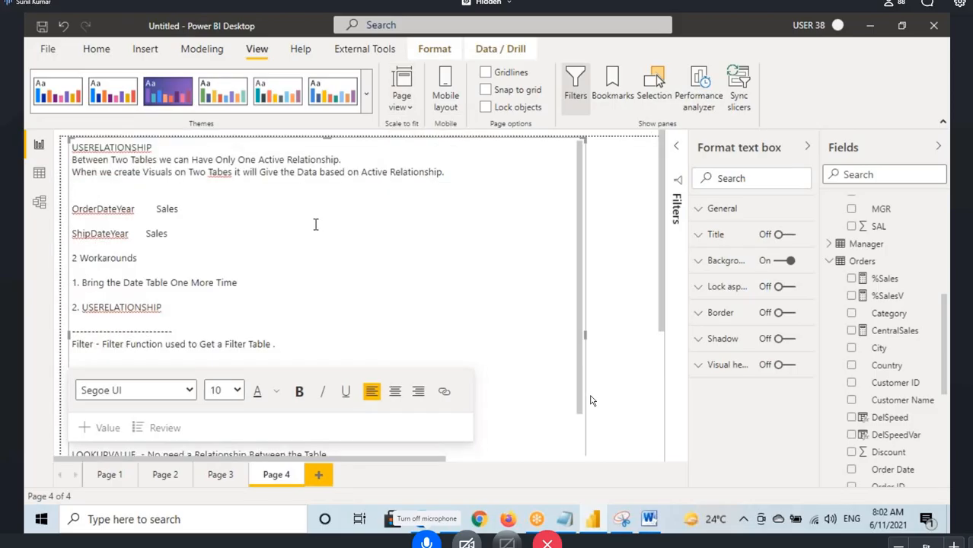
pyautogui.click(583, 337)
pyautogui.click(265, 282)
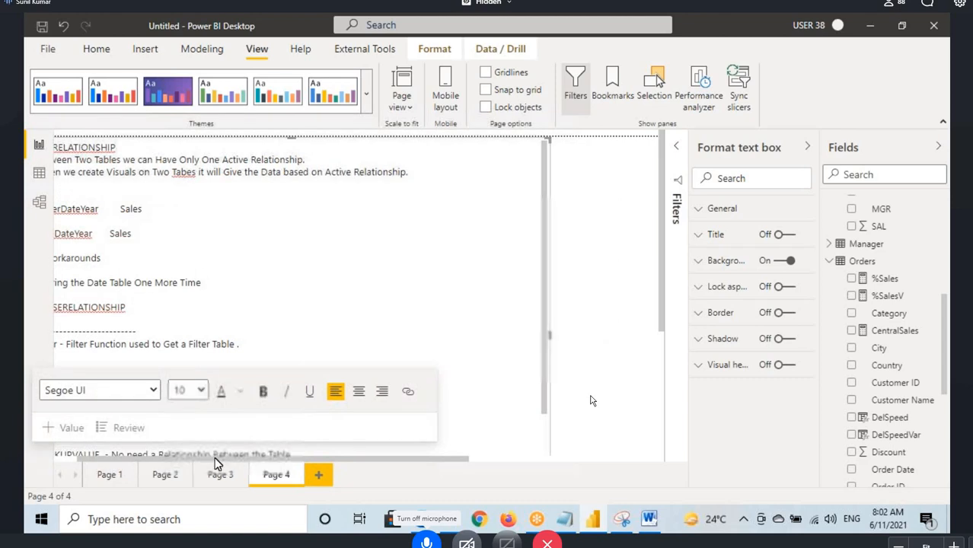
pyautogui.click(108, 456)
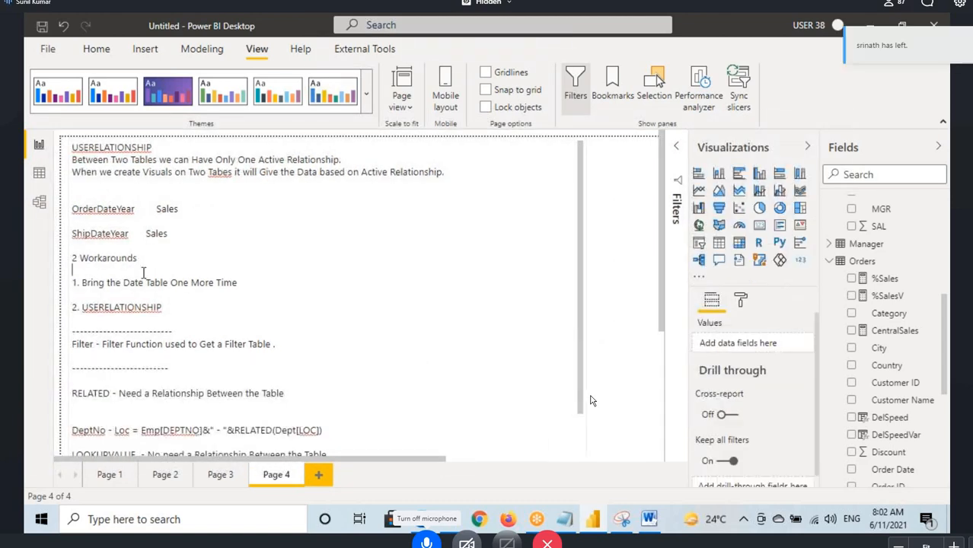
pyautogui.click(131, 159)
# - Save the report to the Desktop as "Filter Functions - Class 2" in Power BI file format
pyautogui.click(41, 26)
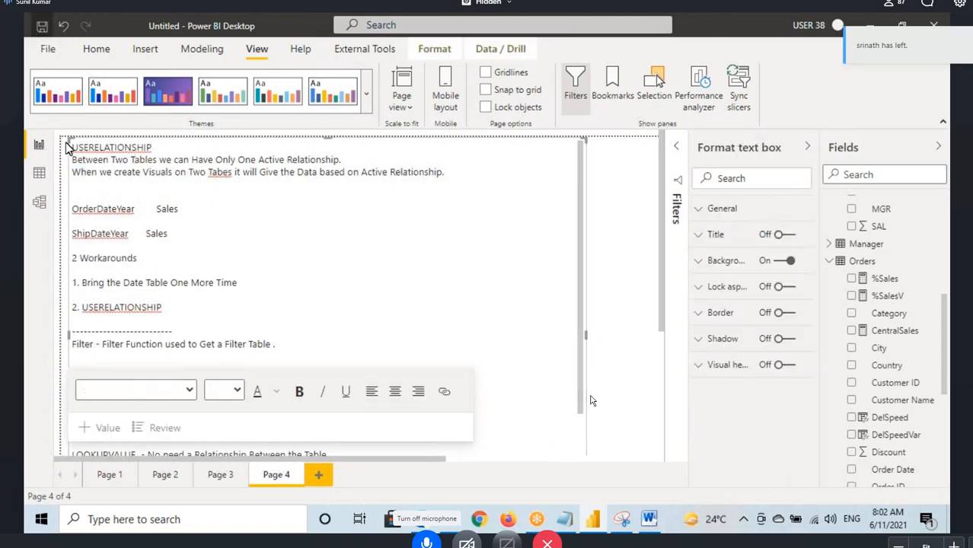
pyautogui.click(83, 125)
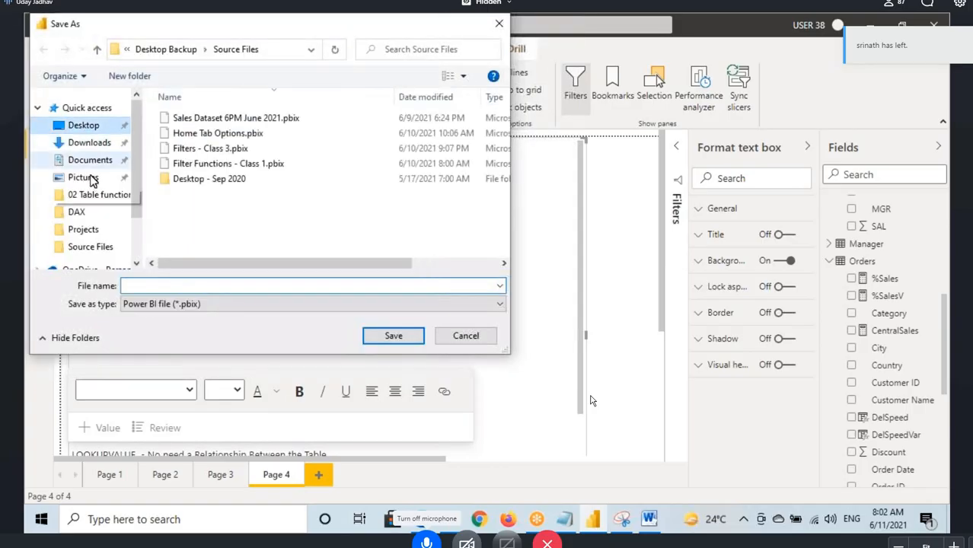
pyautogui.click(152, 283)
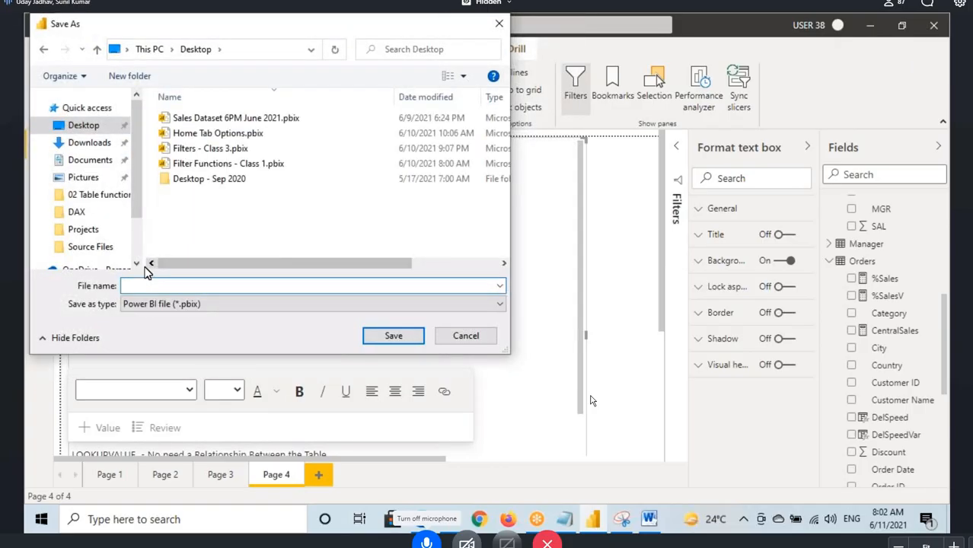
pyautogui.write('Filt')
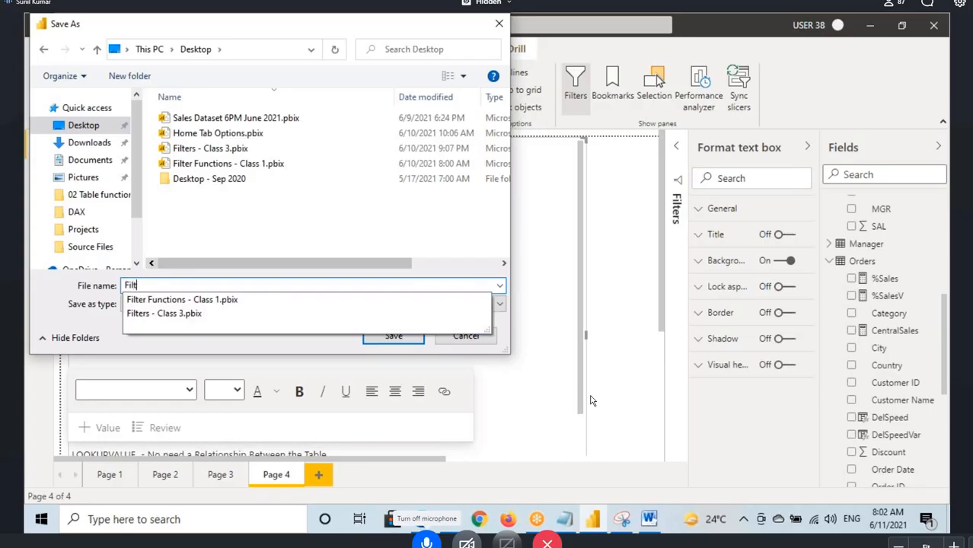
pyautogui.write('er Func')
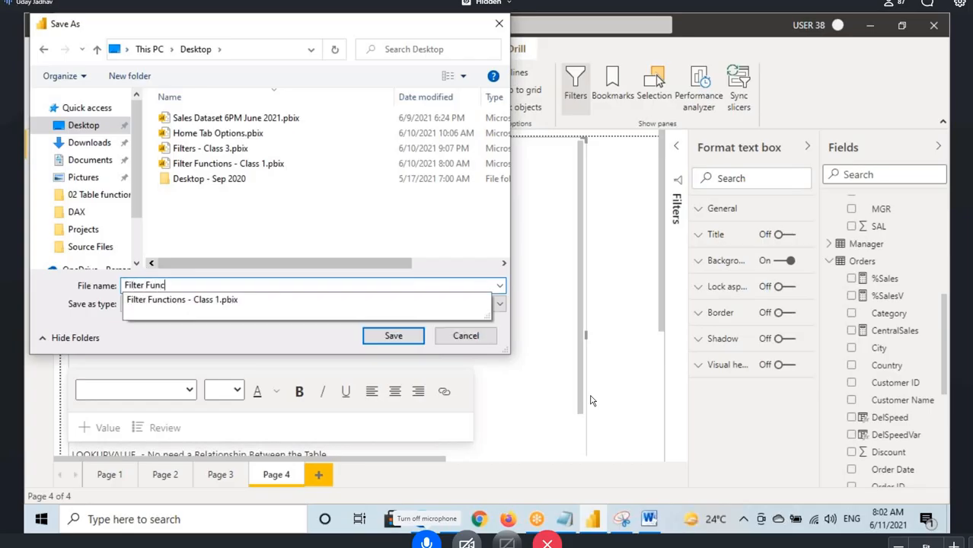
pyautogui.write('tion - ')
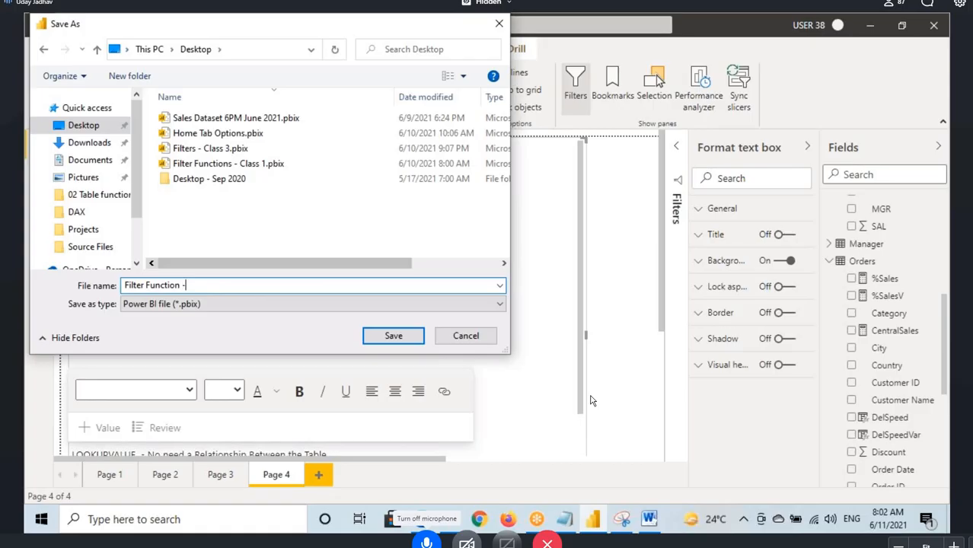
pyautogui.write('Class')
pyautogui.press('Return')
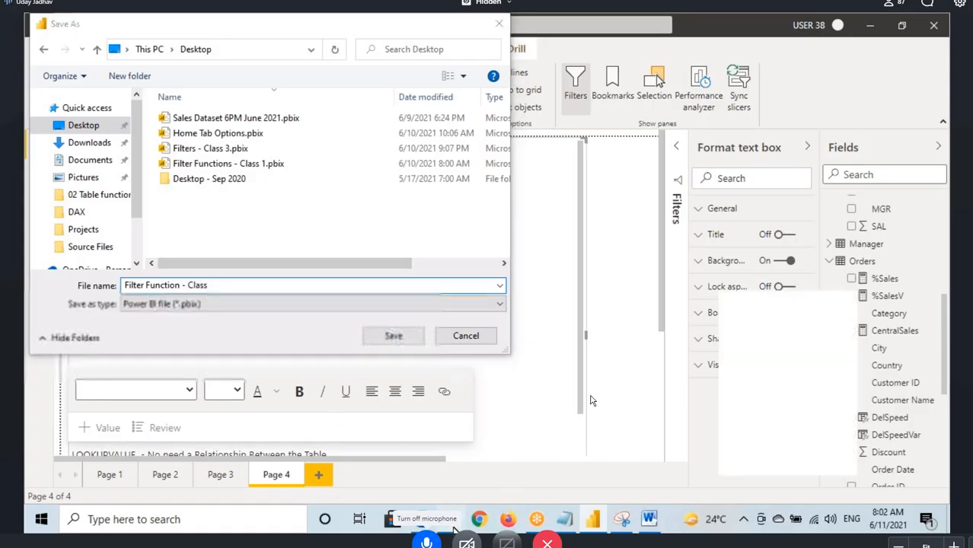
# - Look through the class material files in the DAX folder in File Explorer
pyautogui.hotkey('alt', 'Tab')
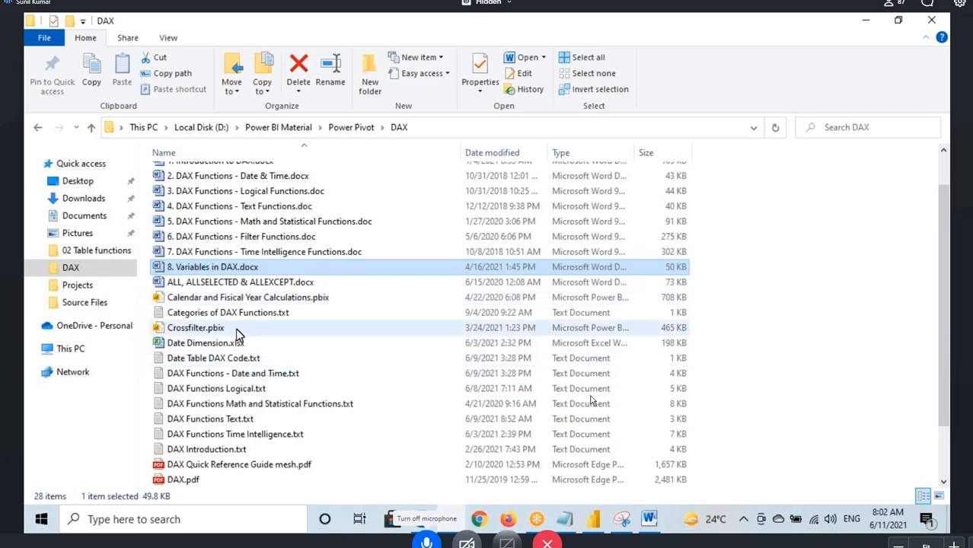
pyautogui.scroll(-1, 236, 335)
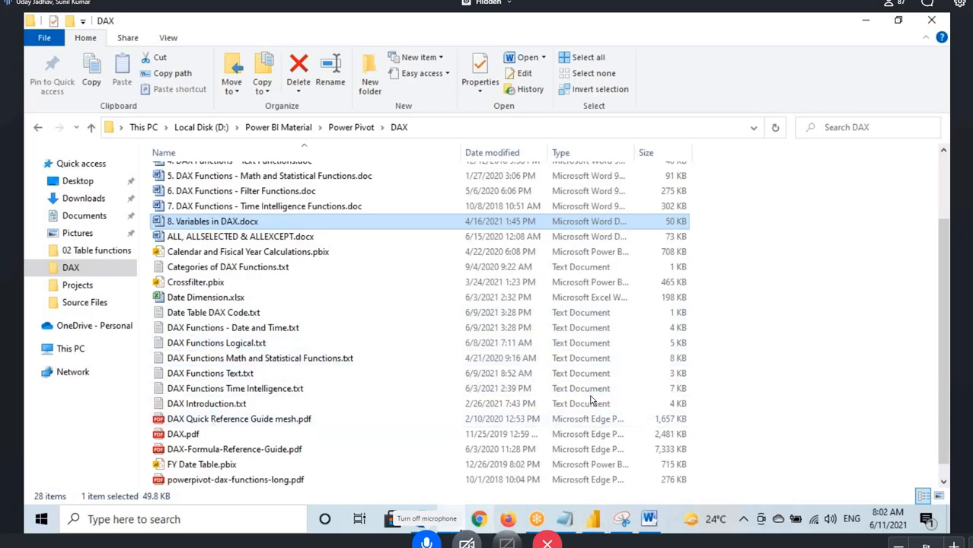
pyautogui.hotkey('alt', 'Tab')
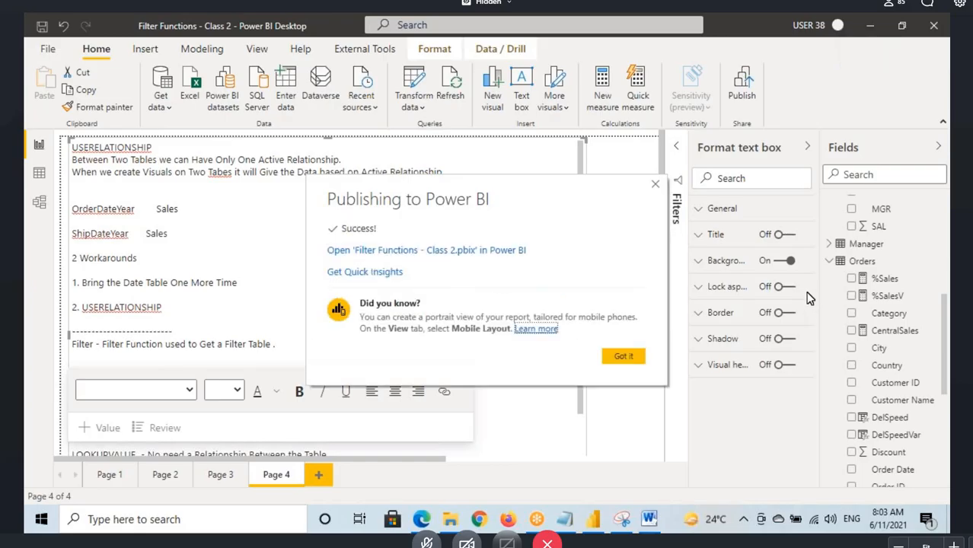
# - Dismiss the publishing message and examine the Dept, Emp and Manager tables in the model diagram
pyautogui.click(626, 356)
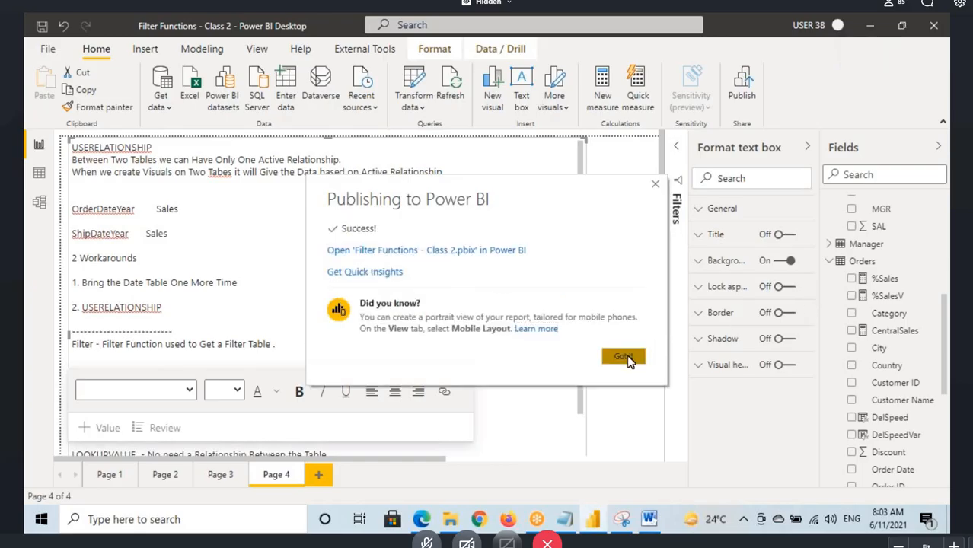
pyautogui.click(36, 204)
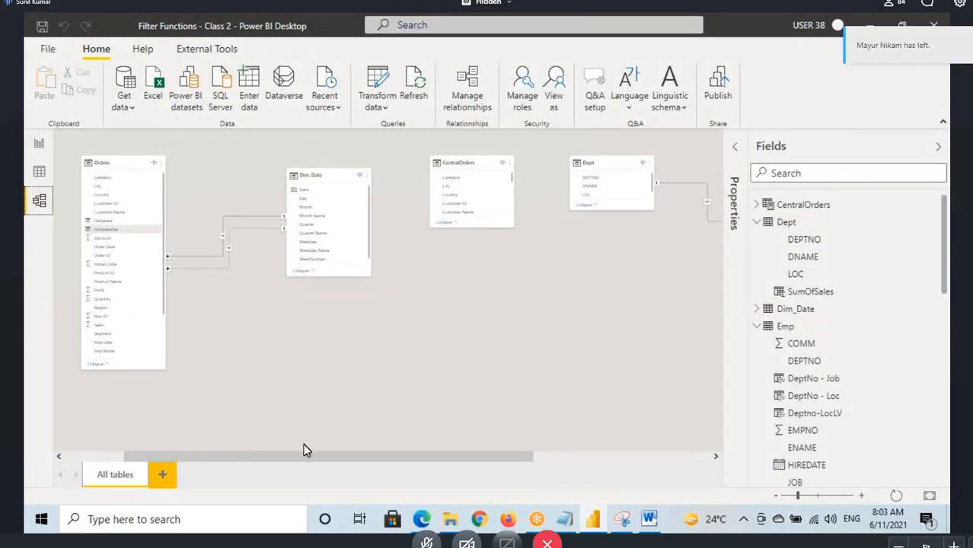
pyautogui.moveTo(277, 459); pyautogui.dragTo(426, 456)
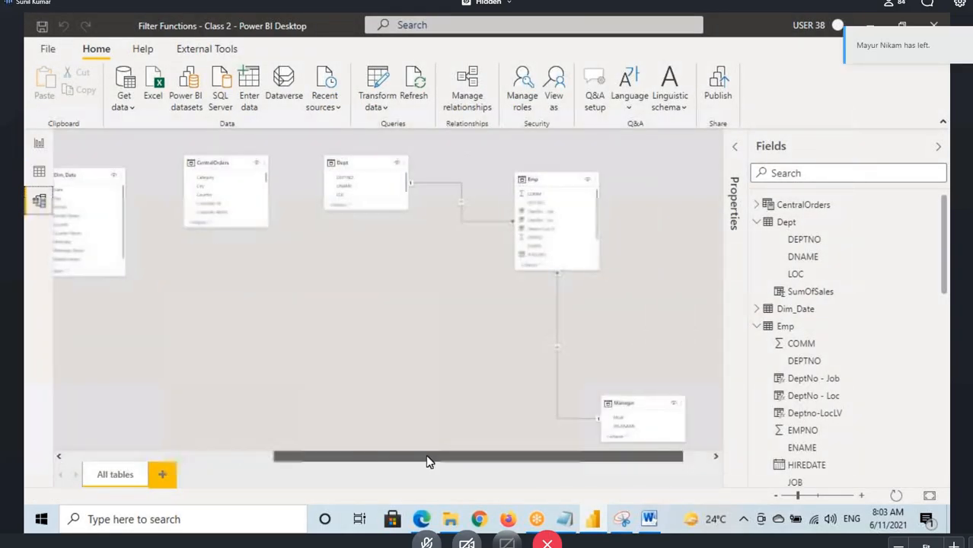